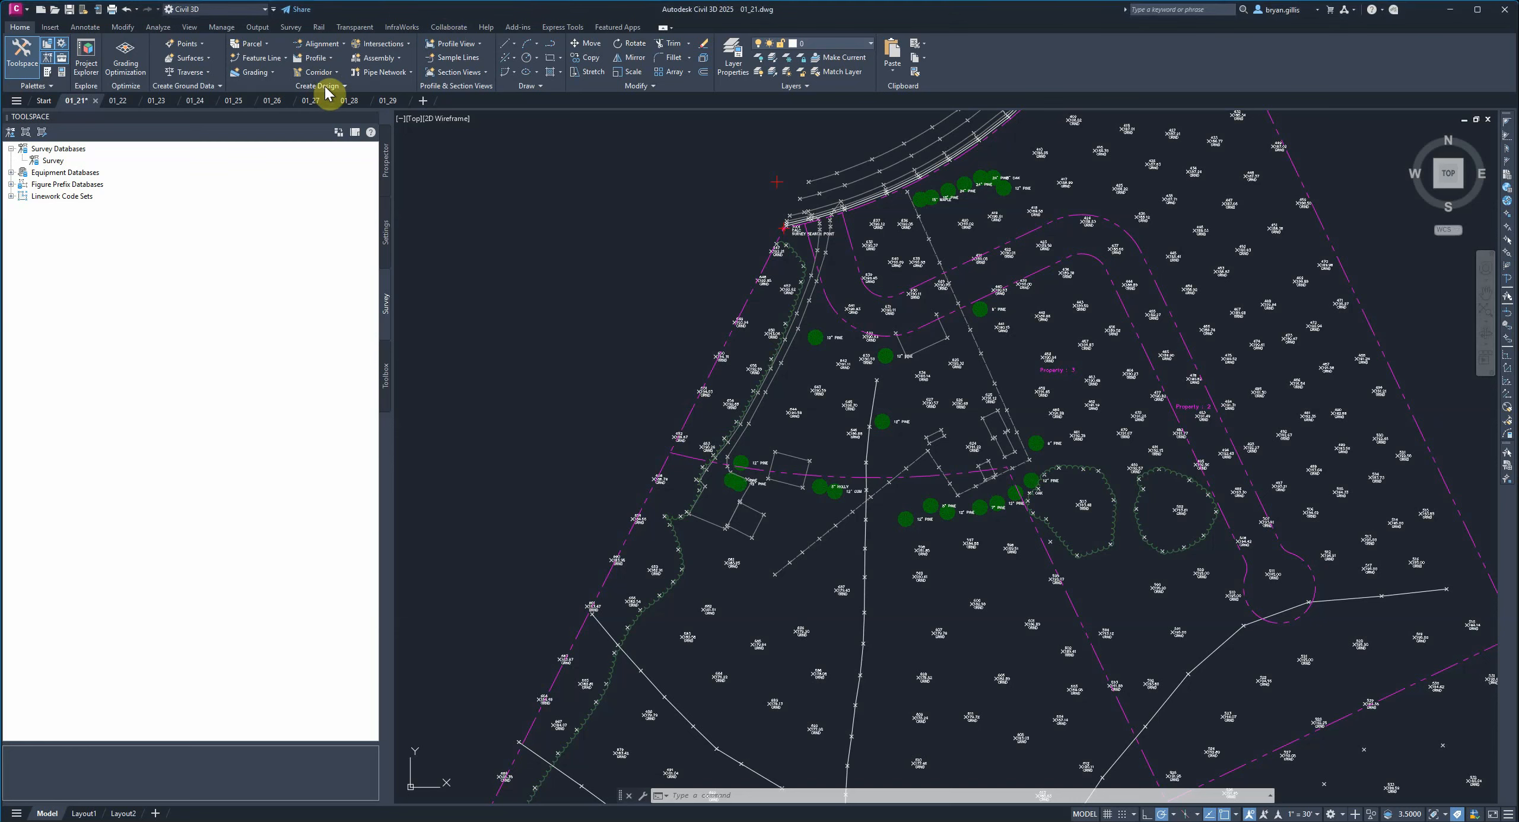
Open the Parcel Layout Tools toolbar and expand its parameter list.
click(266, 44)
click(266, 64)
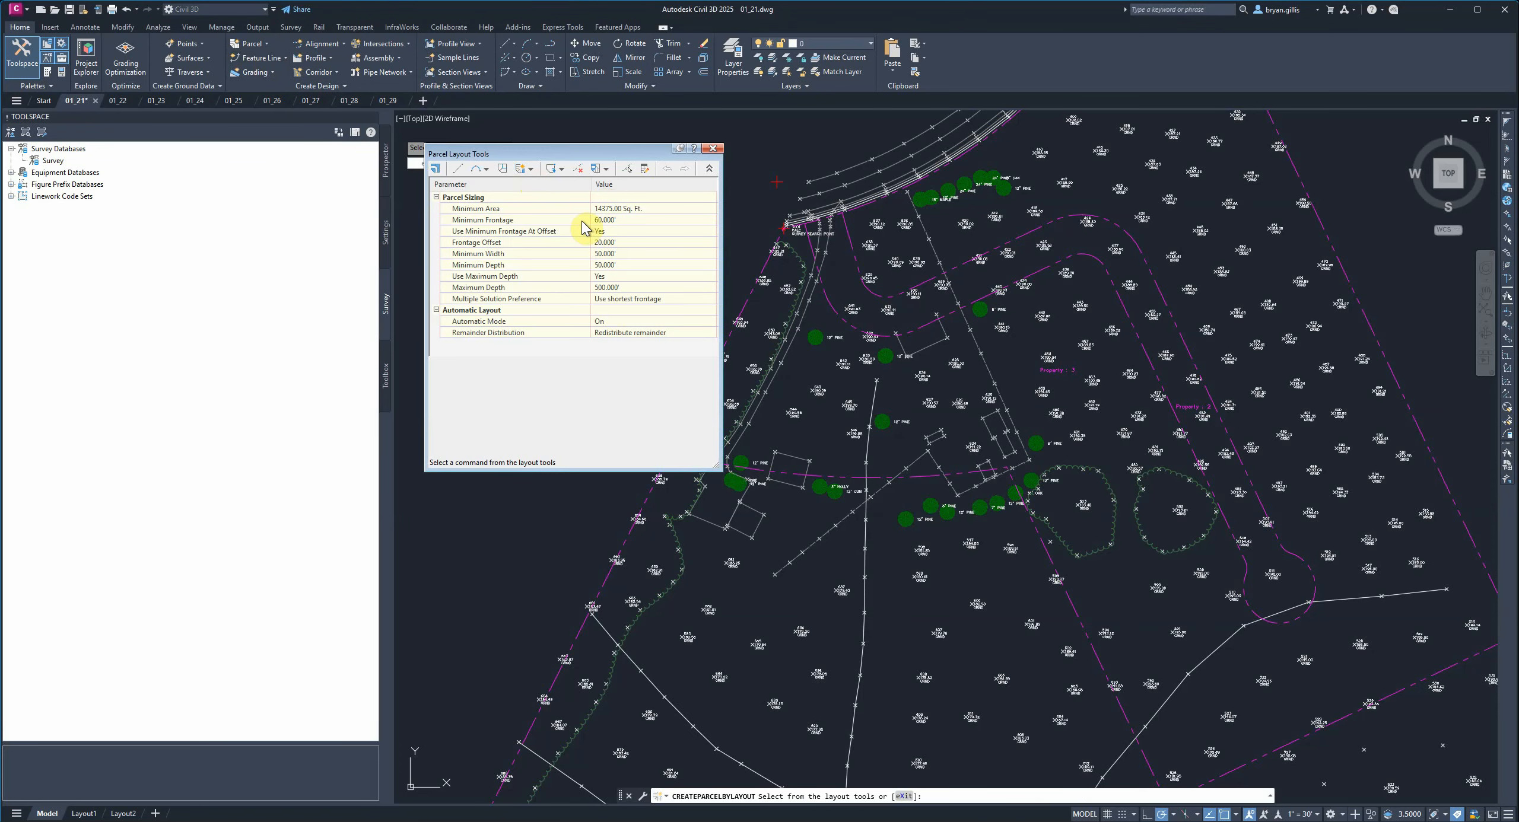
click(708, 170)
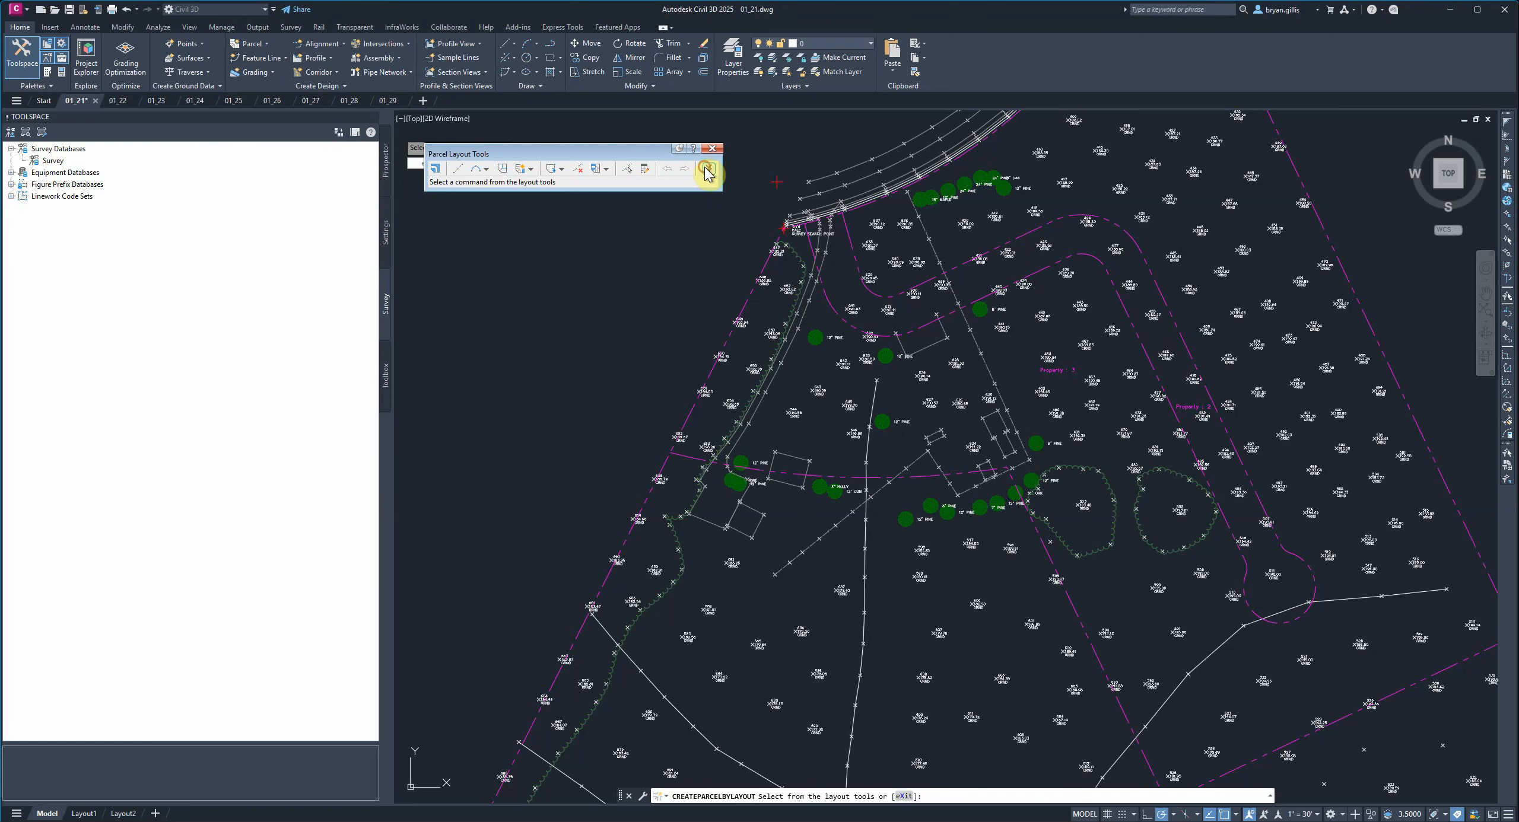
click(709, 170)
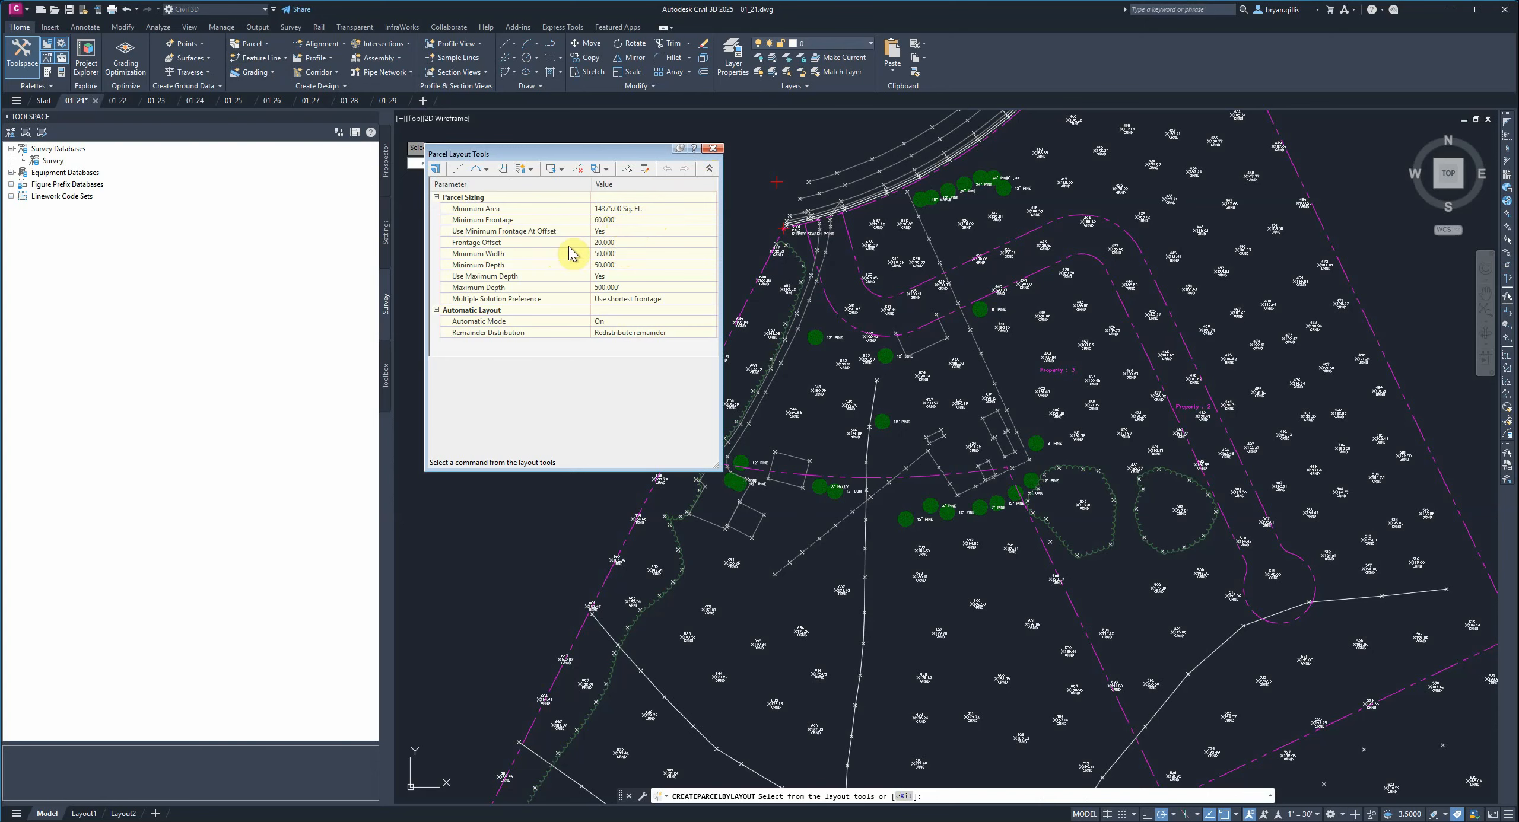
Set Use Maximum Depth to No and keep Multiple Solution Preference as Use shortest frontage.
click(598, 277)
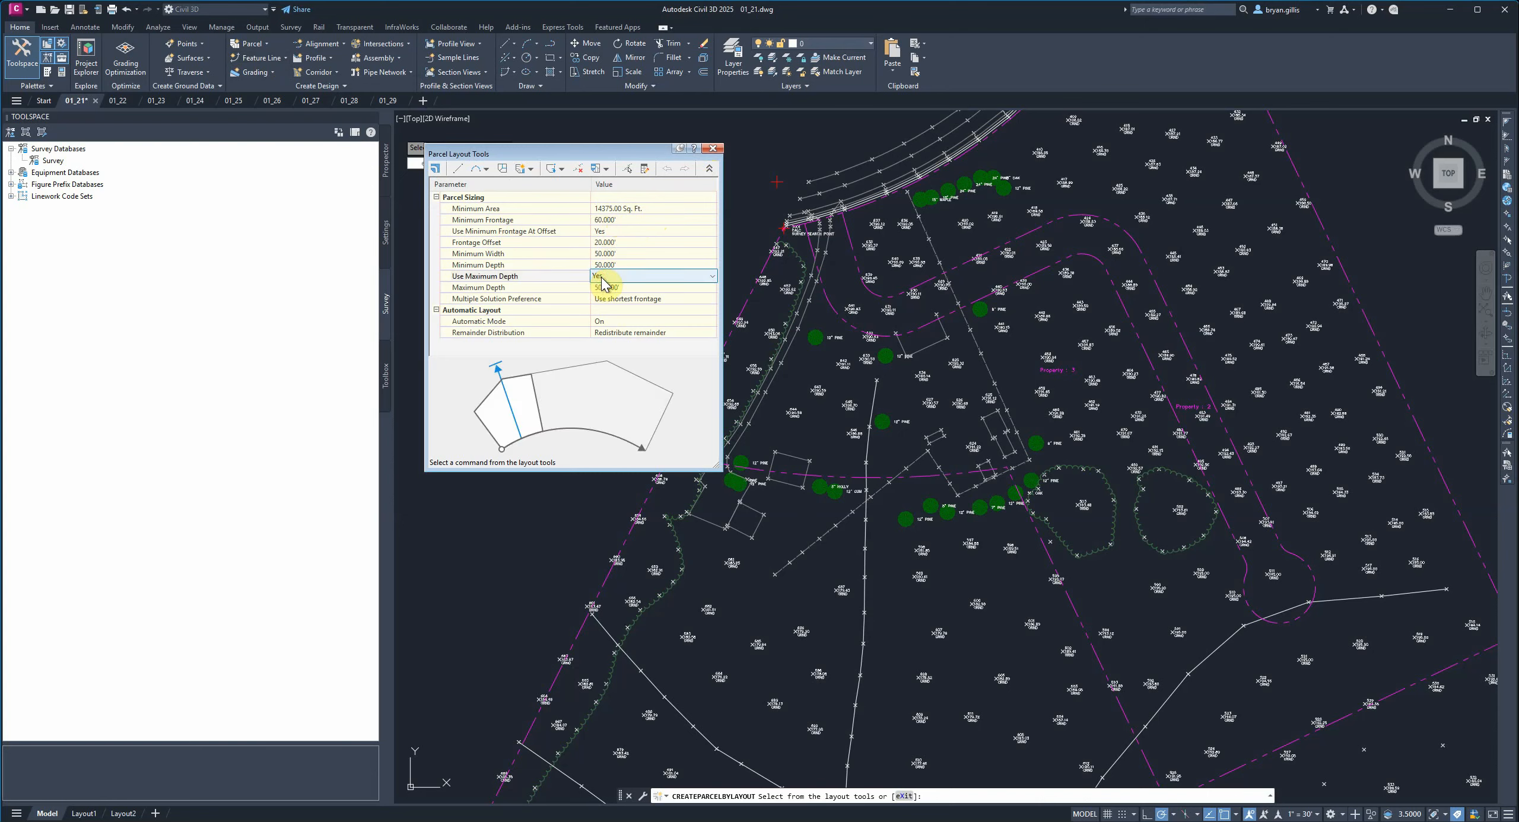
click(601, 277)
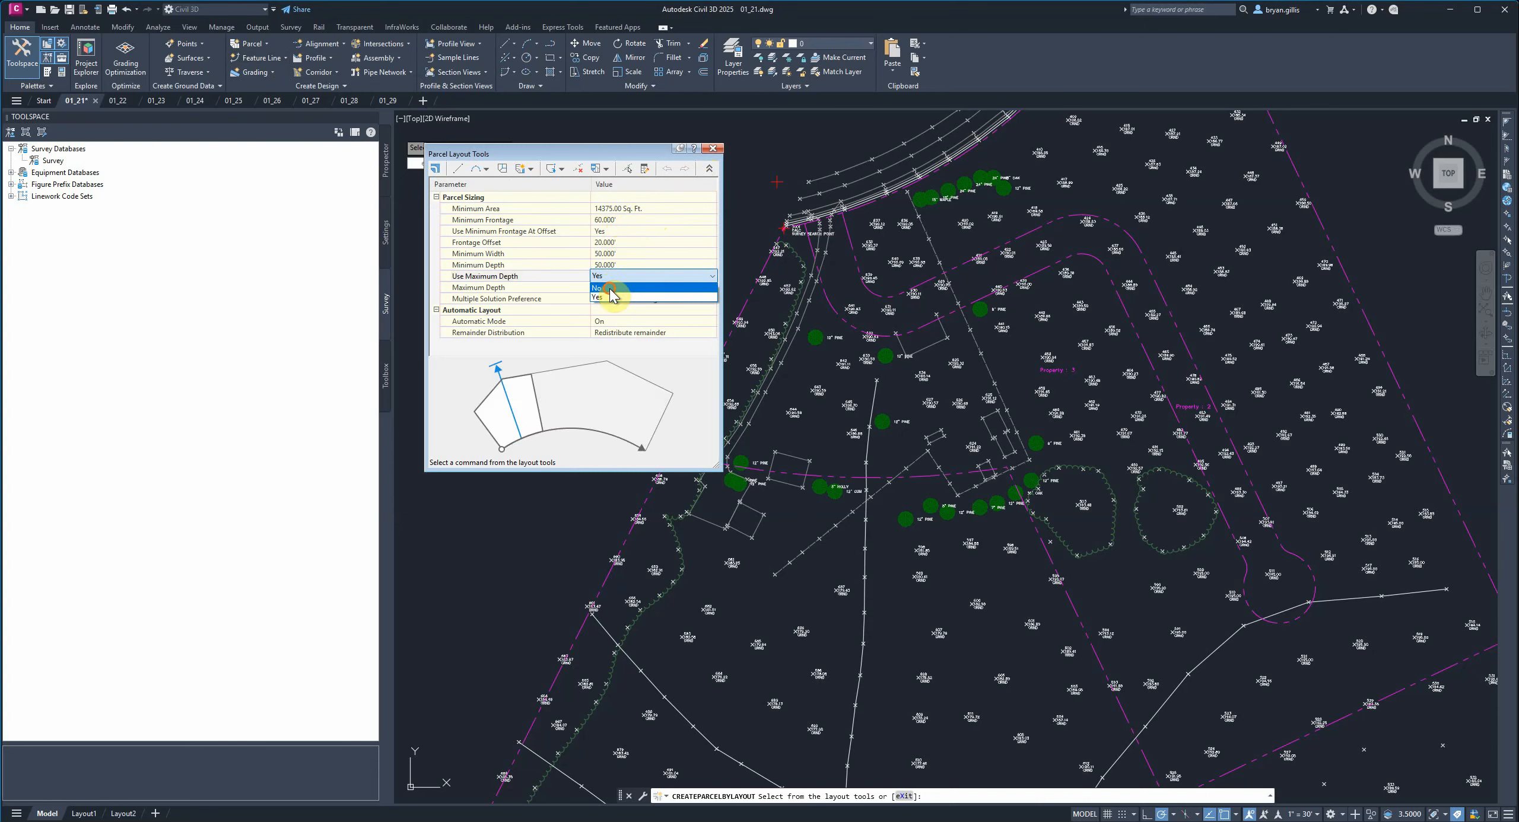
click(600, 288)
click(535, 288)
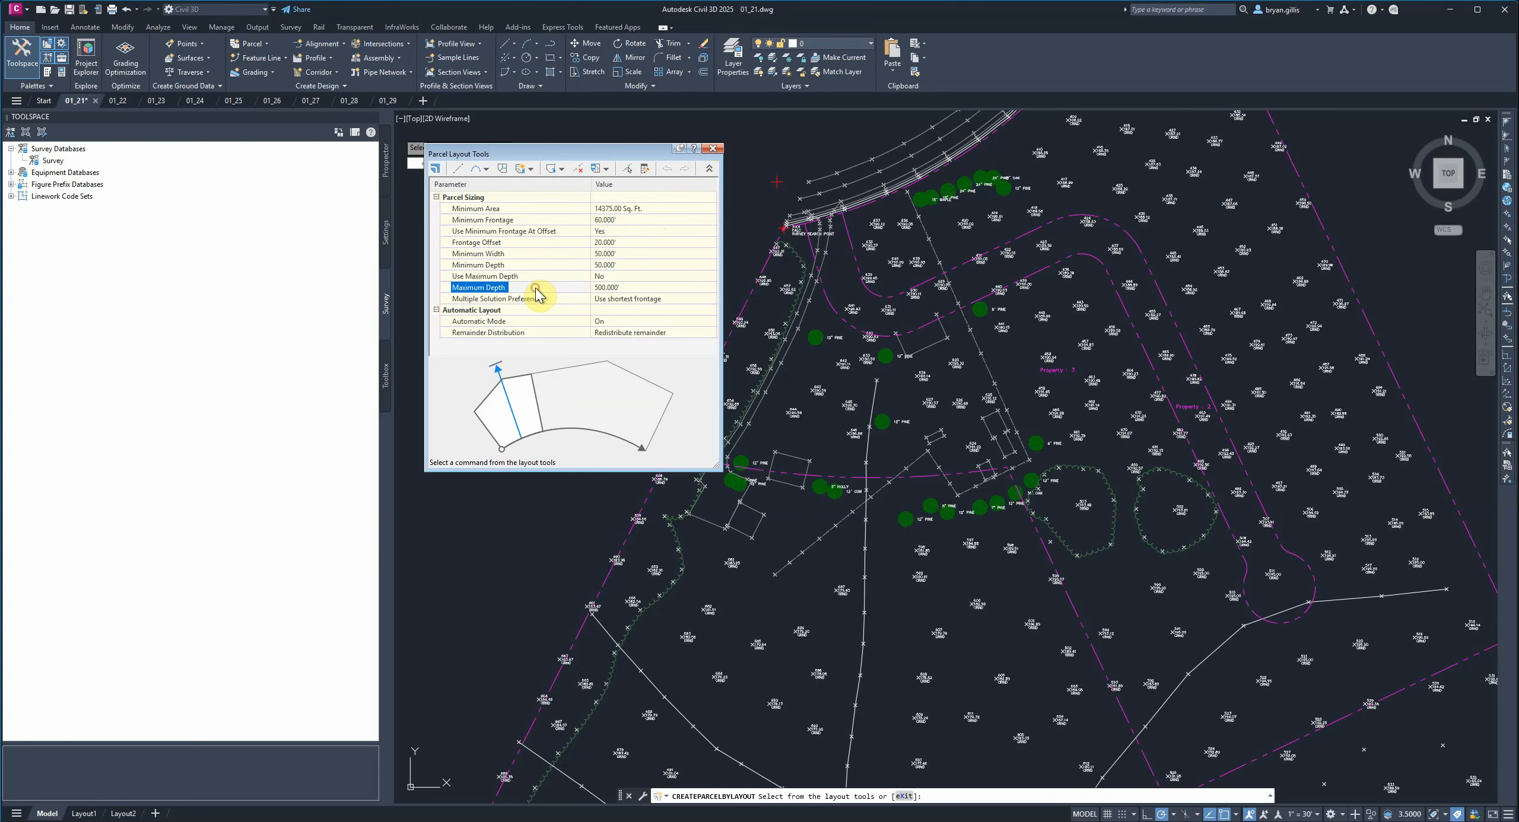
click(618, 300)
click(619, 300)
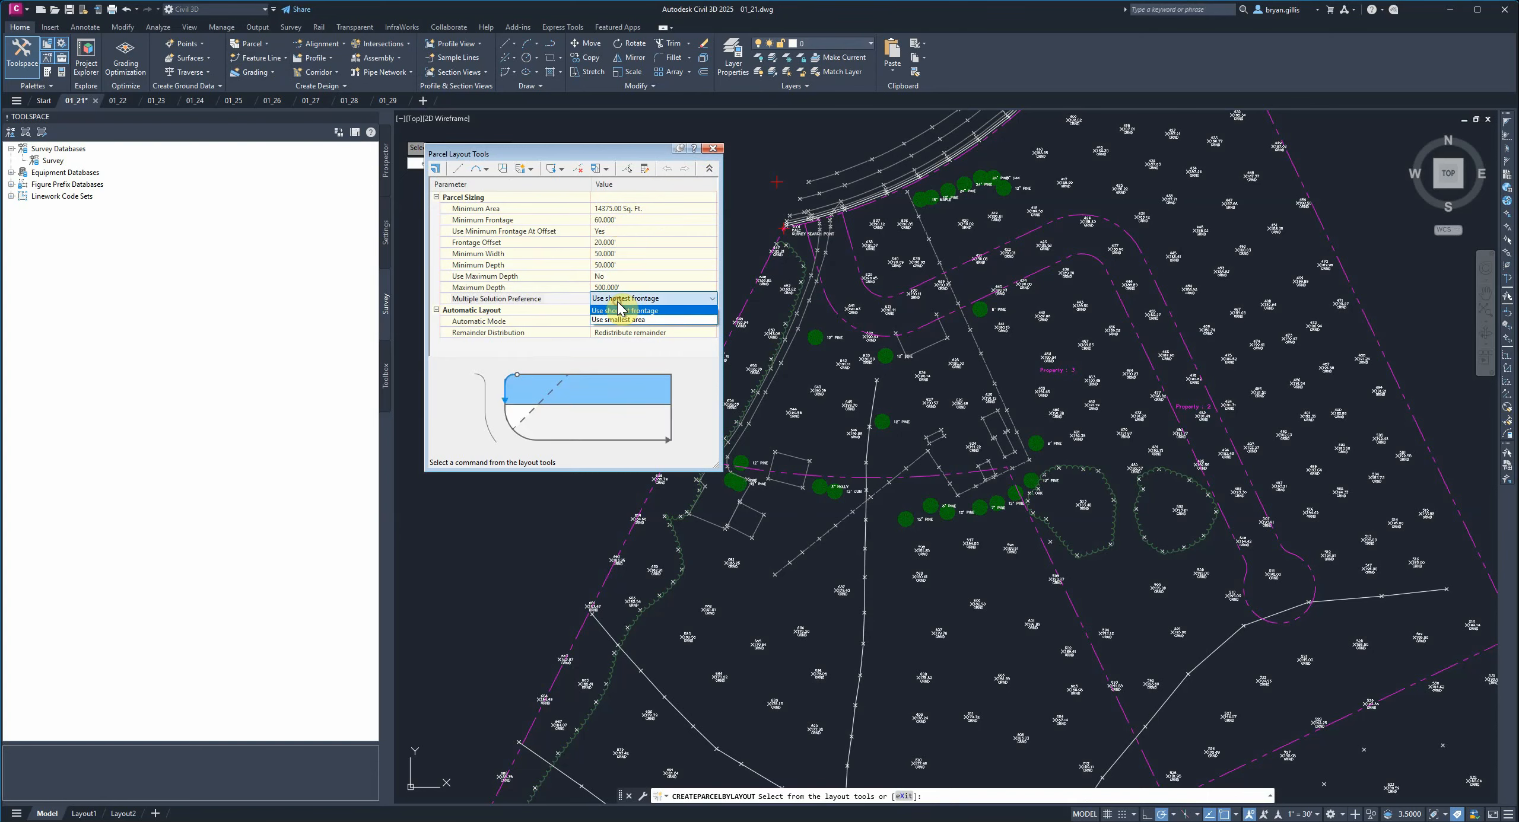
click(645, 311)
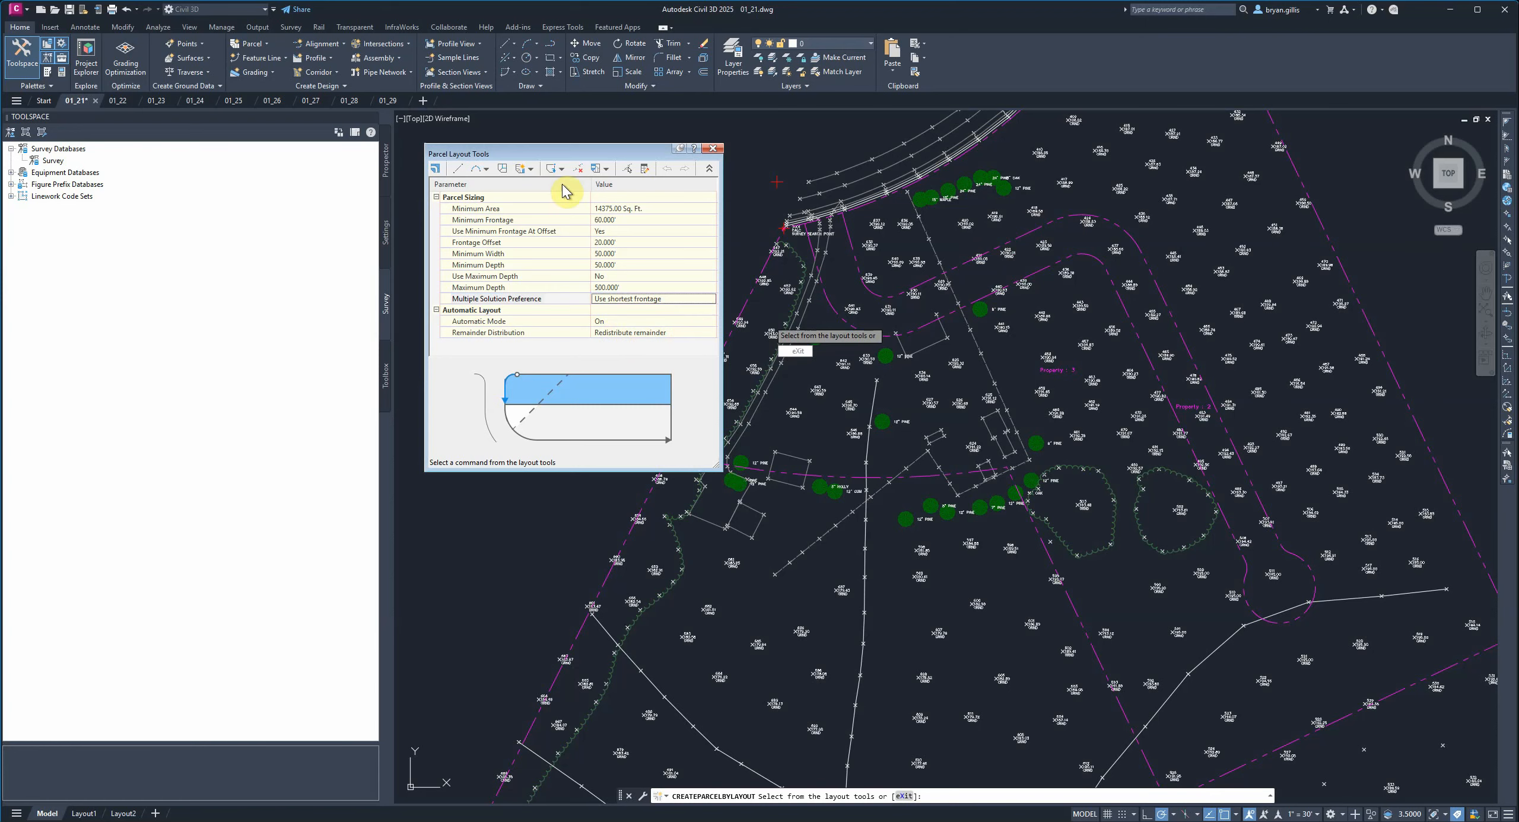
Start Swing Line - Create, accepting site Development and parcel style Property in the Create Parcels - Layout dialog.
click(534, 170)
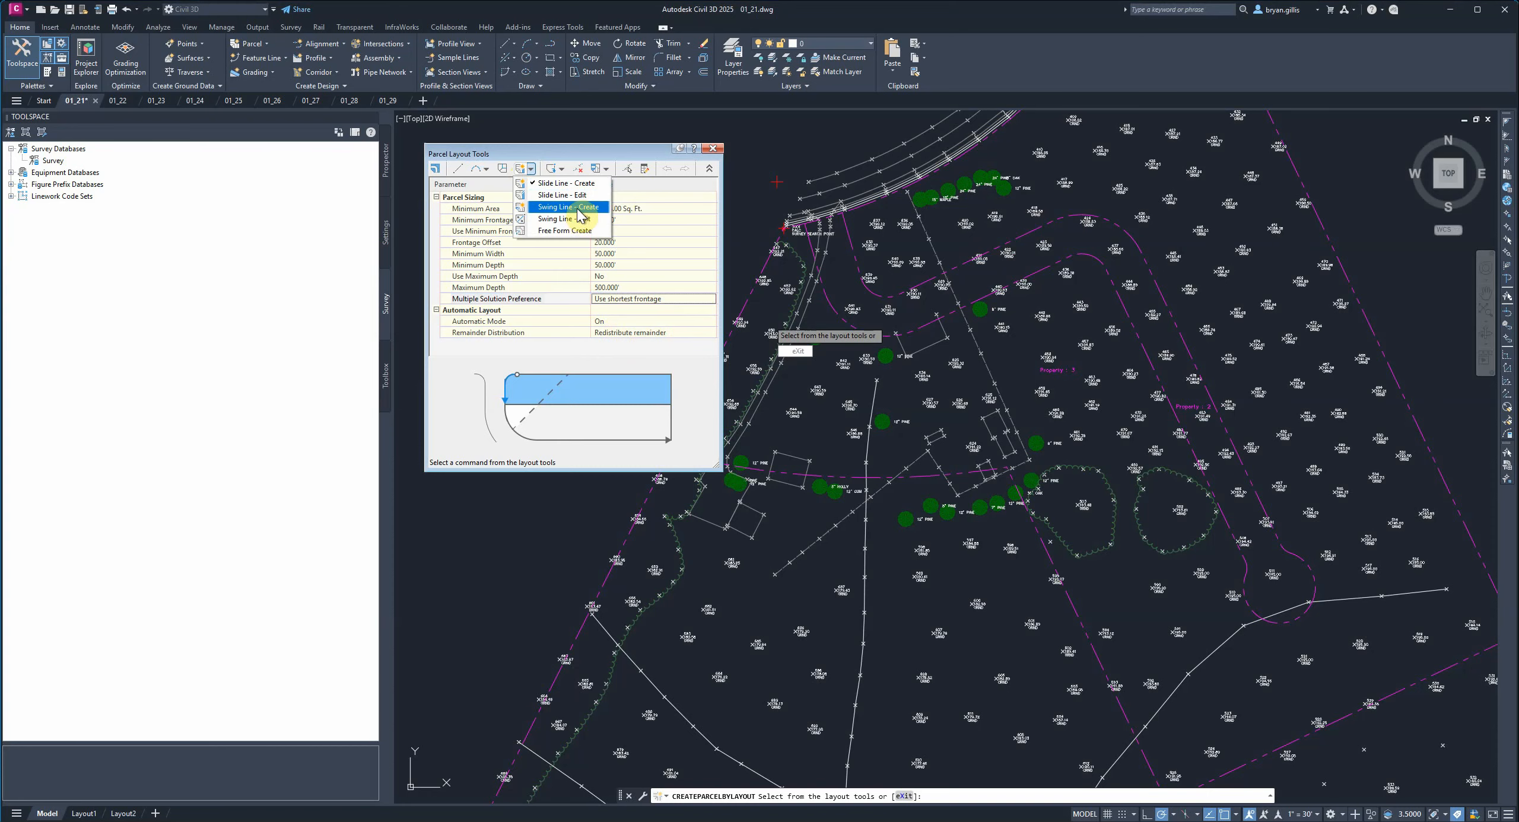
click(564, 208)
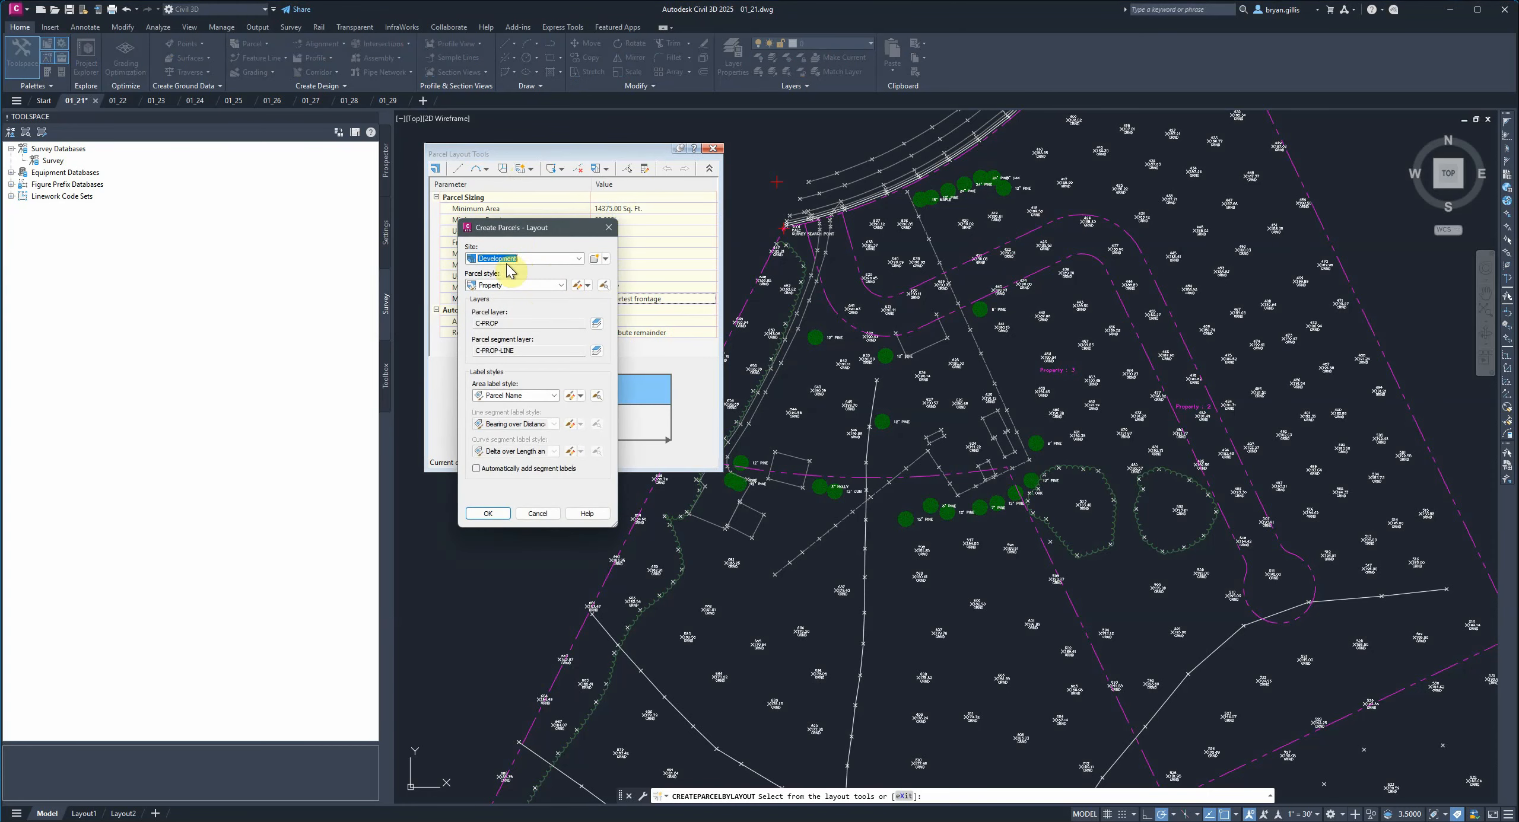
click(488, 514)
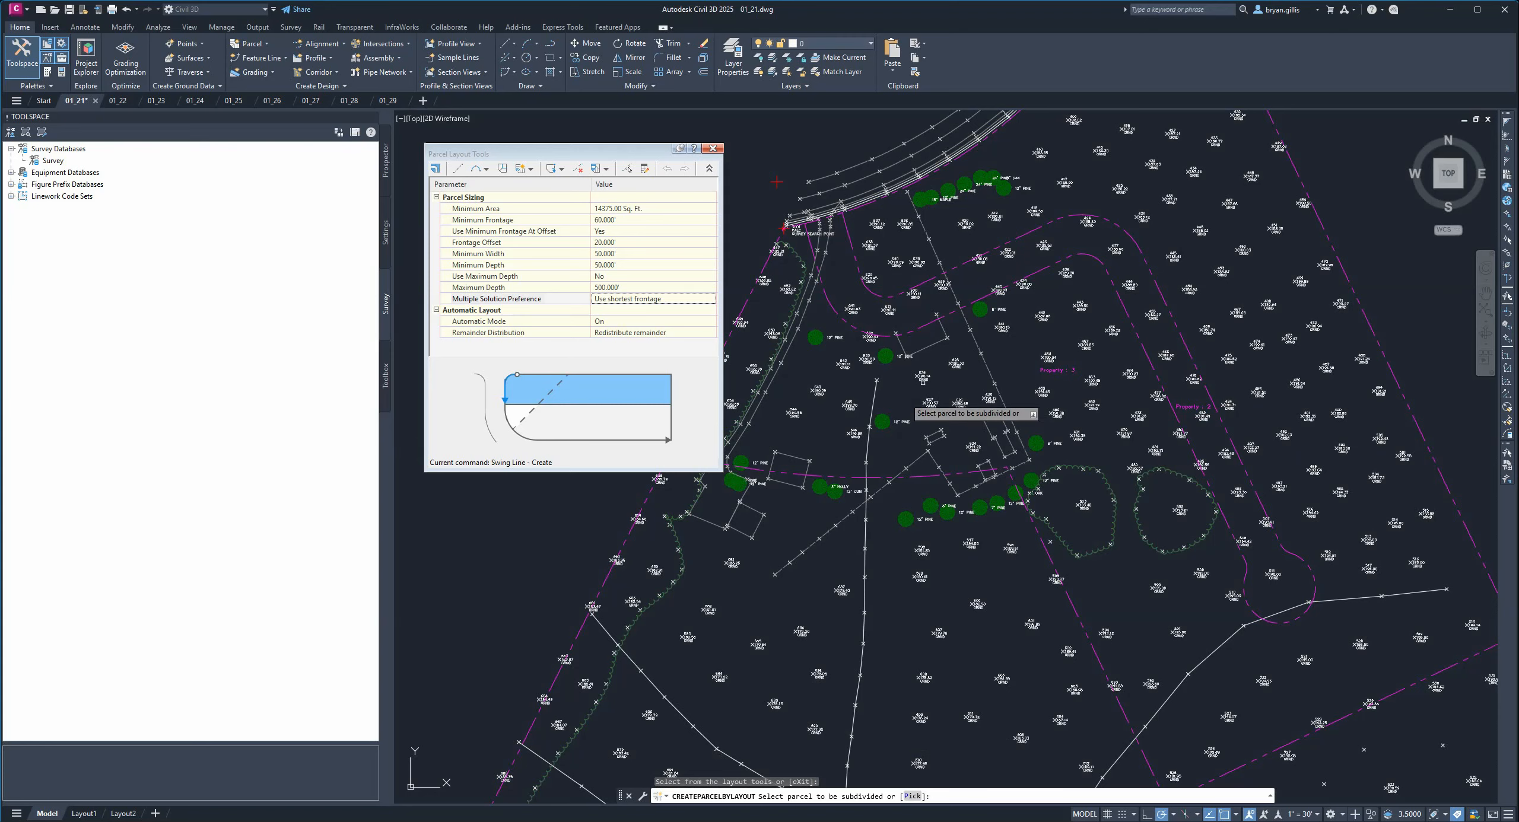
Select the Property 3 parcel as the parcel to be subdivided.
scroll(1009, 312, up, 4)
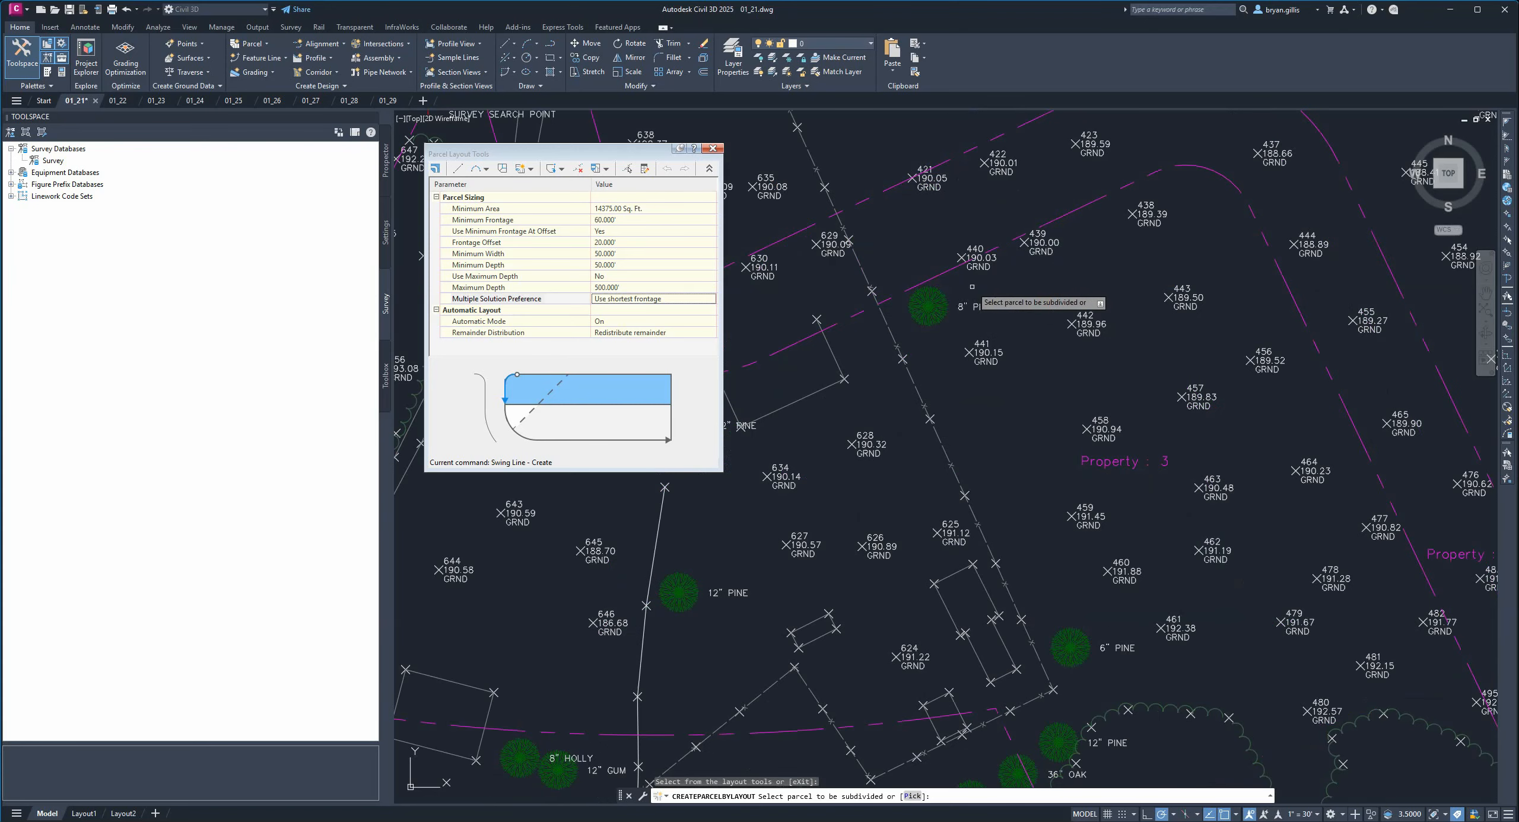
scroll(1122, 478, down, 4)
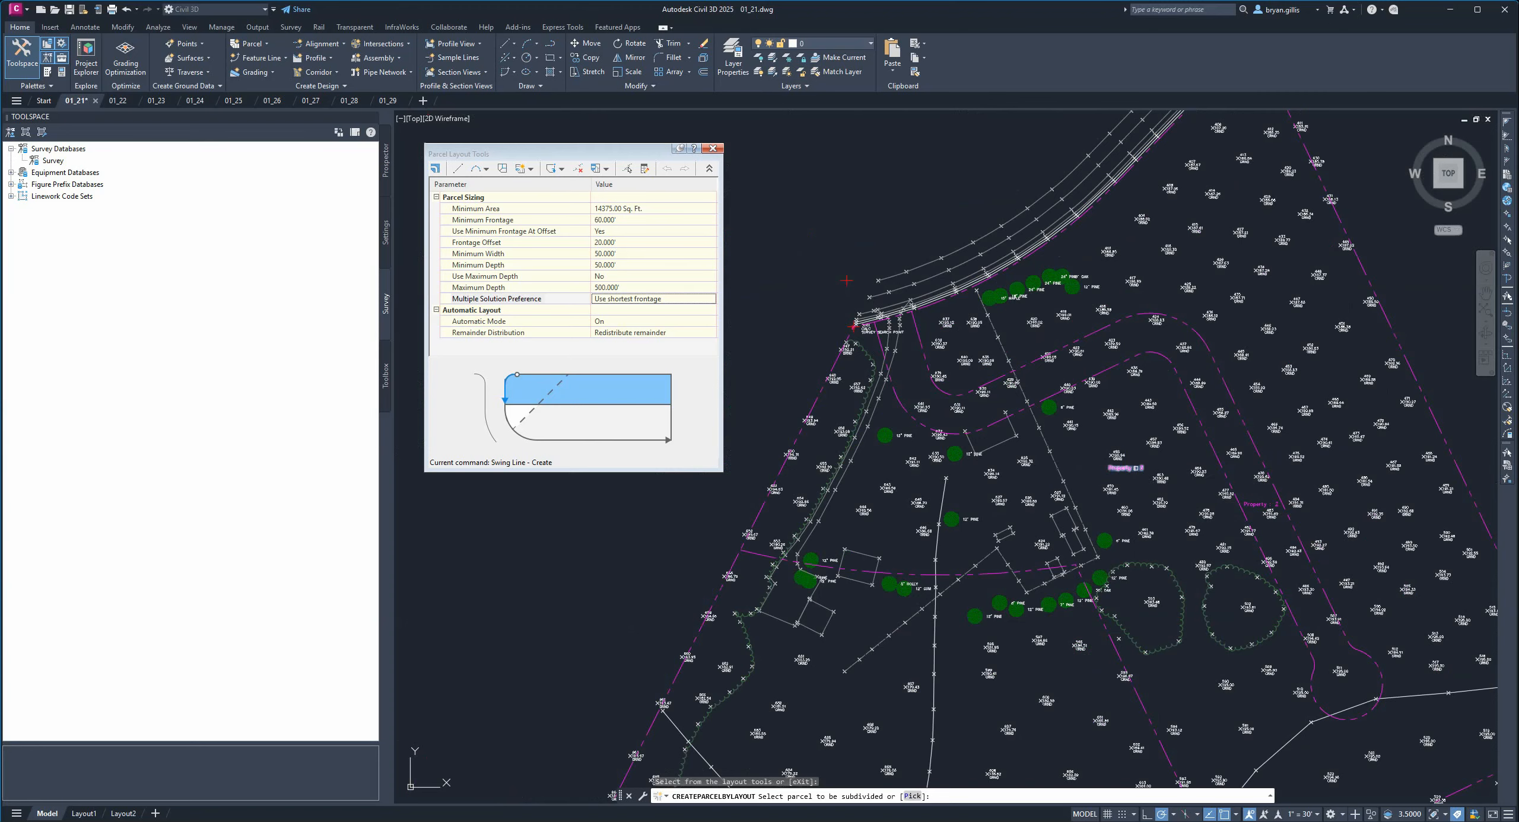
click(1130, 470)
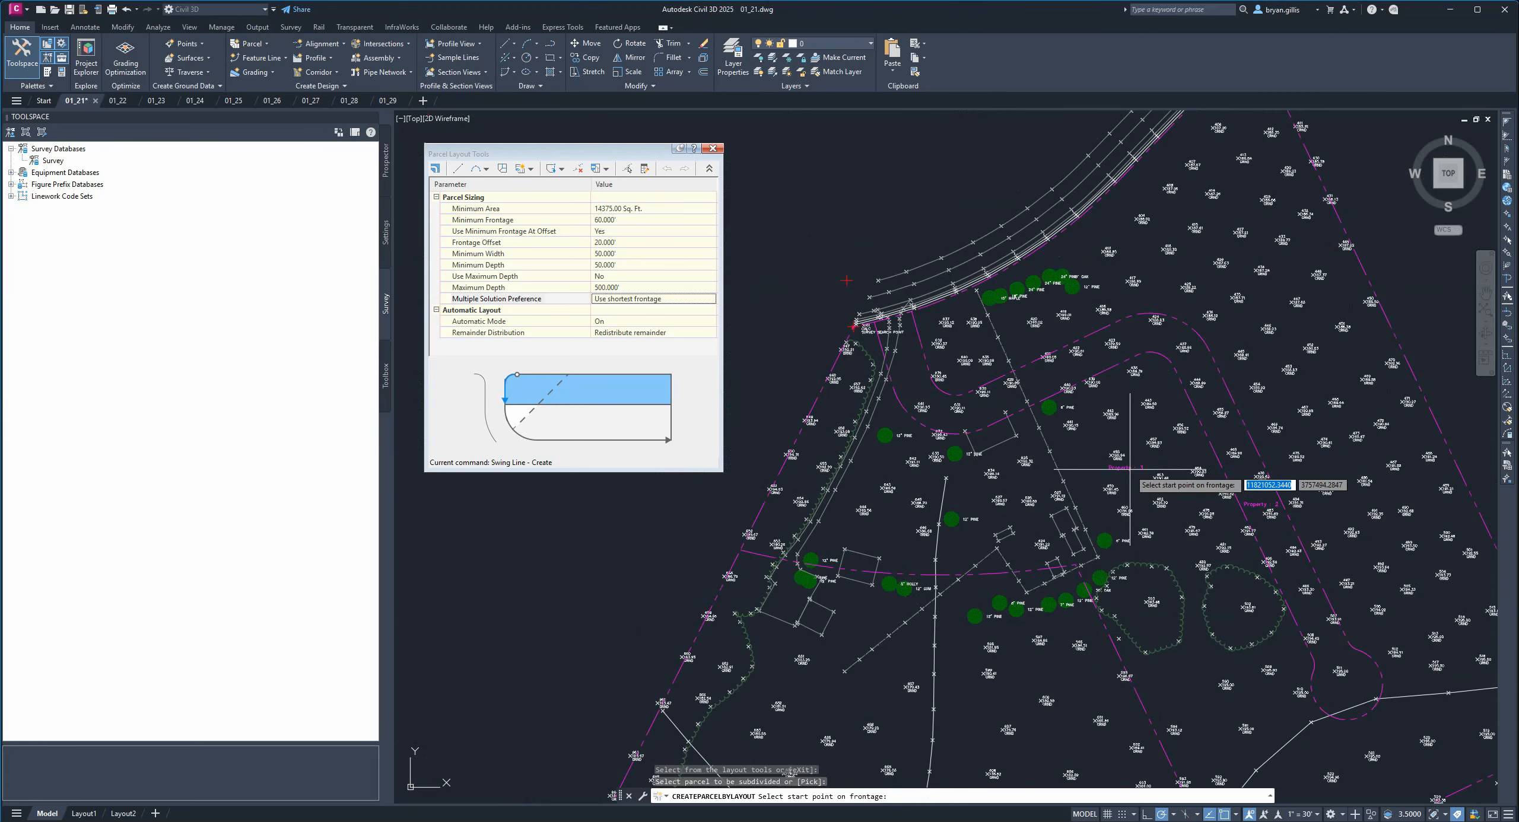
Pick the frontage start point at the western lot-line corner and the end point on the eastern property line.
scroll(1020, 464, up, 2)
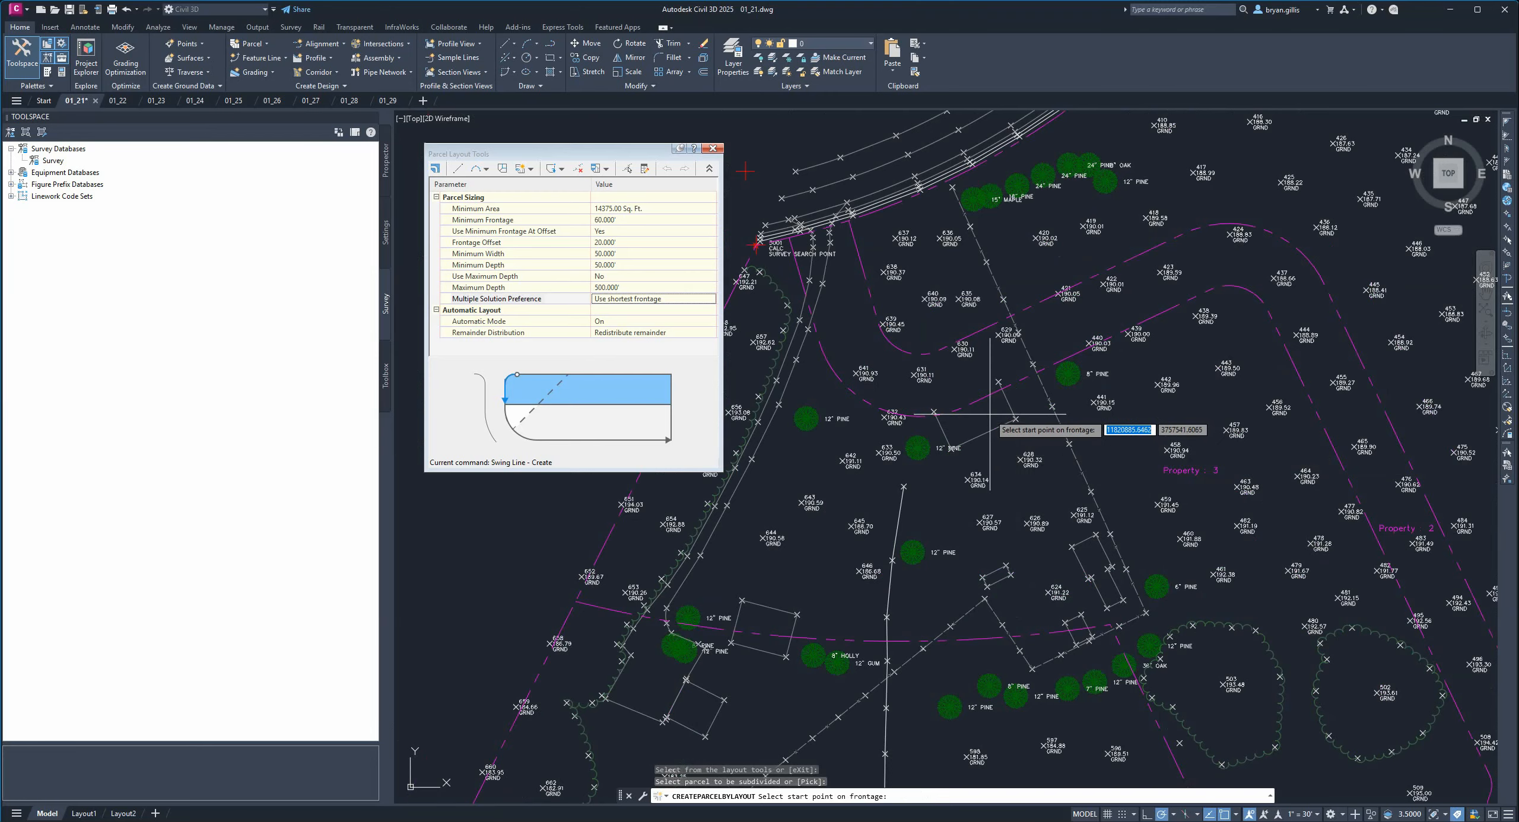
scroll(991, 414, up, 6)
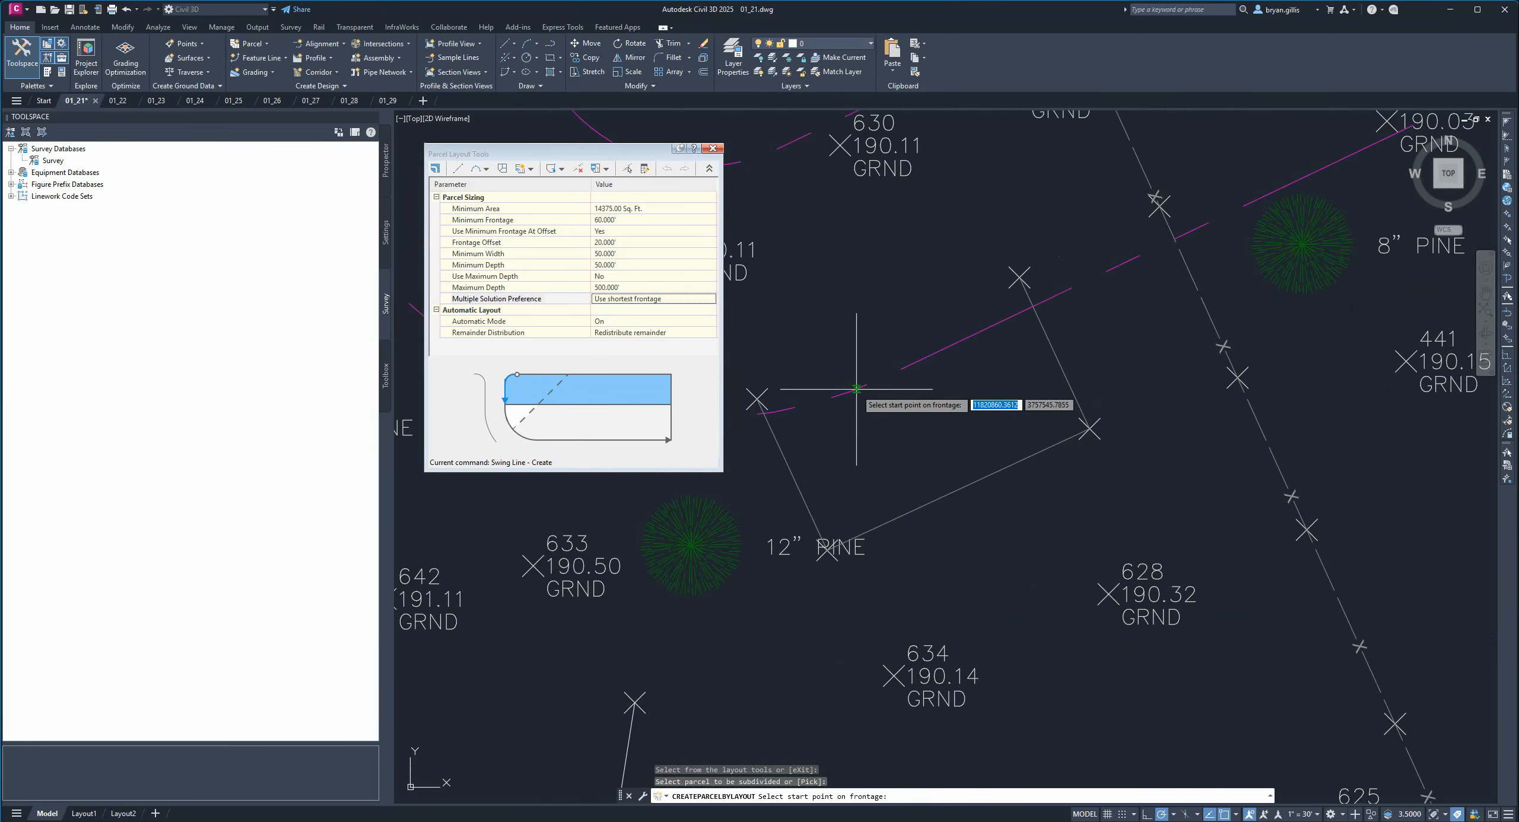
click(885, 377)
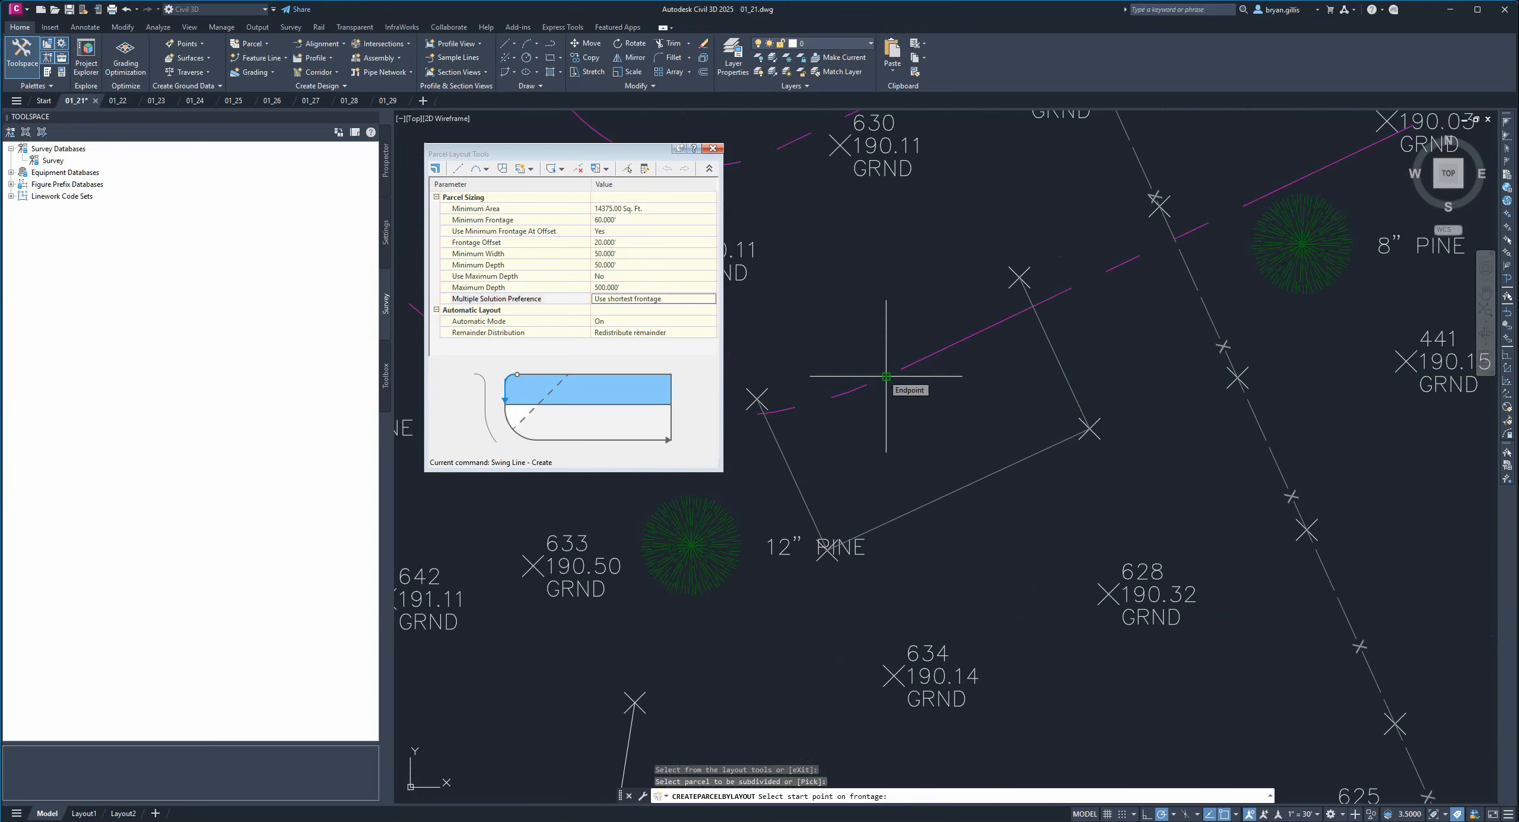
scroll(886, 377, down, 5)
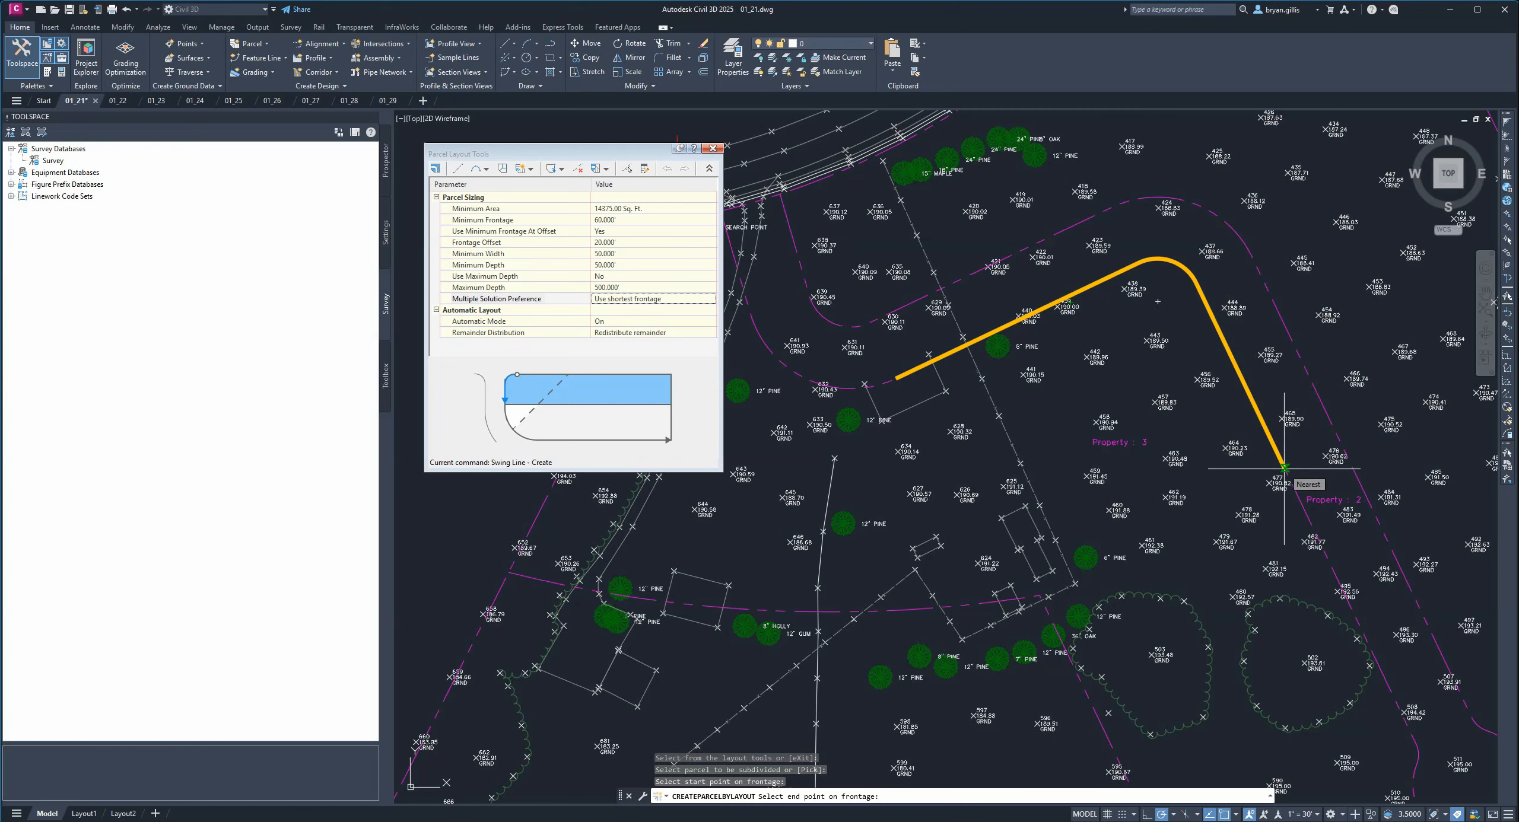
click(1284, 468)
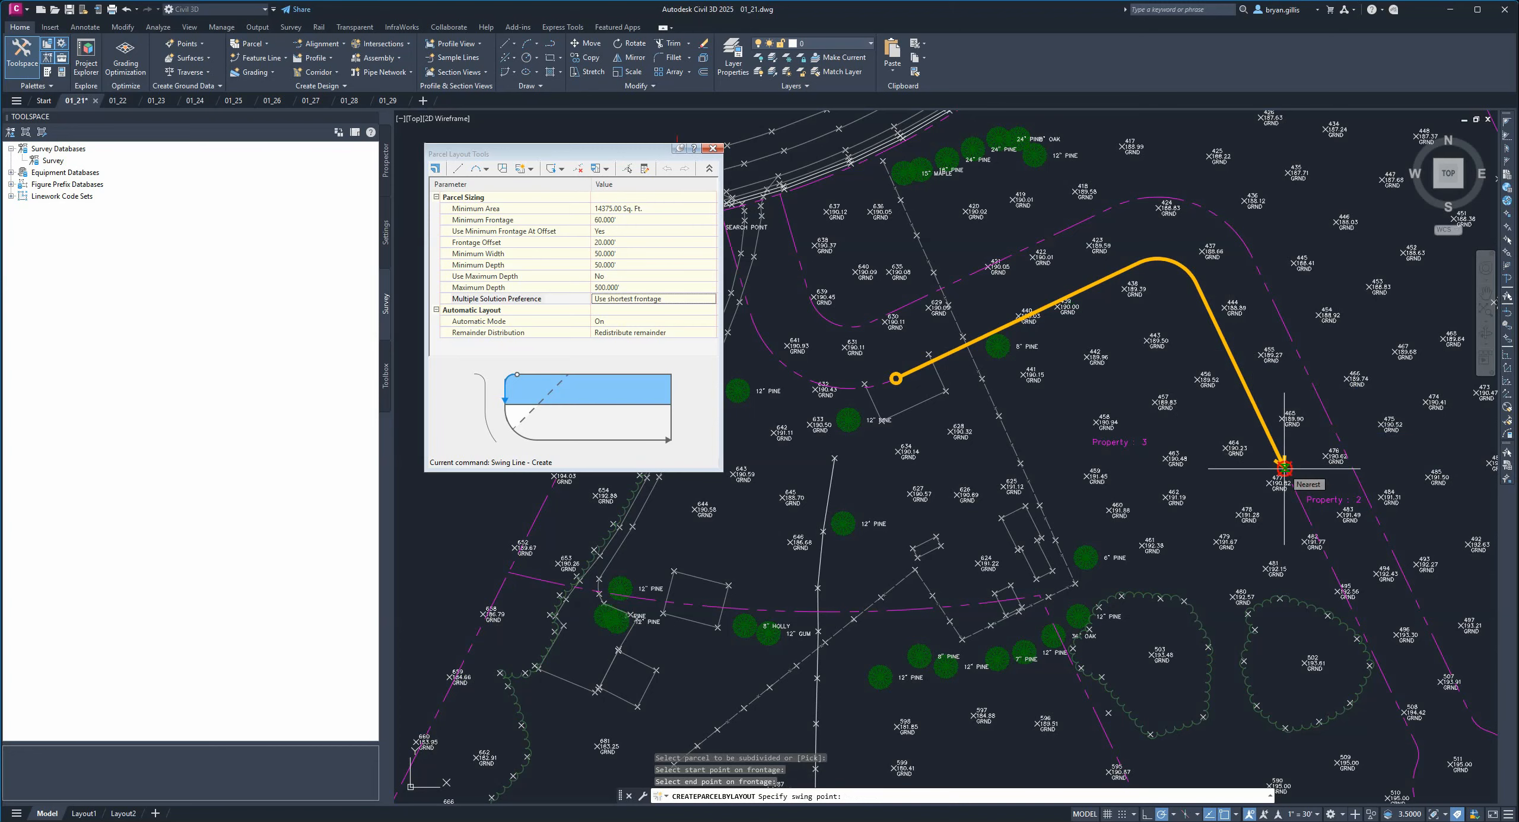
Turn off the Nearest object snap and set the swing point at the endpoint of the southern lot line.
click(1236, 815)
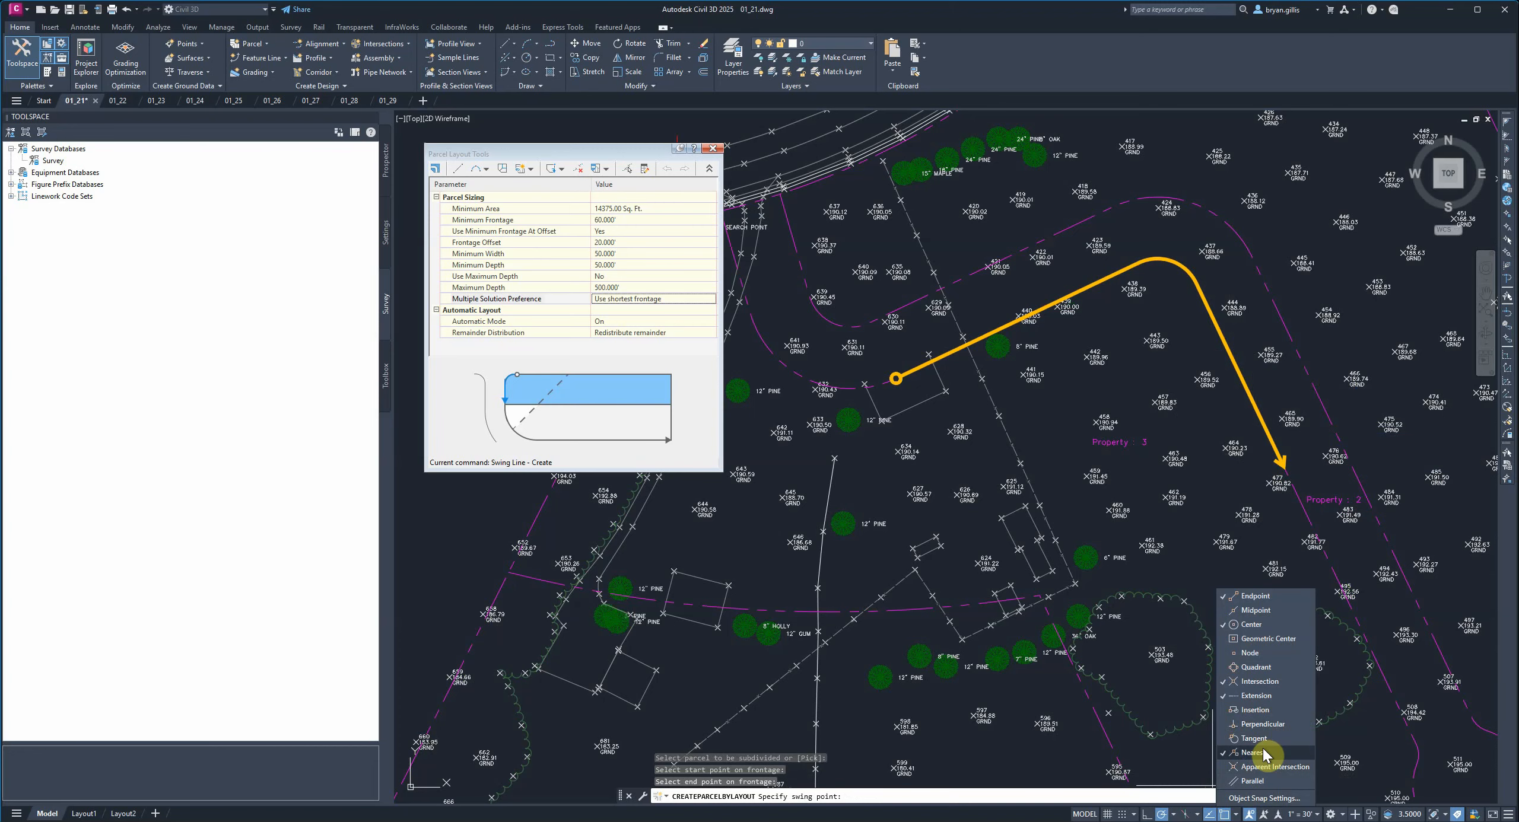
click(1238, 813)
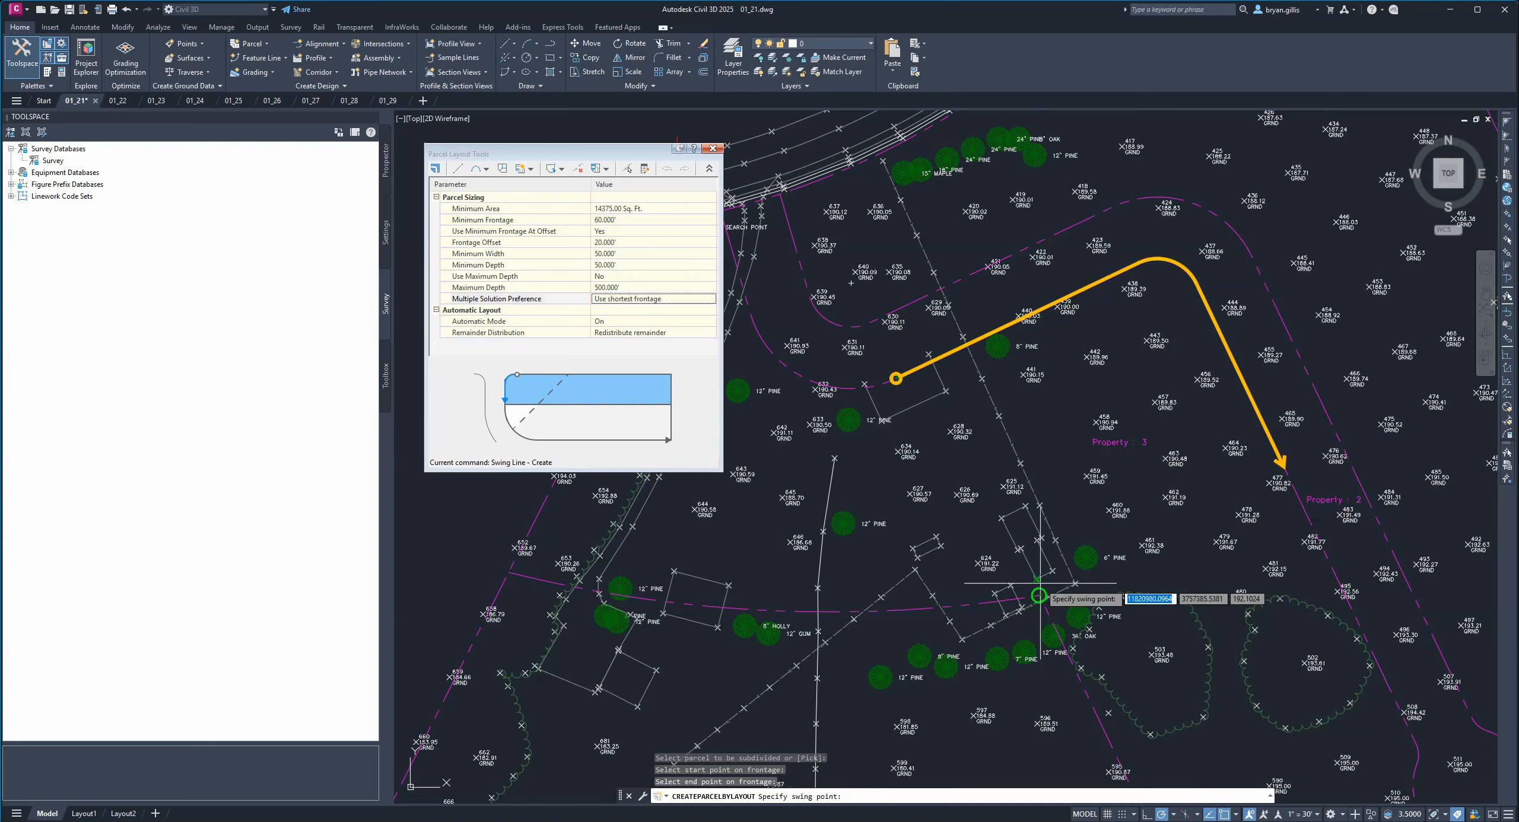
scroll(1040, 595, down, 2)
scroll(1040, 590, up, 8)
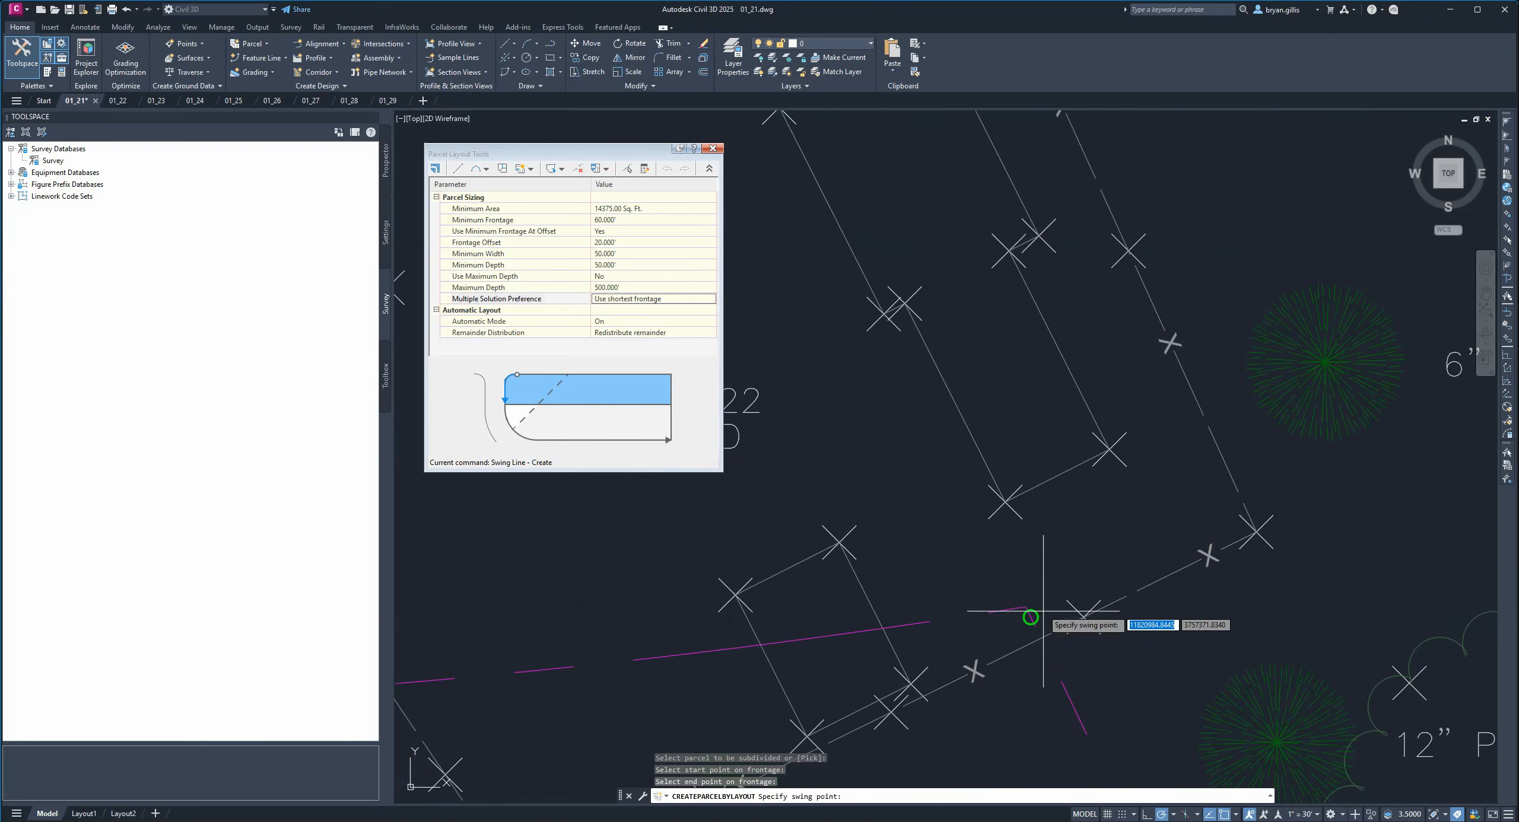
scroll(1025, 599, down, 6)
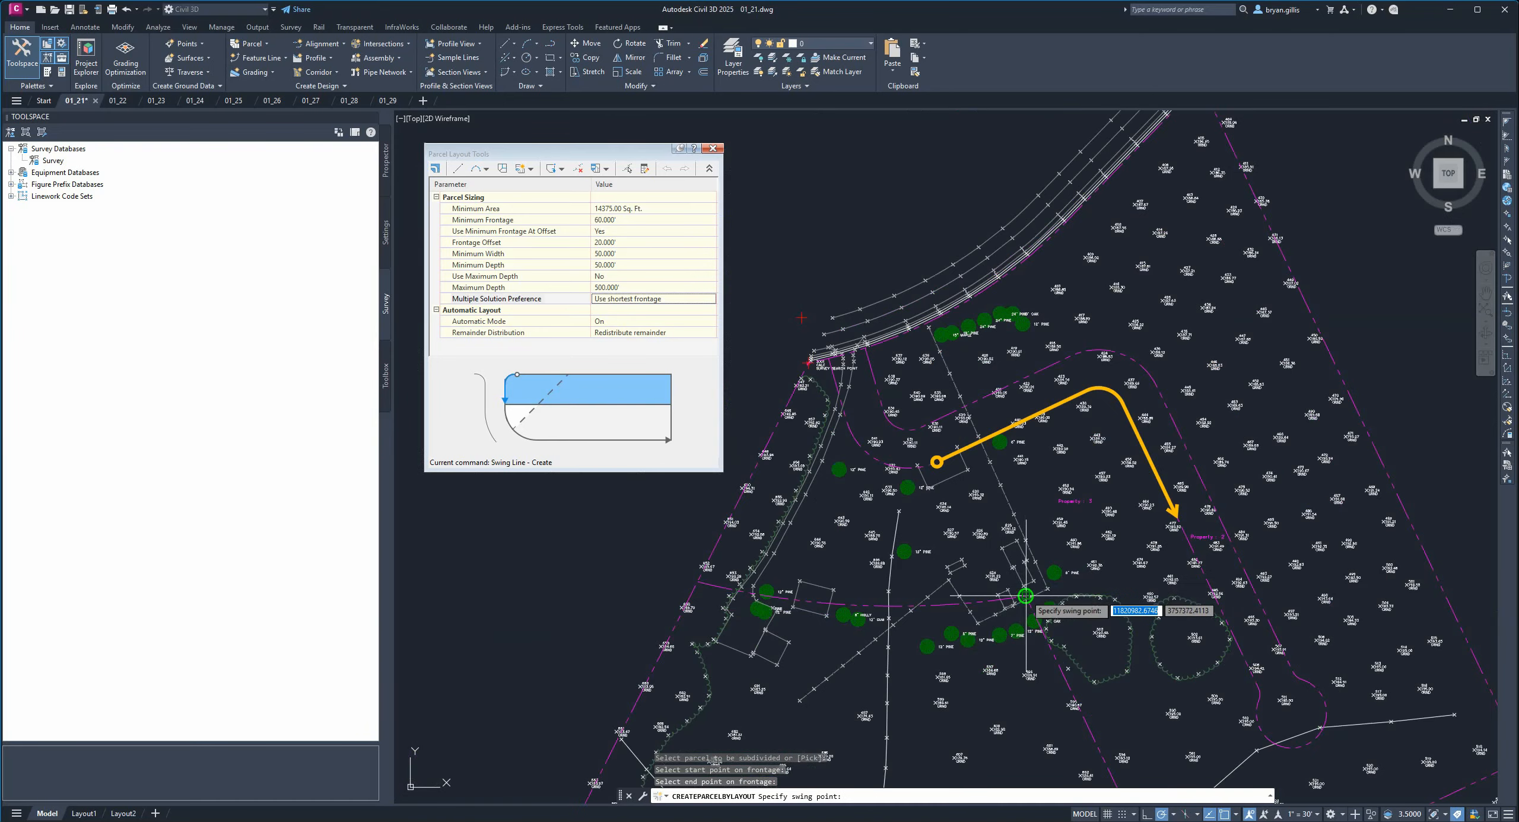
scroll(1024, 605, up, 4)
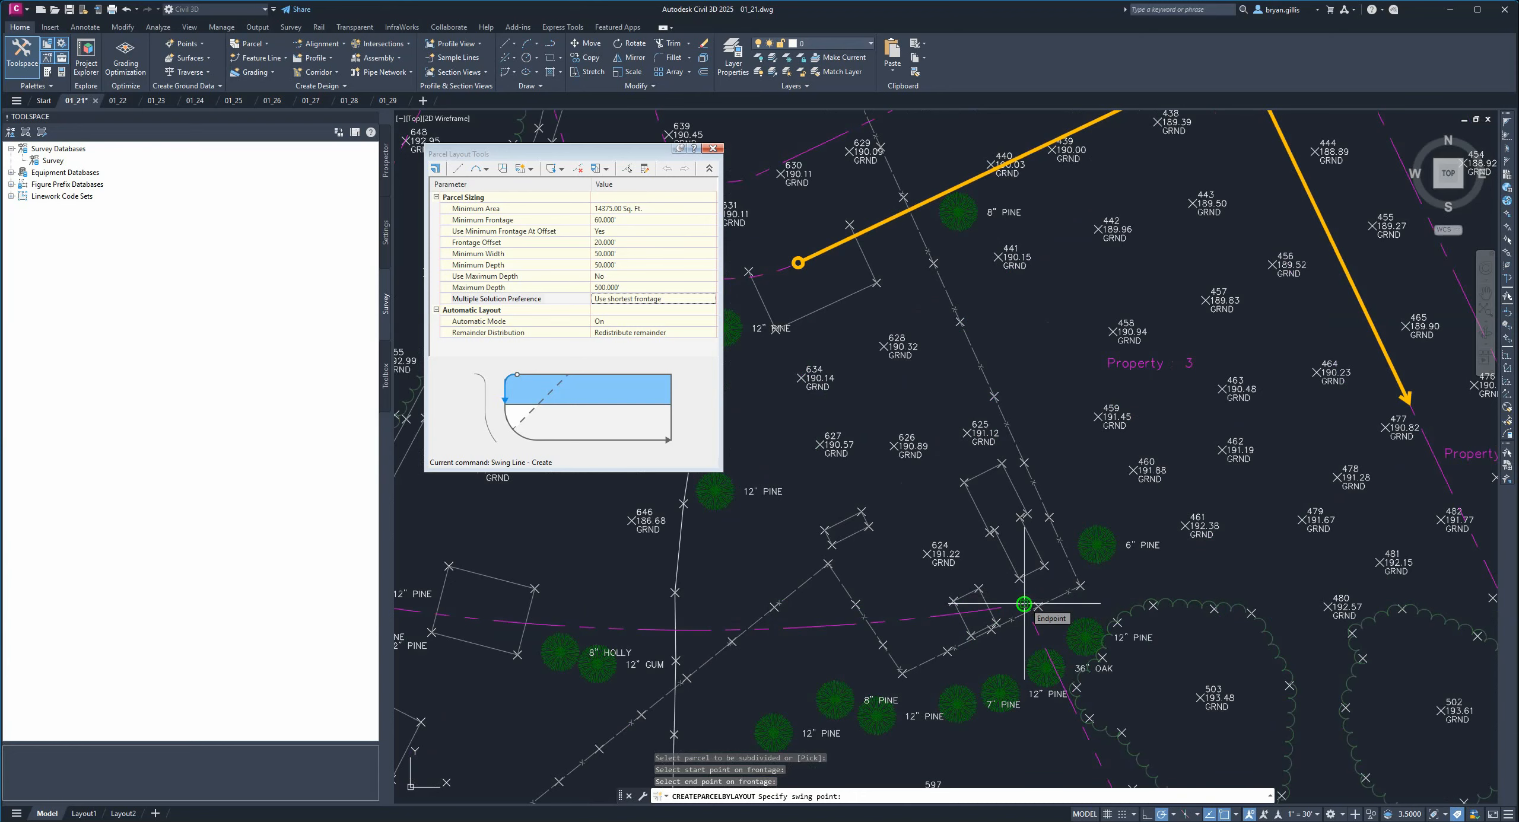
scroll(1024, 604, up, 6)
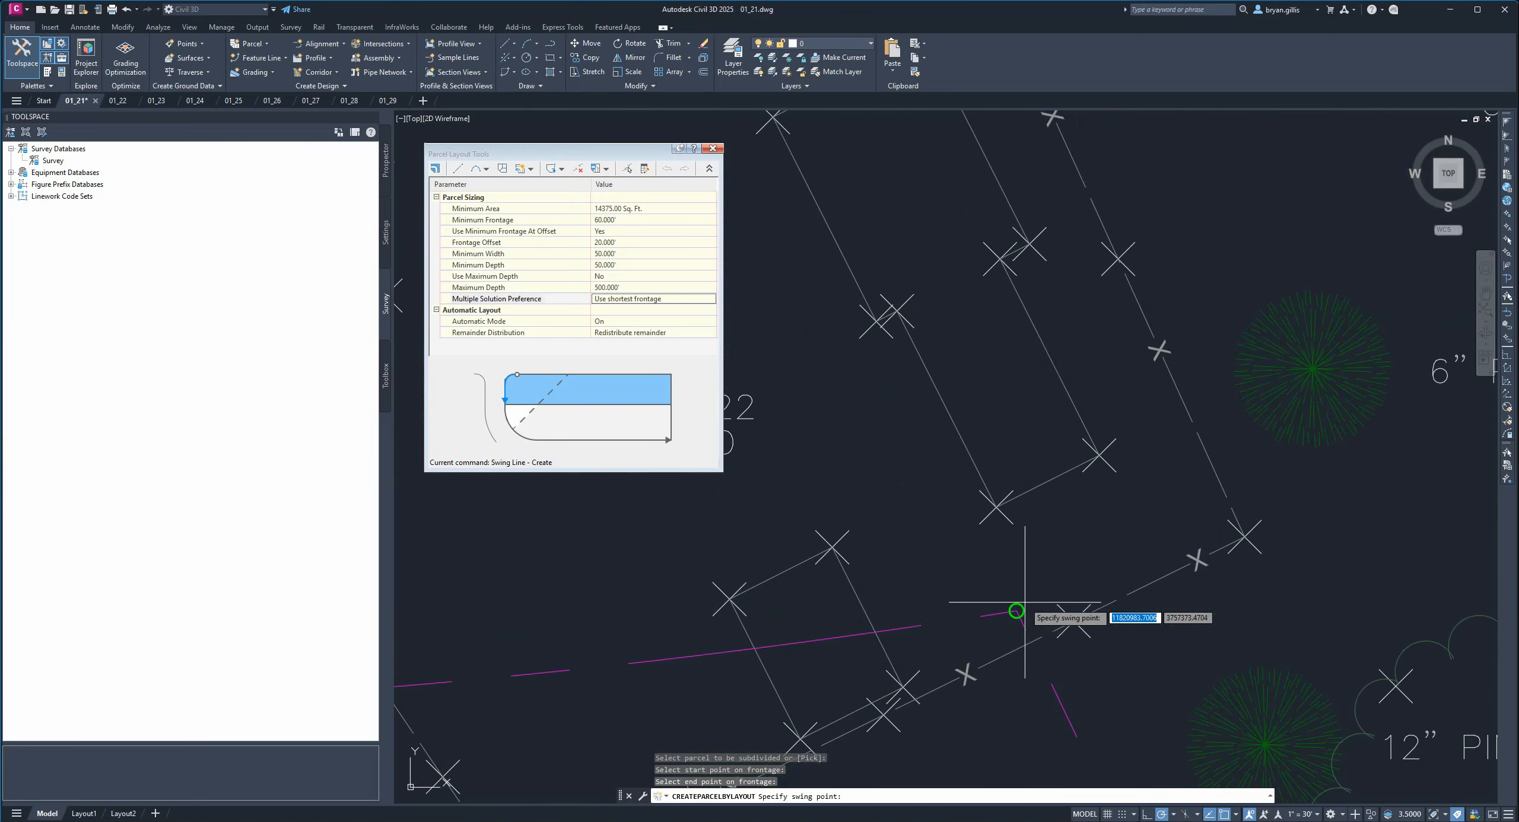
click(1017, 611)
Accept the proposed swing-line parcel layout.
scroll(1016, 610, down, 4)
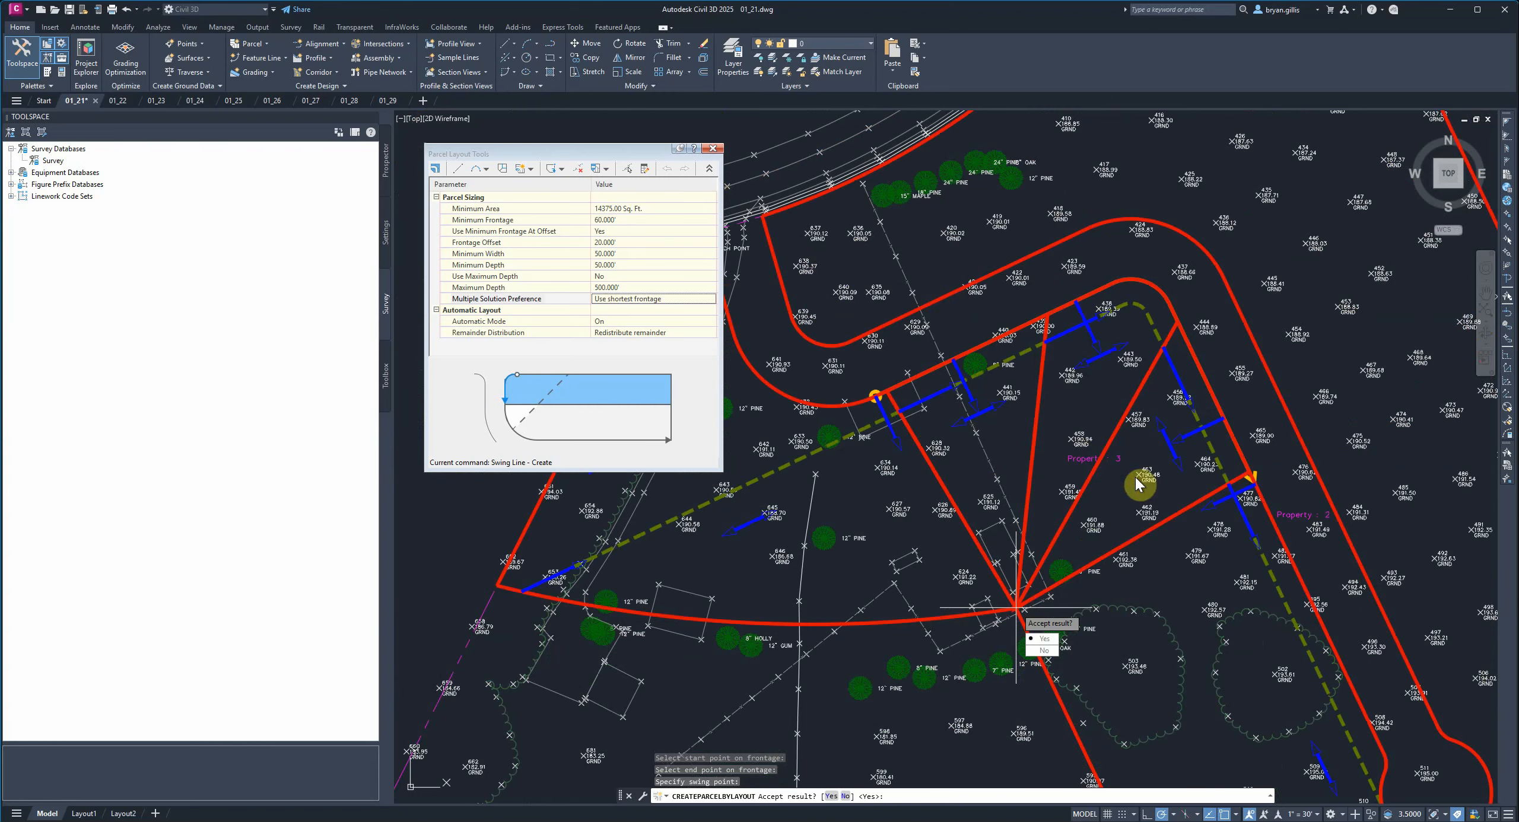
click(1043, 639)
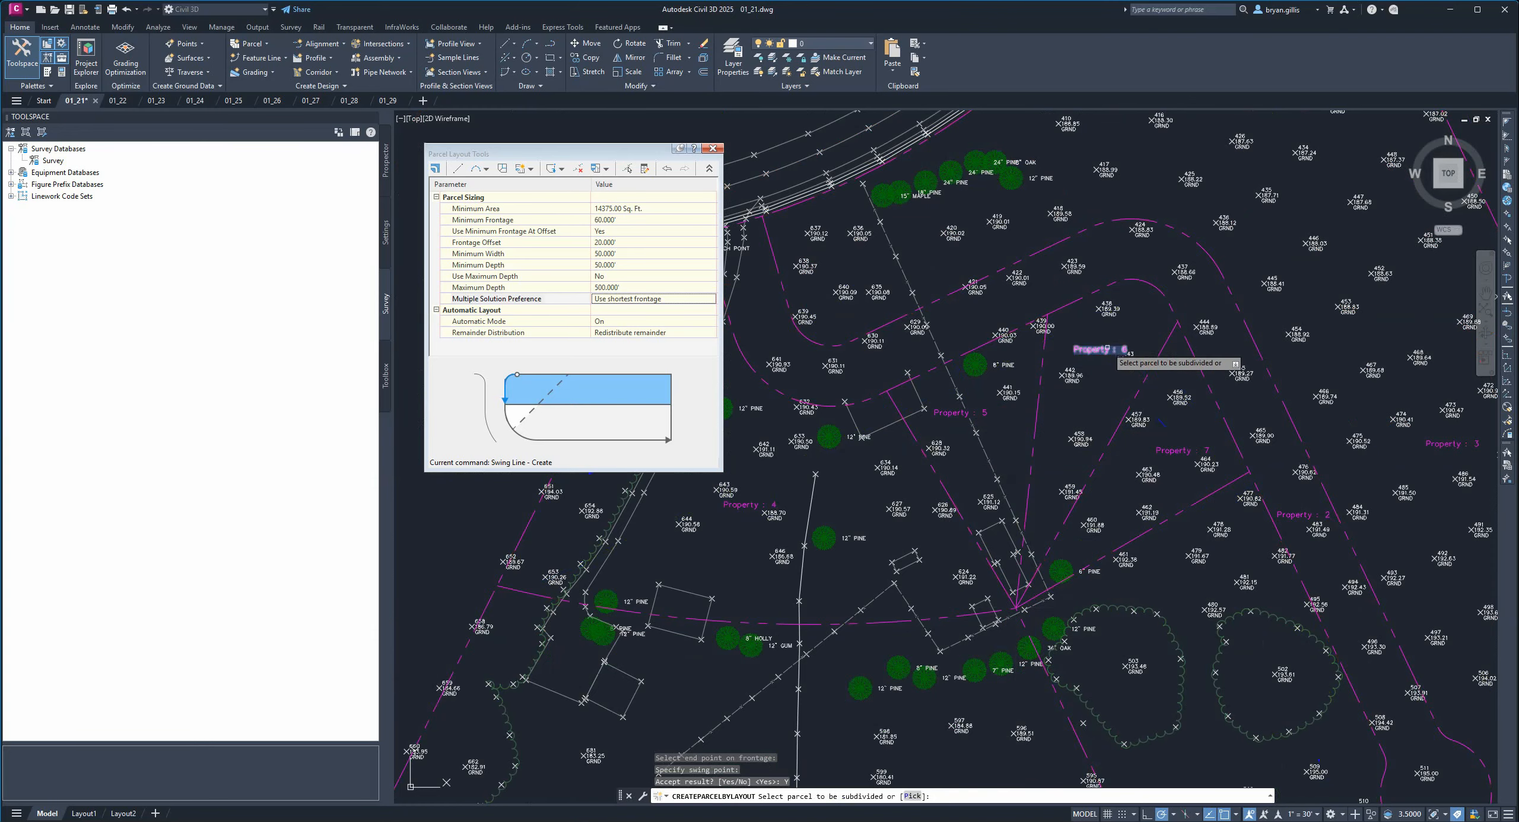
Switch the layout tool to Slide Line - Create.
middle_drag(1209, 634, 1101, 368)
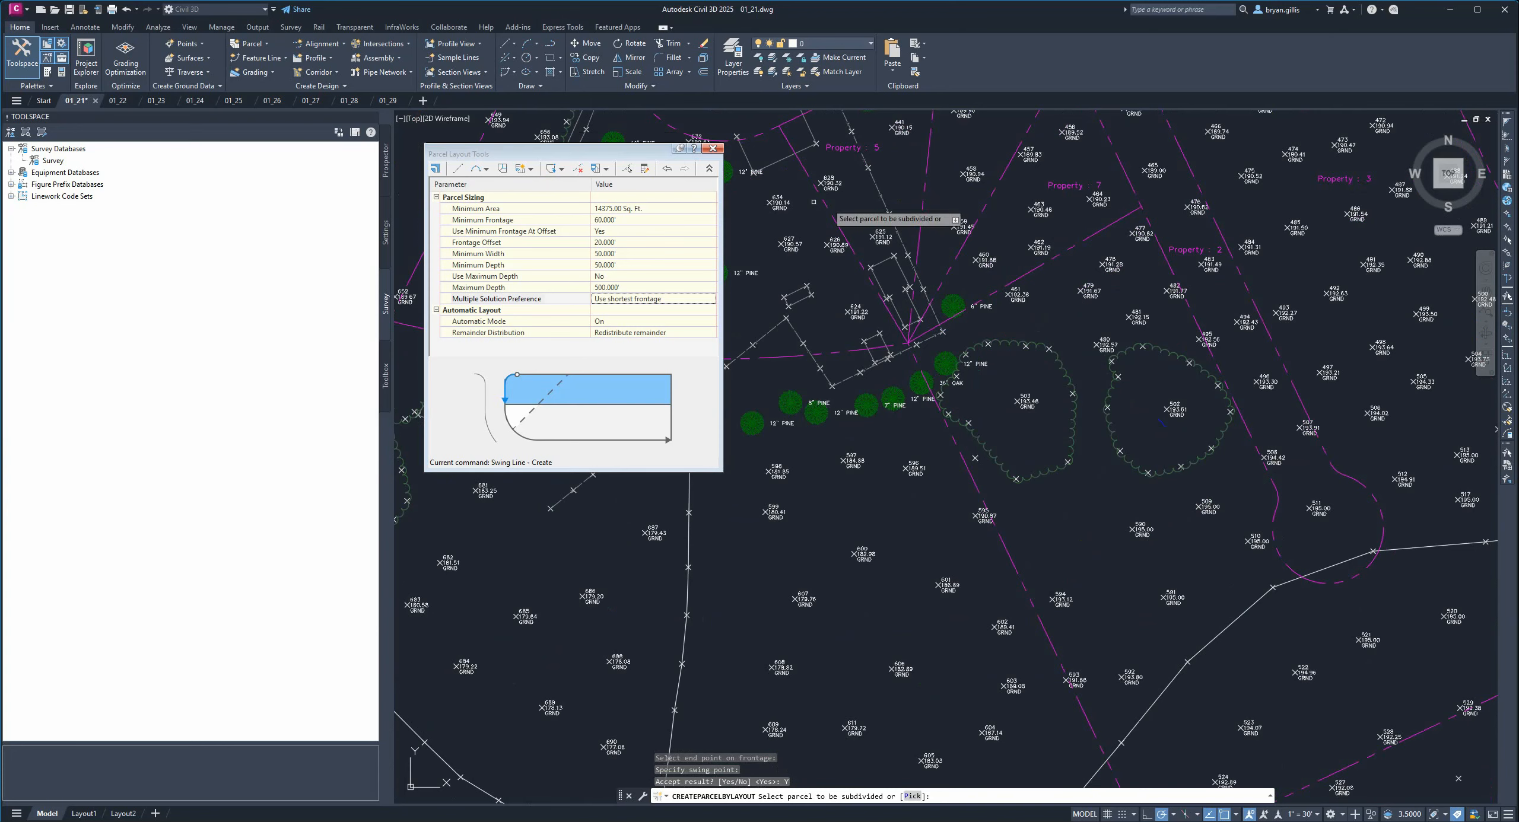
click(531, 171)
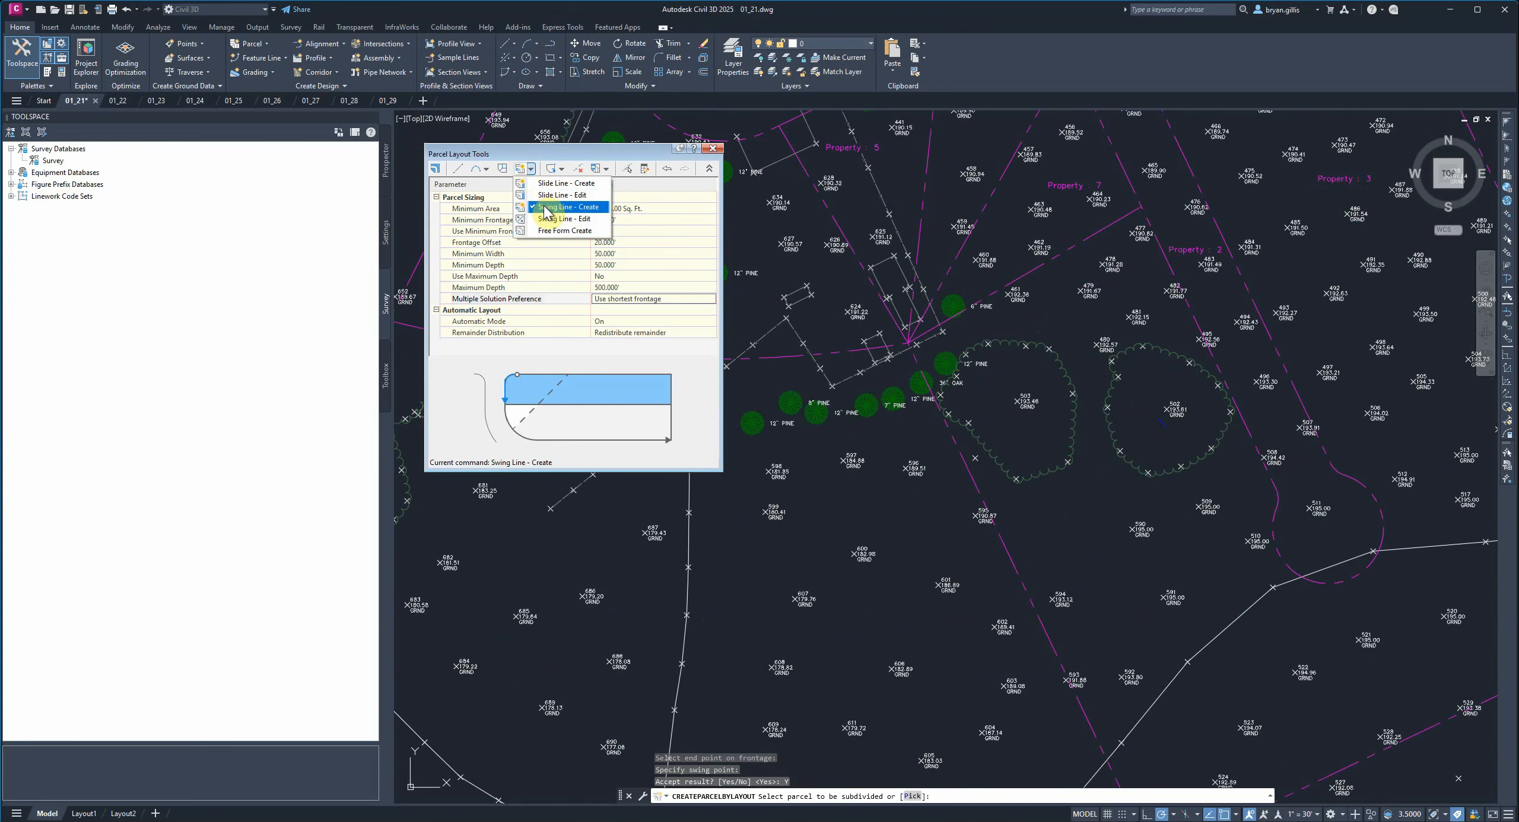
click(549, 187)
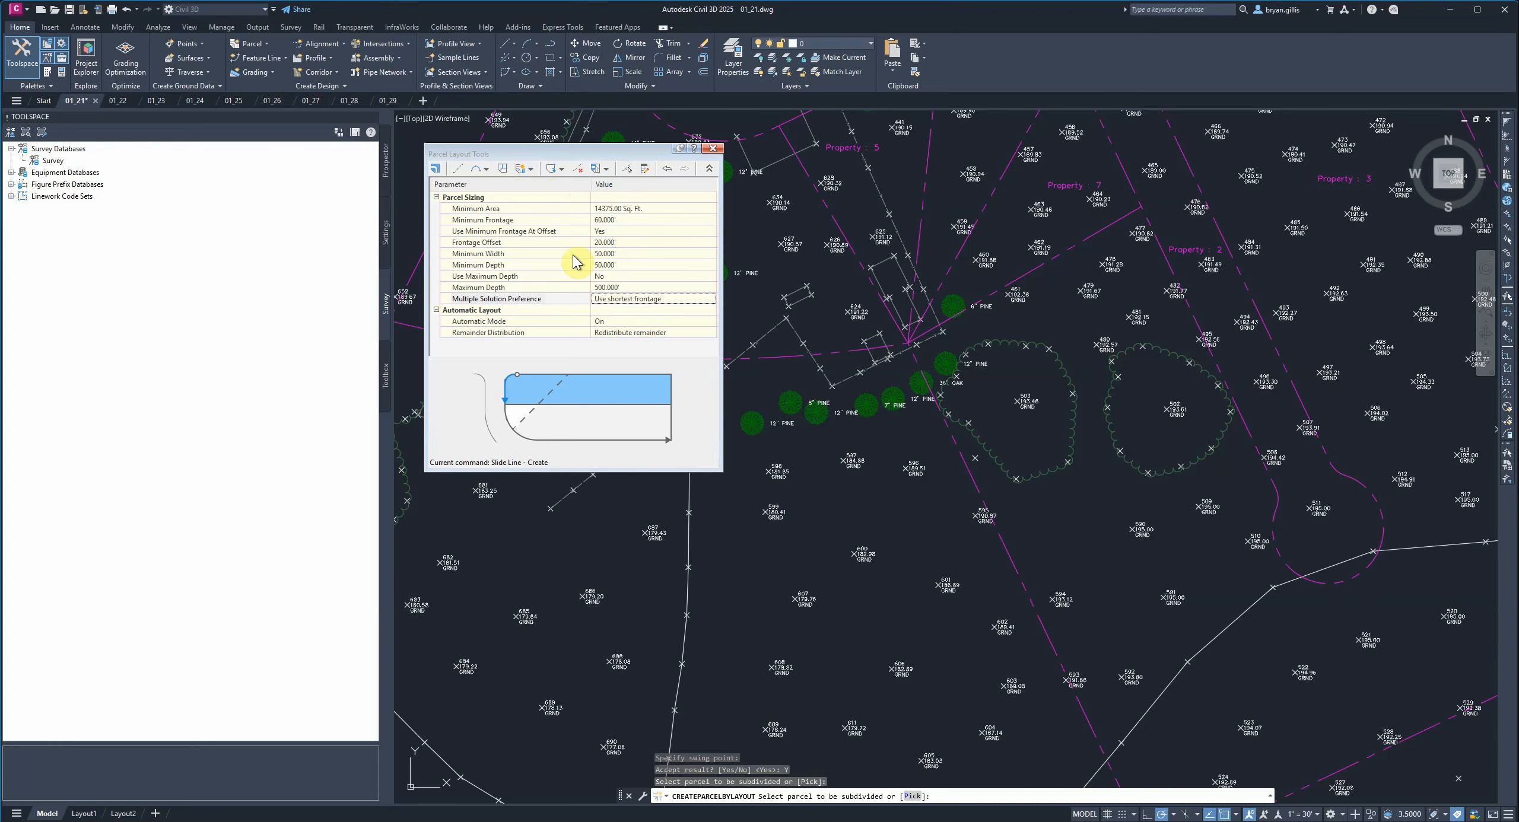
click(652, 333)
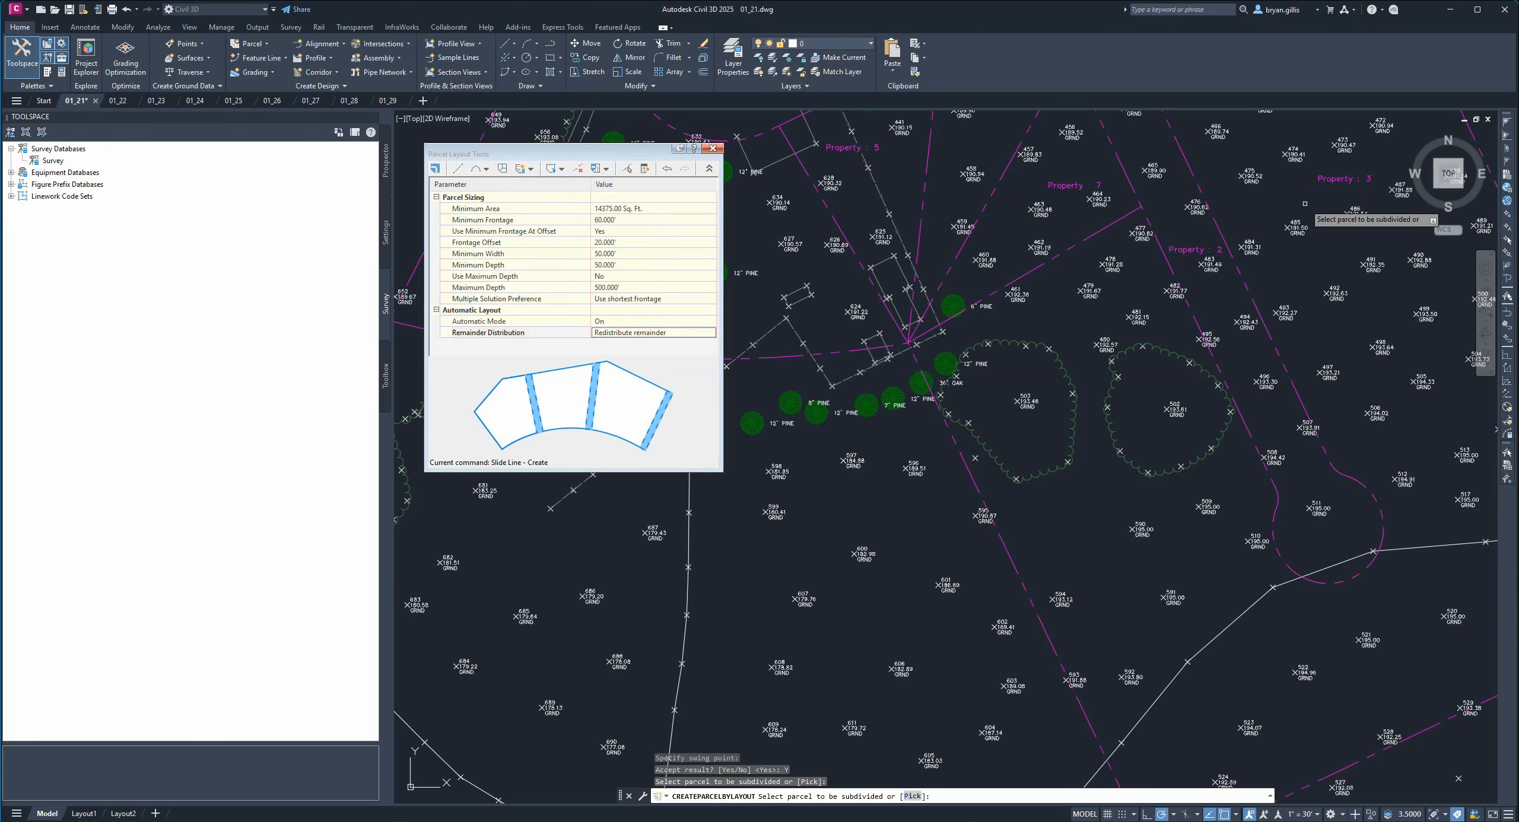
Select Property 3 as the parcel to subdivide and pick the frontage start point at its eastern lot corner.
middle_drag(1350, 202, 1302, 338)
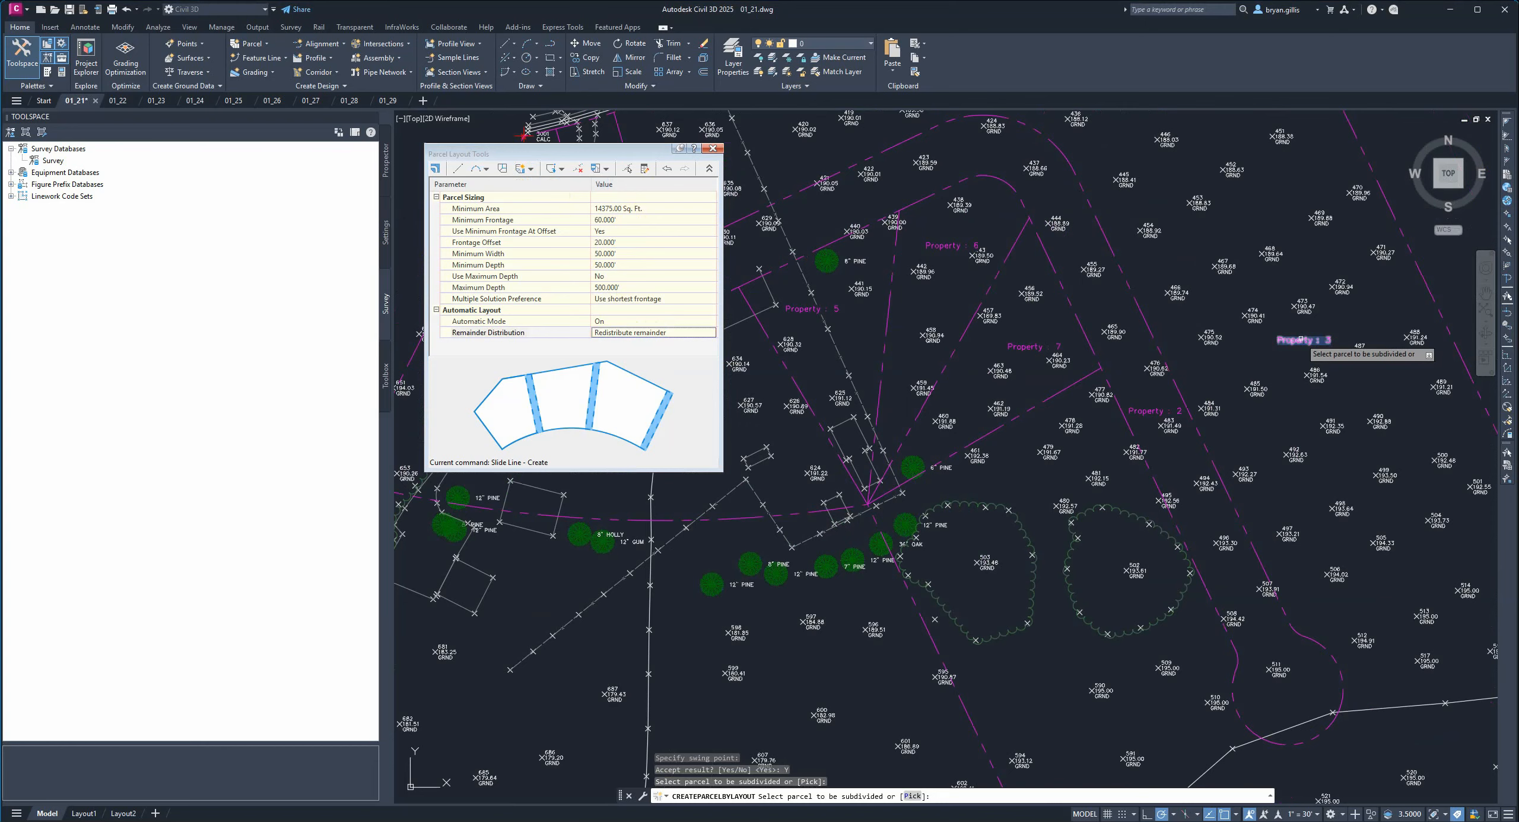
click(1304, 340)
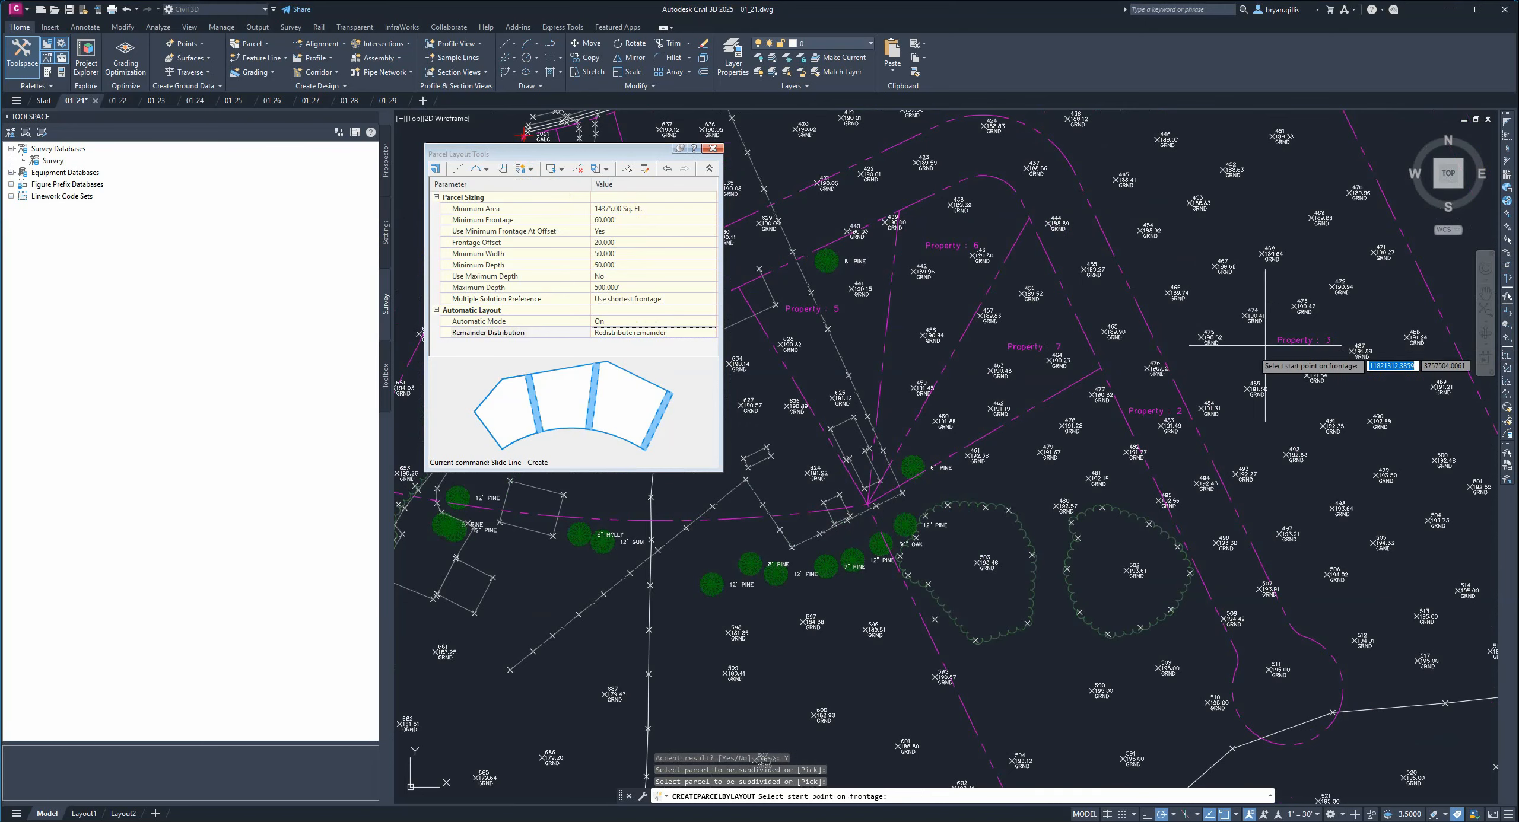
click(1108, 383)
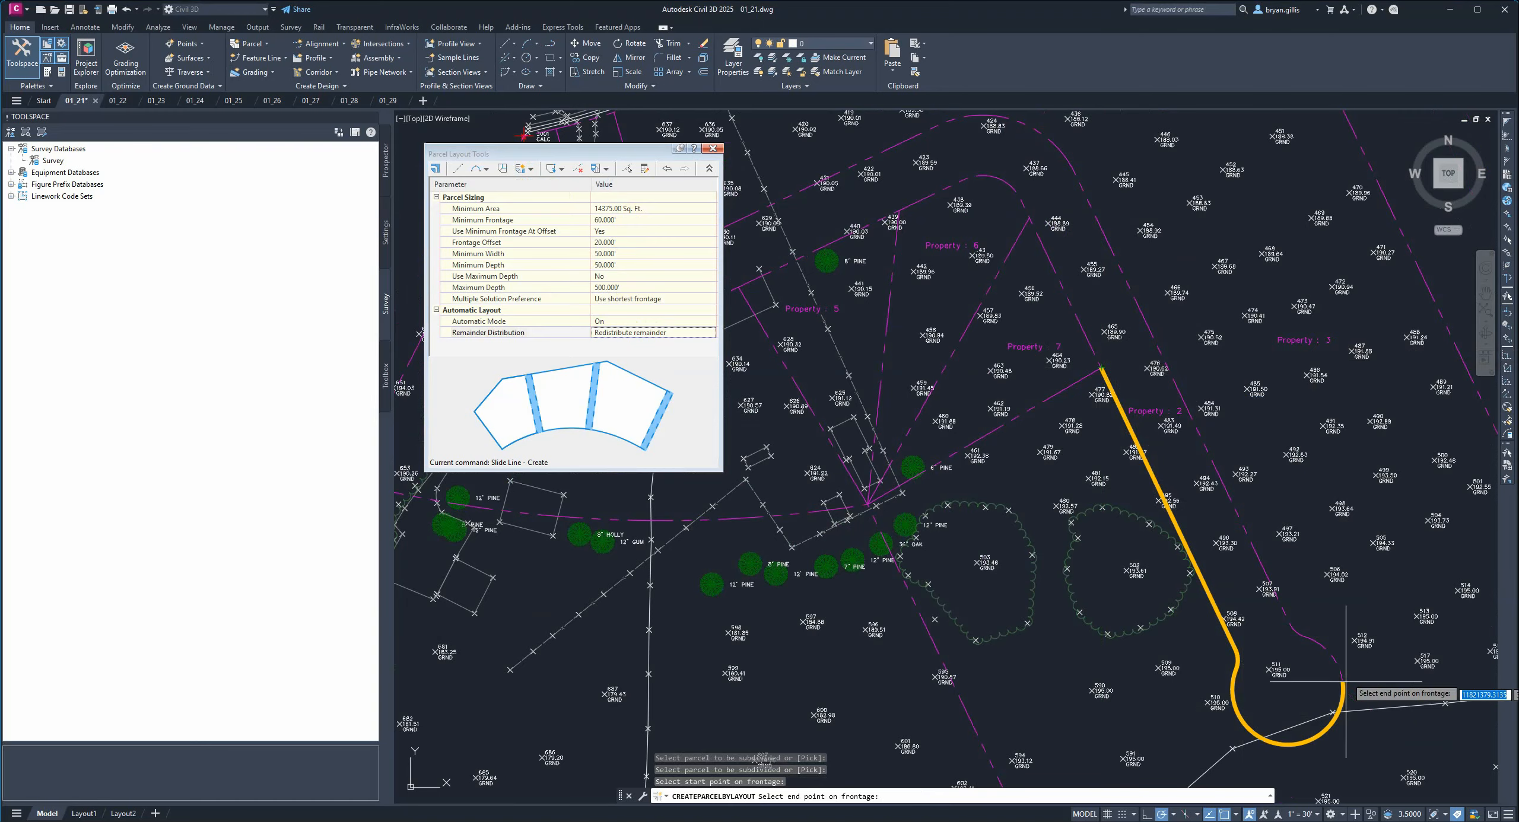
Pick the frontage end point at the western end of the street curve.
middle_drag(1146, 307, 1363, 486)
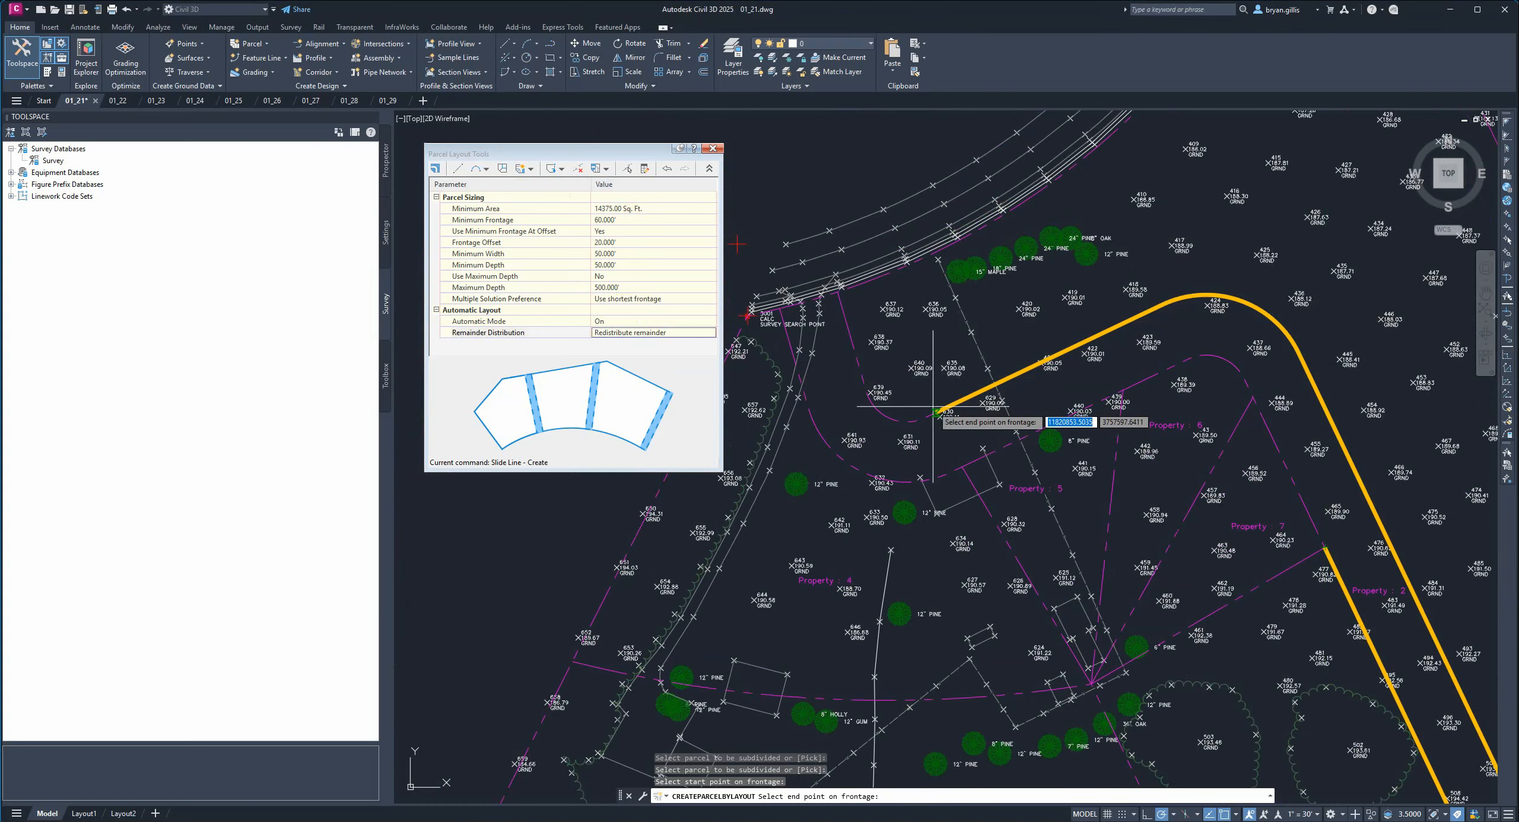
scroll(929, 411, up, 2)
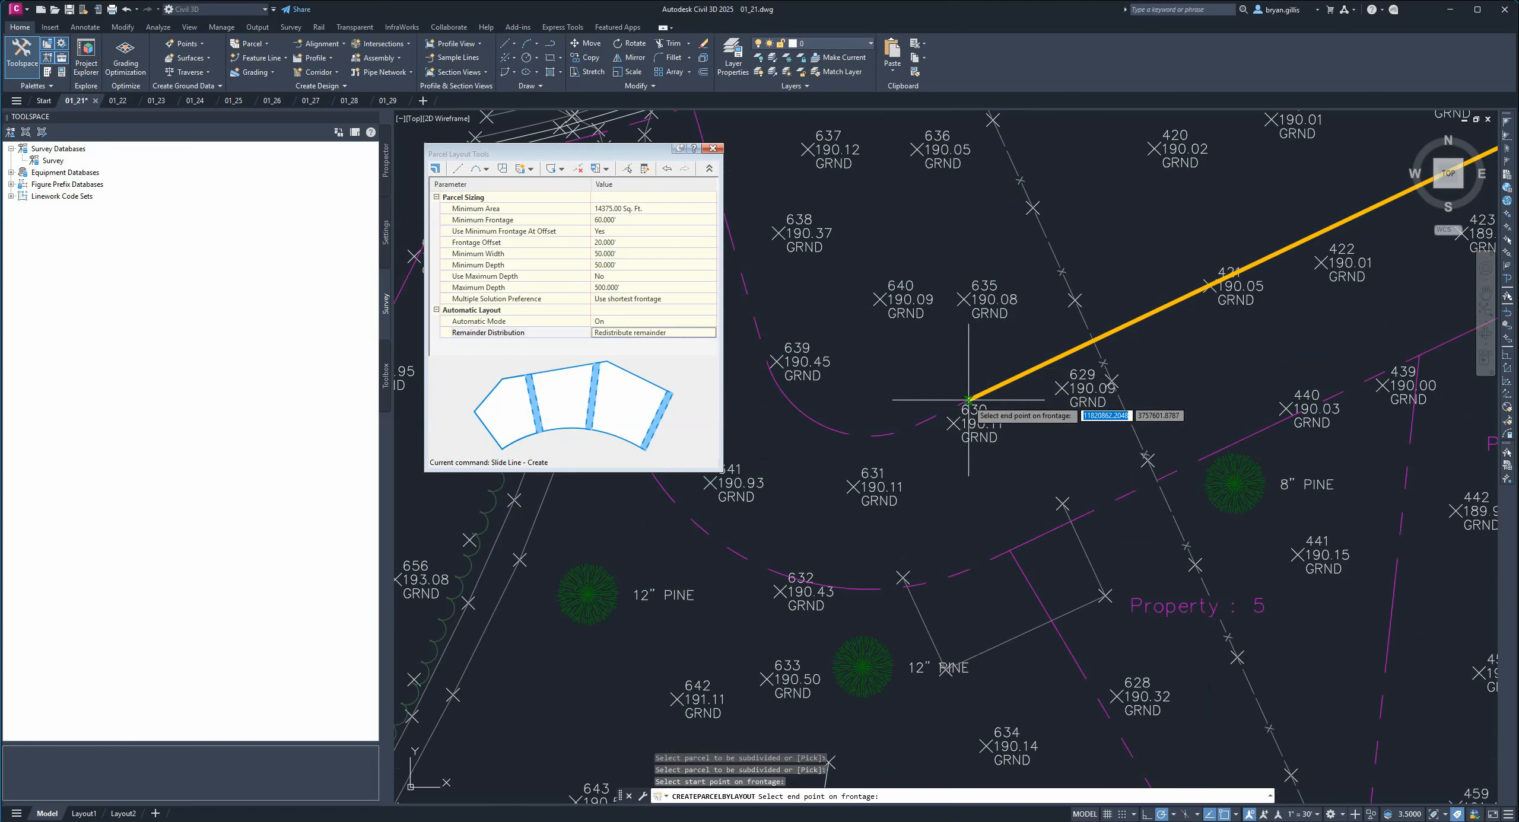
click(917, 422)
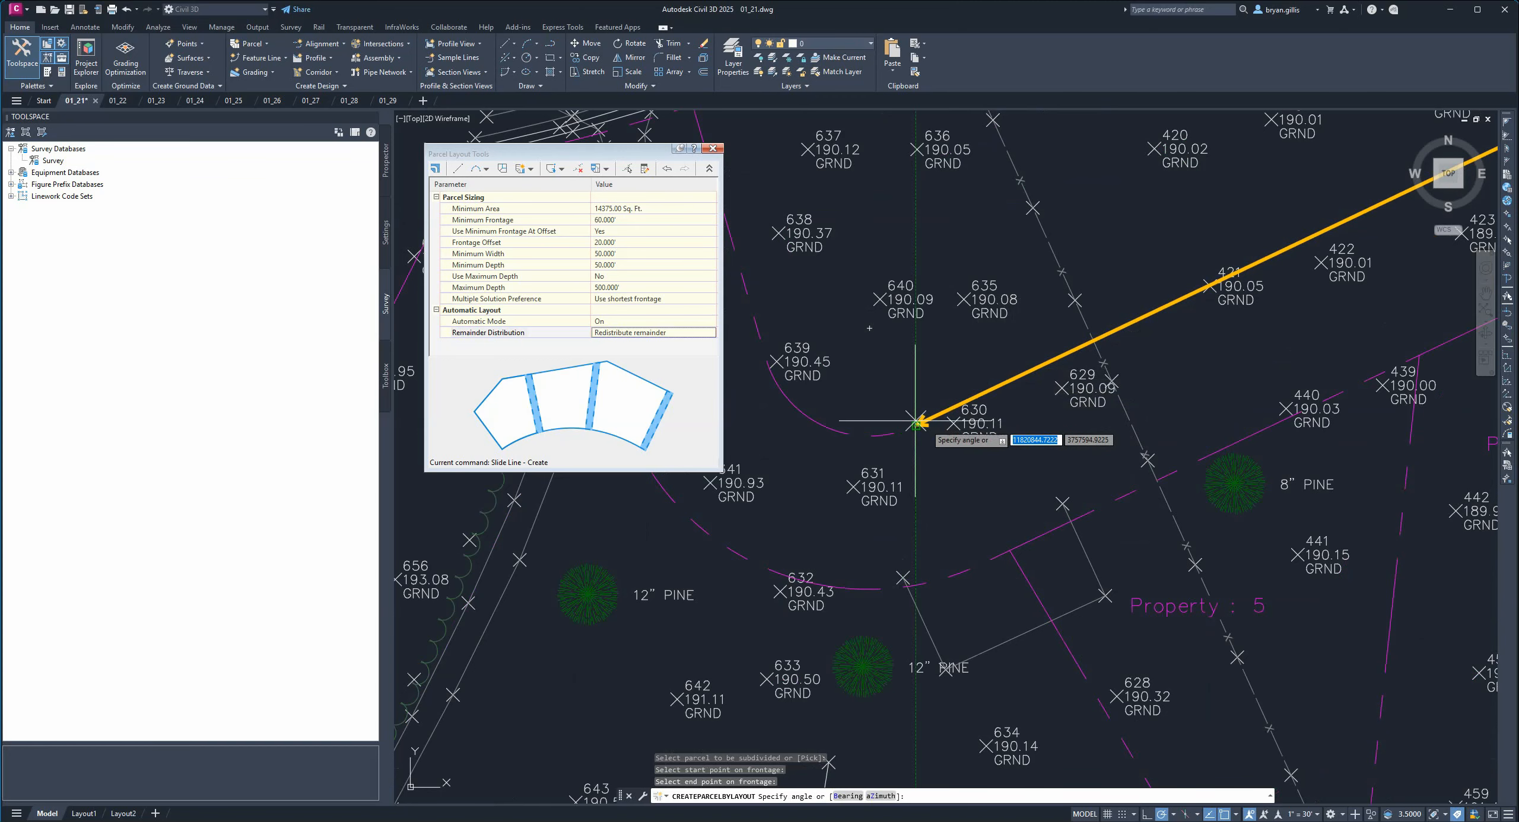
Define the slide-line angle by picking both ends of the existing southern lot line.
scroll(915, 422, down, 5)
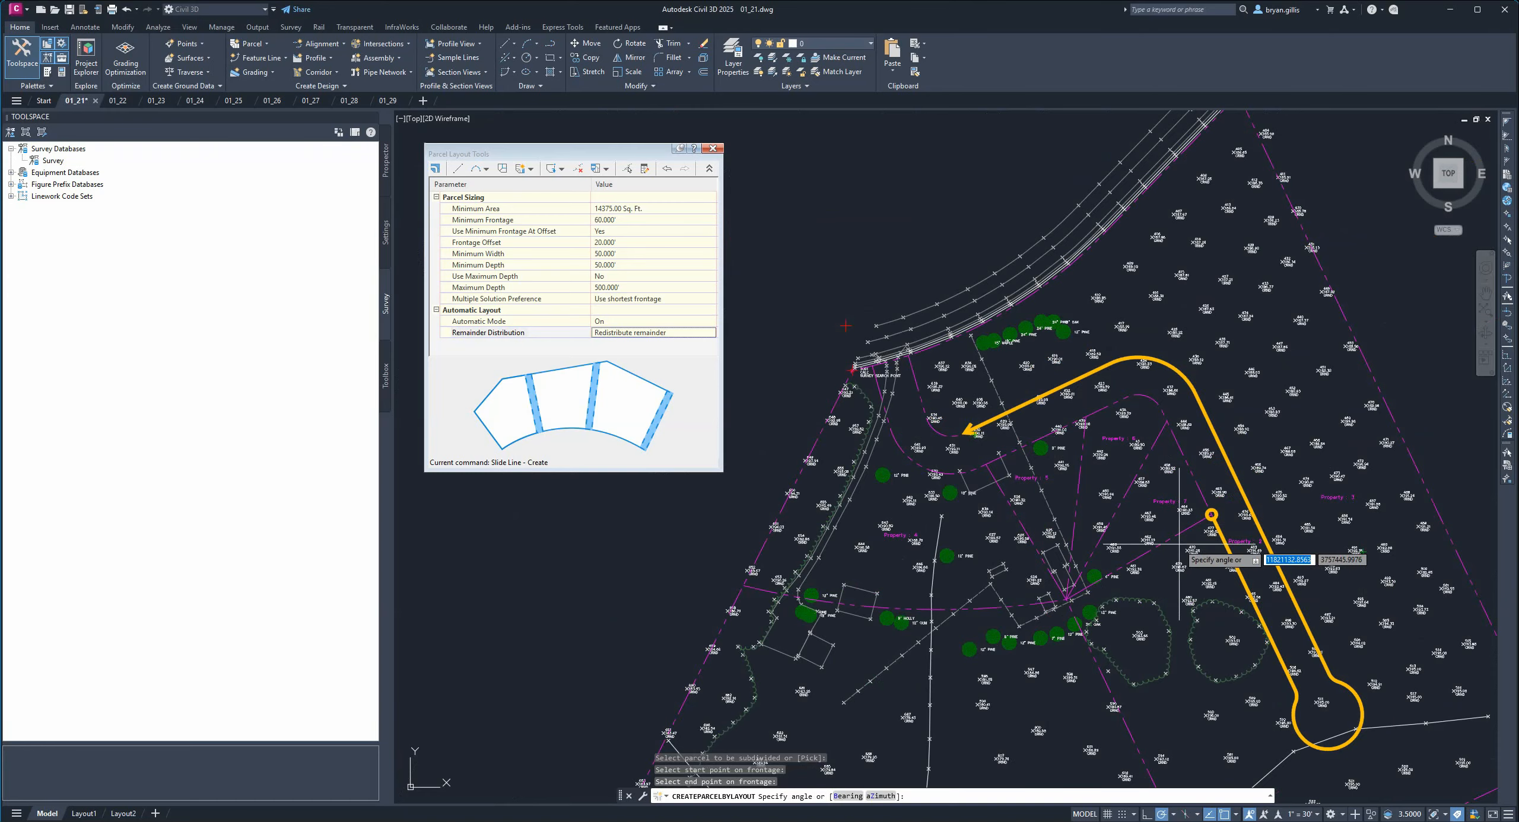
middle_drag(1180, 541, 1186, 436)
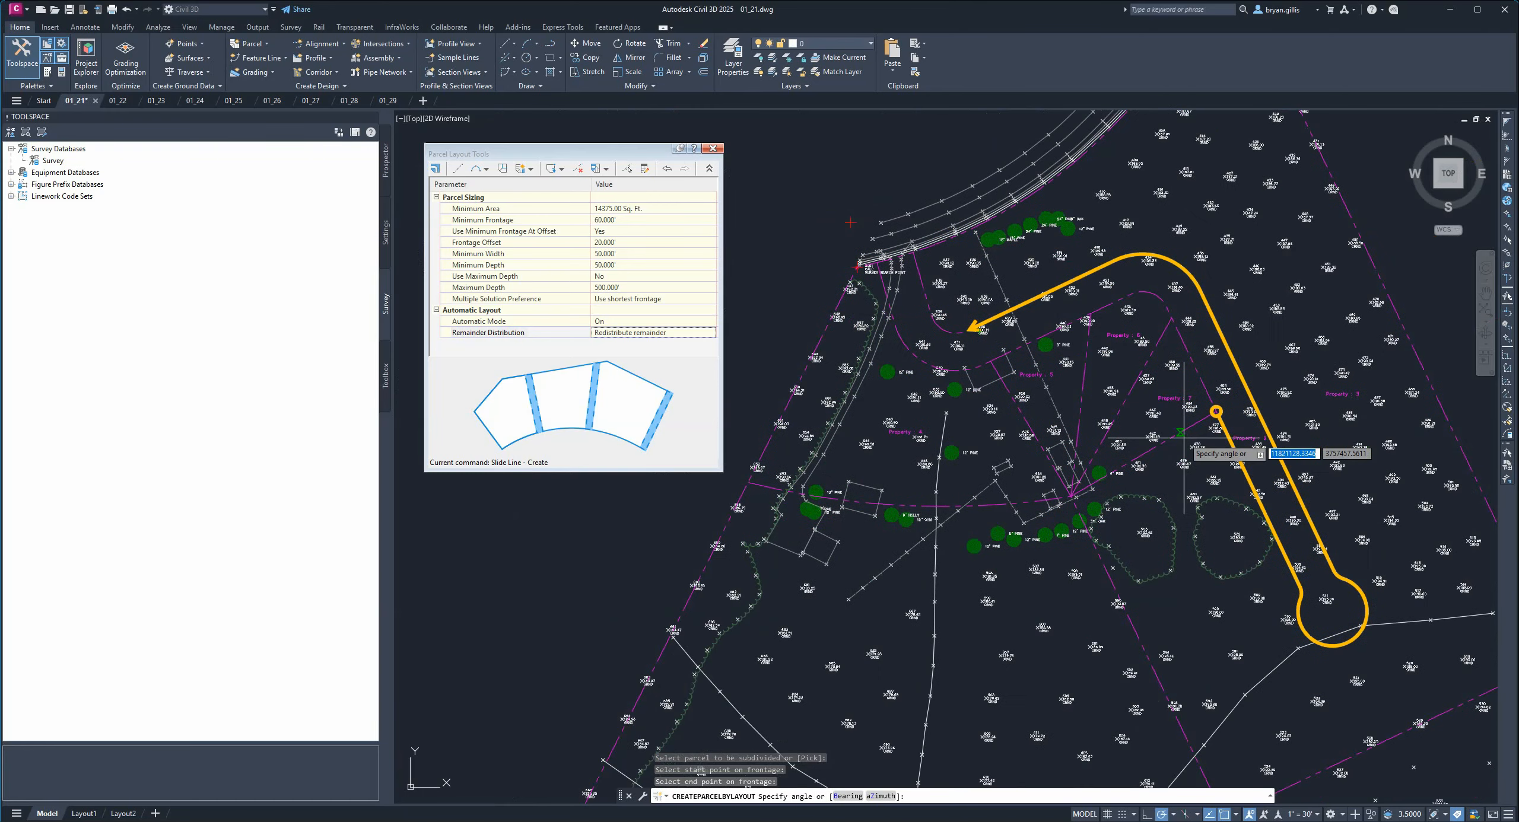
scroll(1207, 432, up, 2)
scroll(1206, 432, up, 4)
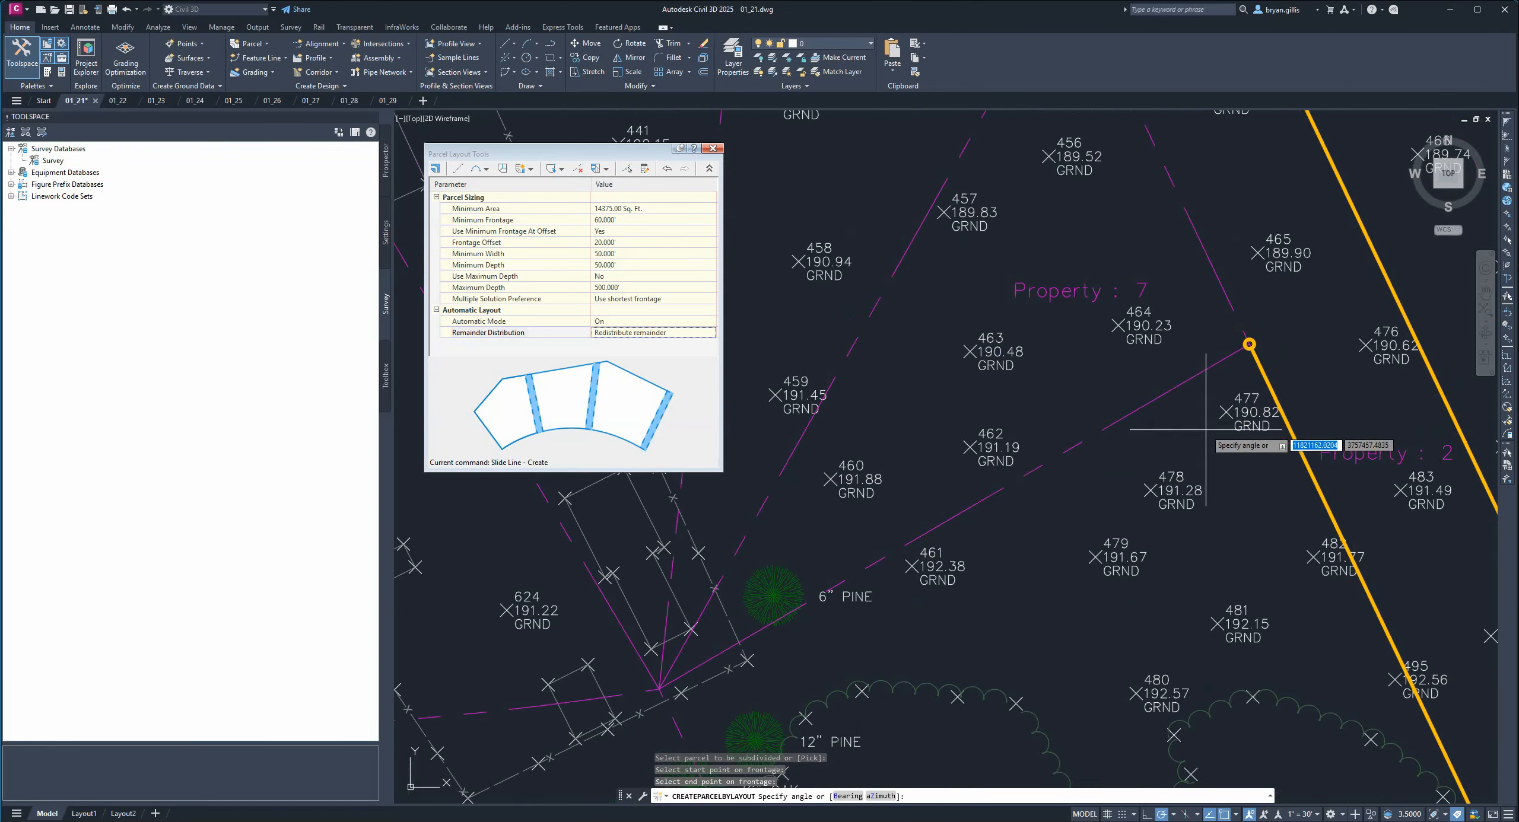
click(1249, 343)
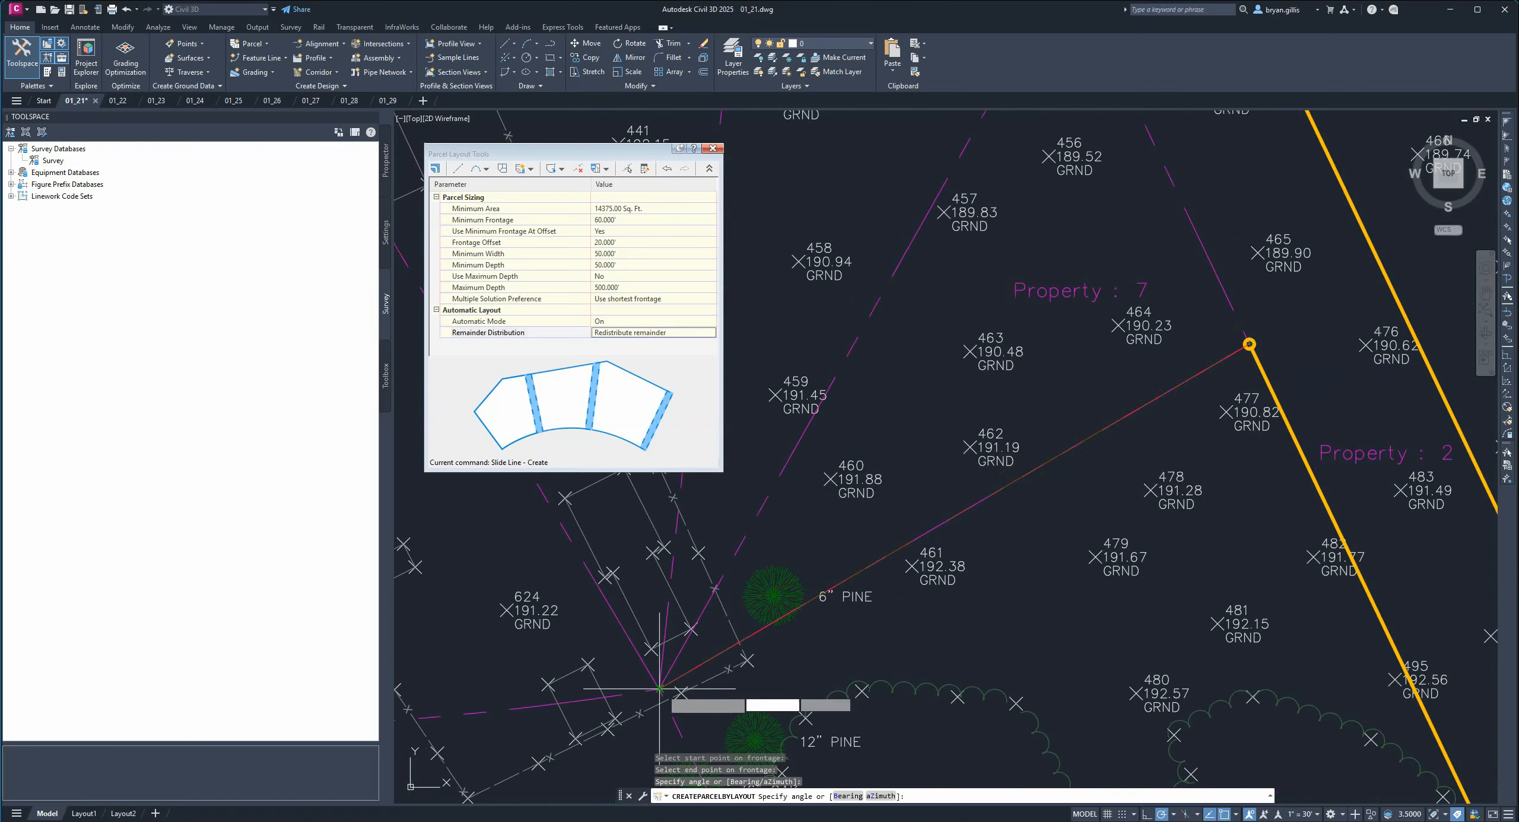
scroll(657, 693, up, 8)
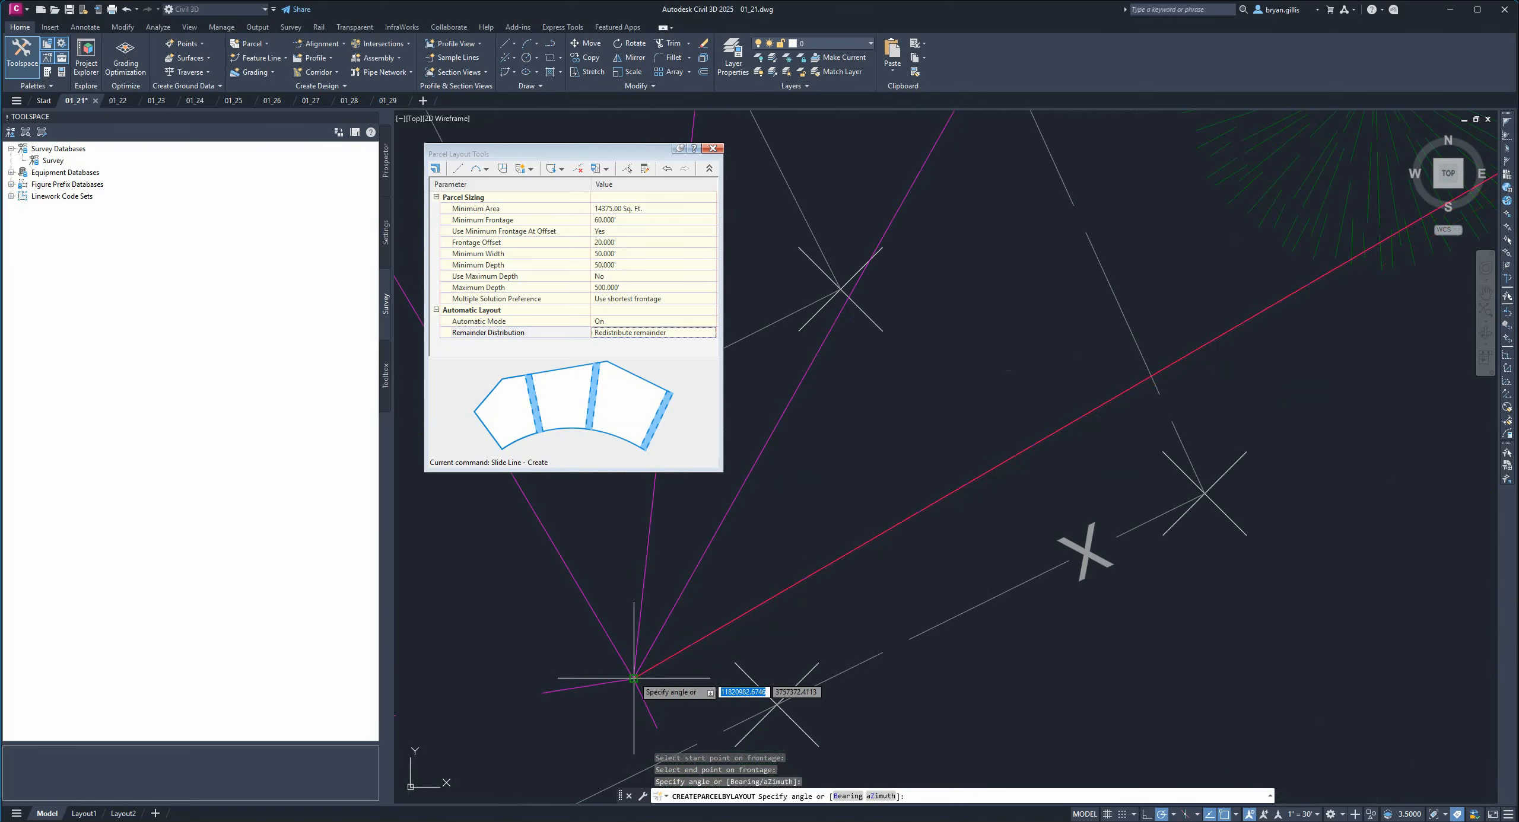
click(635, 681)
Accept the proposed slide-line lot layout for Property 3.
scroll(635, 684, down, 6)
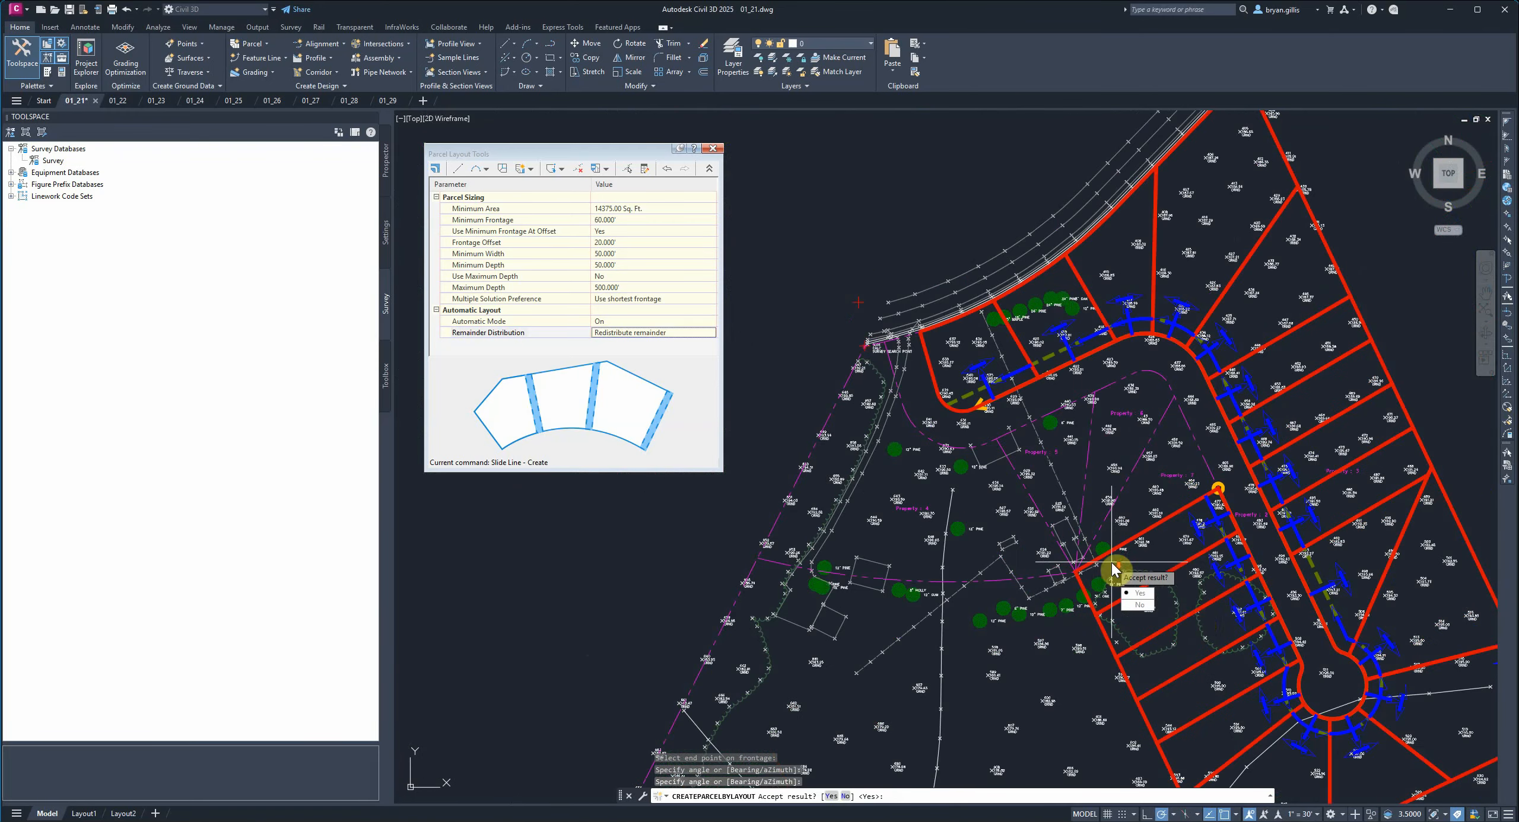
middle_drag(1197, 623, 1166, 530)
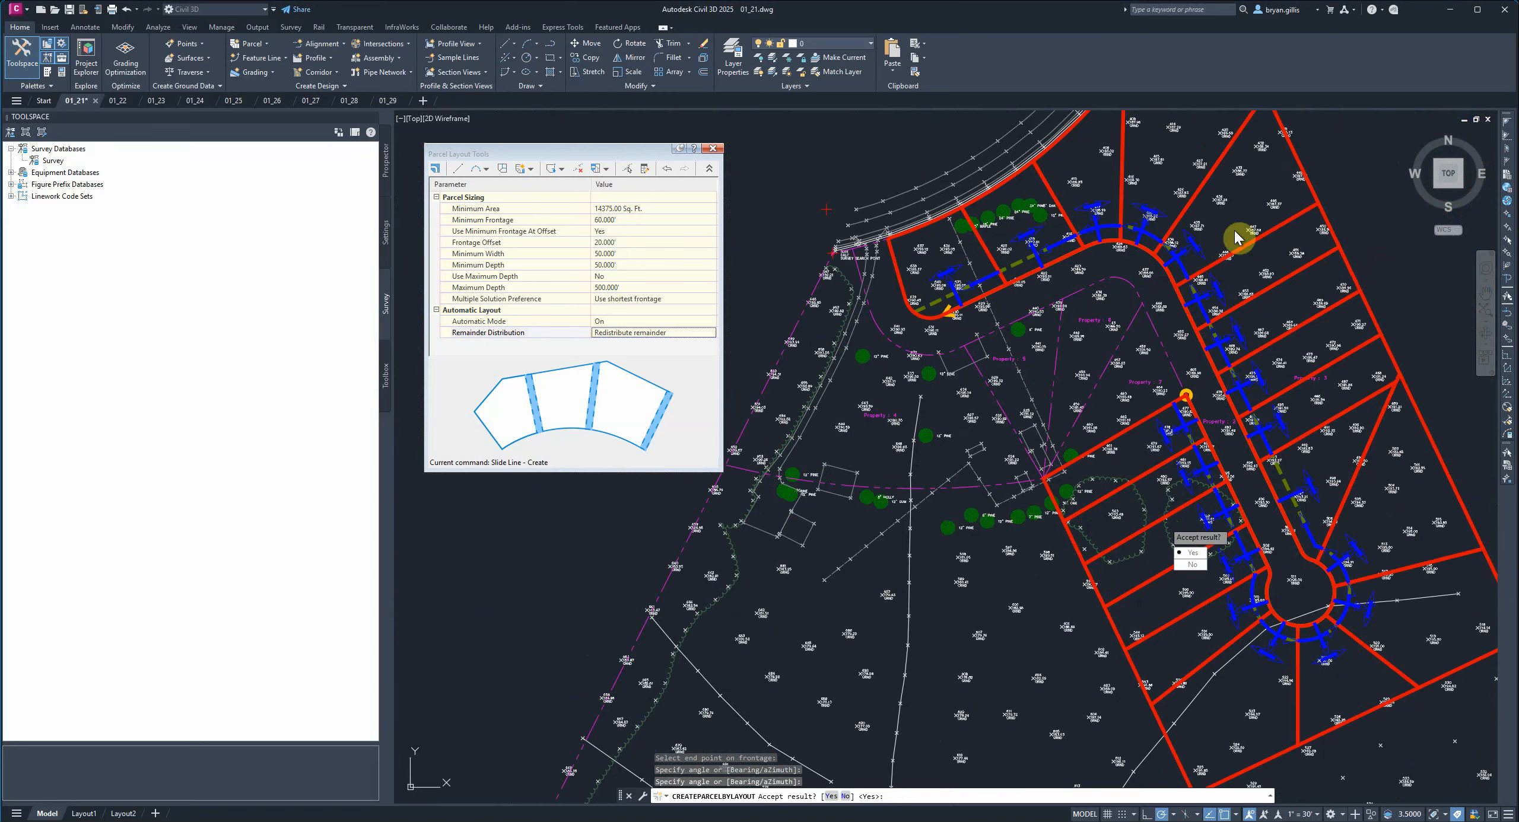
click(1197, 555)
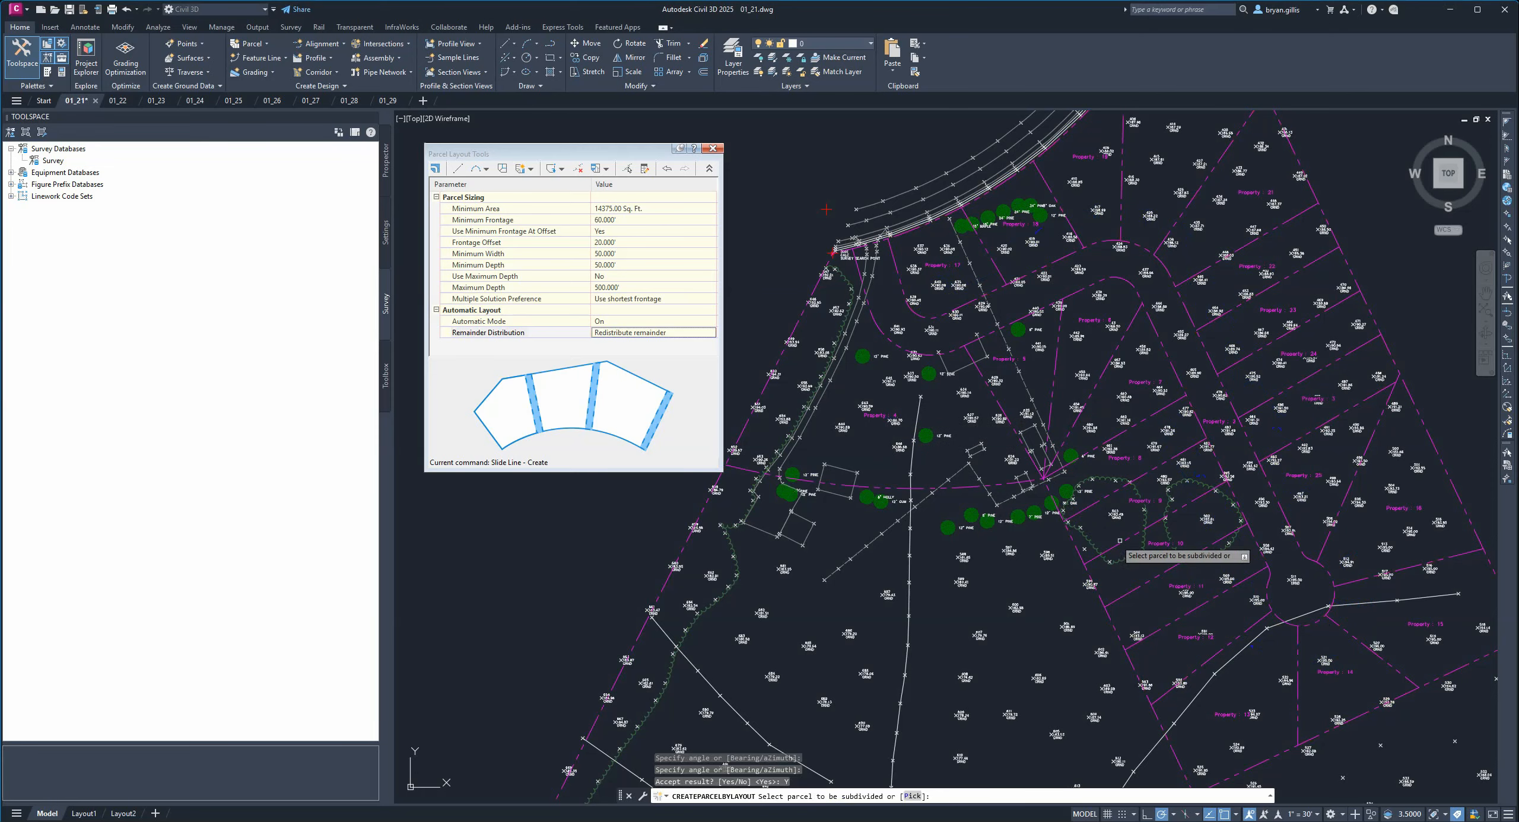
Restart Slide Line - Create and select Property 4 as the parcel to subdivide.
middle_drag(950, 504, 1140, 530)
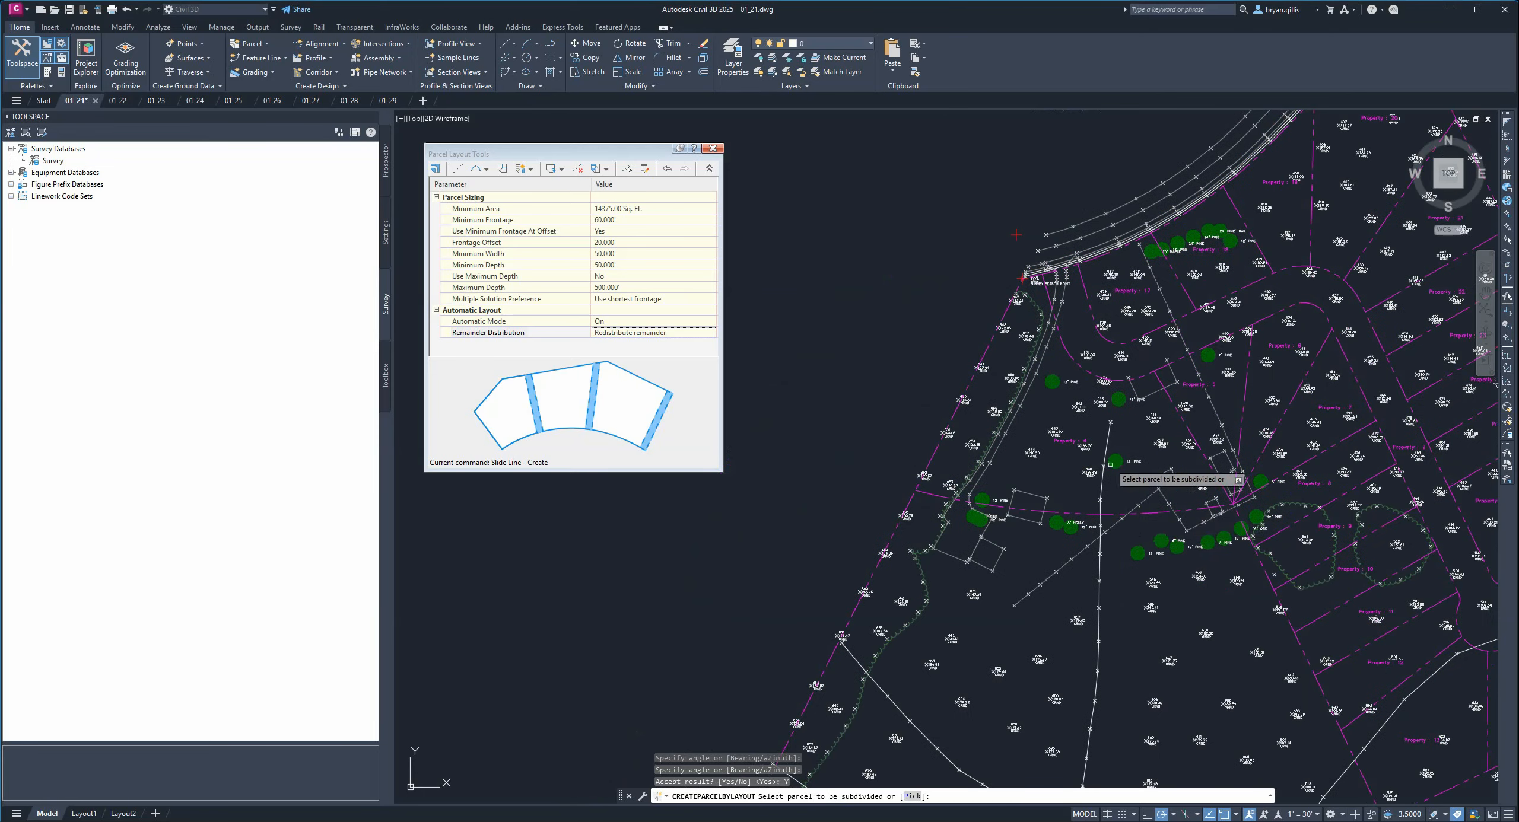
scroll(1110, 465, up, 2)
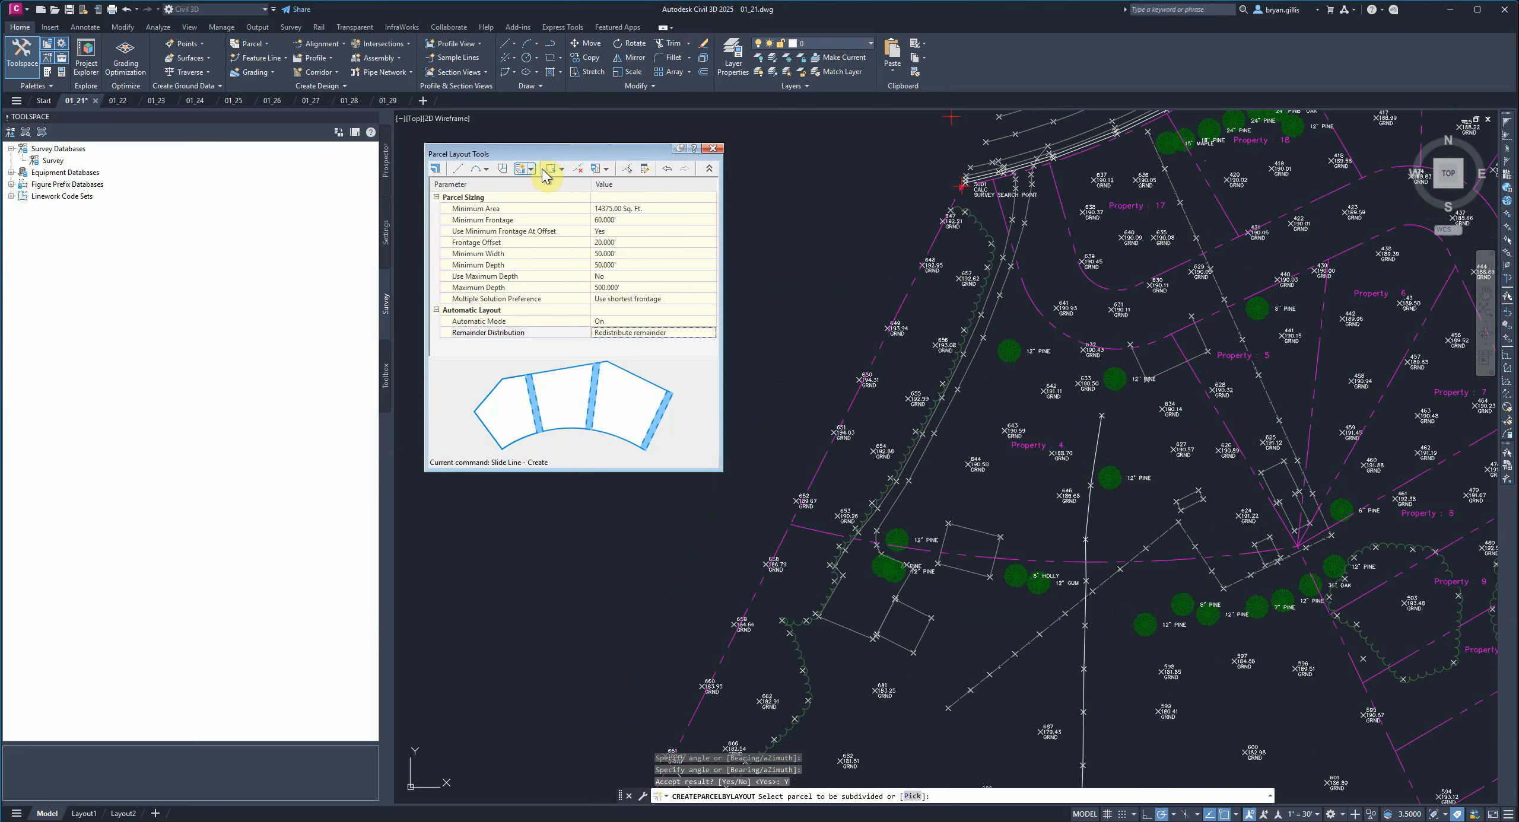
click(531, 170)
click(566, 183)
click(1035, 444)
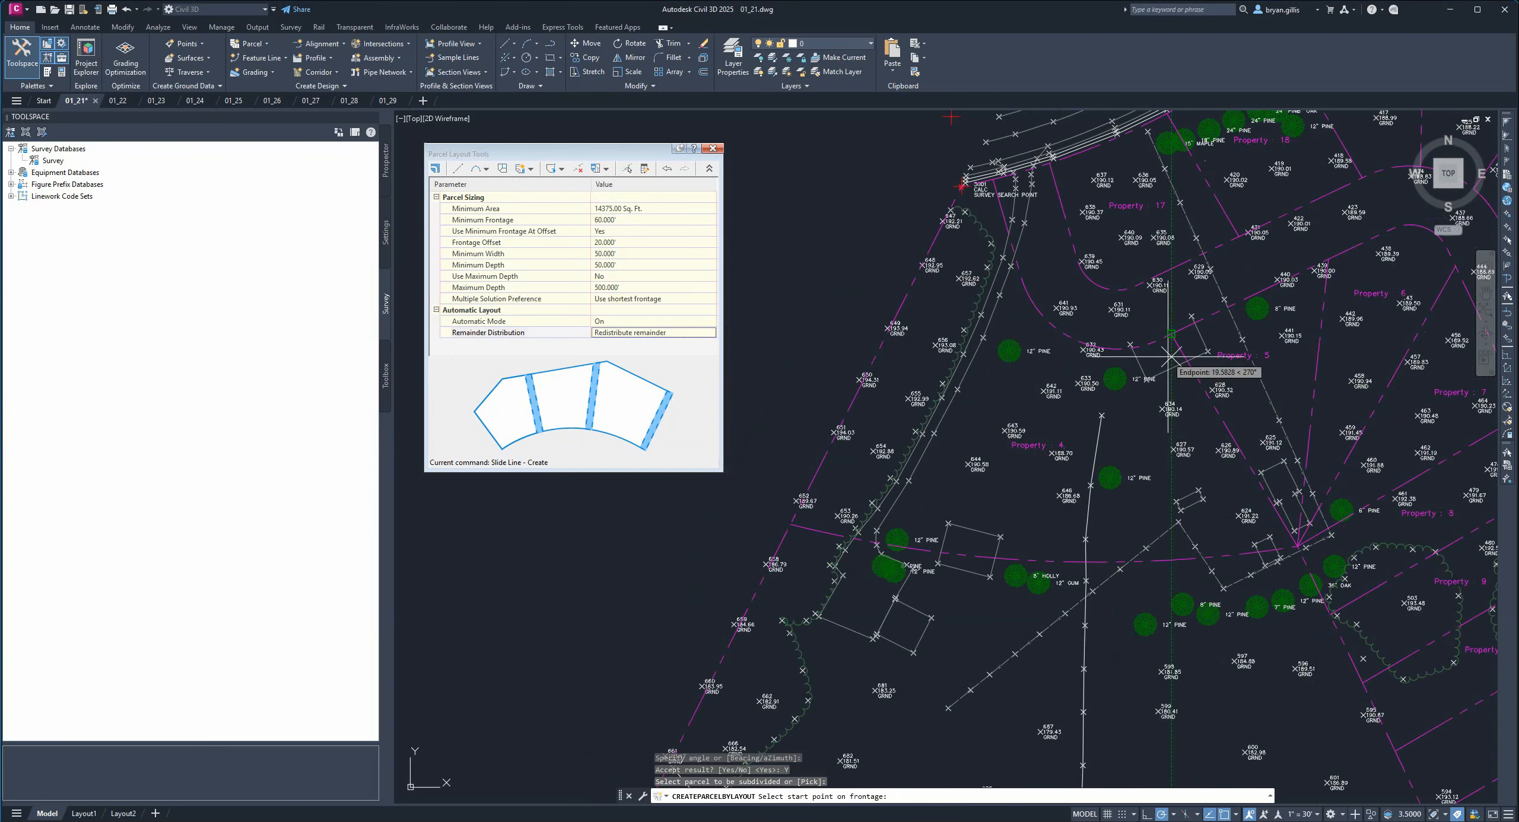
Pick the frontage start and end points along Property 4's curved street edge.
scroll(1169, 326, up, 5)
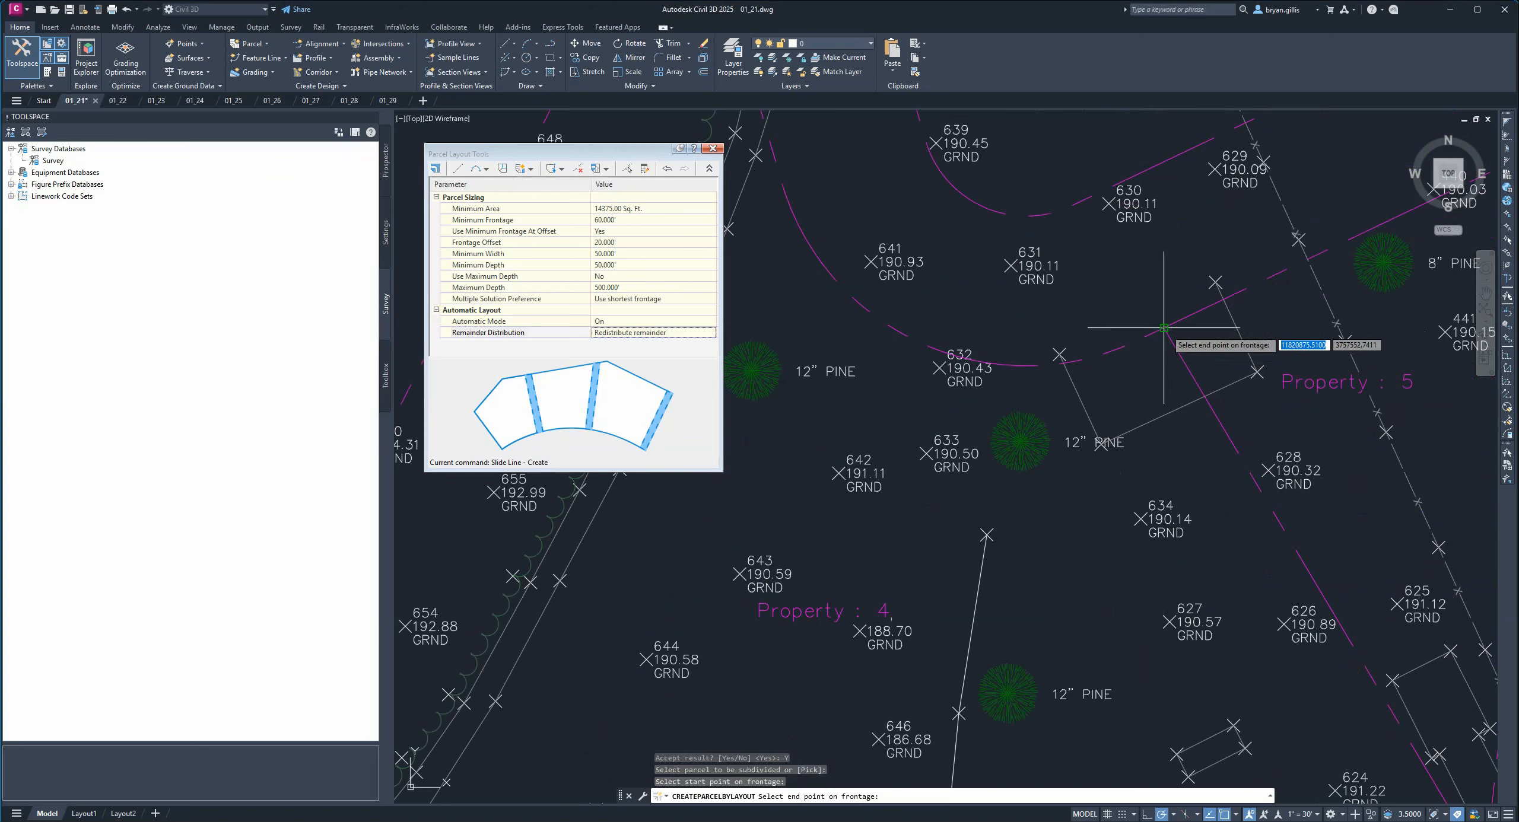
click(1163, 328)
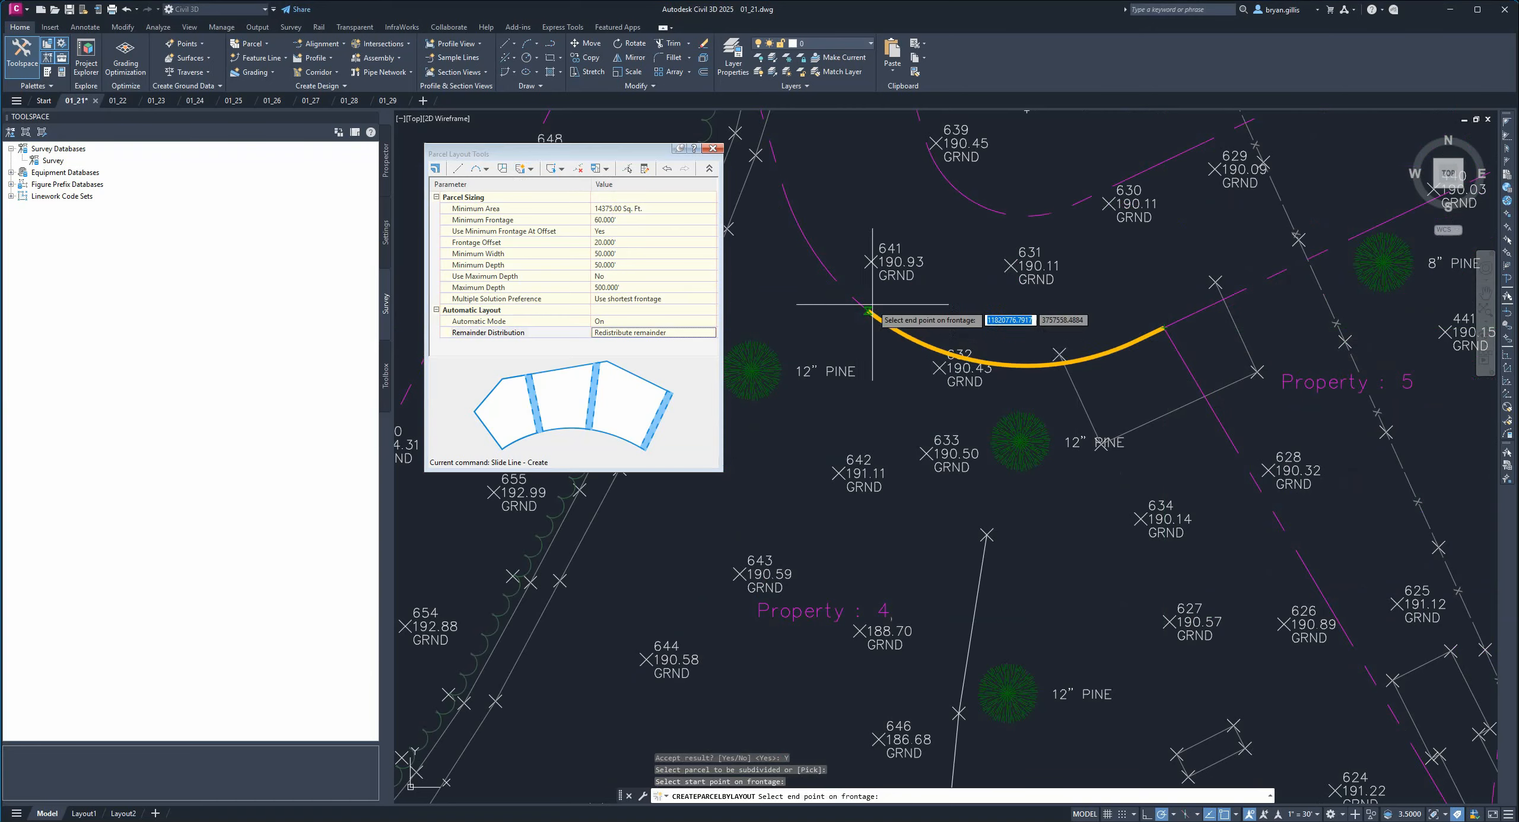
mouse_move(925, 338)
middle_down()
mouse_move(1098, 379)
mouse_move(1222, 469)
middle_up()
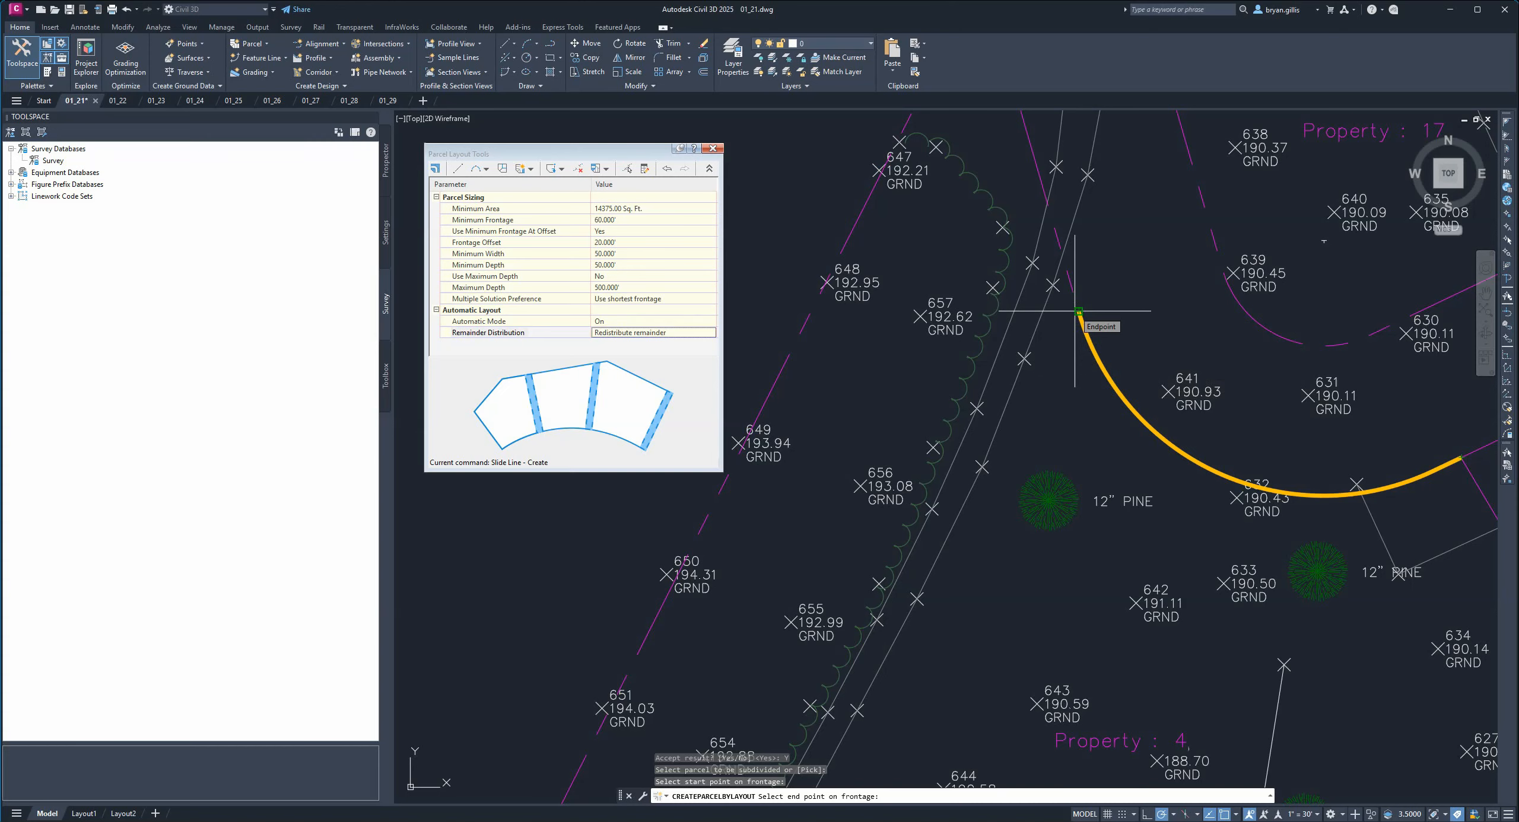
click(1077, 311)
Specify the slide-line angle by snapping to the endpoint at the lot-line corner to the southeast.
scroll(1052, 362, down, 1)
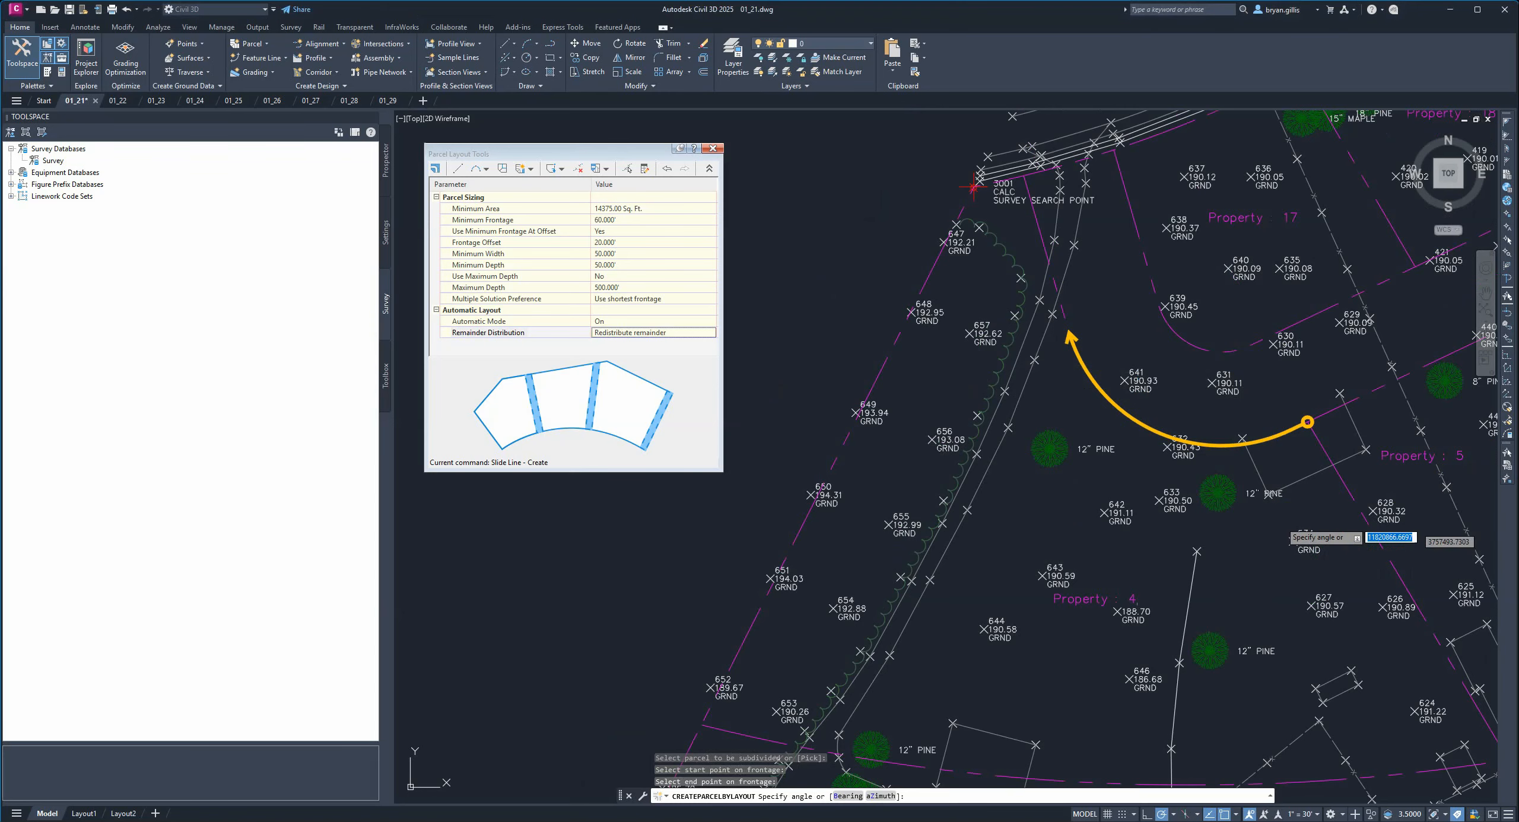
middle_drag(1337, 578, 1069, 400)
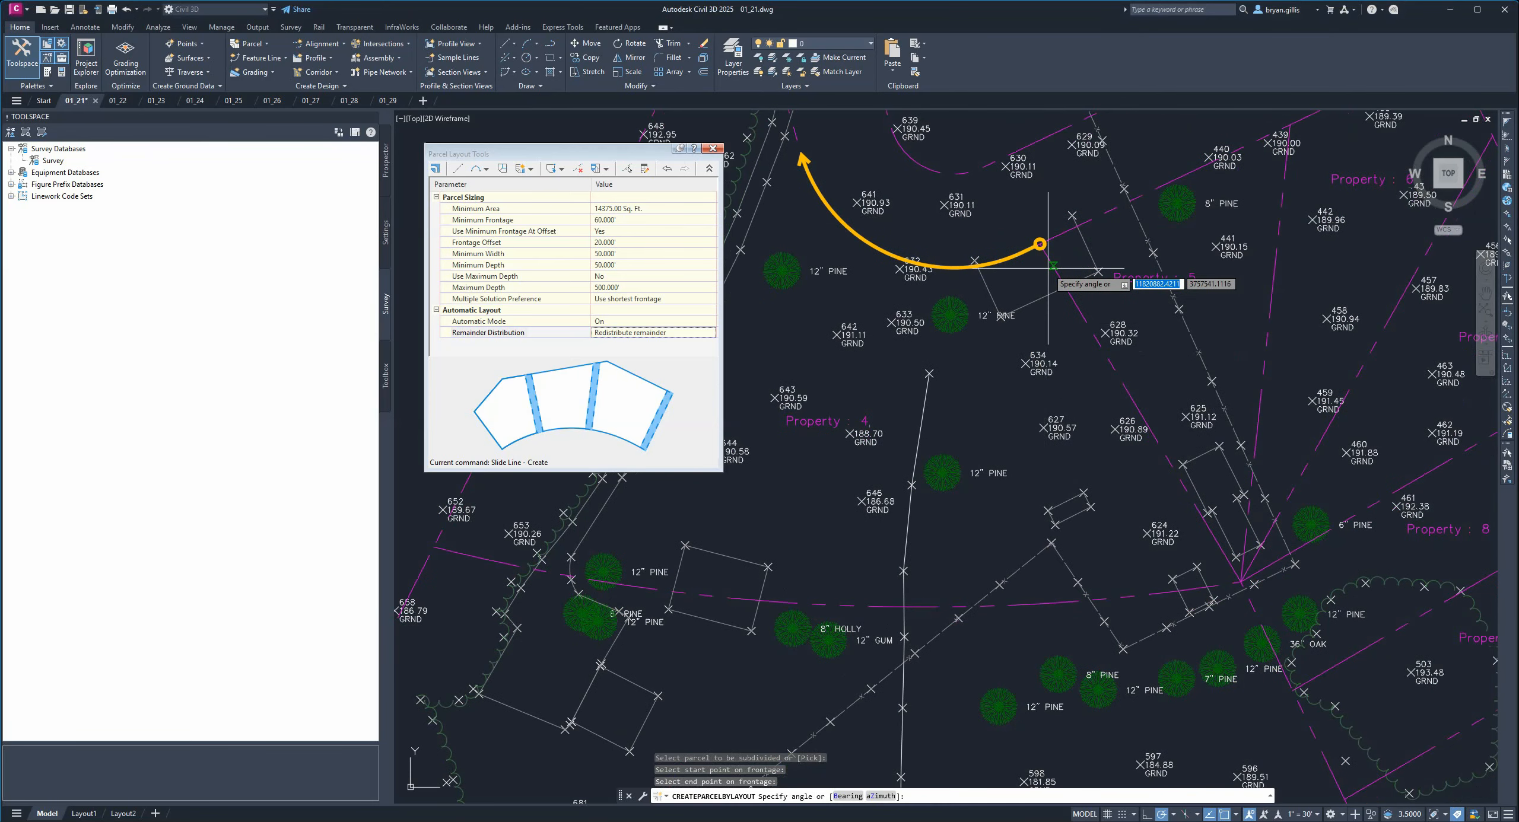
scroll(1047, 268, up, 4)
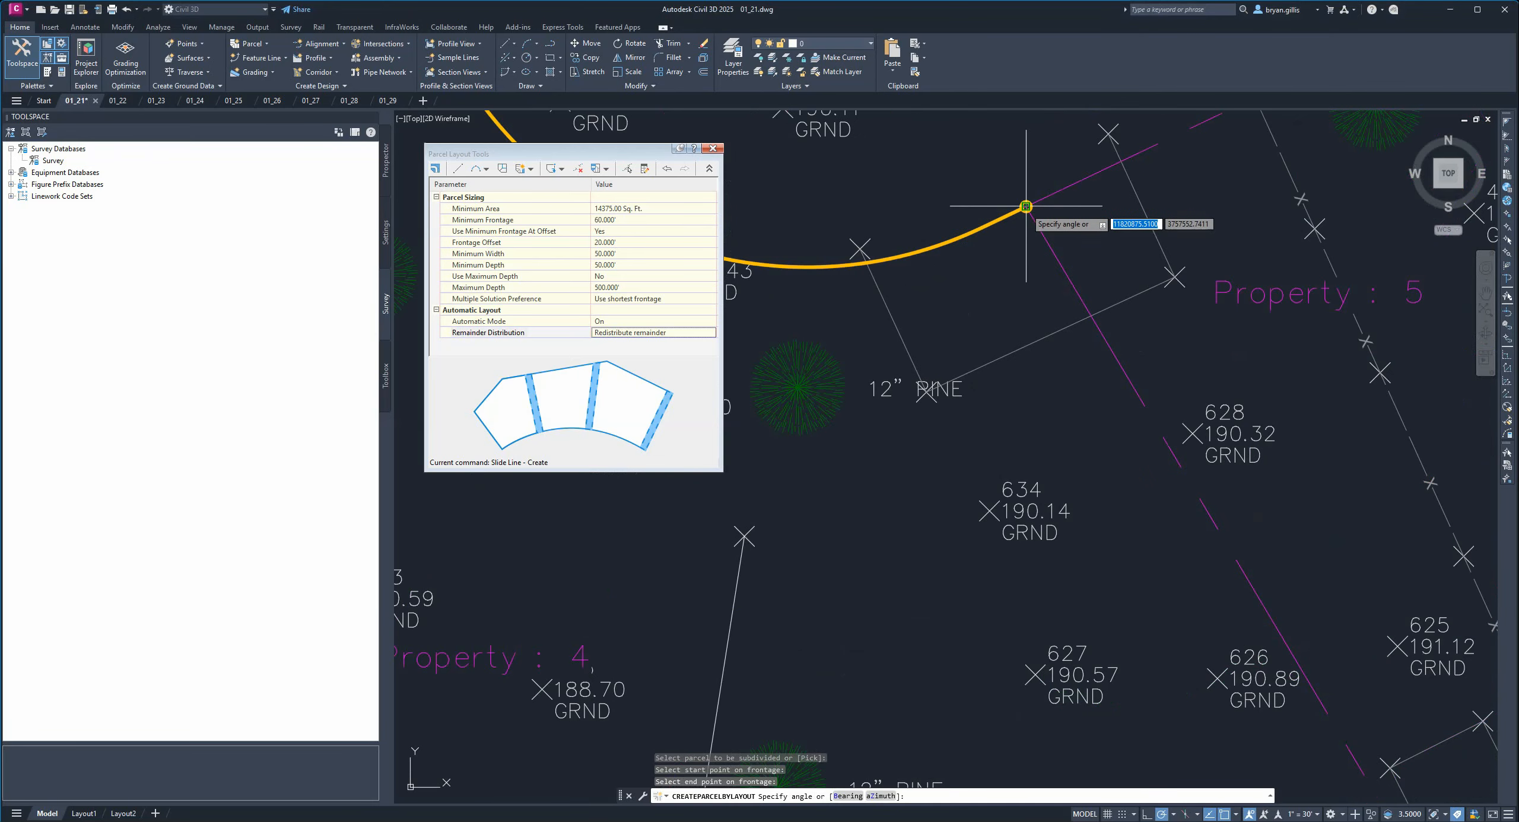
middle_drag(1292, 620, 1008, 178)
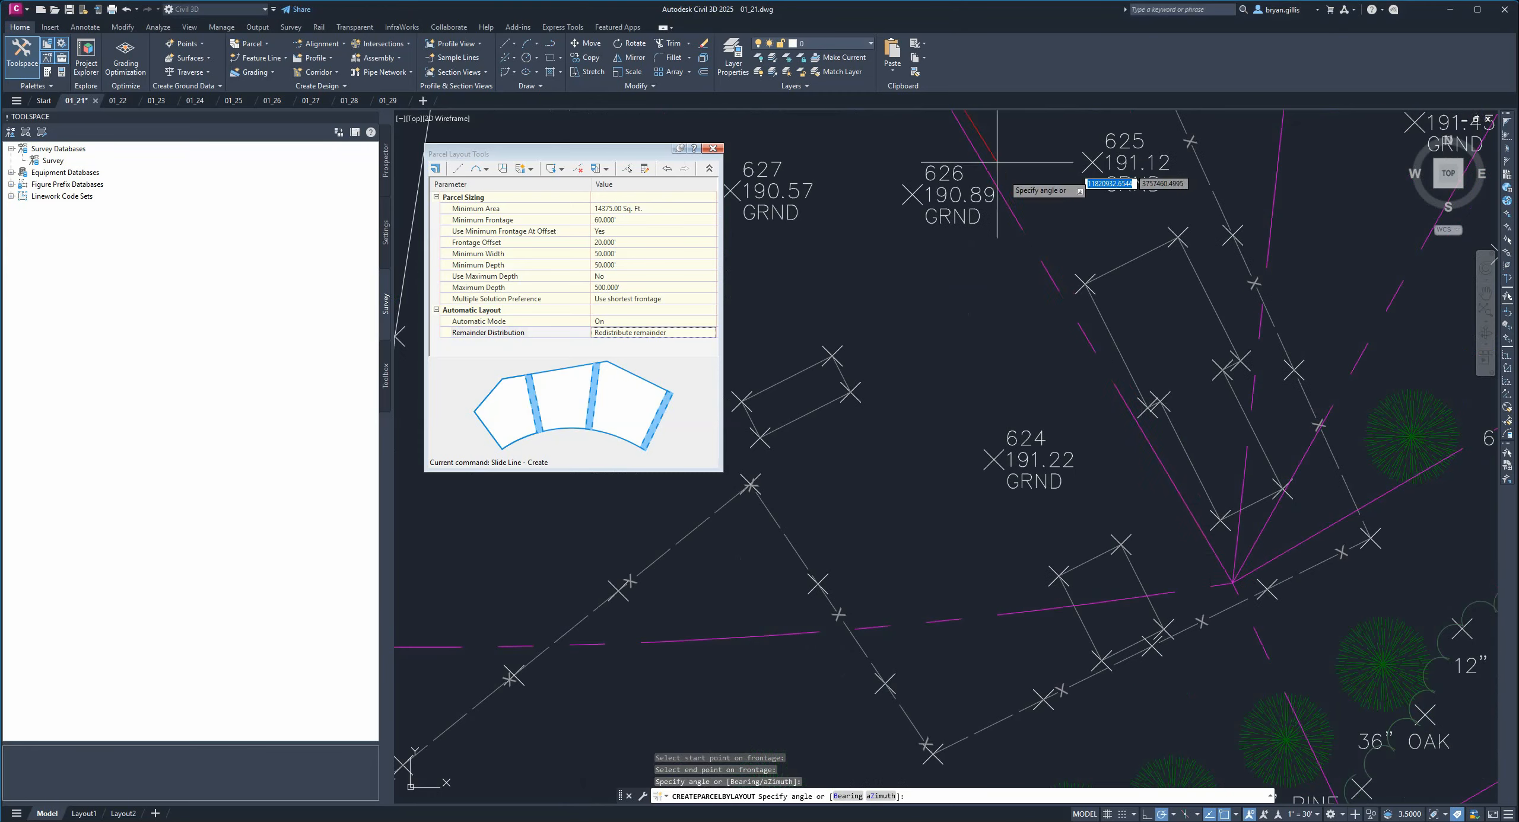
click(1233, 583)
Accept the proposed slide-line lot layout for Property 4.
scroll(970, 499, down, 6)
middle_drag(895, 444, 1133, 503)
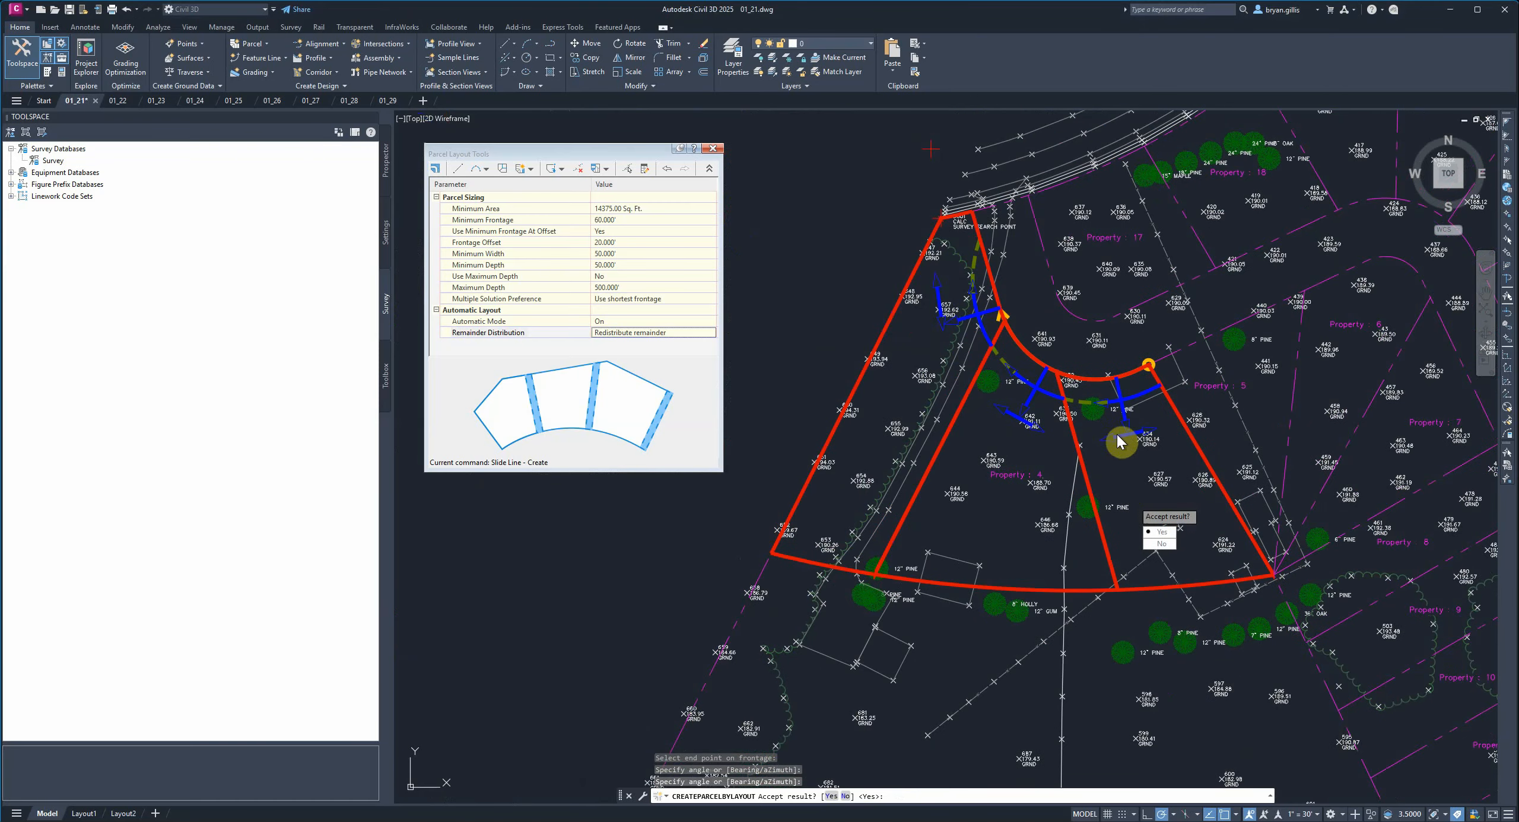
click(1163, 532)
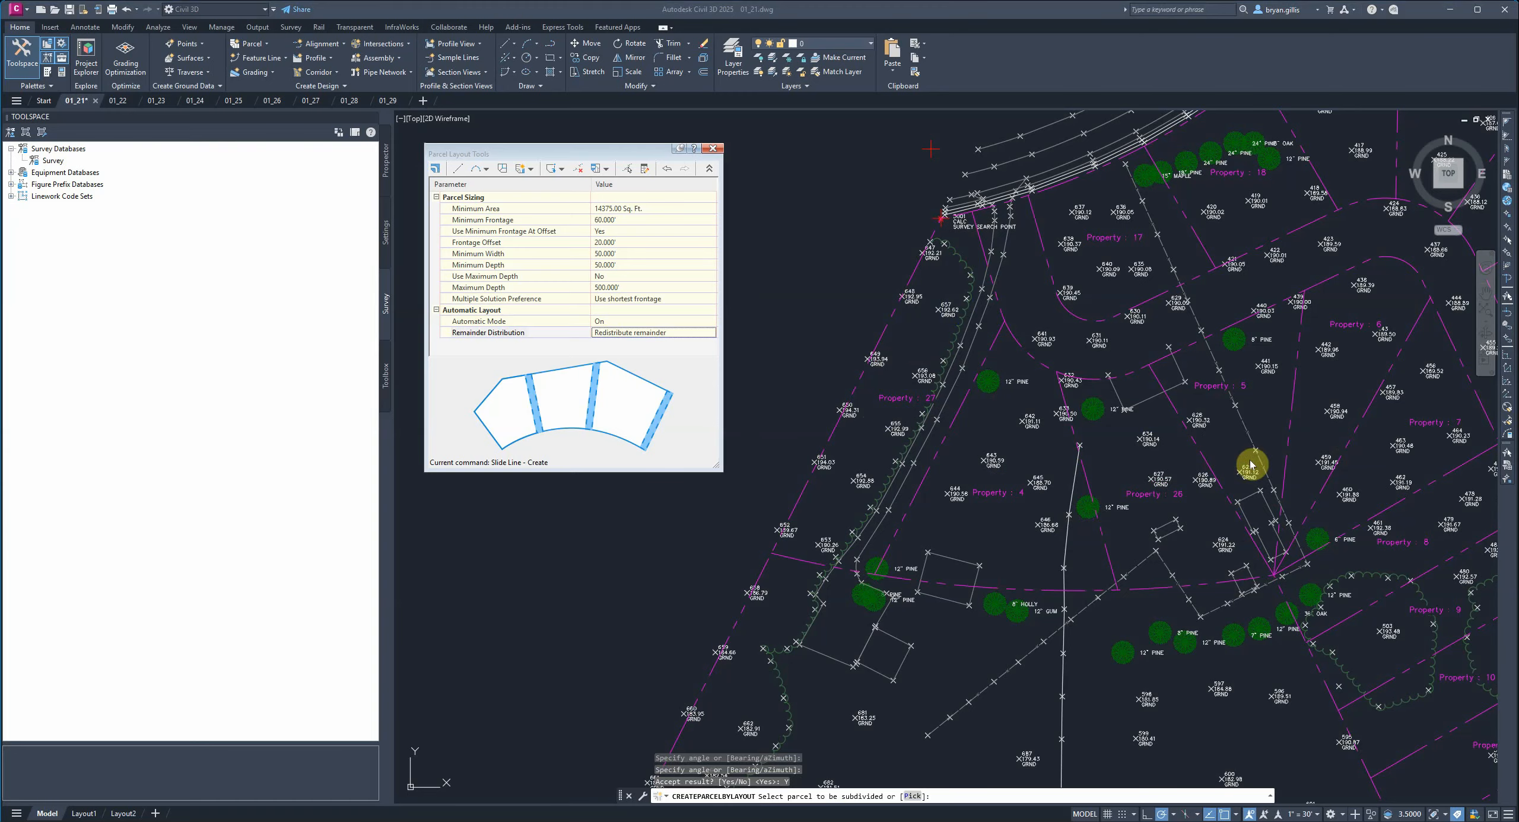
Cancel the parcel selection and exit the Parcel Layout Tools.
mouse_move(1276, 367)
middle_down()
mouse_move(1188, 385)
mouse_move(1031, 377)
middle_up()
scroll(1028, 378, down, 2)
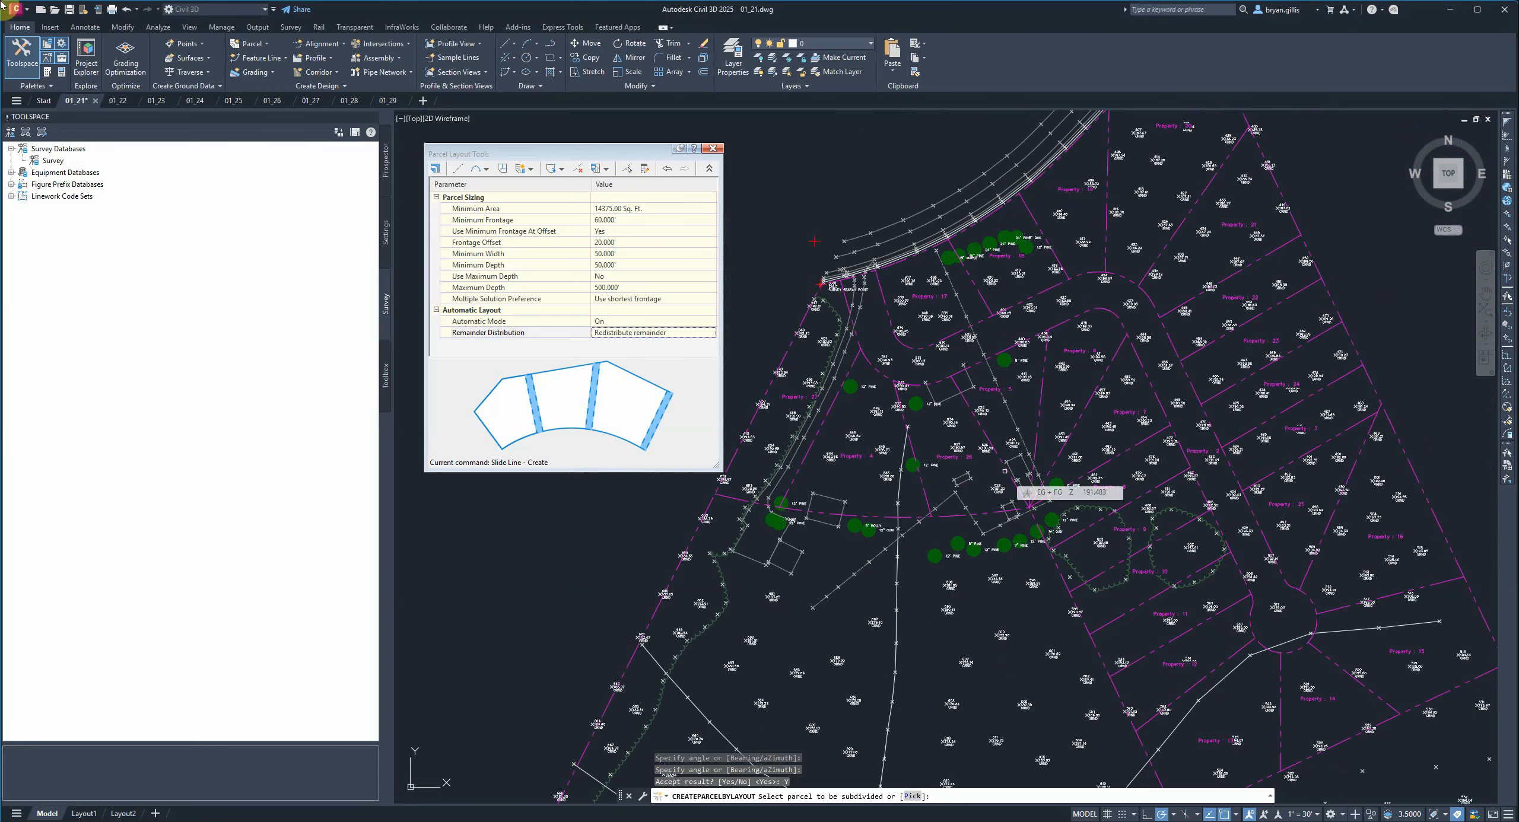
key(Escape)
scroll(1005, 474, up, 2)
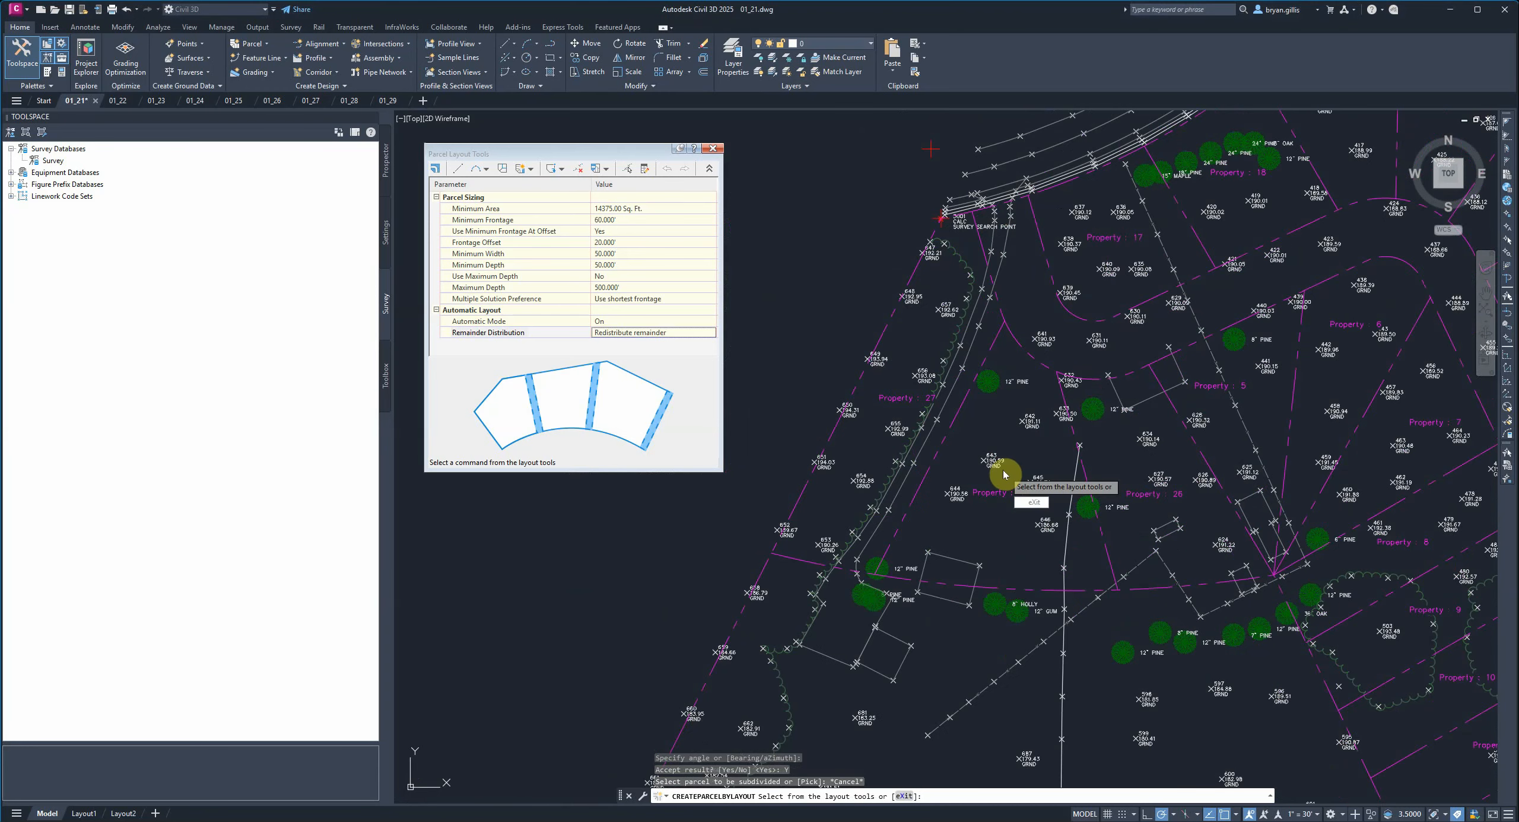
click(1033, 504)
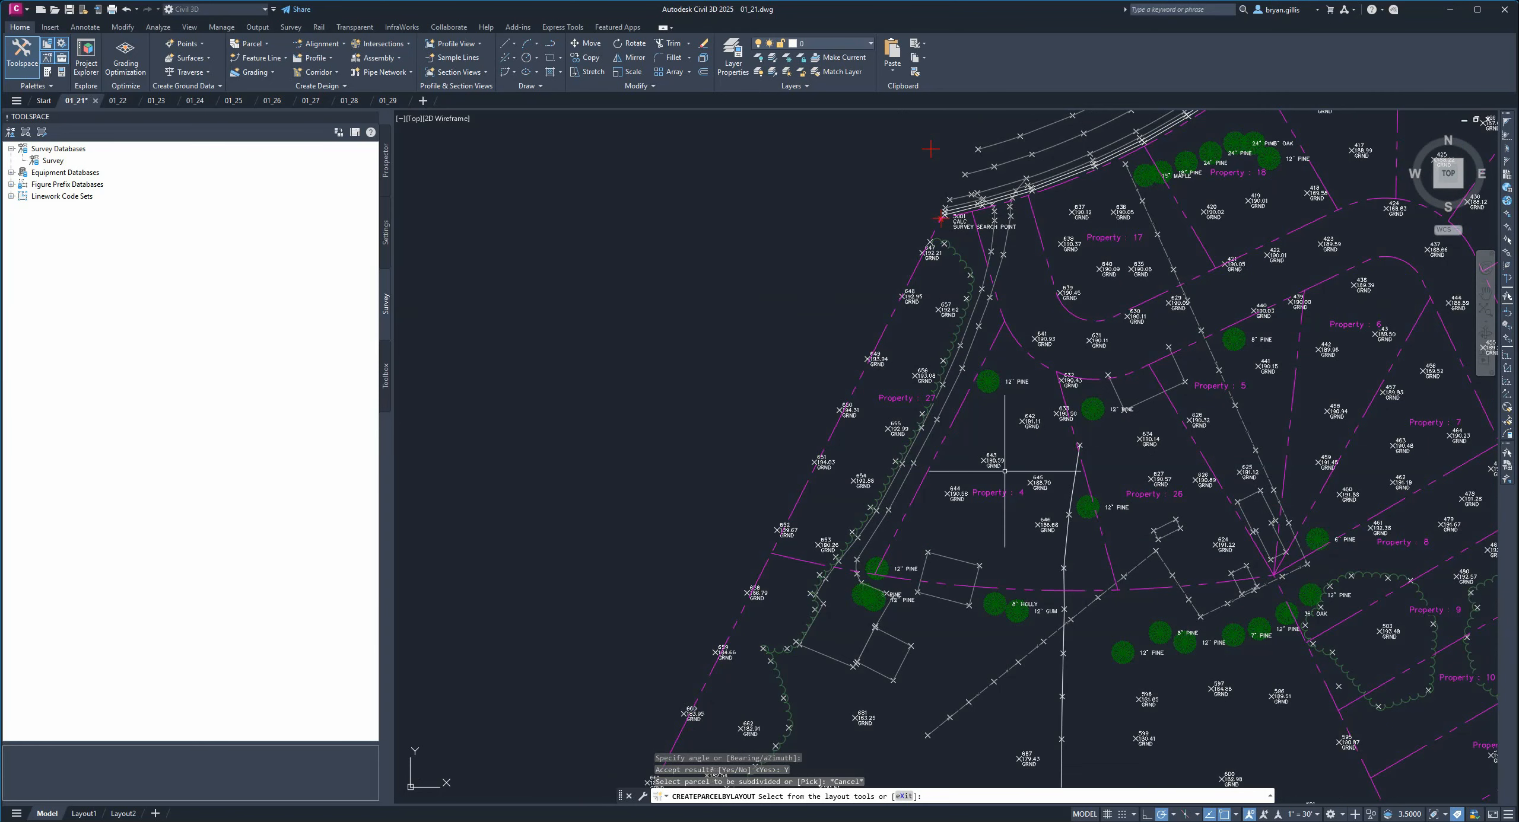
Switch to the 01_22 drawing and undo its last change.
mouse_move(1383, 449)
middle_down()
mouse_move(900, 386)
mouse_move(1028, 420)
middle_up()
scroll(900, 386, down, 2)
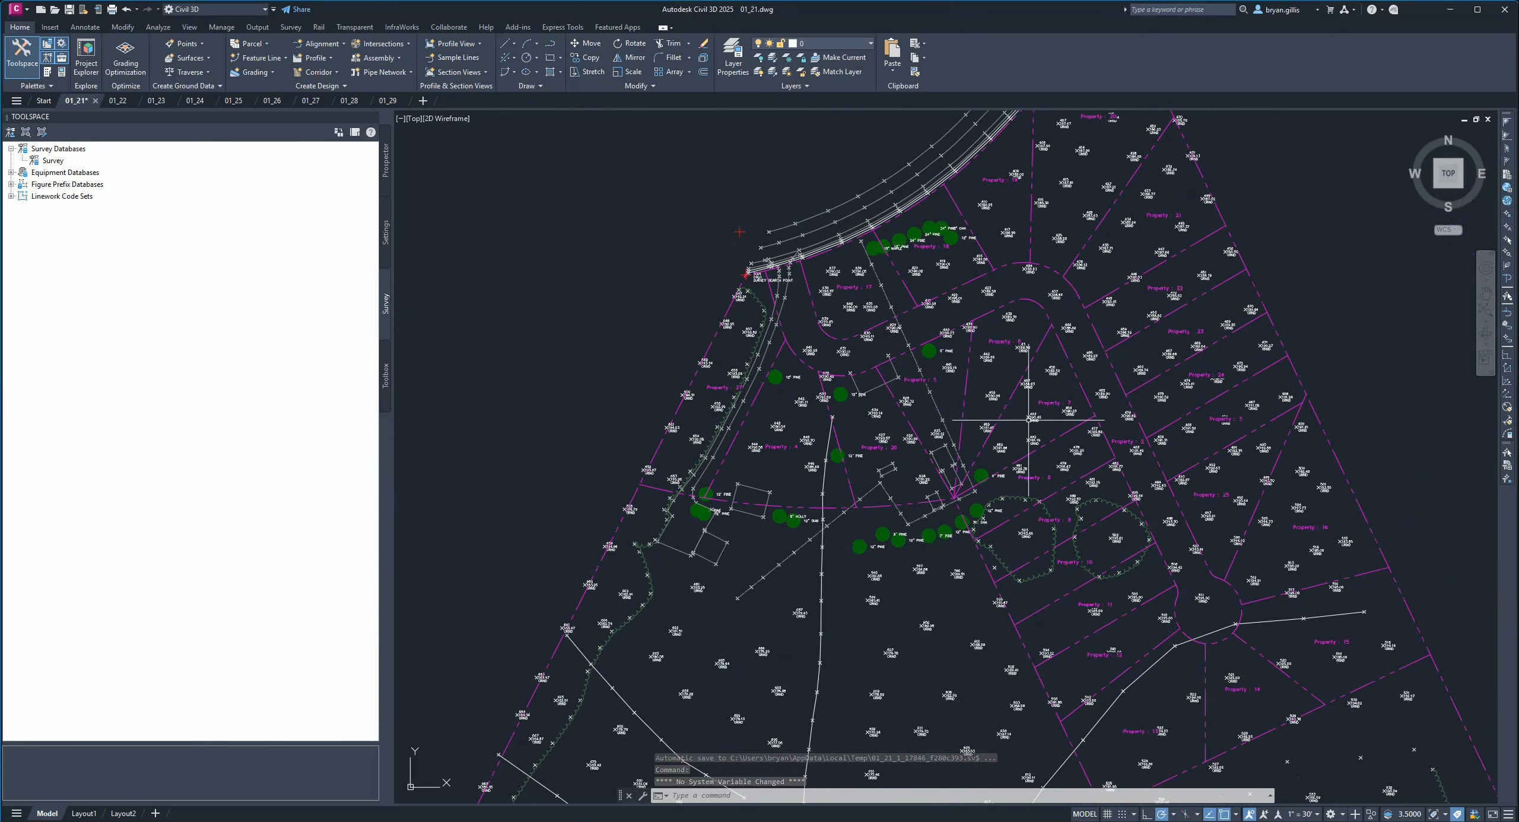
mouse_move(1028, 420)
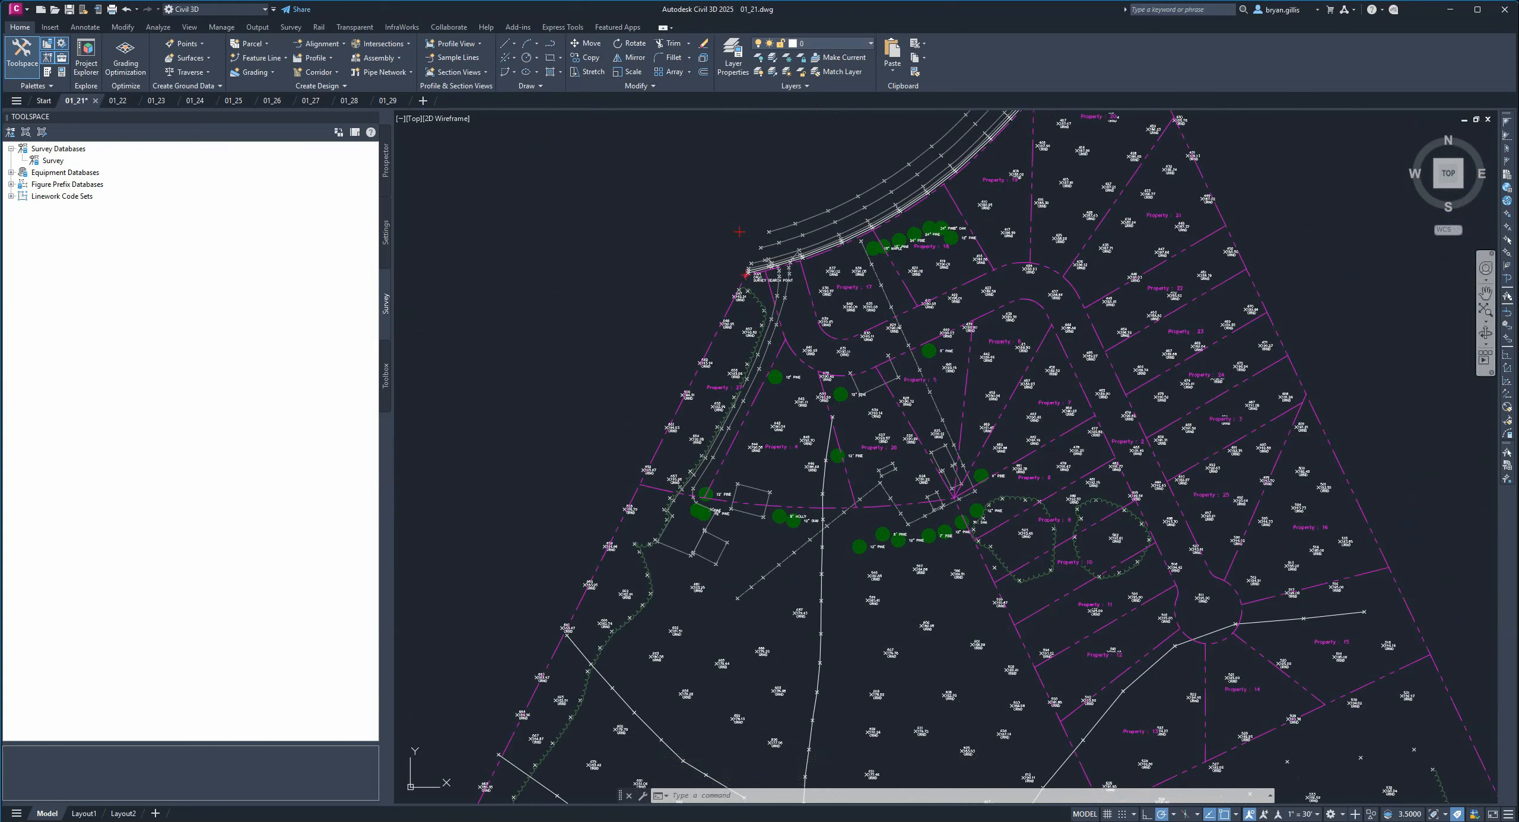
key(ctrl+Tab)
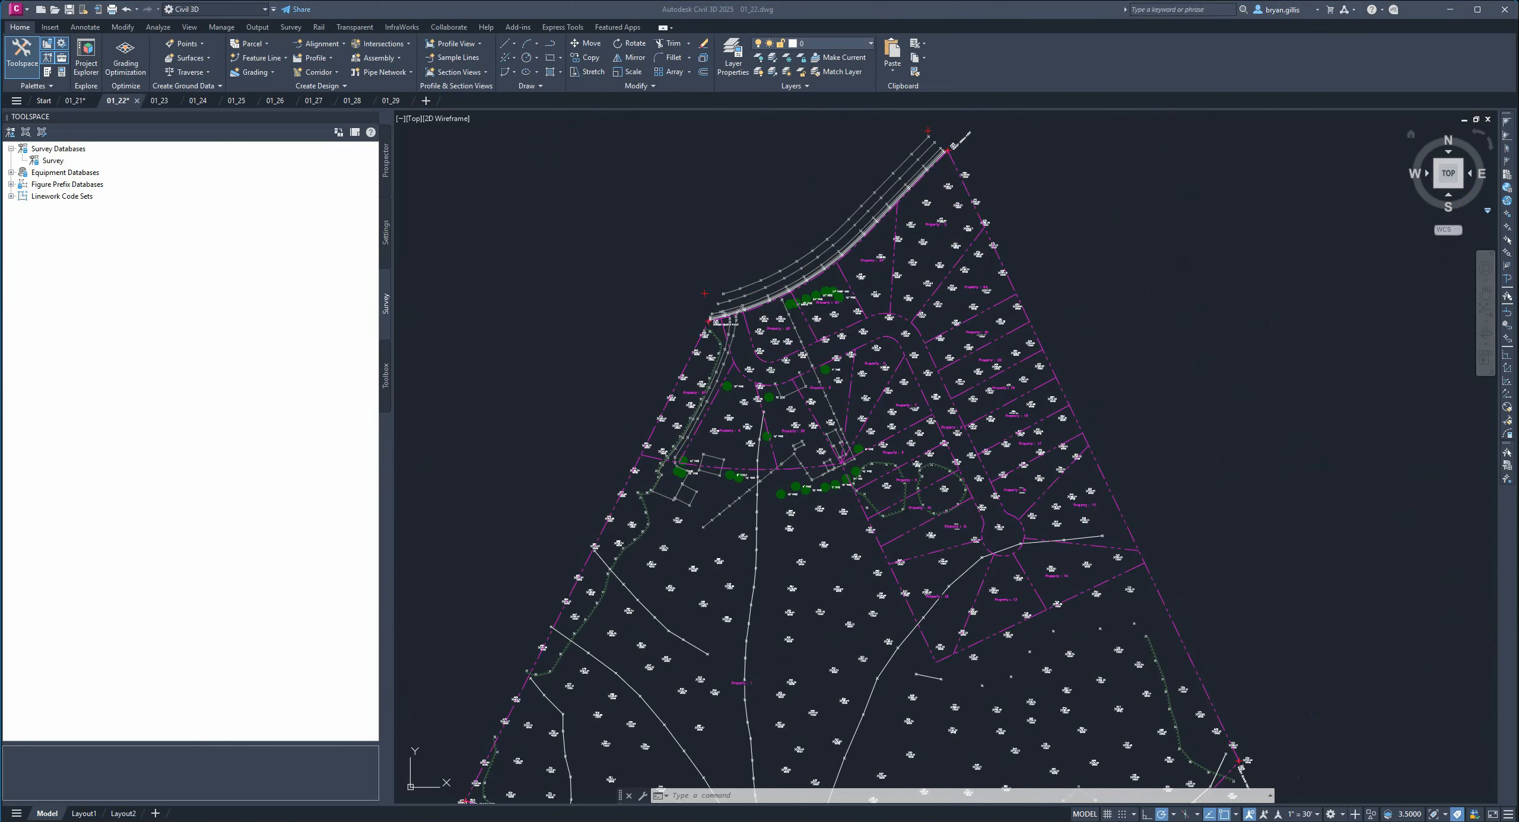
key(ctrl+z)
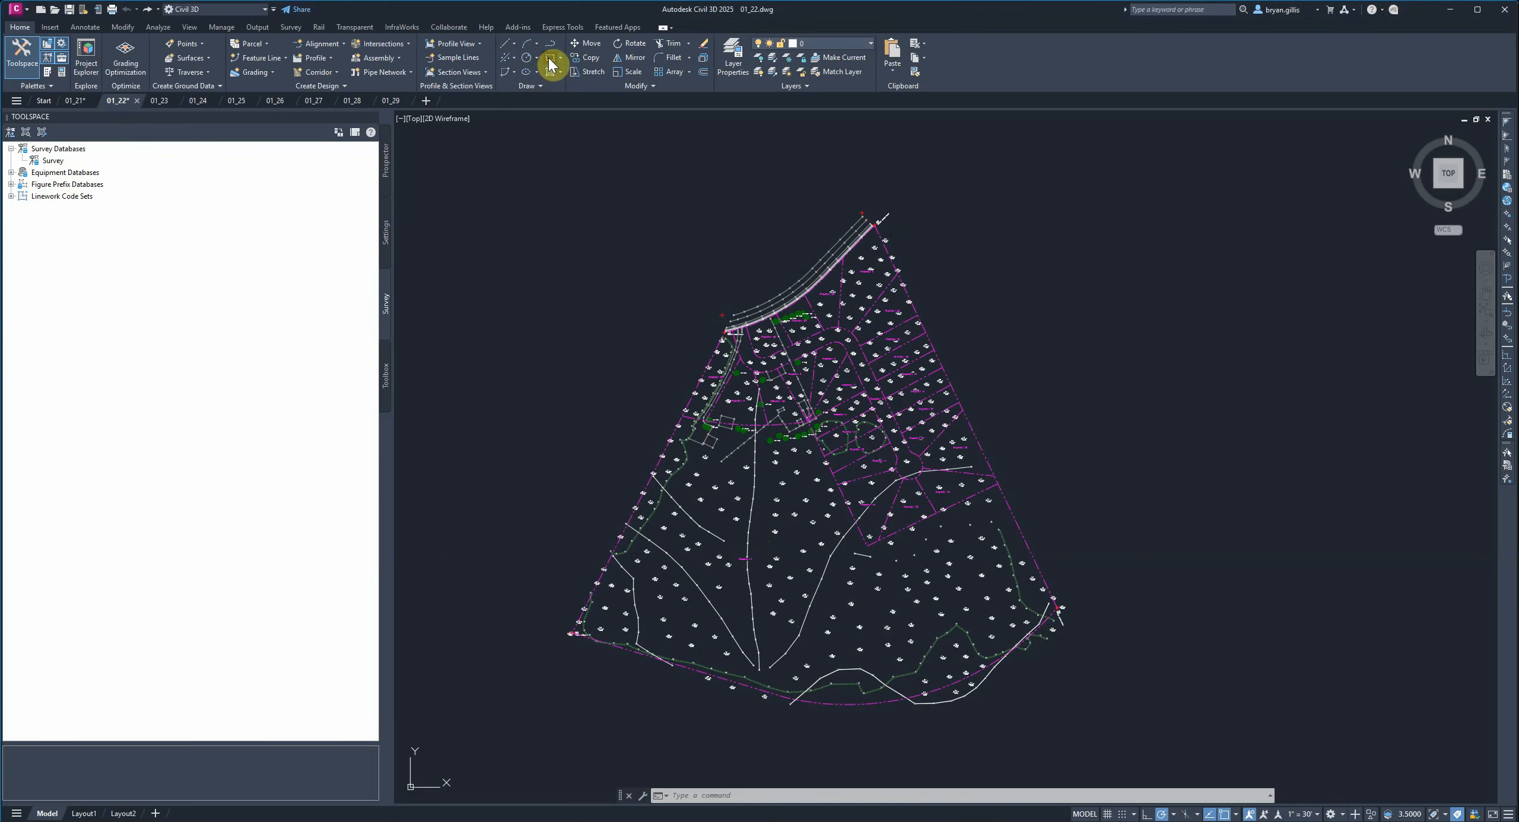
scroll(744, 629, up, 2)
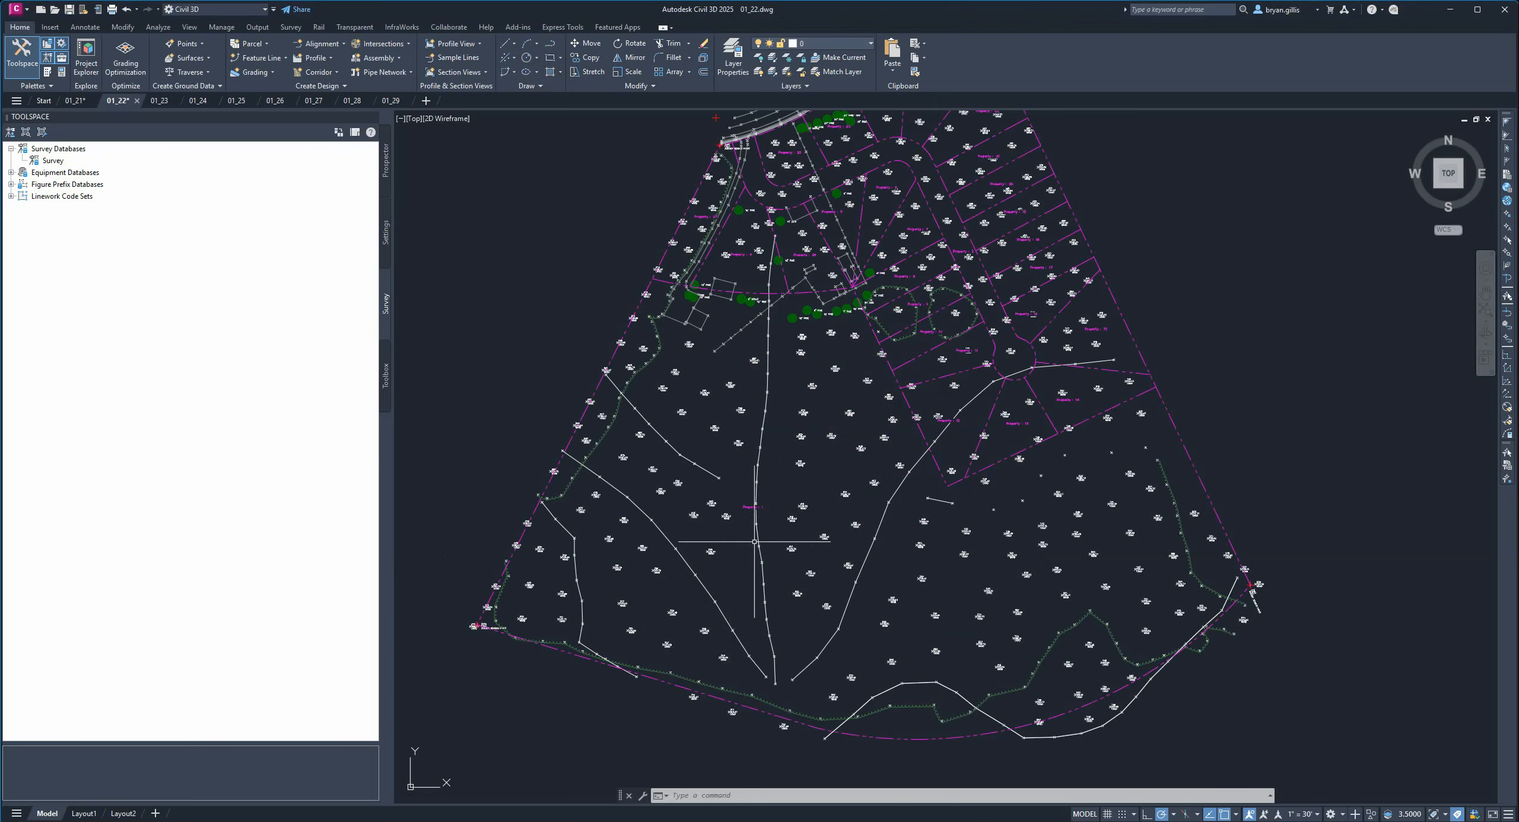
scroll(756, 537, up, 2)
click(667, 408)
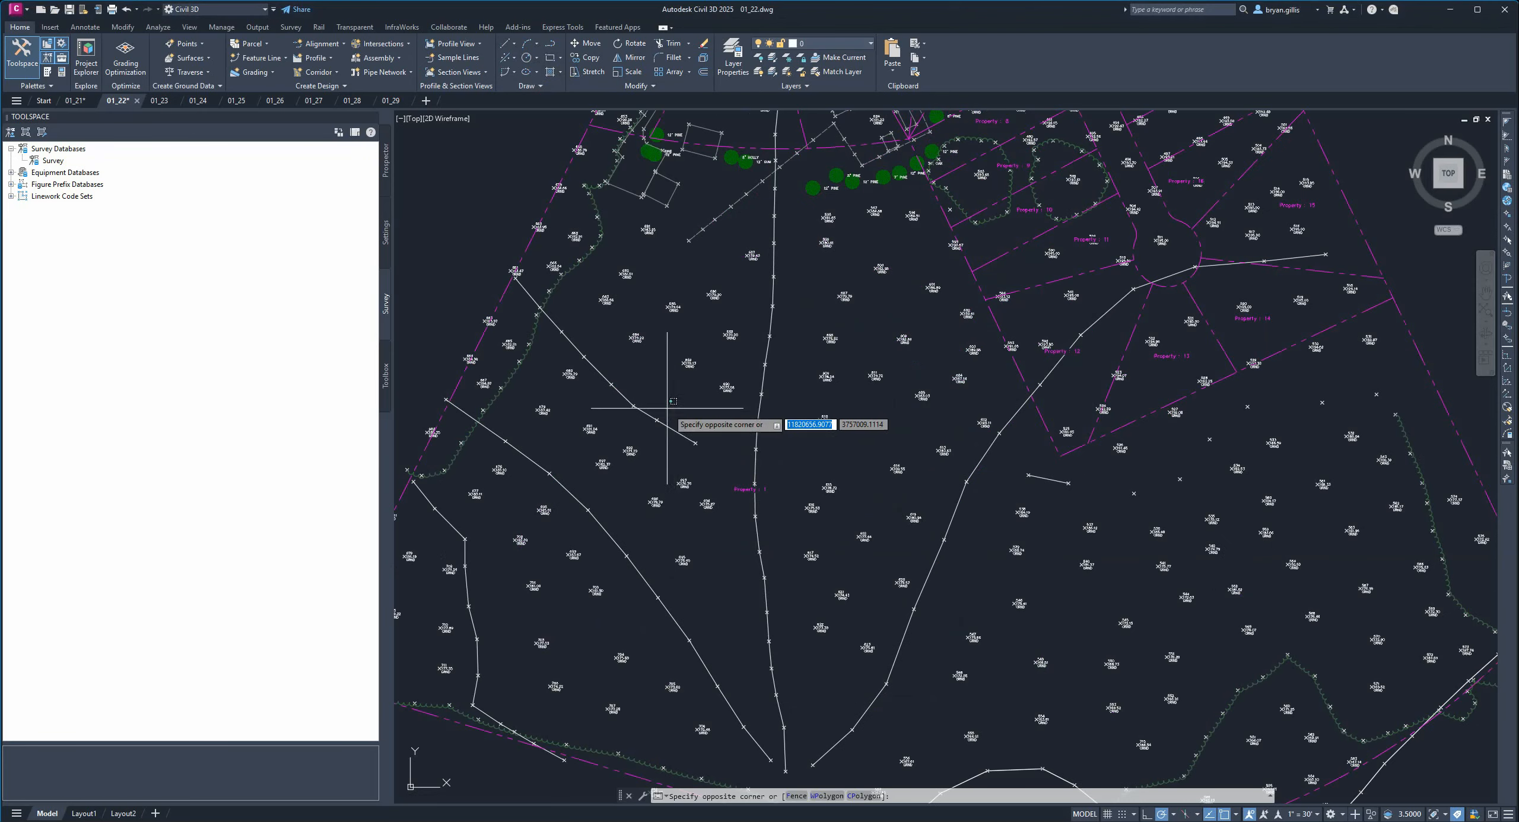
click(955, 644)
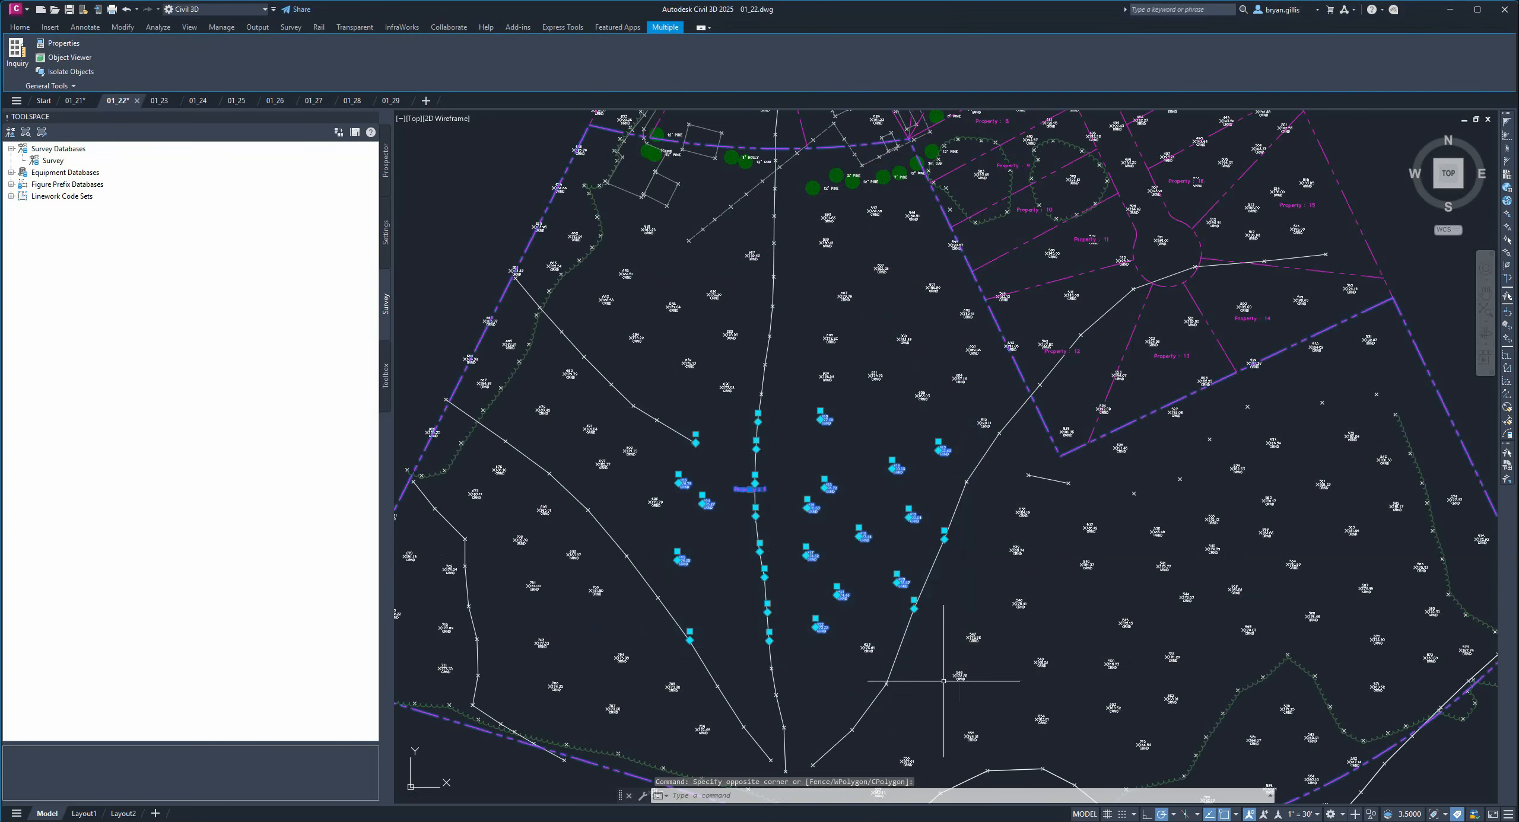
key(Escape)
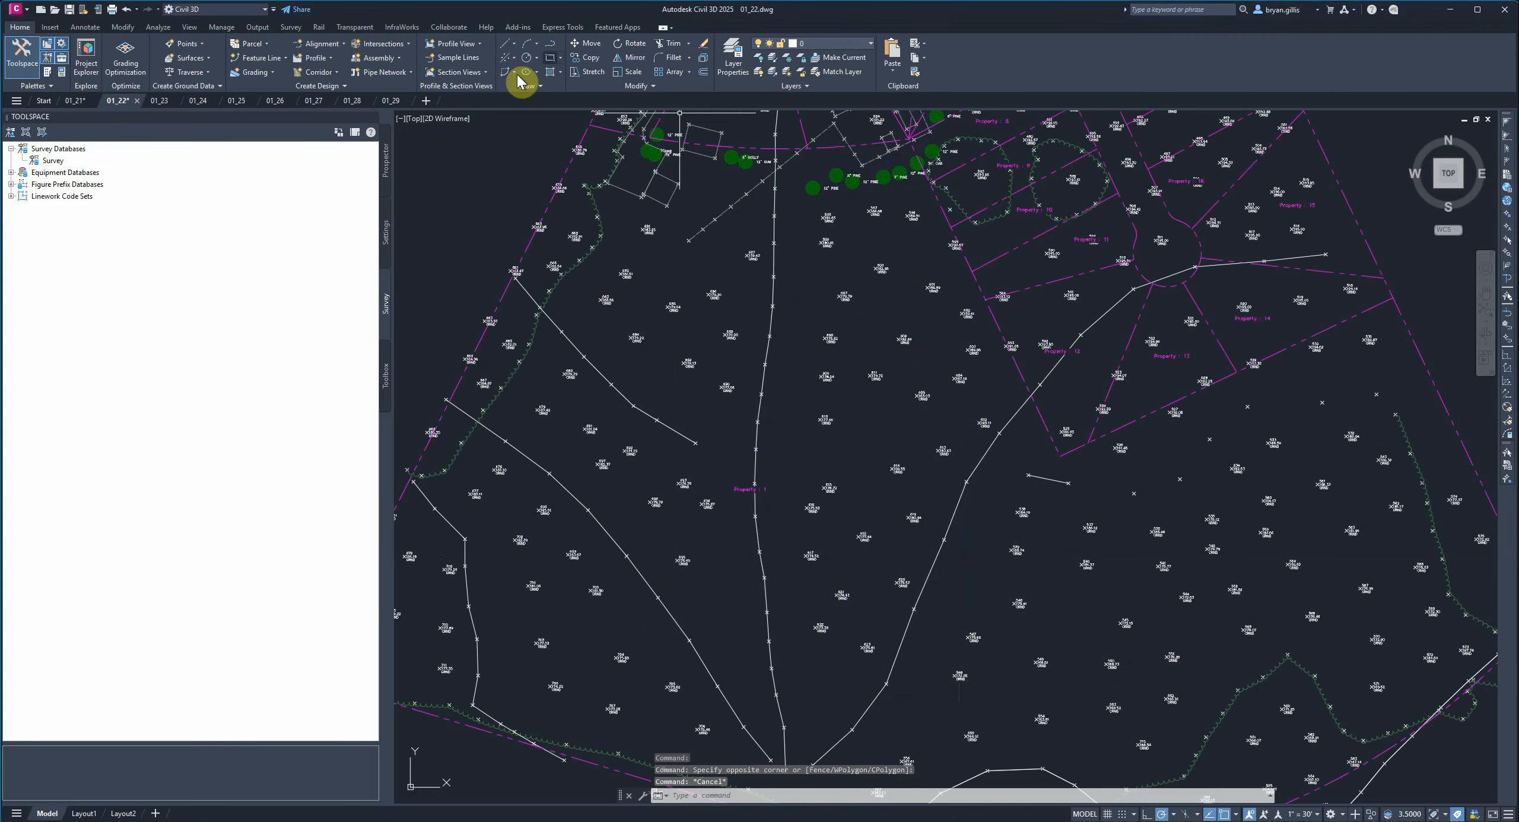
Draw a square rectangle around the Property 2 label near the center of the site, straddling the central path.
click(550, 58)
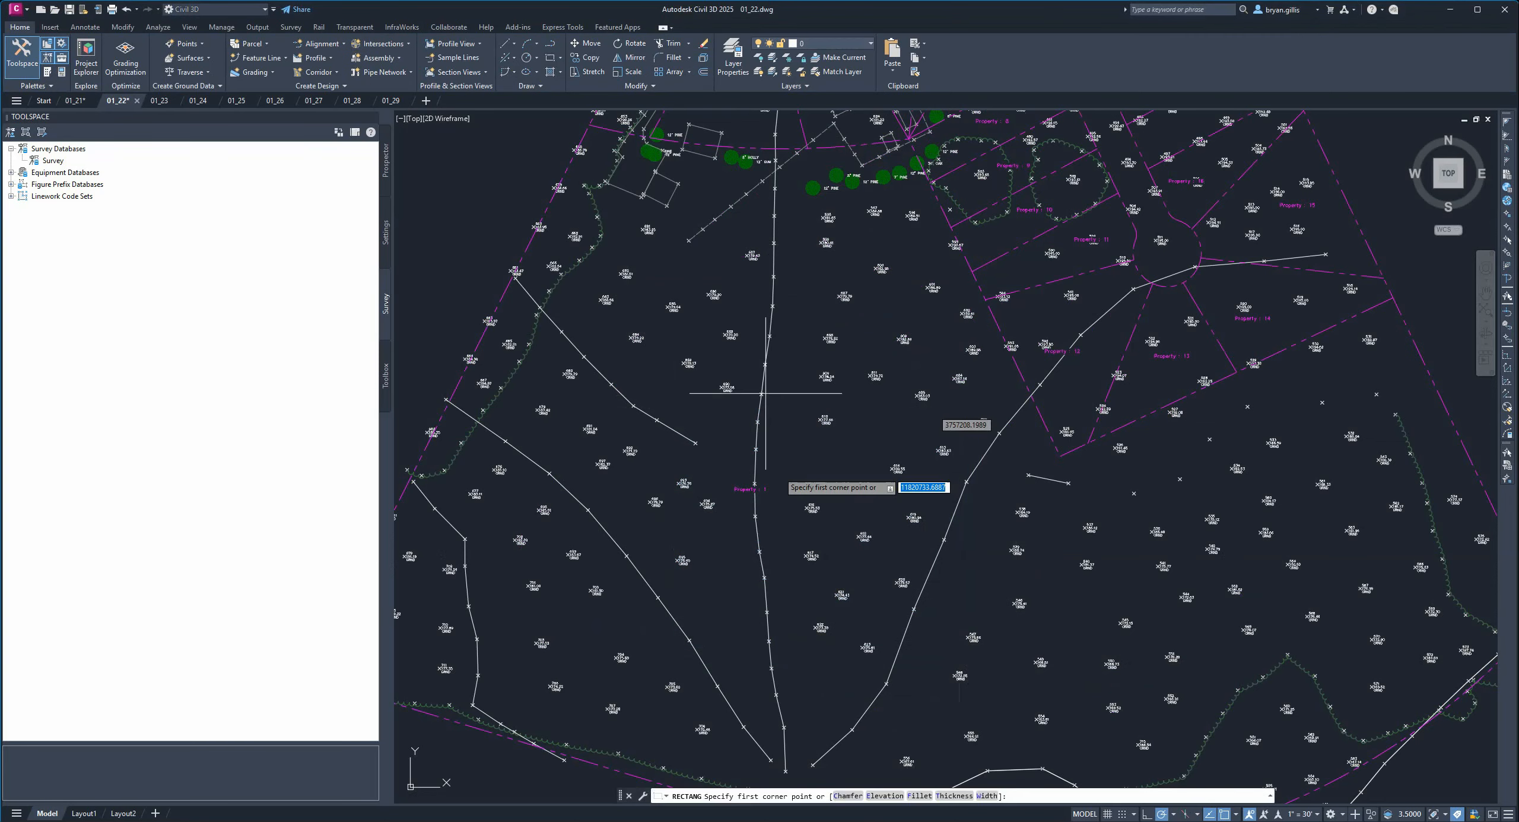
click(700, 412)
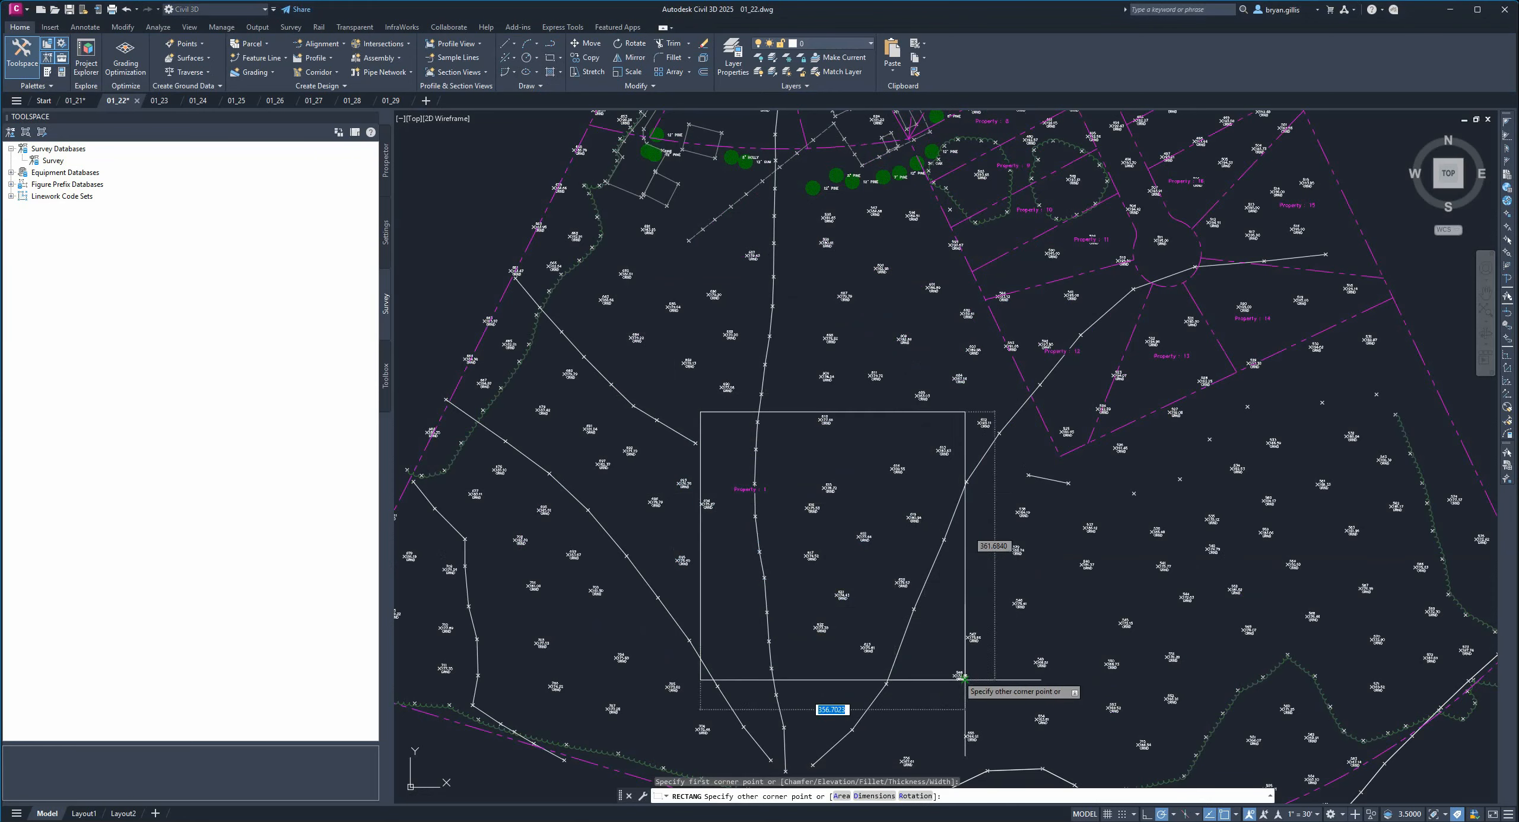
click(930, 626)
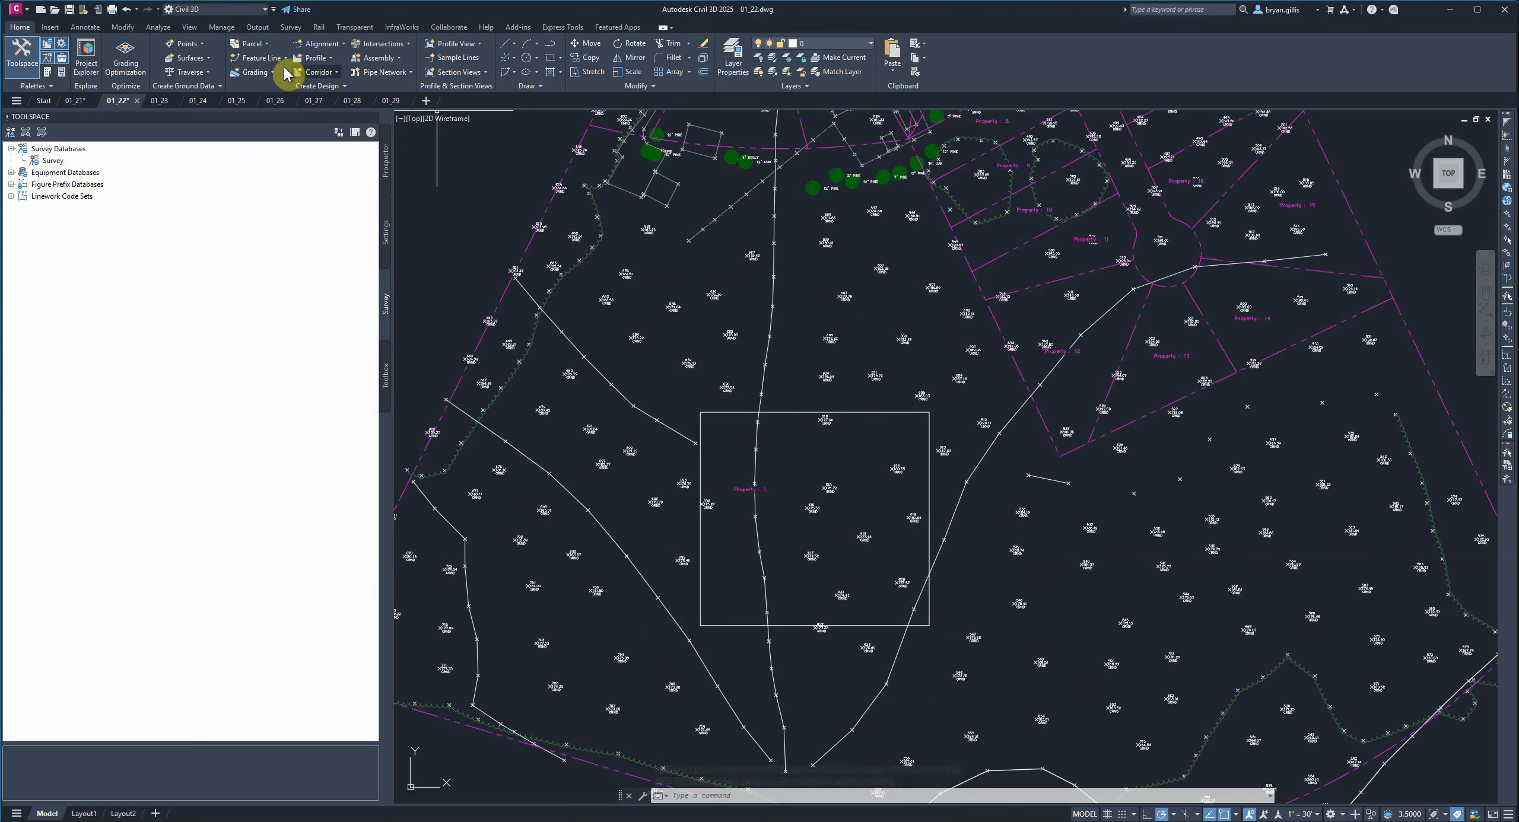
Create a parcel from the rectangle with the Property parcel style in the Development site.
click(266, 45)
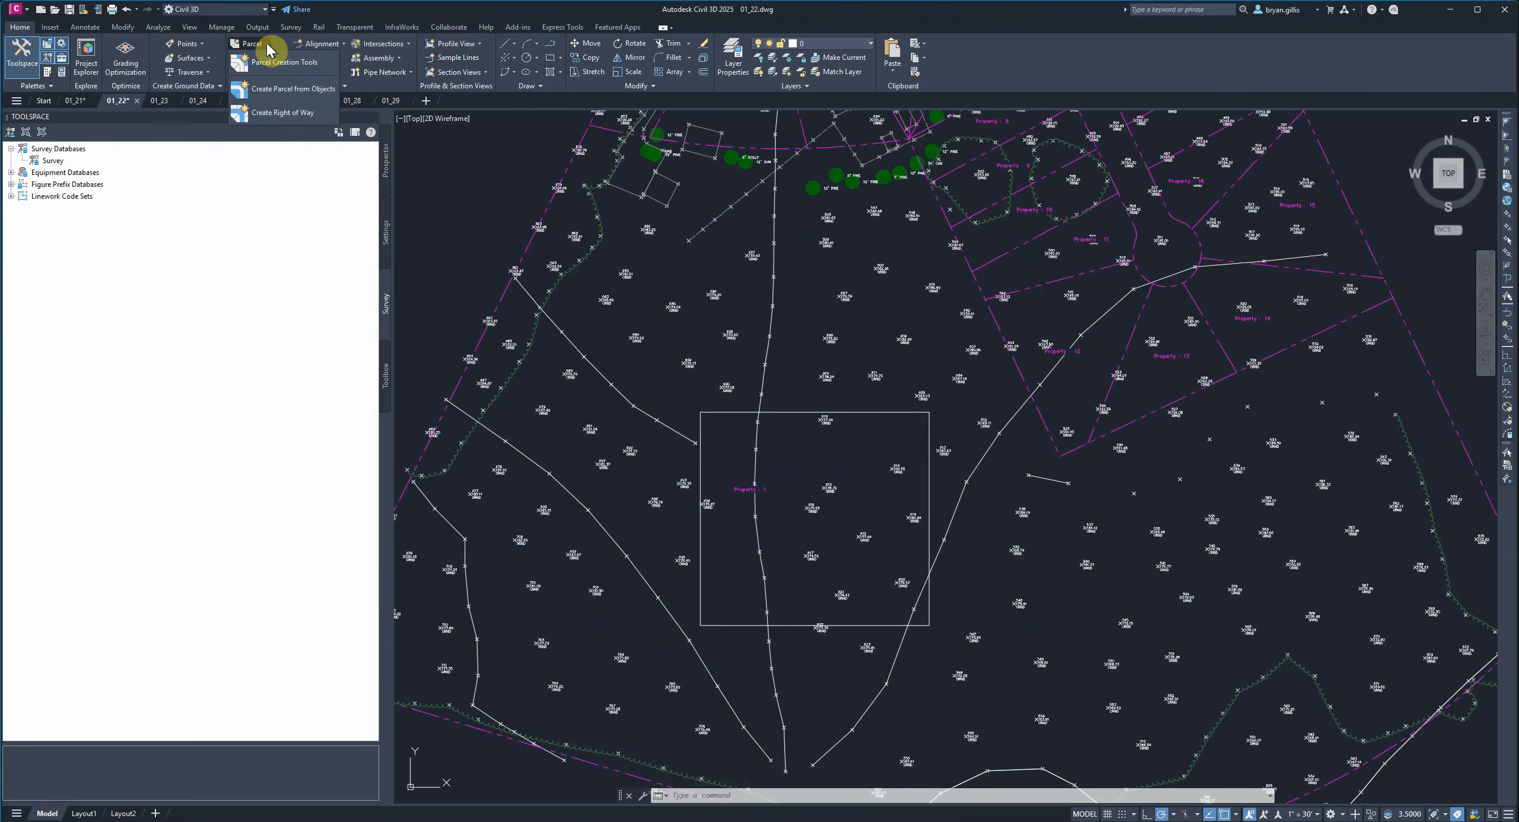
click(271, 93)
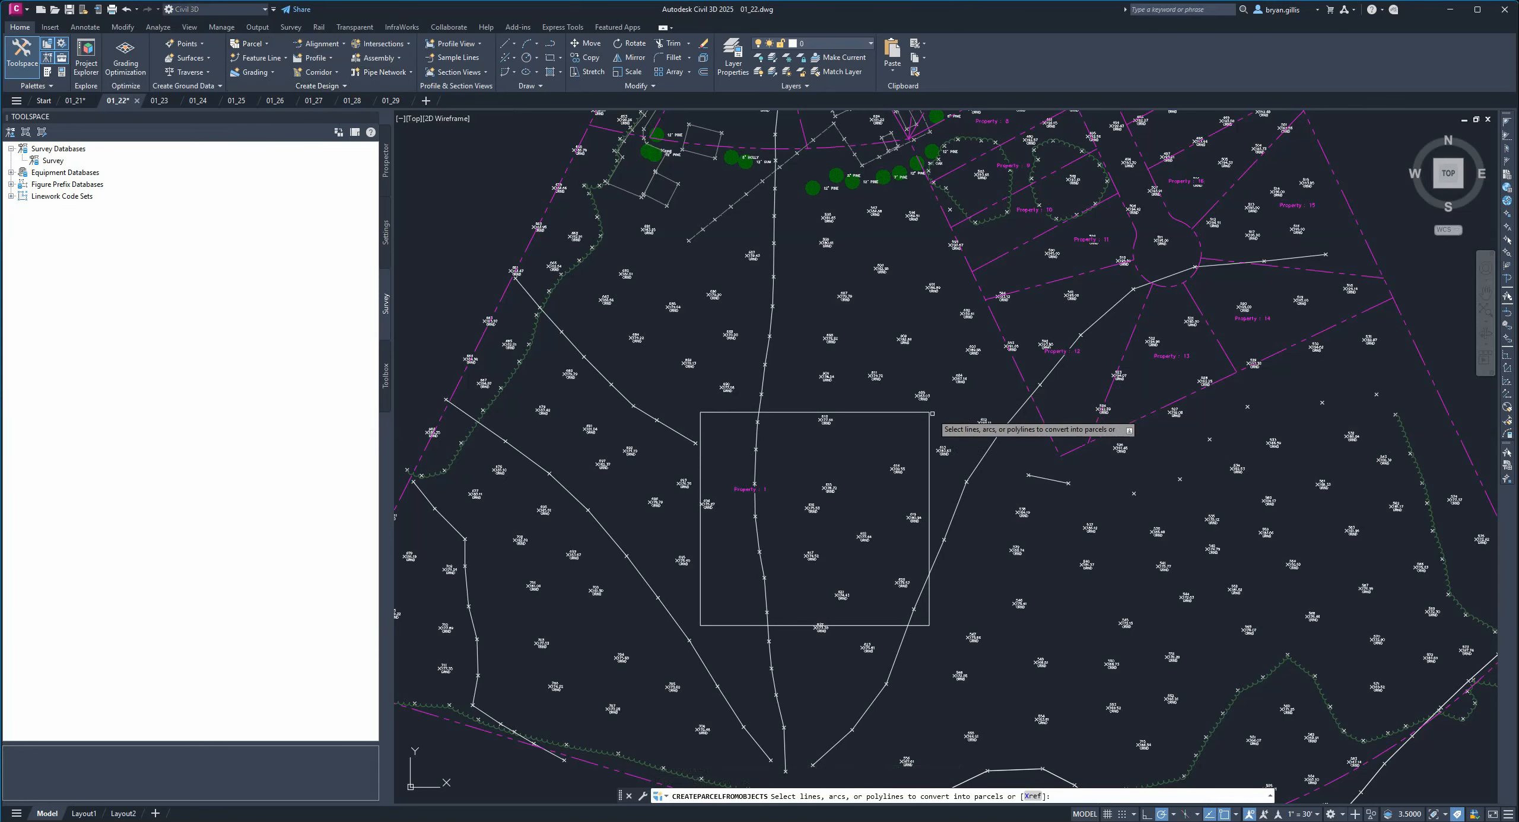
click(930, 455)
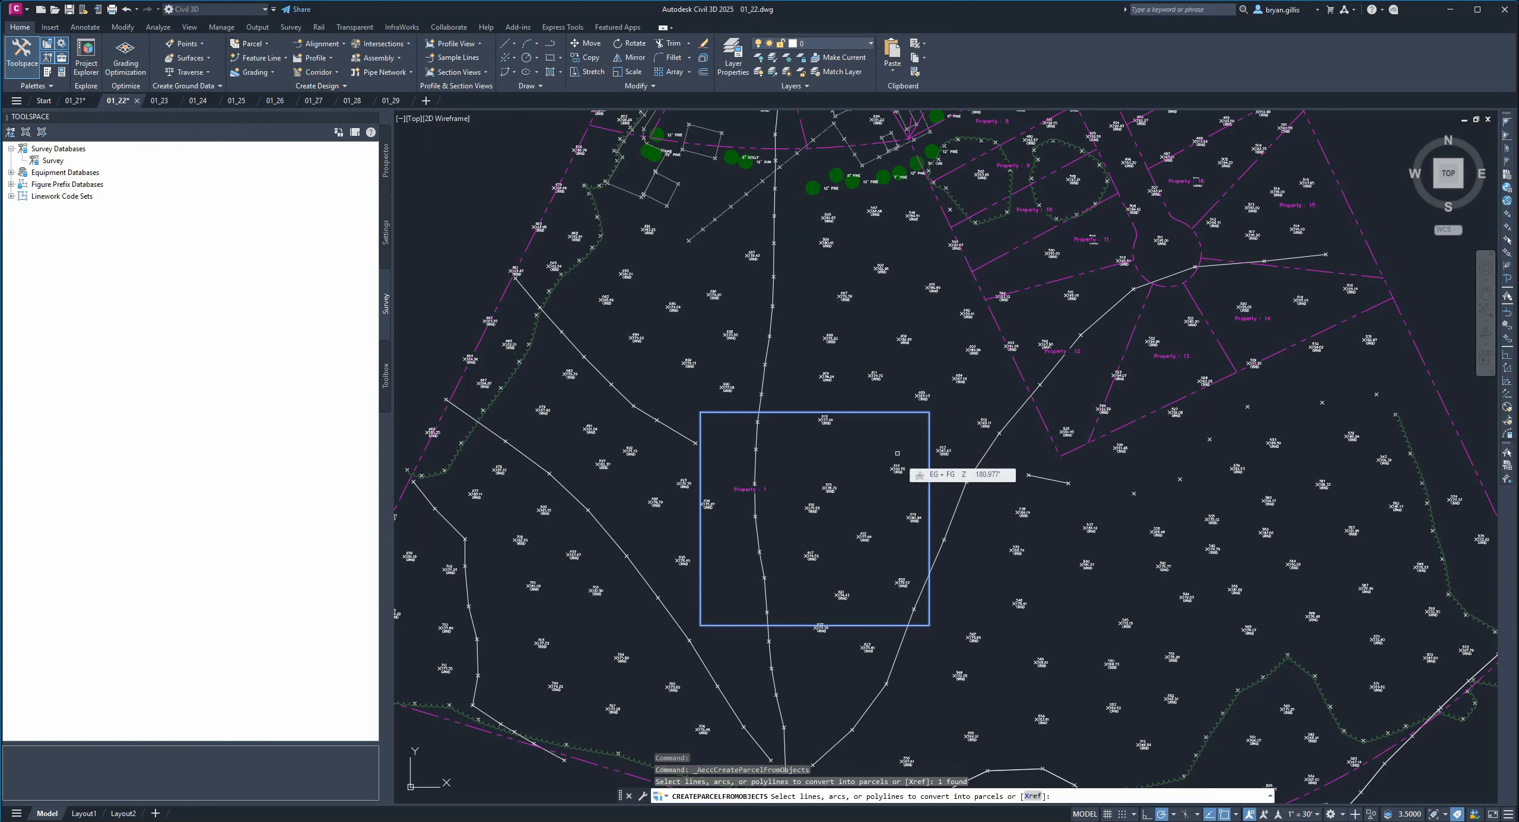
key(Return)
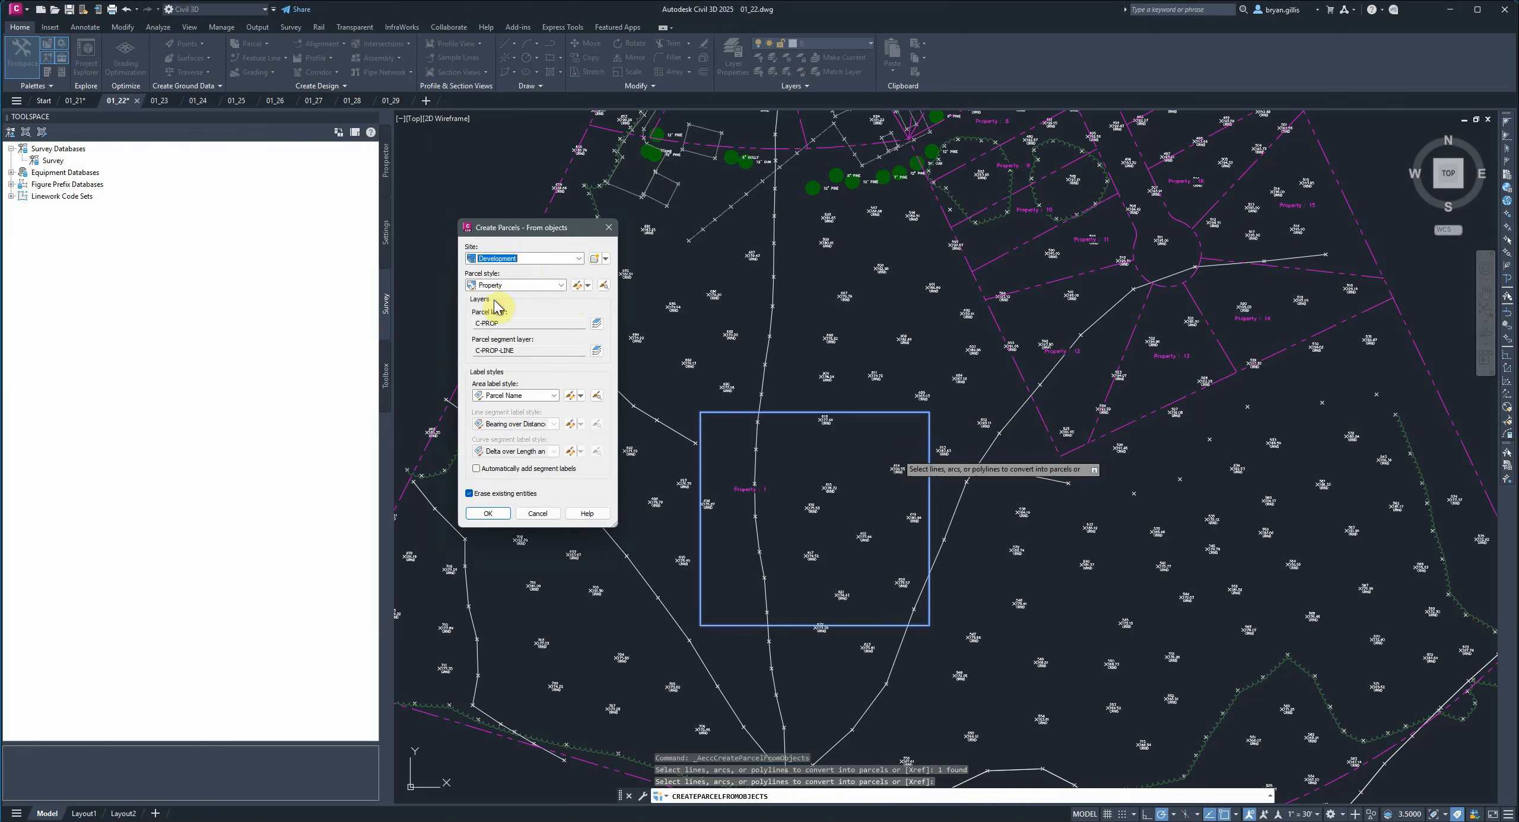
click(559, 285)
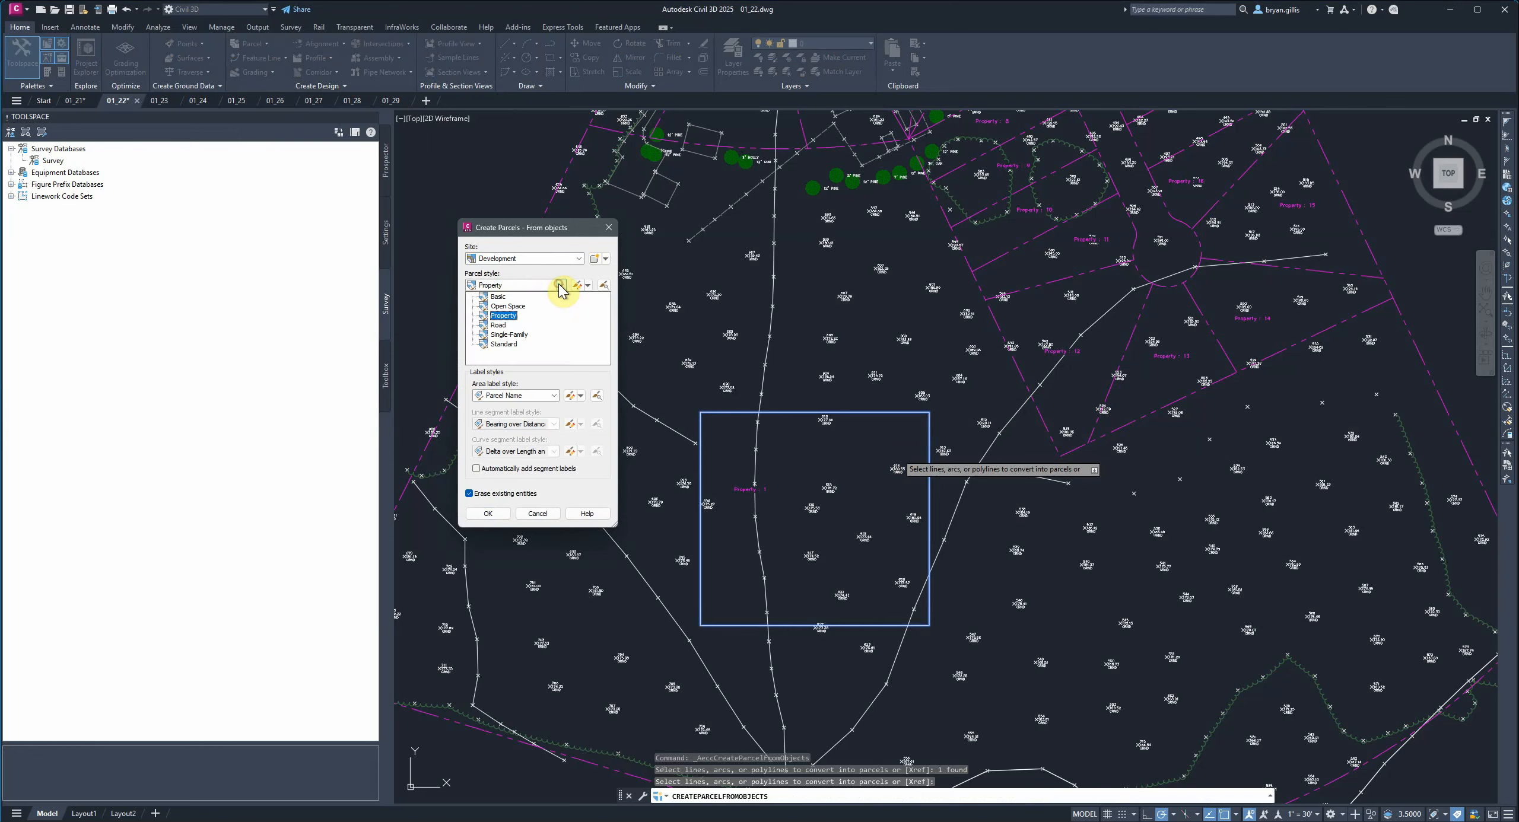
click(559, 285)
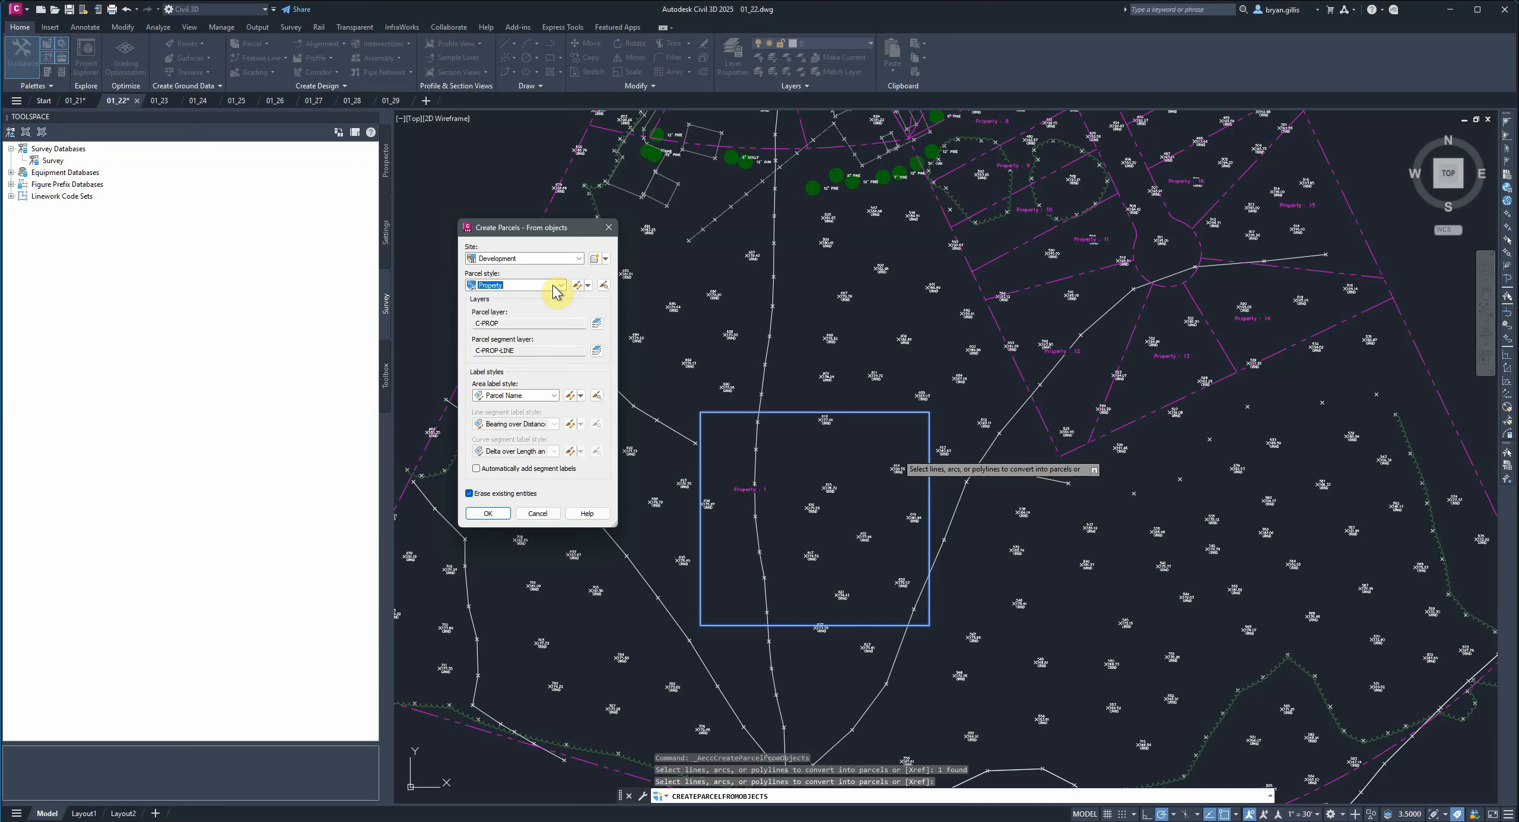
click(487, 514)
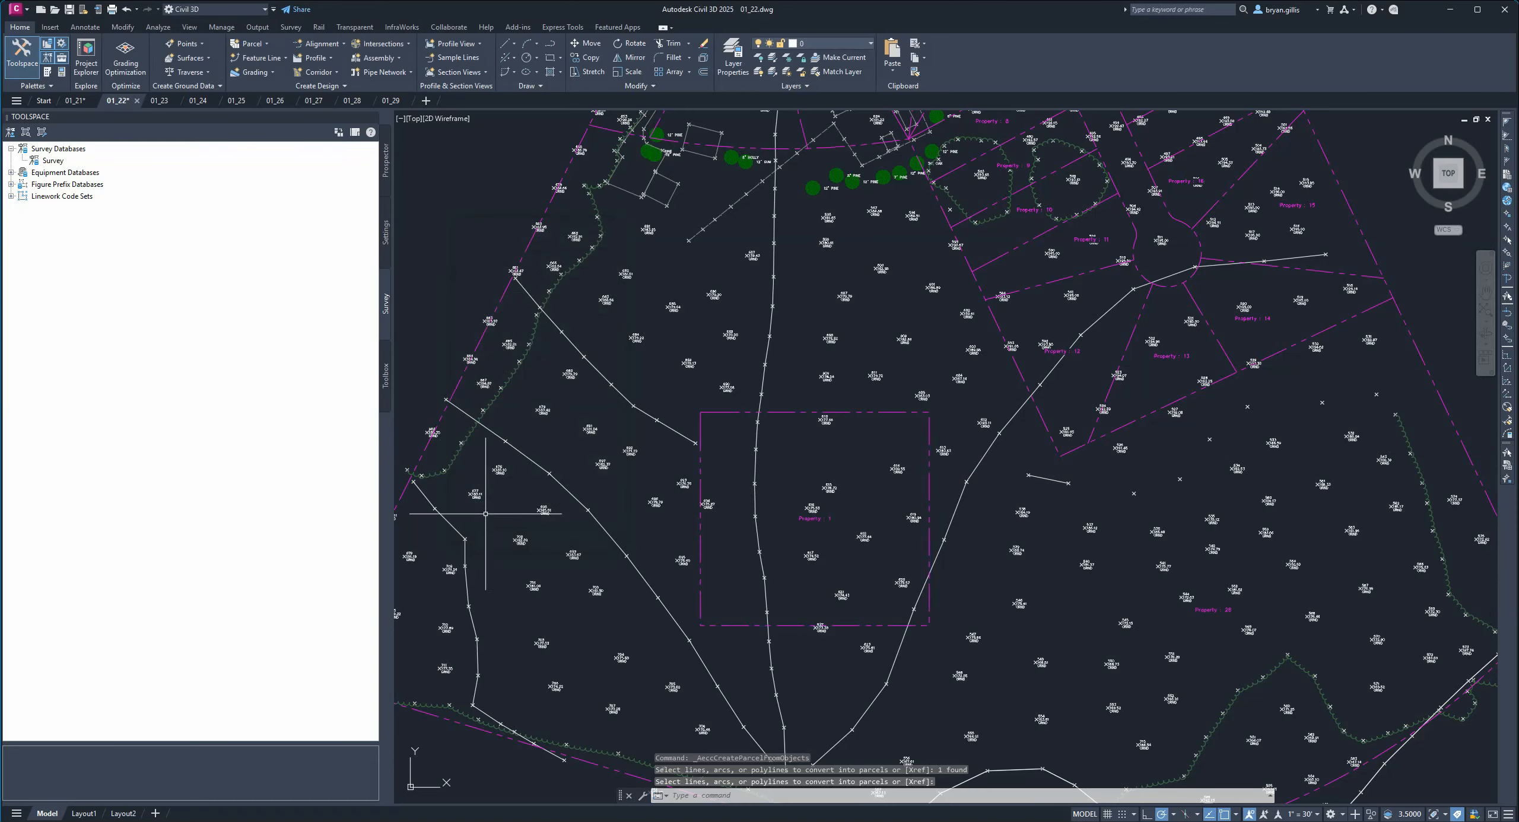
Select the new parcel and the large surrounding parcel to examine their boundaries.
middle_drag(1233, 600, 1180, 475)
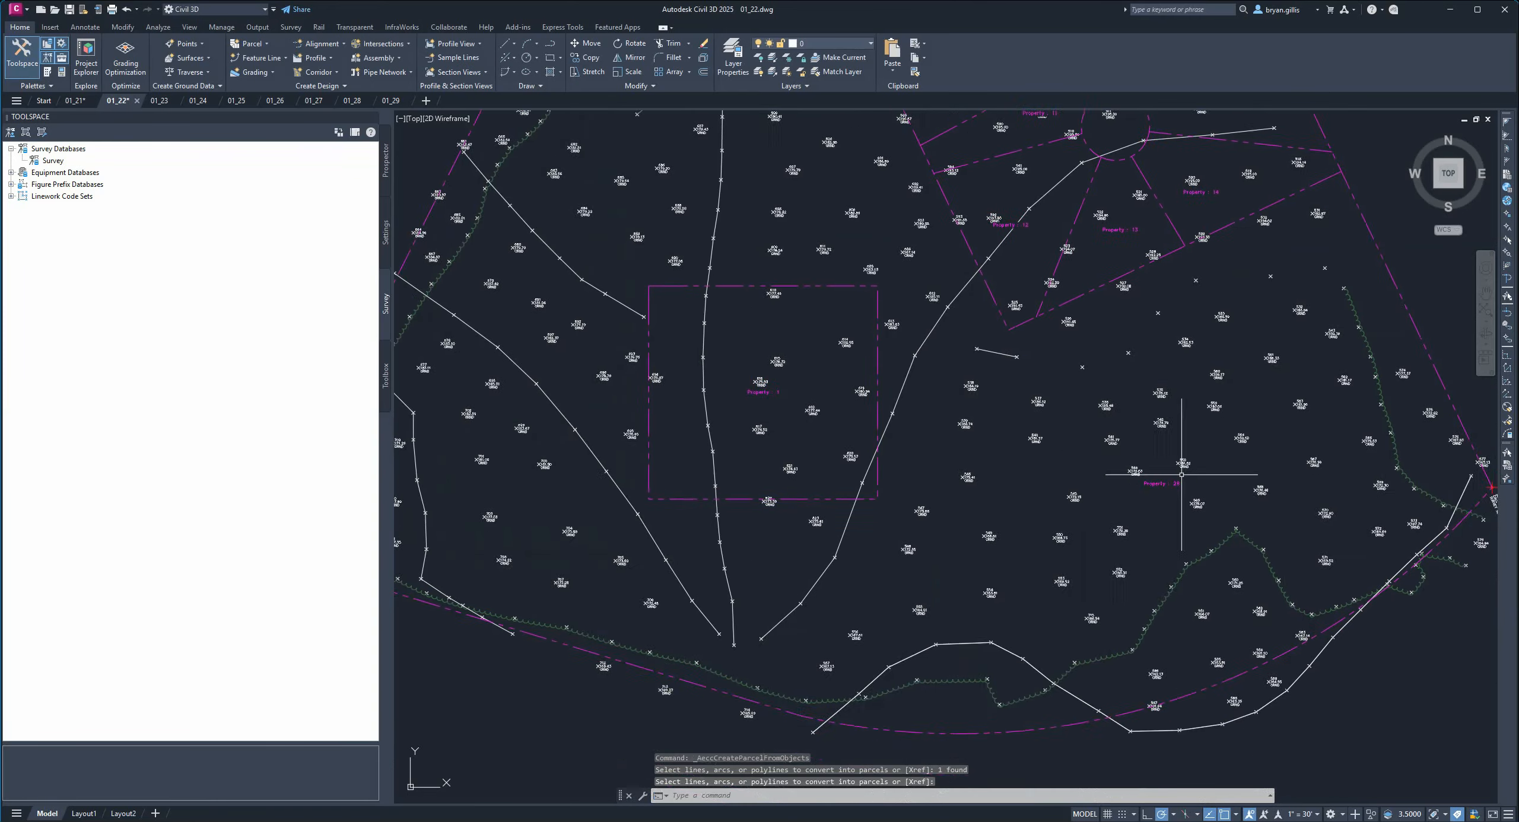
scroll(1181, 475, up, 2)
scroll(577, 382, down, 2)
middle_drag(578, 382, 702, 390)
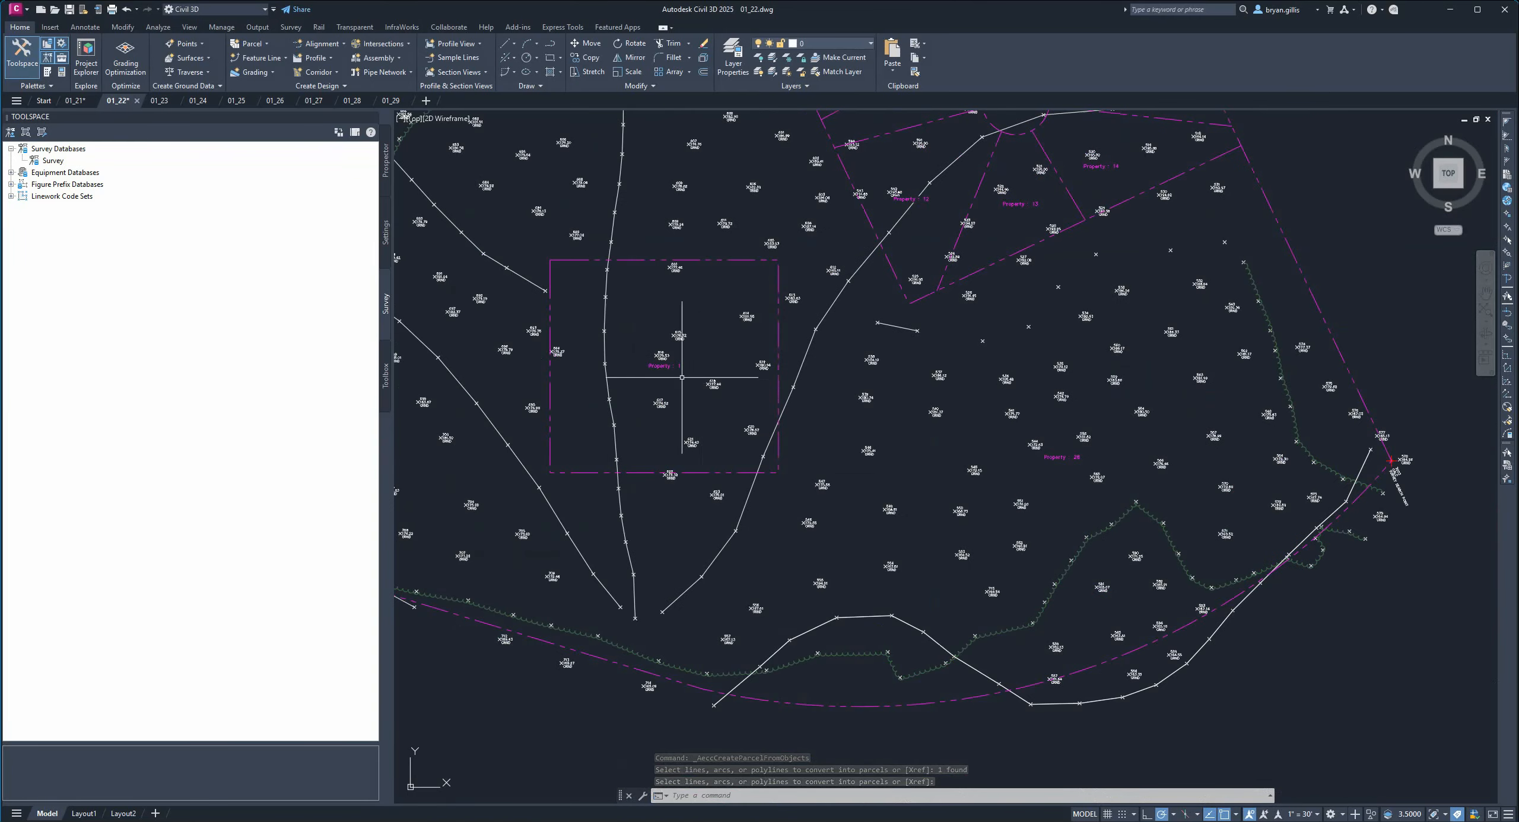
click(664, 366)
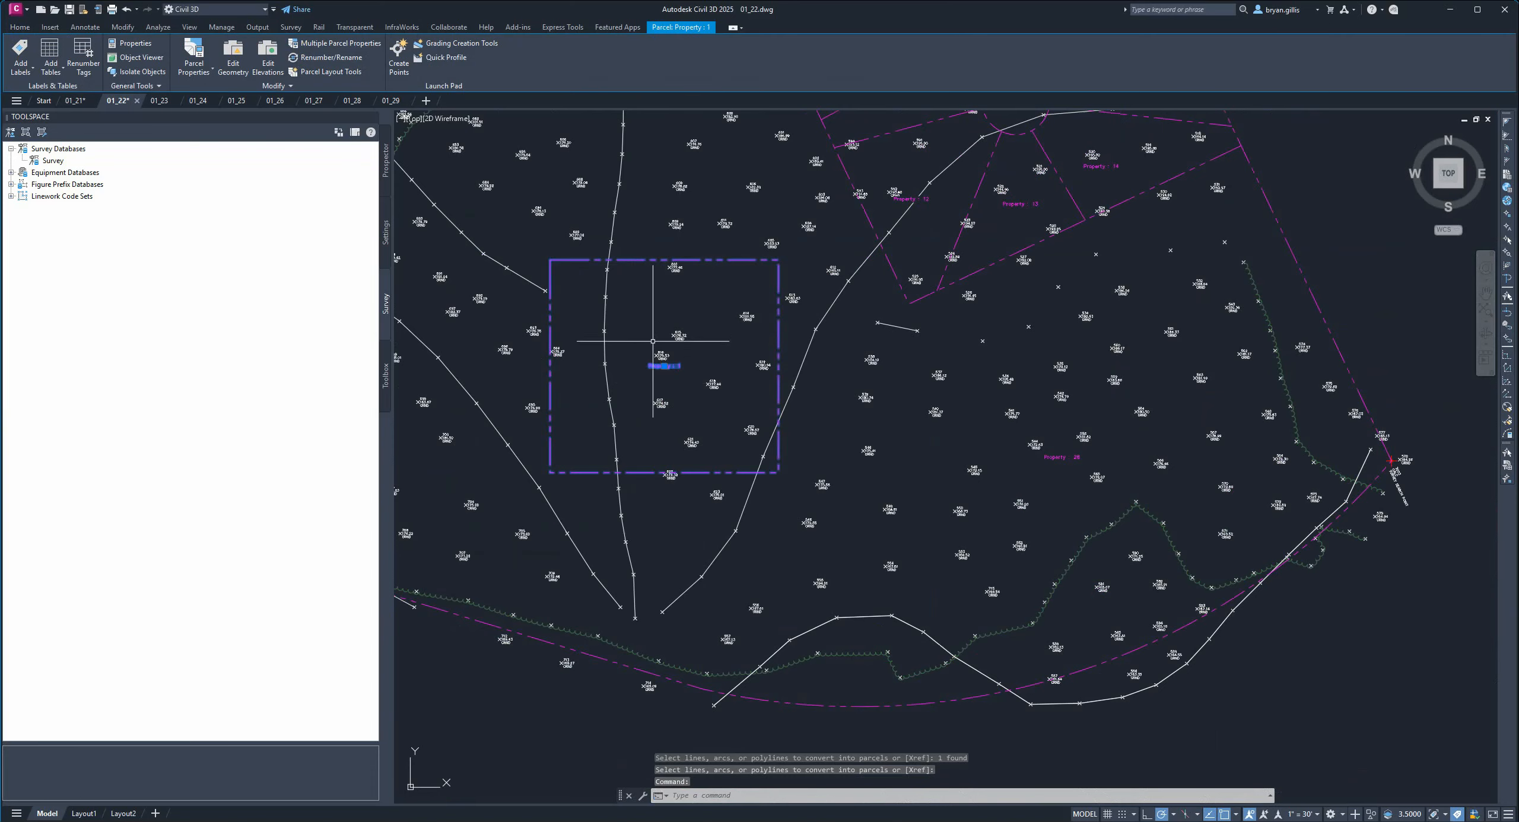
click(1059, 458)
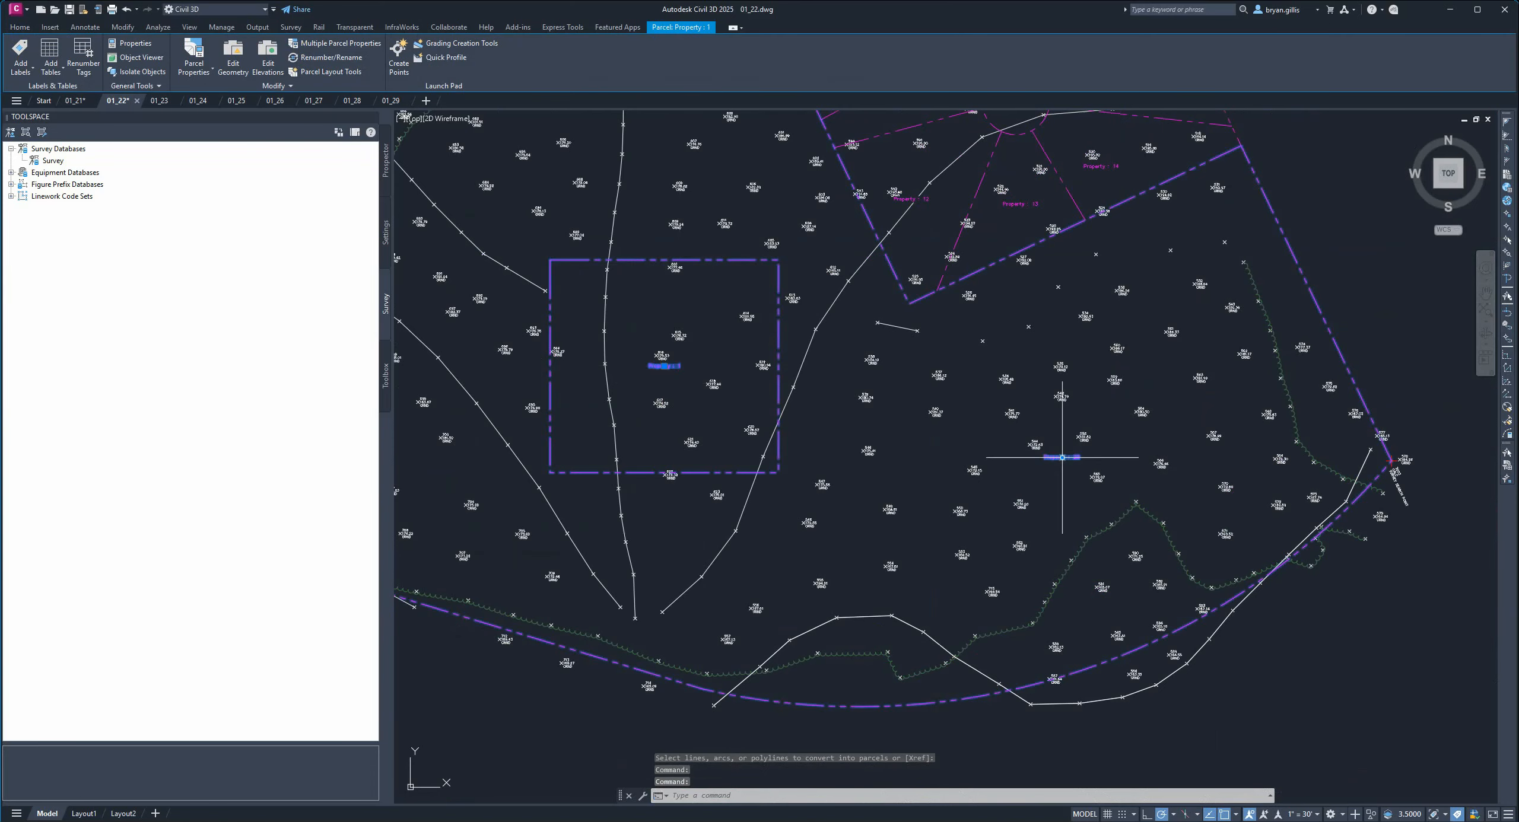
scroll(941, 459, down, 2)
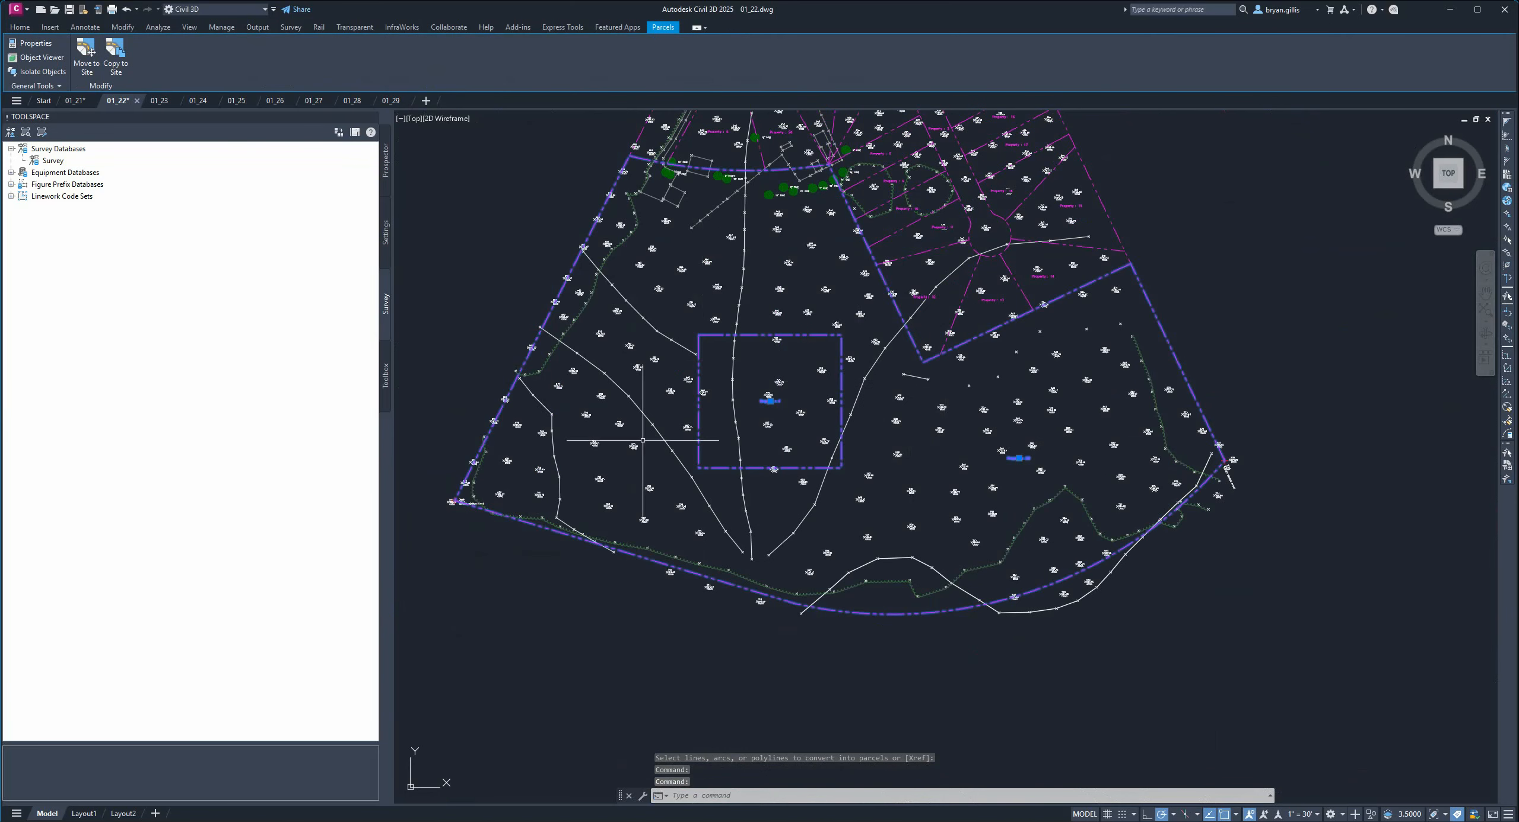
click(900, 695)
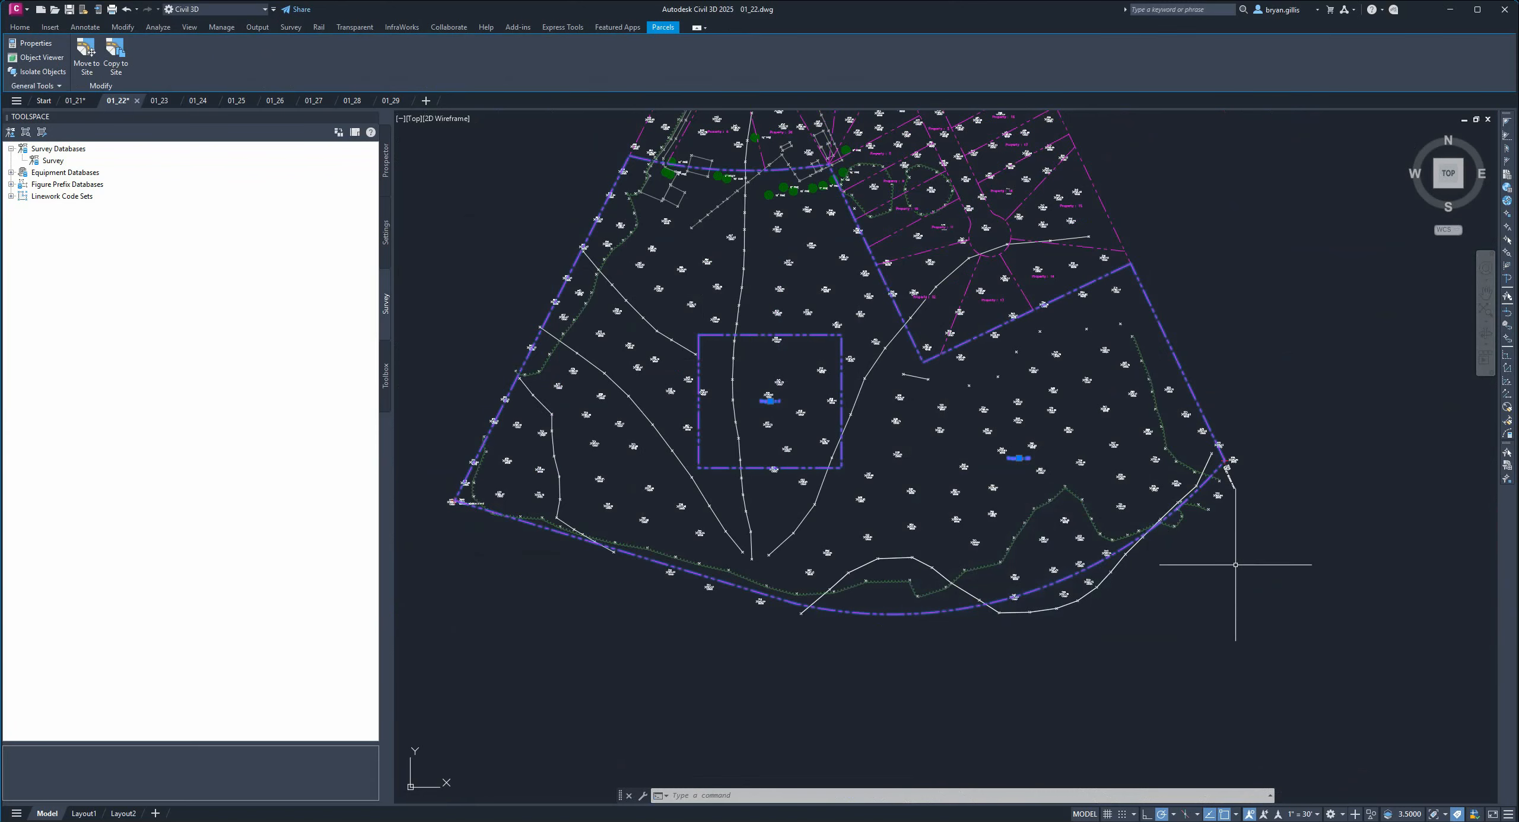
click(1243, 644)
key(Escape)
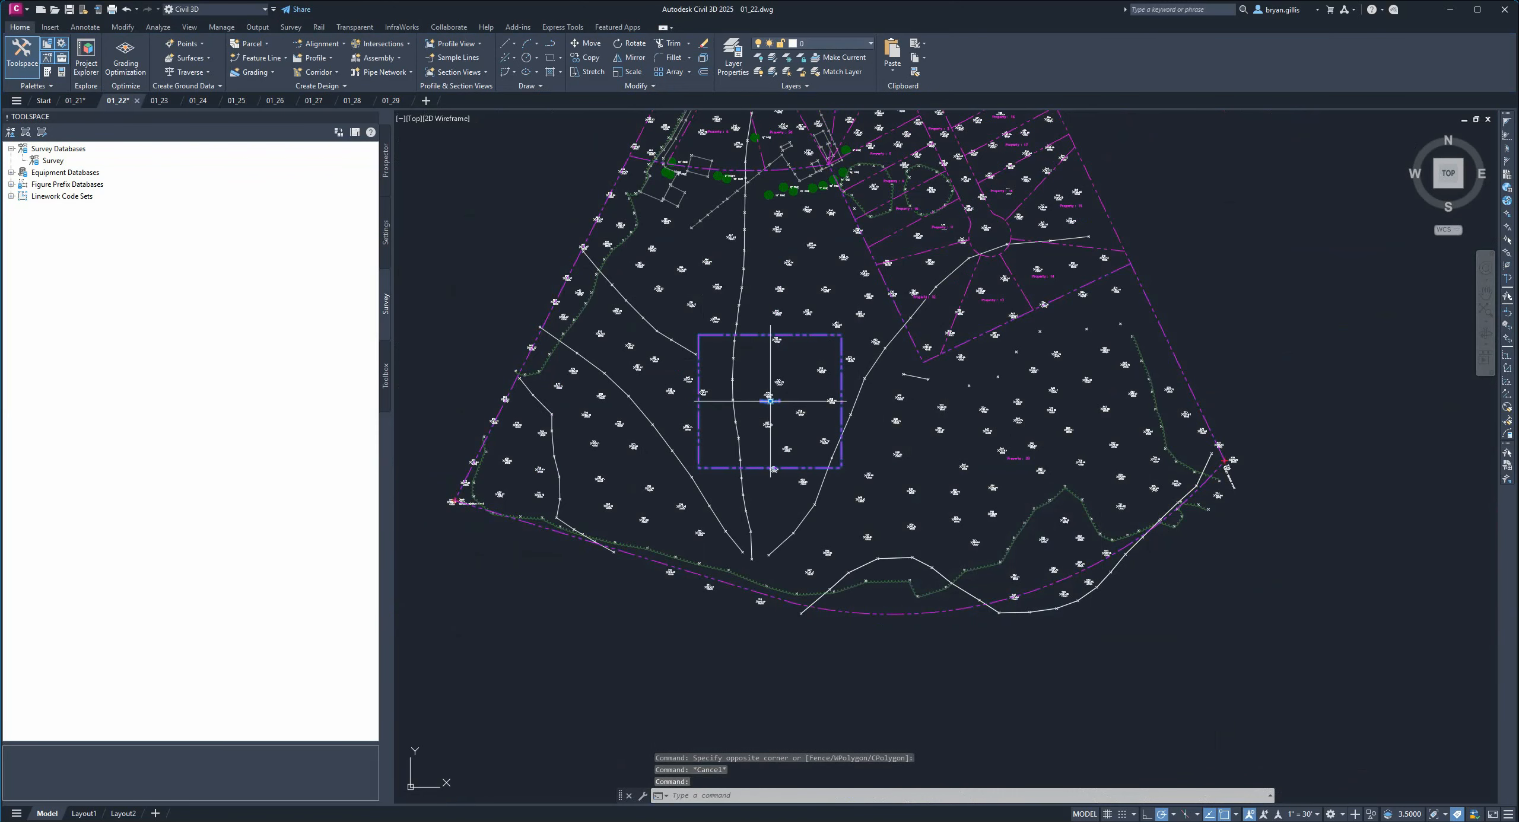
Move the new rectangular parcel to the Survey Site.
click(770, 401)
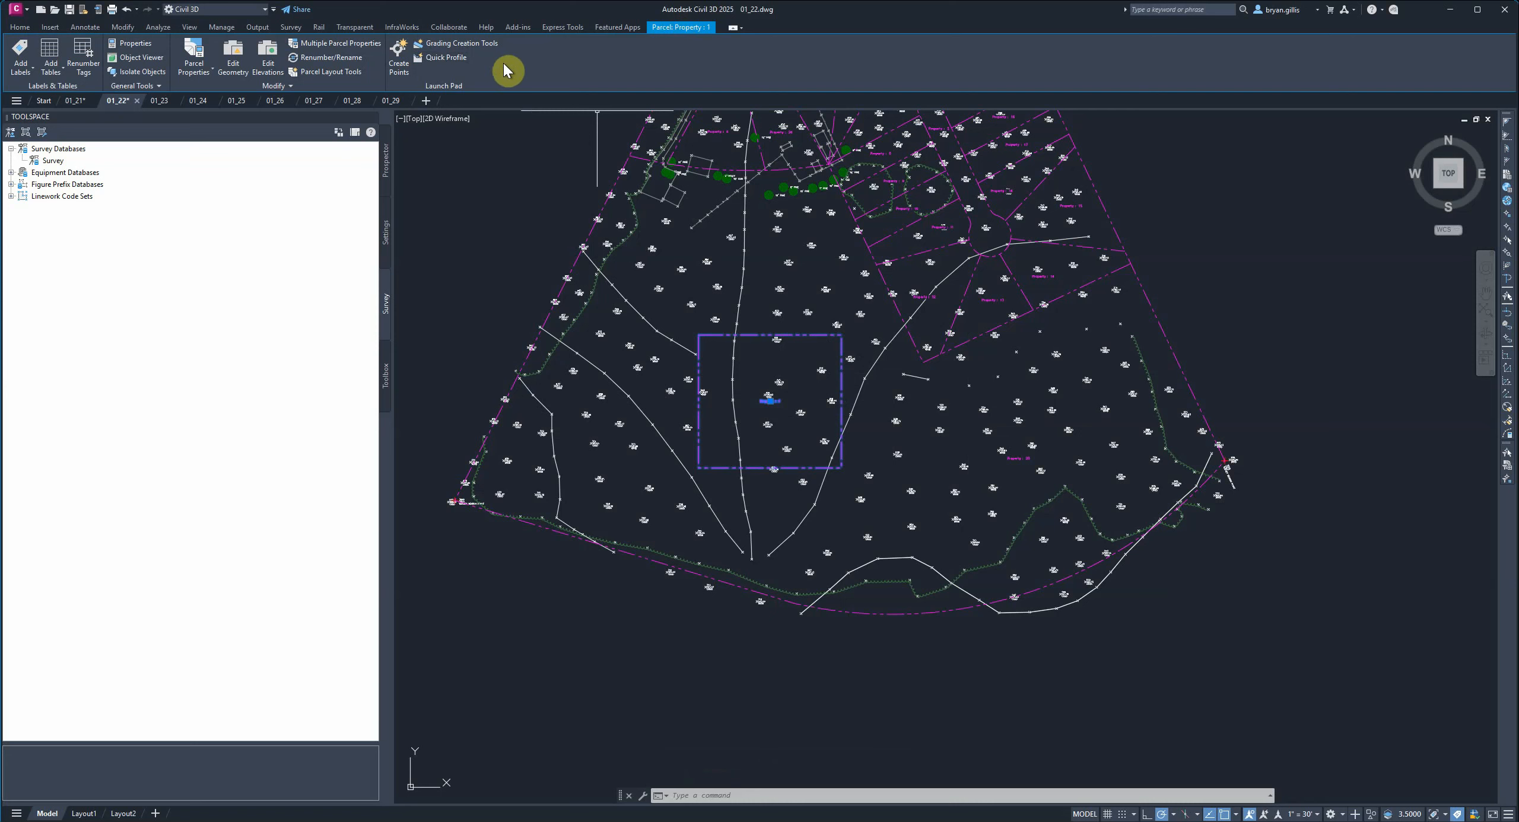
click(283, 88)
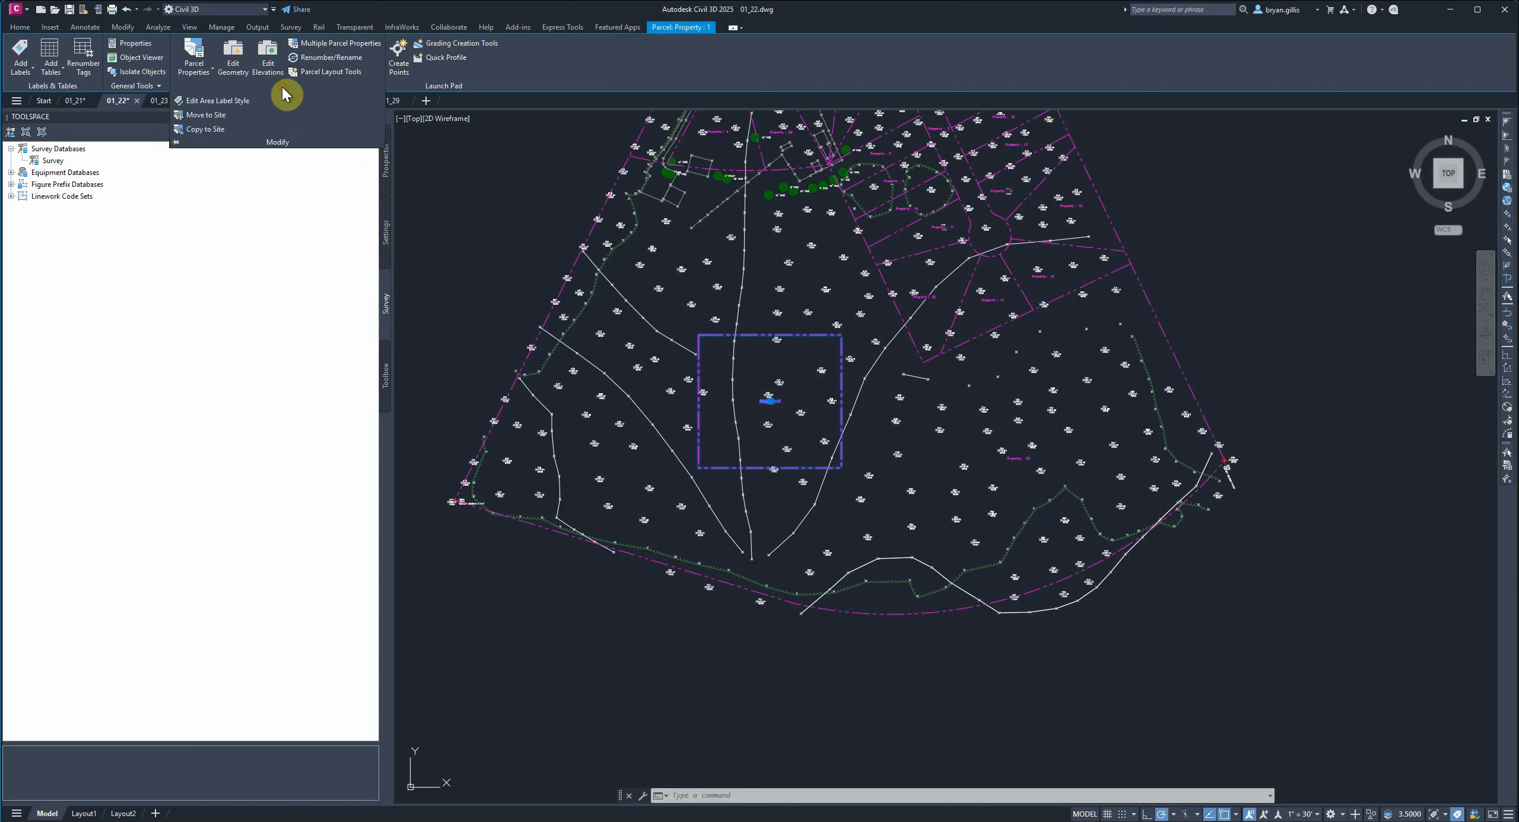
click(205, 116)
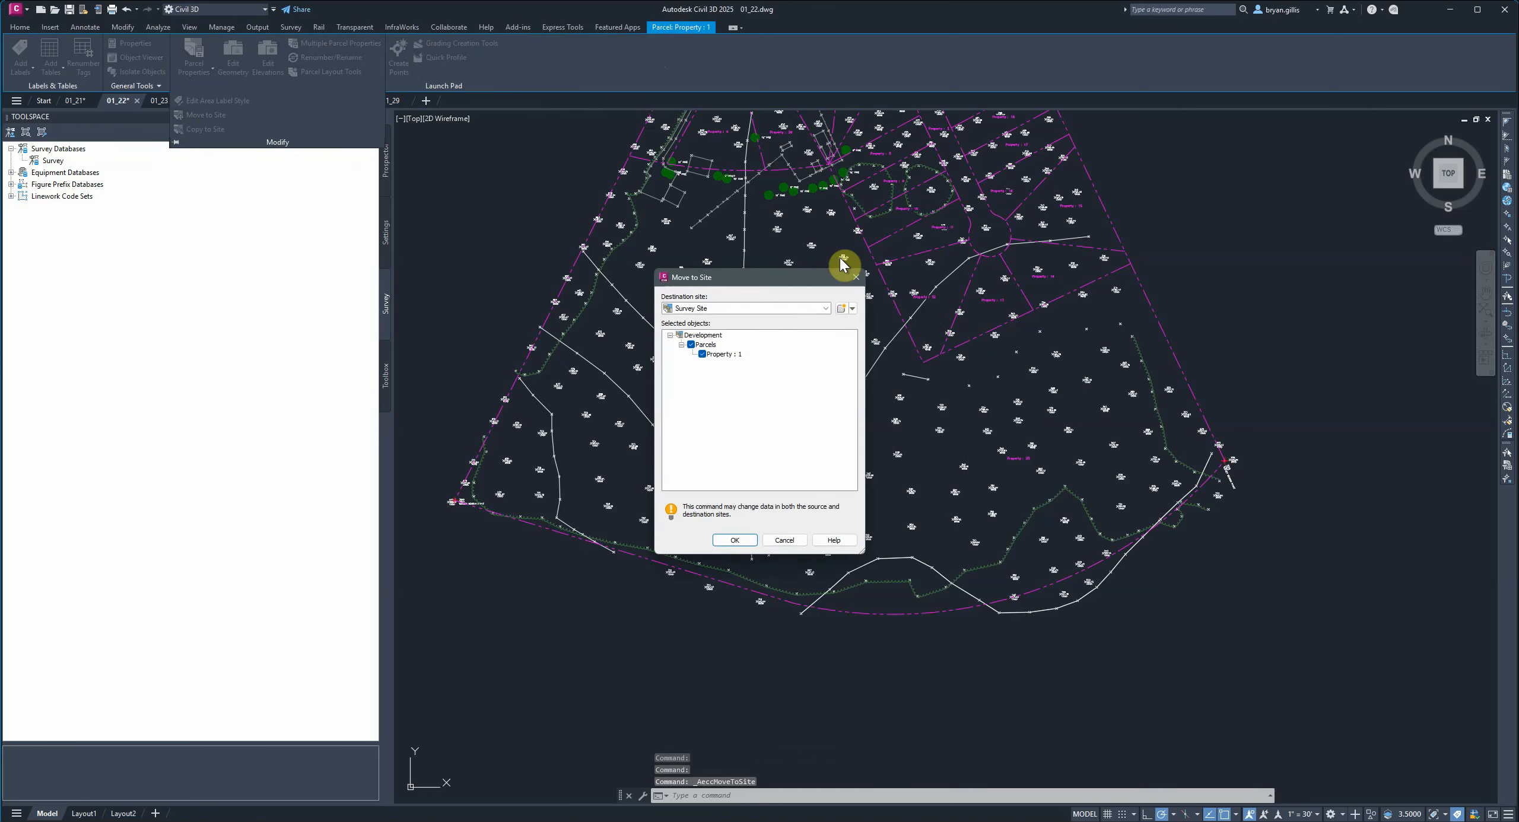
click(825, 309)
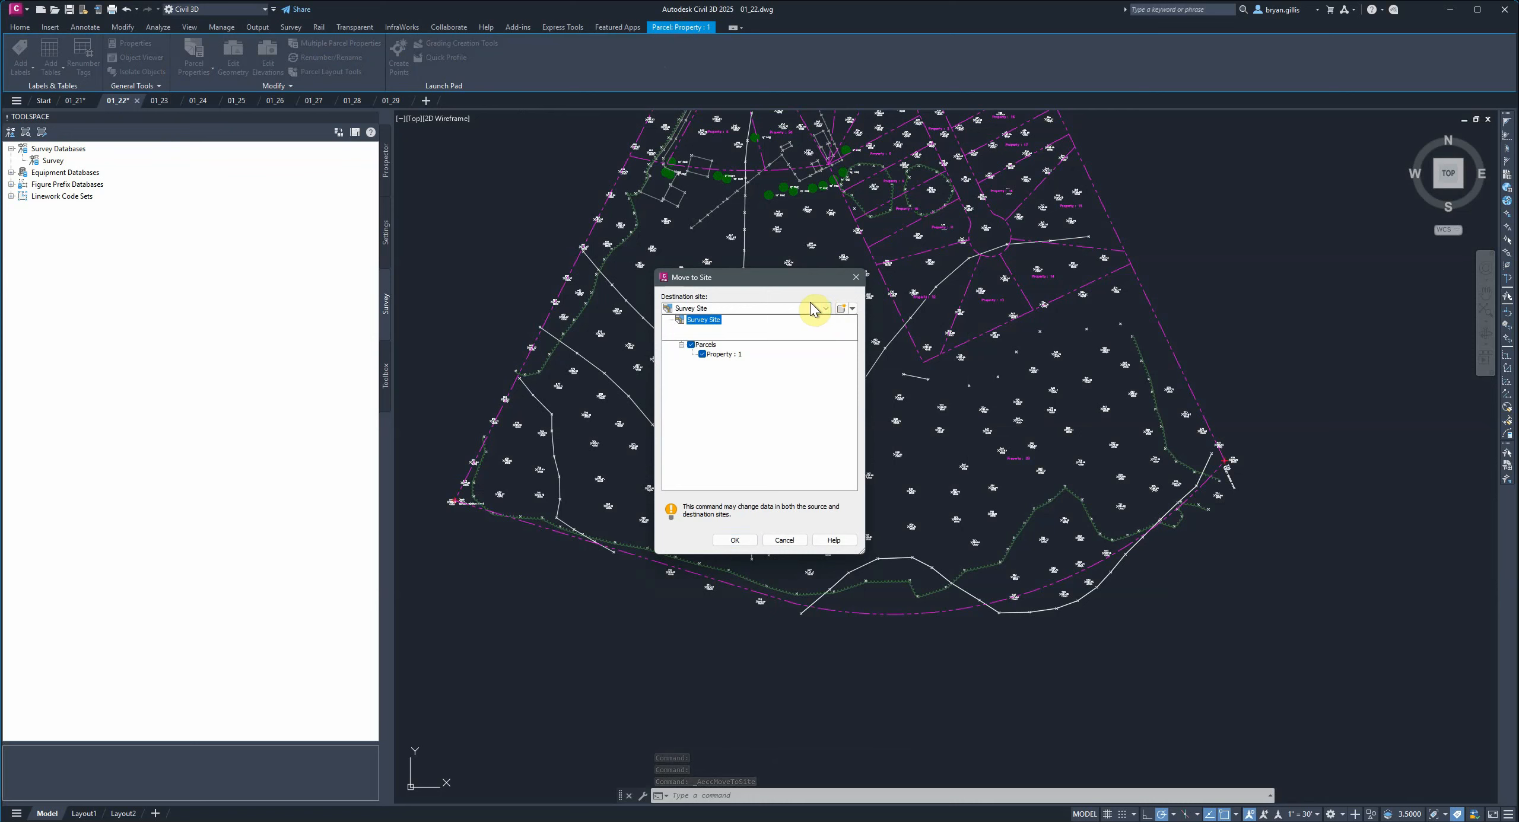
click(707, 321)
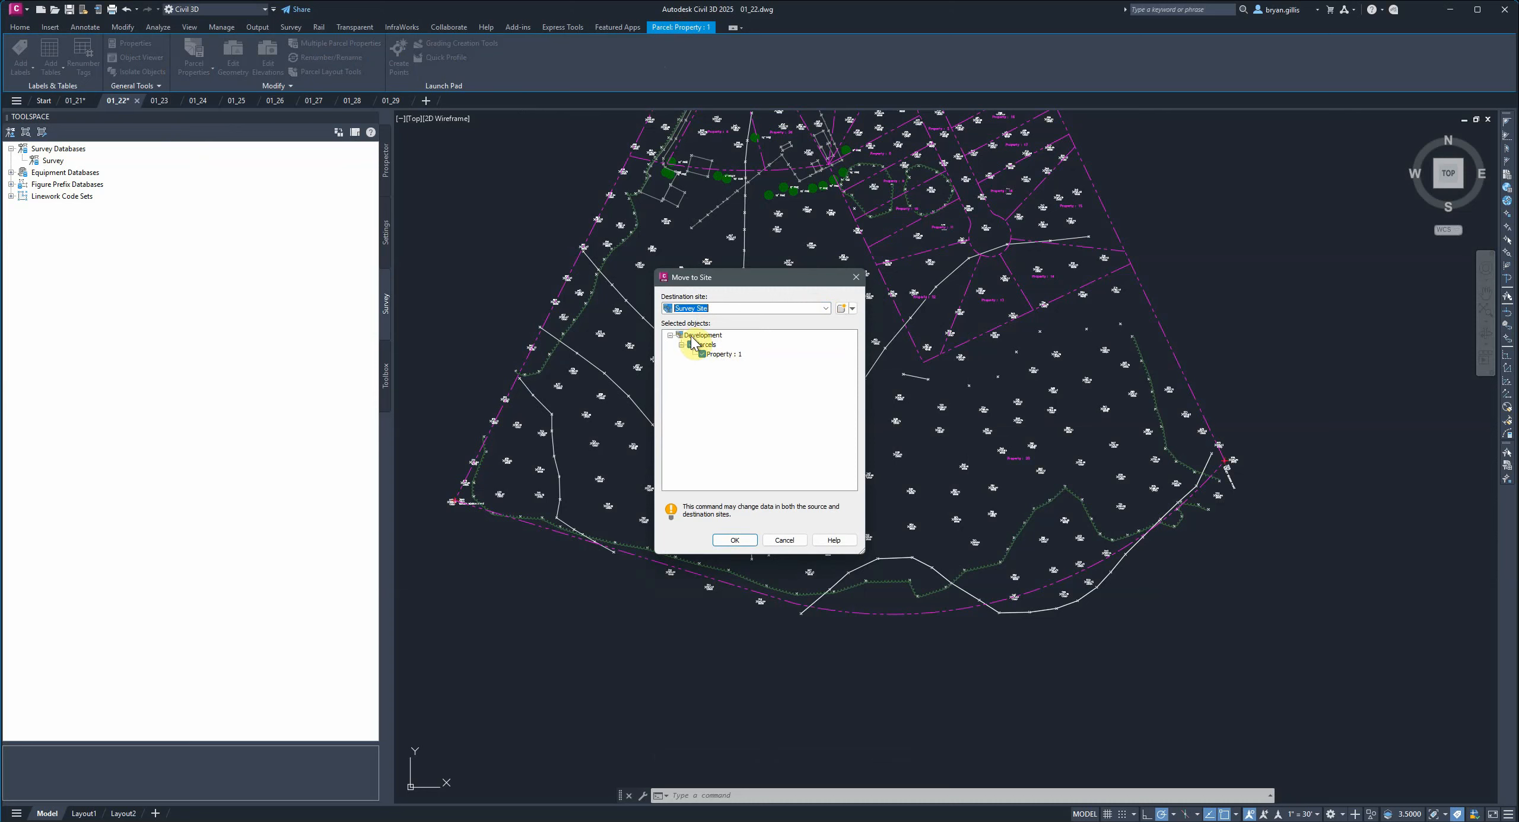
click(734, 540)
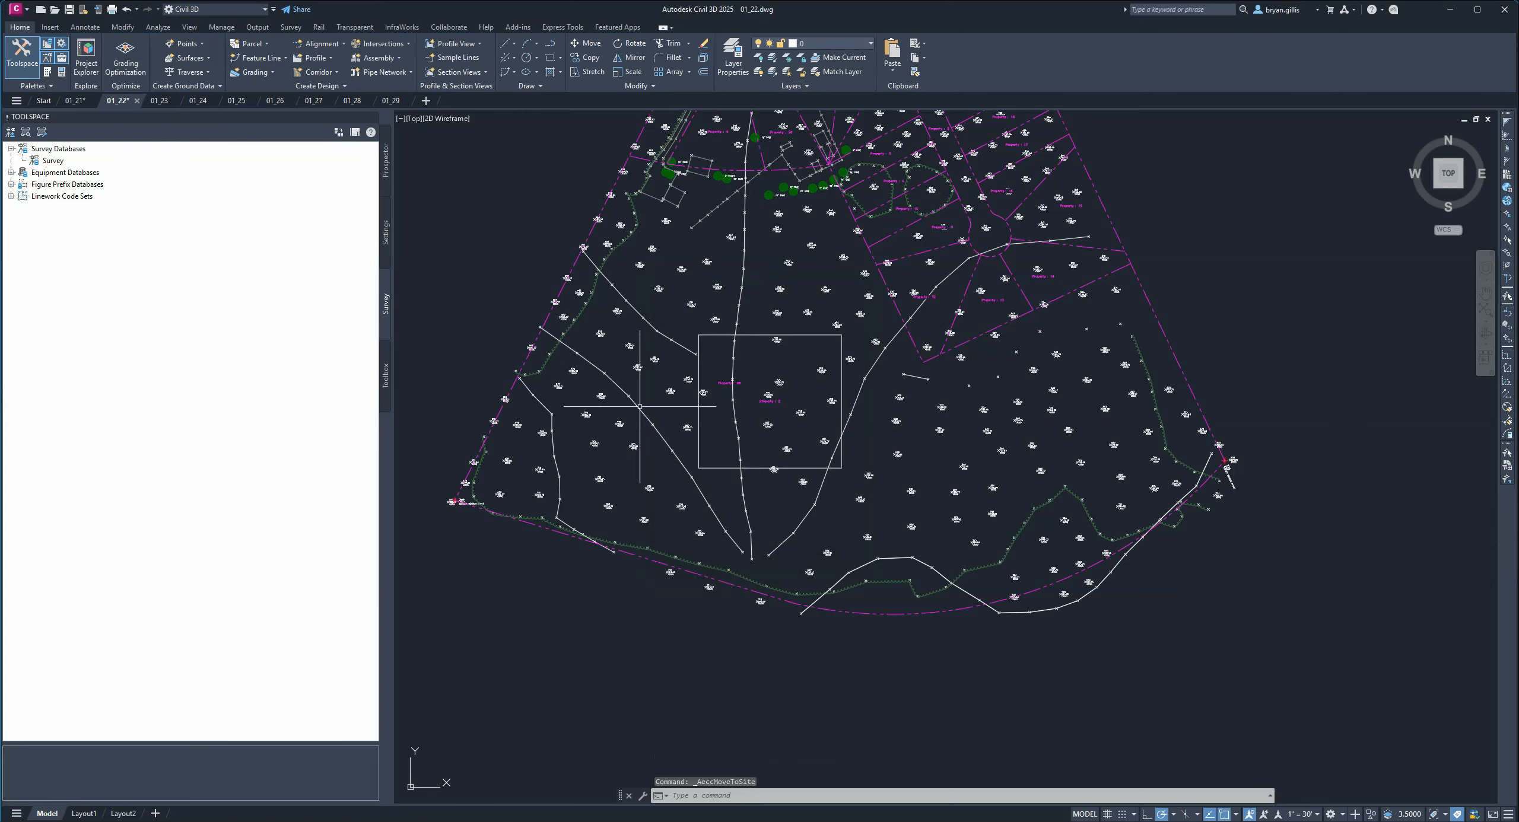
Examine the parcel labels inside the rectangular parcel.
scroll(771, 415, up, 5)
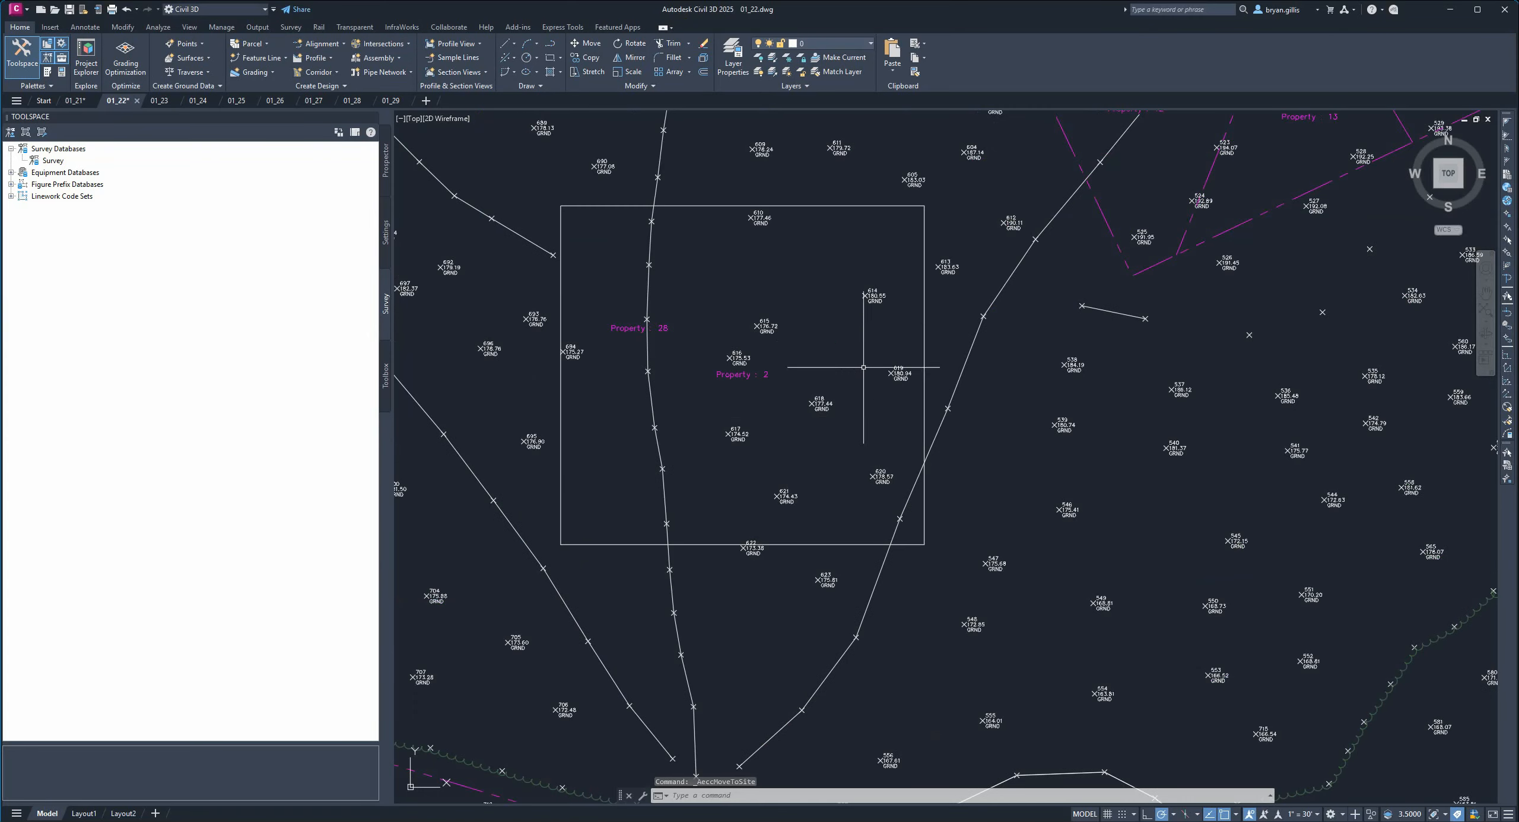
middle_drag(722, 326, 907, 313)
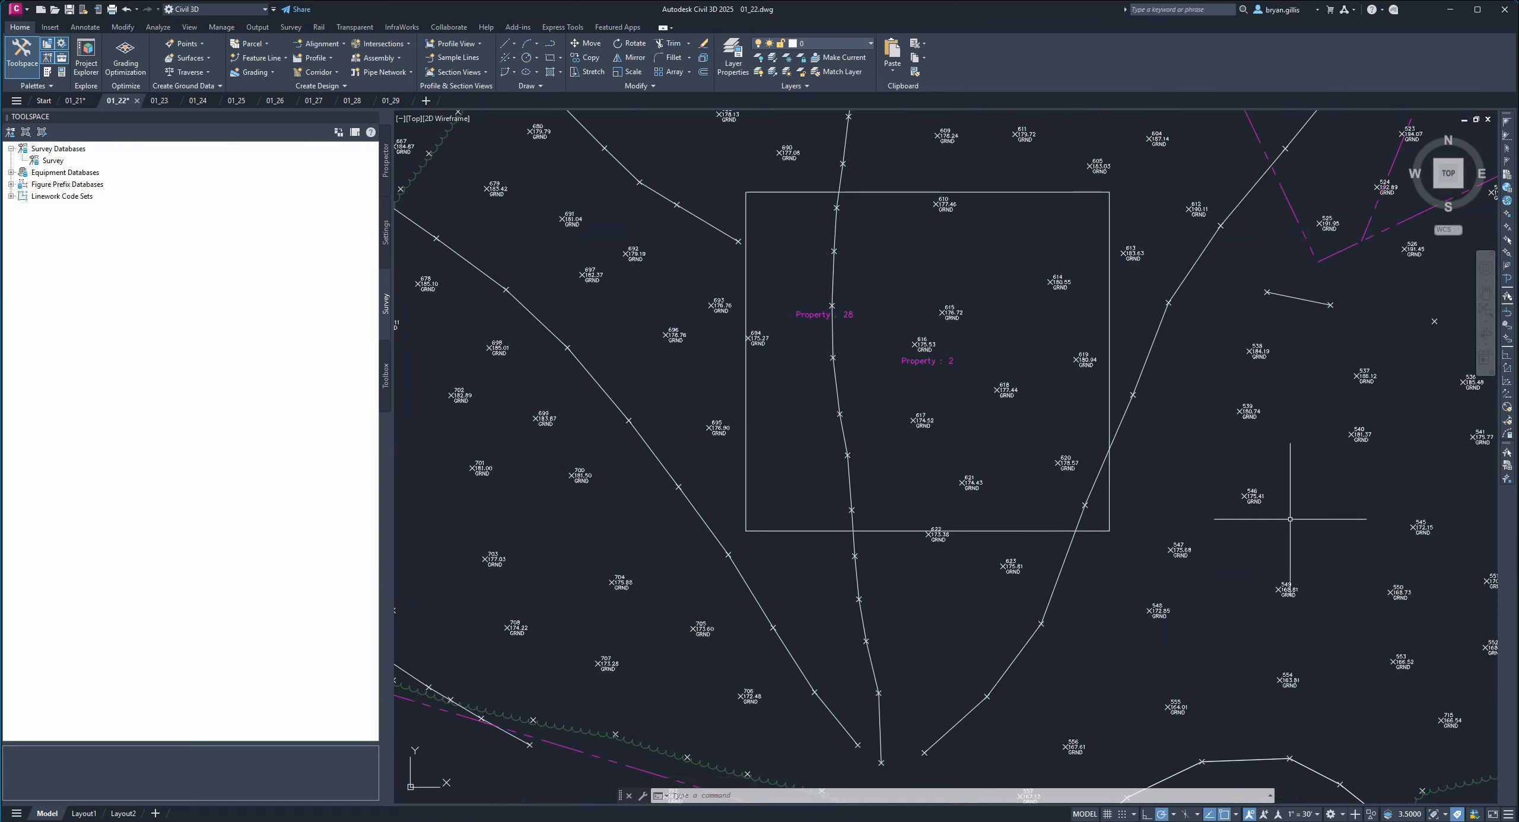
middle_drag(967, 375, 850, 411)
scroll(823, 414, down, 4)
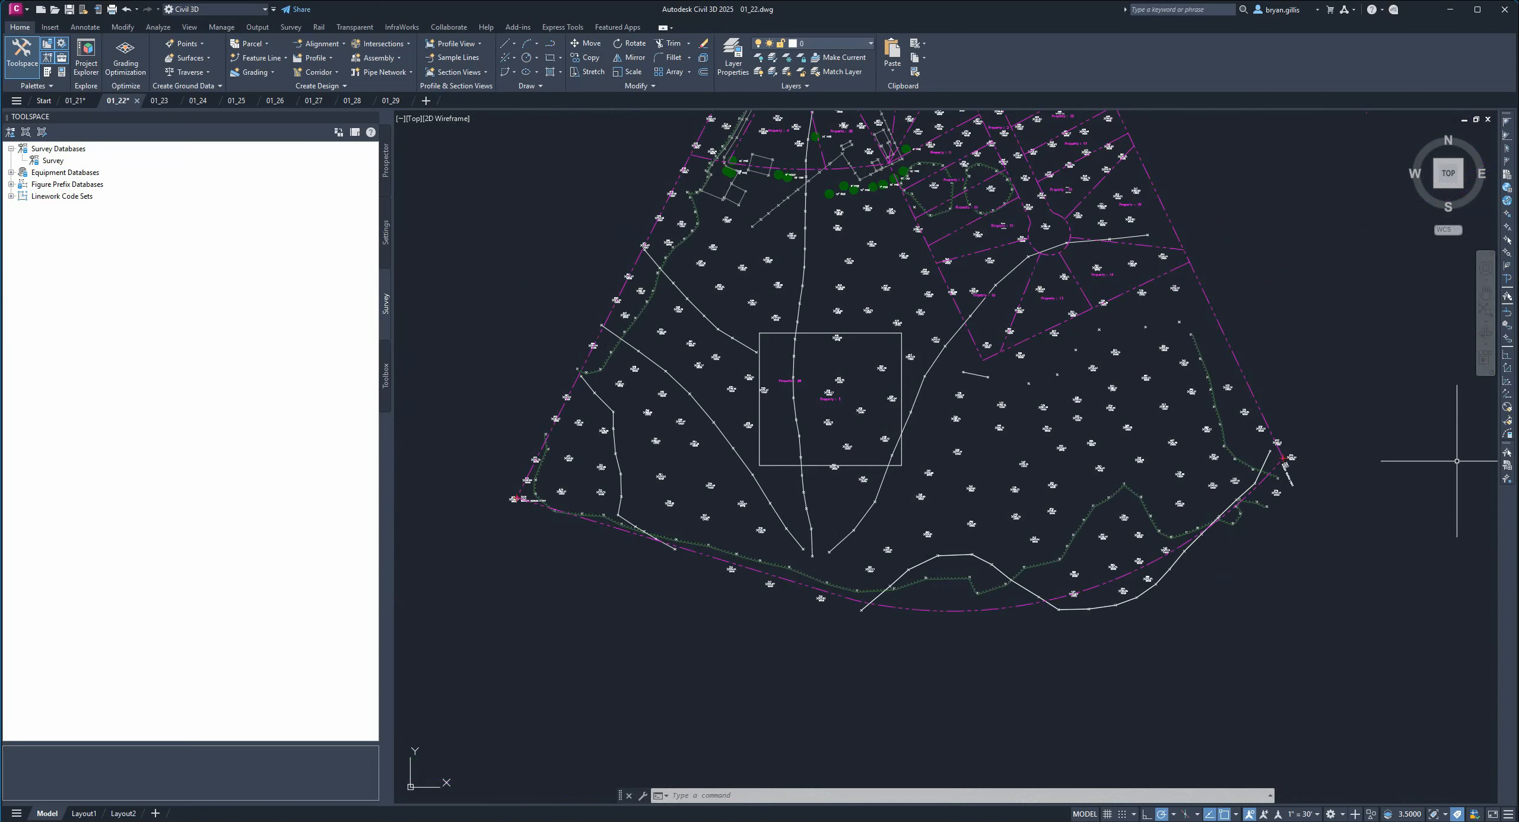
scroll(844, 388, up, 2)
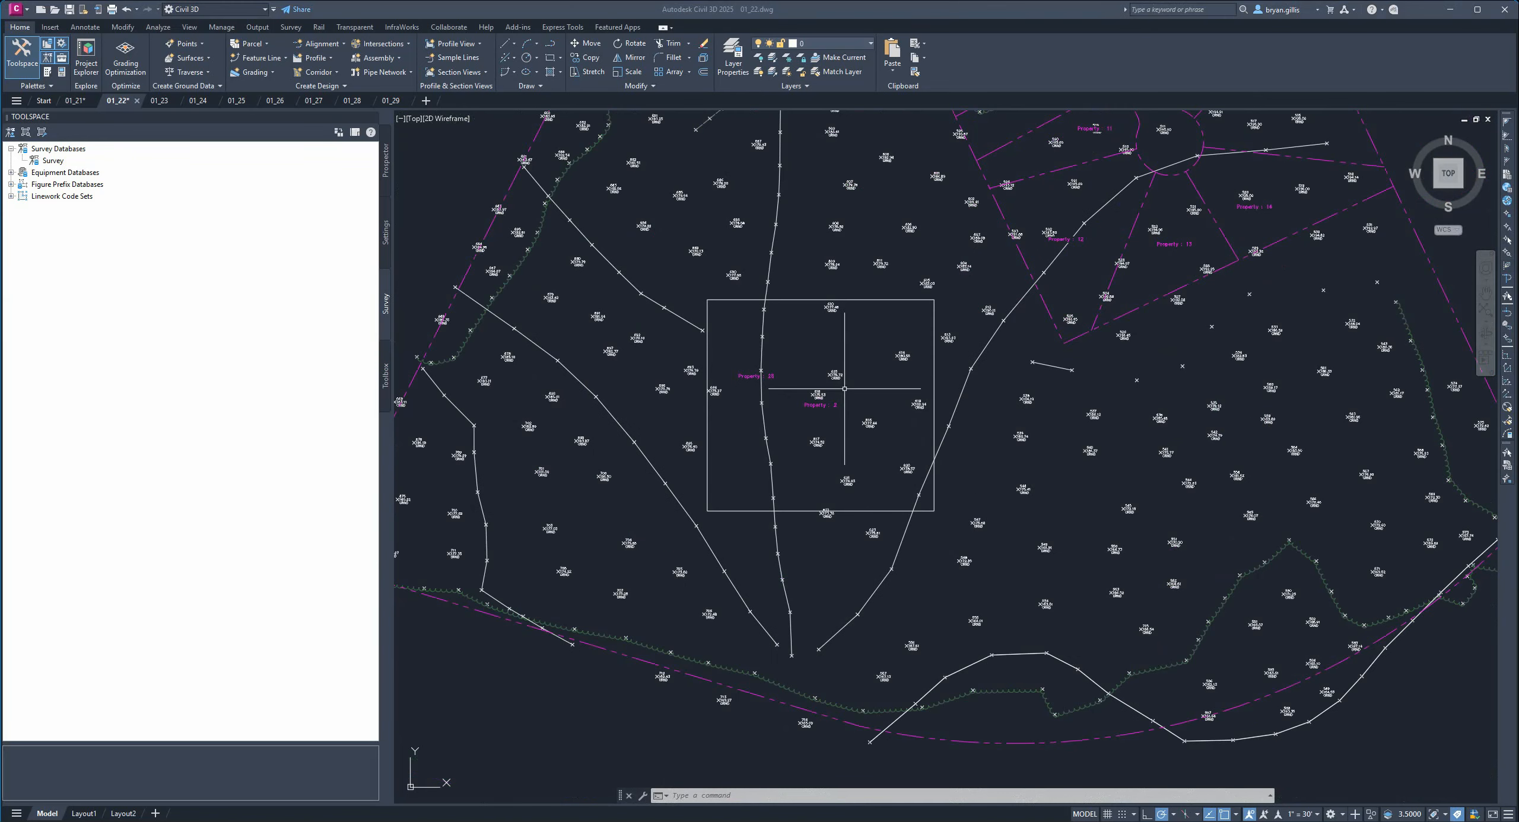
scroll(943, 376, down, 2)
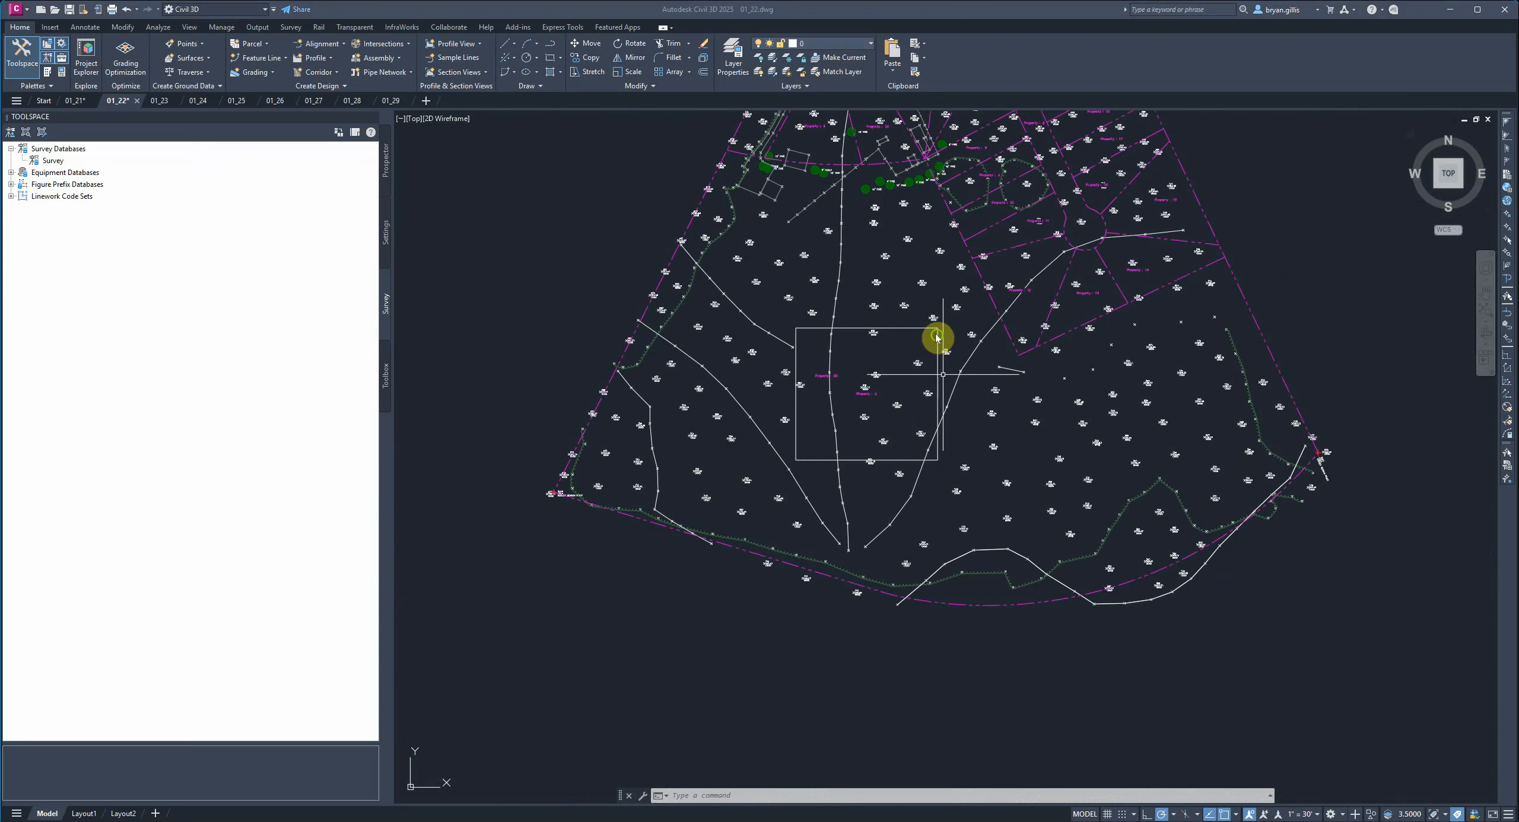
Move the rectangular parcel back to the Development site.
click(866, 393)
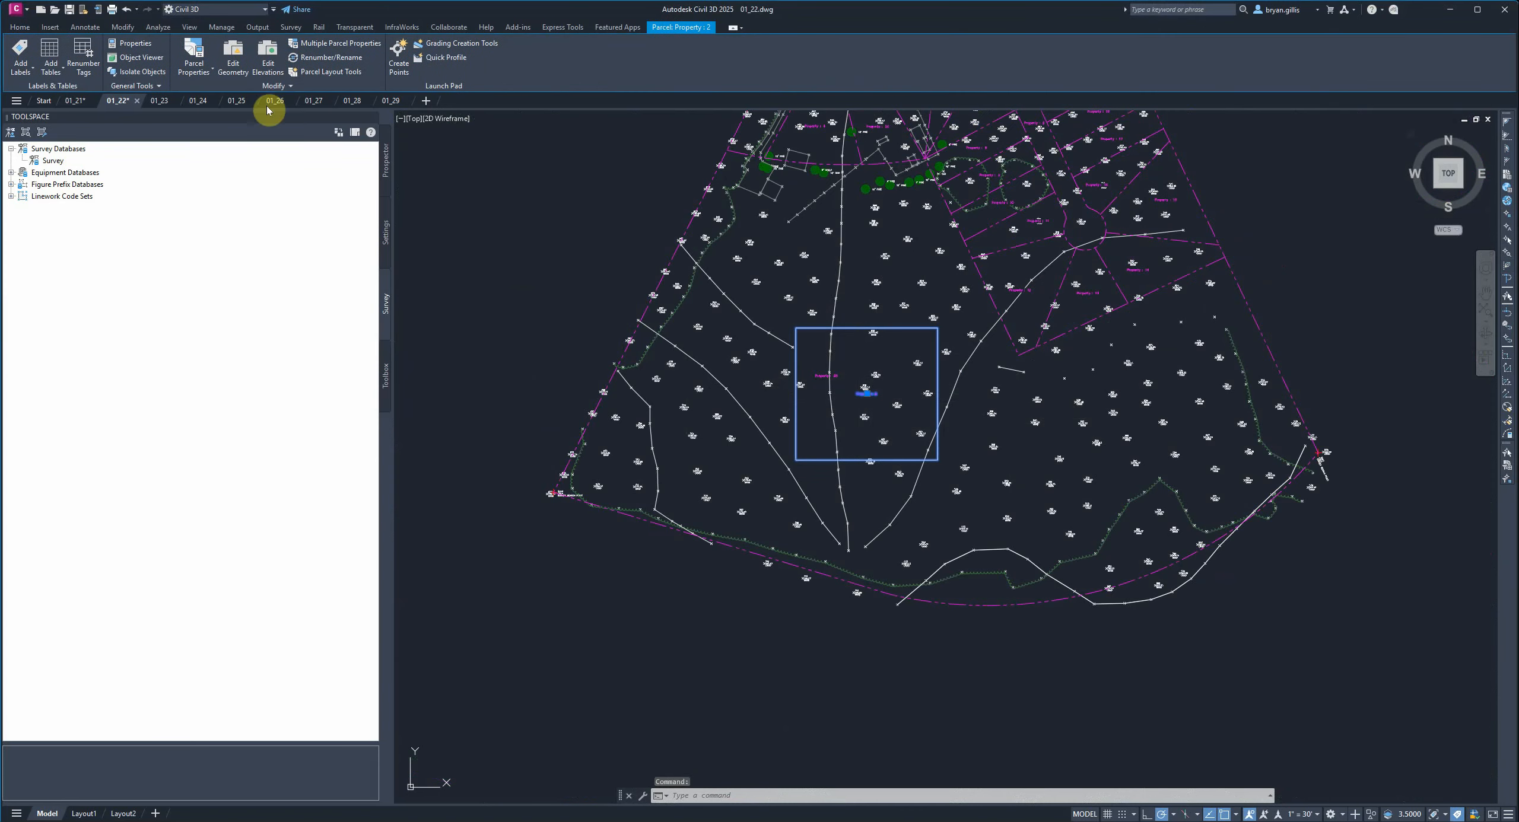
click(275, 86)
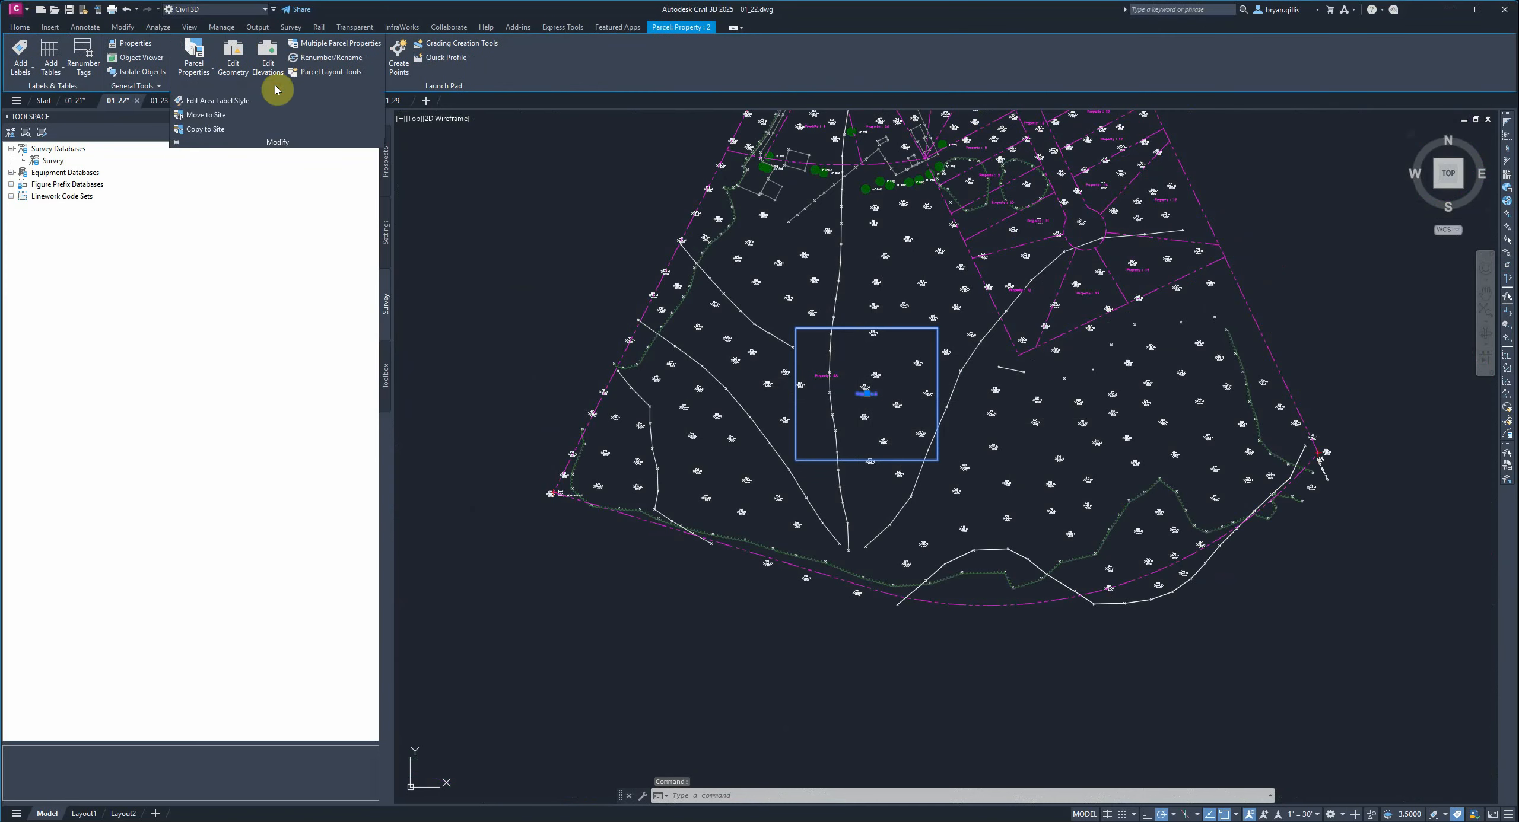
click(221, 117)
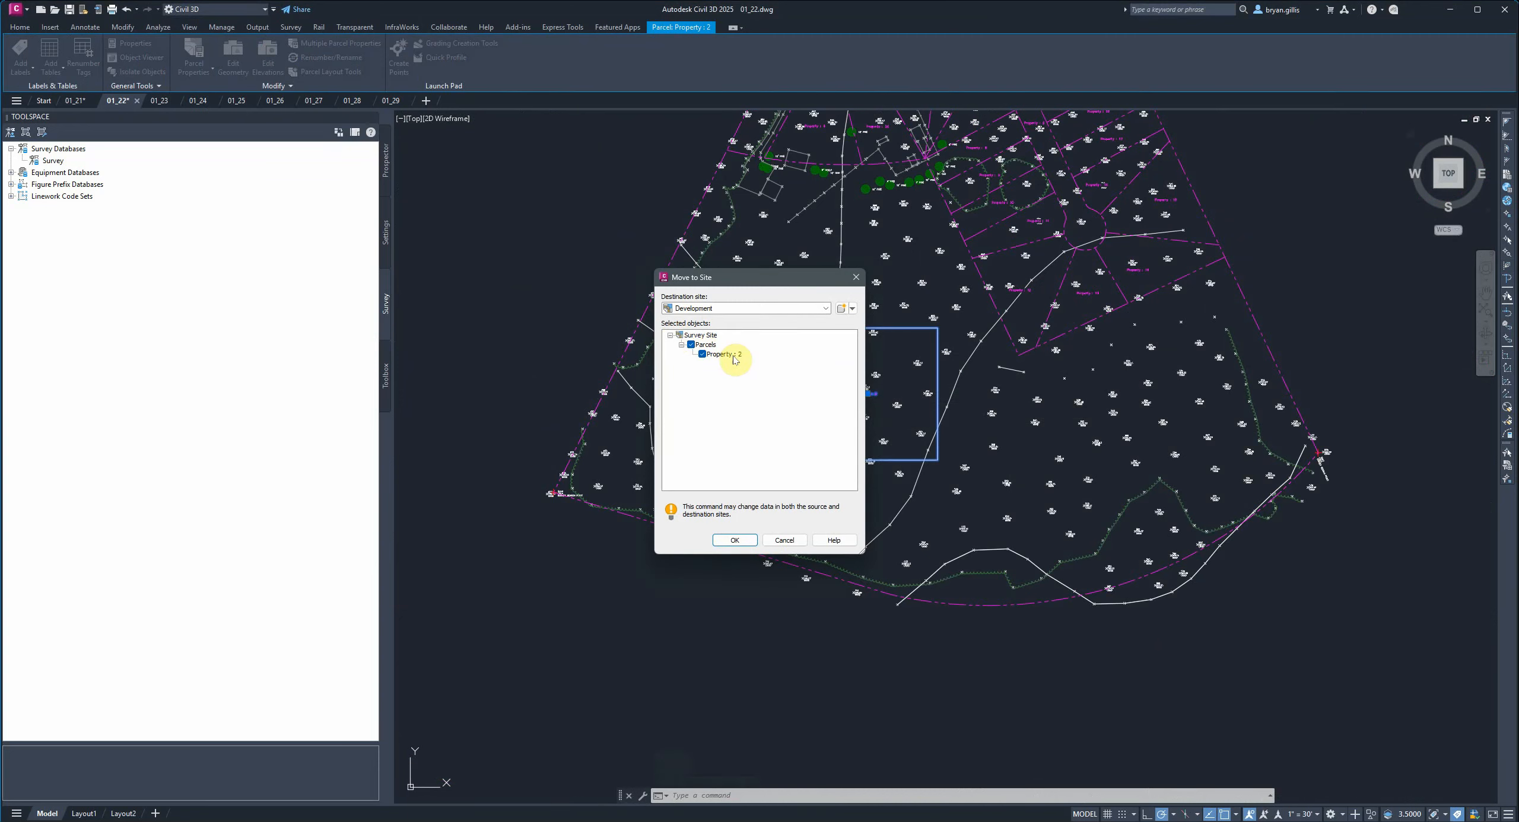
click(728, 541)
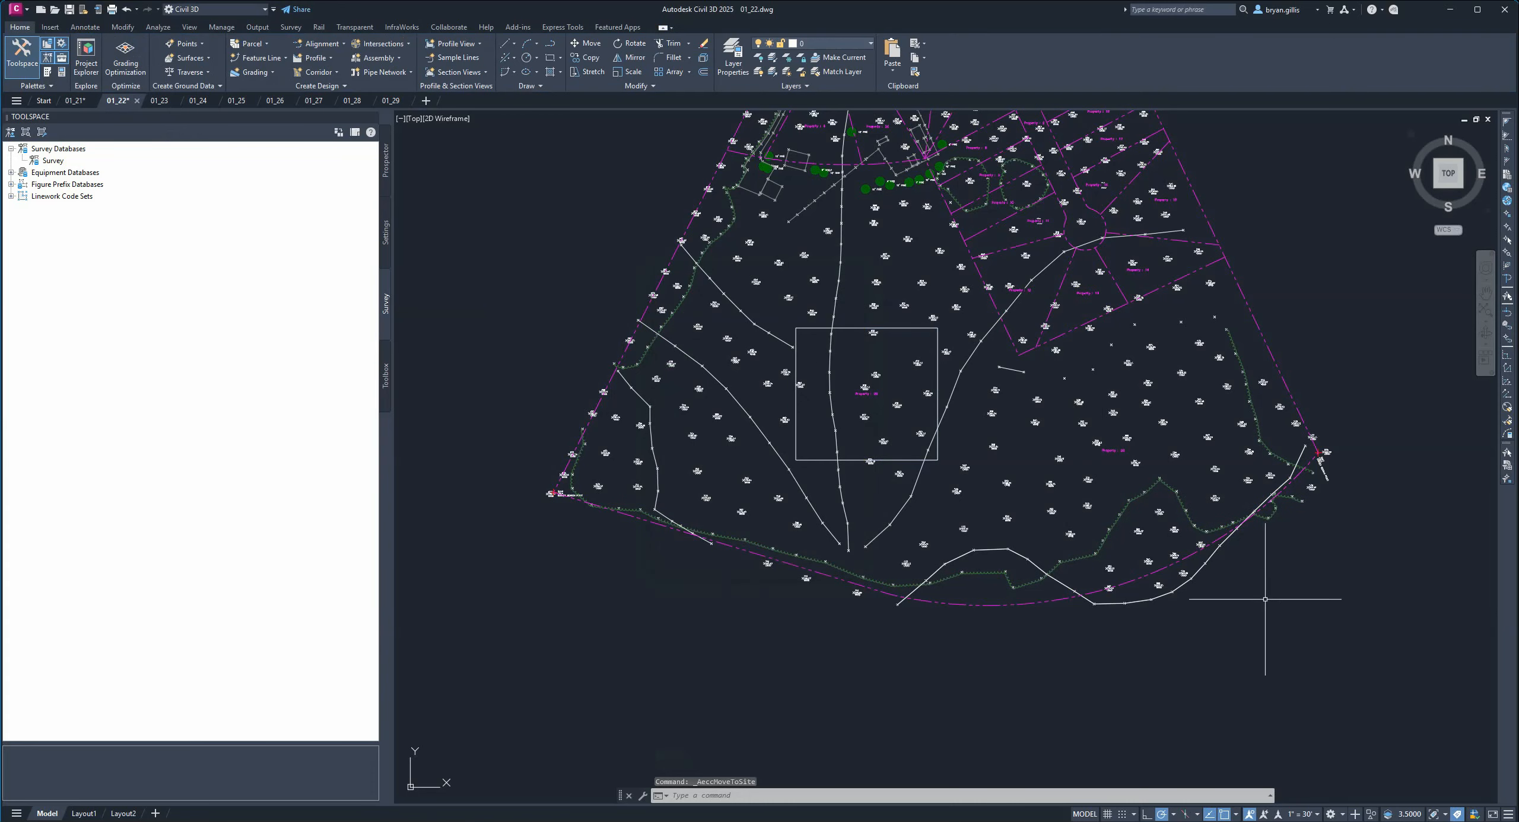
Zoom in to examine the parcel label inside the rectangle.
scroll(860, 411, up, 4)
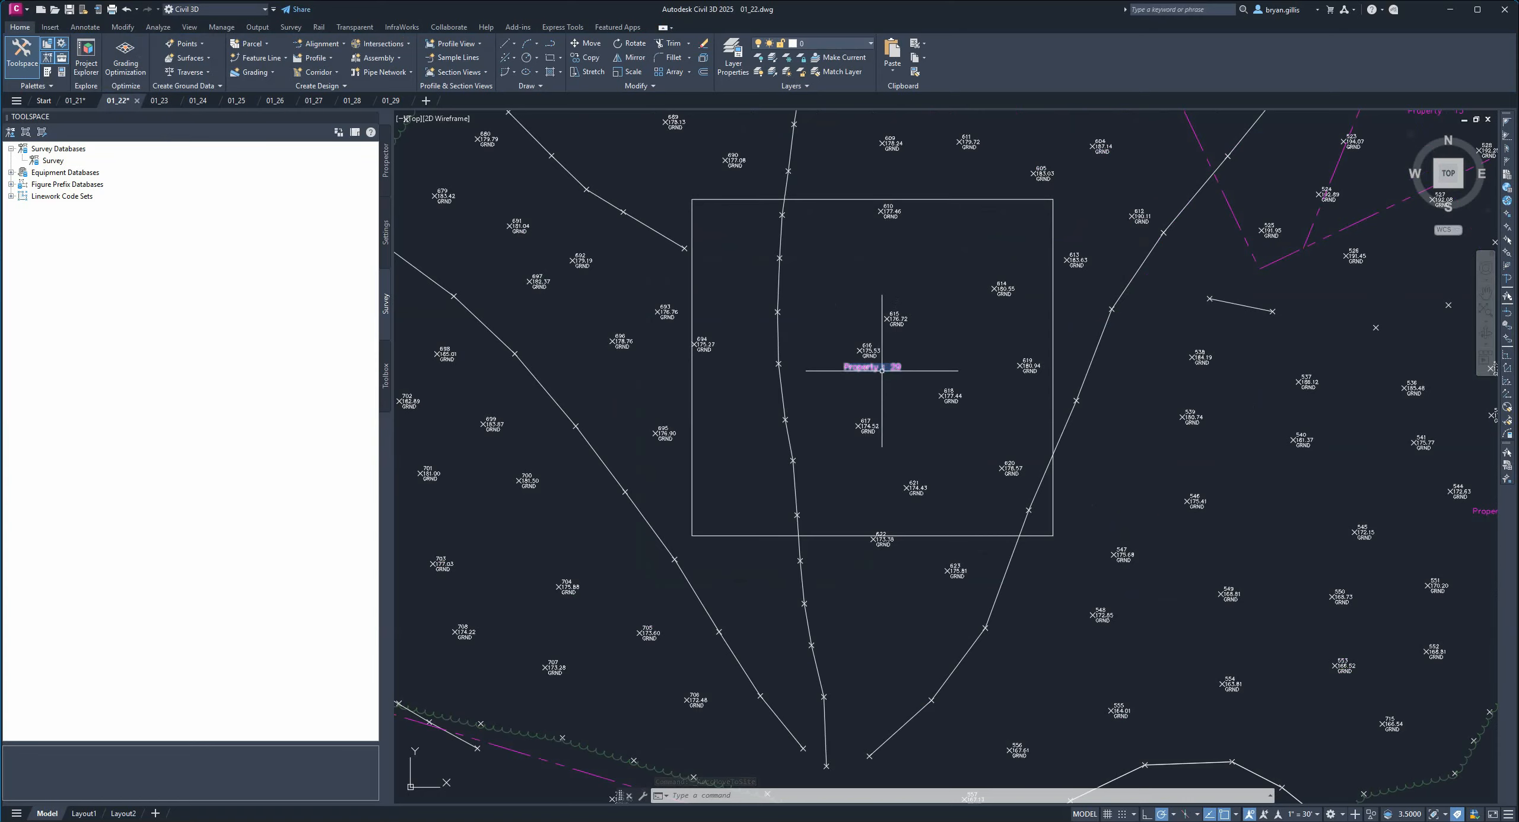
scroll(882, 370, down, 5)
scroll(1207, 452, up, 7)
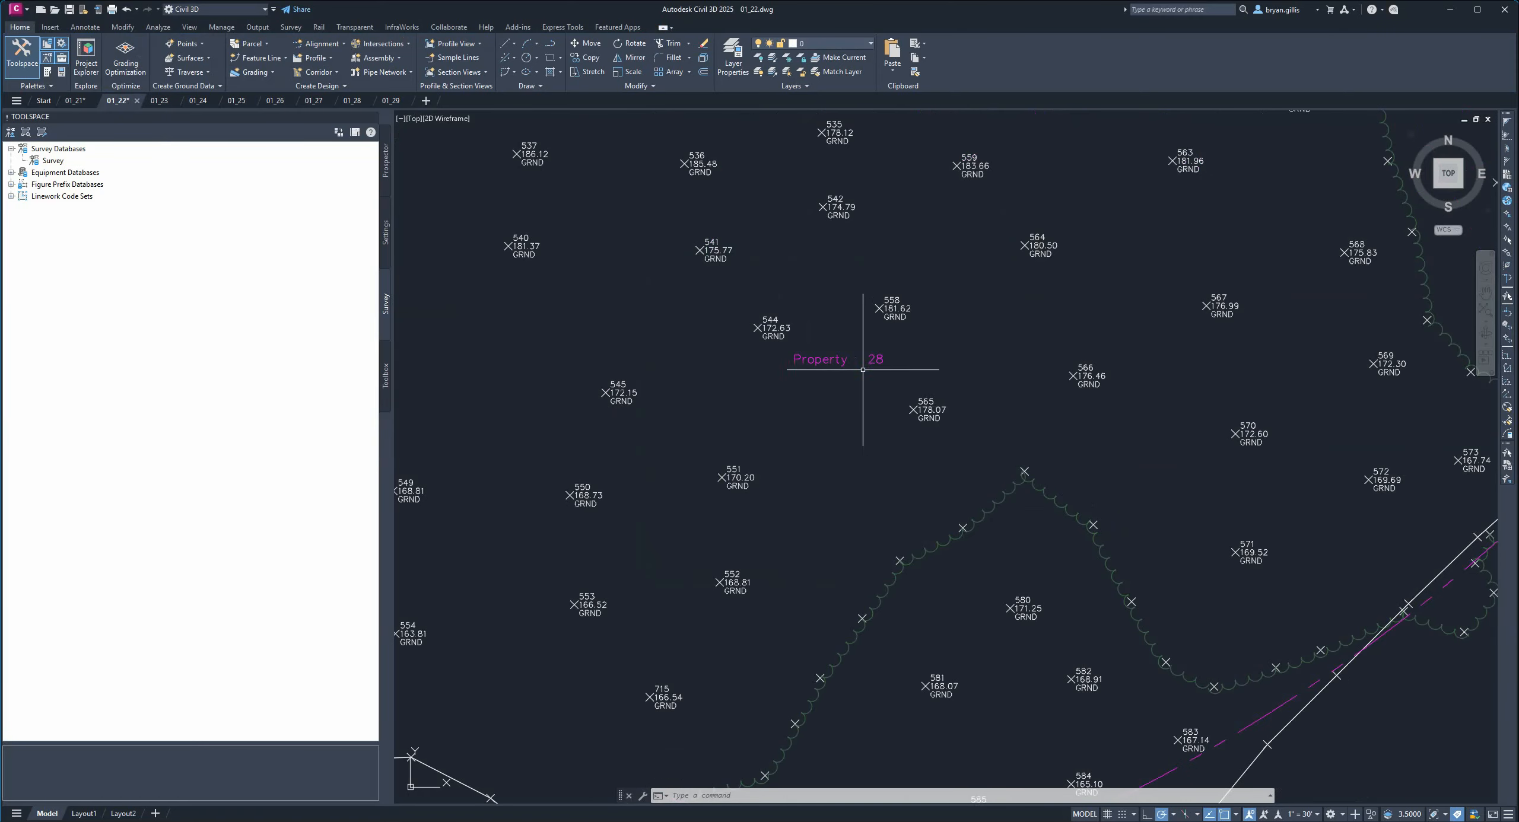
scroll(896, 381, down, 5)
mouse_move(744, 352)
middle_down()
mouse_move(994, 503)
mouse_move(971, 539)
middle_up()
middle_drag(873, 432, 903, 457)
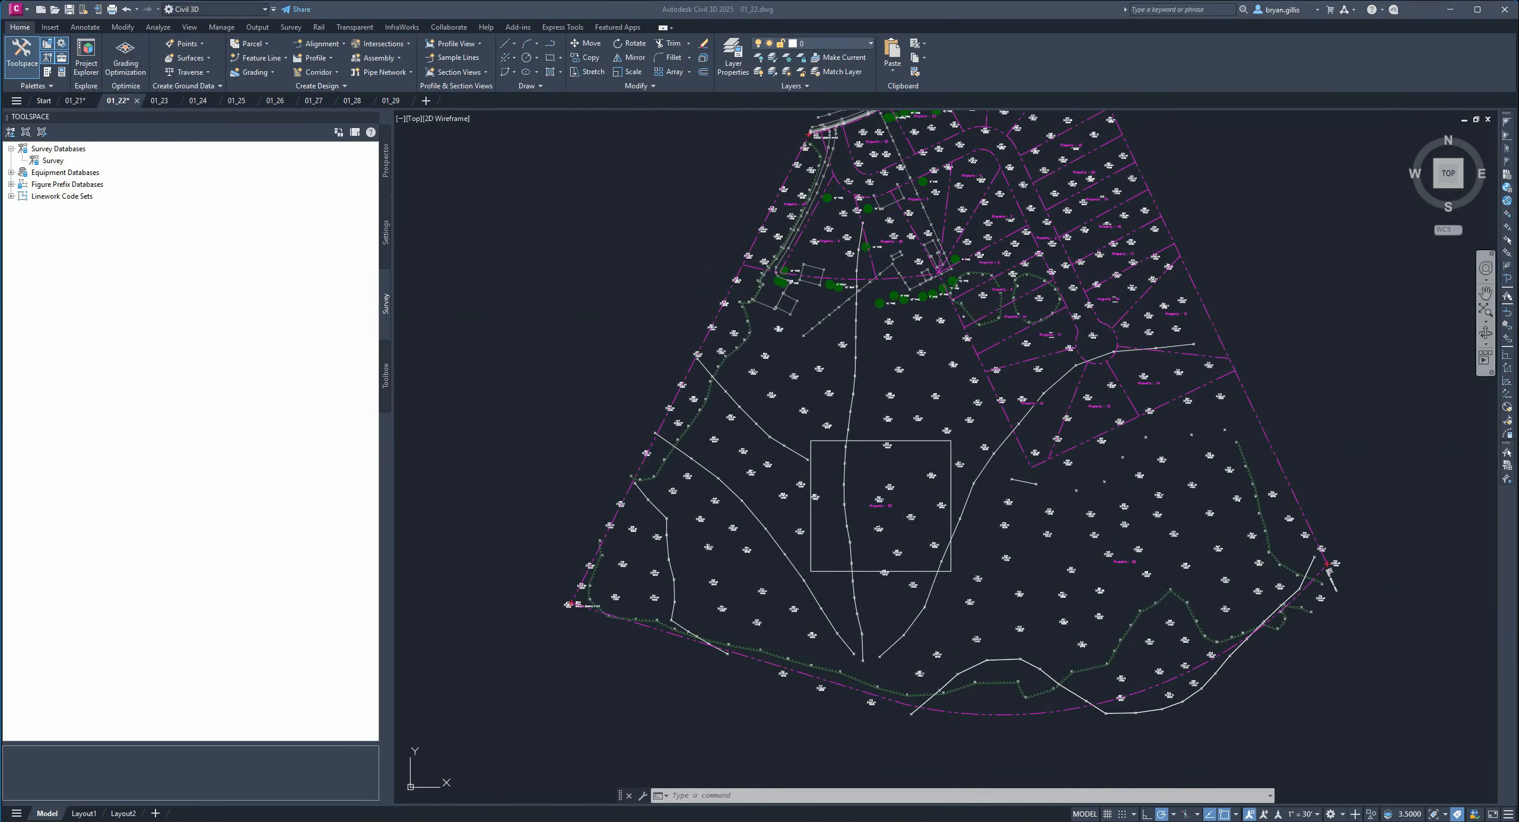
Select the large surrounding parcels one after another to examine their boundaries.
click(1125, 552)
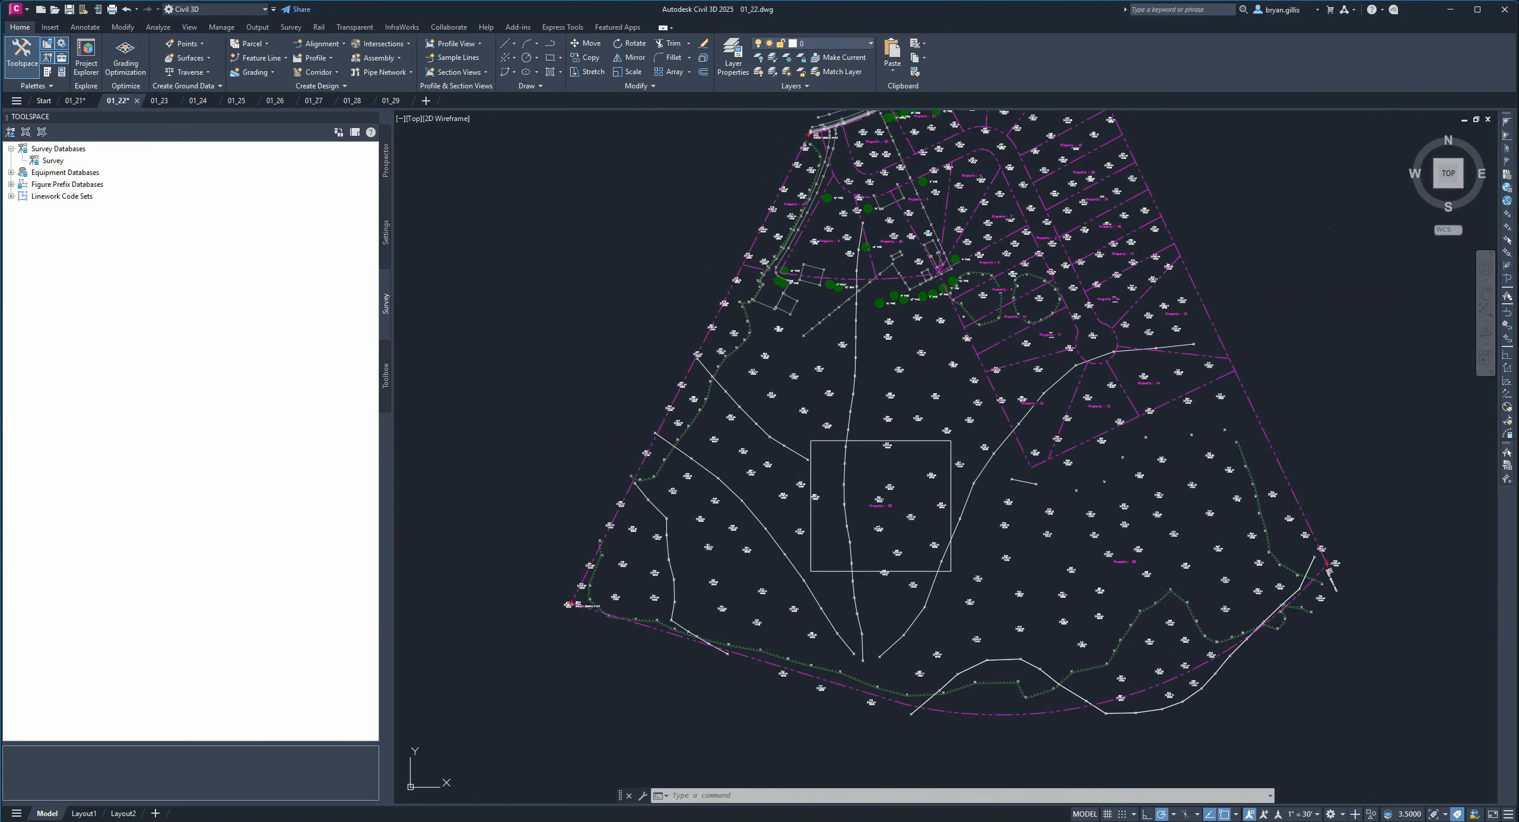
click(1124, 562)
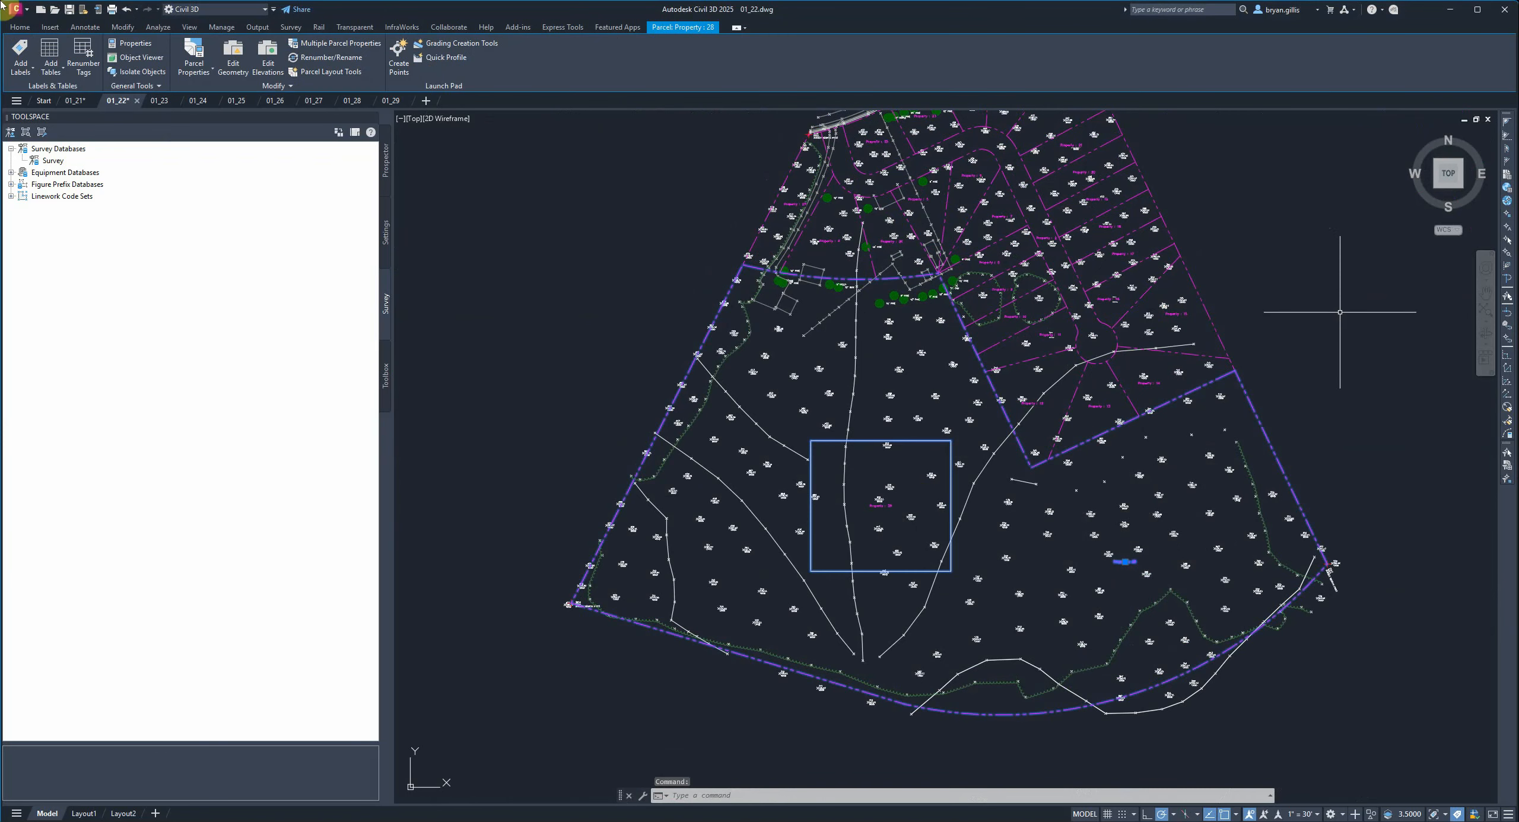
click(1238, 373)
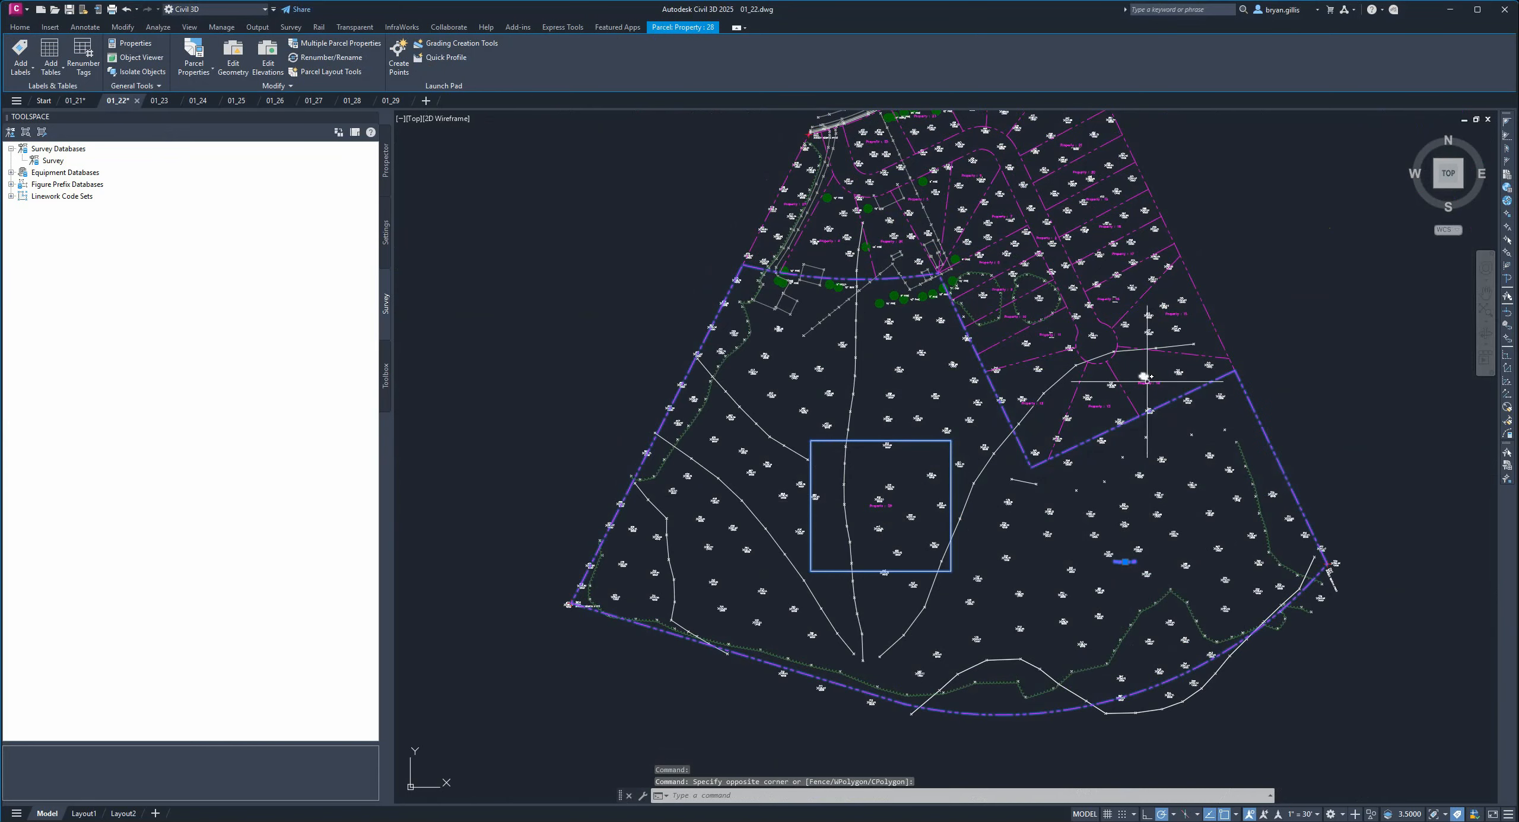
click(1148, 381)
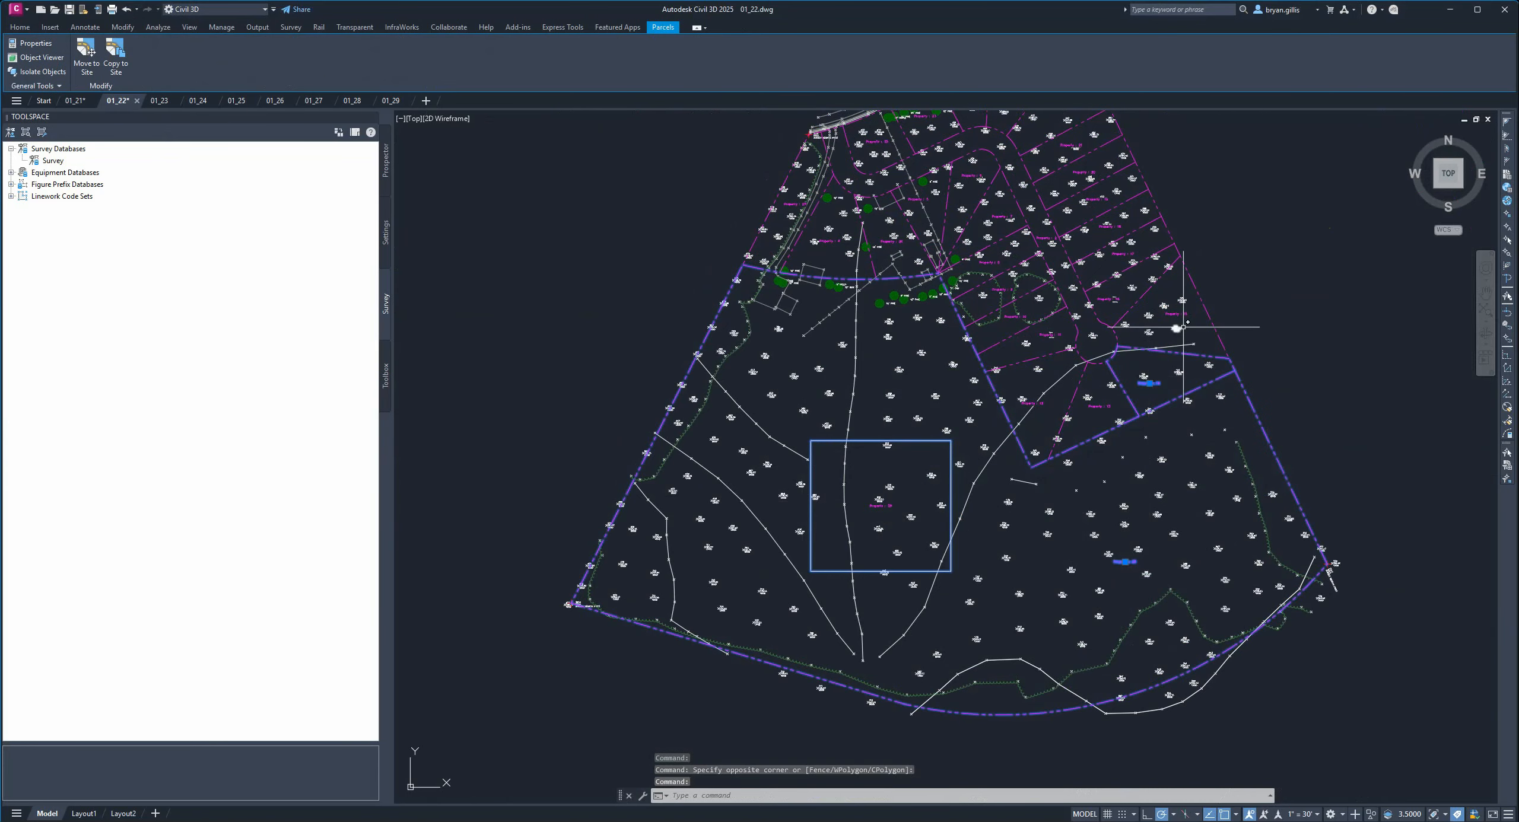
click(1184, 315)
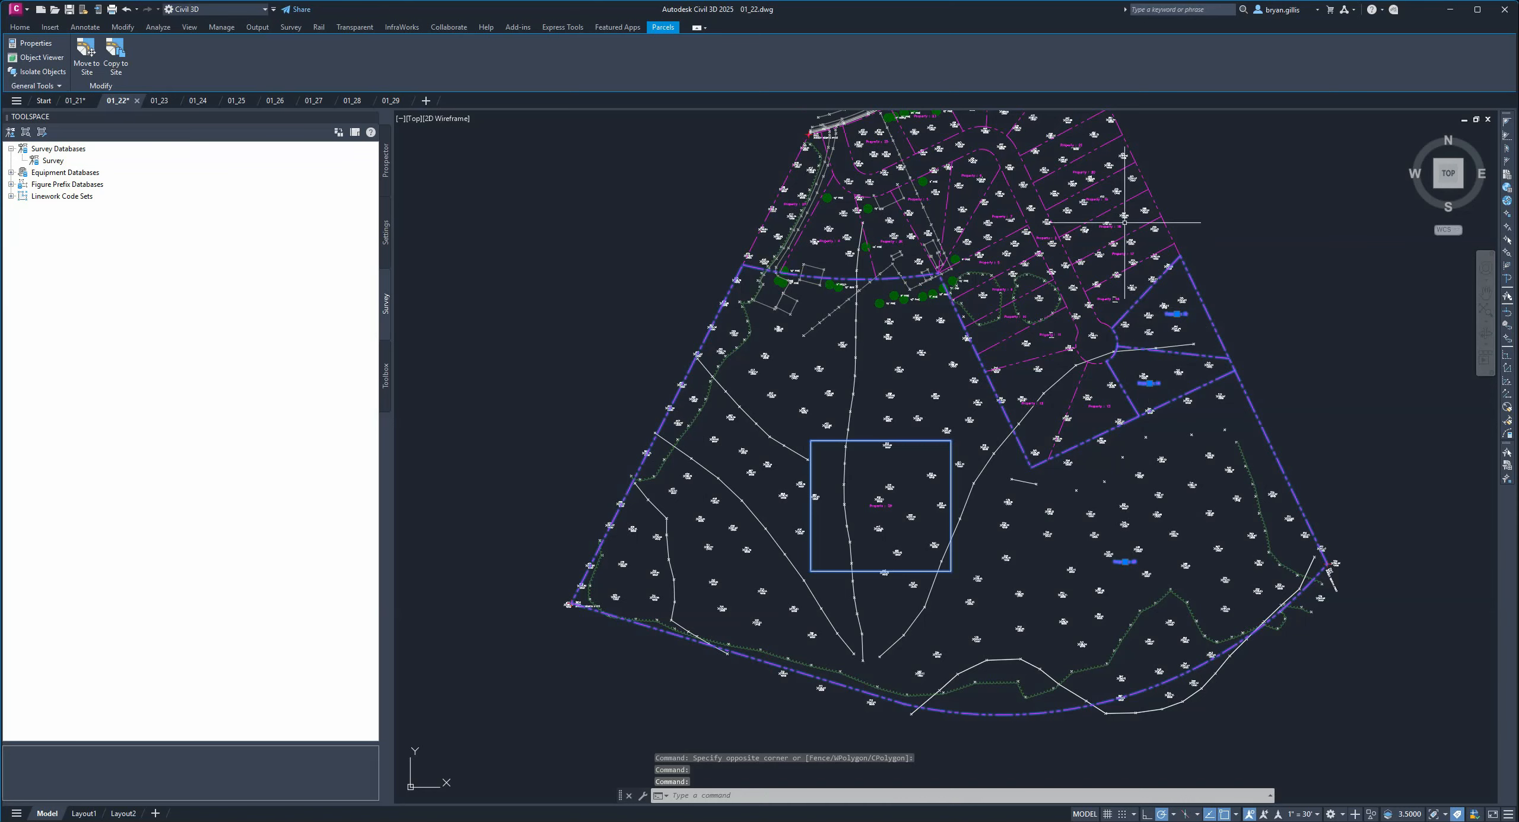
key(Escape)
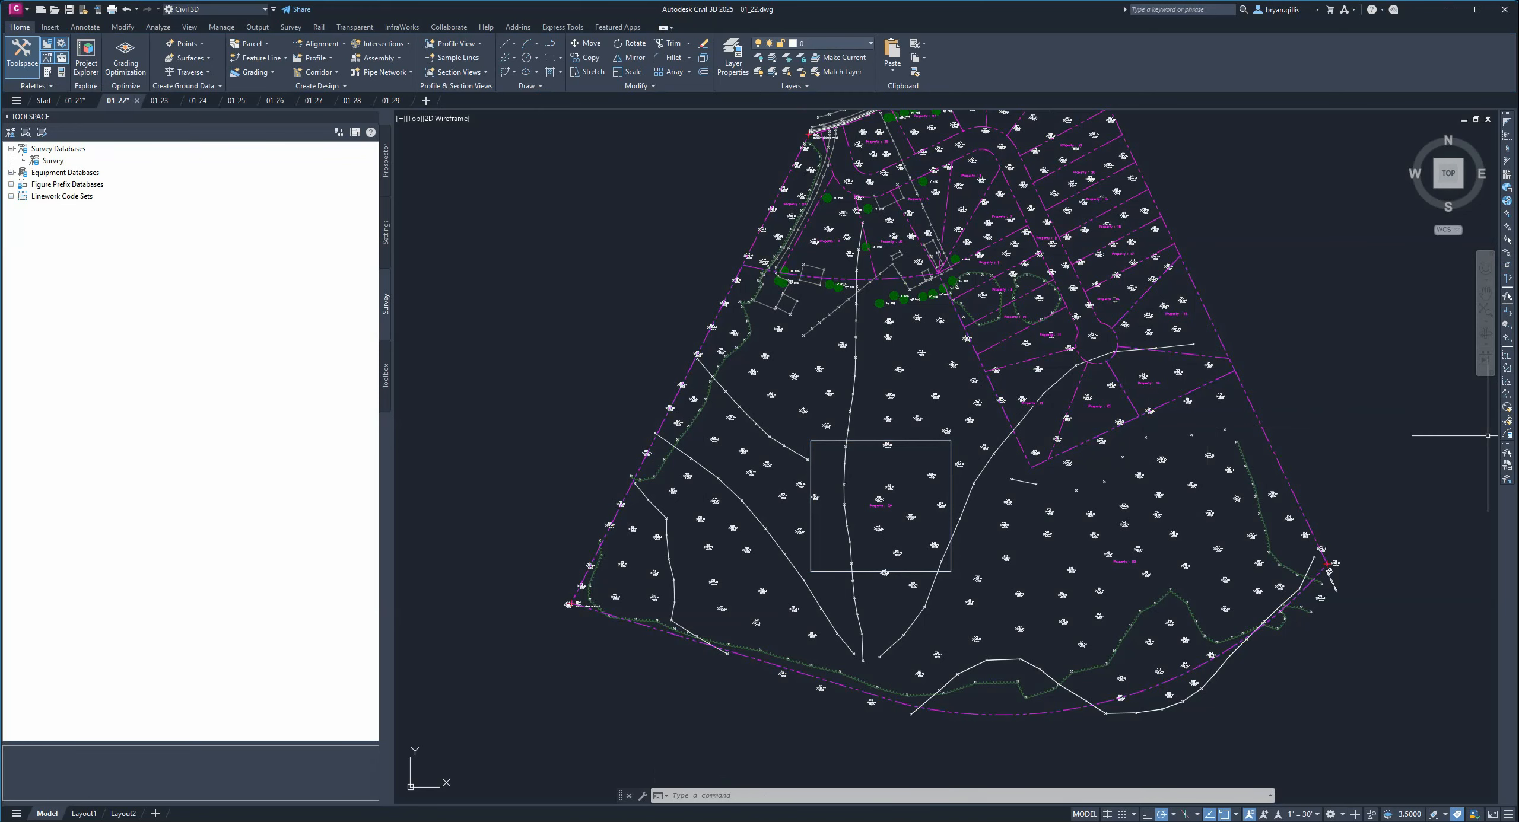
In drawing 01_23, add clockwise multiple-segment labels around Property 13.
key(ctrl+Tab)
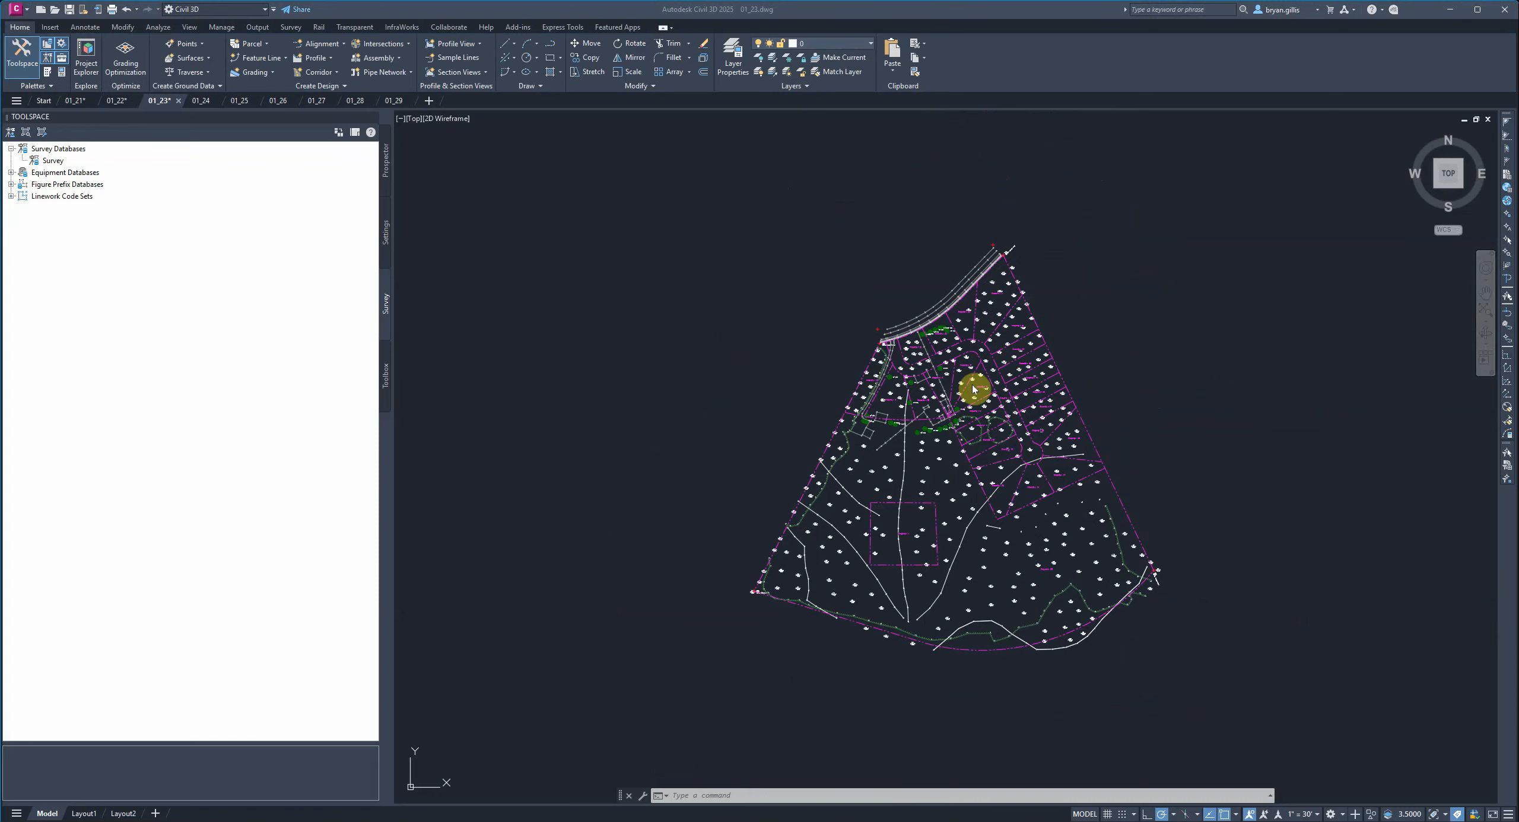
scroll(962, 486, up, 2)
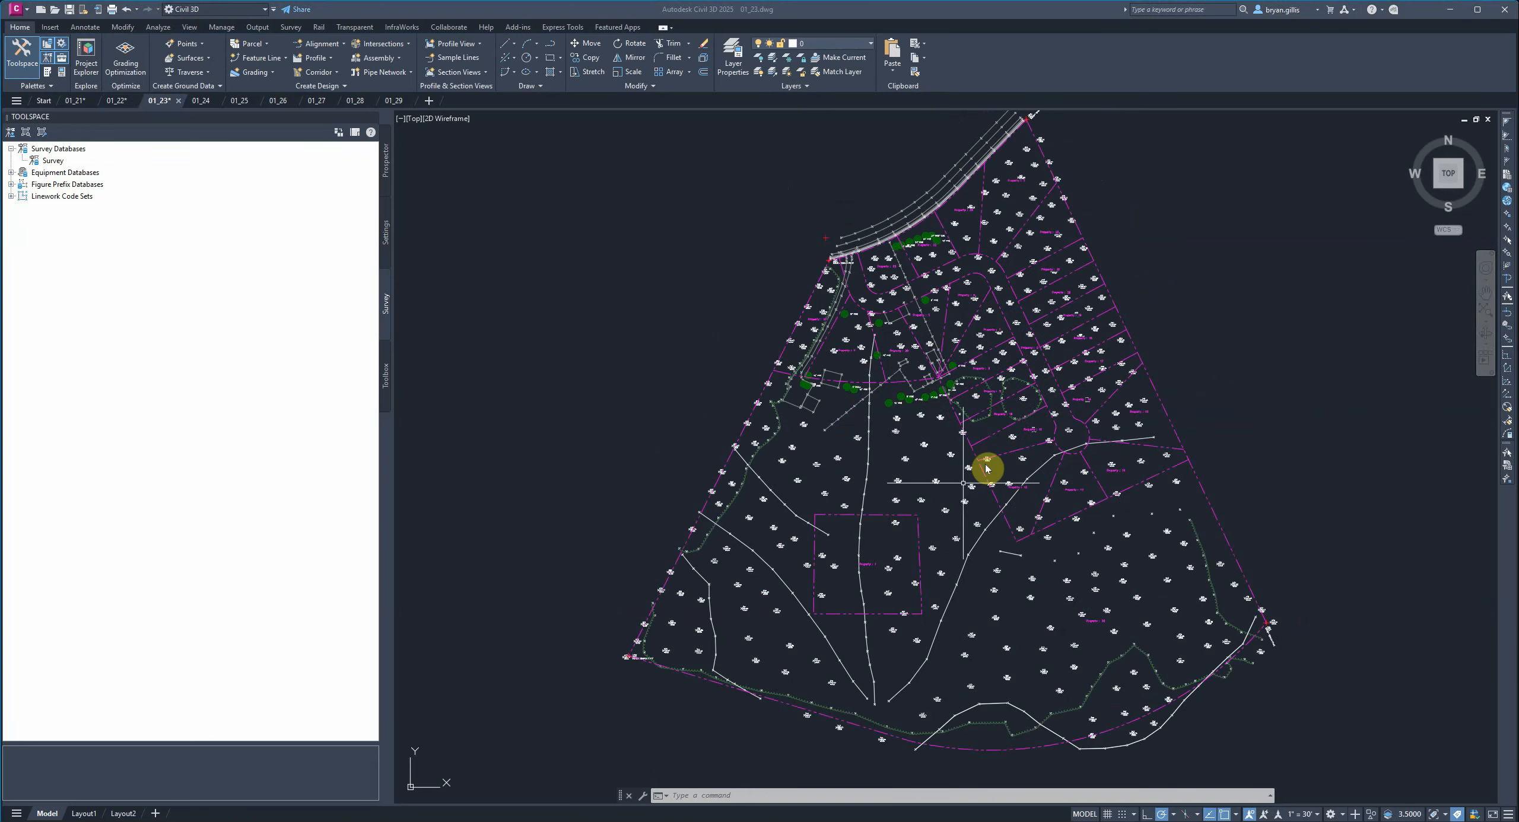
click(987, 467)
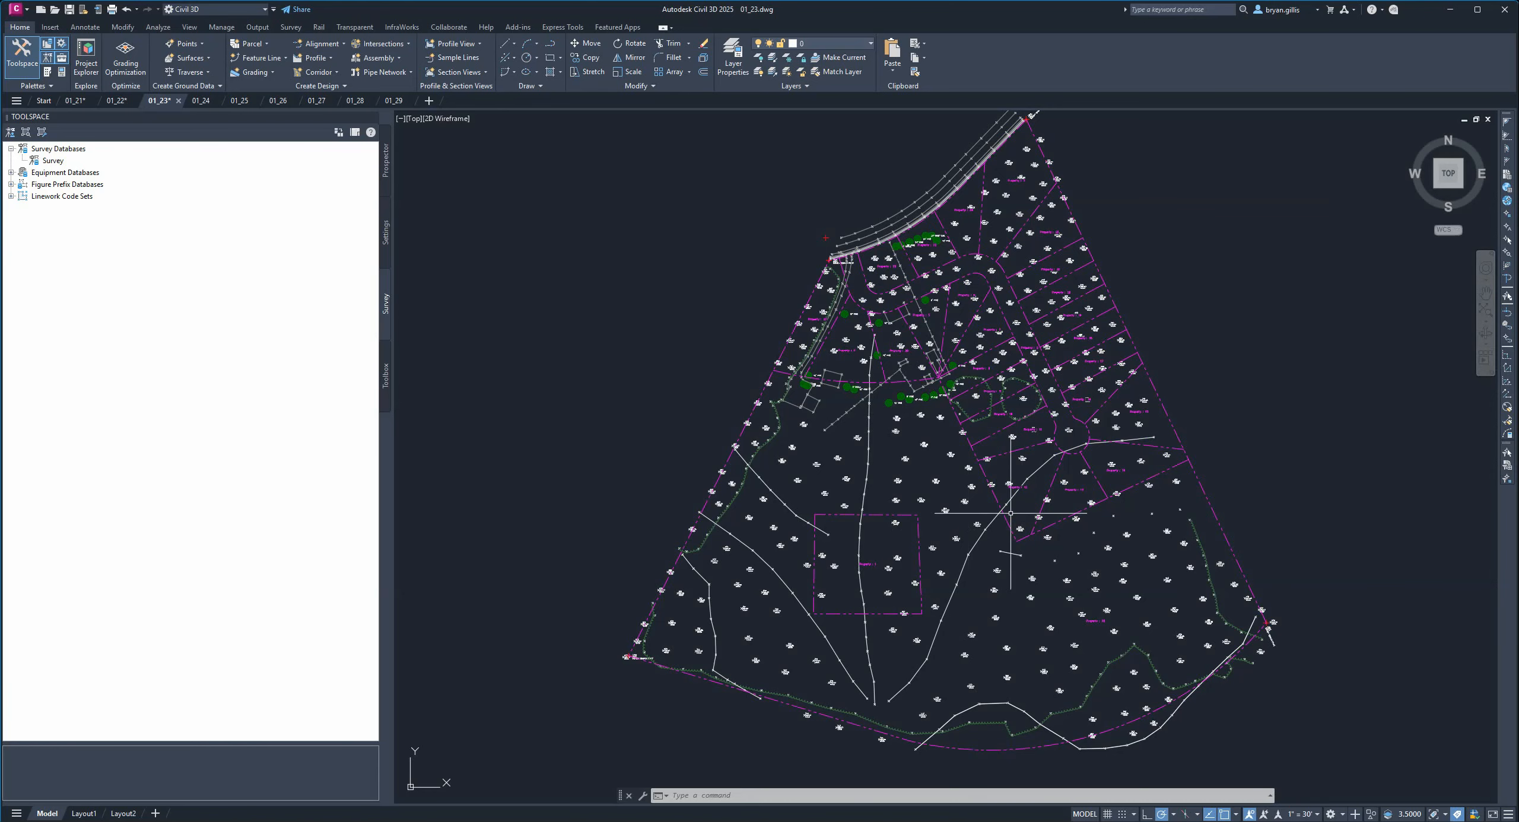
scroll(1068, 492, up, 6)
scroll(1128, 483, up, 4)
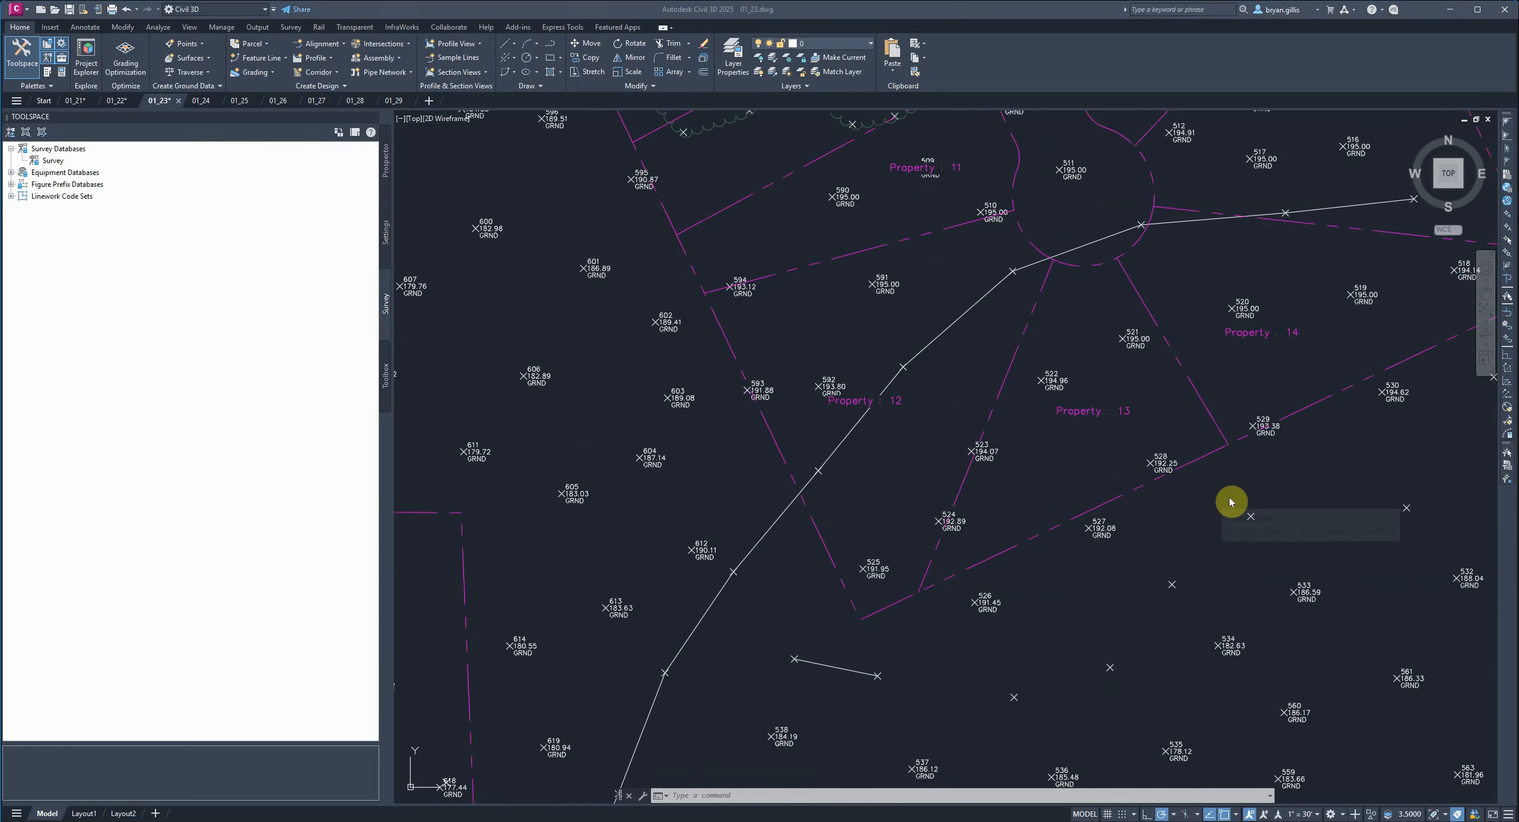
click(1096, 413)
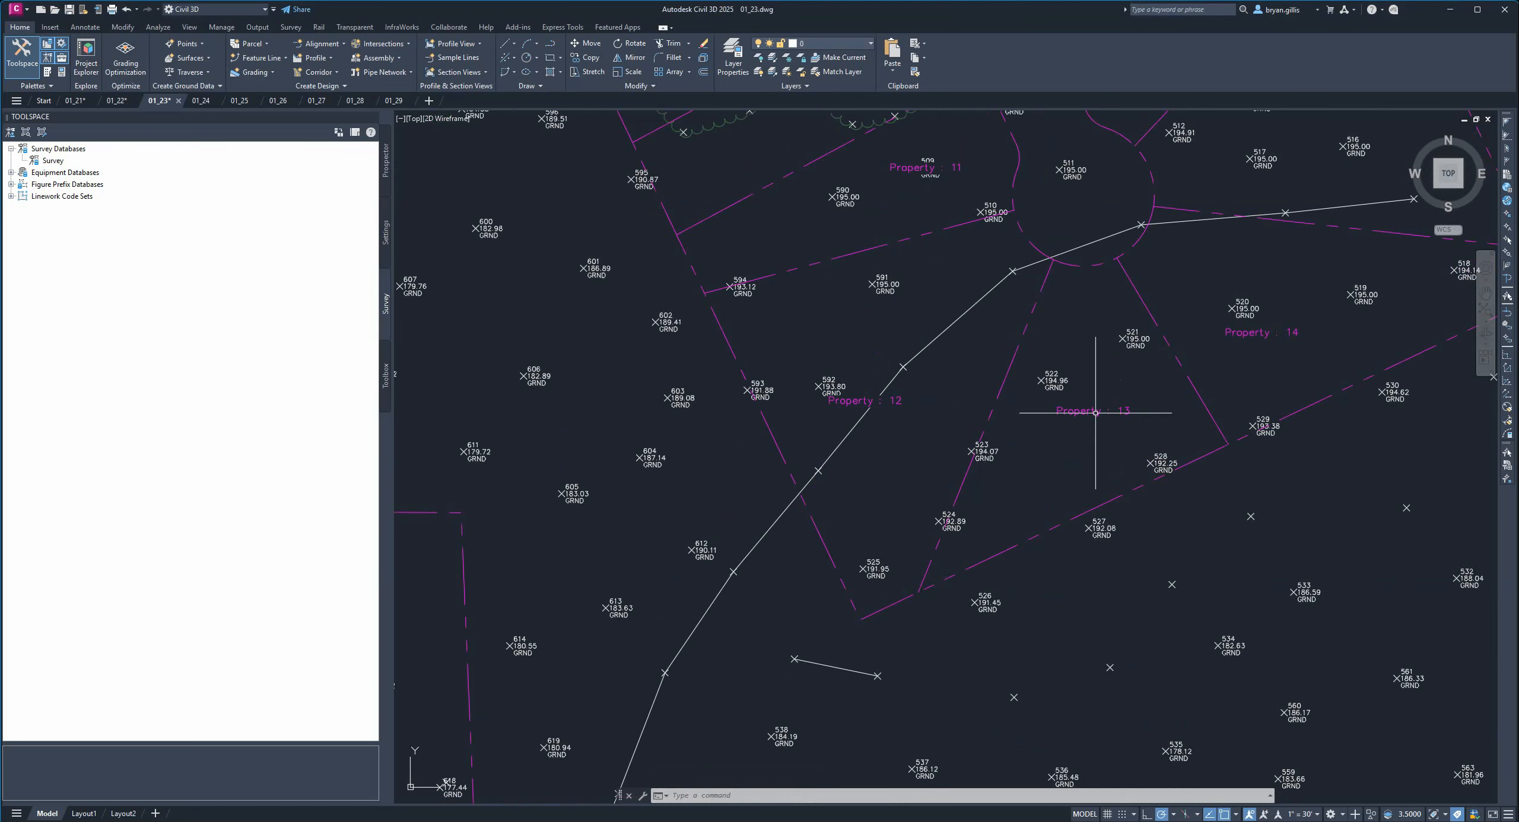
click(1086, 423)
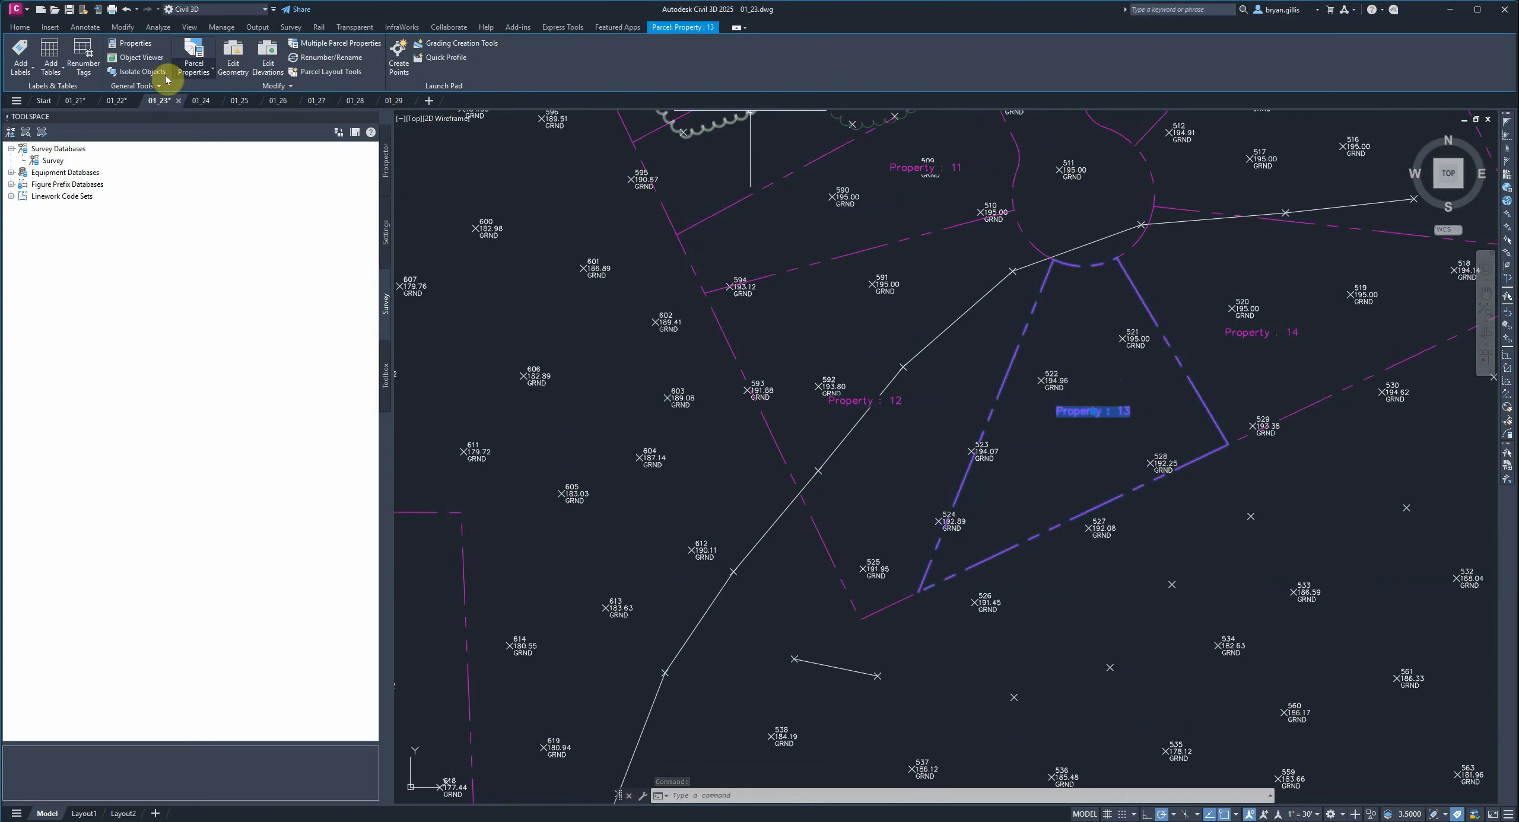
click(21, 59)
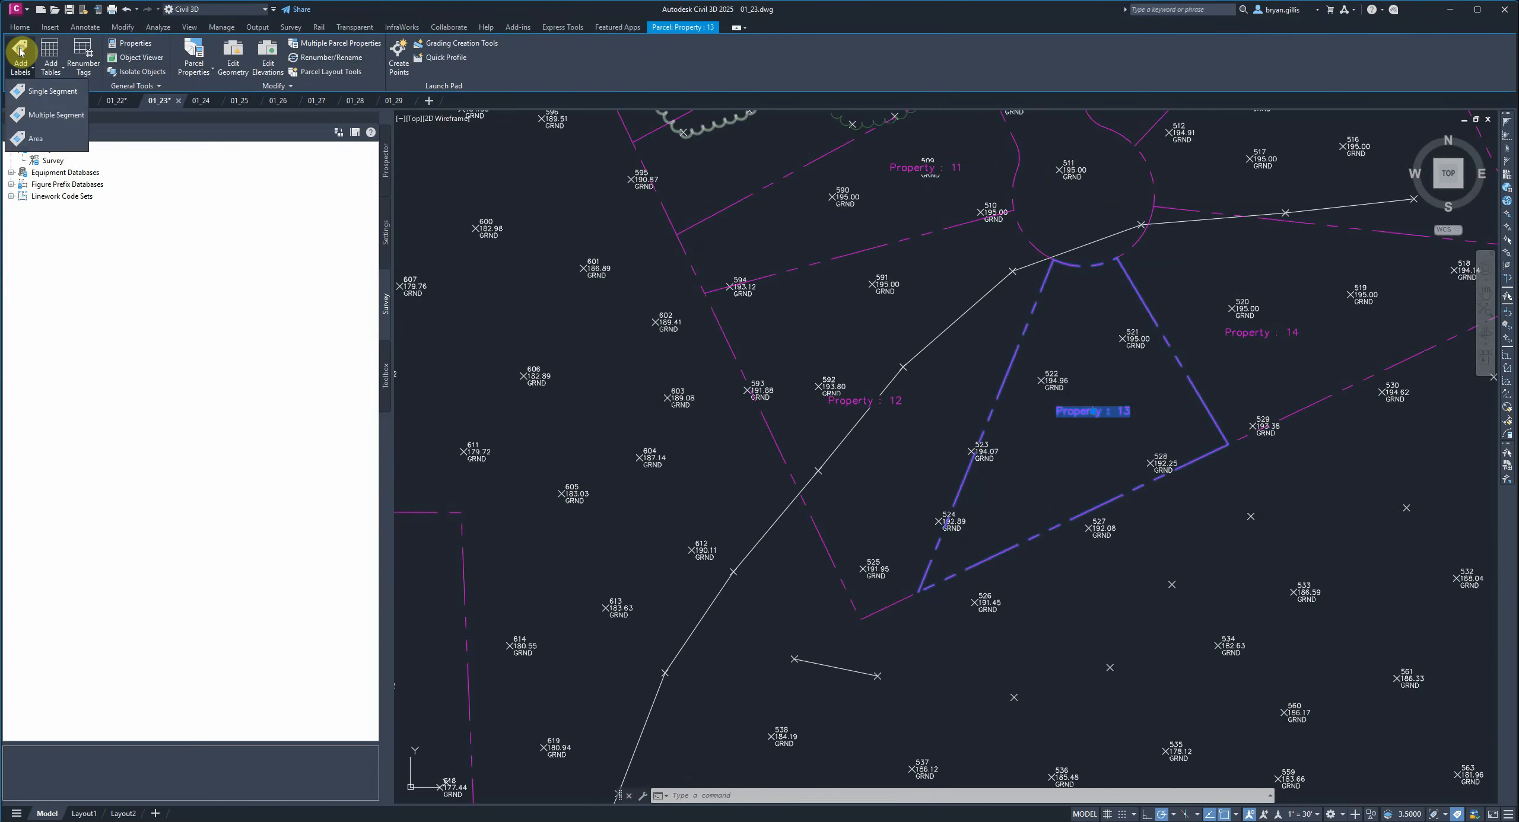
click(57, 115)
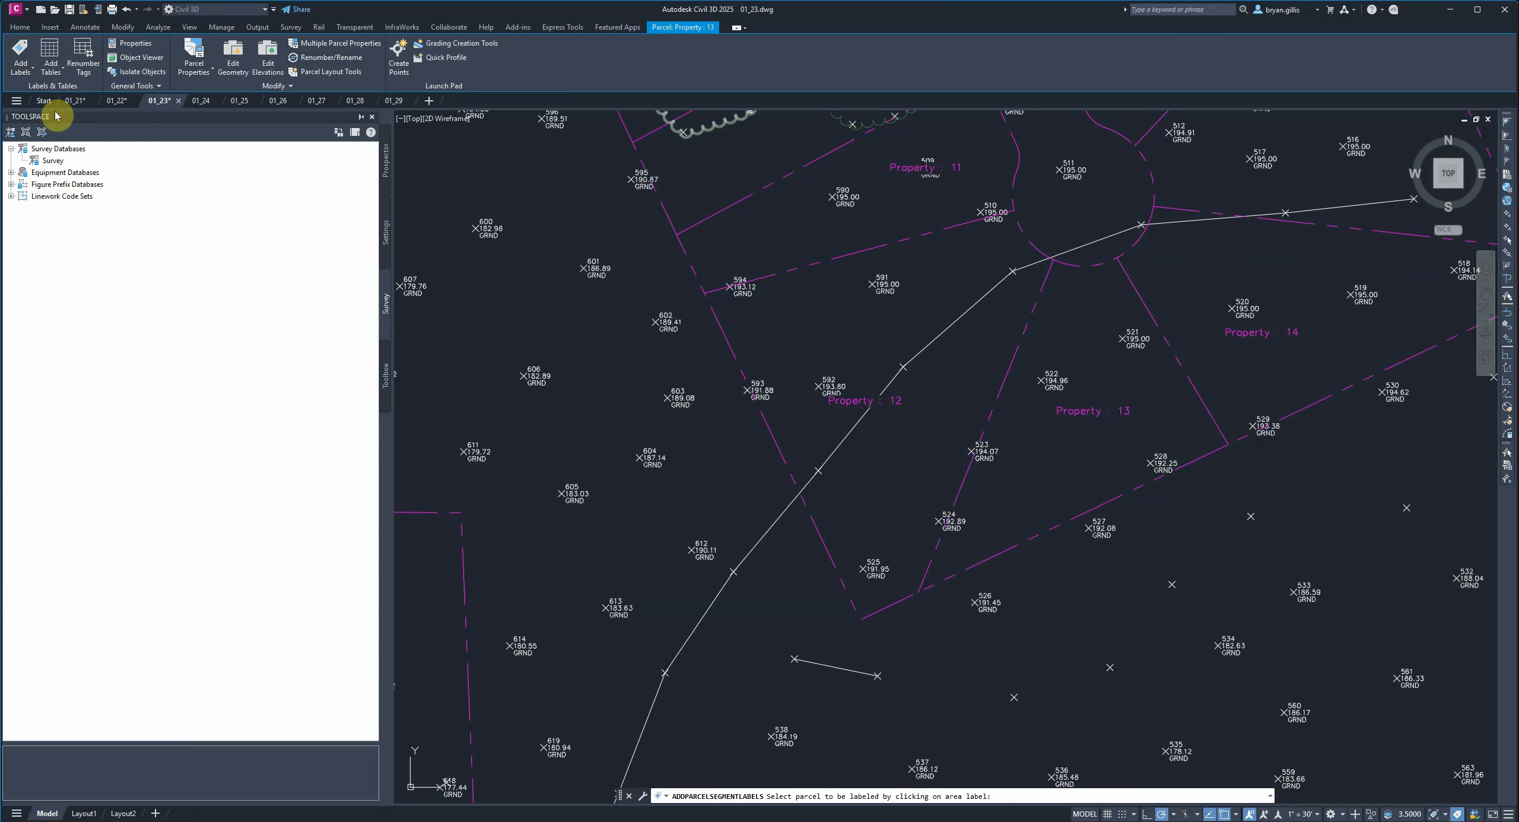
click(1091, 414)
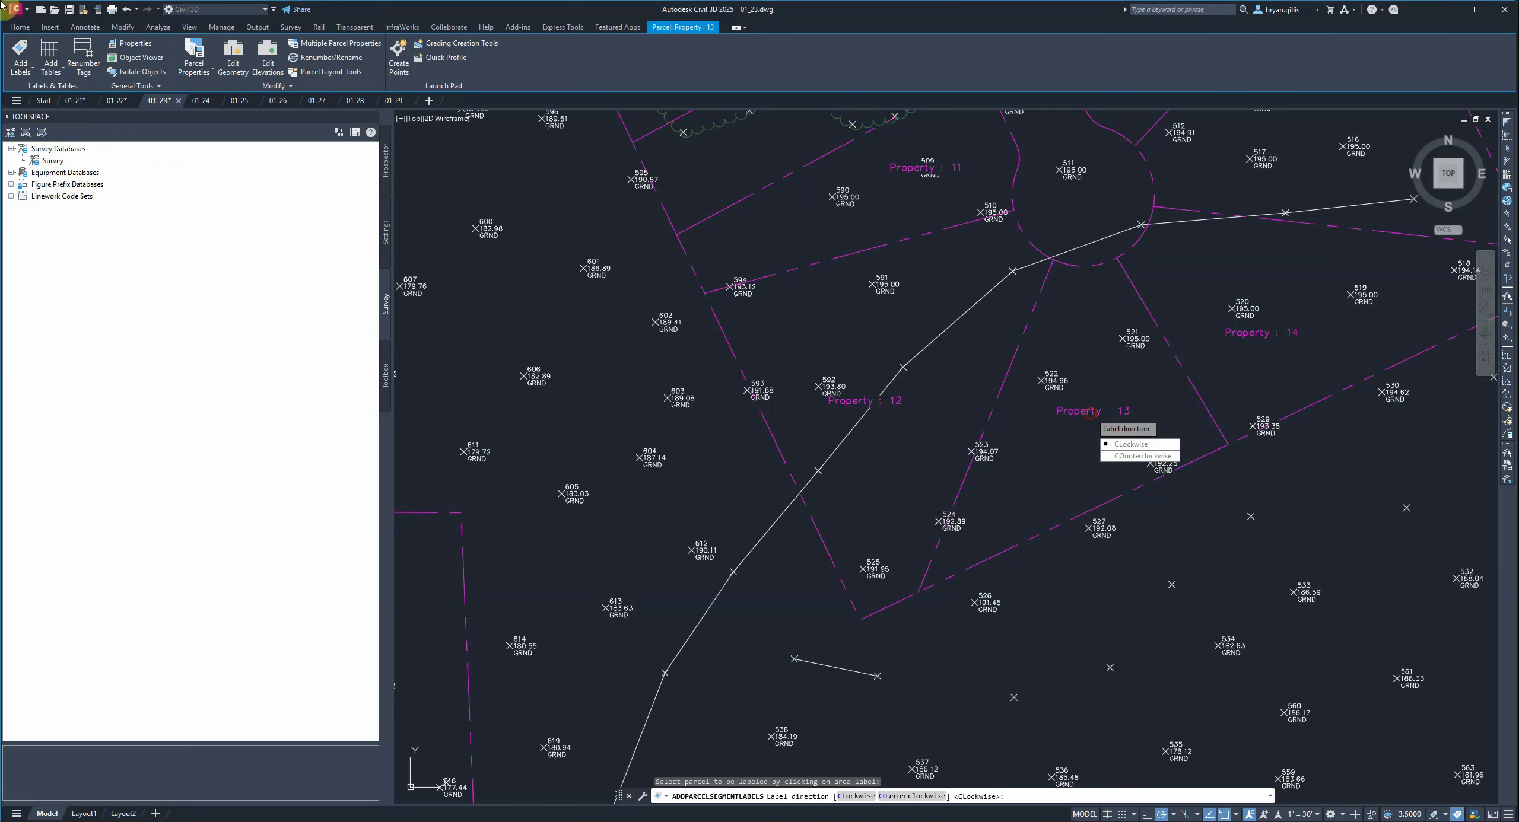
click(1133, 443)
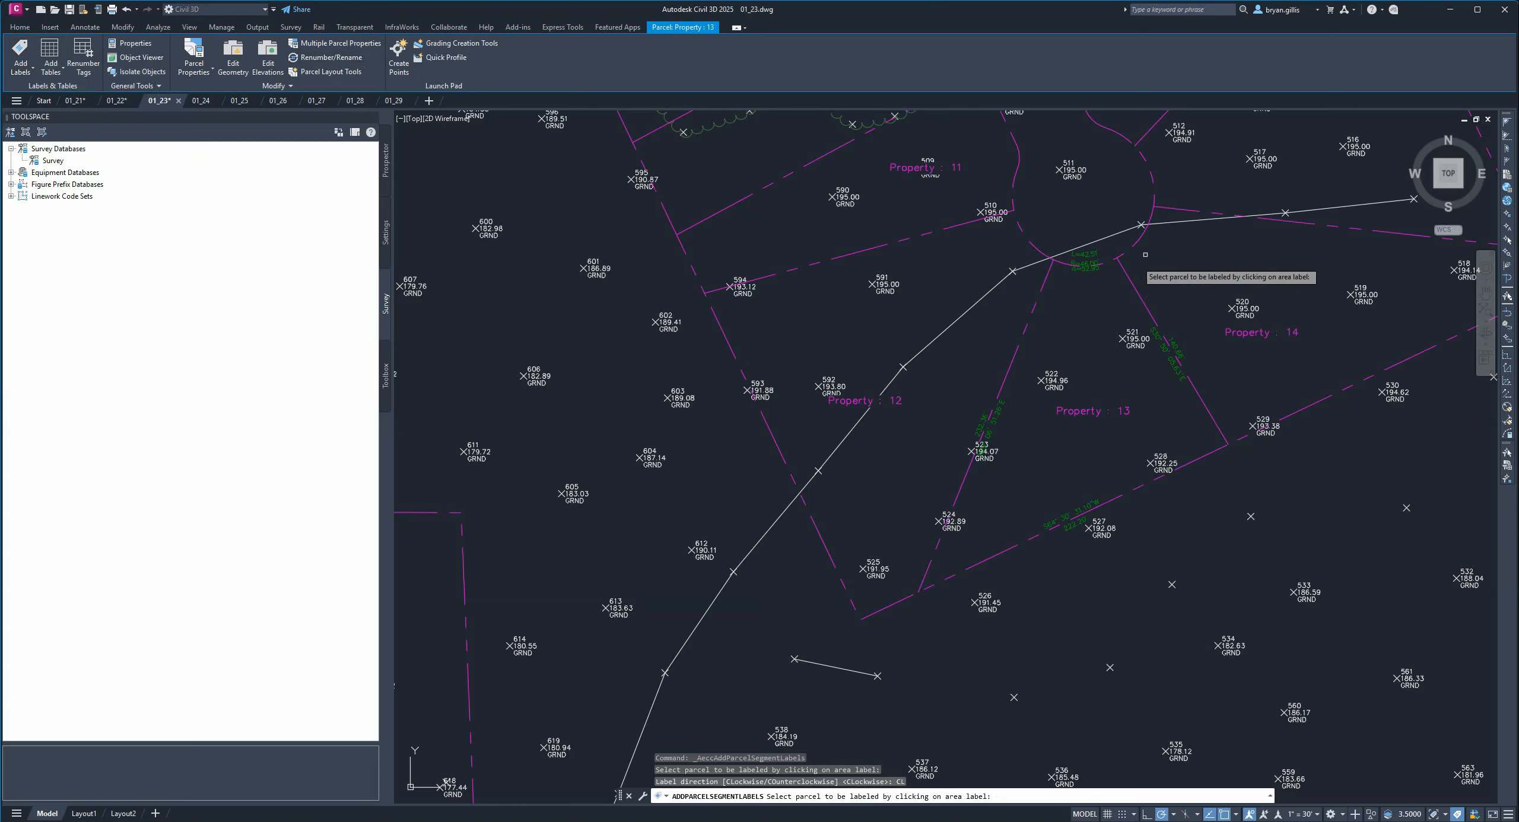
Zoom in to examine the new segment labels on Property 13.
scroll(1087, 346, up, 2)
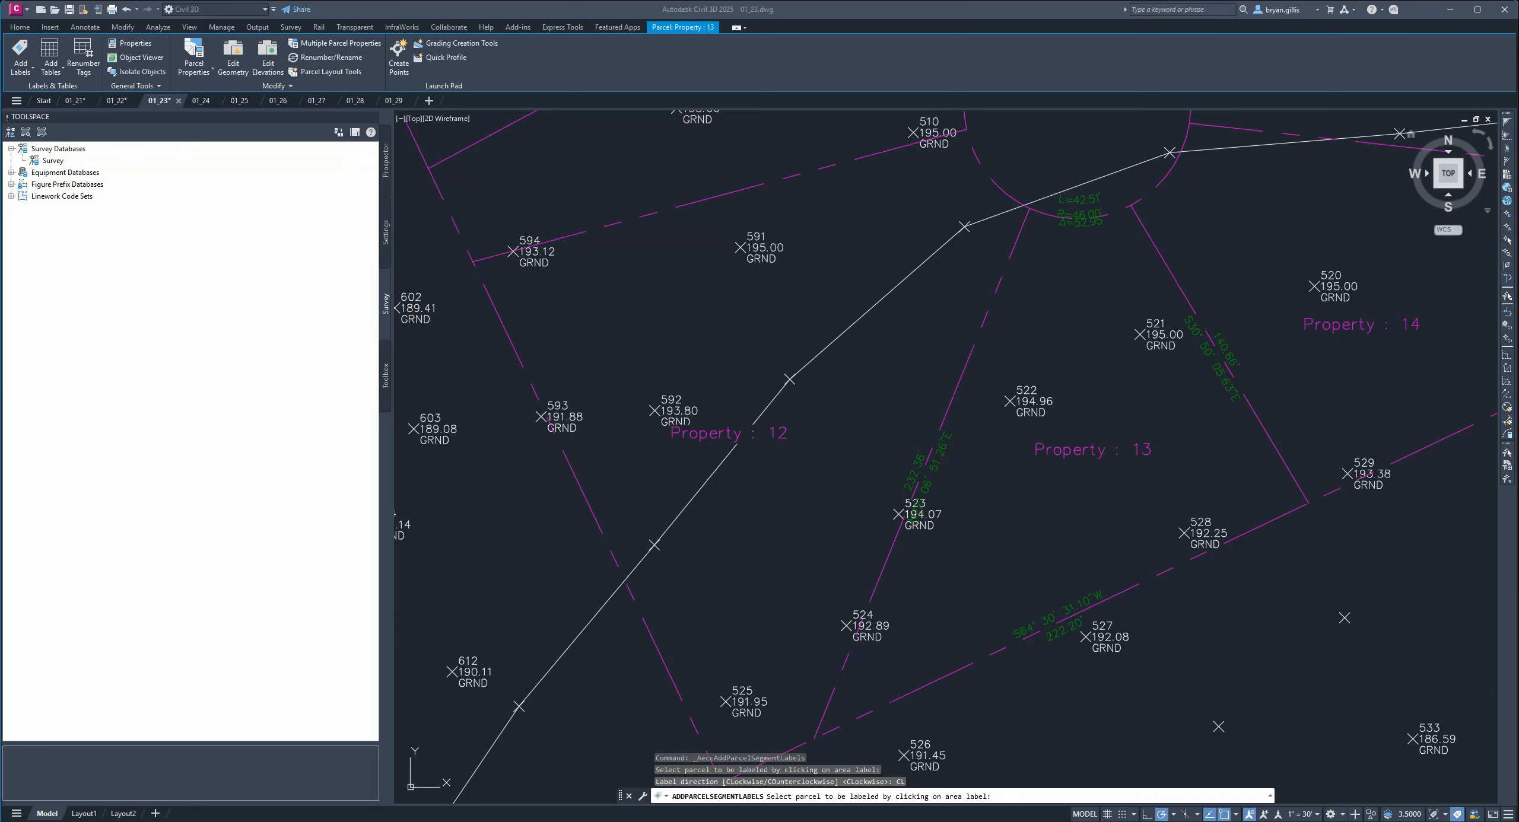
click(1071, 453)
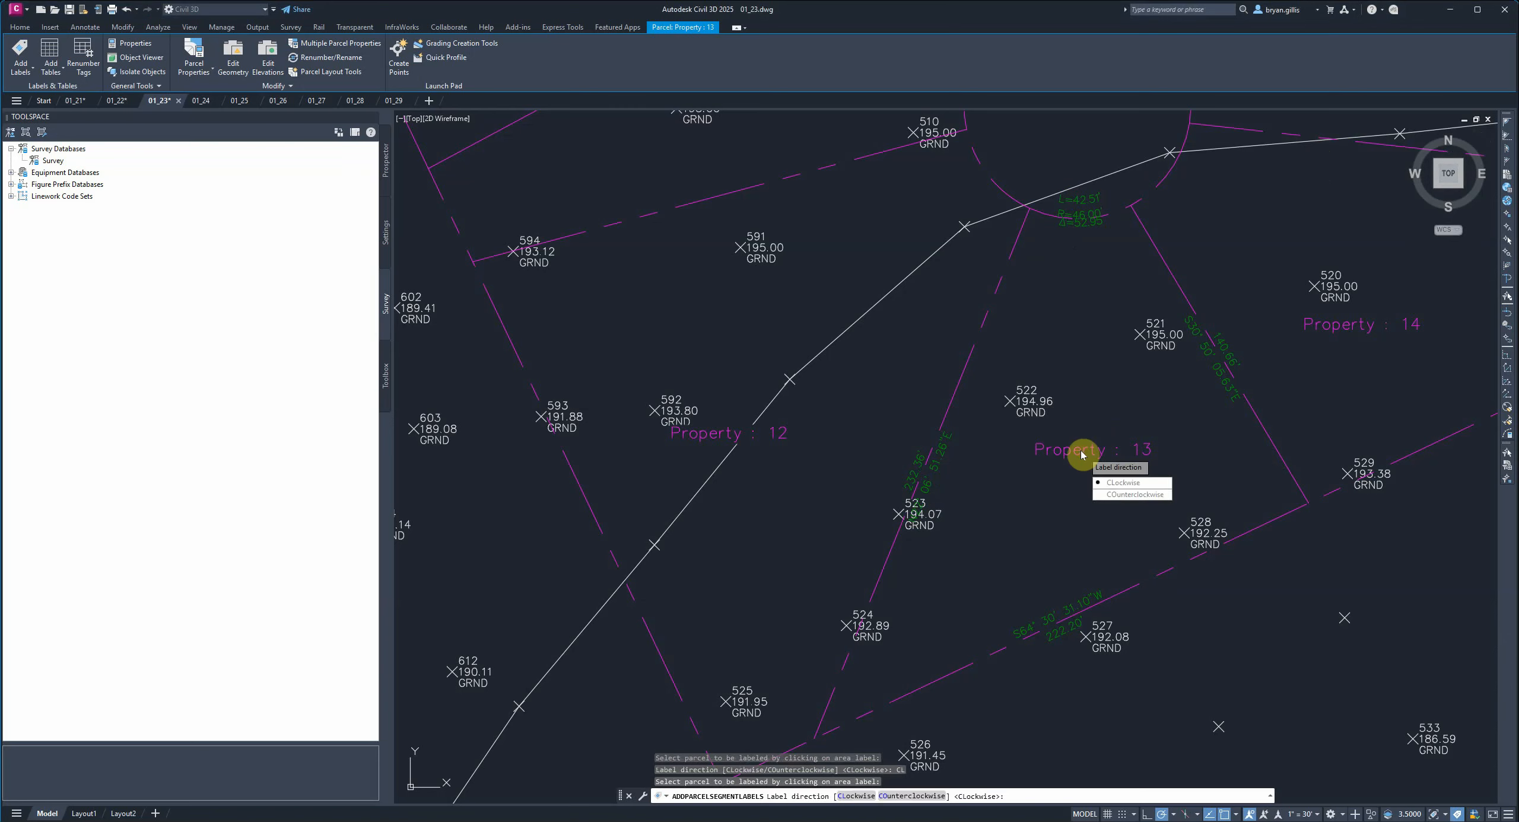
key(Escape)
key(Escape)
Try to erase the Property 13 parcel.
click(1085, 453)
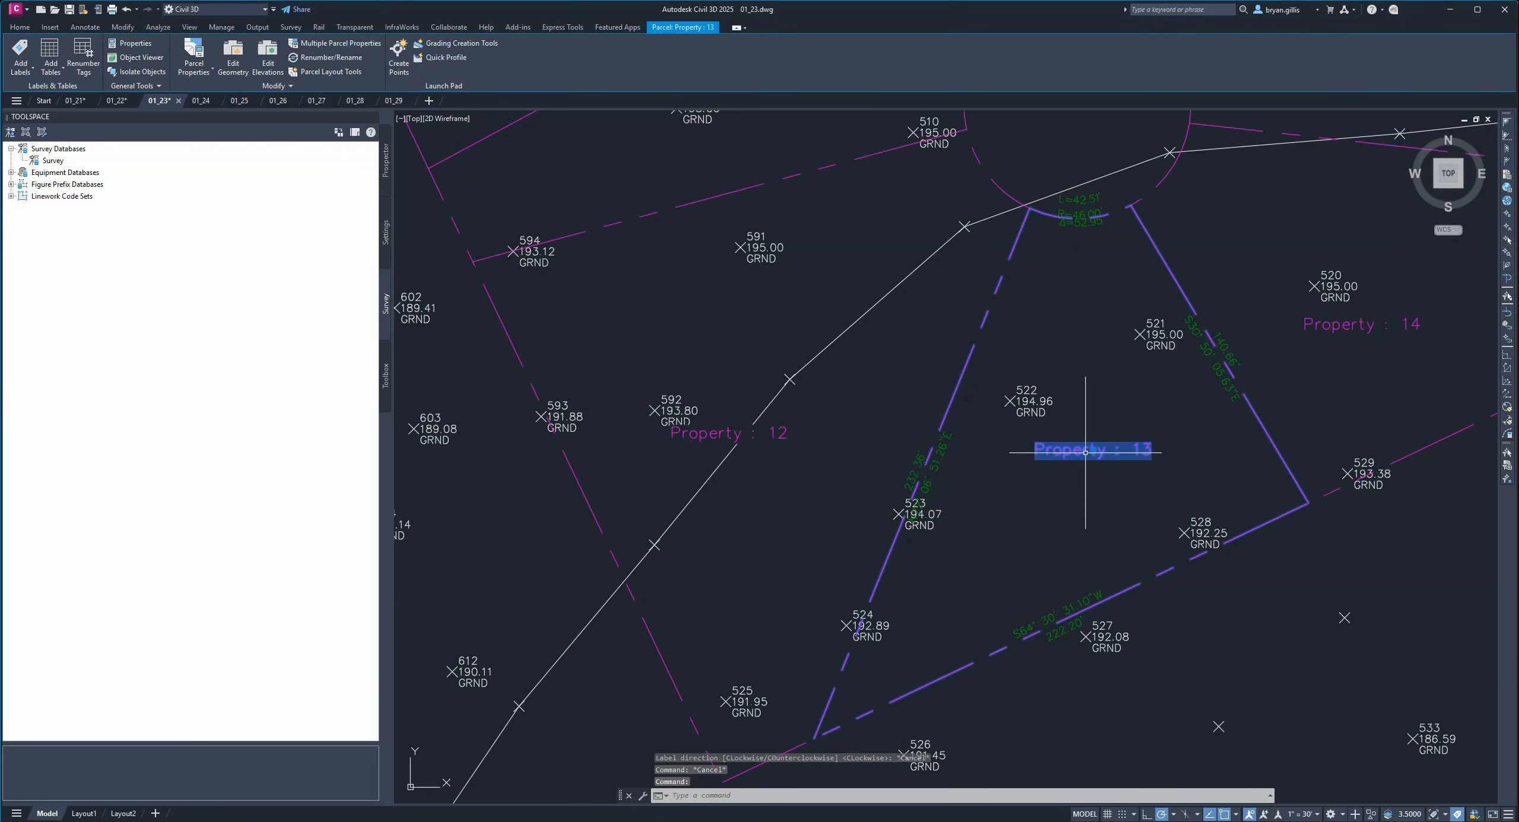
text(E)
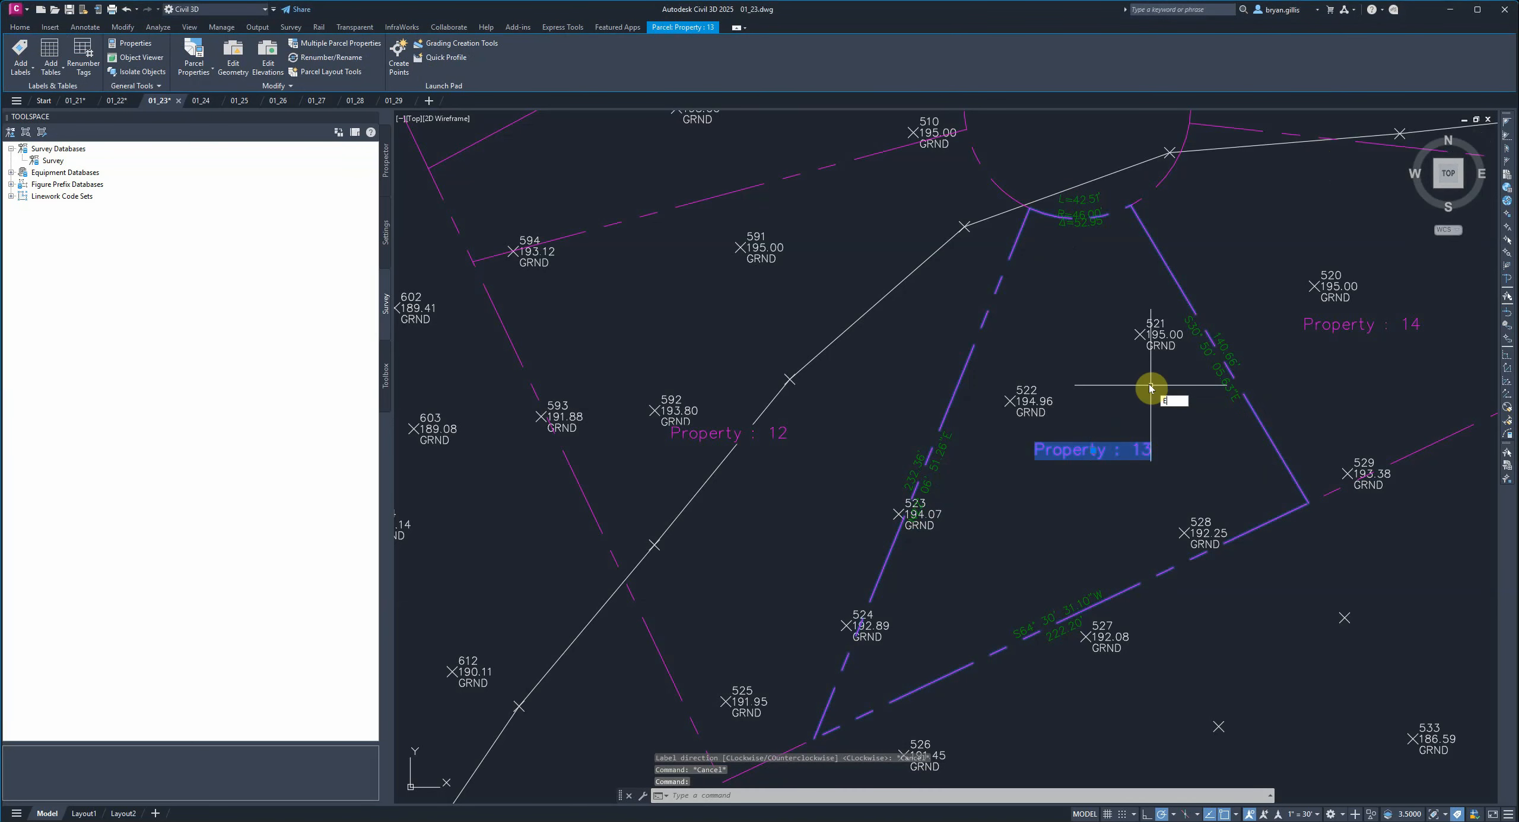
key(Return)
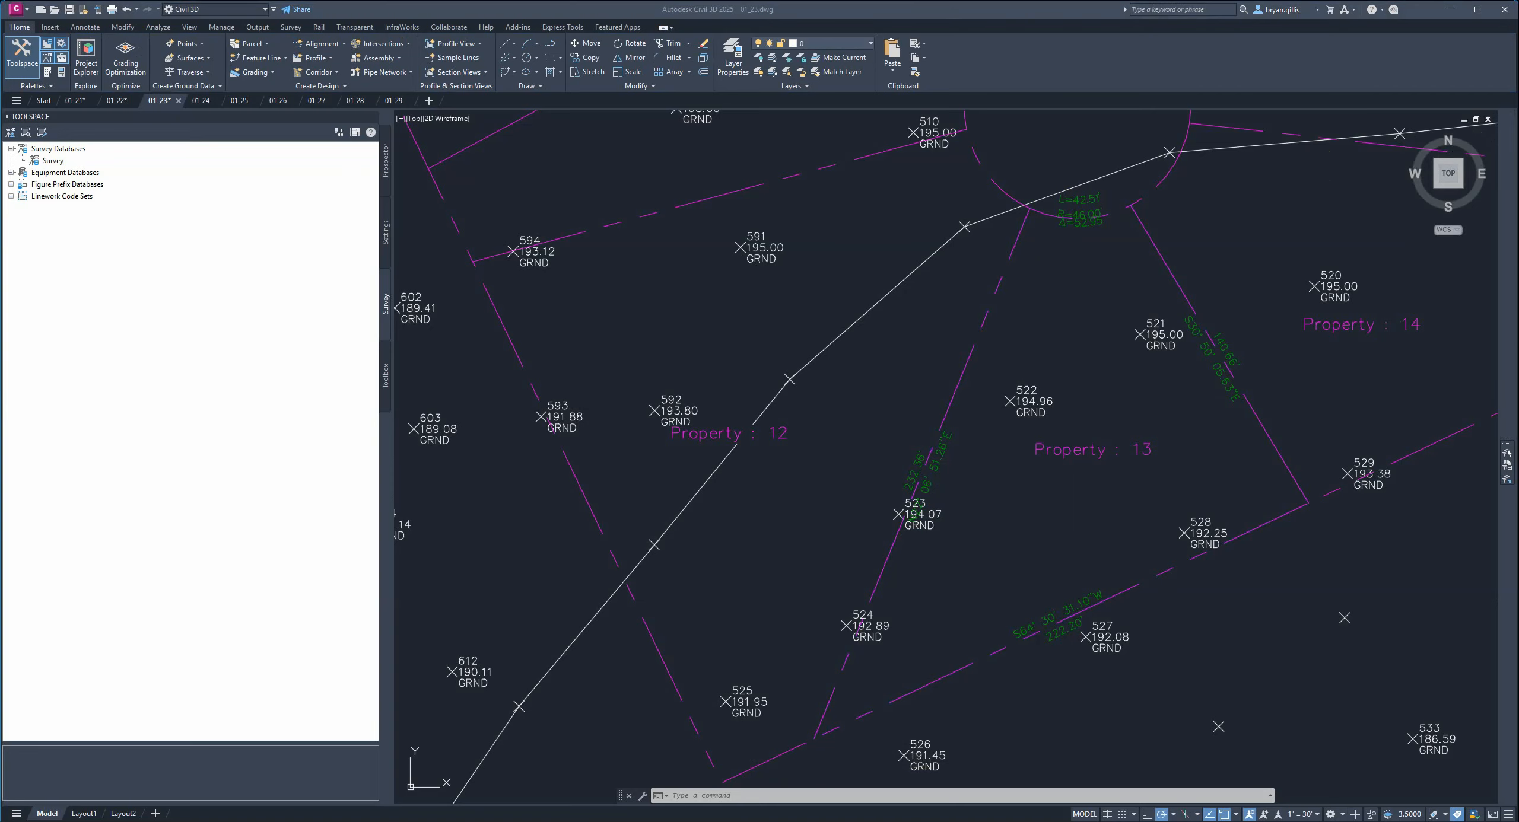
Erase the rectangular Property 1 parcel.
scroll(960, 518, down, 4)
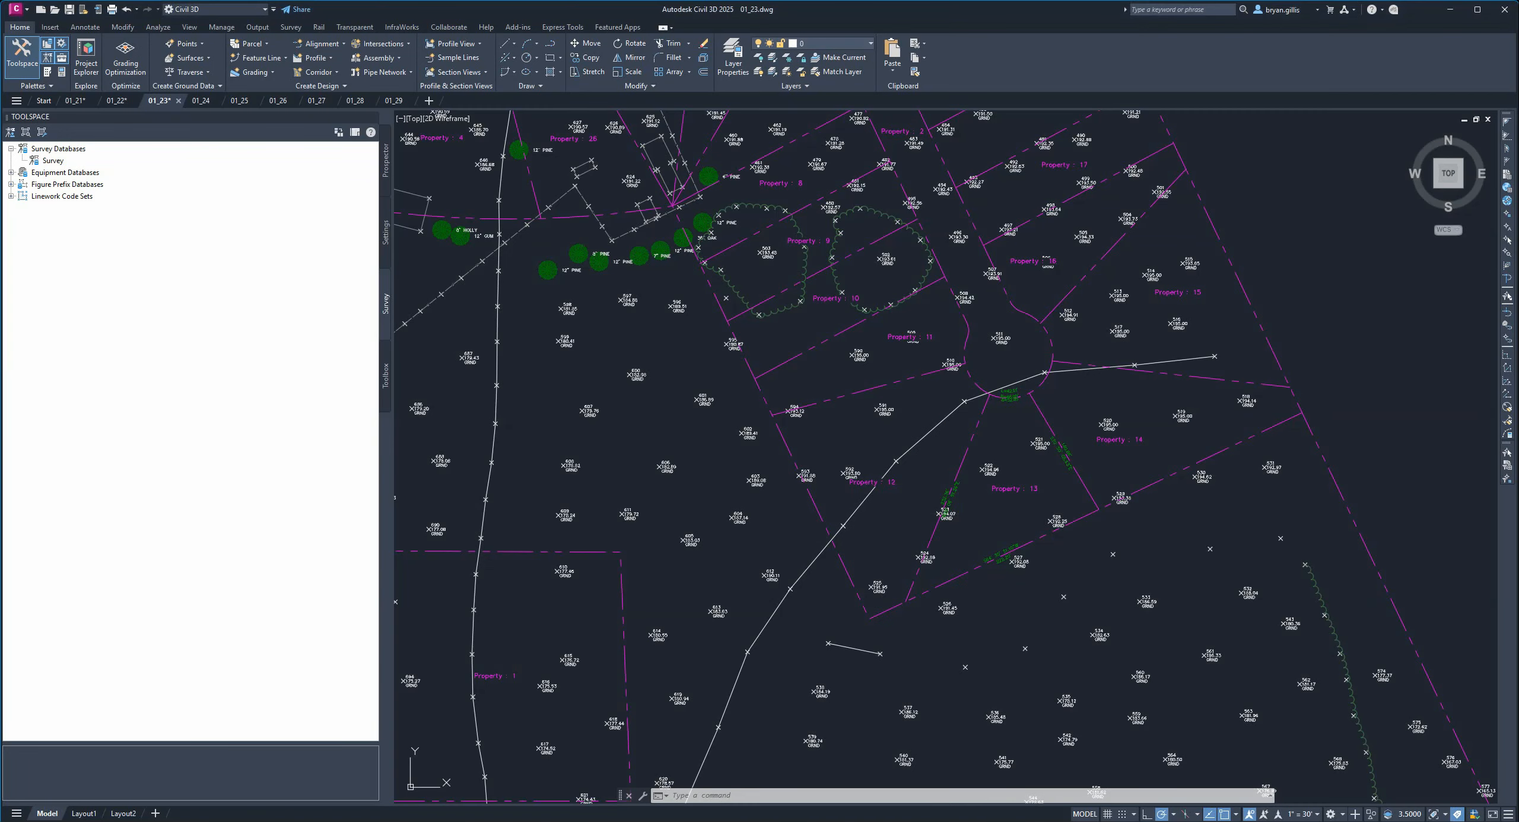
mouse_move(654, 729)
middle_down()
mouse_move(689, 603)
mouse_move(1020, 467)
middle_up()
scroll(859, 553, up, 2)
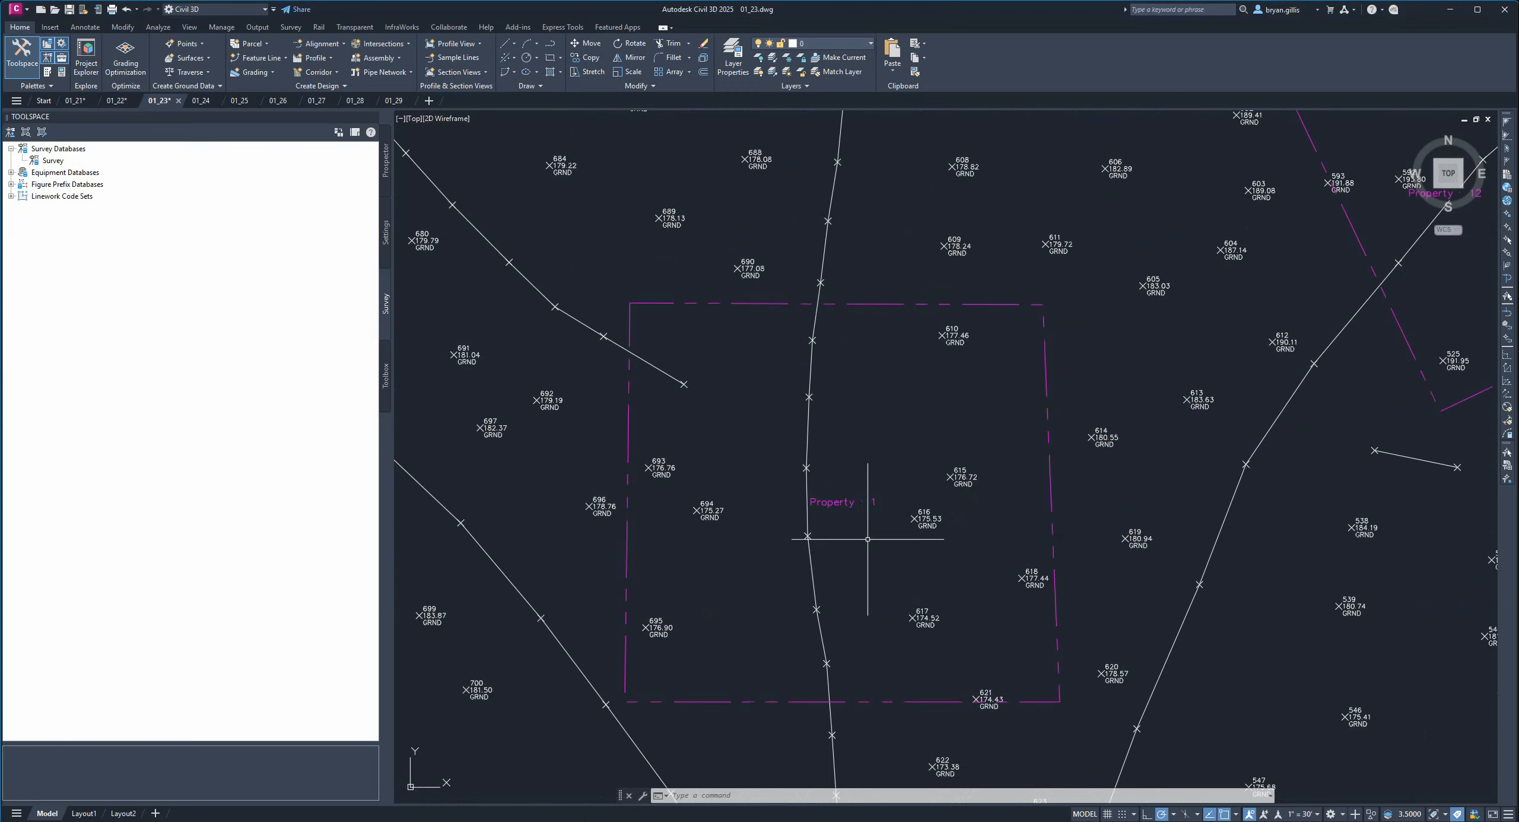
click(837, 505)
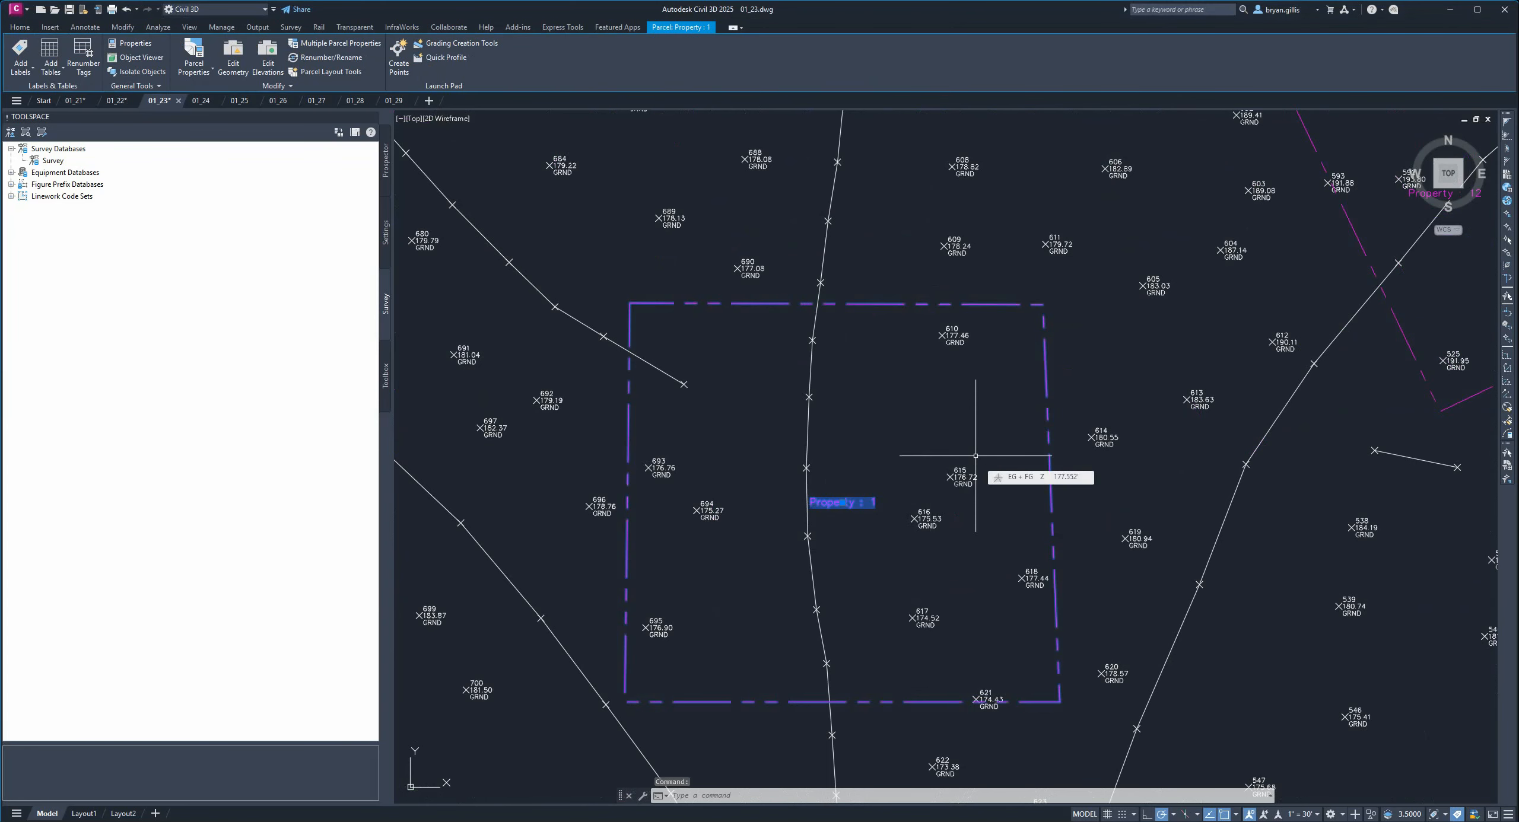
text(E)
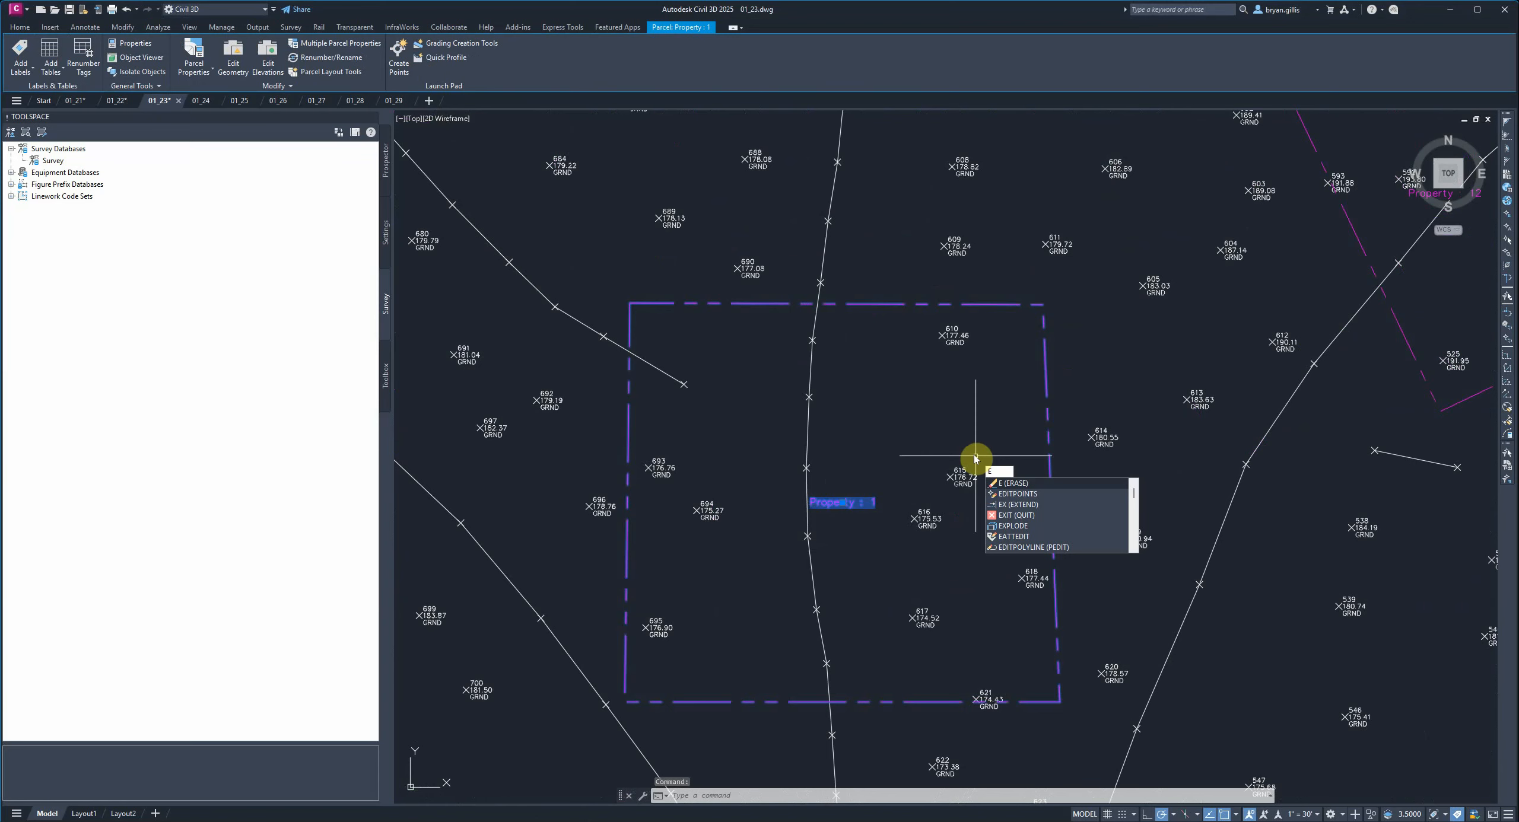
key(Return)
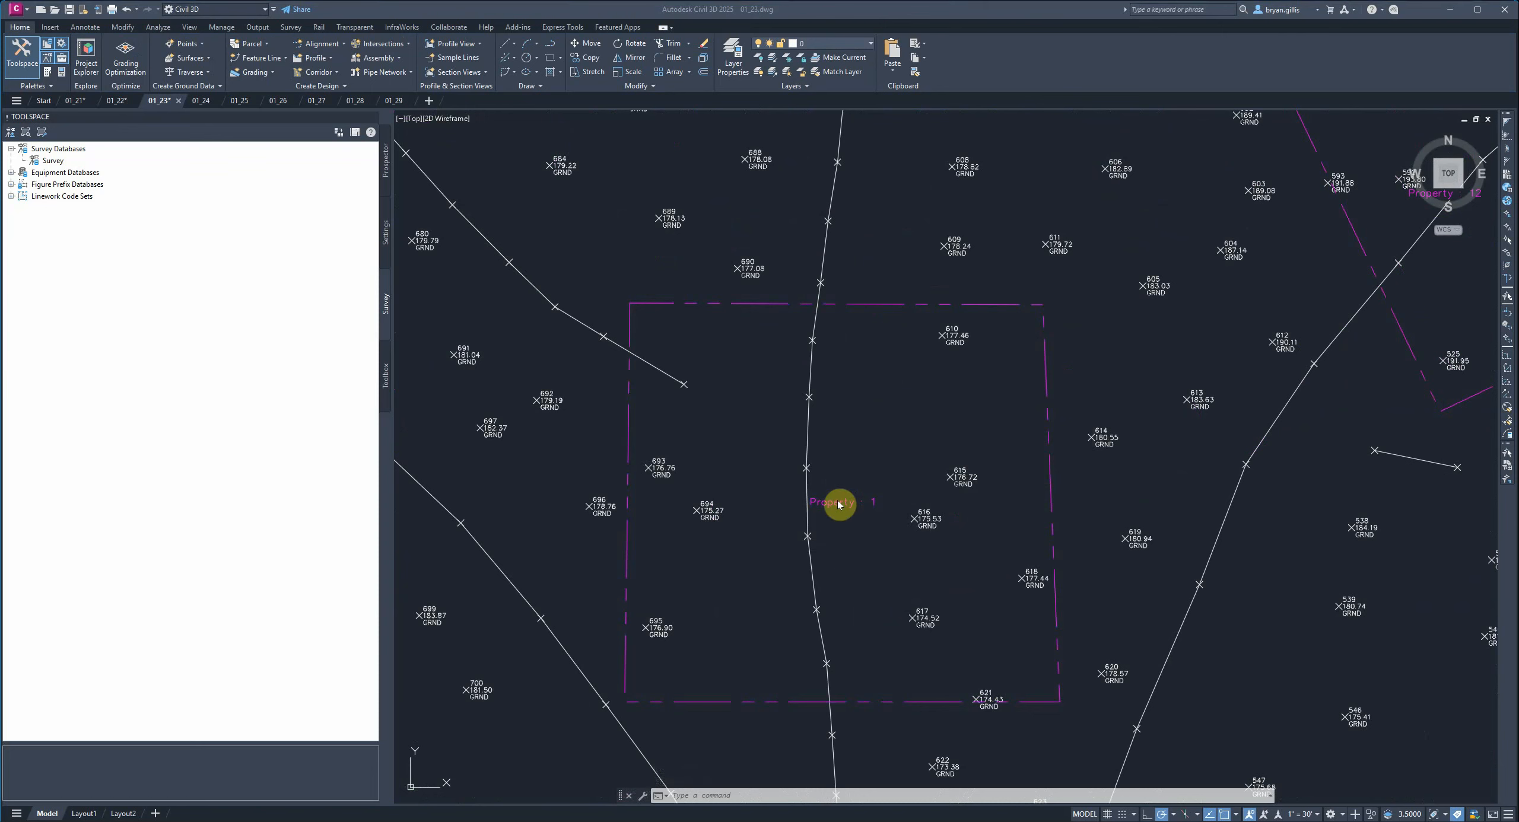
Erase the segments forming Property 1's rectangular boundary.
click(1052, 388)
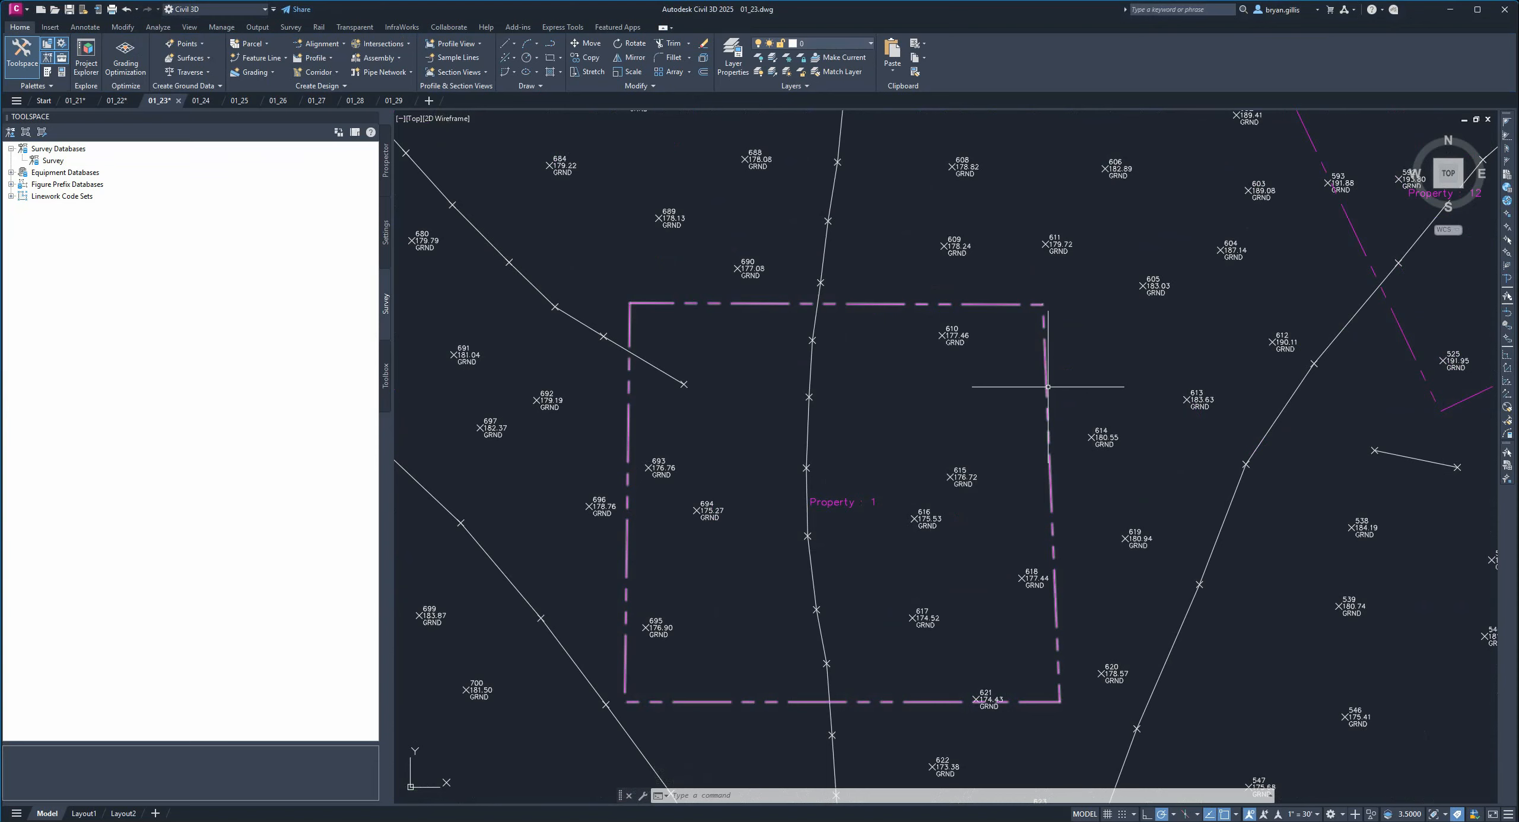
click(1048, 387)
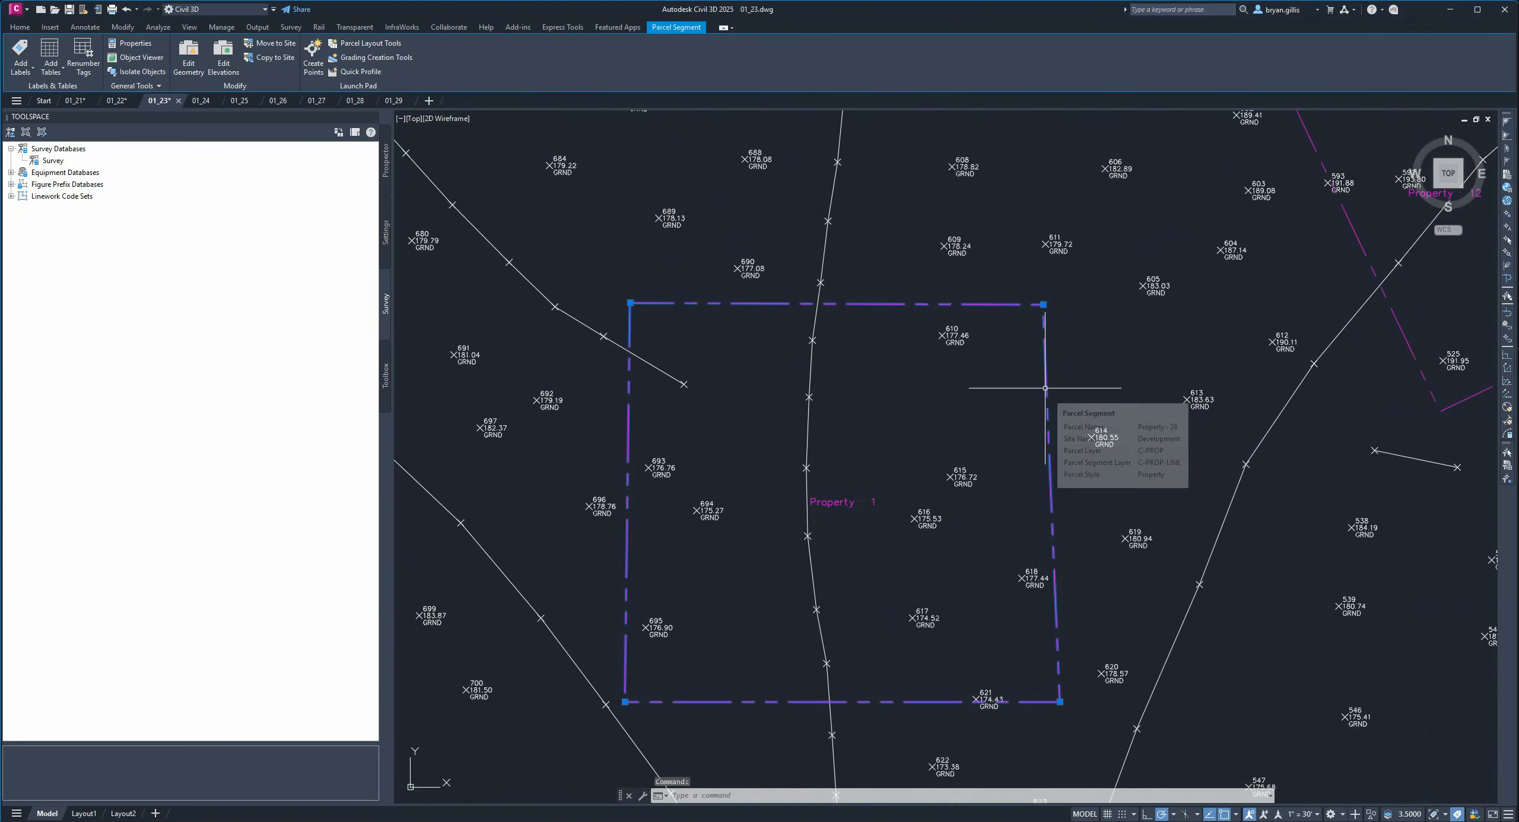
text(E)
key(Return)
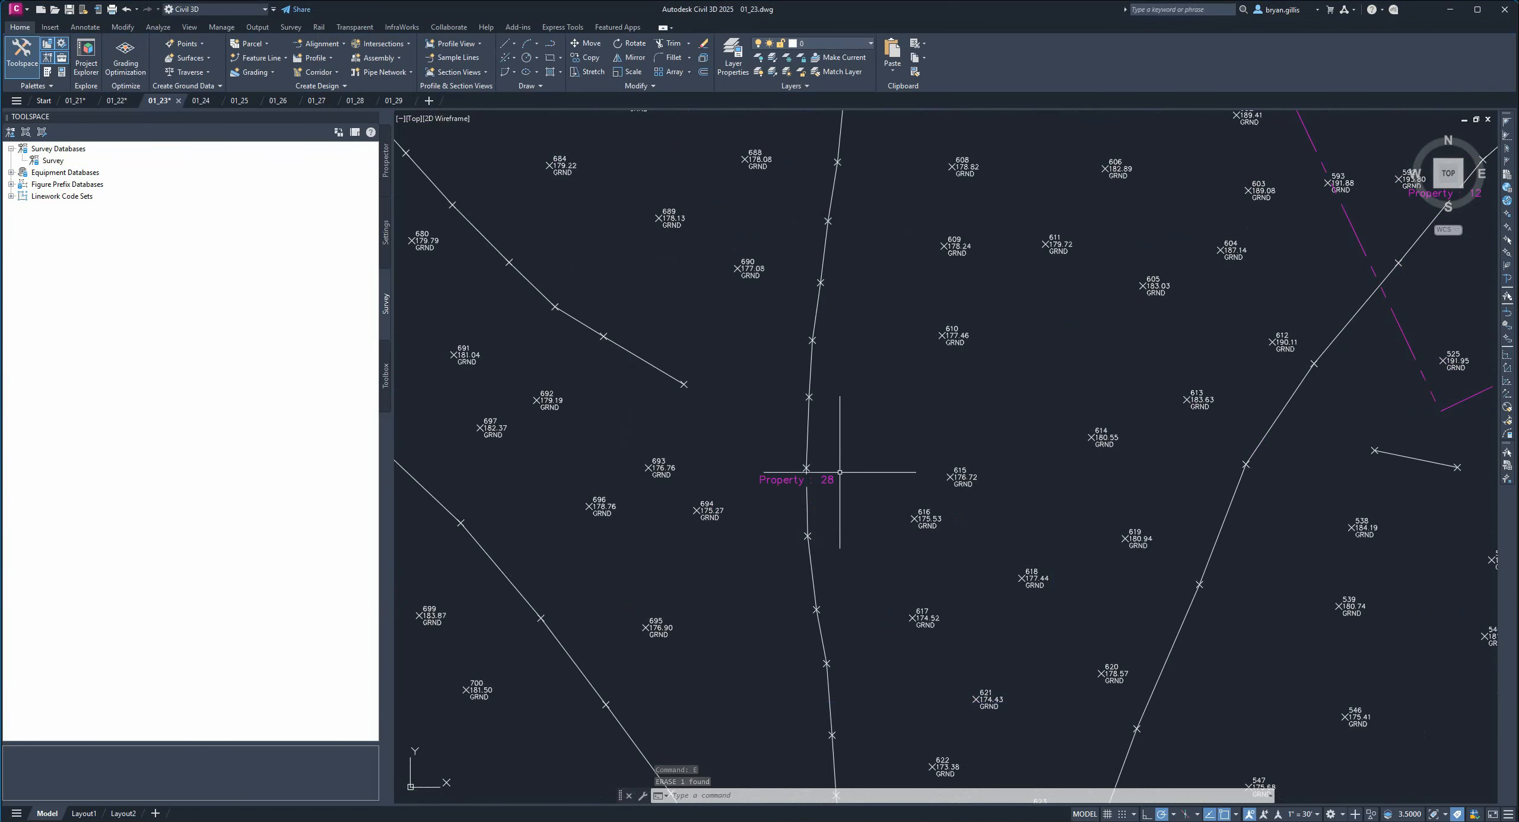
Select and inspect the enlarged Property 28 parcel boundary across the site.
scroll(889, 508, down, 4)
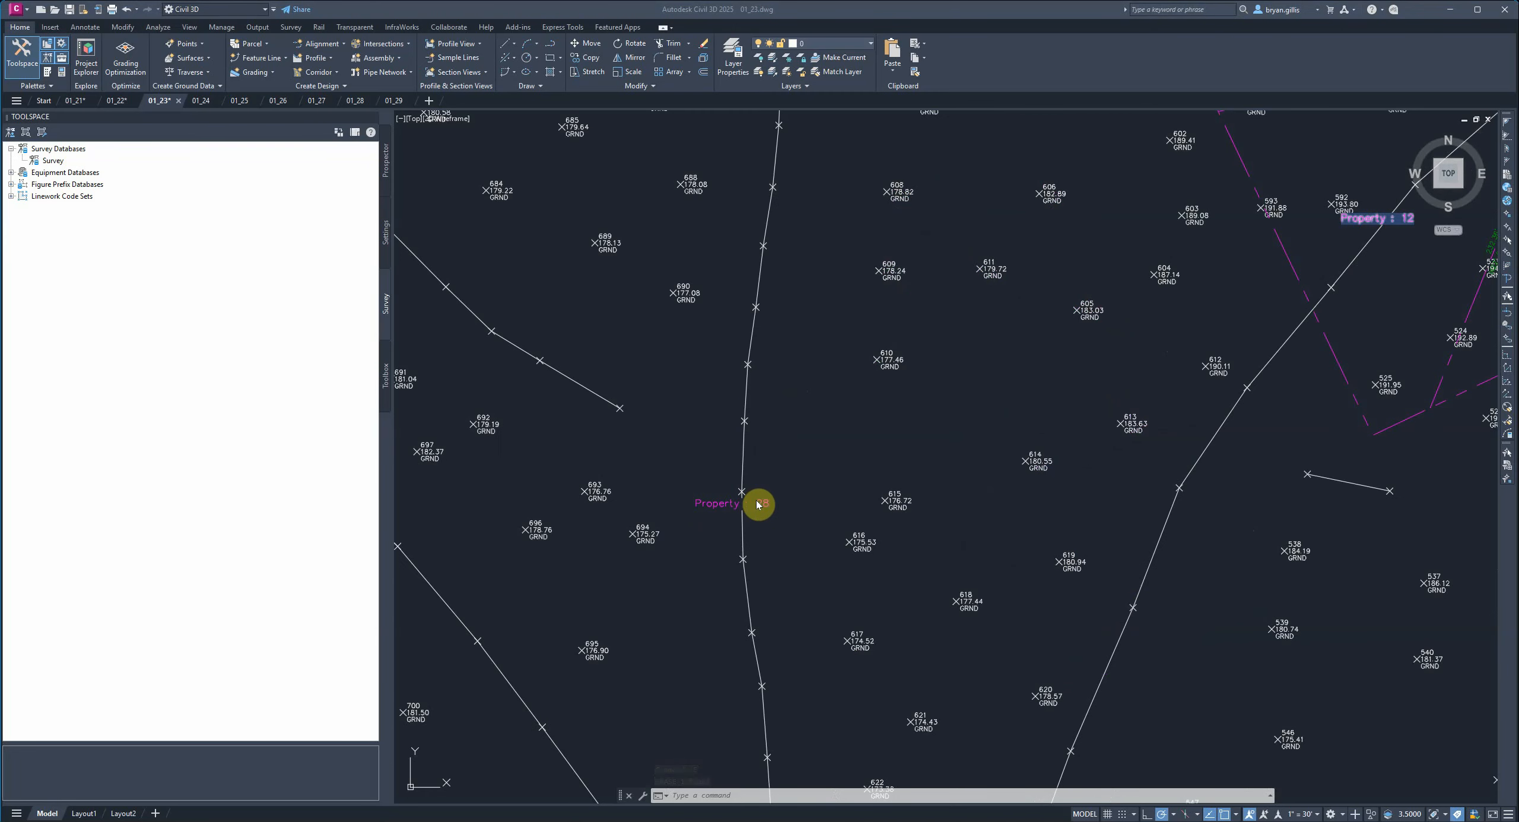
scroll(750, 521, down, 5)
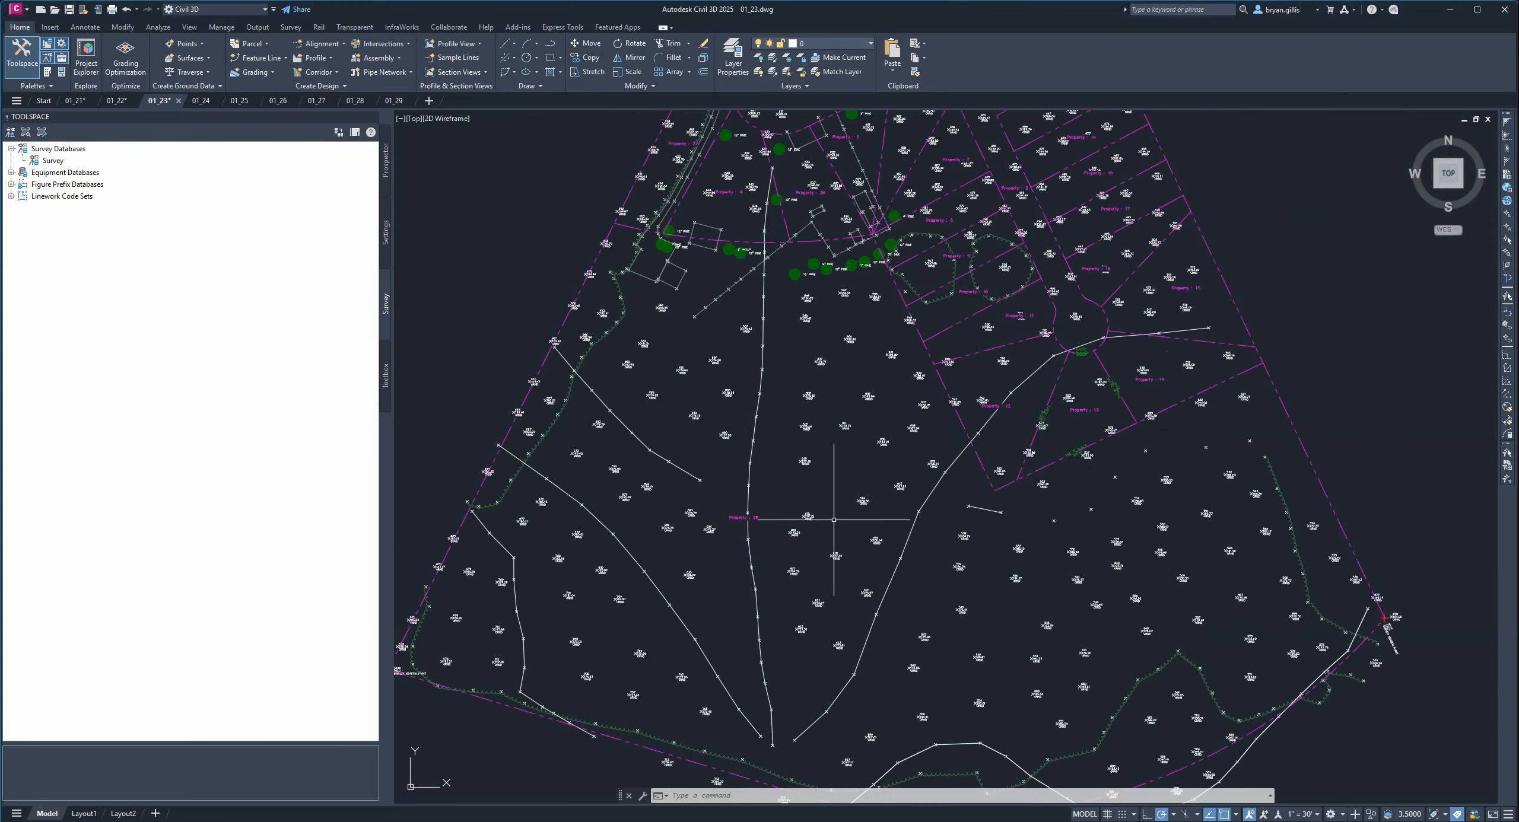
middle_drag(819, 629, 873, 528)
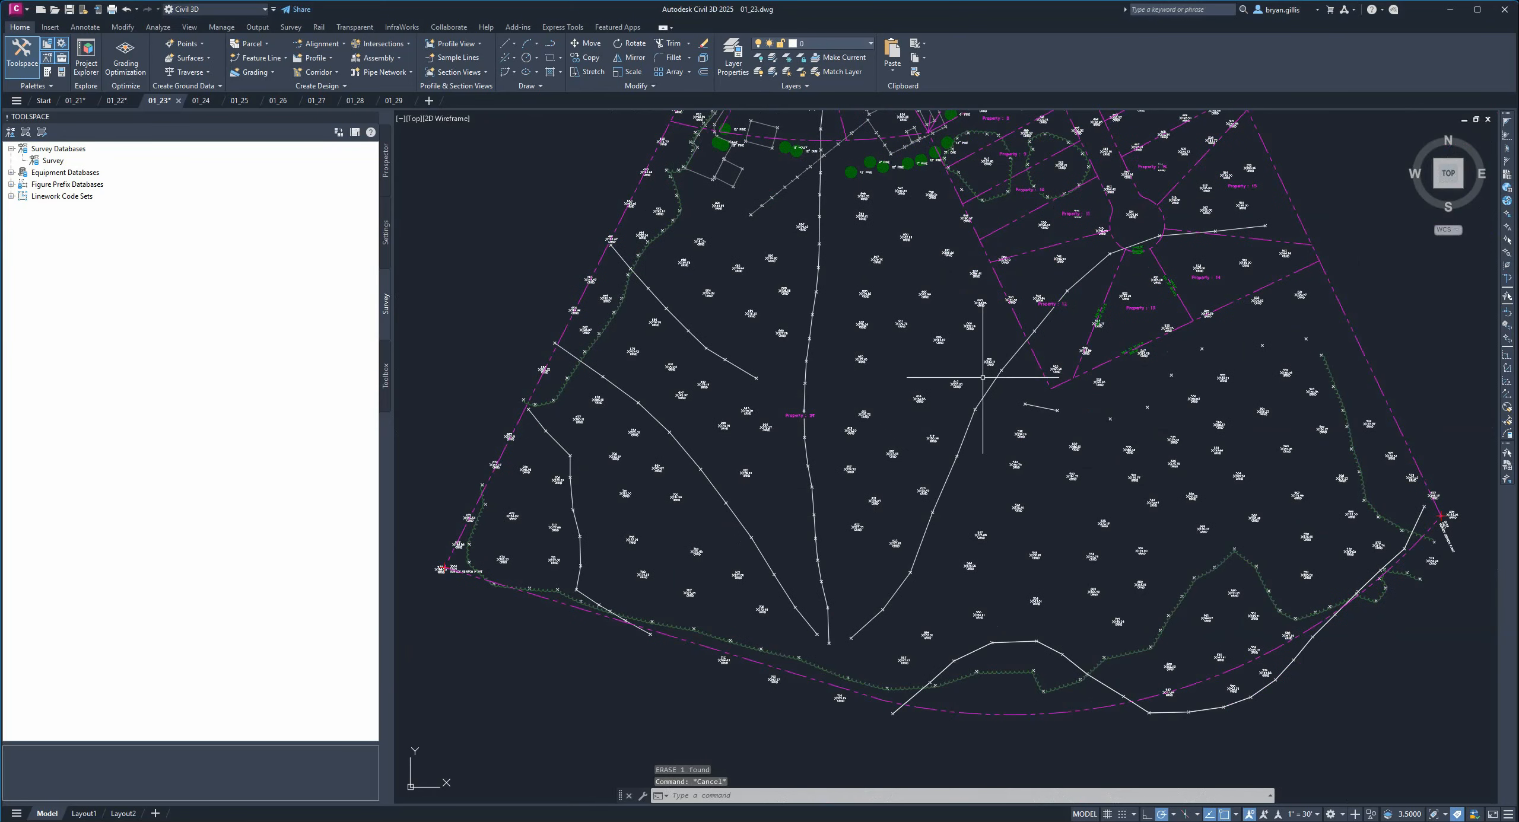
middle_drag(830, 428, 762, 479)
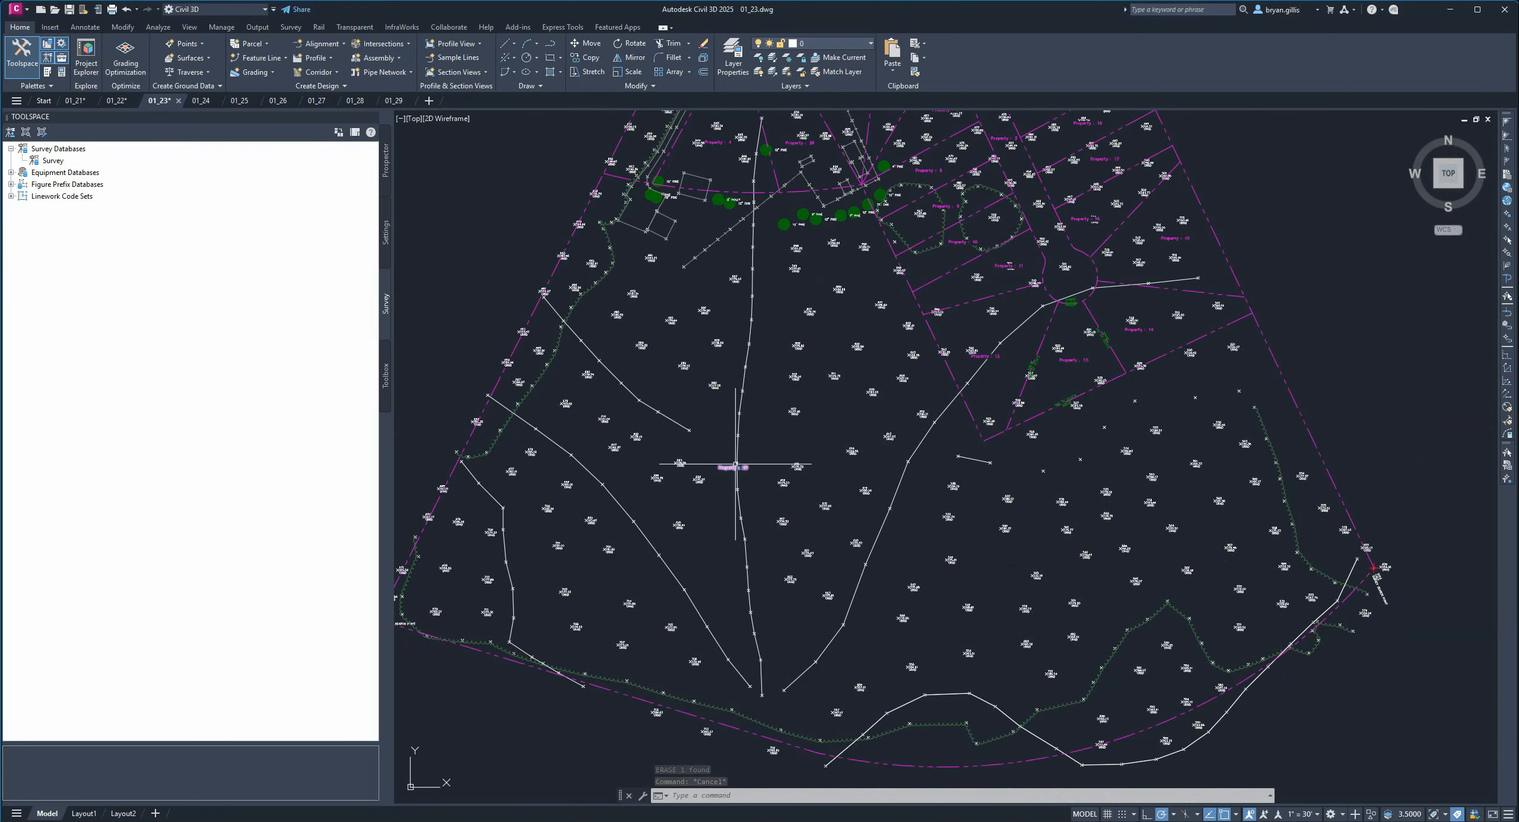
click(734, 468)
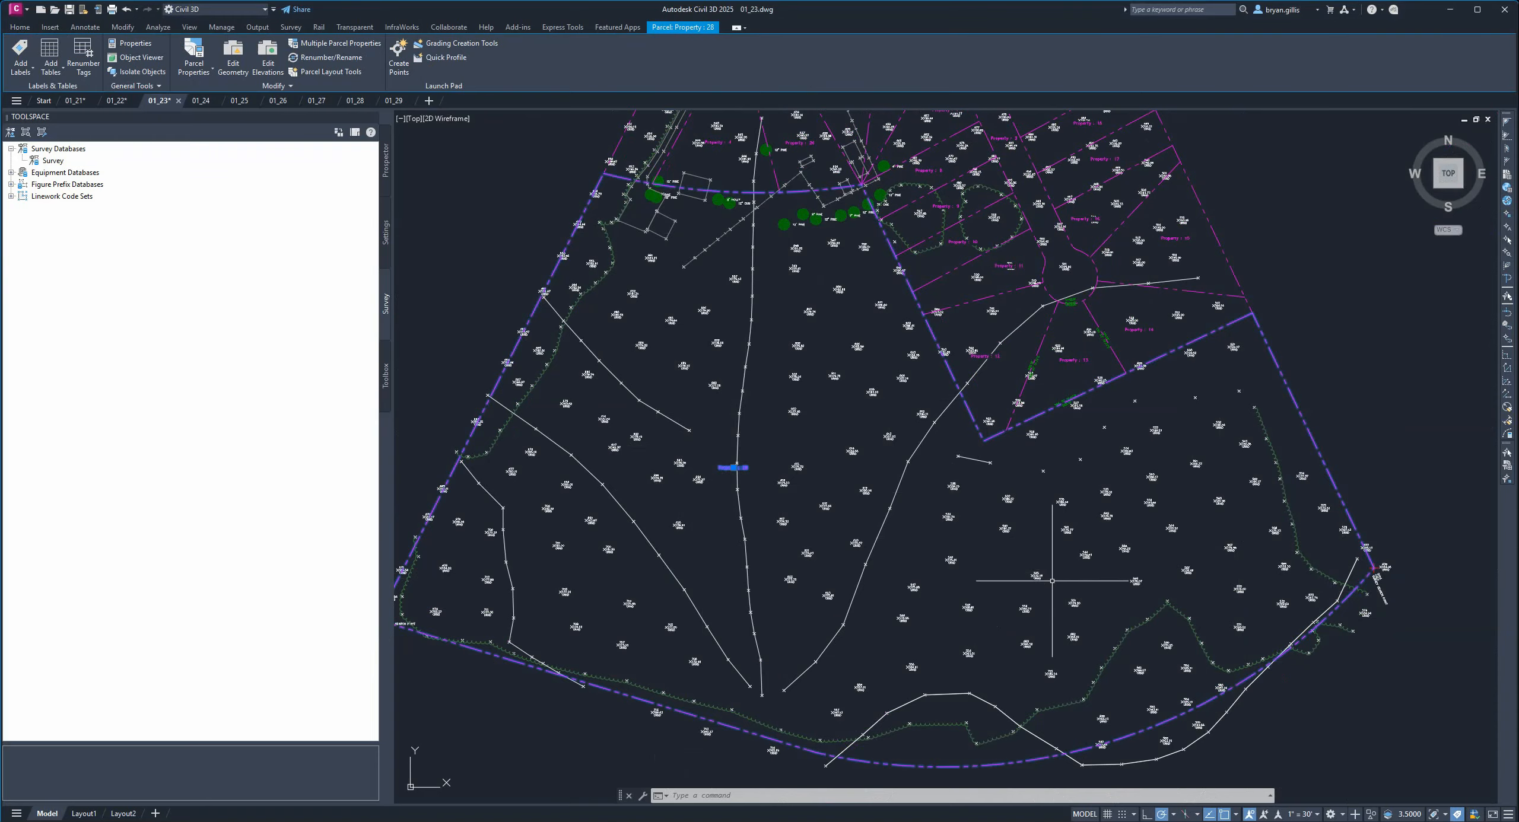
middle_drag(1004, 570, 1119, 548)
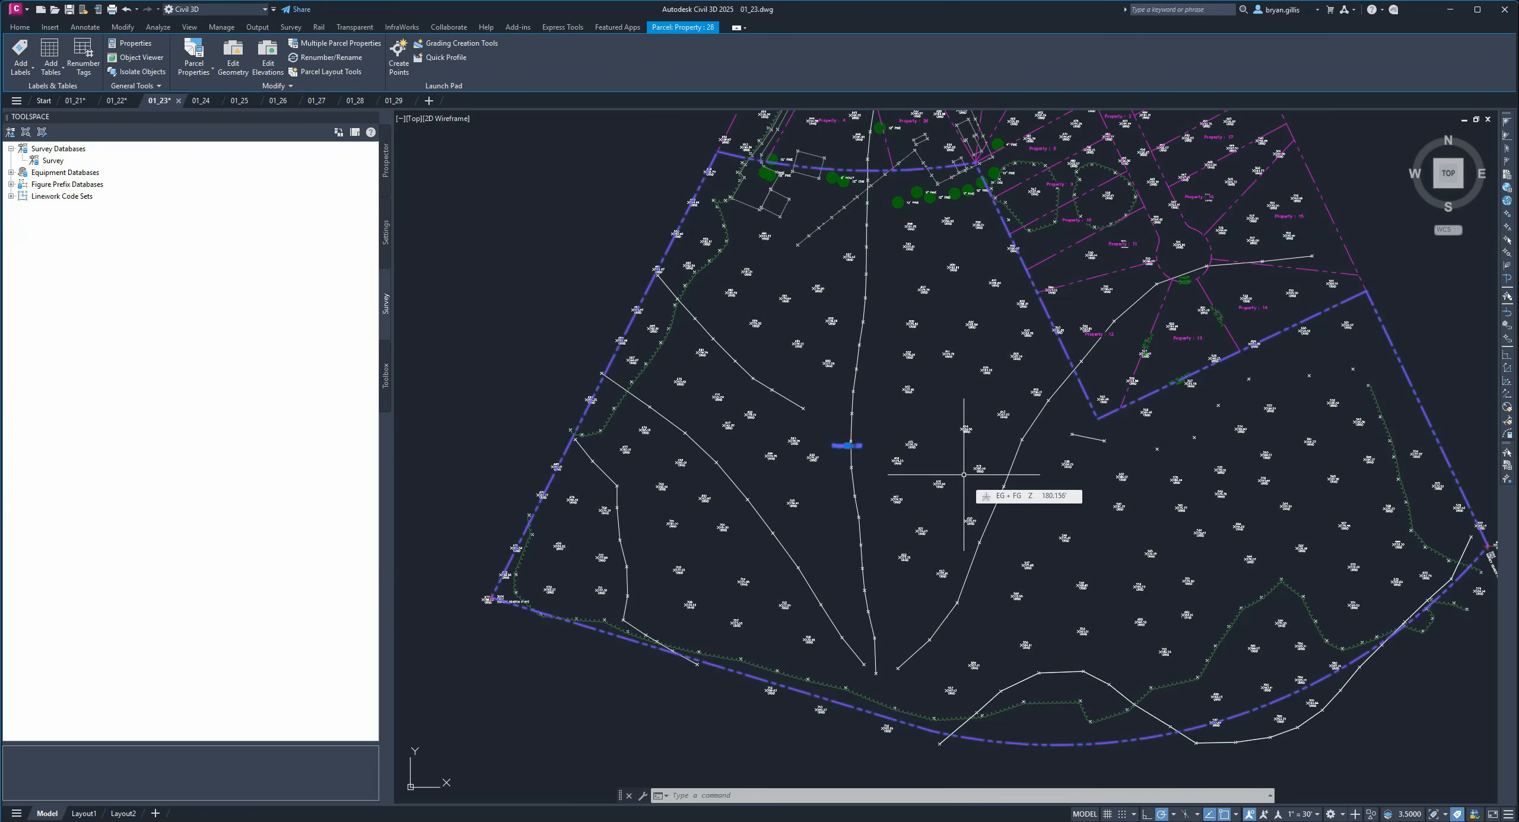
middle_drag(1056, 382, 802, 502)
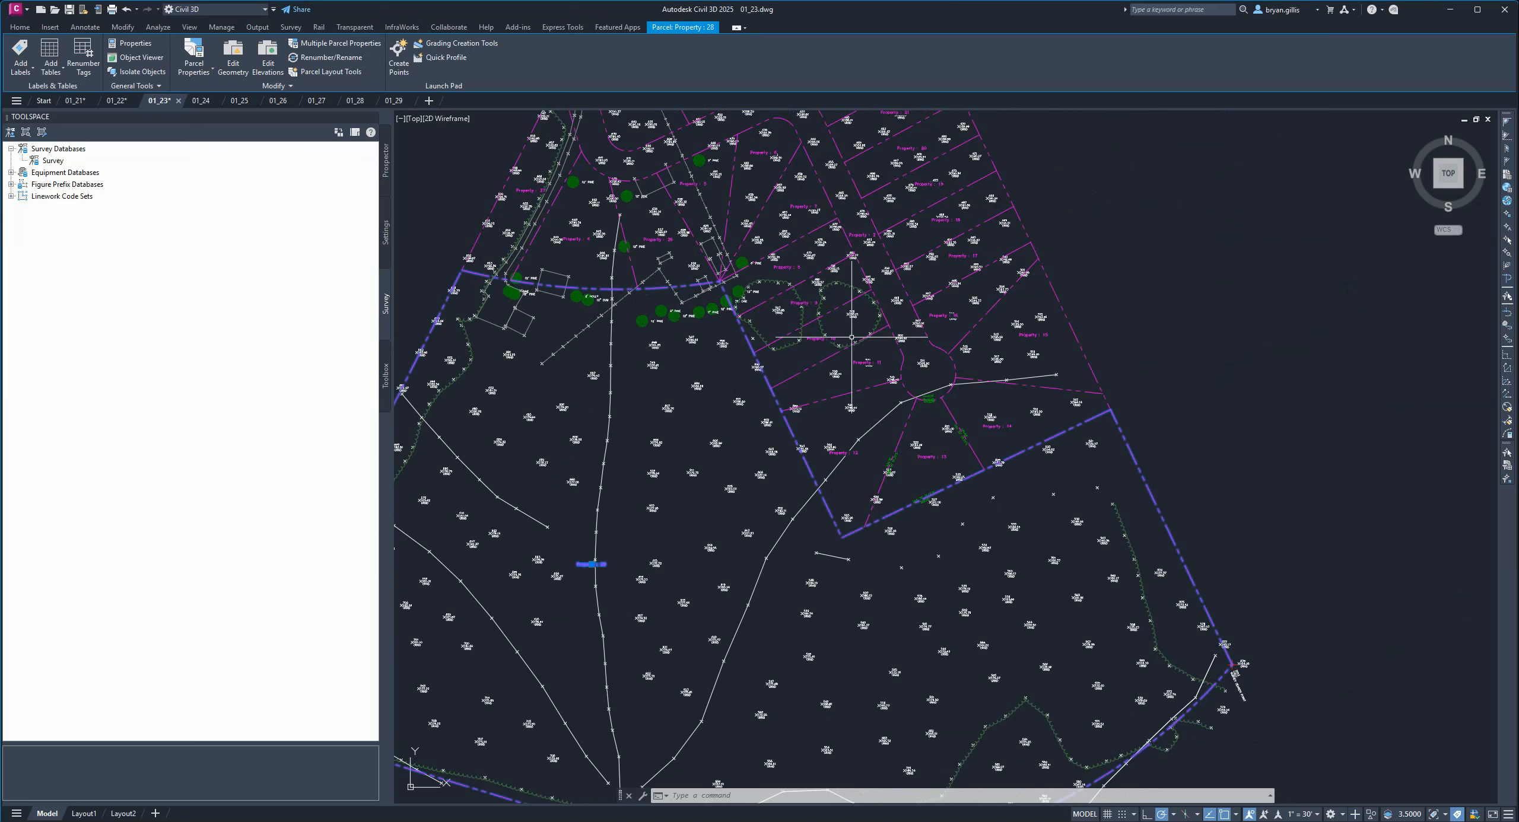
mouse_move(851, 337)
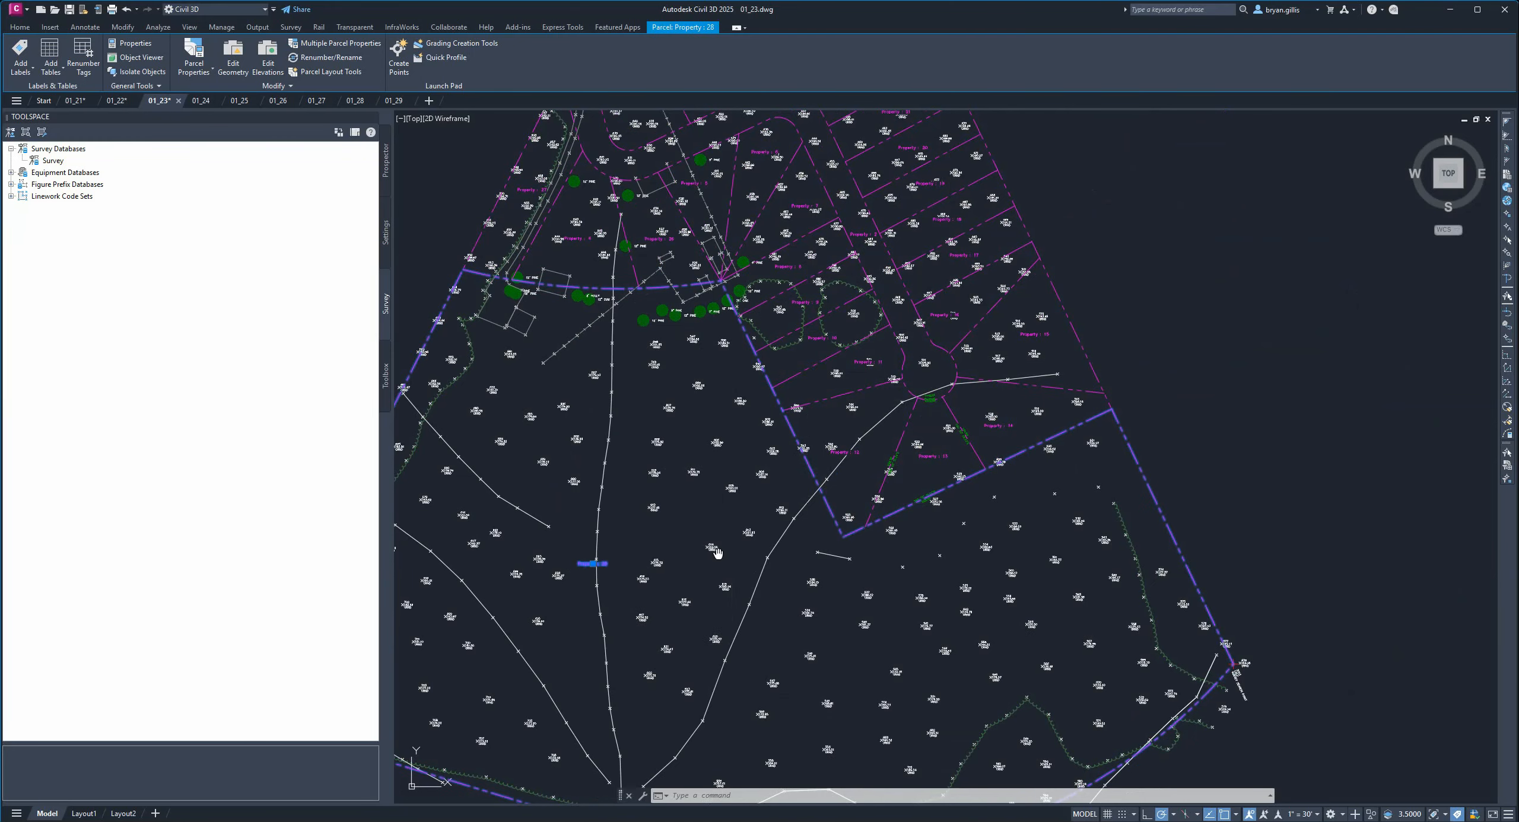
middle_drag(717, 554, 867, 480)
scroll(1150, 373, up, 5)
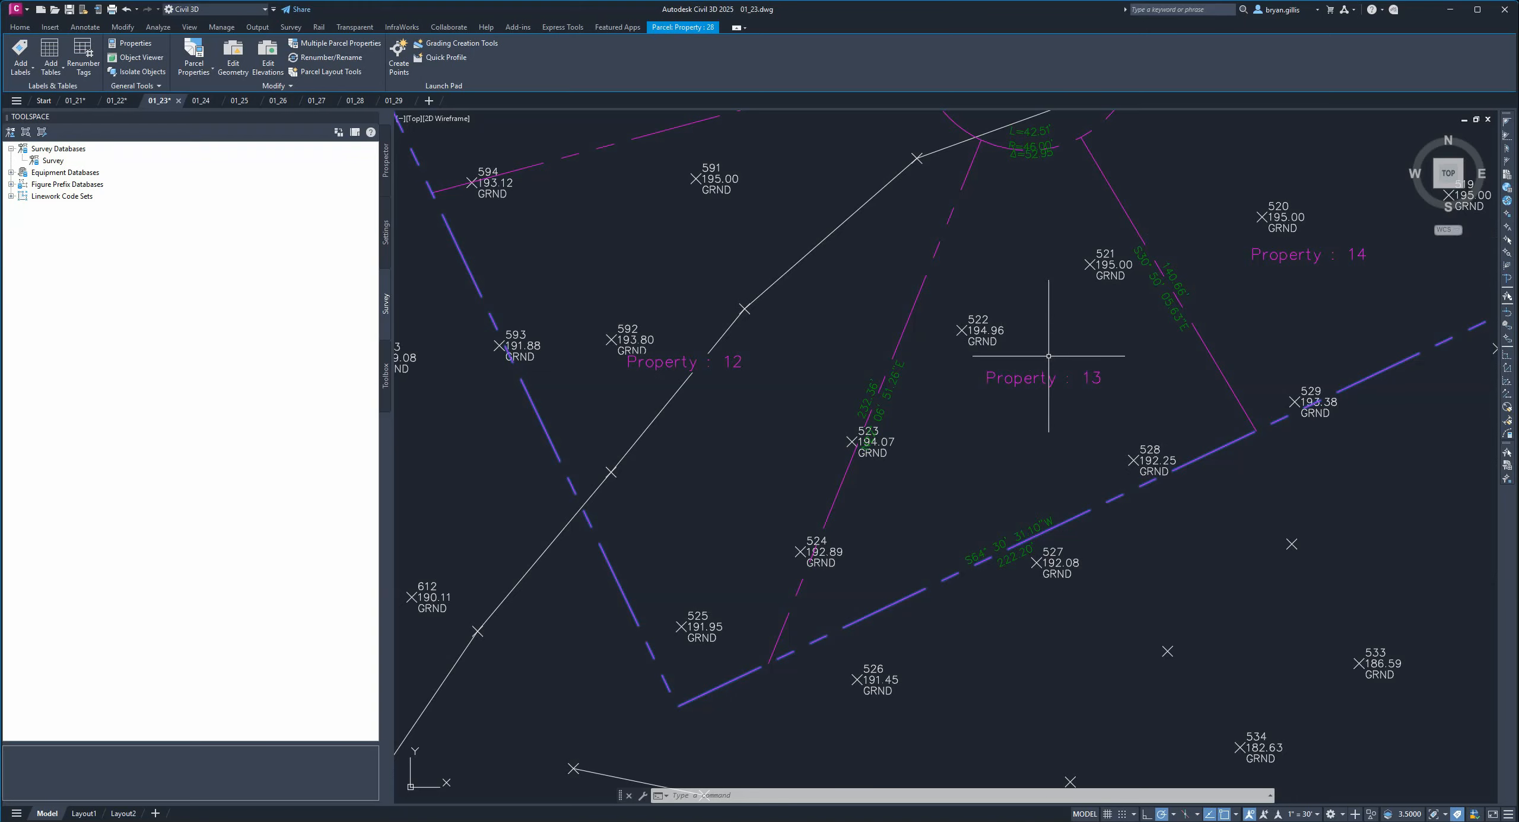
scroll(1048, 359, down, 4)
mouse_move(882, 414)
middle_down()
mouse_move(963, 380)
mouse_move(1337, 320)
middle_up()
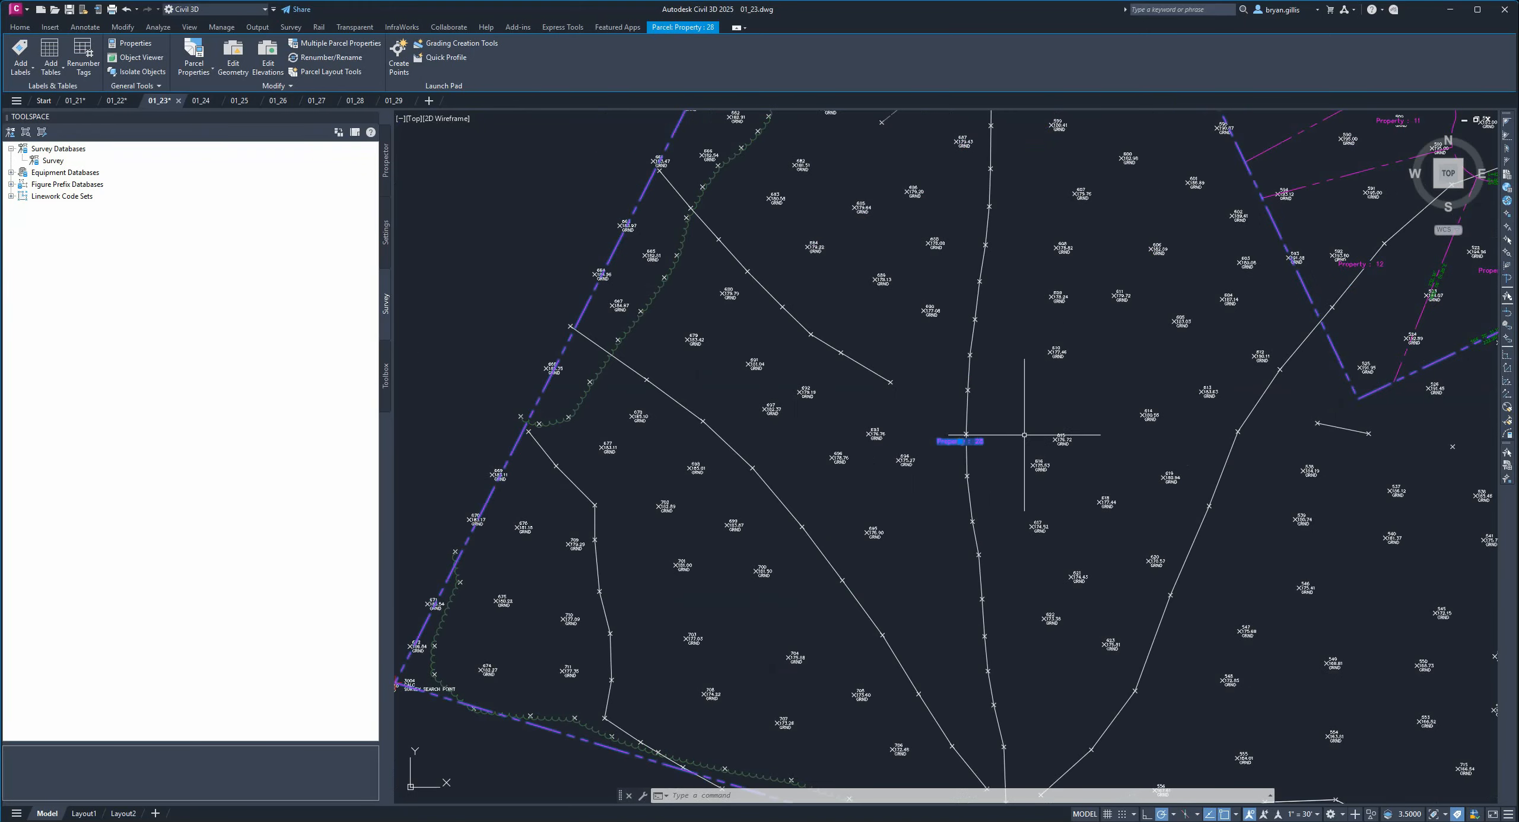
middle_drag(1055, 478, 960, 417)
scroll(940, 413, down, 2)
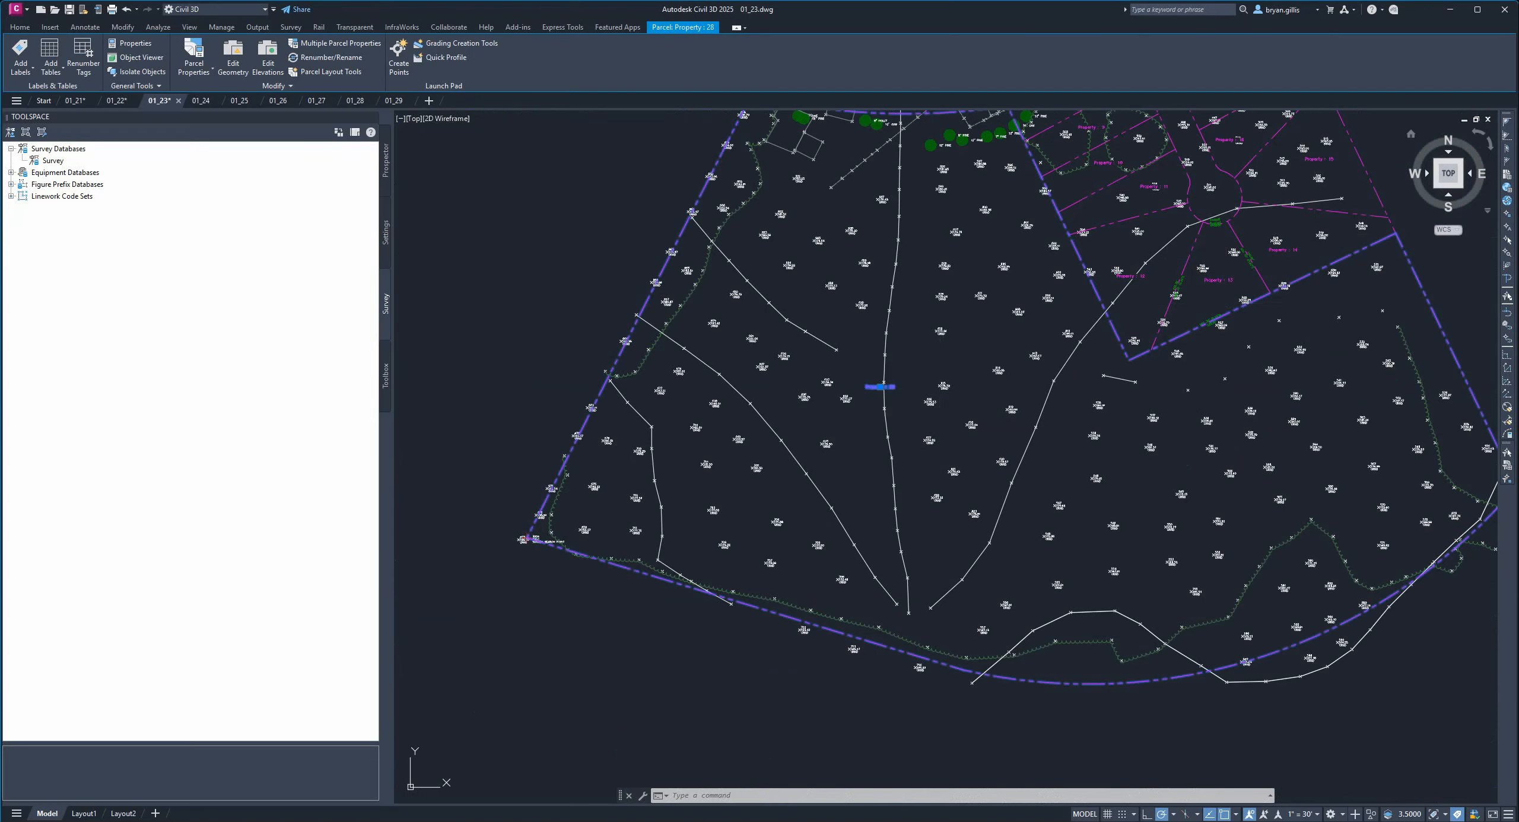
In drawing 01_24, open the Add Labels dialog for parcels.
key(ctrl+Tab)
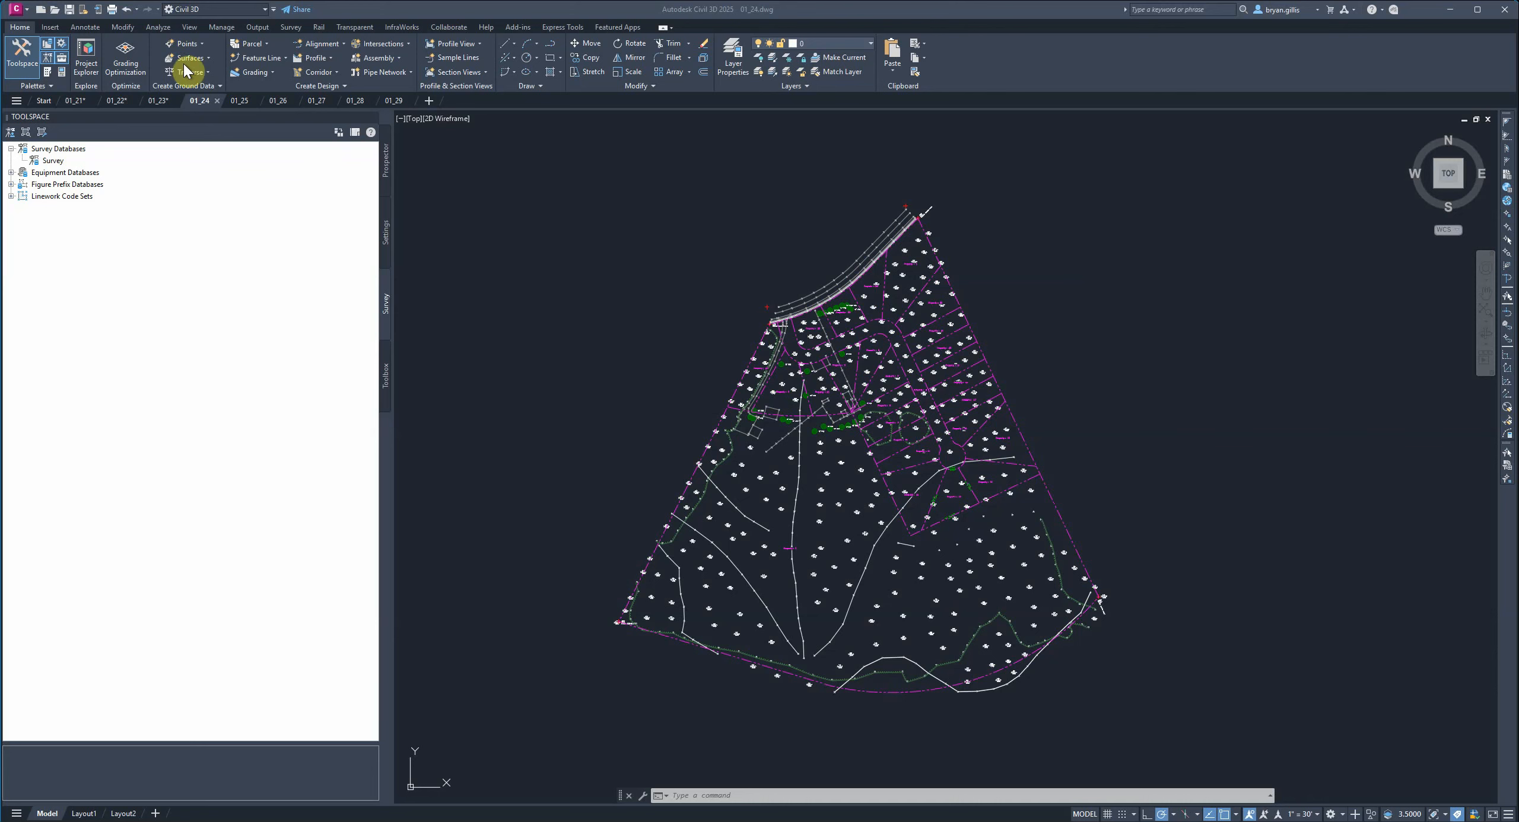
click(85, 29)
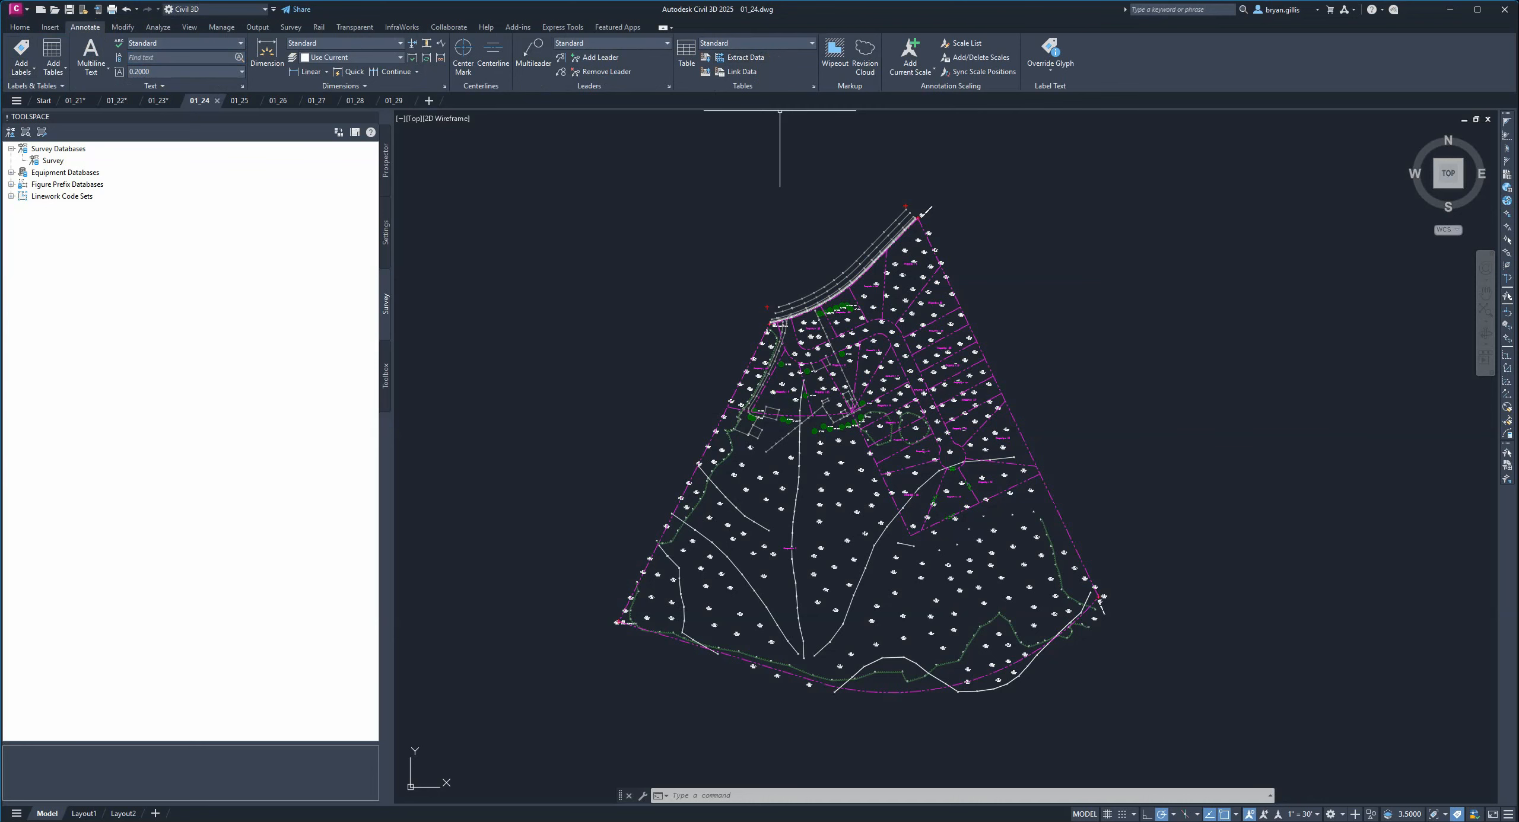
click(23, 71)
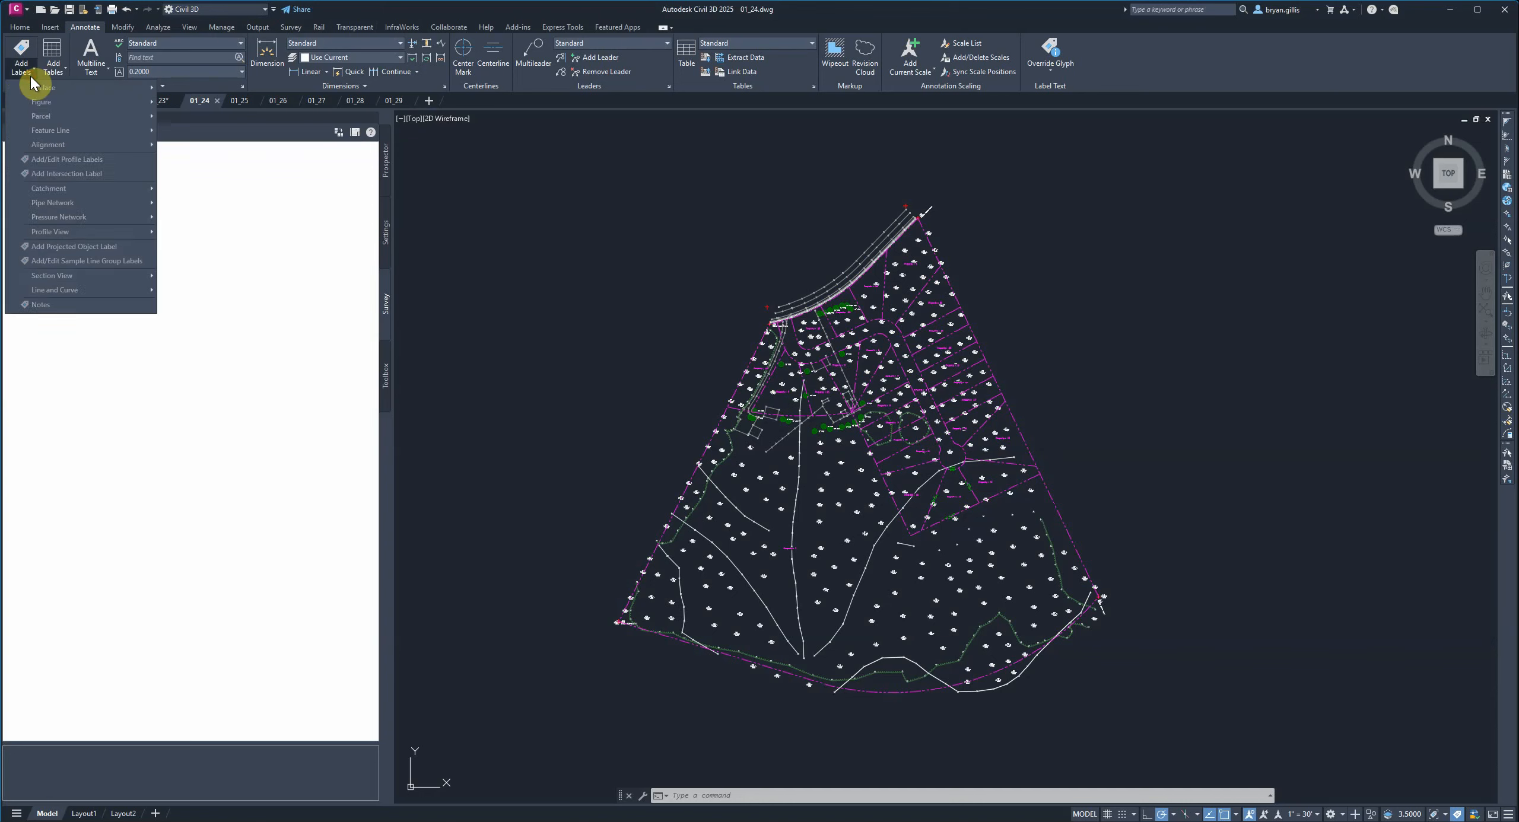
mouse_move(51, 121)
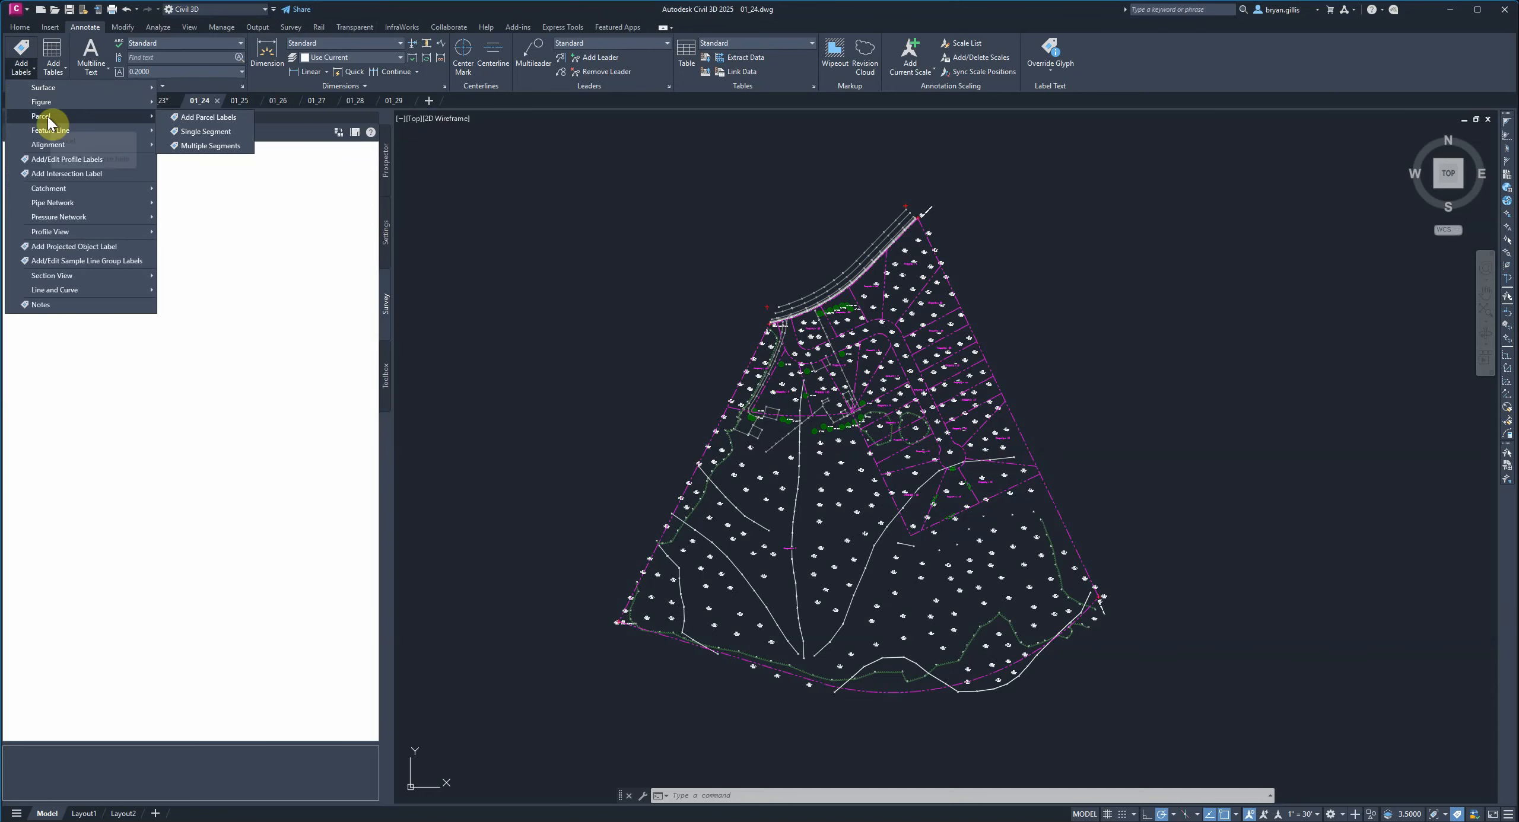
click(185, 117)
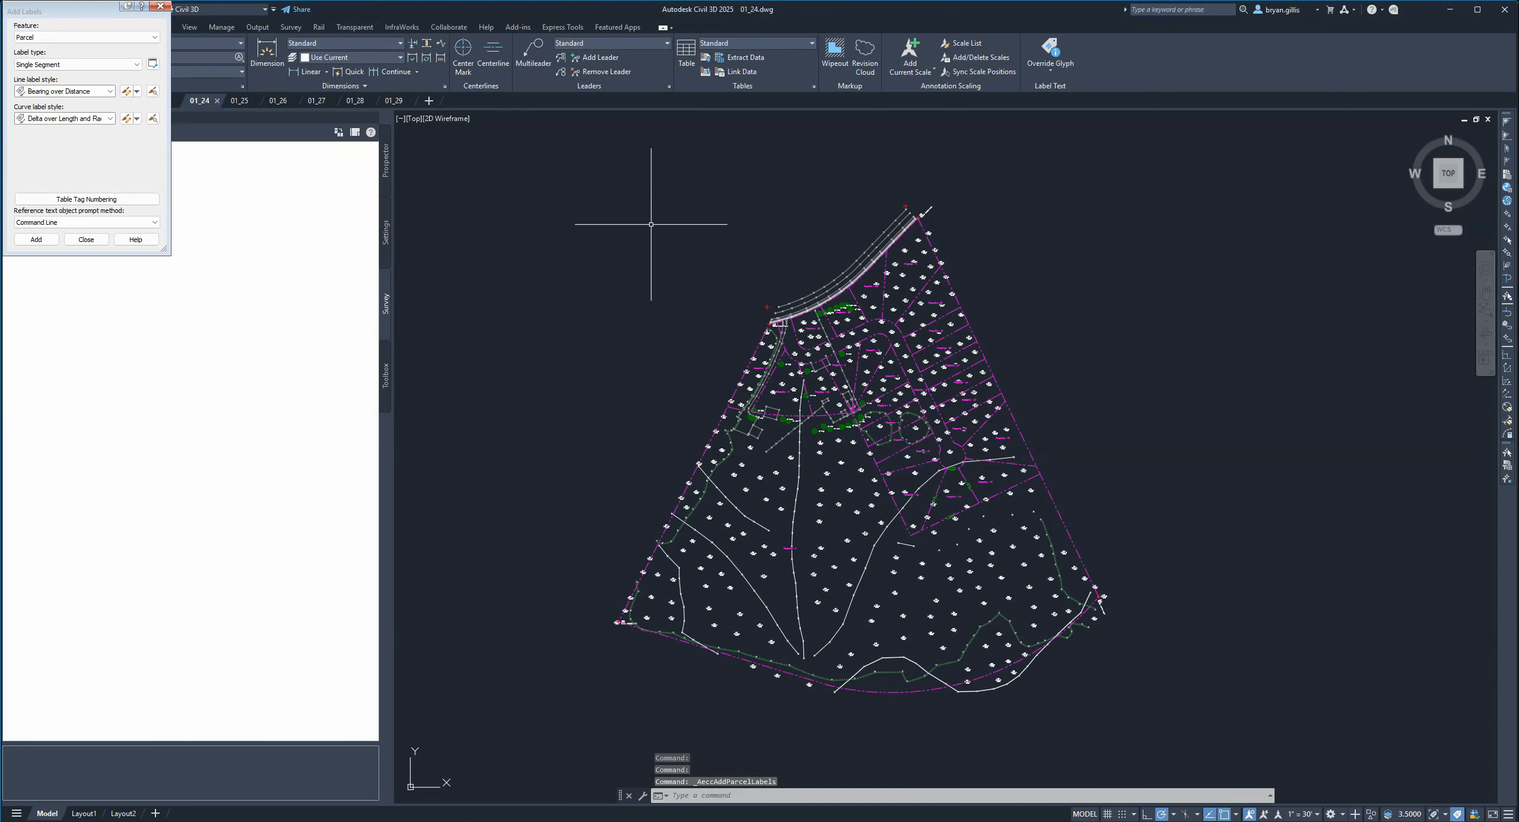
drag(42, 15, 668, 231)
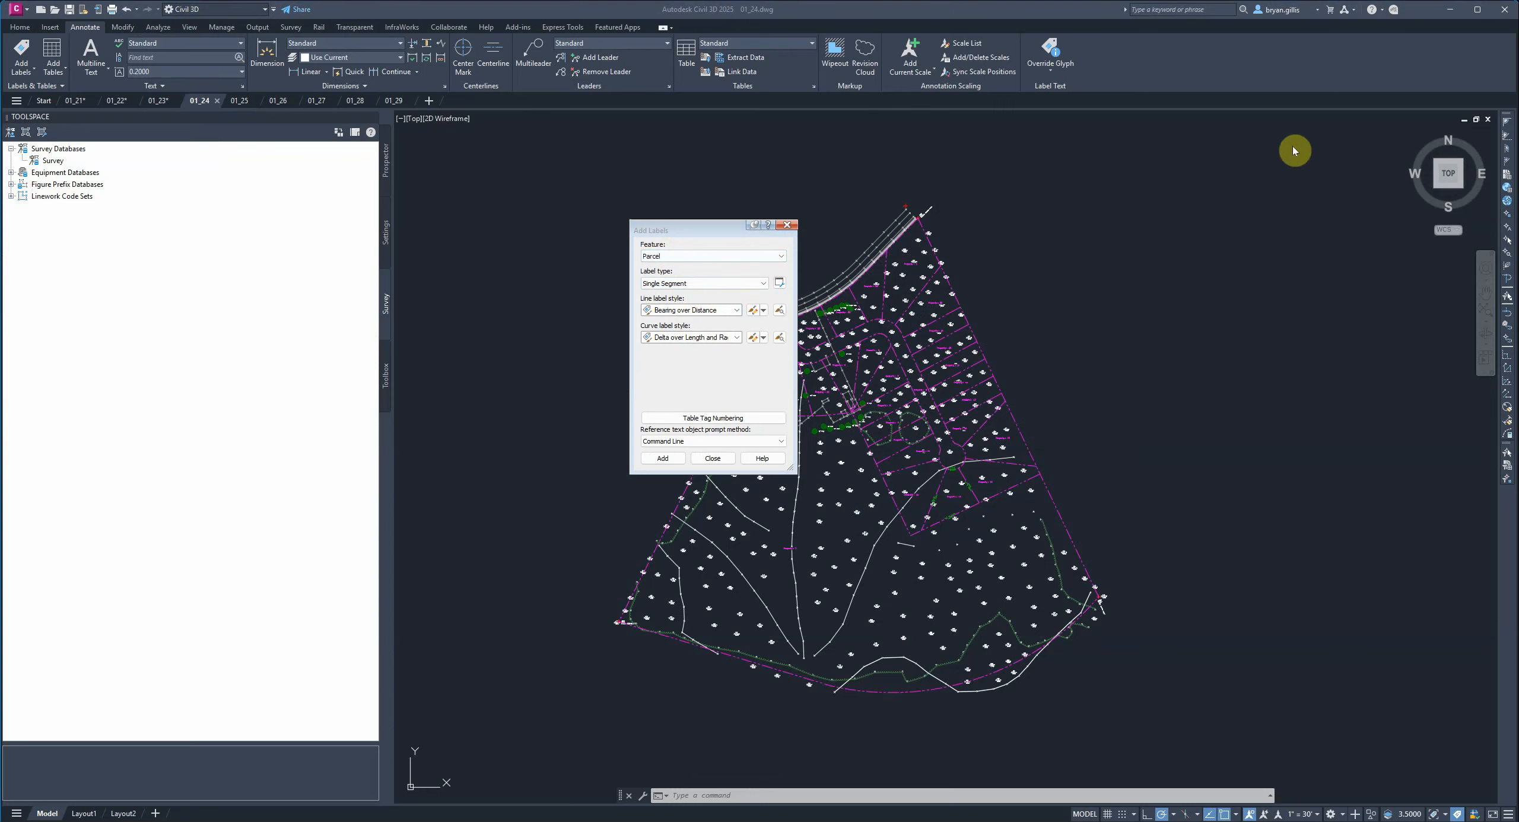
Set Single Segment labels with Bearing over Distance line style and Delta over Length and Radius curve style.
click(761, 285)
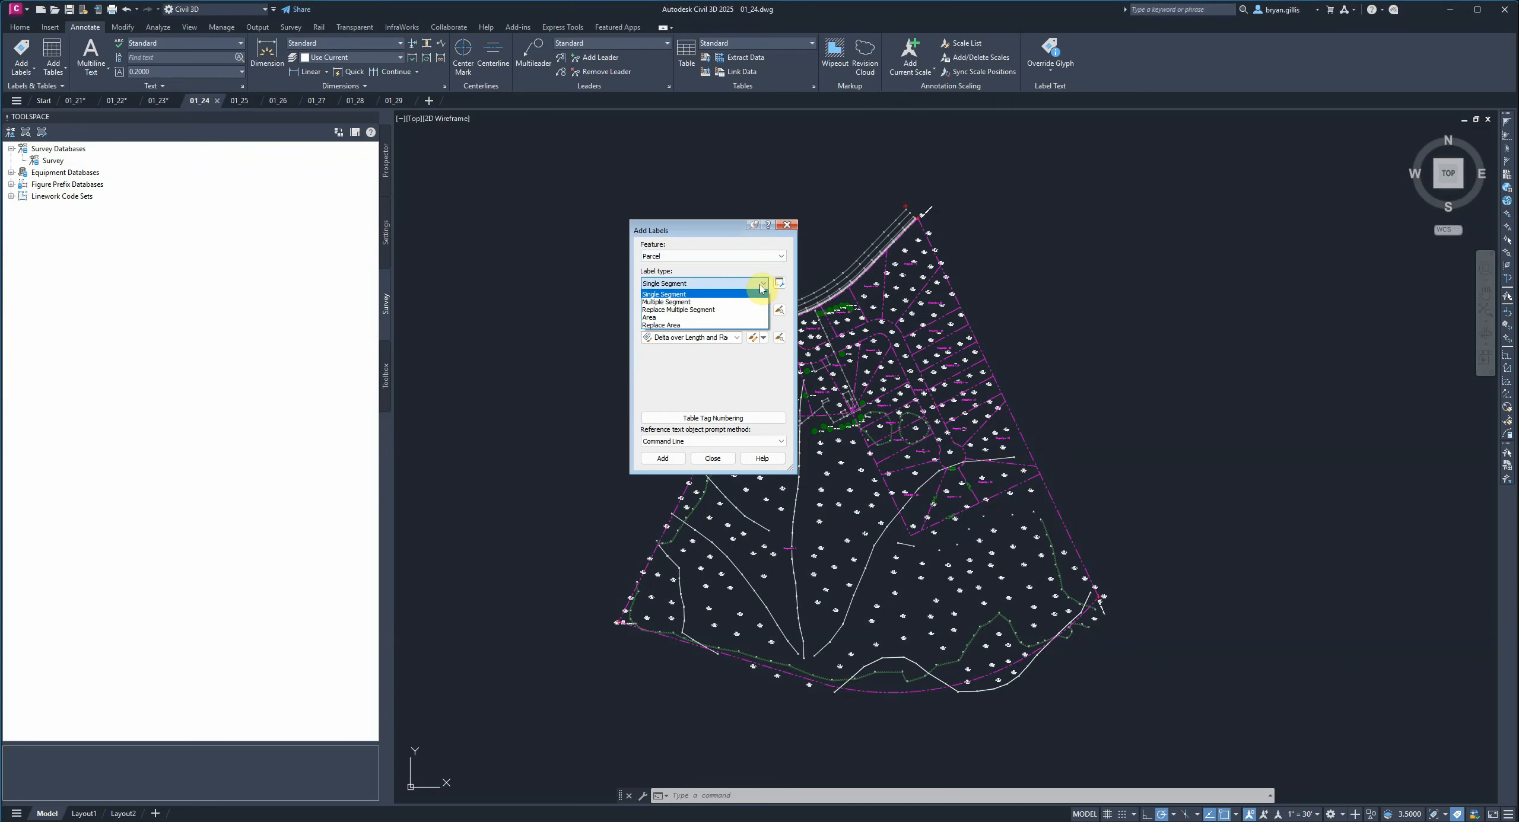
click(692, 295)
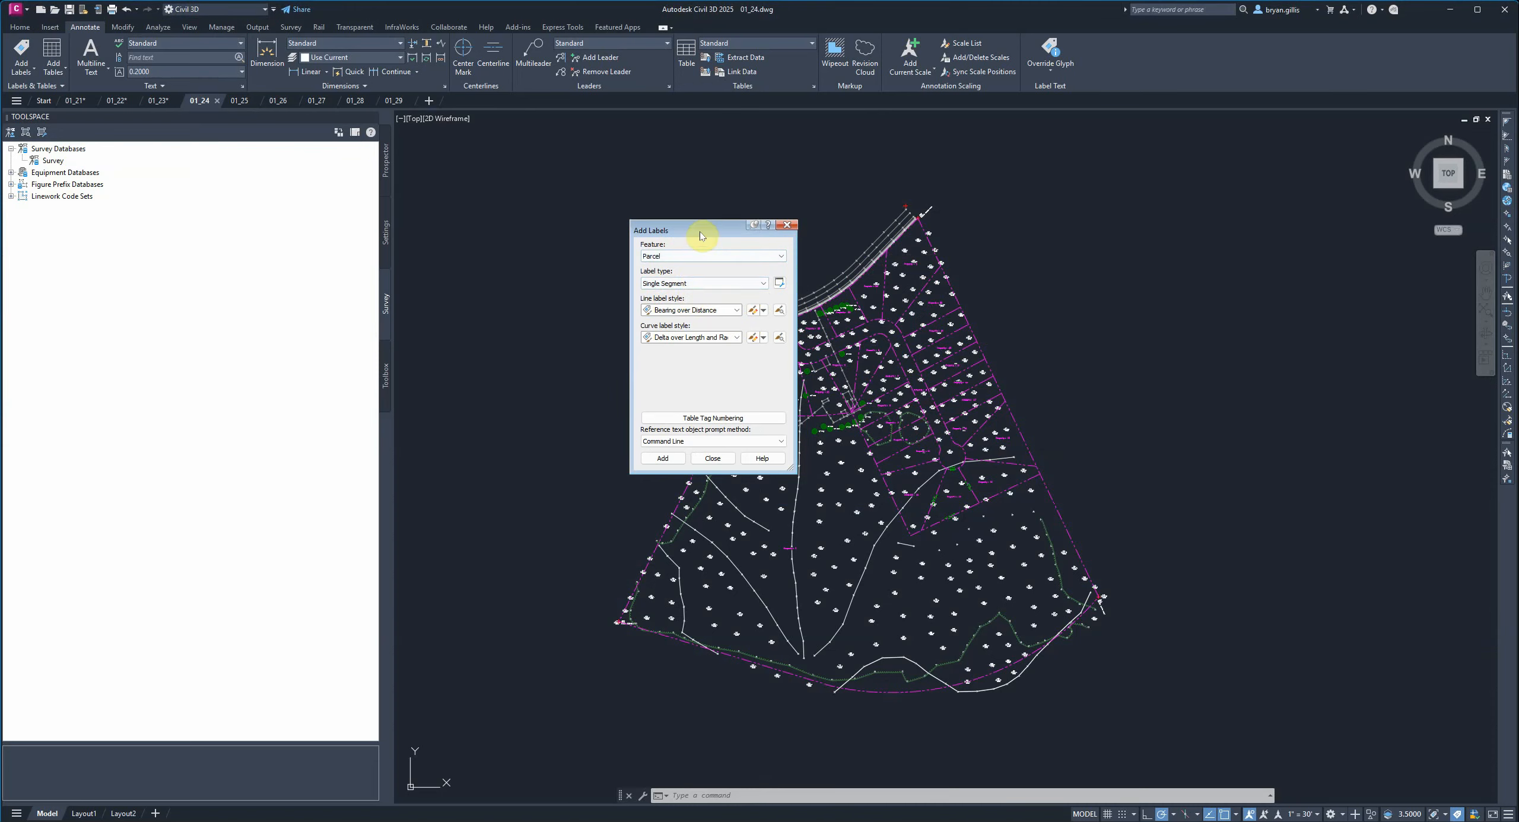
drag(699, 231, 558, 172)
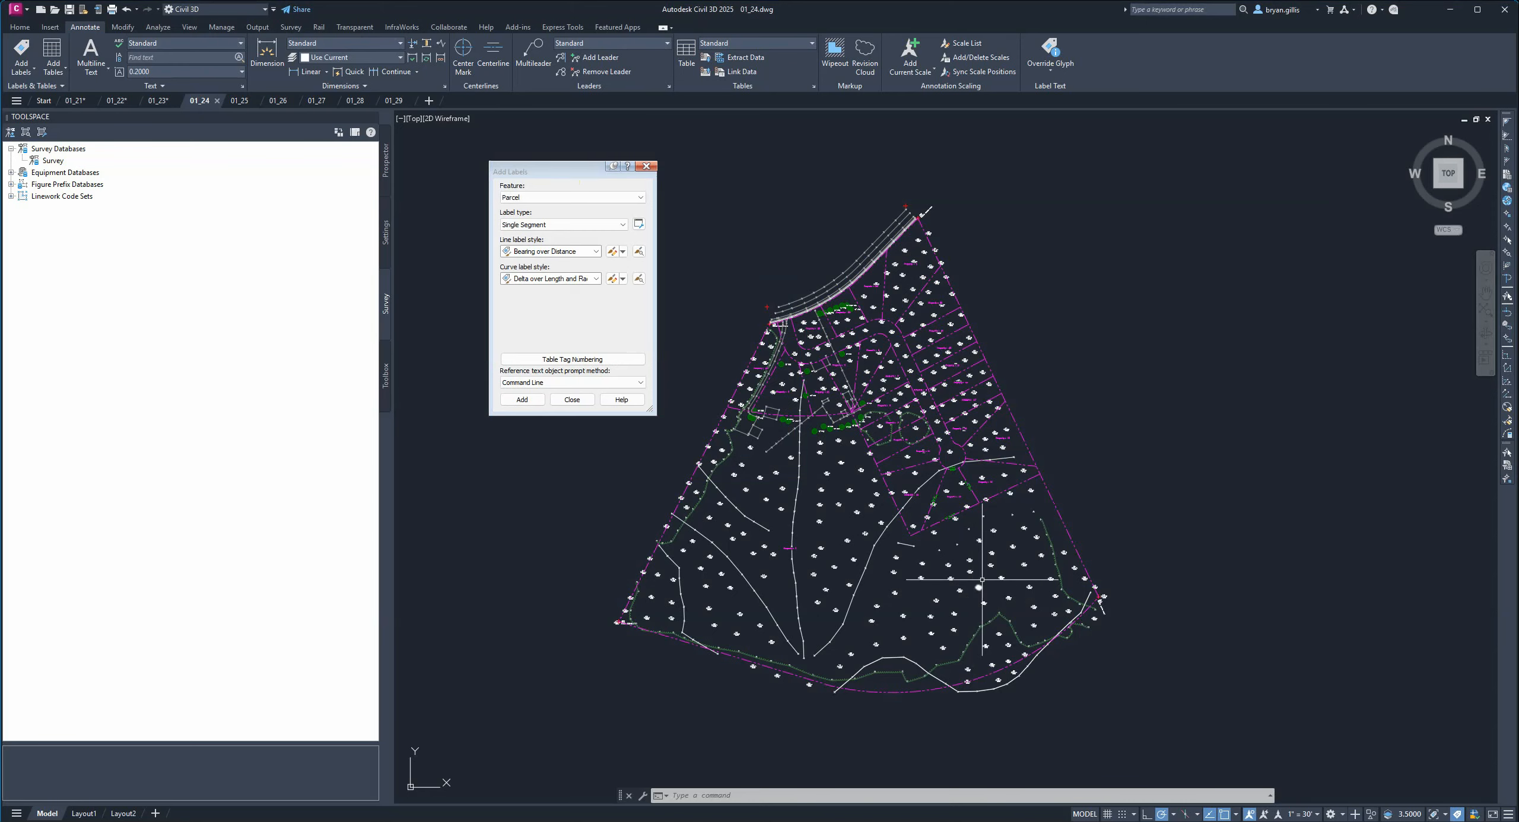
scroll(938, 509, up, 2)
scroll(939, 509, up, 5)
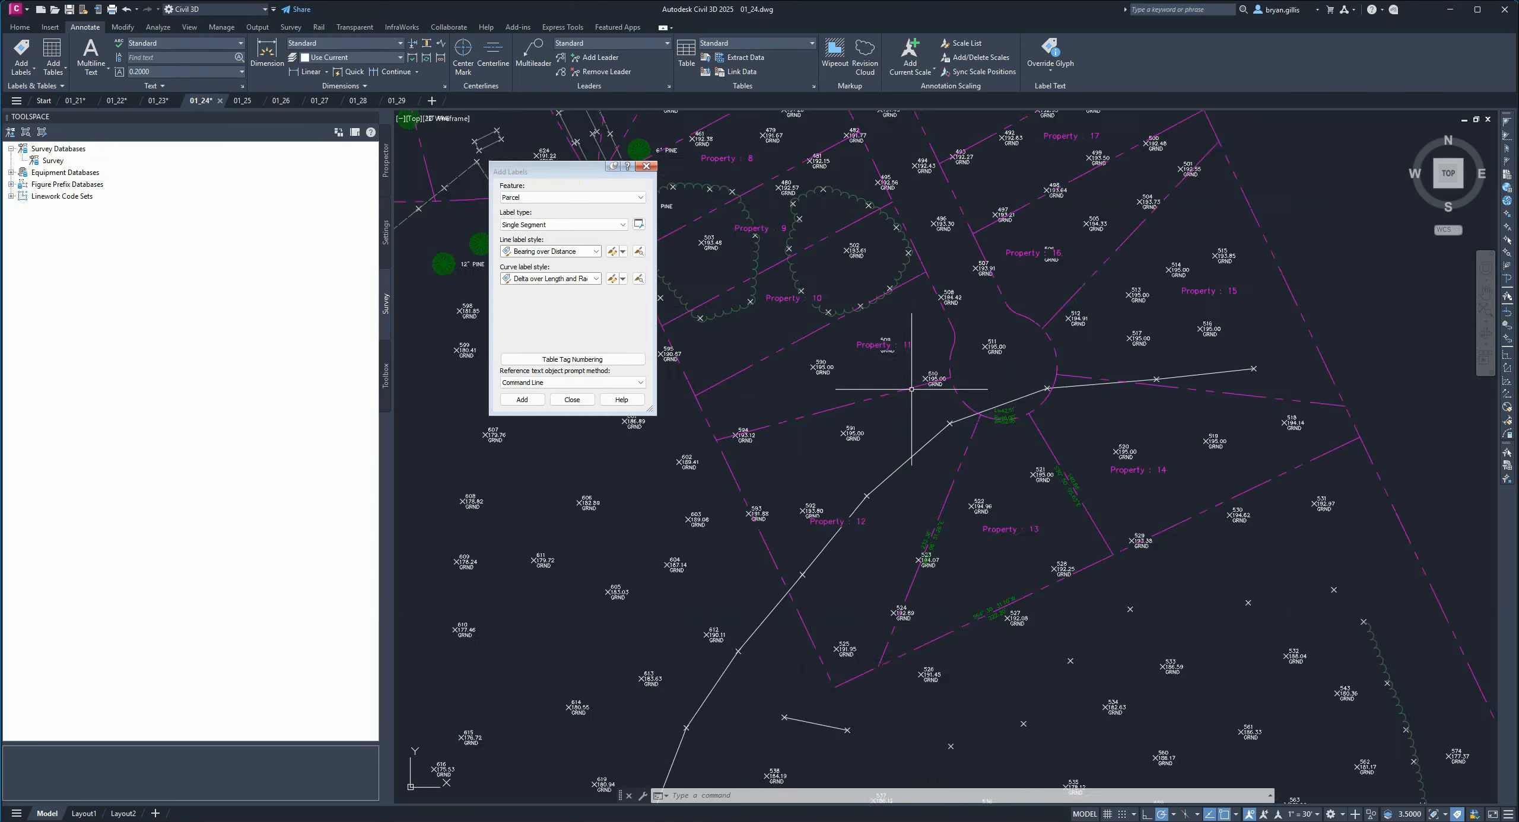
middle_drag(875, 337, 1137, 433)
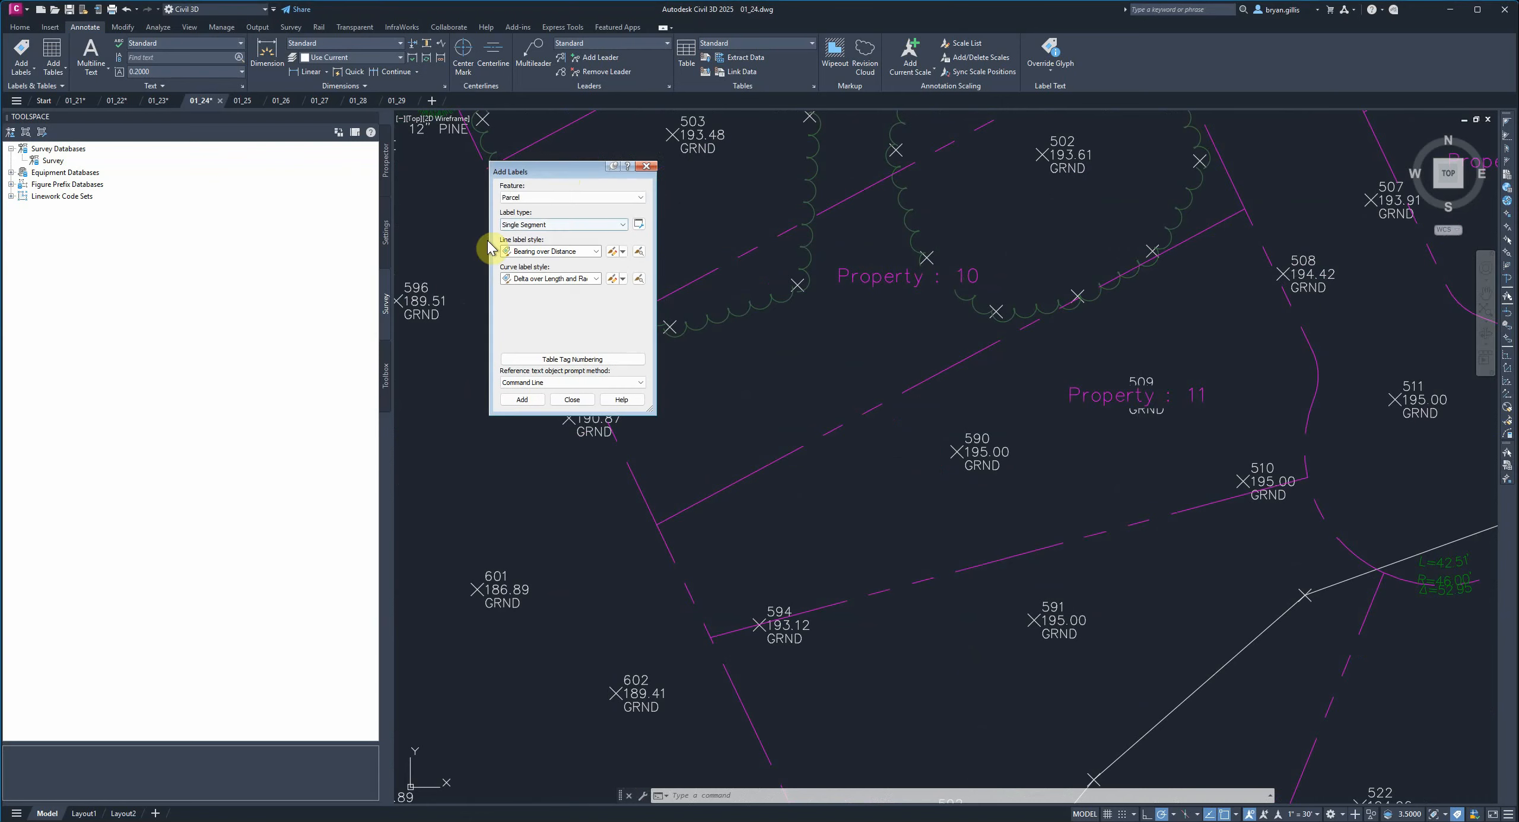
click(594, 253)
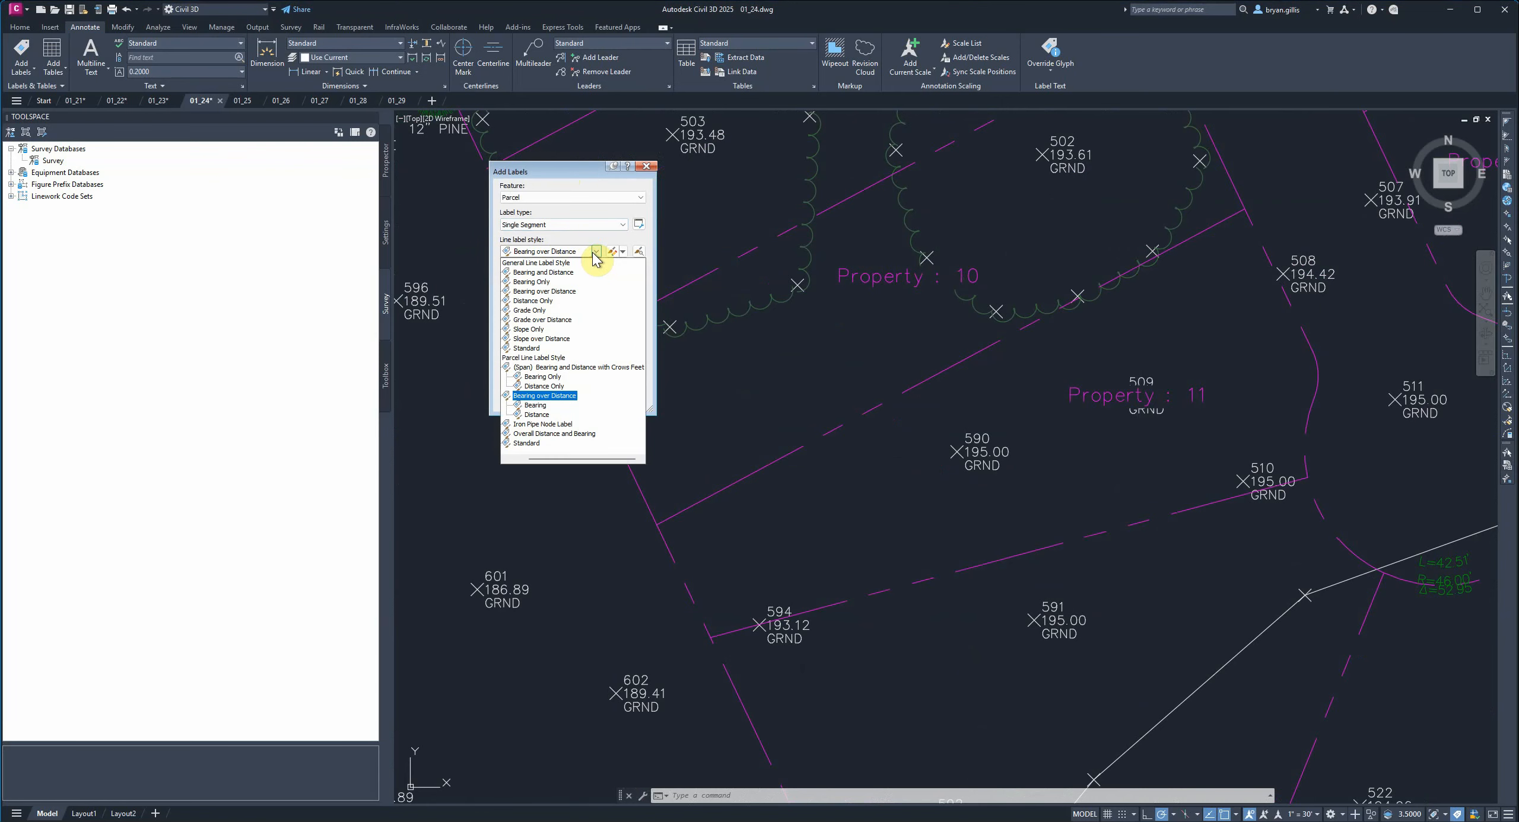
click(568, 396)
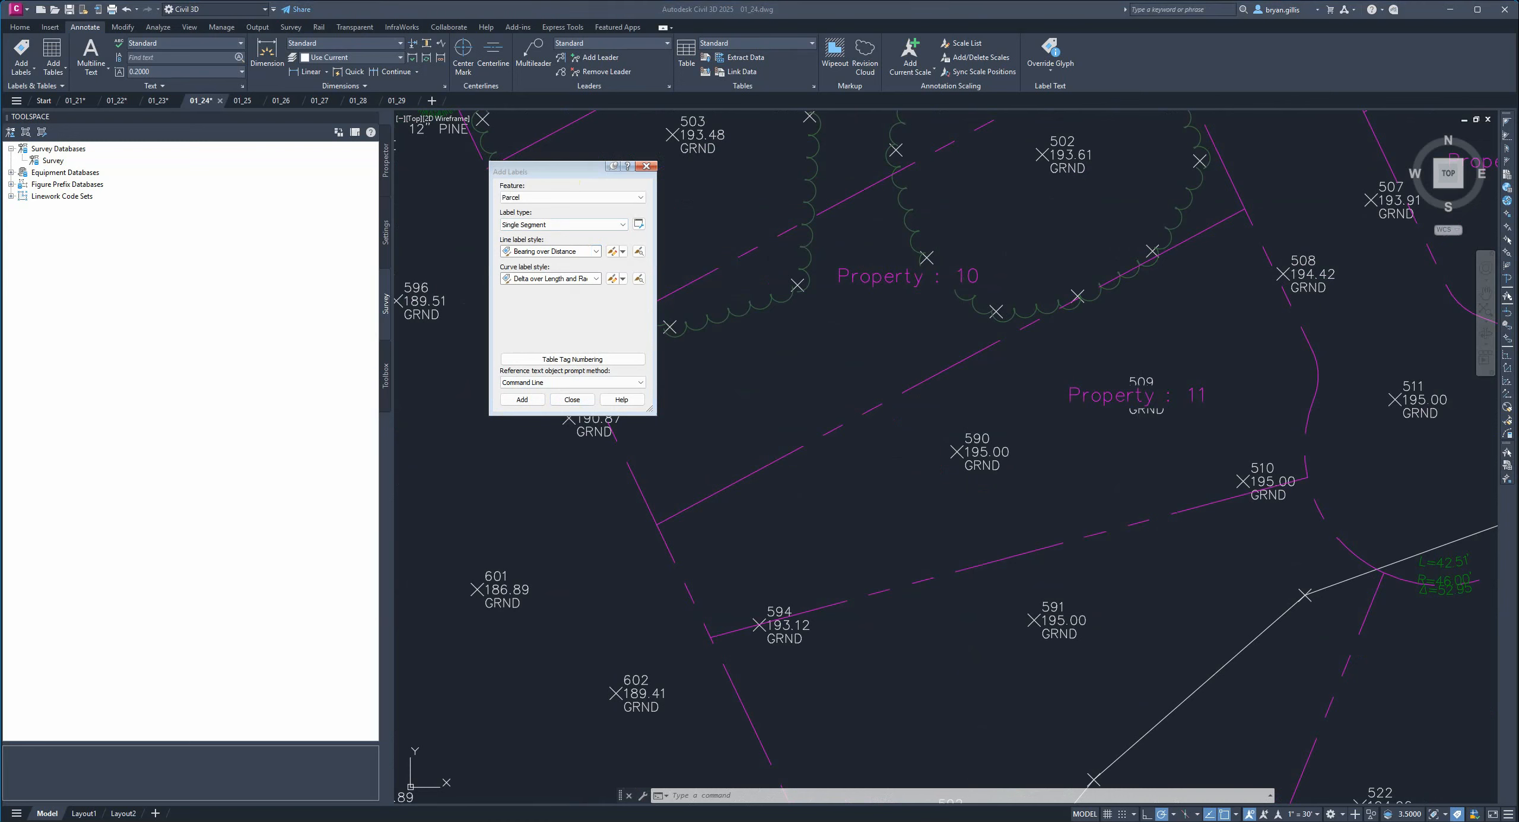
click(569, 279)
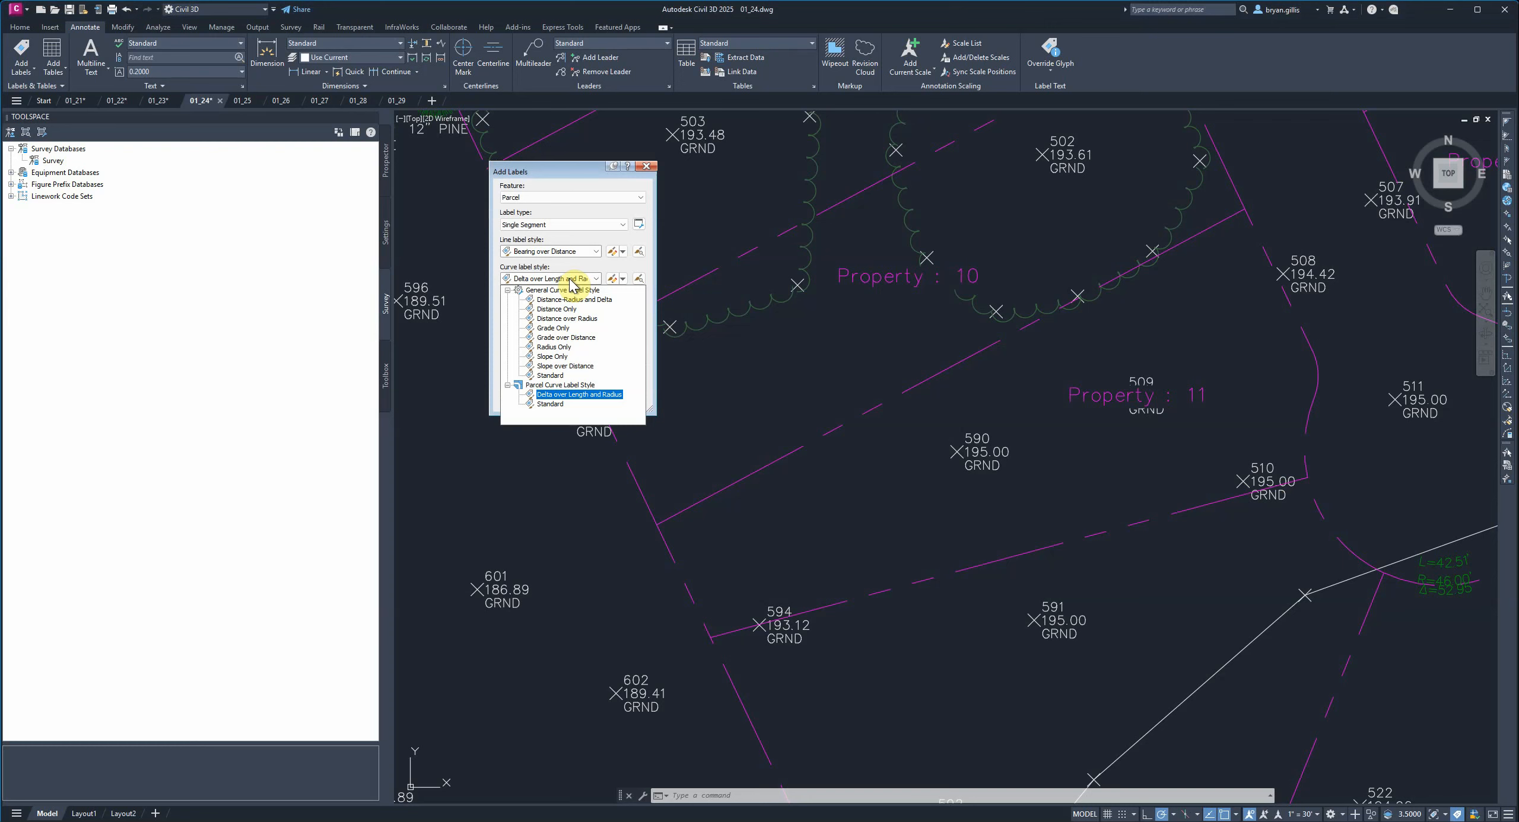
click(582, 395)
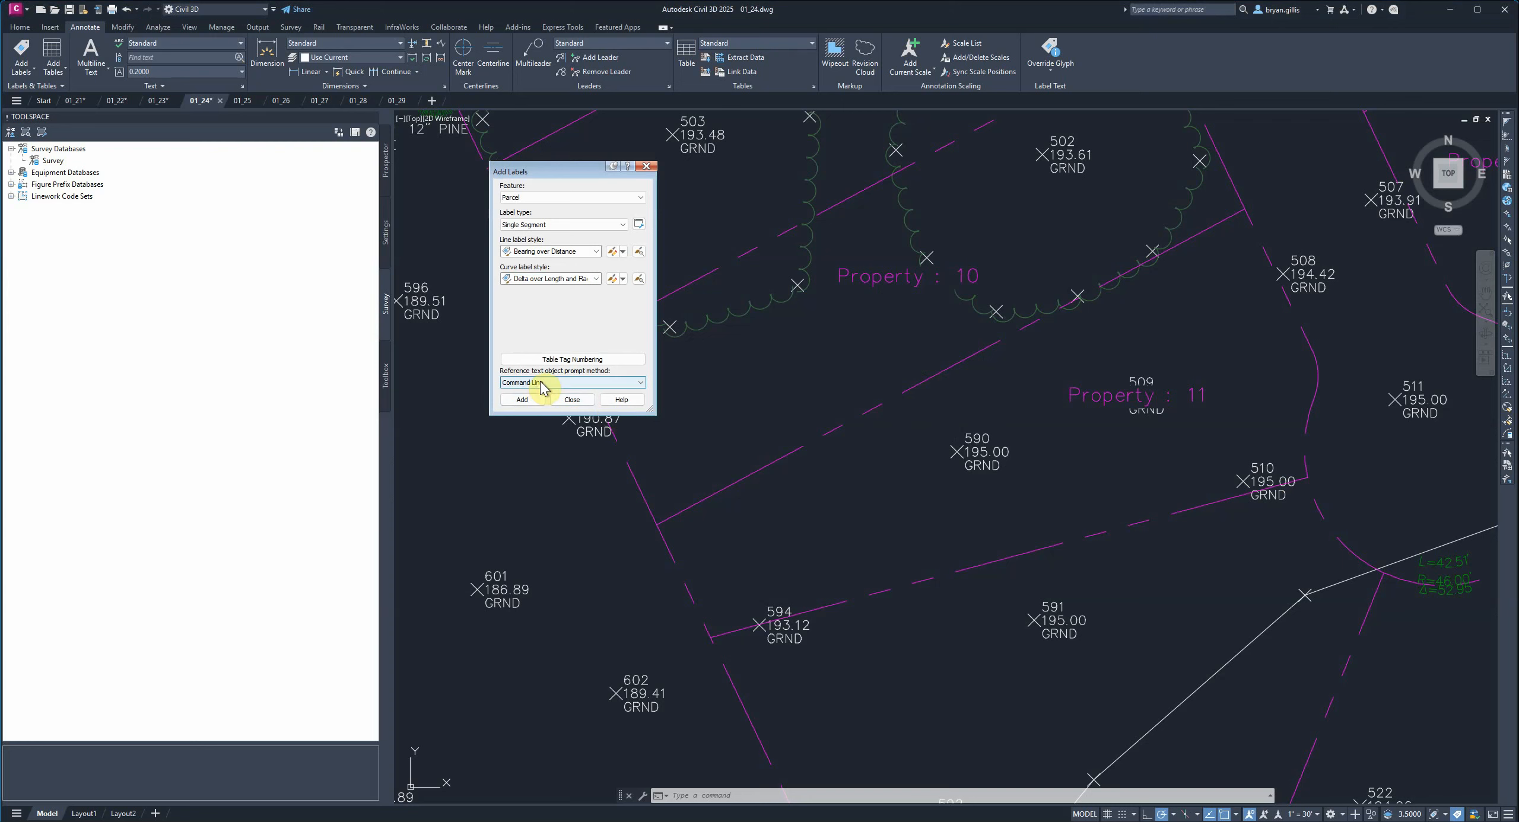
Add single segment labels to six boundary lines and curves around Property 11.
click(516, 400)
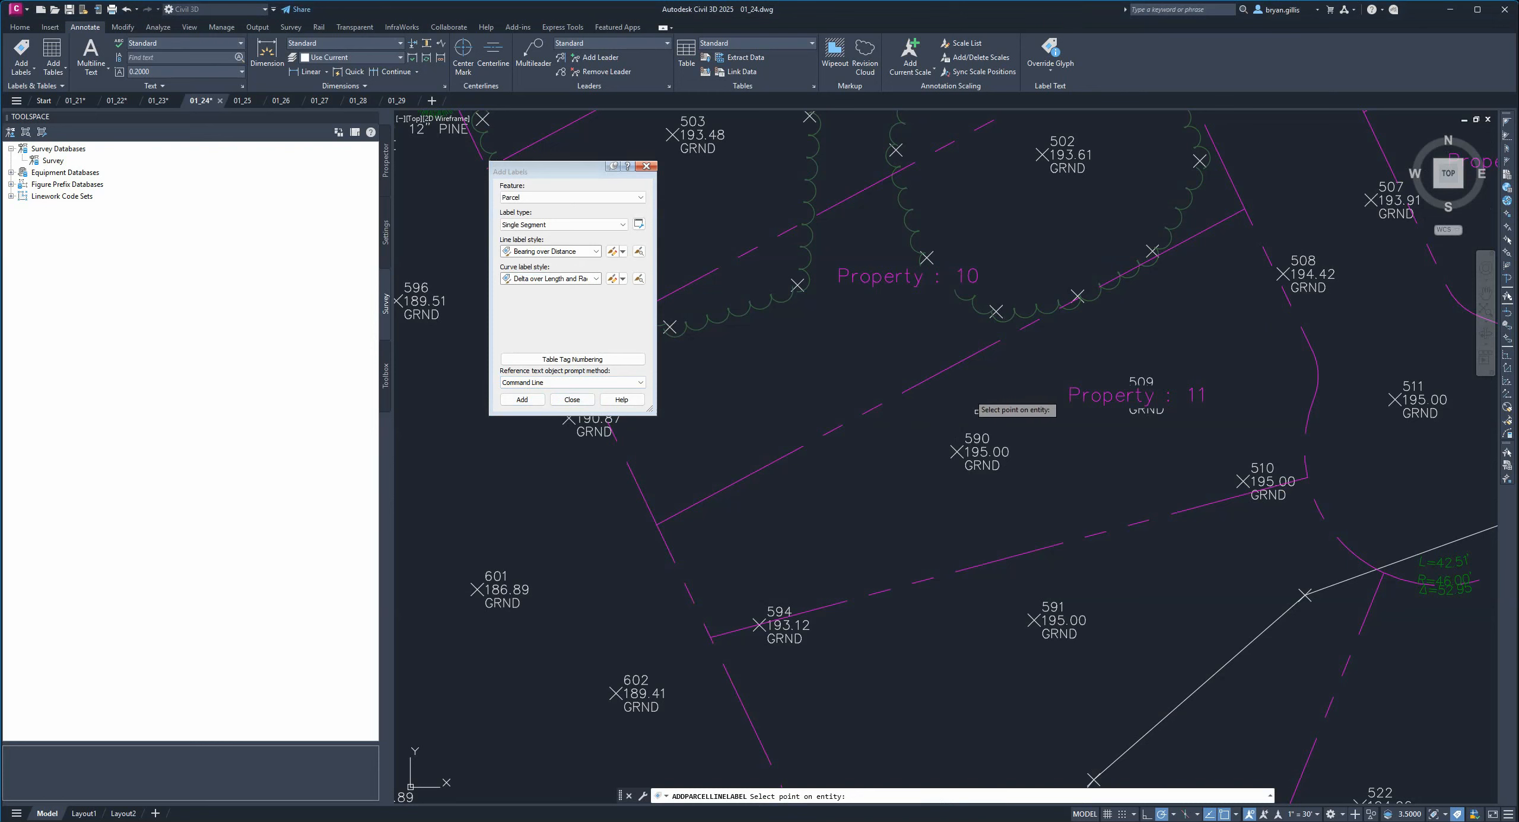
click(967, 359)
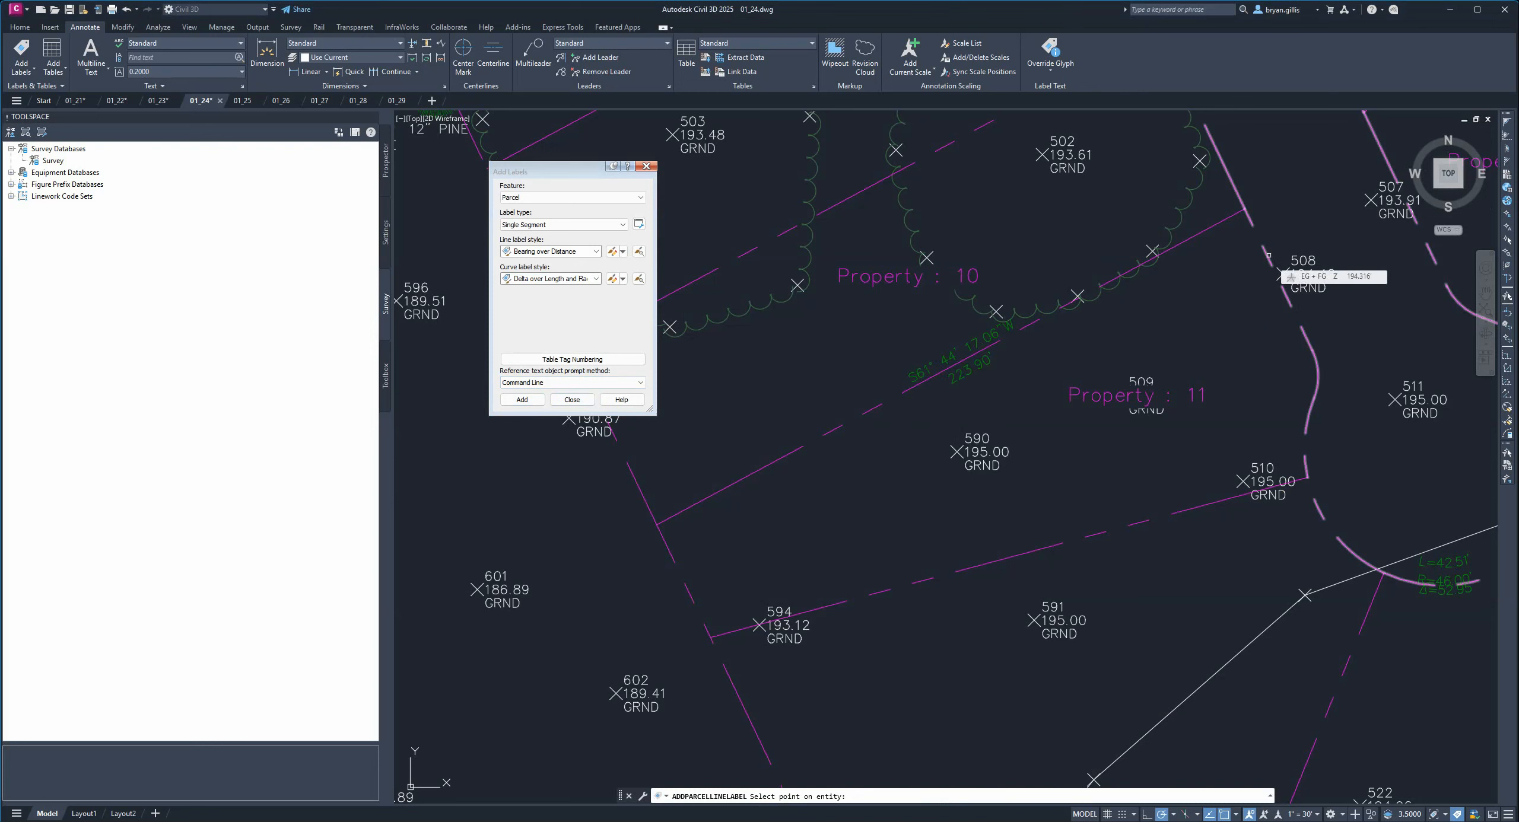
click(1288, 300)
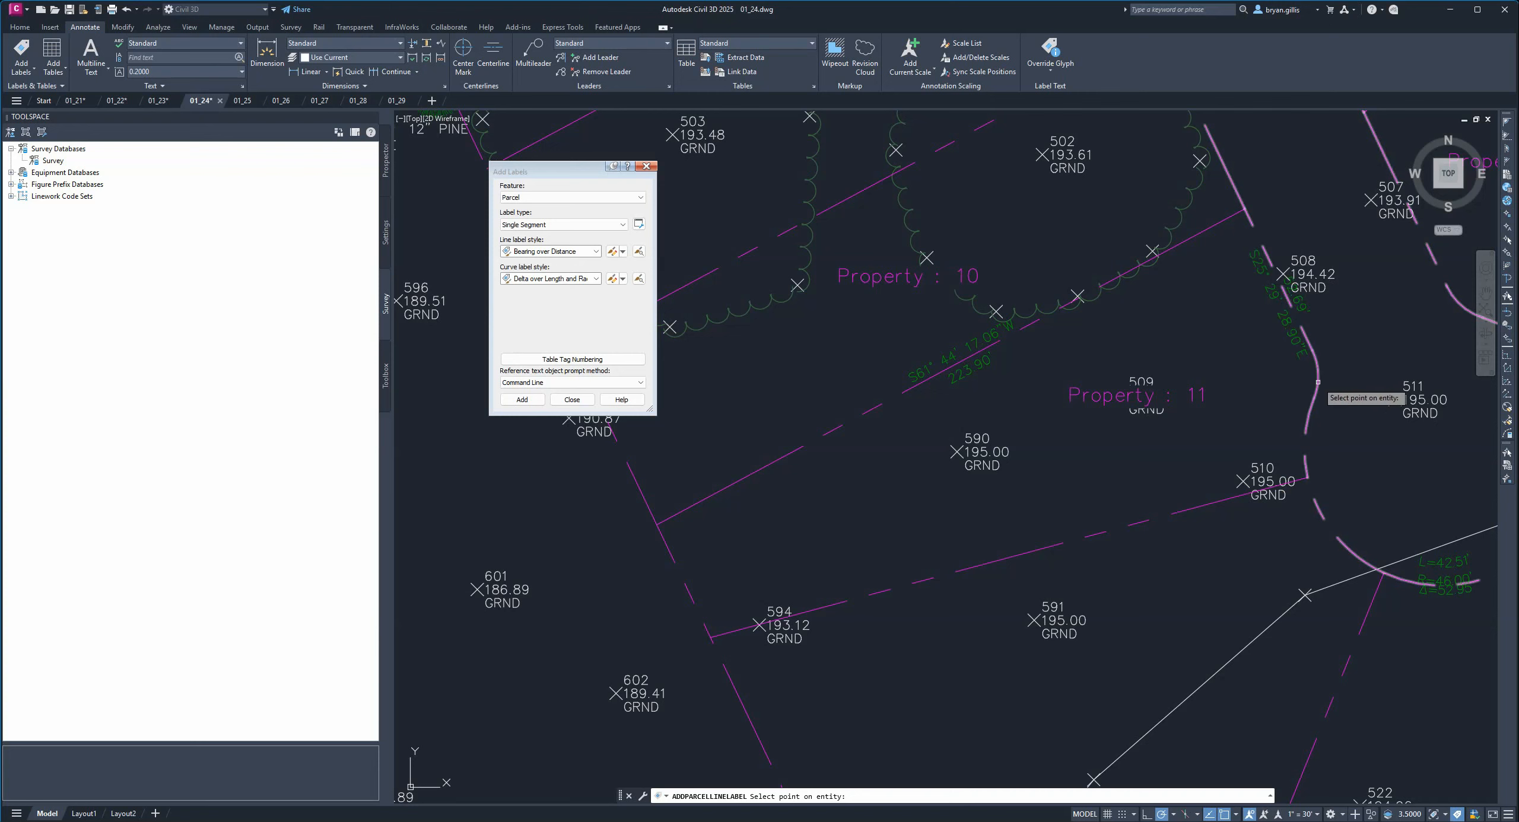
click(1319, 374)
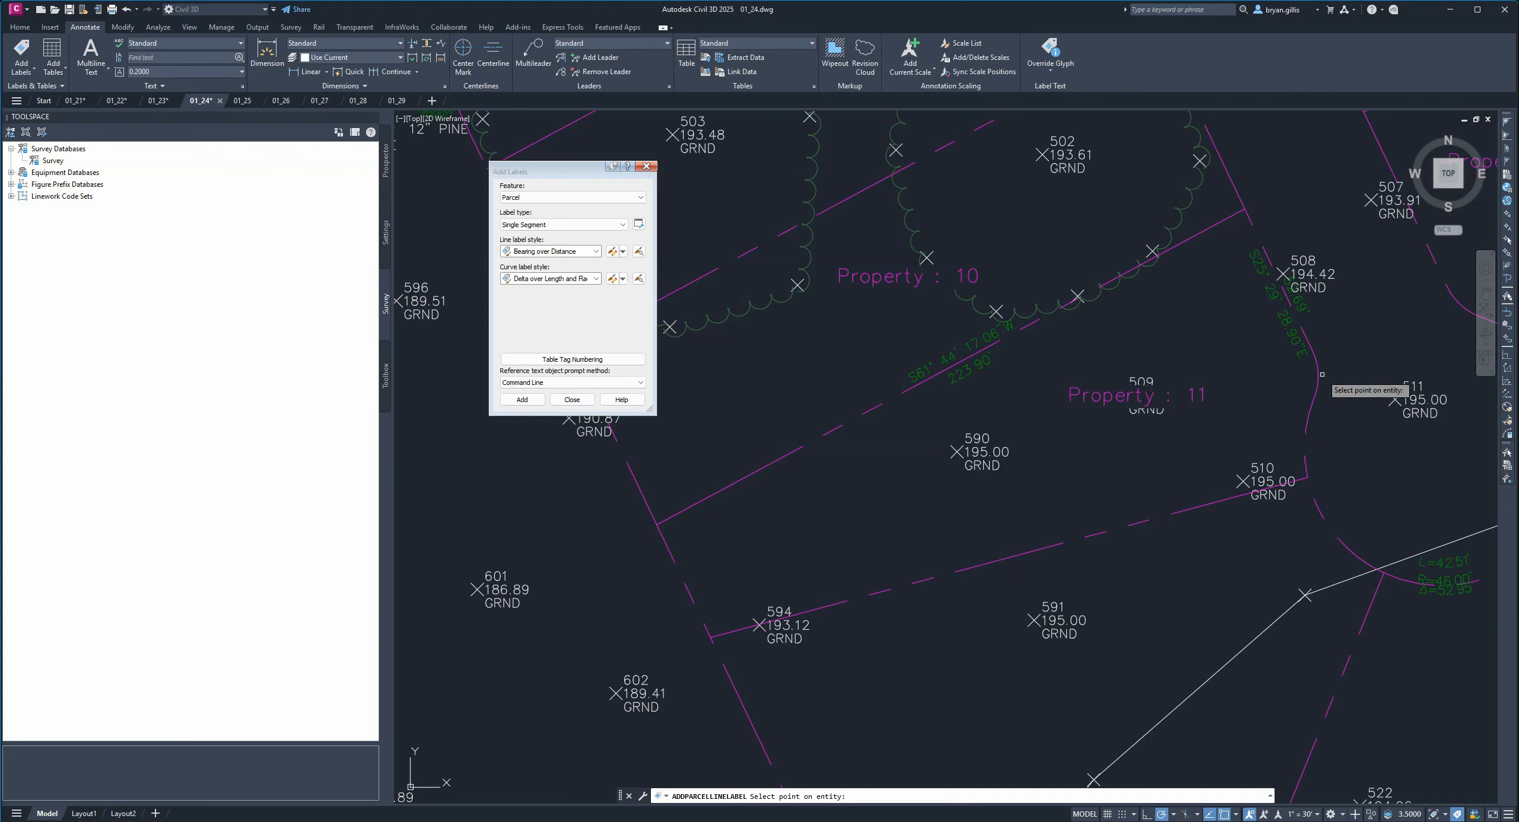
click(1307, 423)
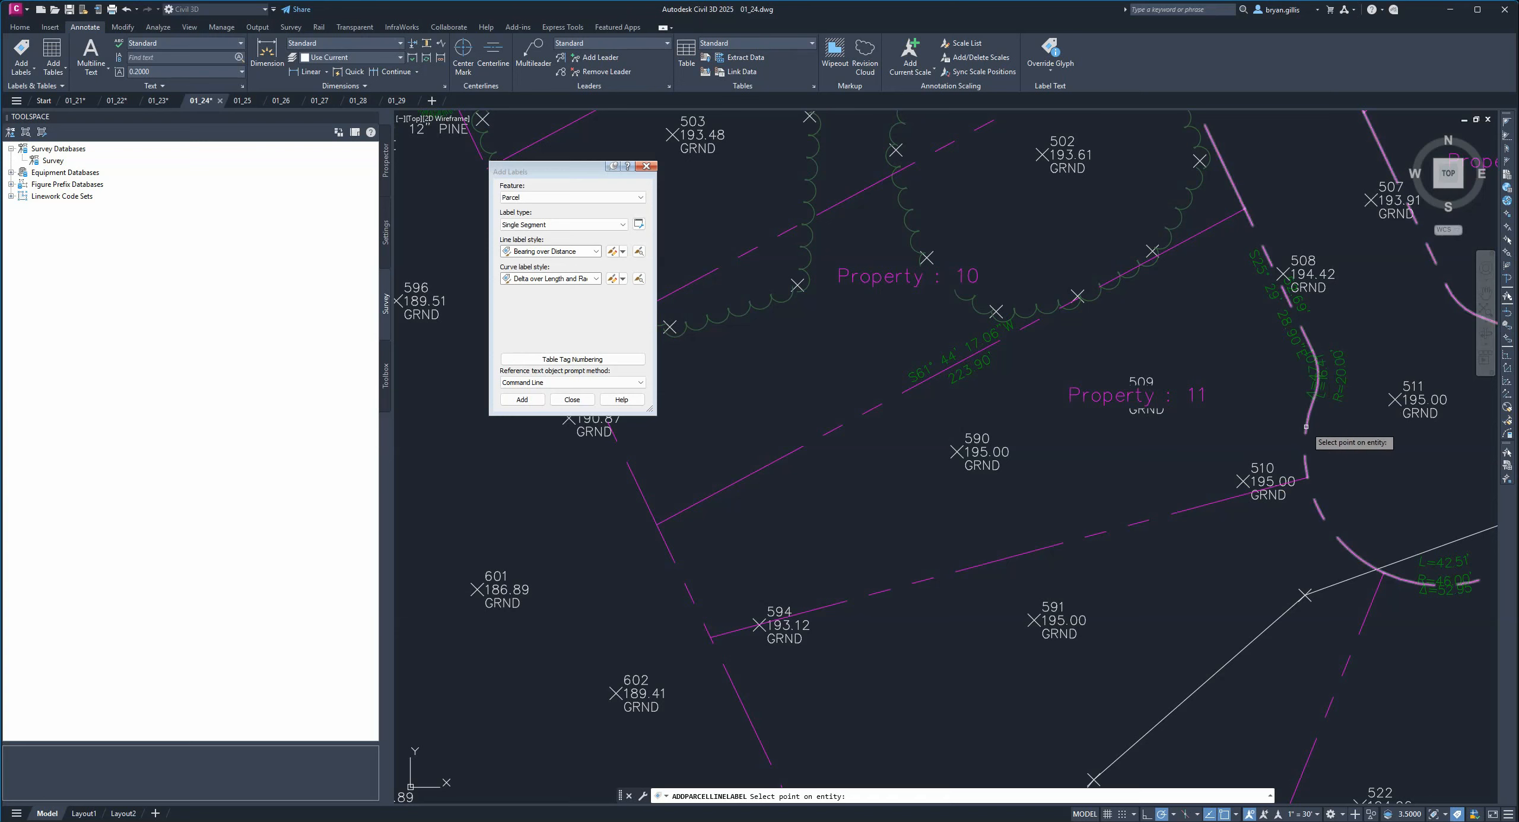
click(1120, 526)
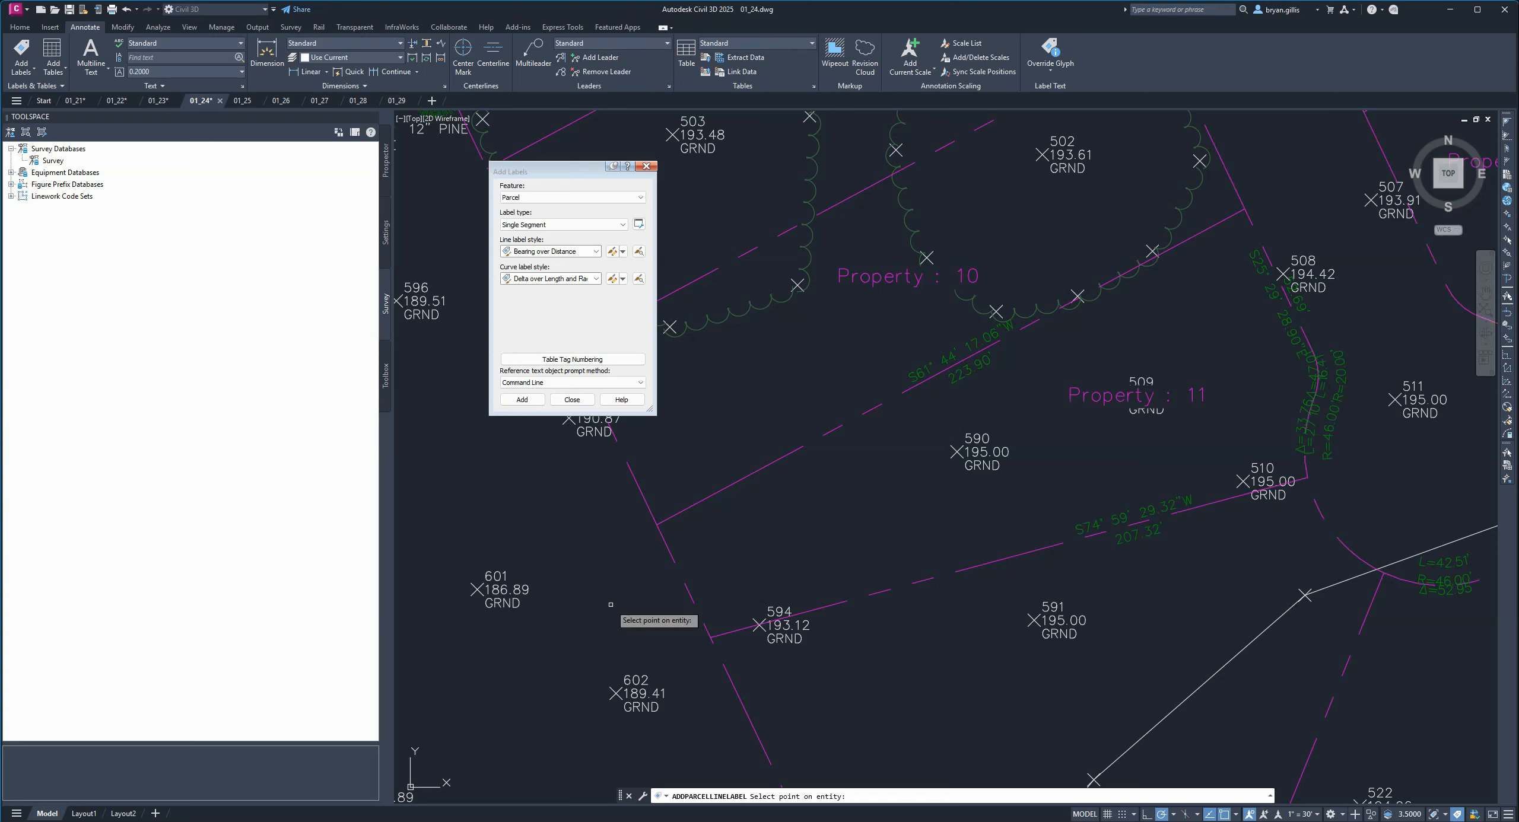
click(689, 591)
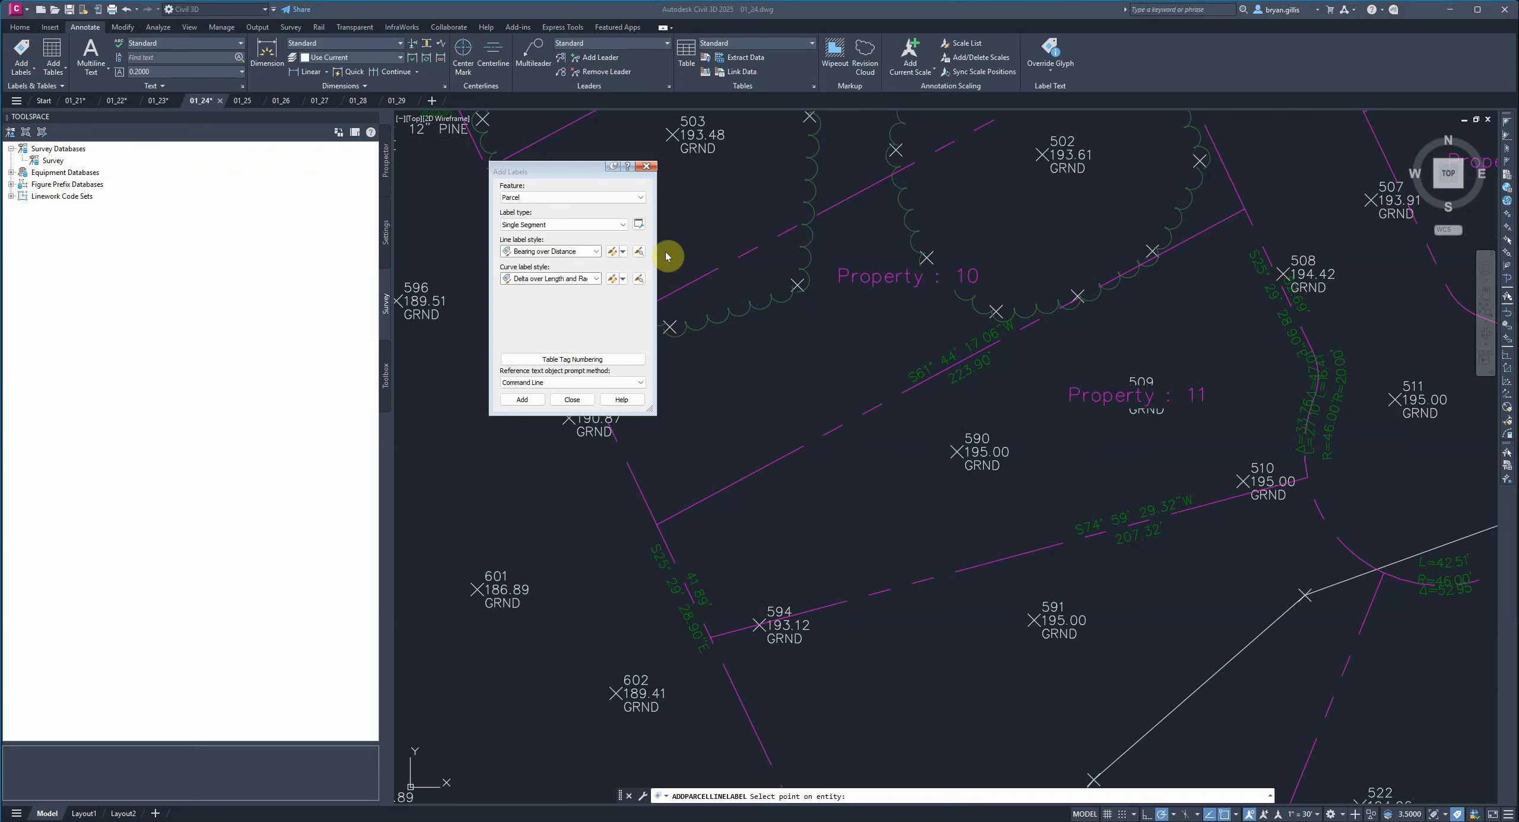
Switch the label type to Multiple Segment and label all of Property 12's segments clockwise.
click(572, 184)
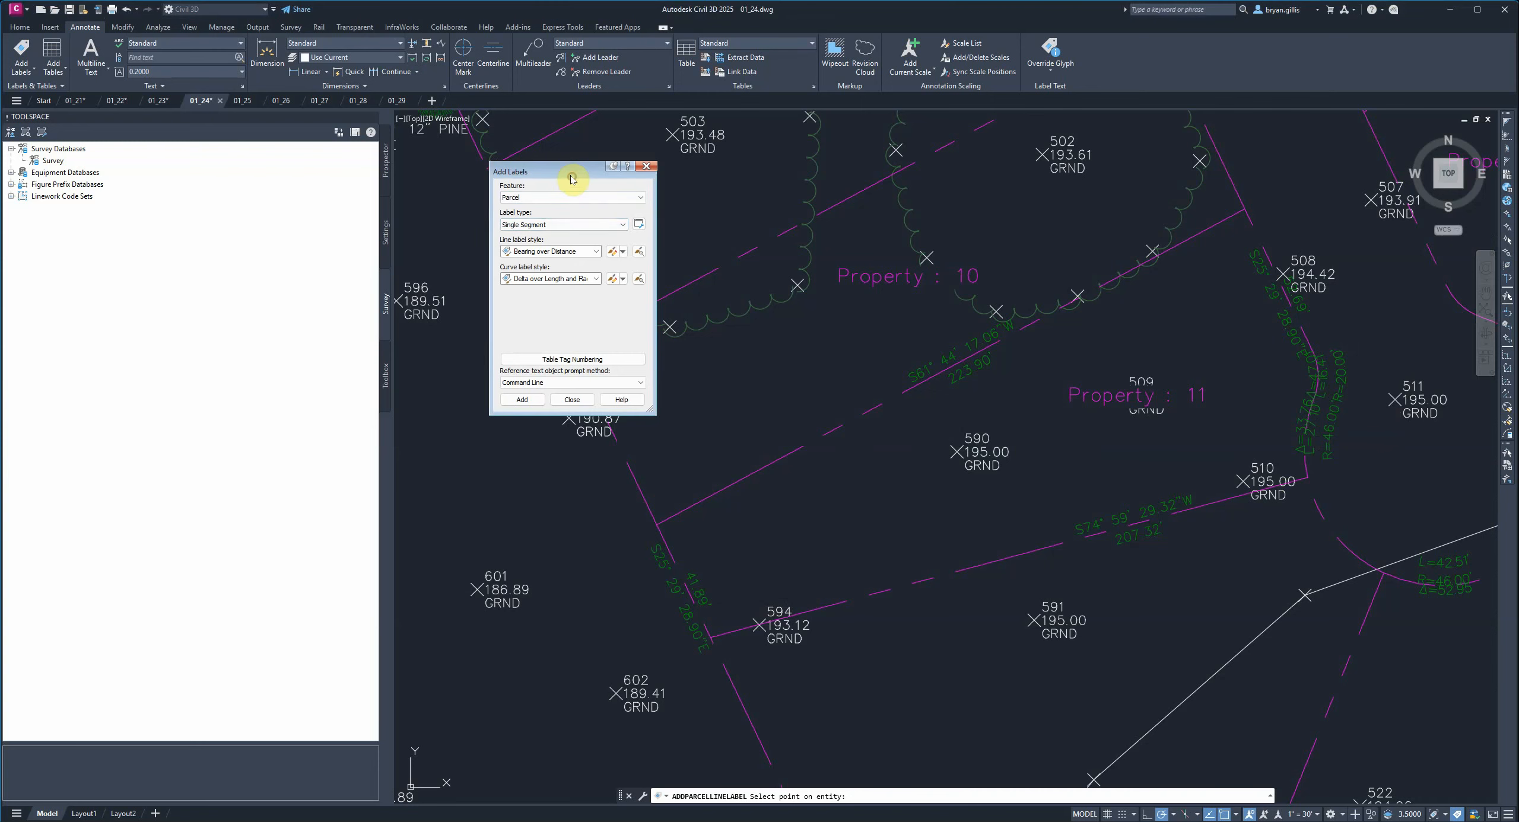
click(620, 226)
click(590, 246)
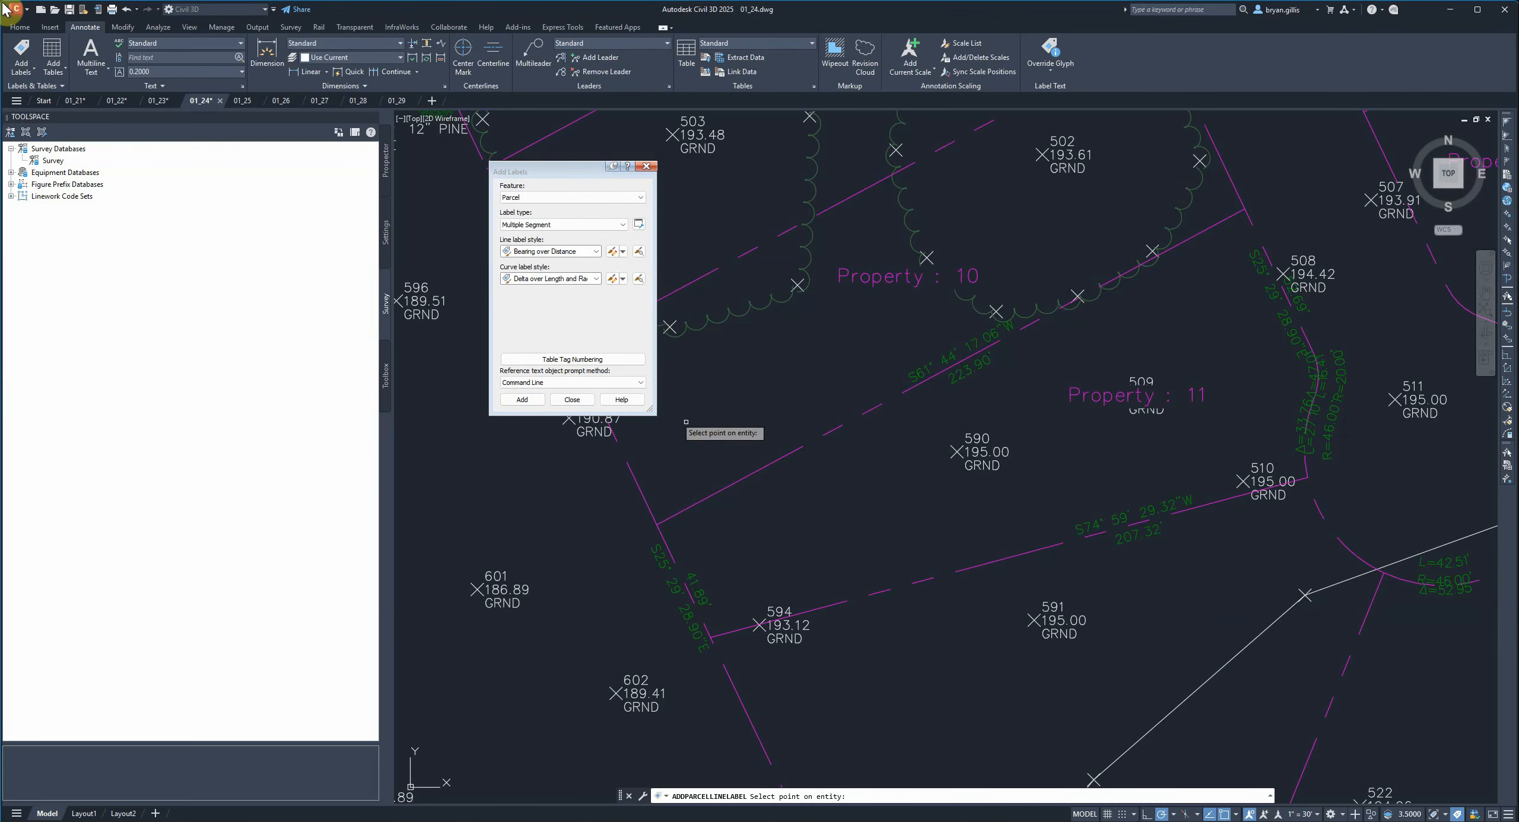
scroll(1045, 494, down, 2)
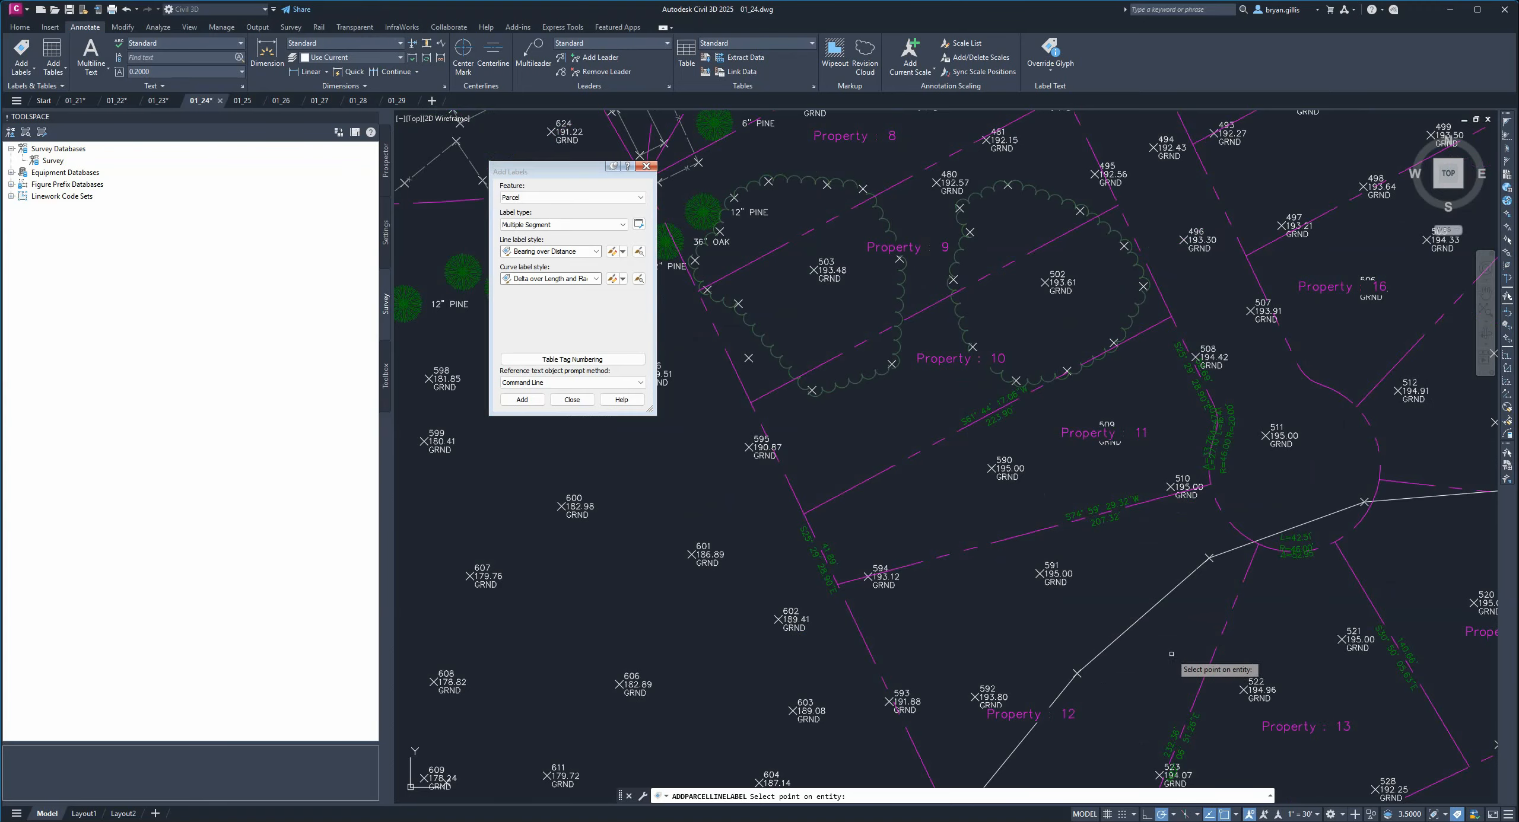
middle_drag(1162, 653, 1166, 521)
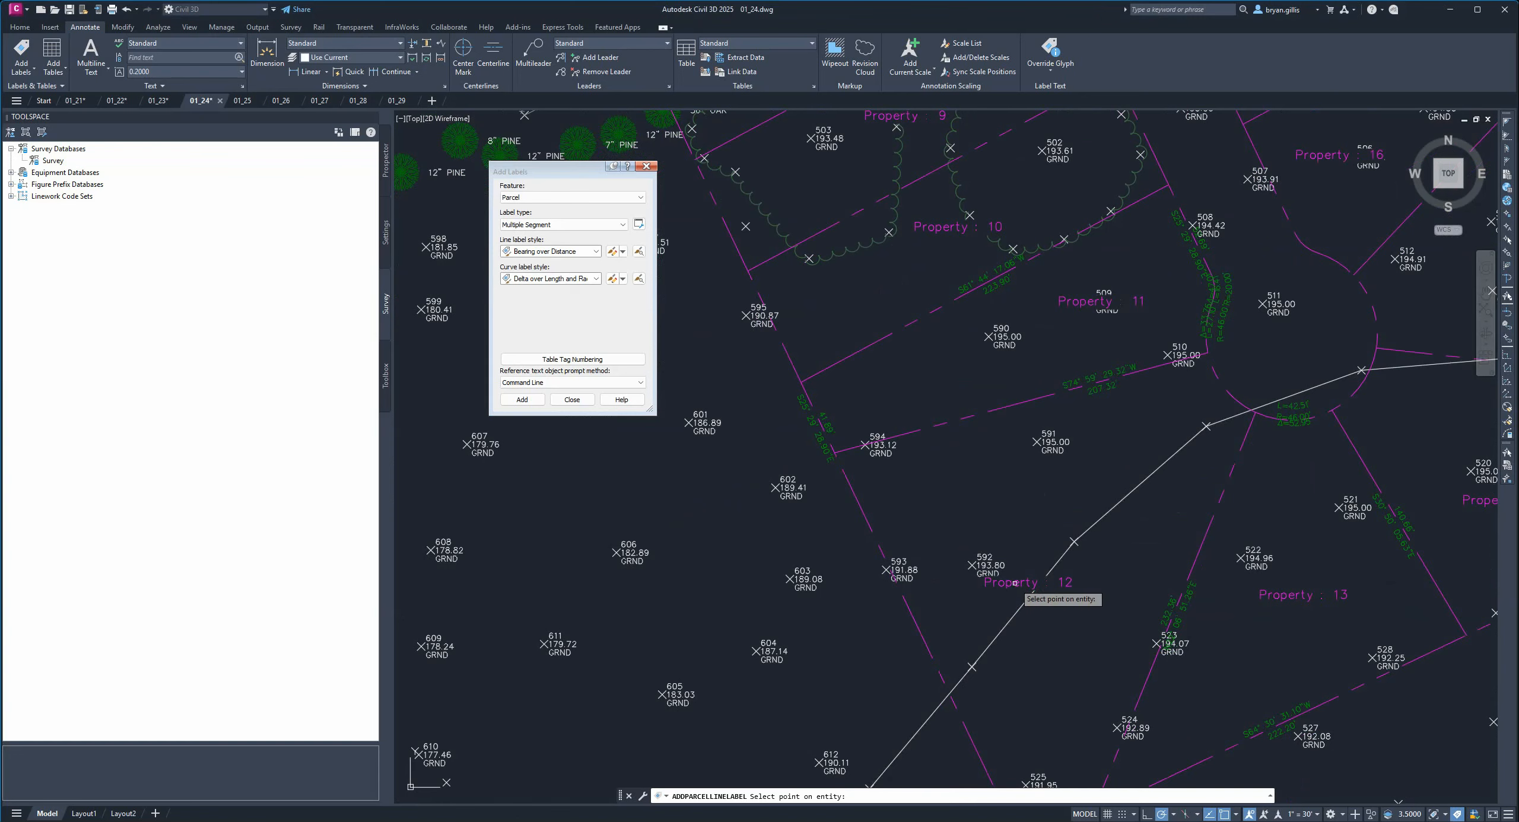
click(508, 399)
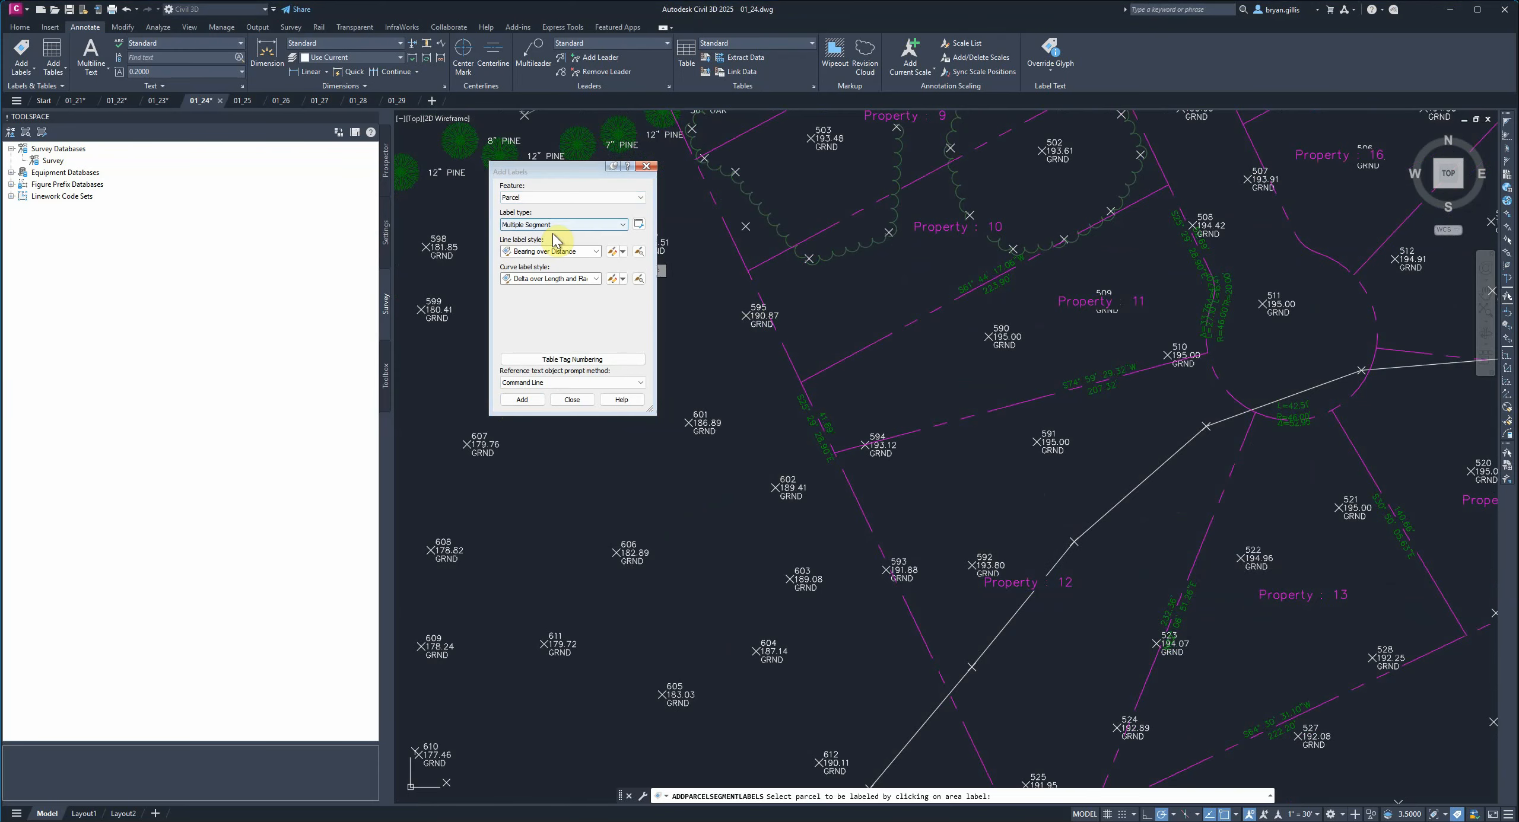
middle_drag(1068, 600, 1020, 455)
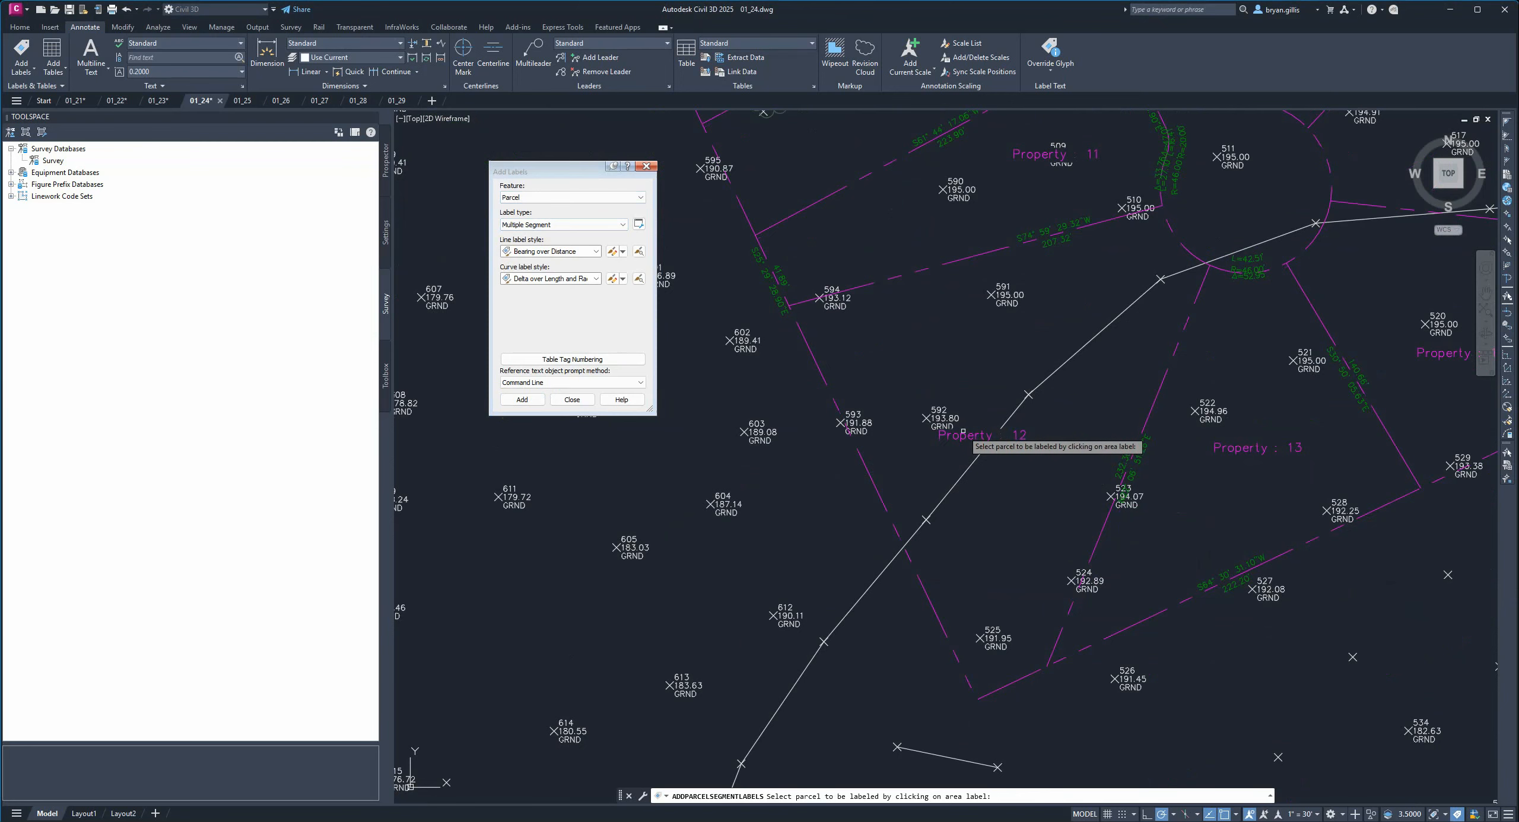
click(586, 228)
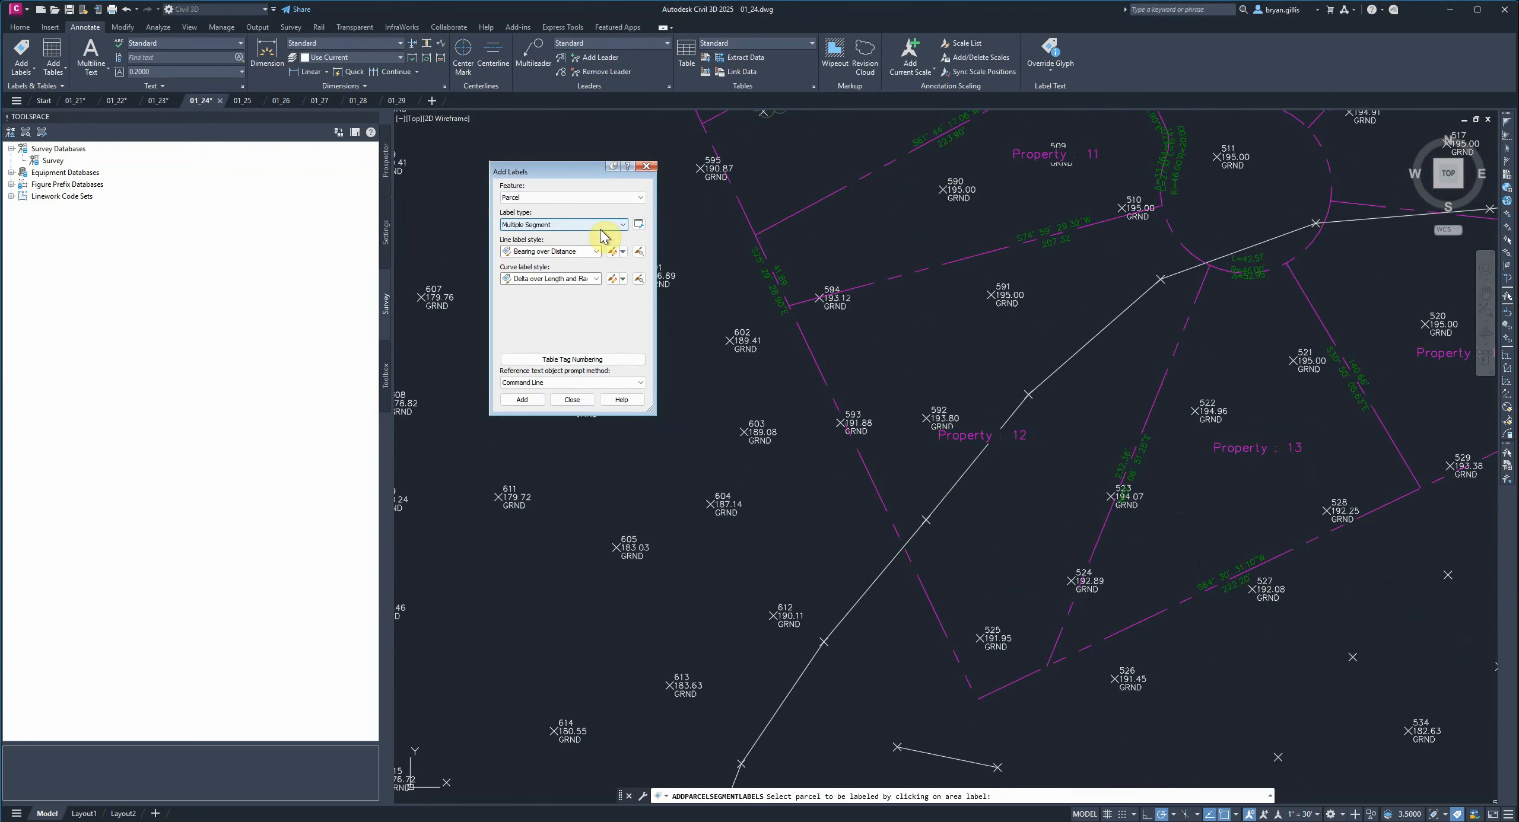
click(525, 400)
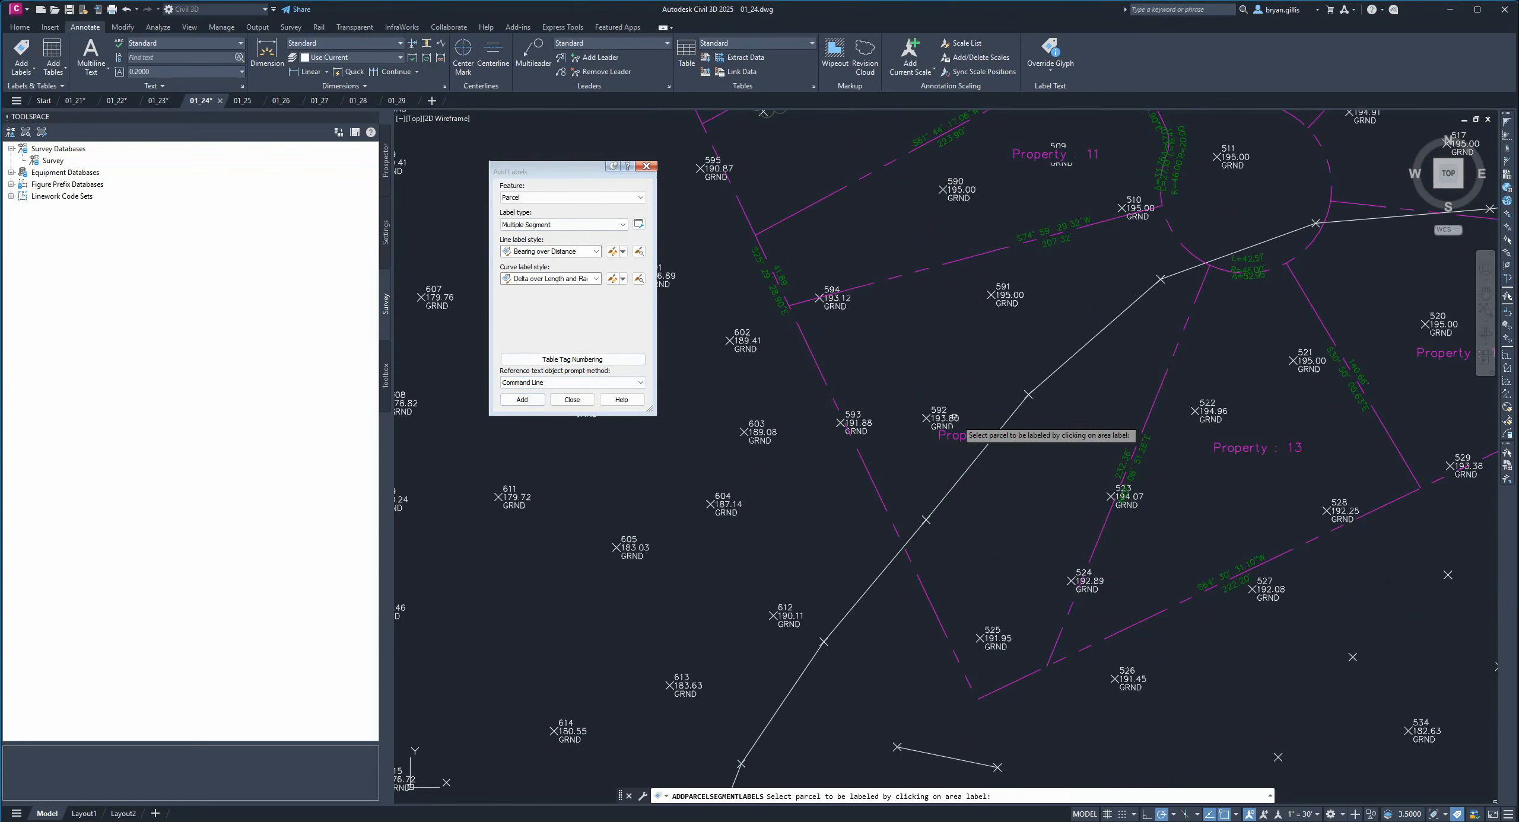
click(964, 443)
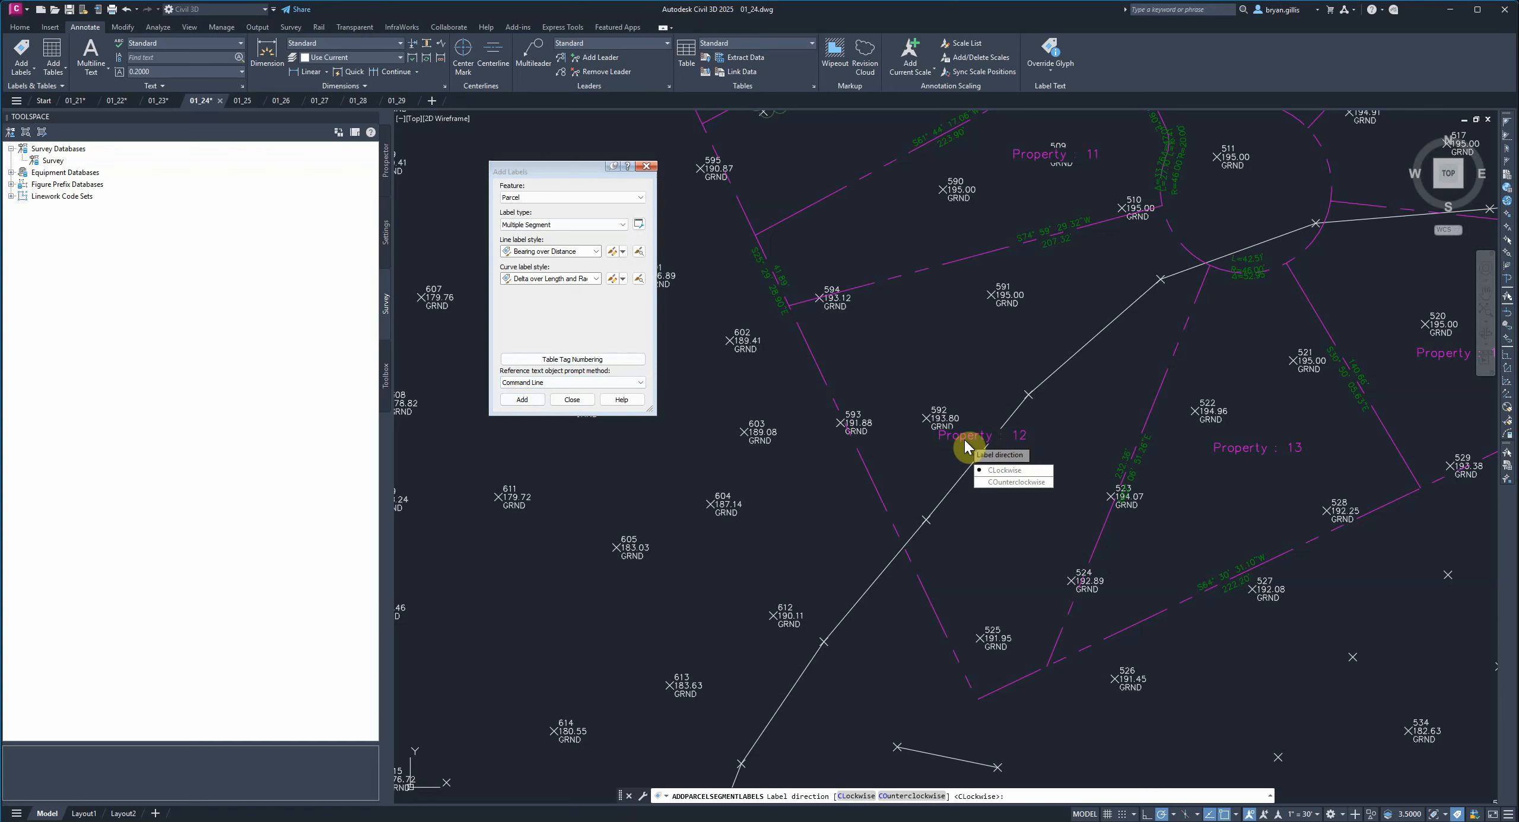
key(Return)
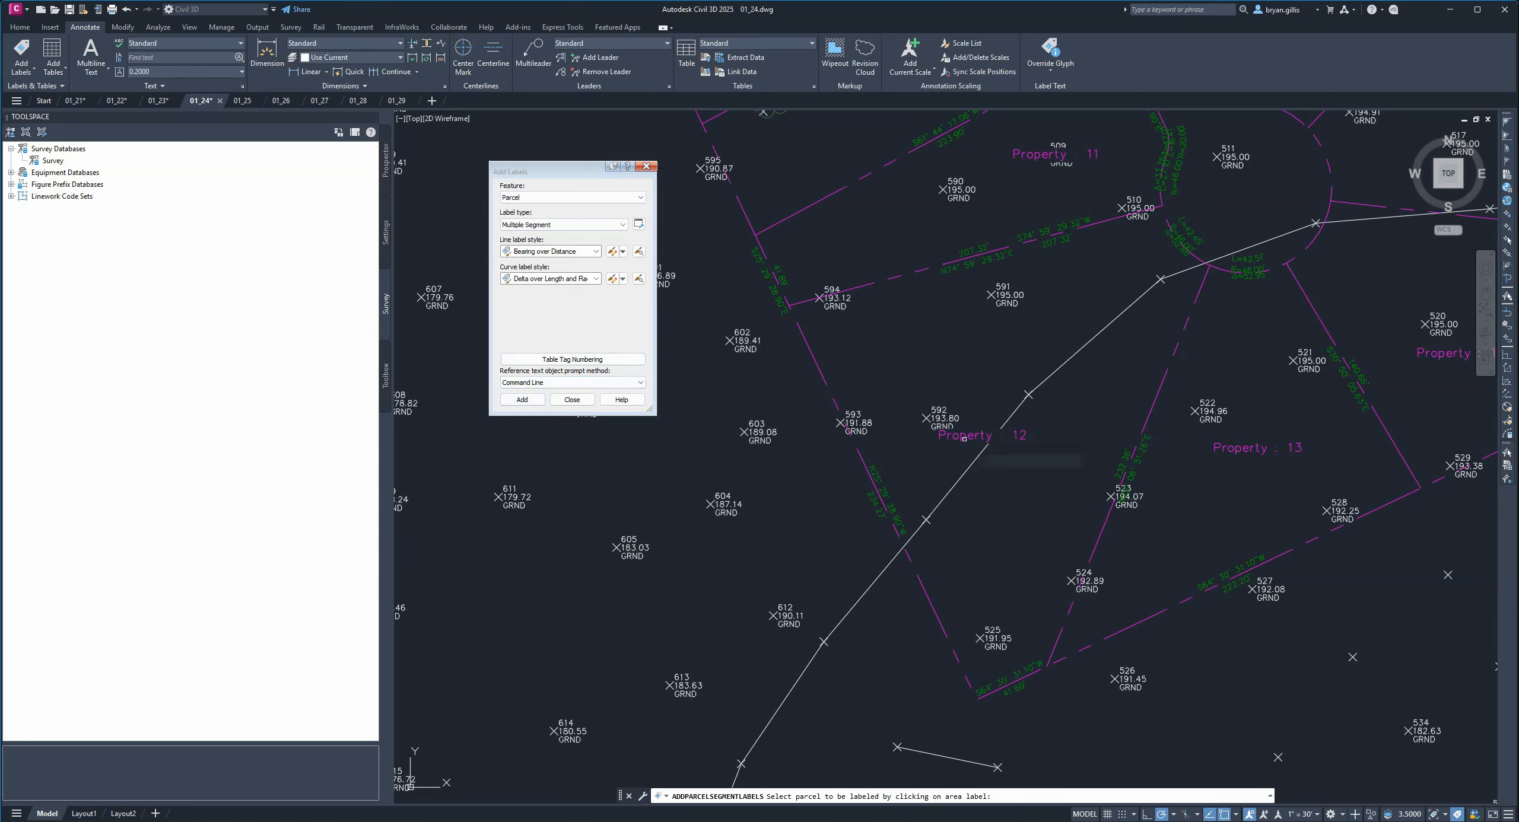
Add multiple segment labels to all boundary segments of Properties 14, 15 and 16.
scroll(1065, 324, down, 3)
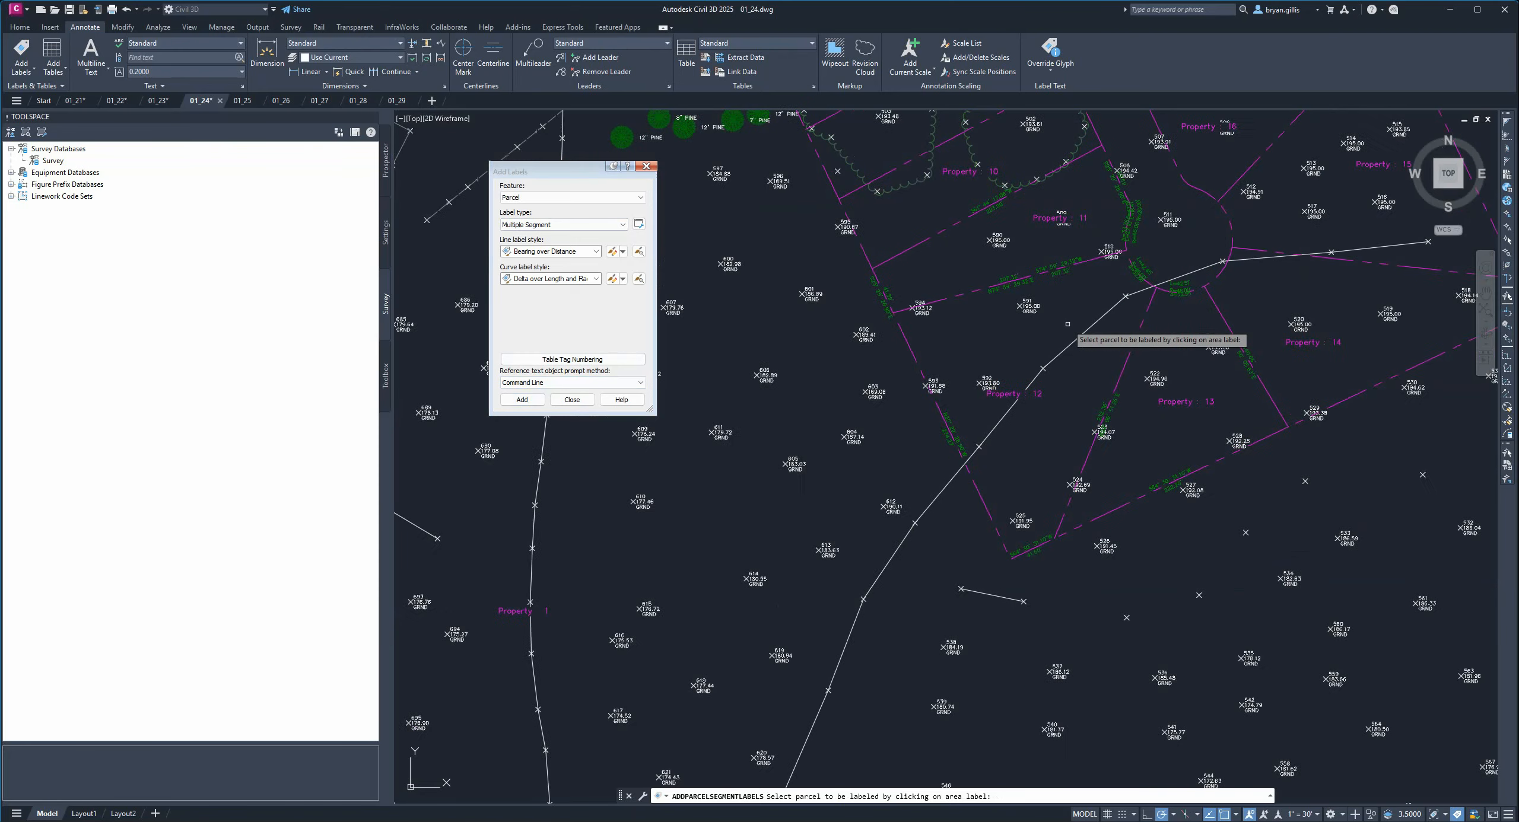
scroll(1065, 324, up, 2)
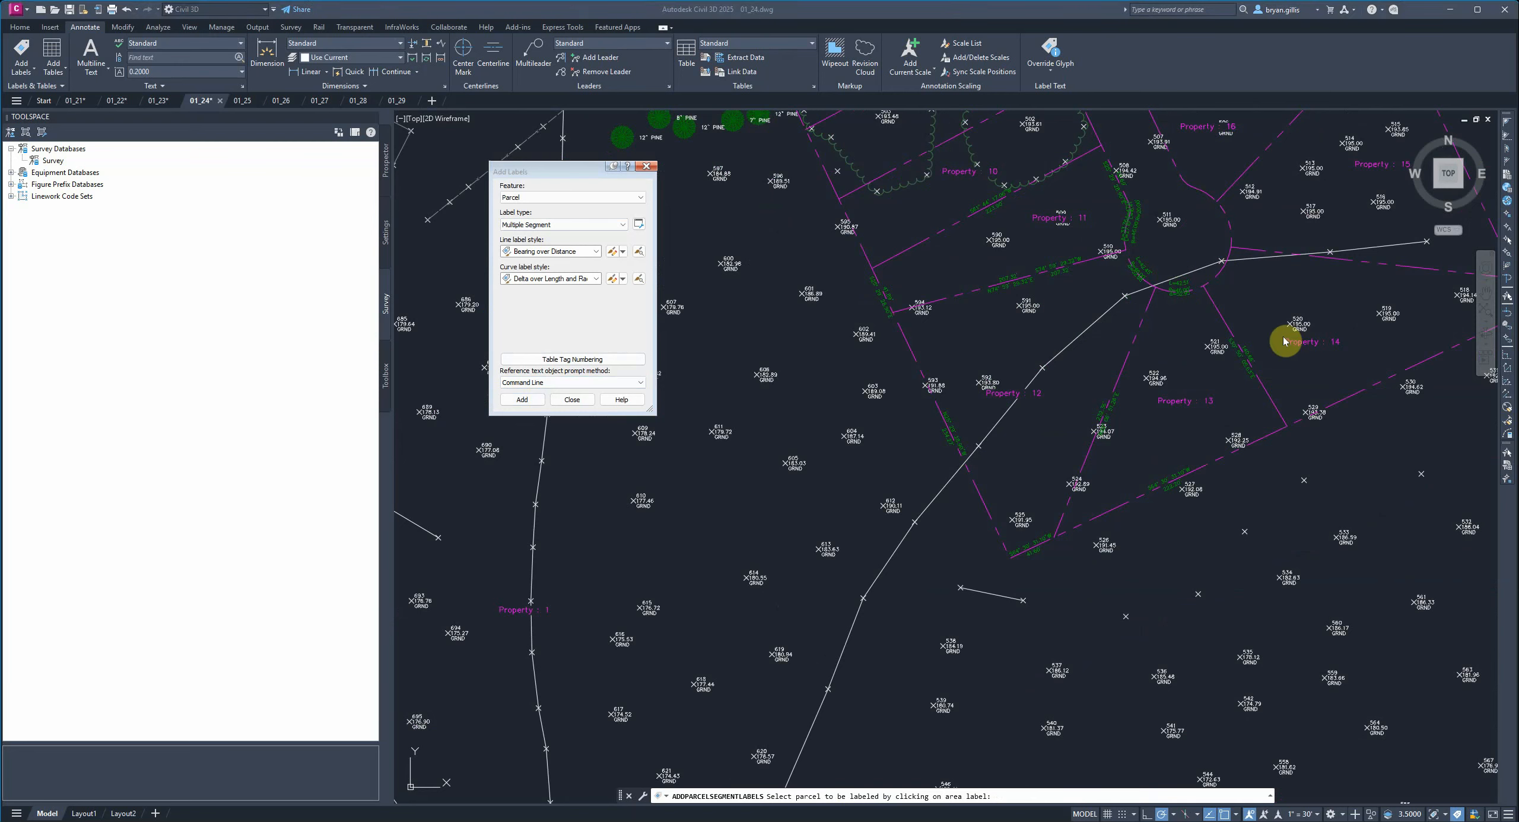
click(1318, 341)
click(1310, 342)
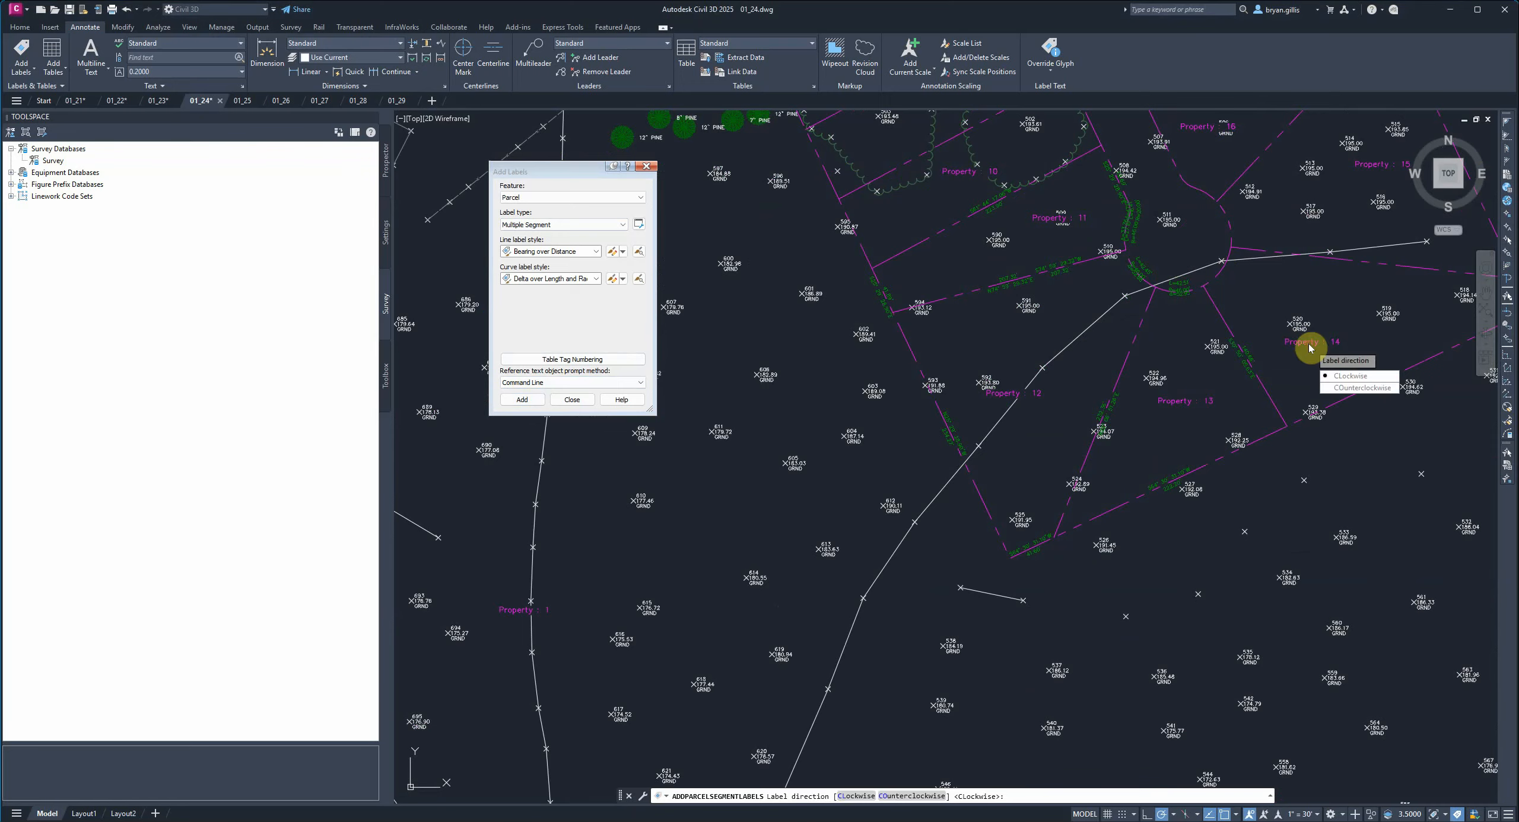
middle_drag(1313, 273, 1199, 438)
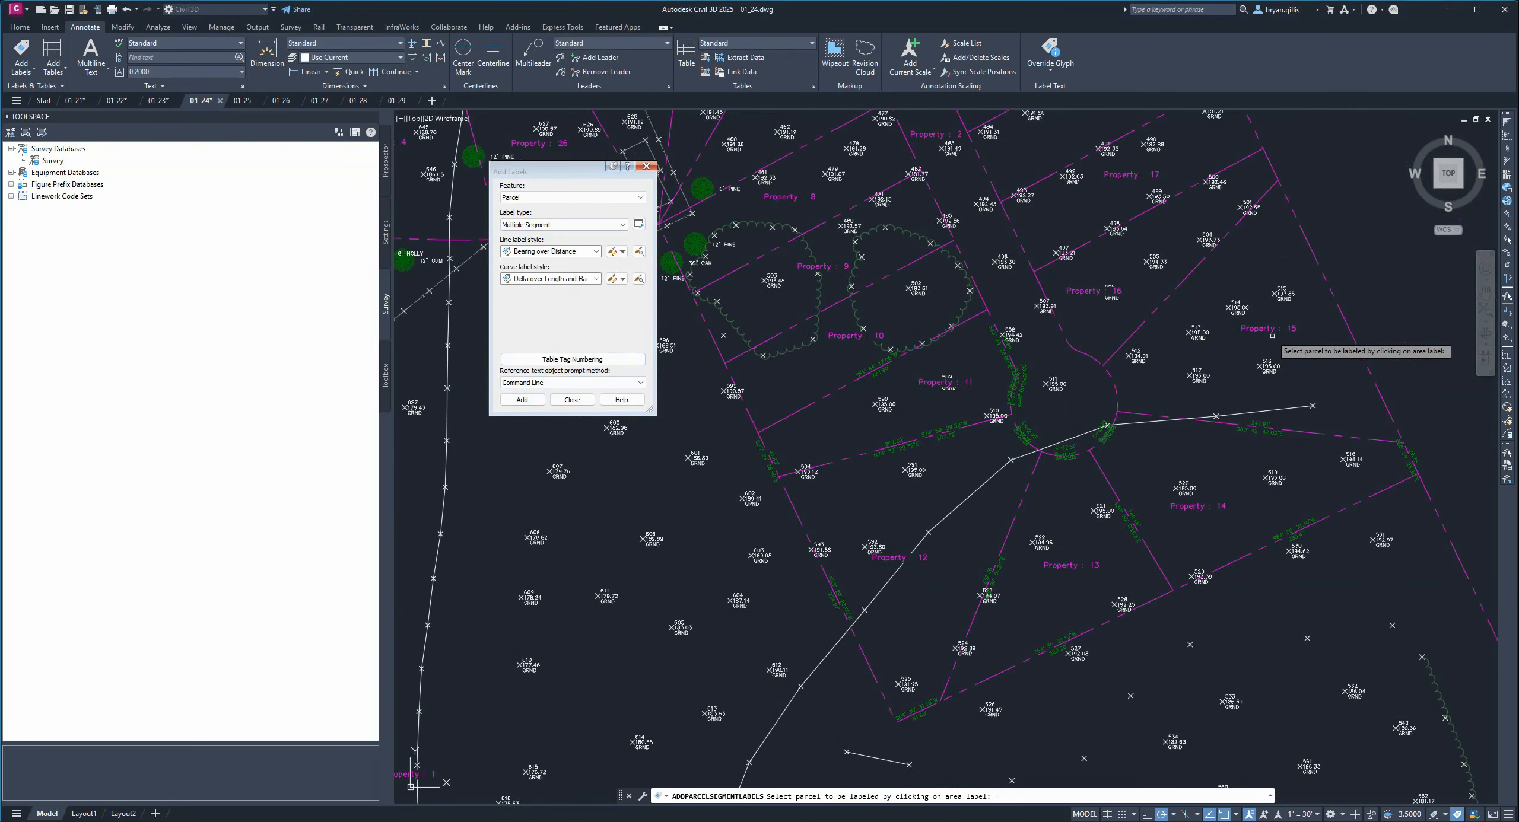
click(1264, 332)
key(Return)
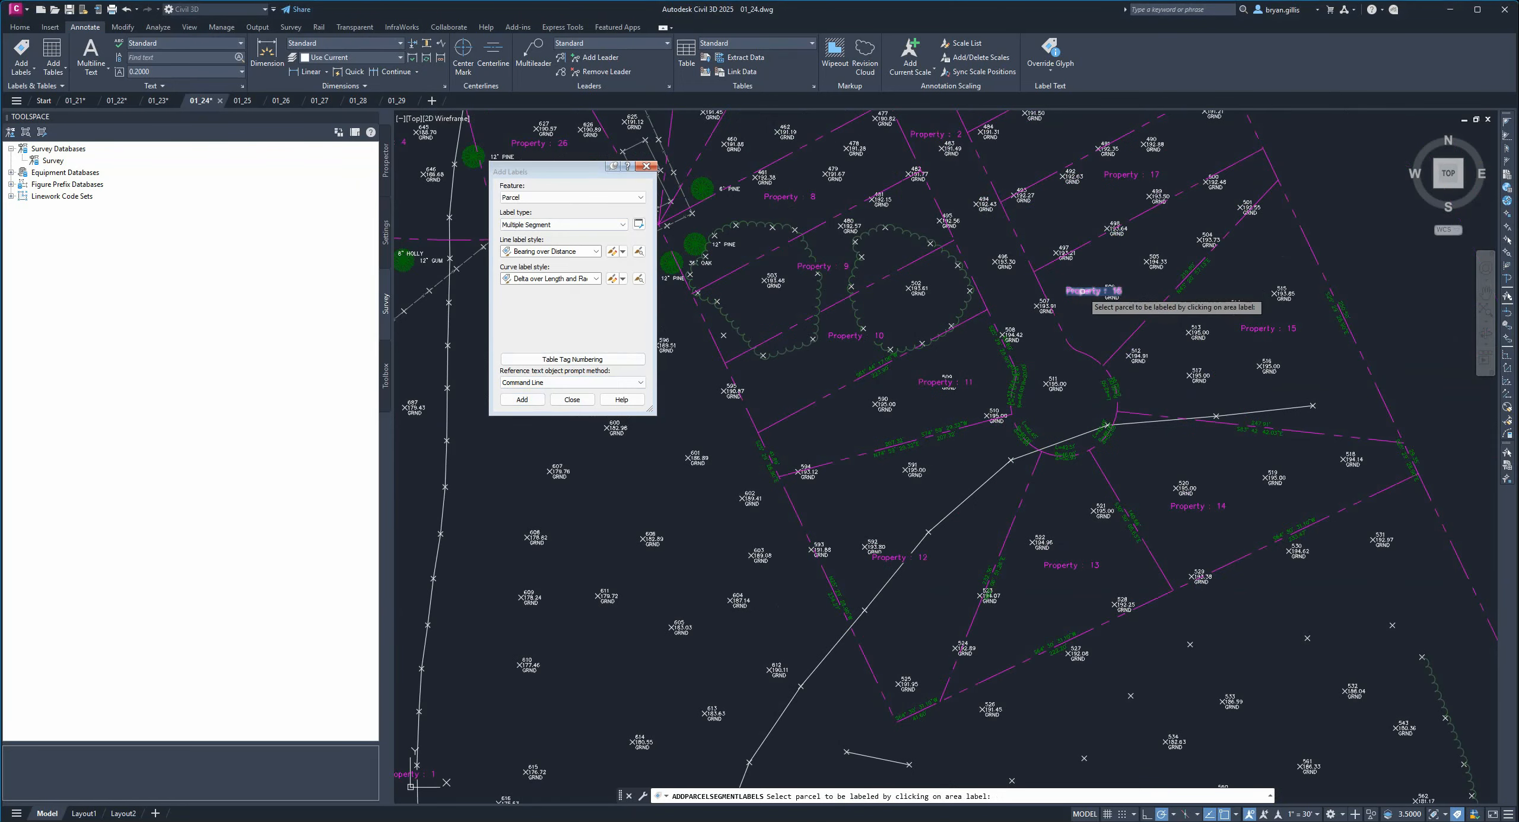
click(1081, 293)
key(Return)
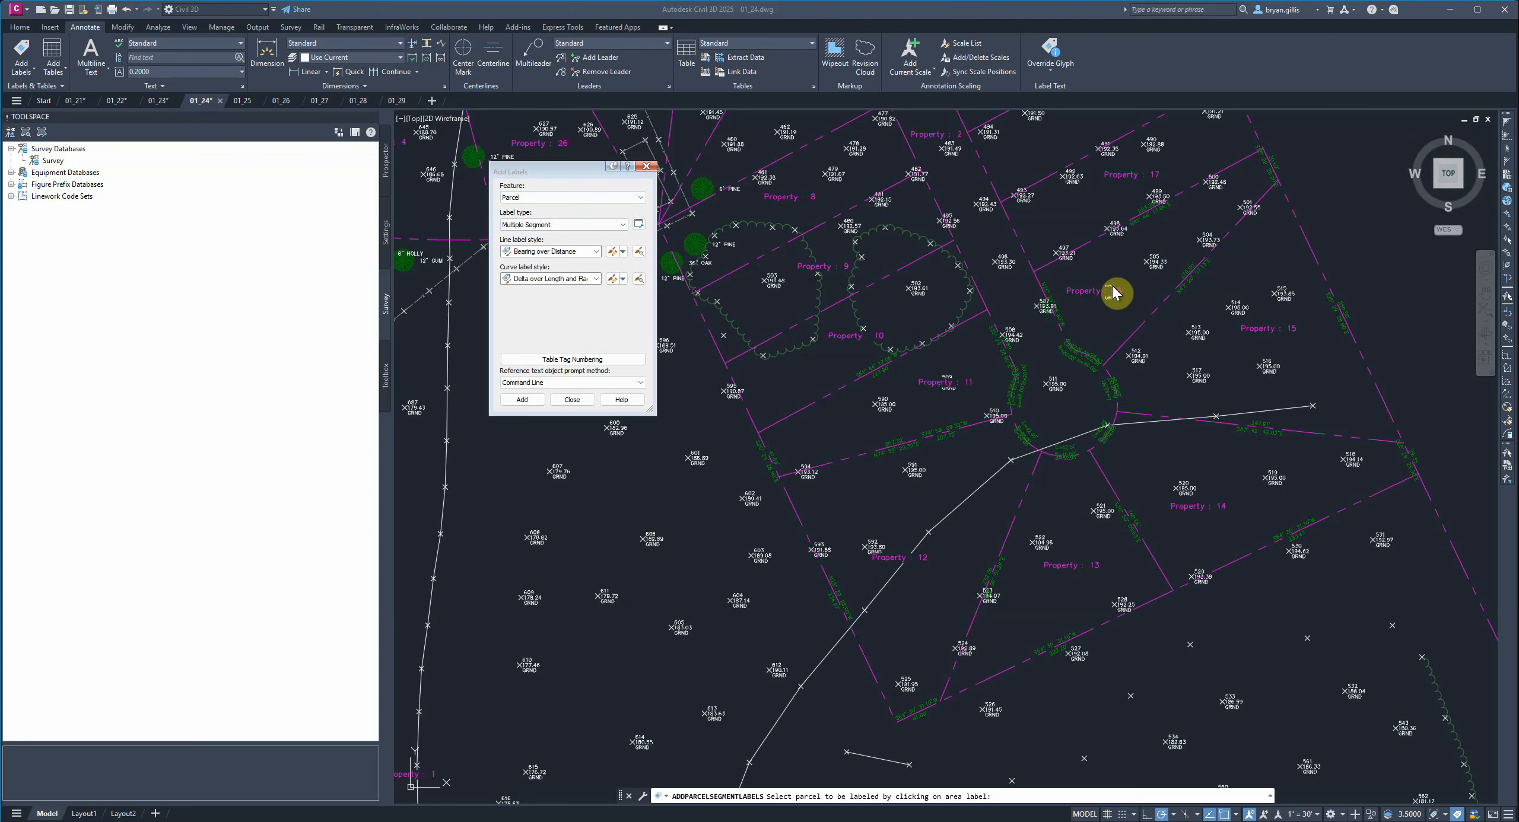
Set the label type to Replace Area with the Name Area & Perimeter area label style.
click(627, 200)
click(629, 207)
click(595, 225)
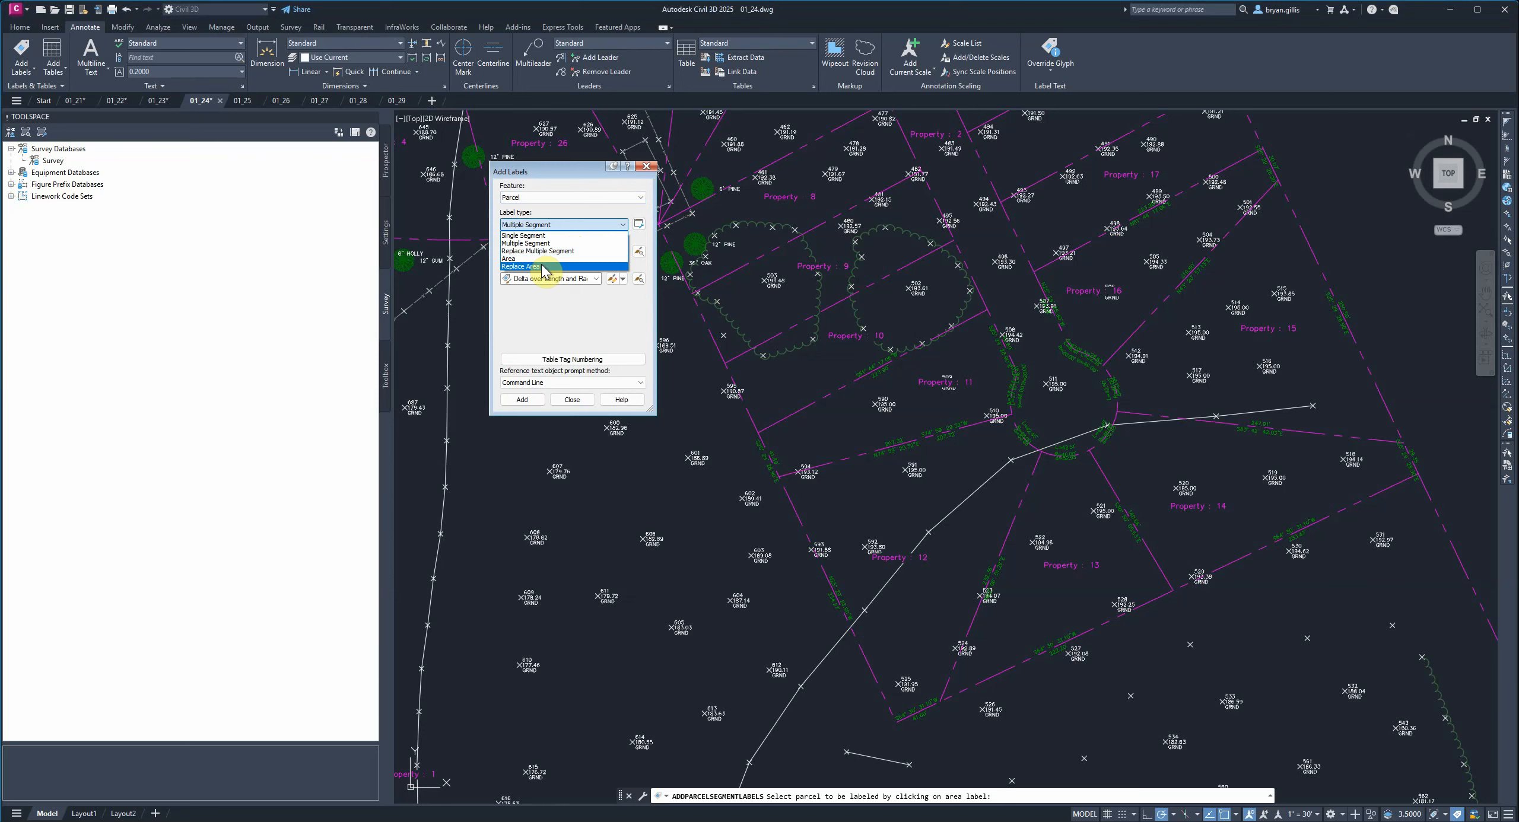
click(541, 267)
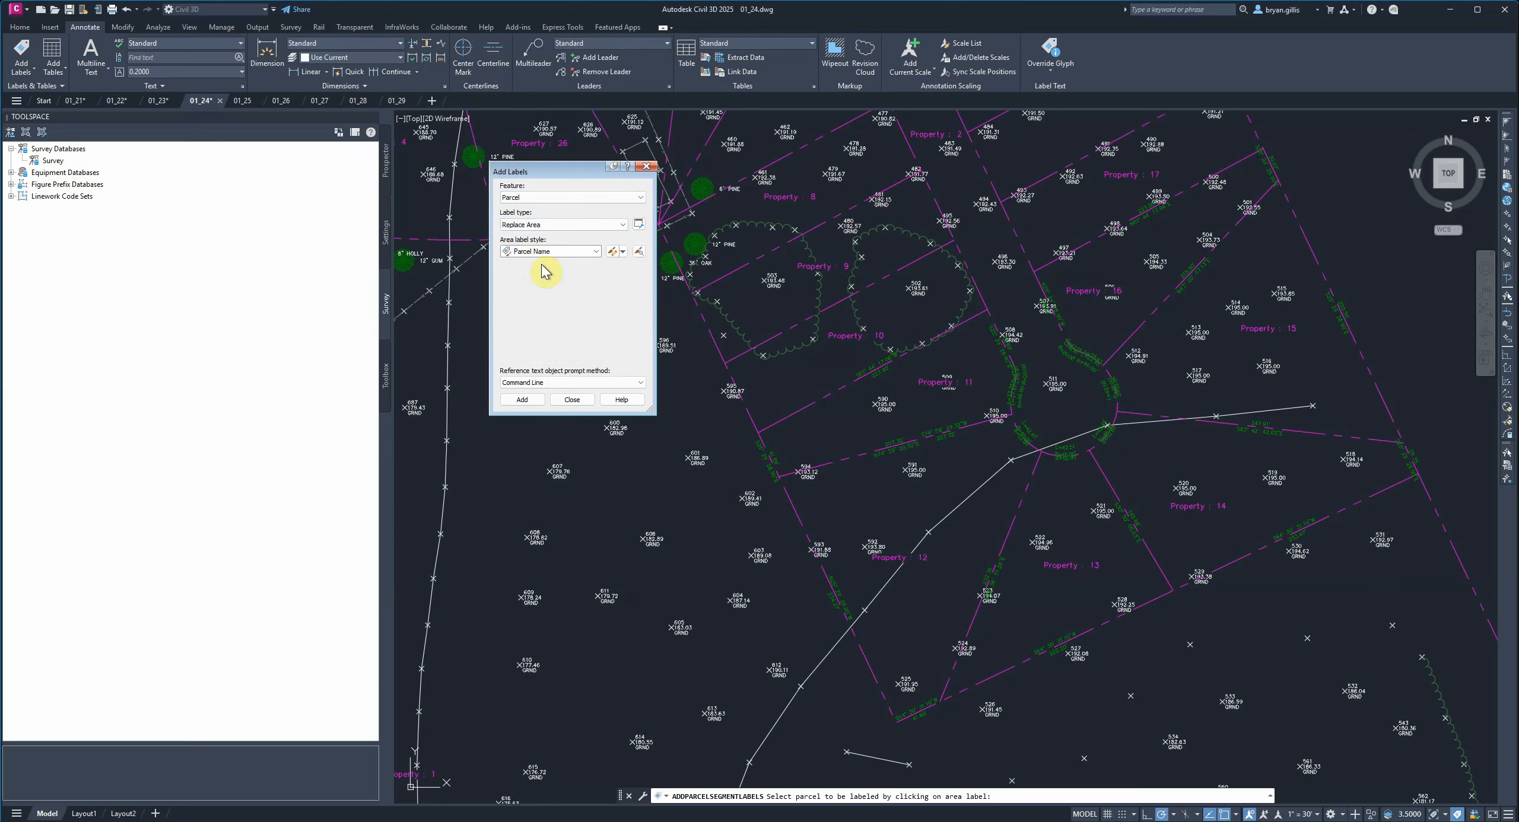
click(595, 252)
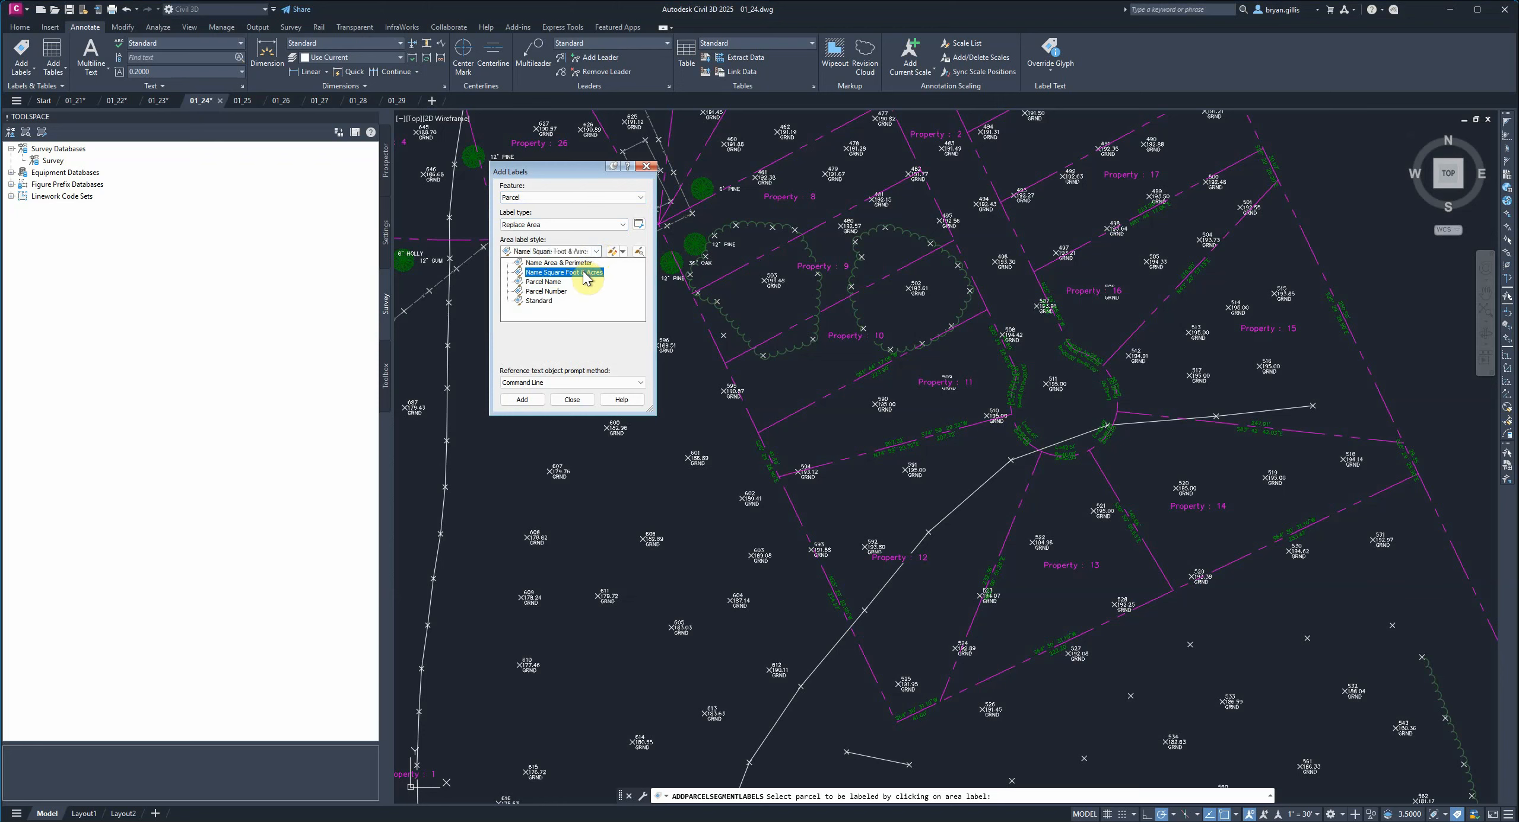
click(574, 264)
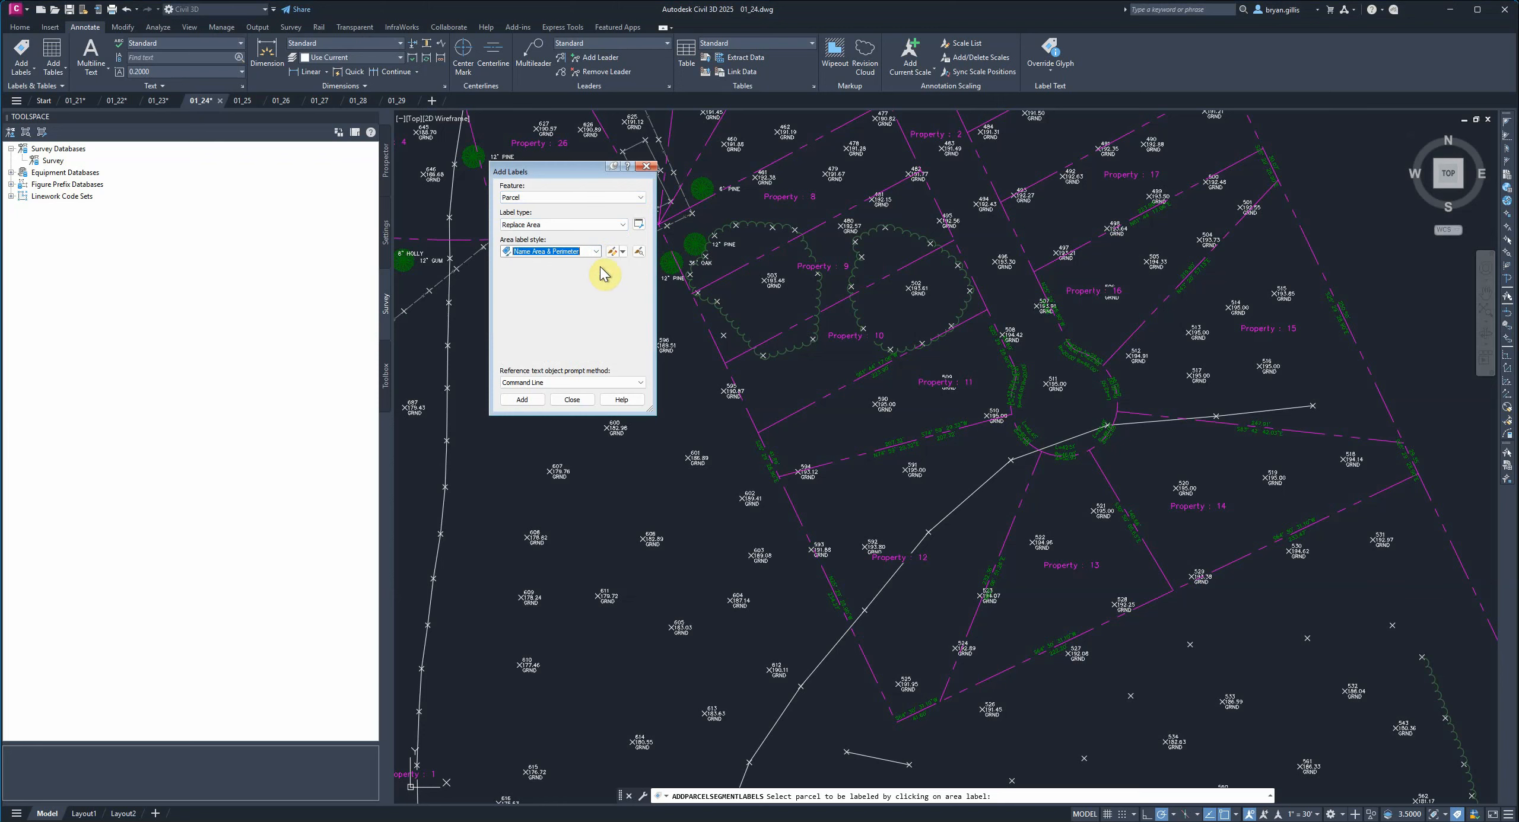
Replace Property 13's area label with the Name Area & Perimeter style.
click(522, 400)
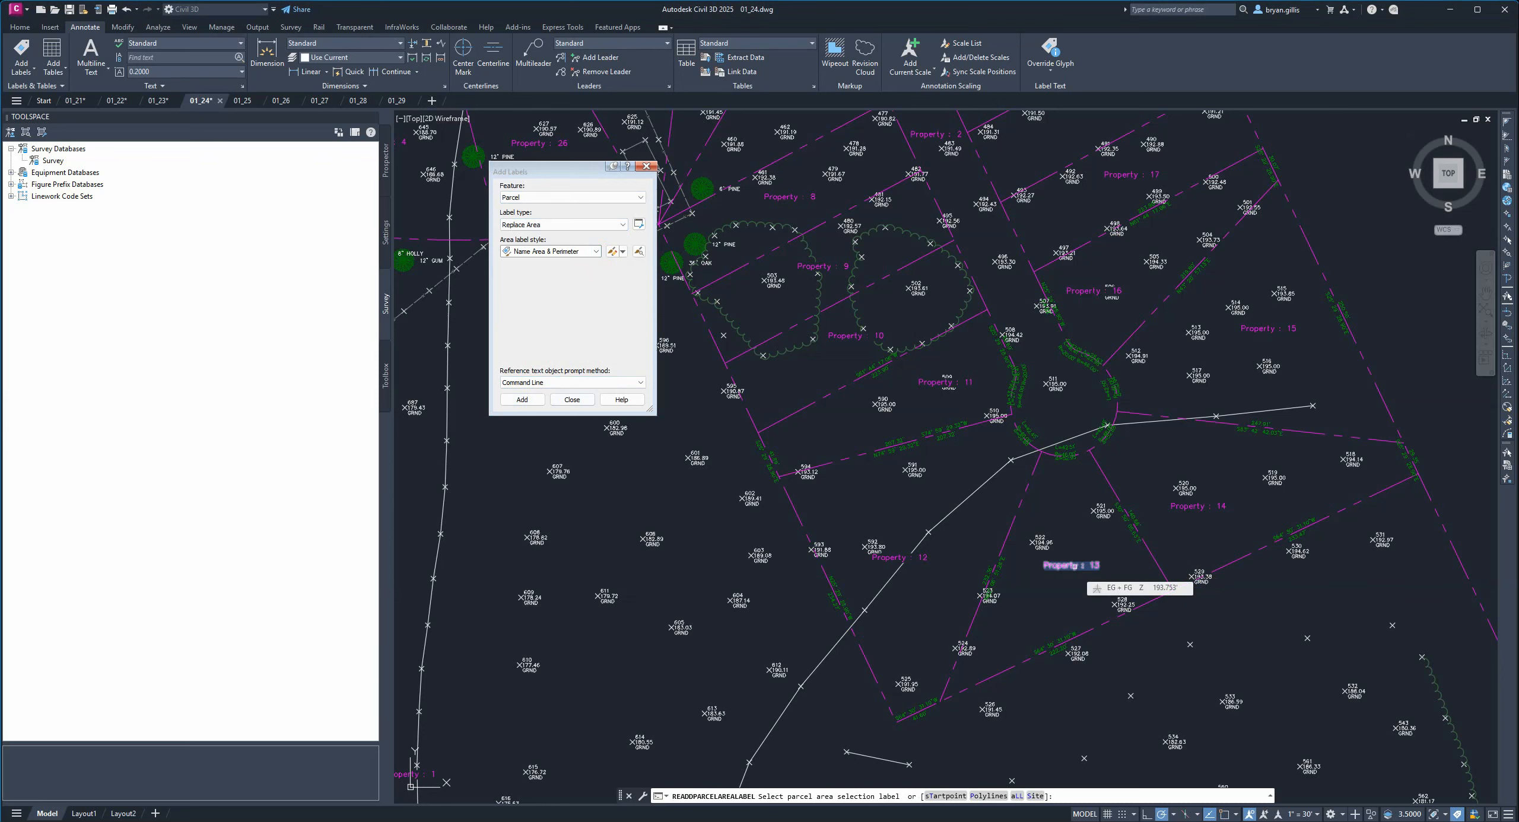
click(1075, 566)
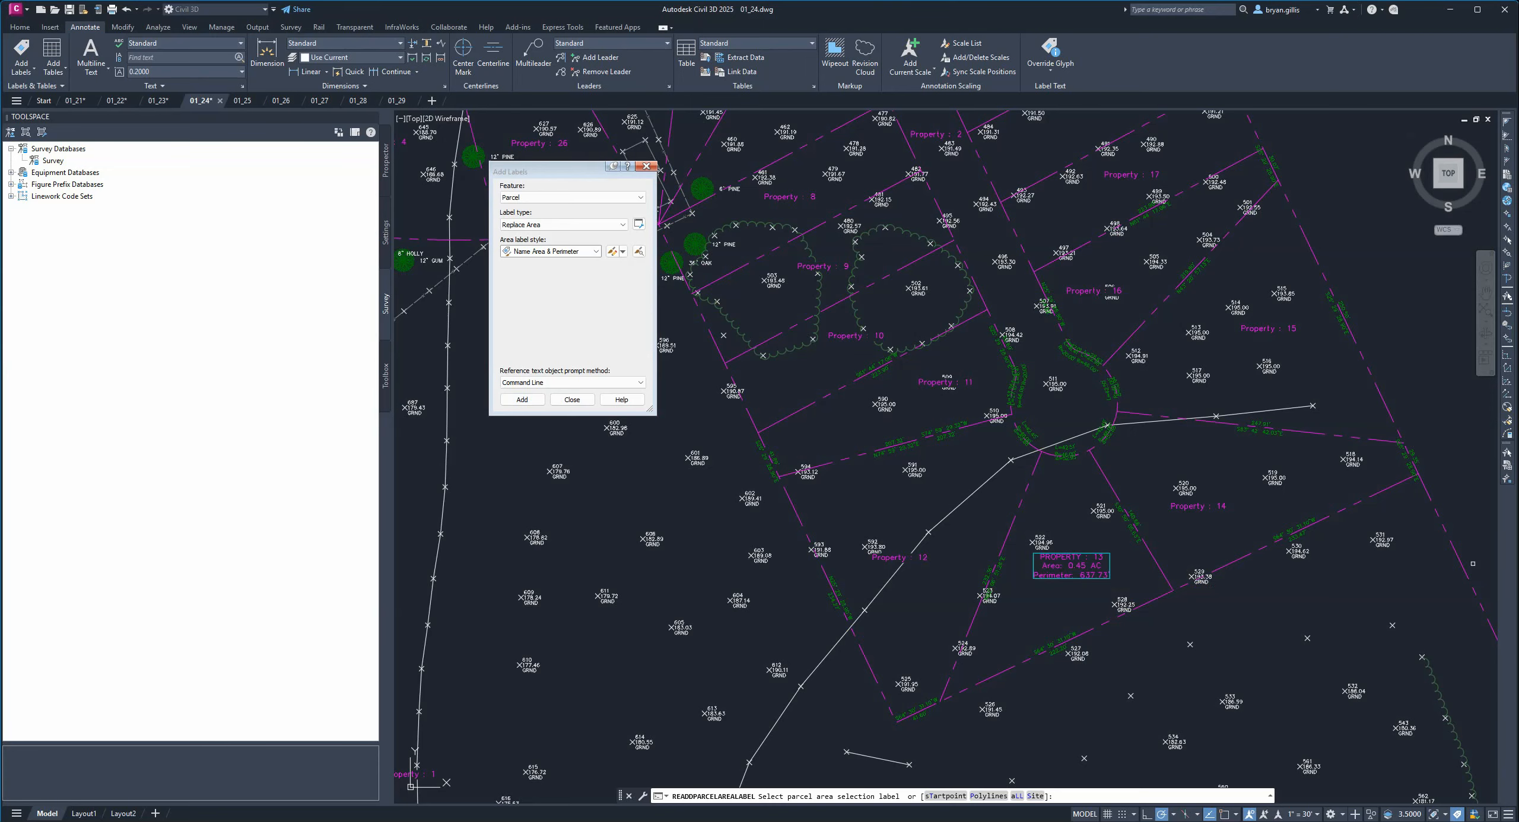
scroll(1068, 584, up, 4)
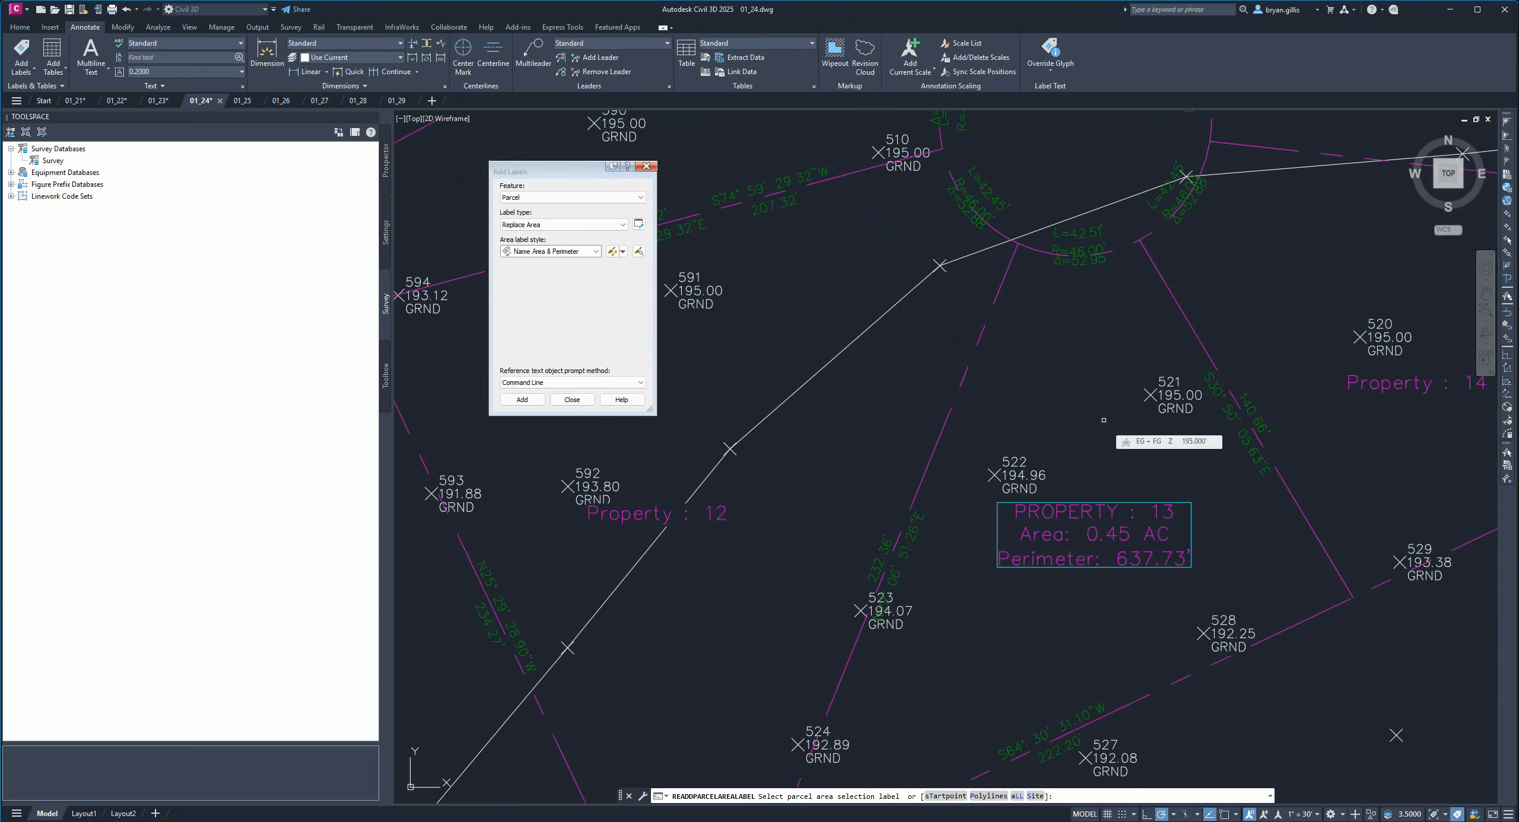
key(Escape)
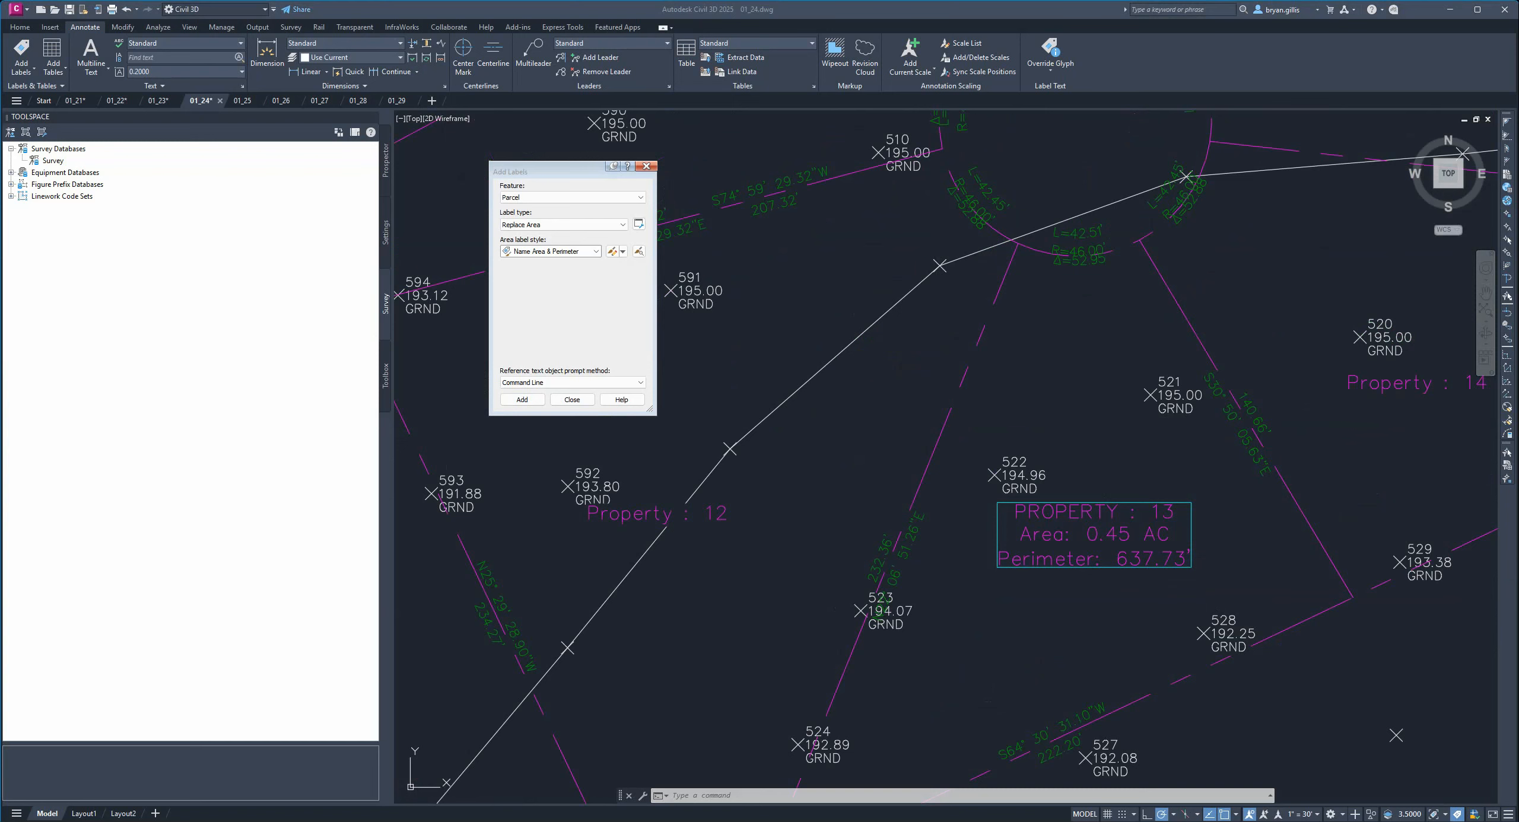
Close the Add Labels dialog and switch to drawing 01_25.
click(946, 9)
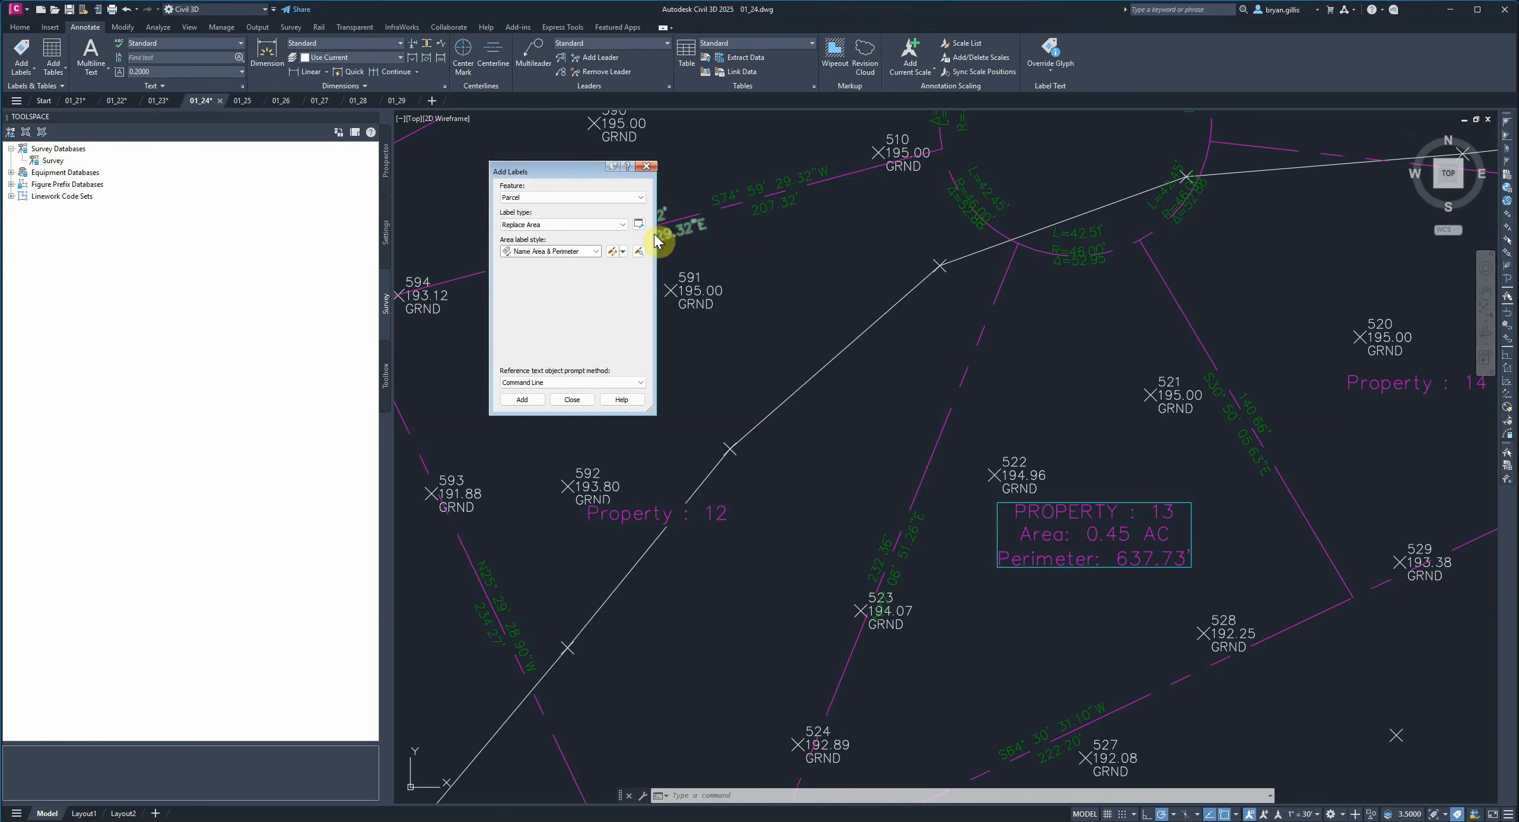
click(646, 168)
scroll(1055, 429, down, 3)
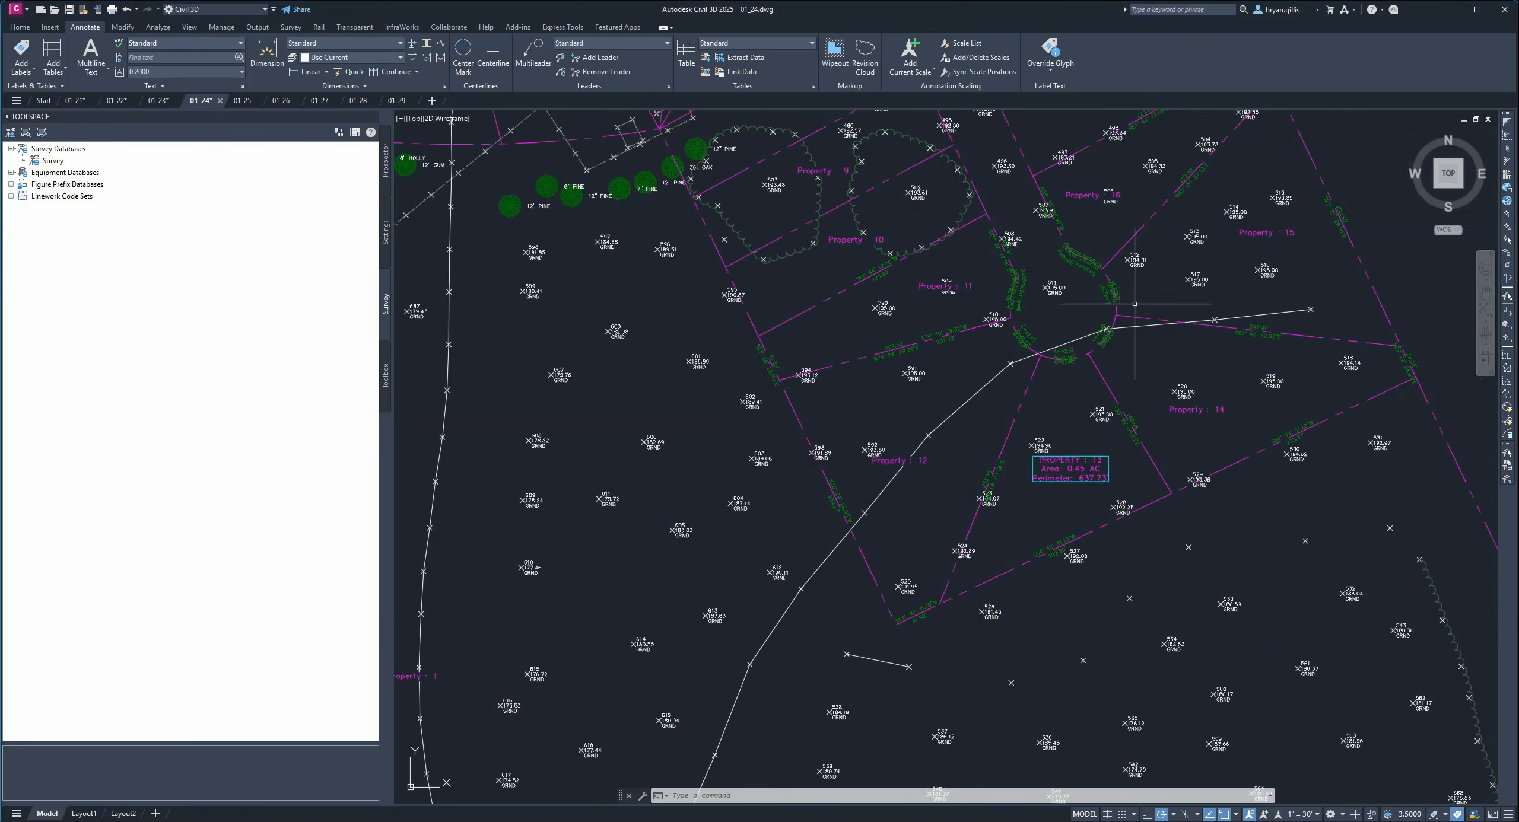
middle_drag(1135, 304, 1135, 420)
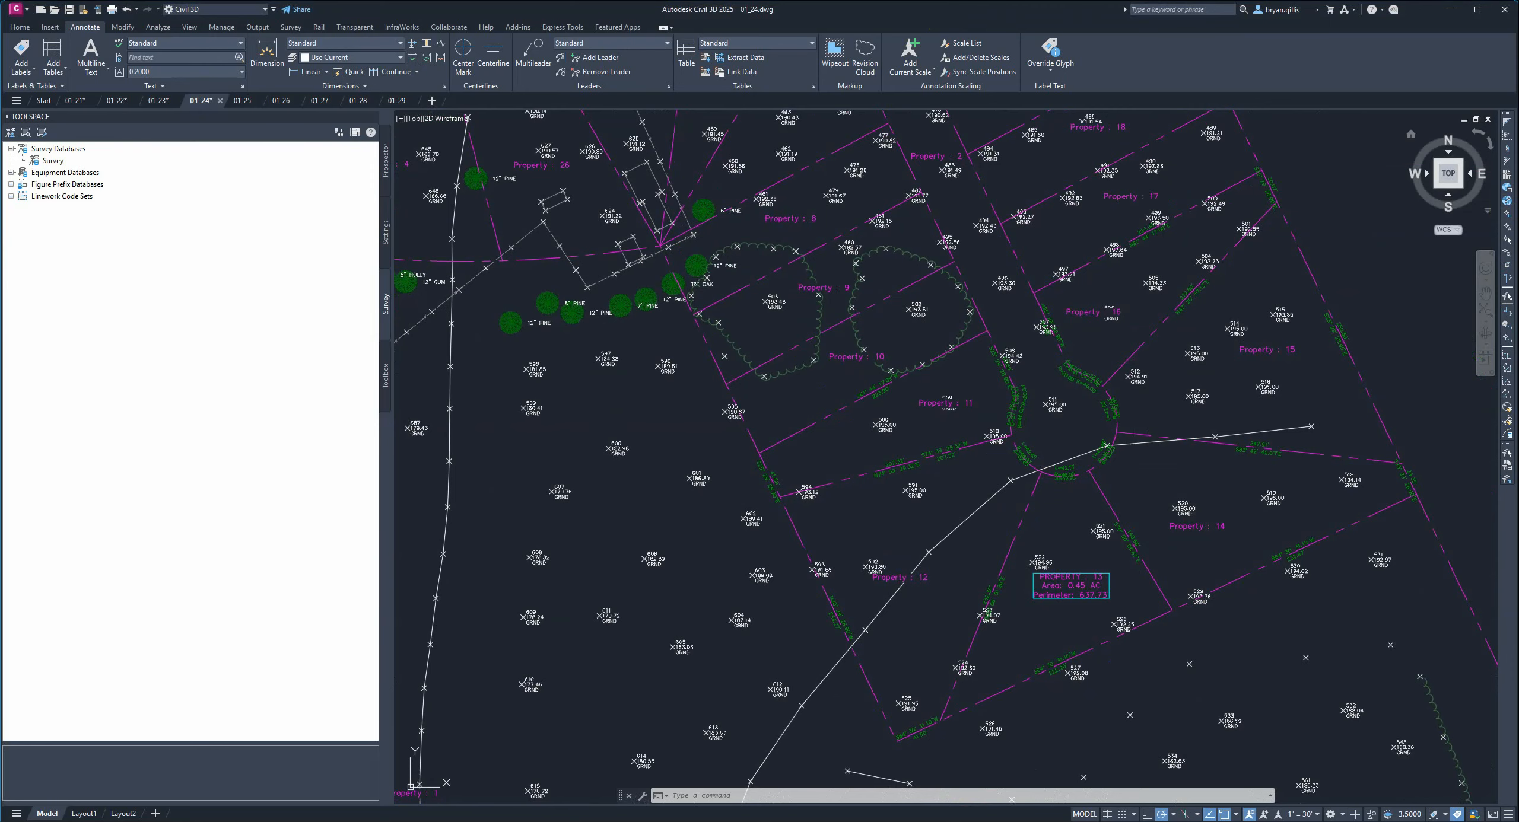
key(ctrl+Tab)
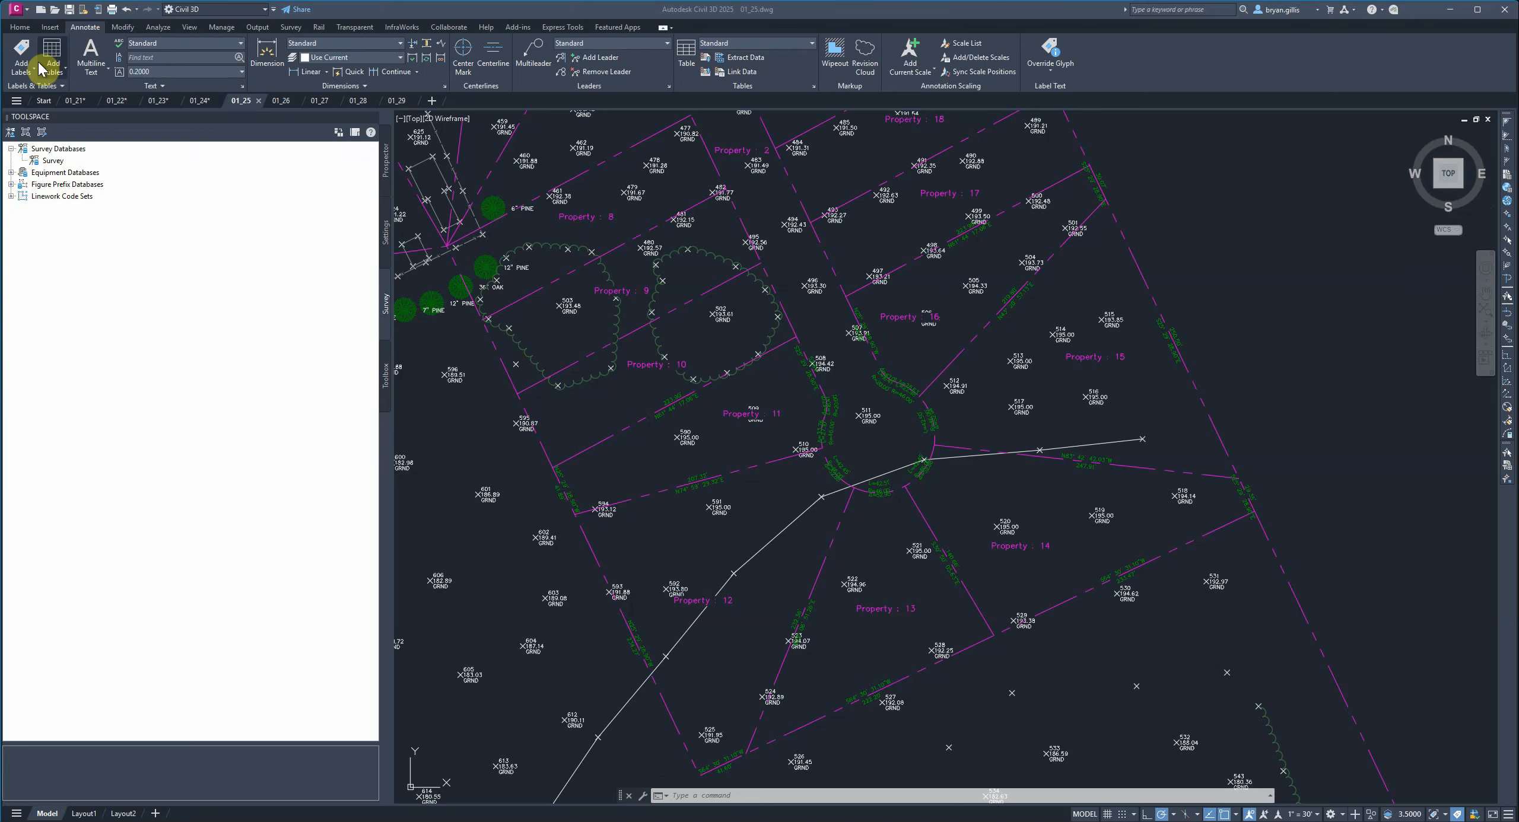
Start an Add Segment parcel table using the Length & Bearing or Delta & Radius style and begin picking labels on screen.
click(55, 74)
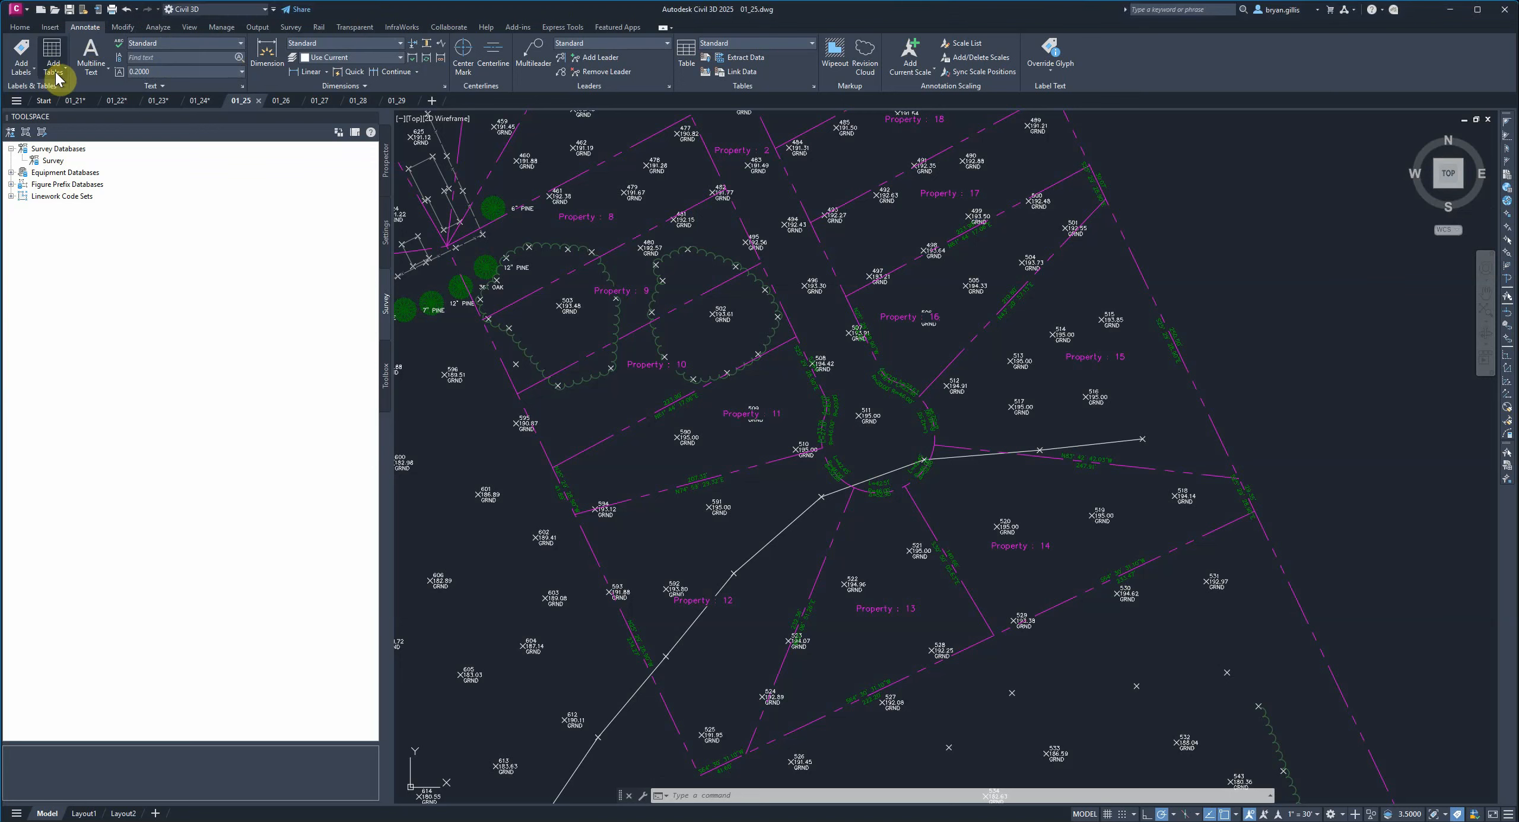
click(57, 74)
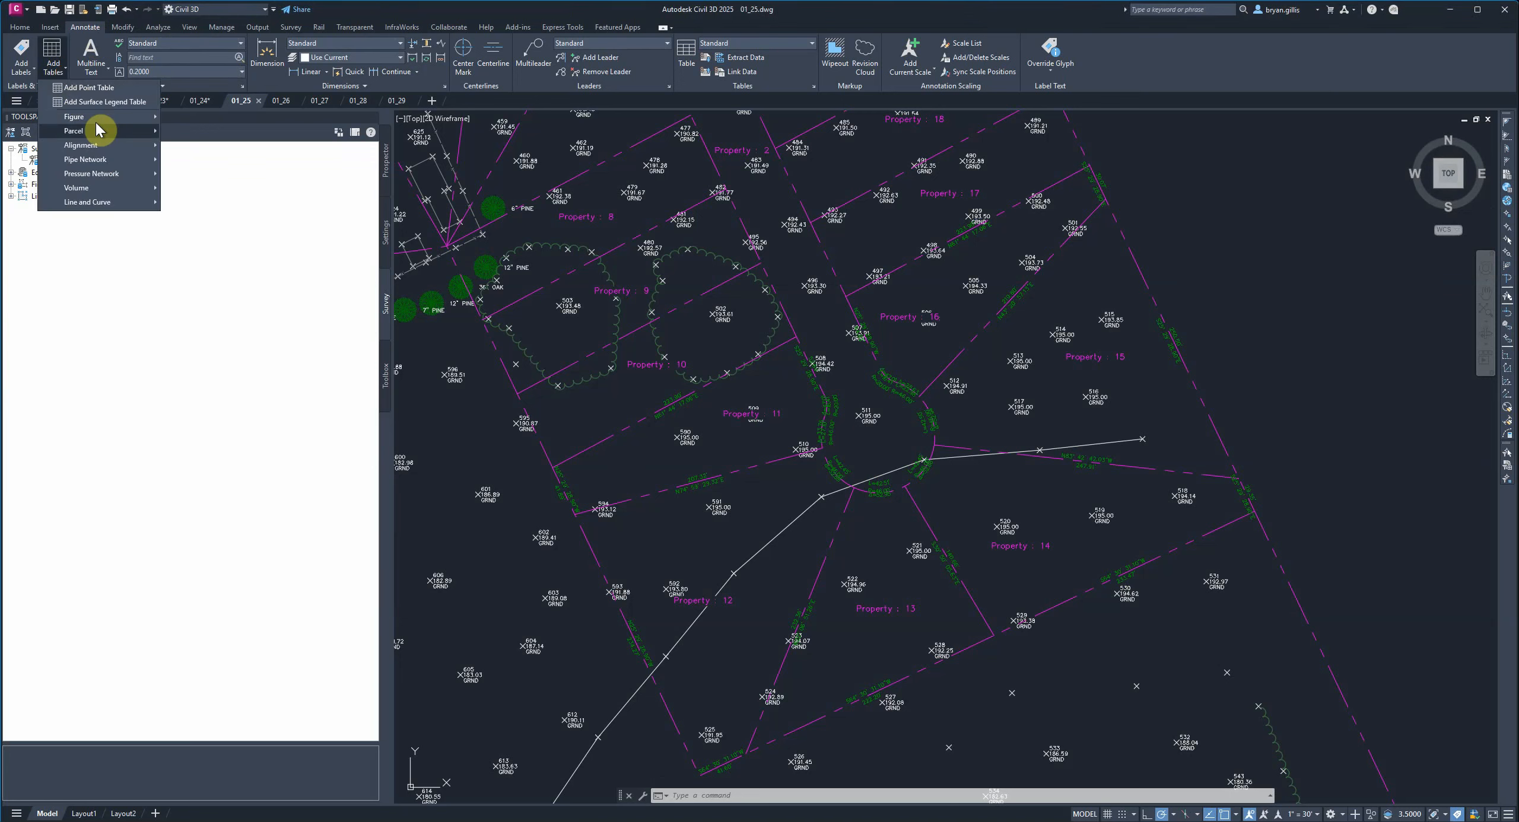
mouse_move(102, 136)
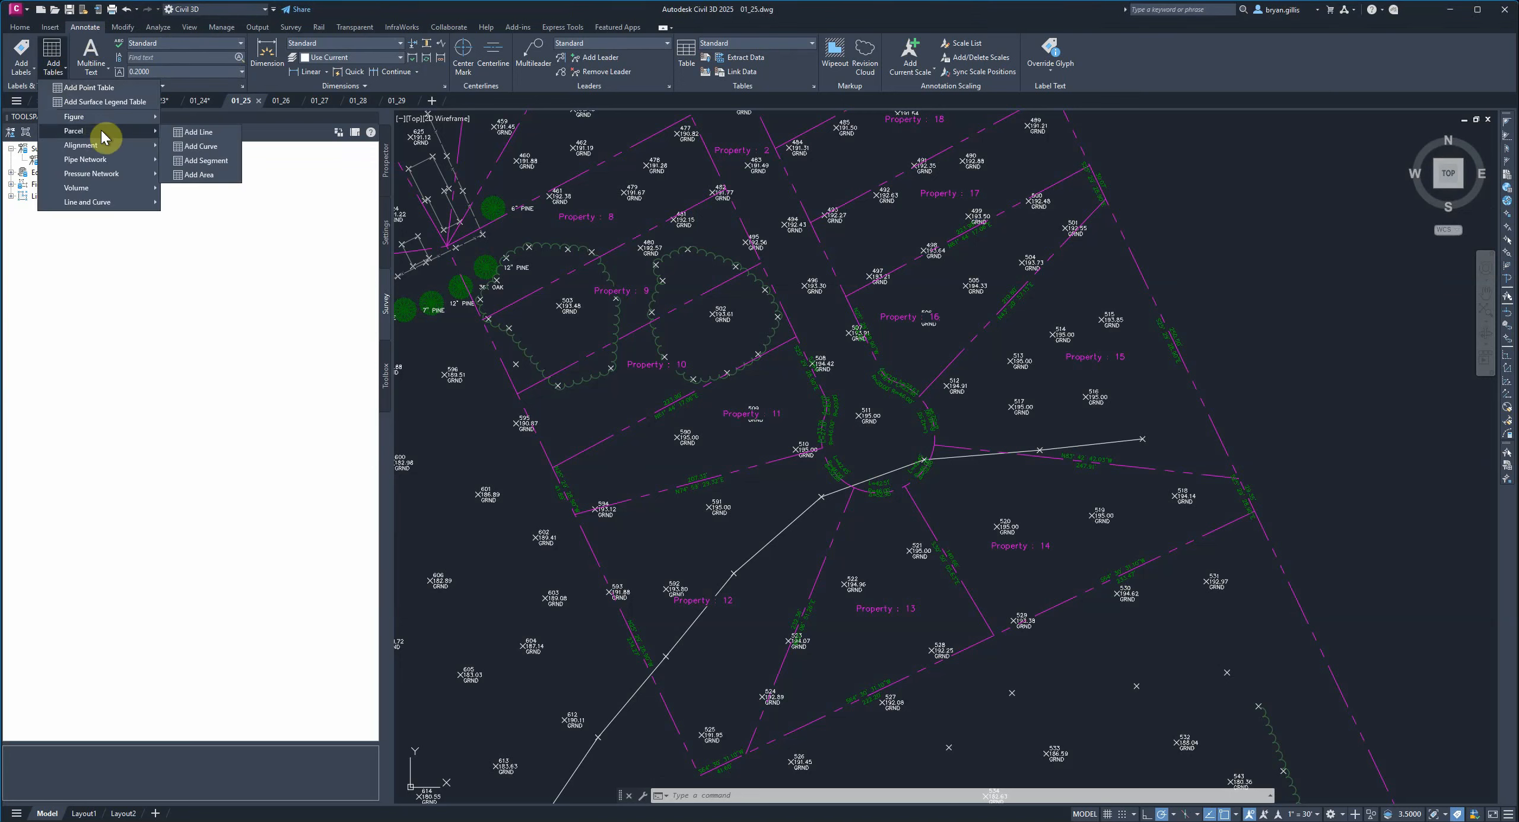
click(214, 162)
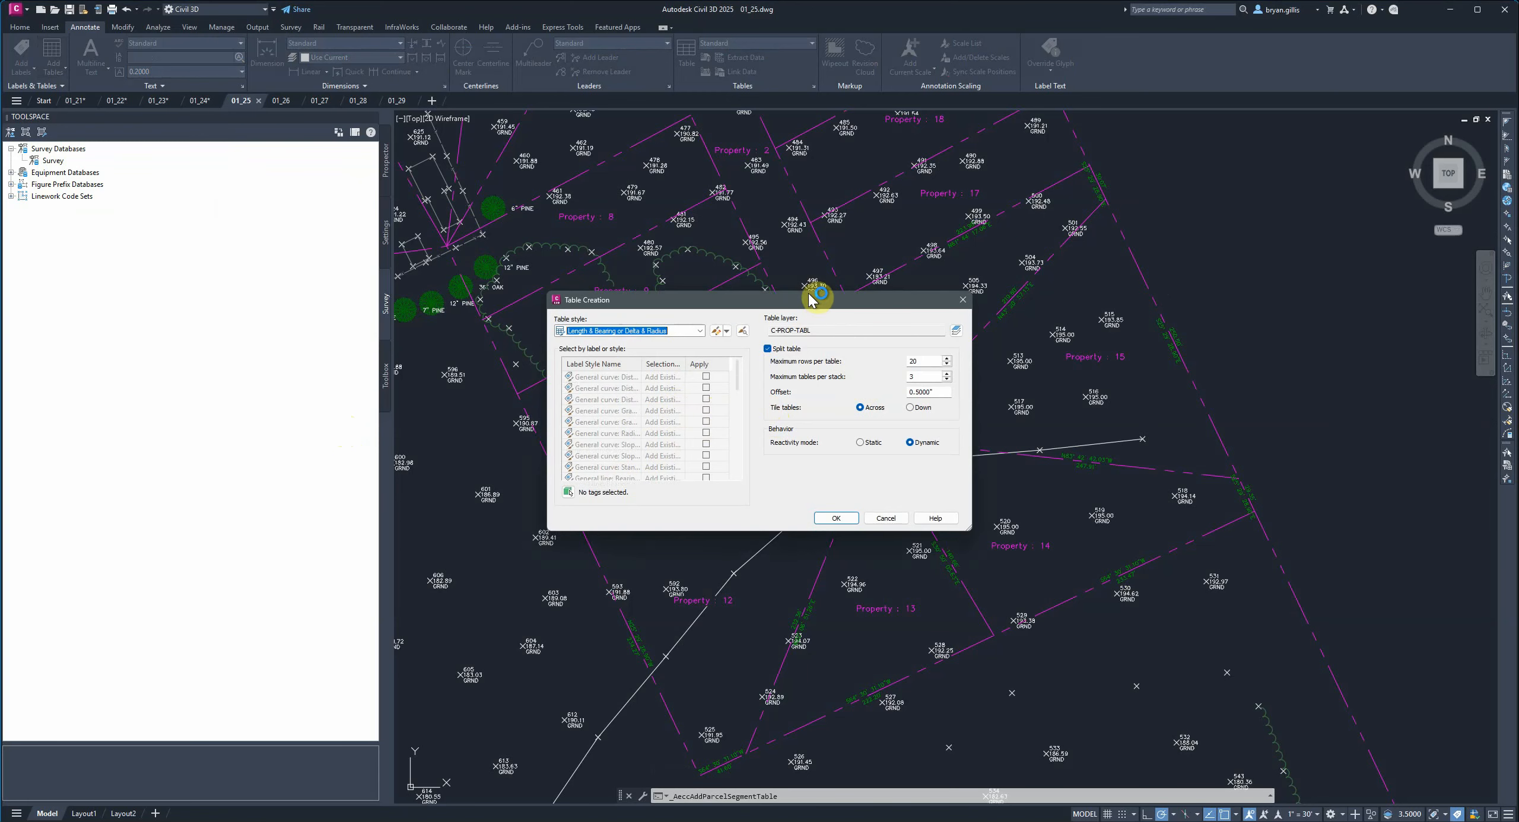
drag(806, 303, 713, 176)
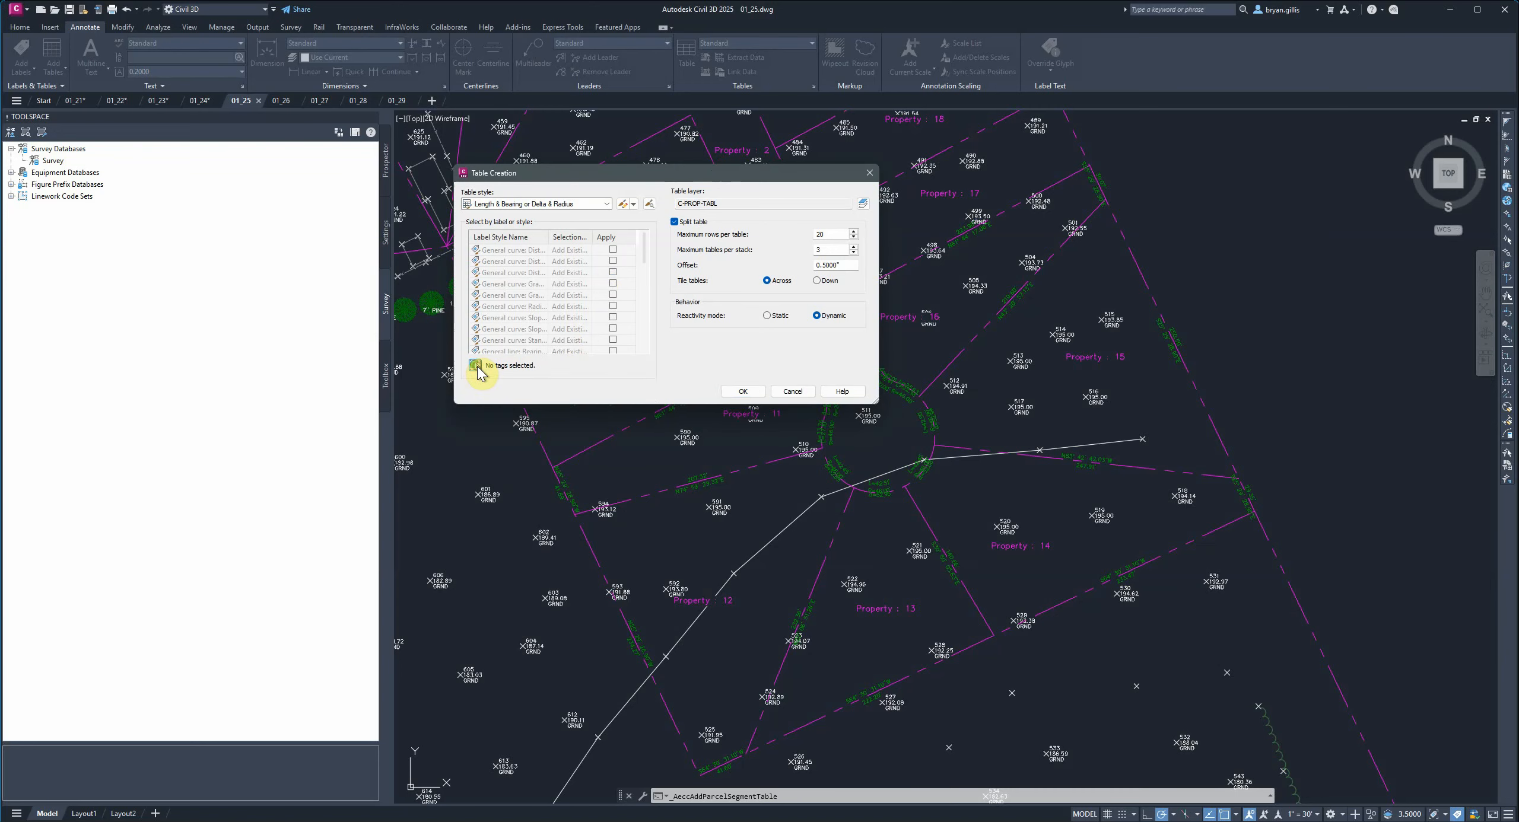
click(495, 386)
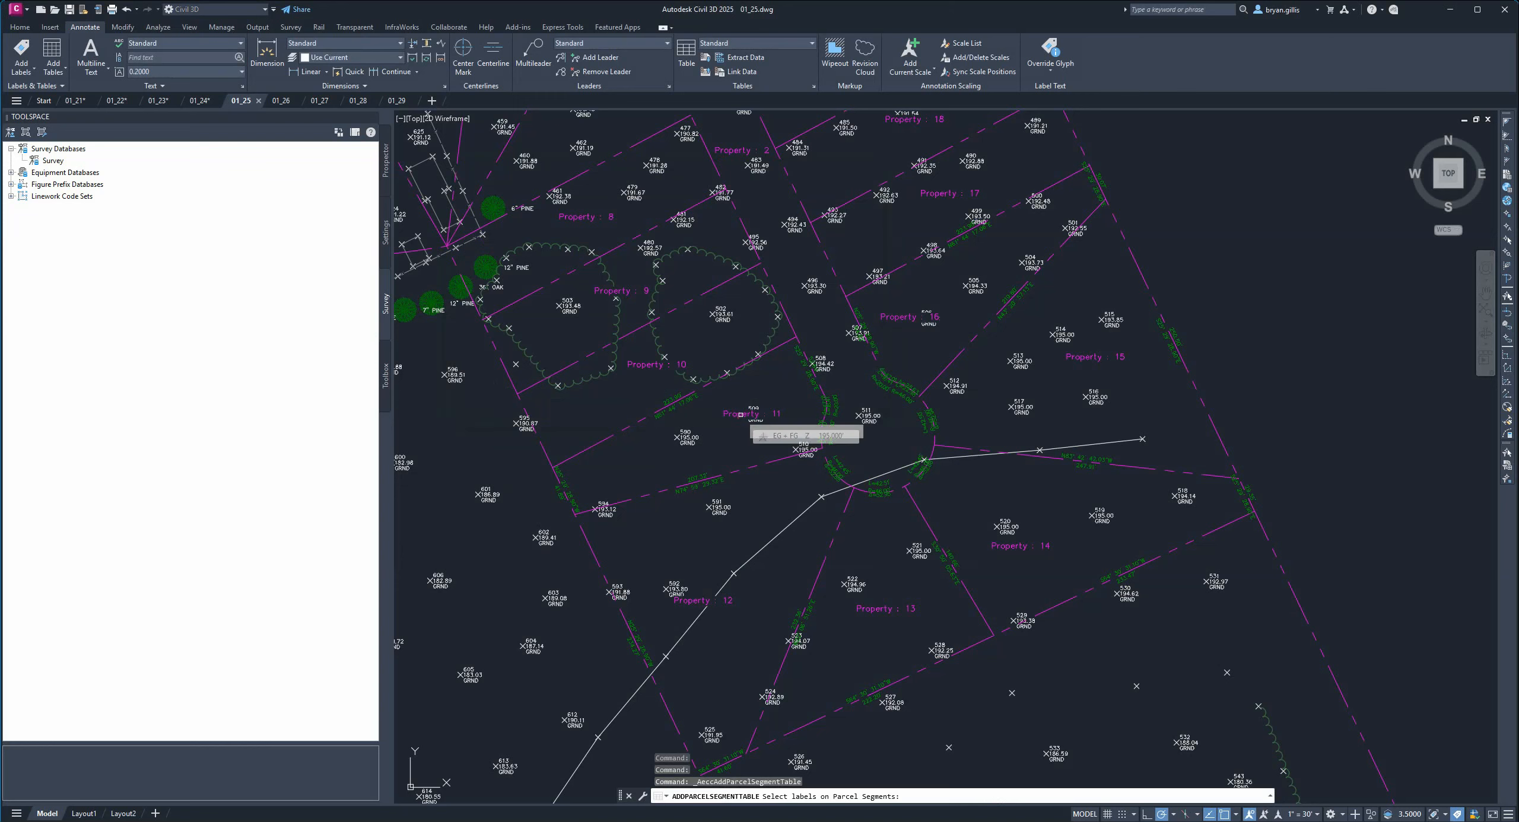
Select the segment labels along Property 11's boundaries for the table.
click(740, 414)
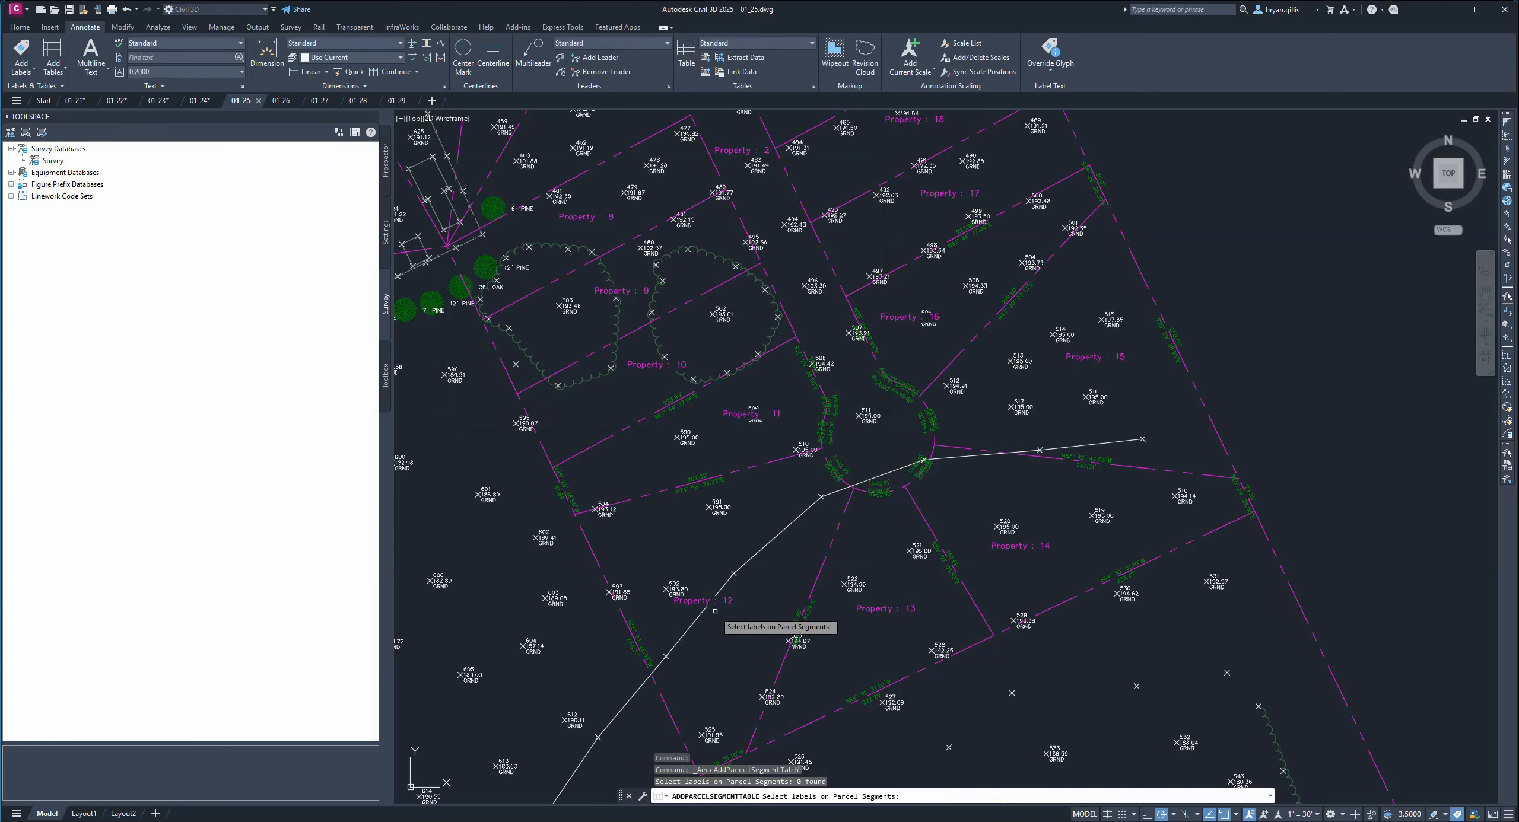
click(697, 603)
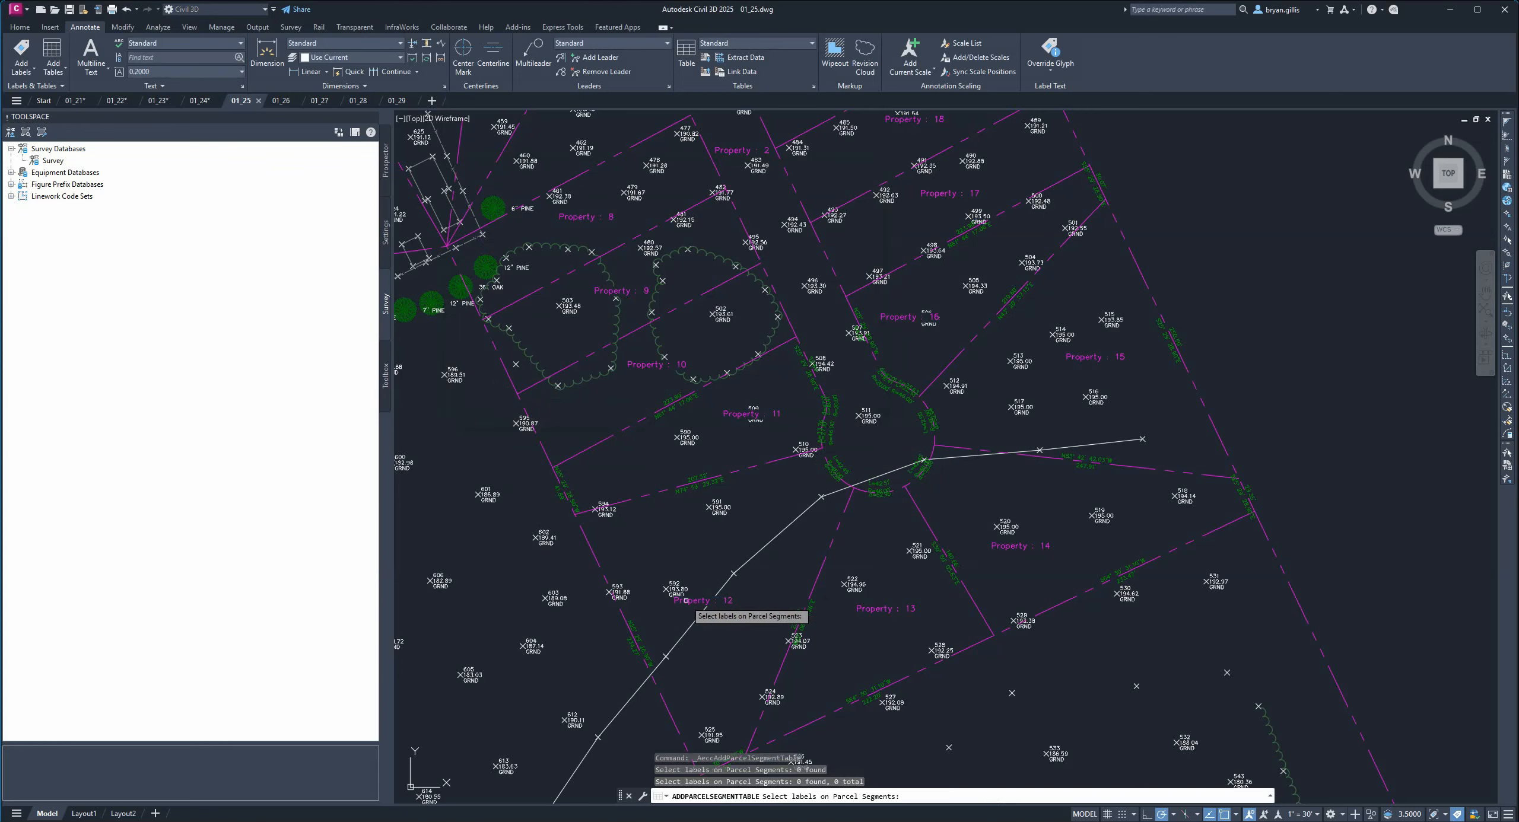
click(879, 609)
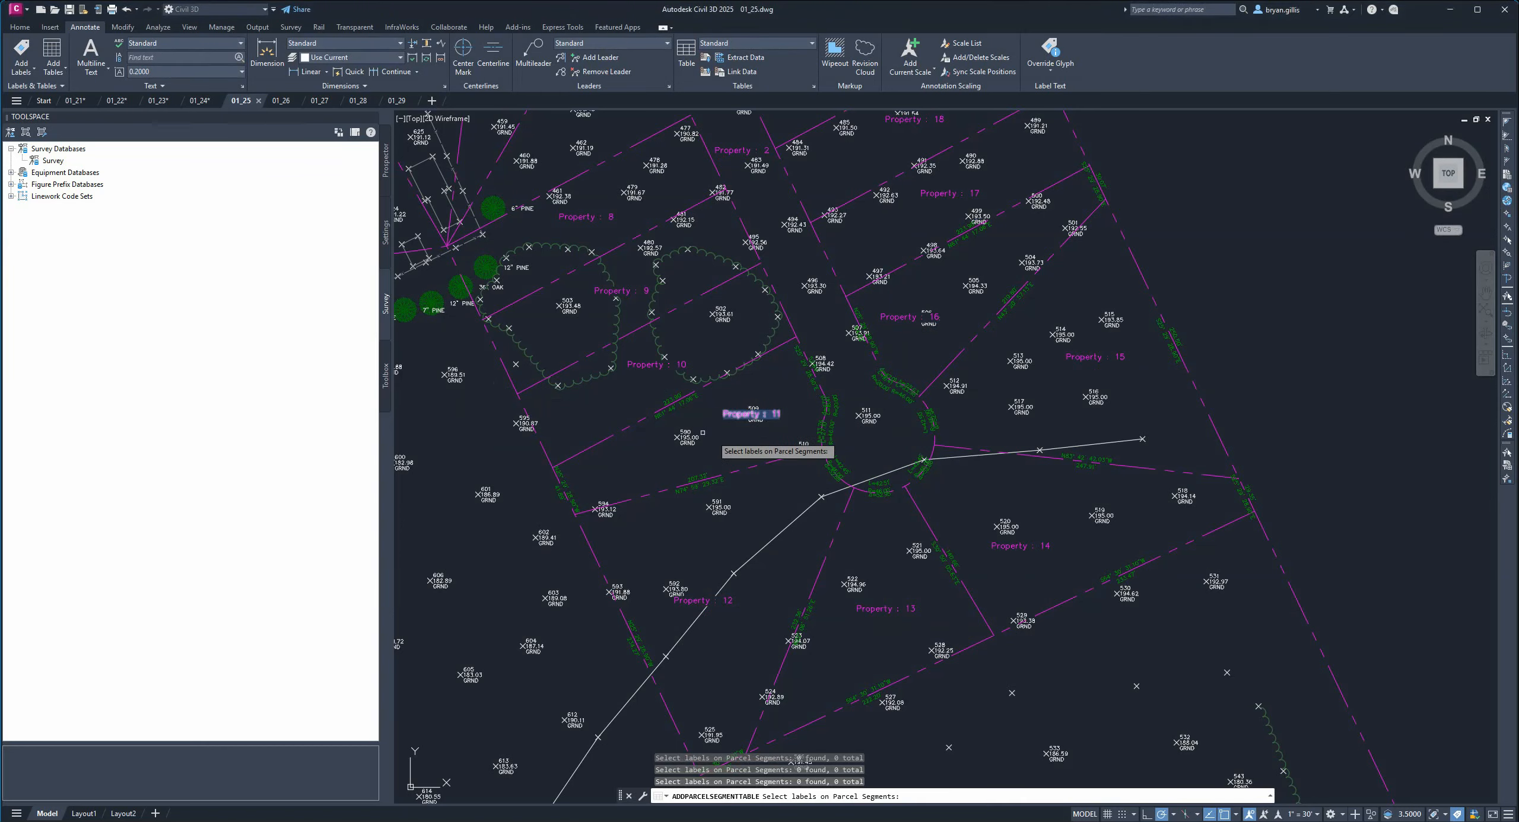
click(676, 399)
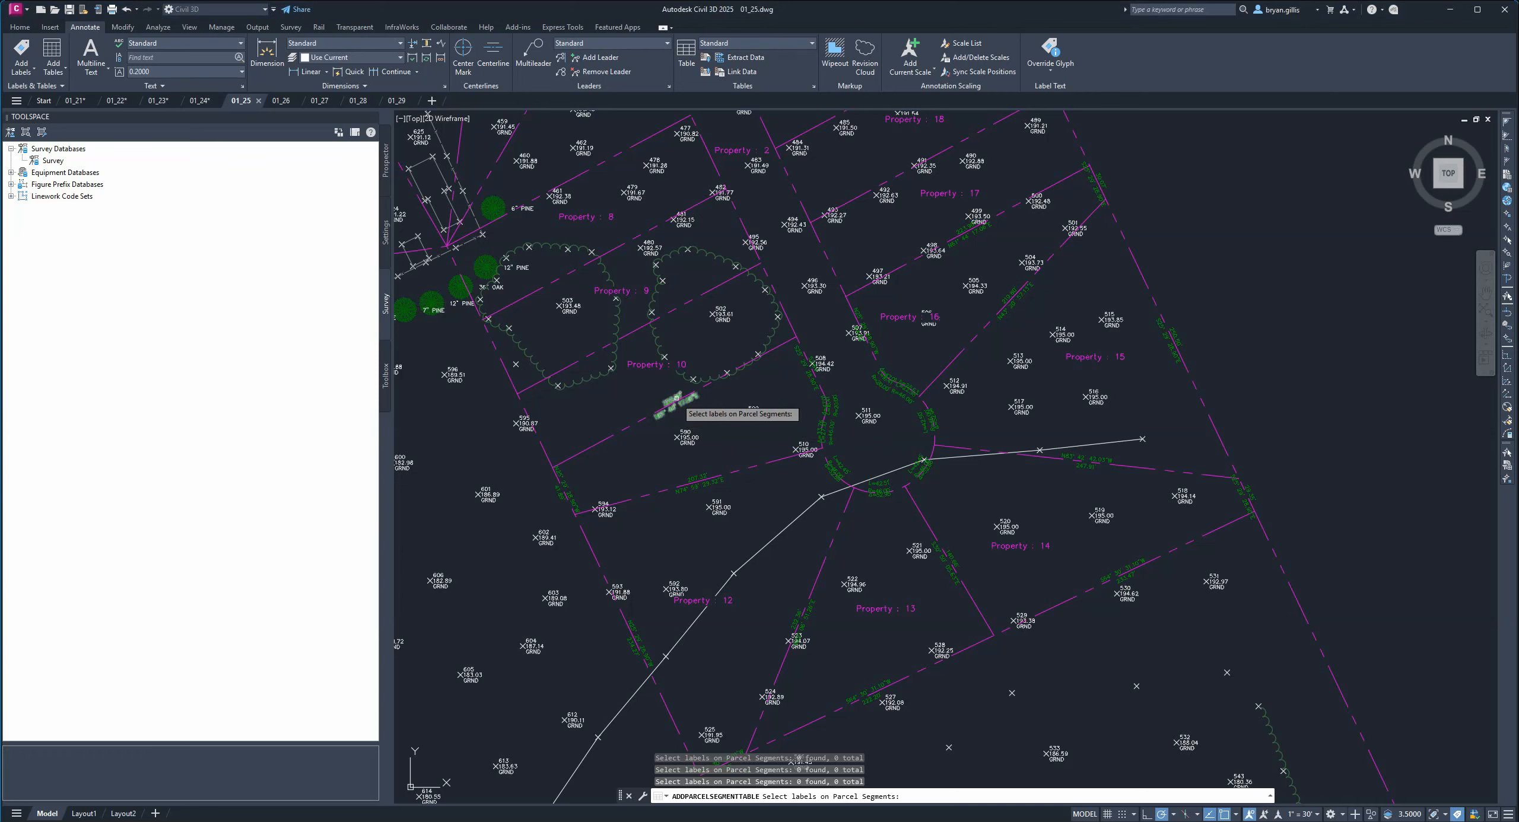
click(565, 491)
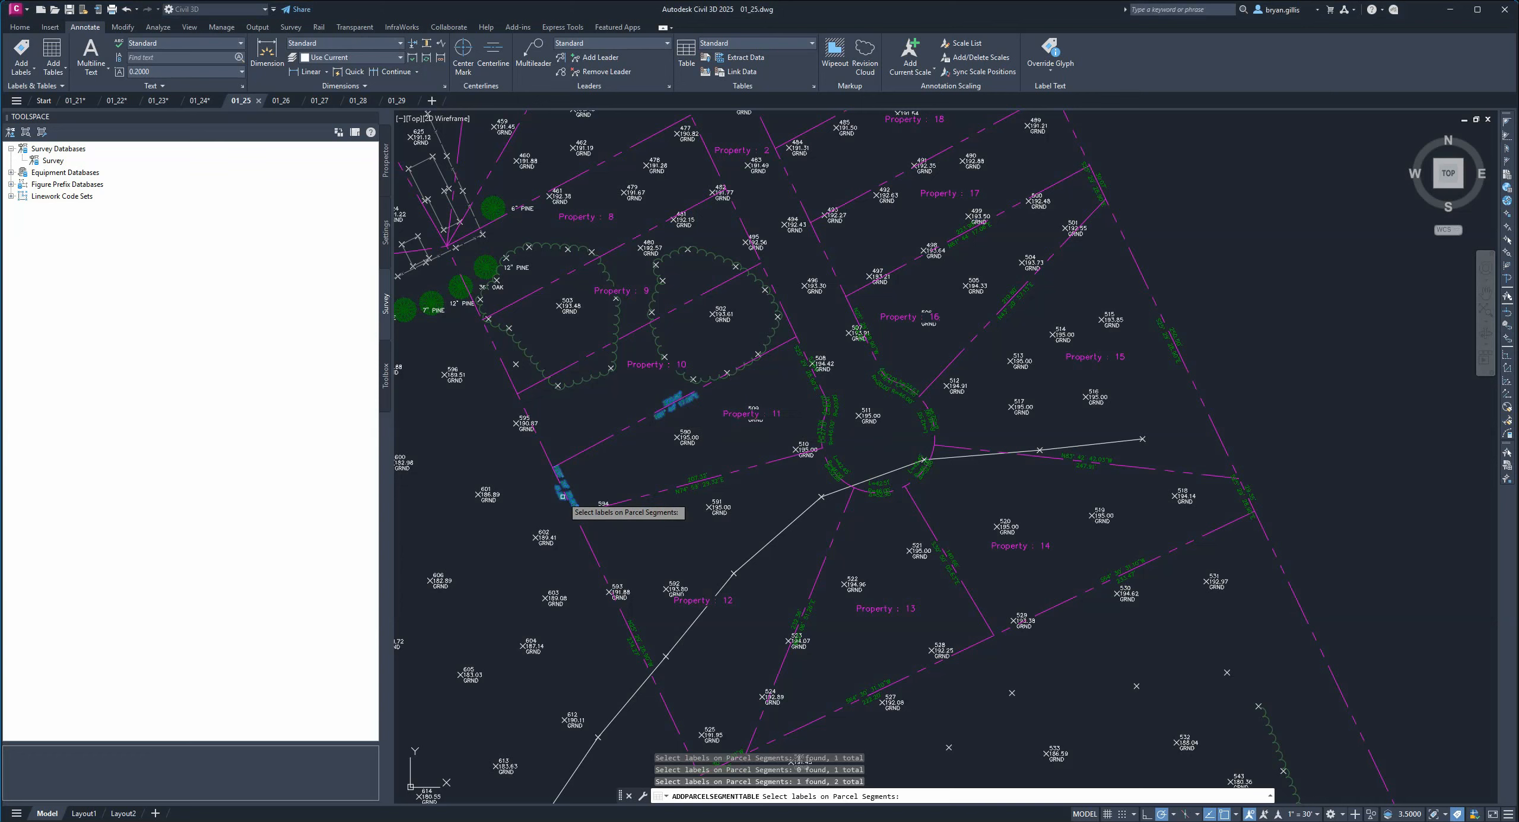
click(703, 483)
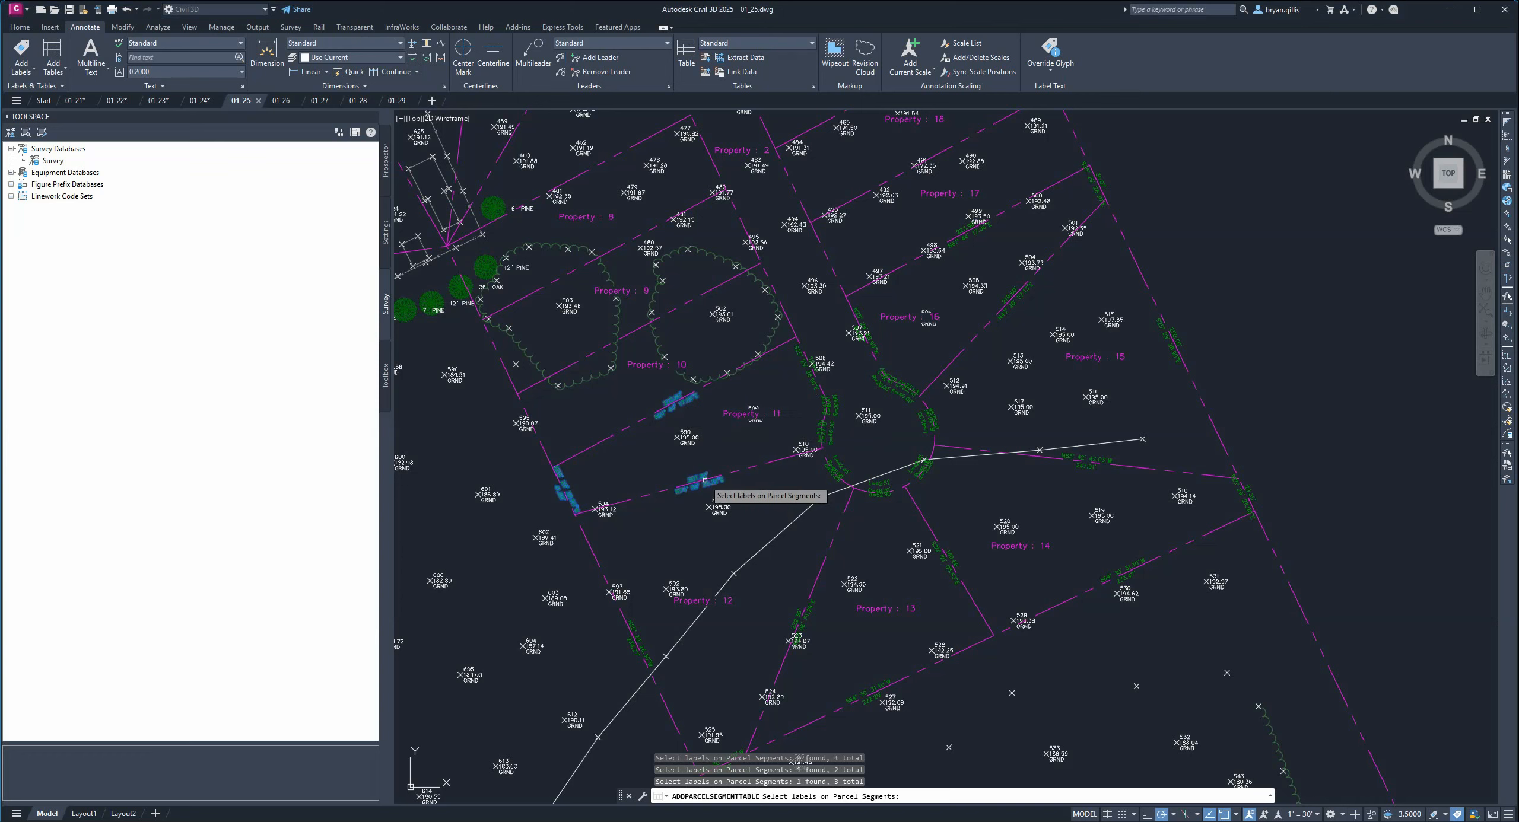
click(825, 433)
click(828, 409)
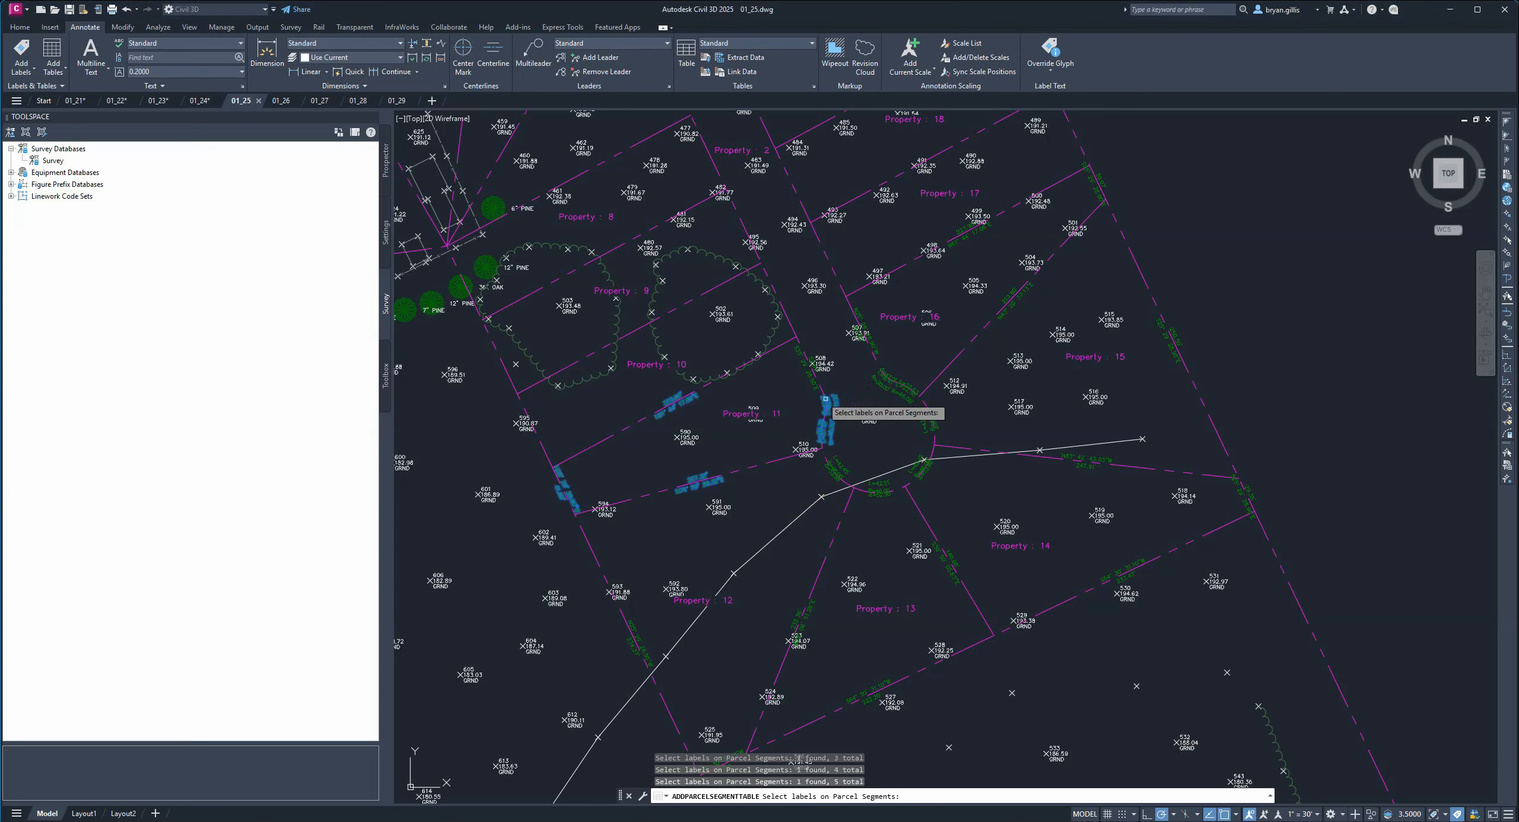
click(804, 373)
Window-select the segment labels around Properties 12 and 13 and the remaining lots up to Property 18.
mouse_move(559, 521)
mouse_down()
mouse_move(824, 634)
mouse_move(890, 765)
mouse_up()
click(572, 542)
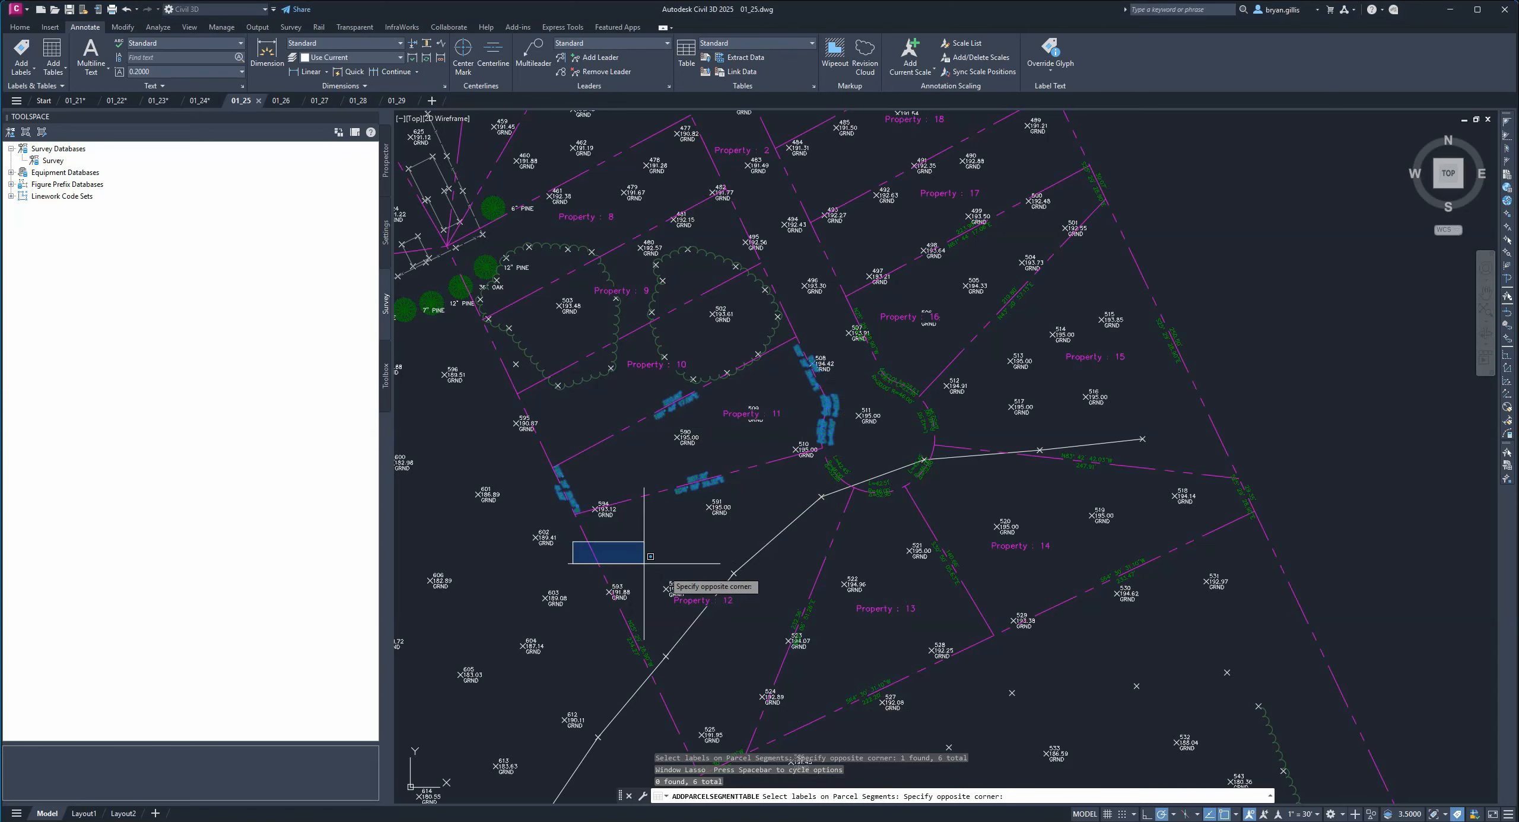
click(831, 705)
click(778, 257)
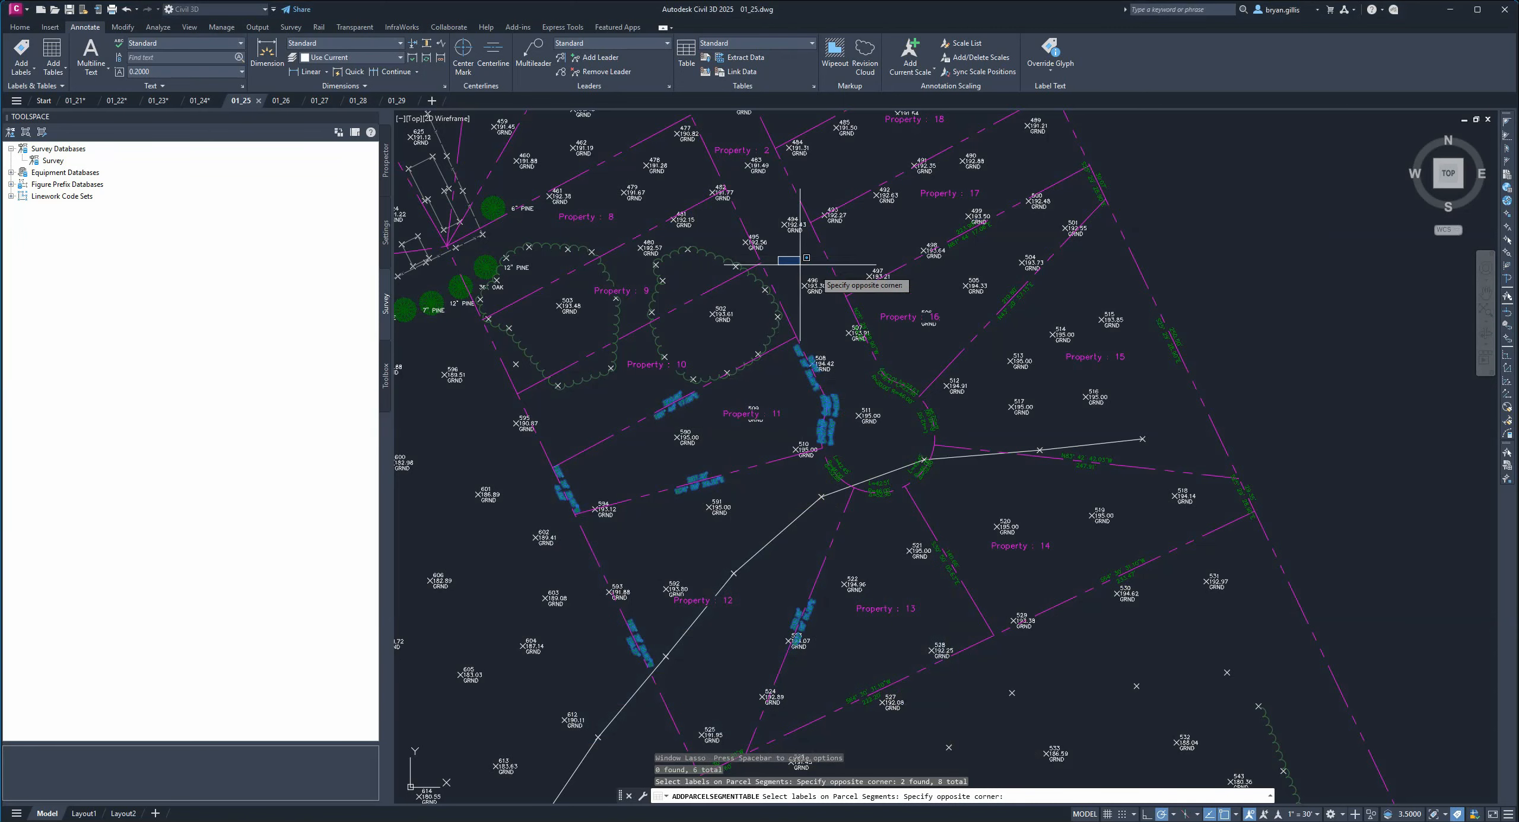
click(1327, 732)
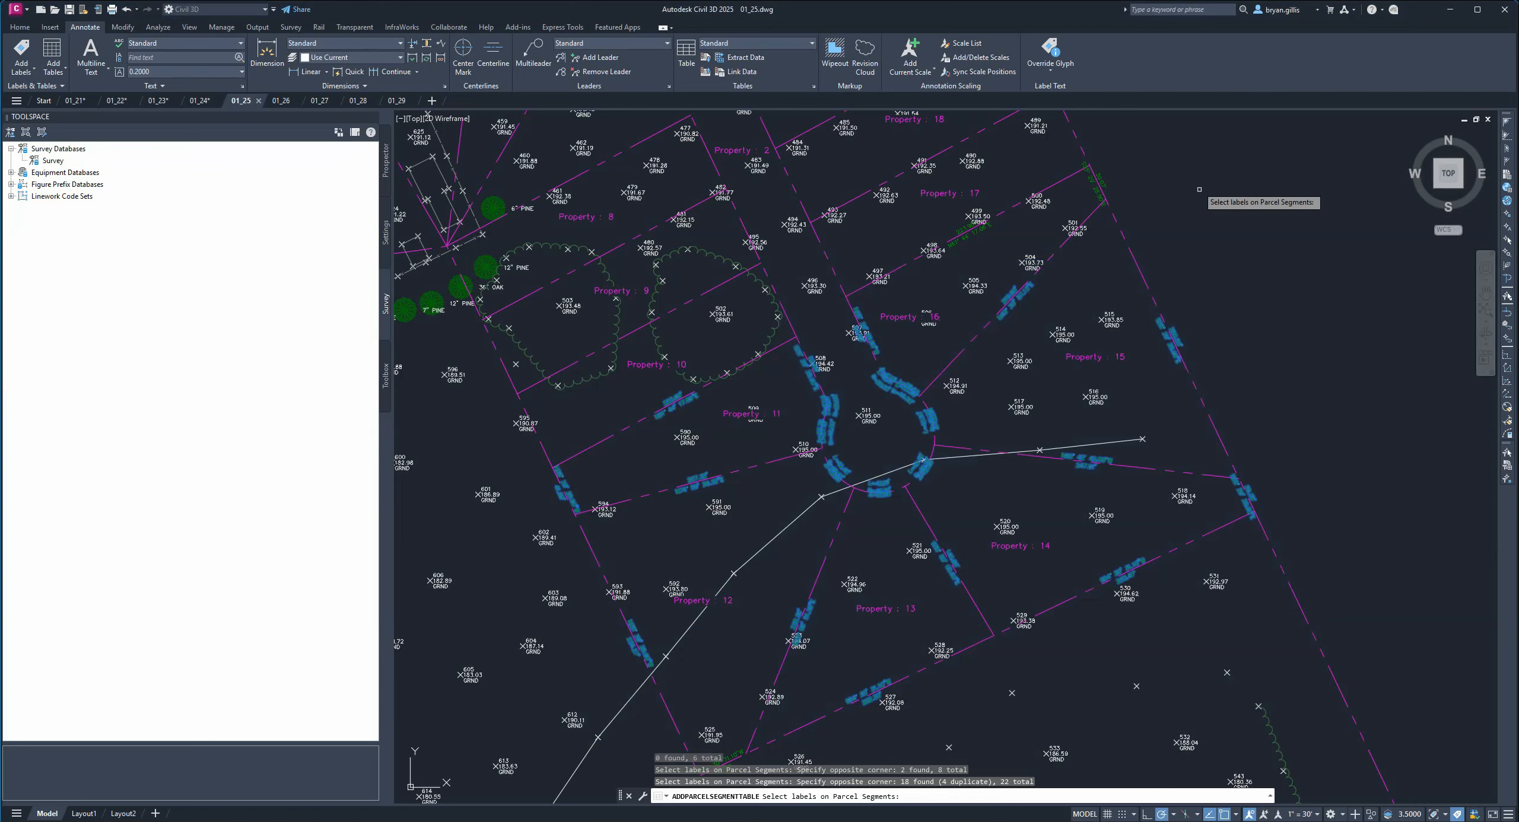
click(1166, 146)
click(866, 333)
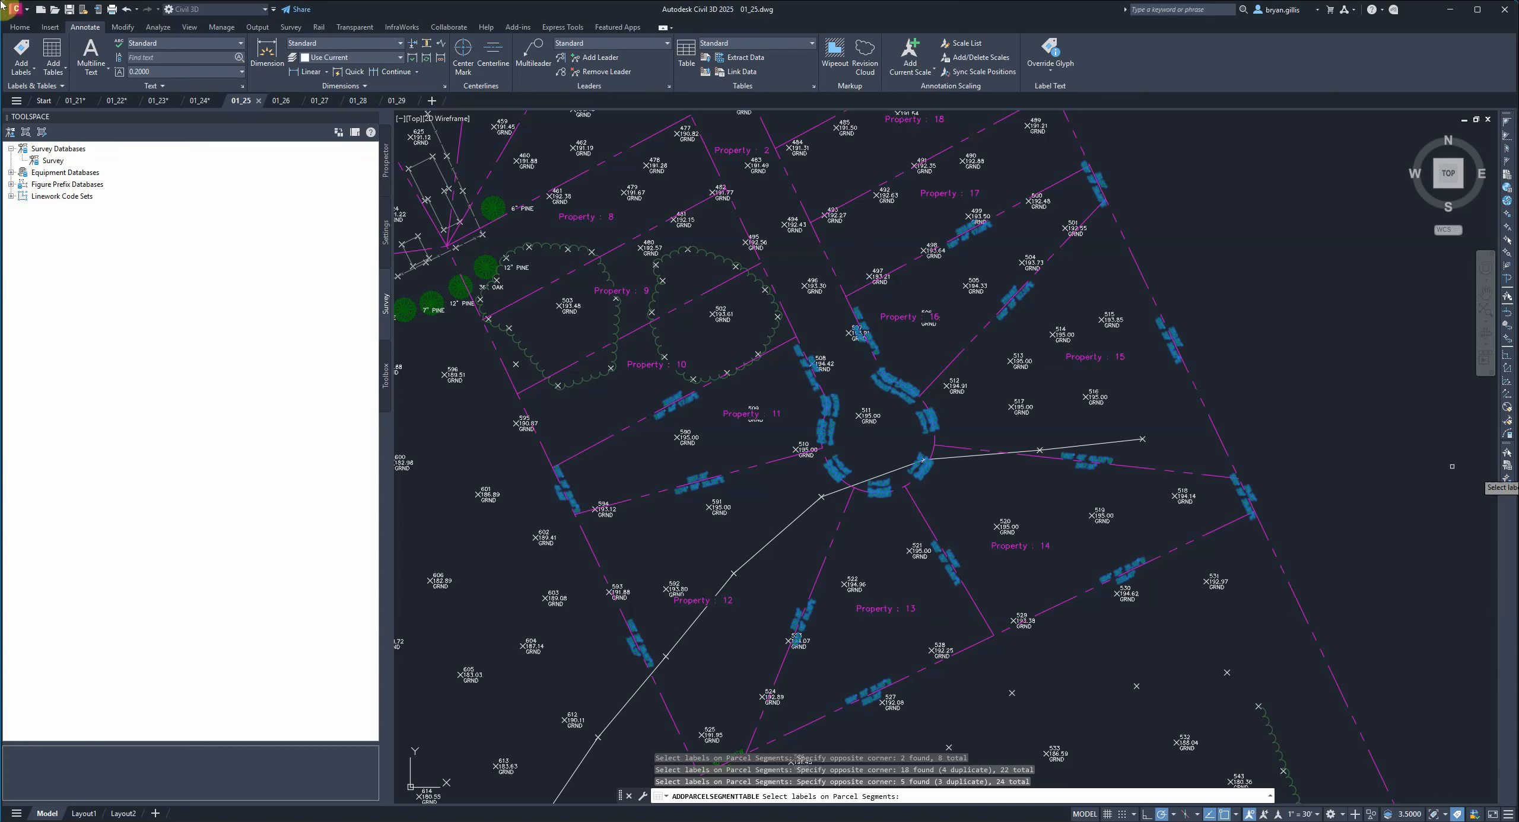
Finish the selection and convert all selected label styles to tag mode.
right_click(817, 435)
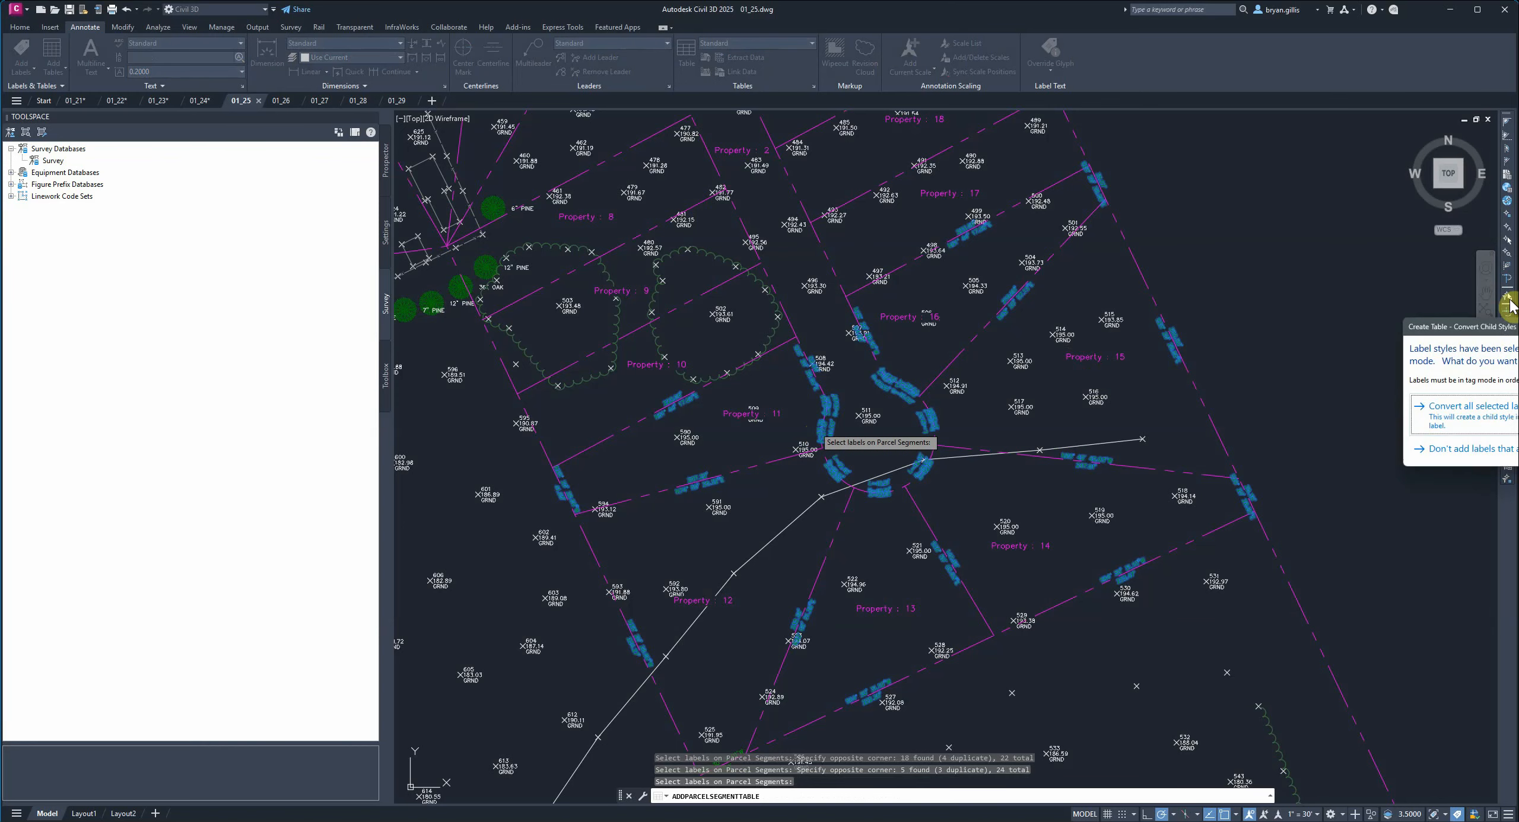
drag(1513, 327, 1059, 307)
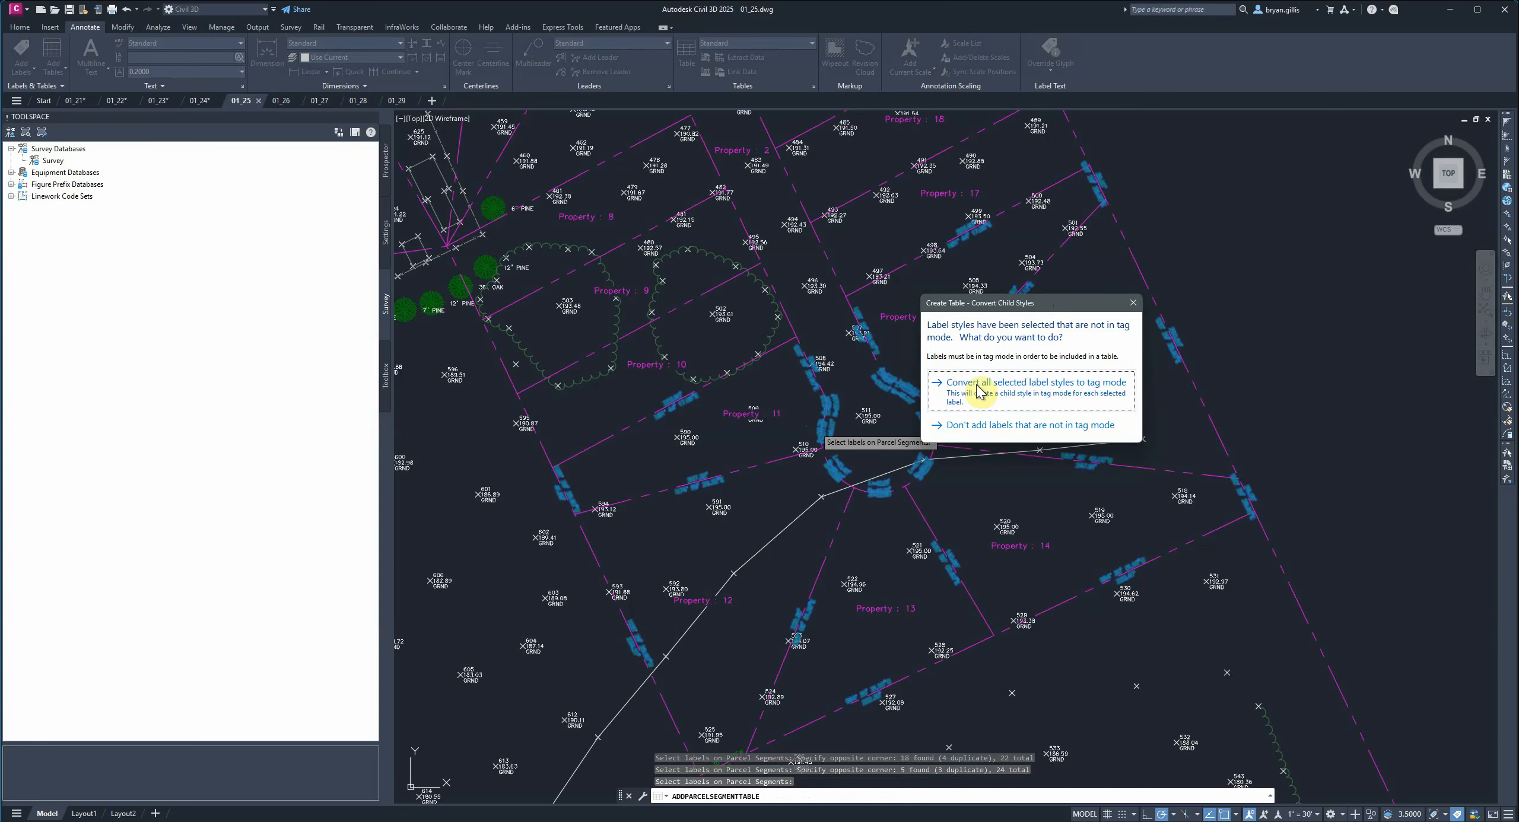
click(1078, 401)
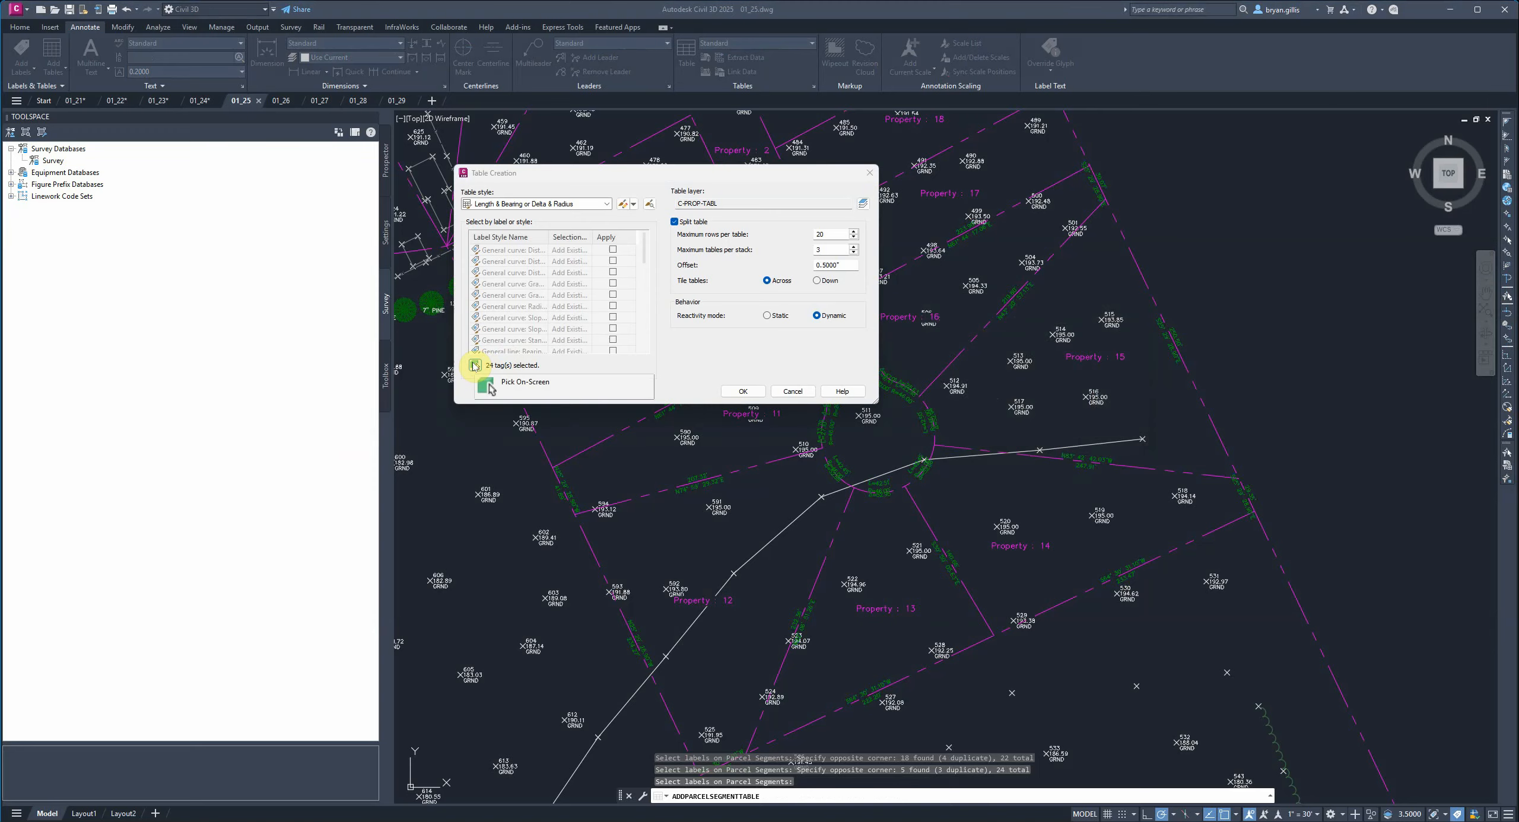
Pick the segment label at Property 12's southern corner and convert its label style to tag mode.
click(475, 366)
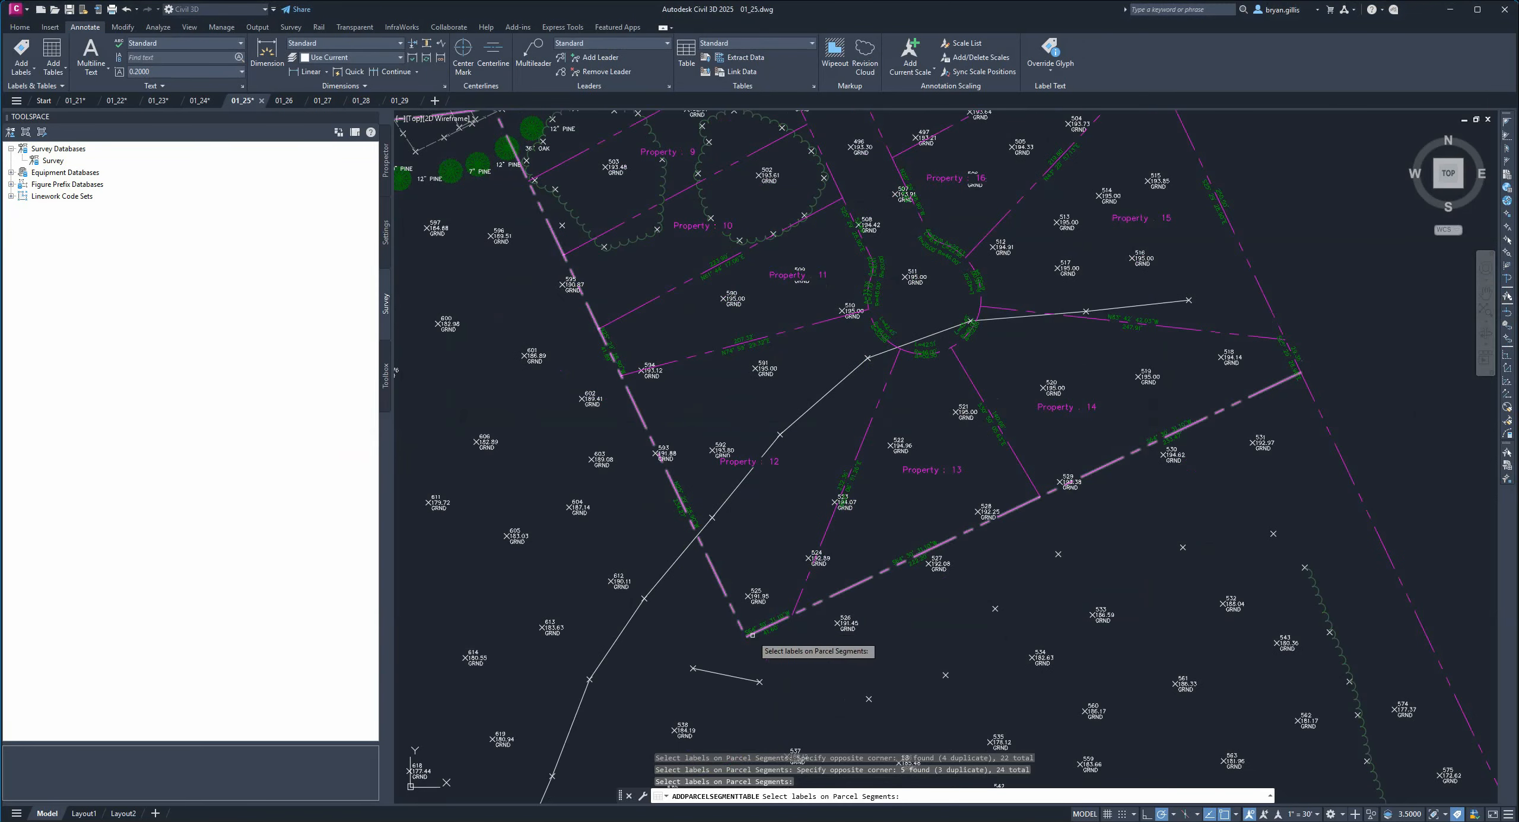
click(765, 625)
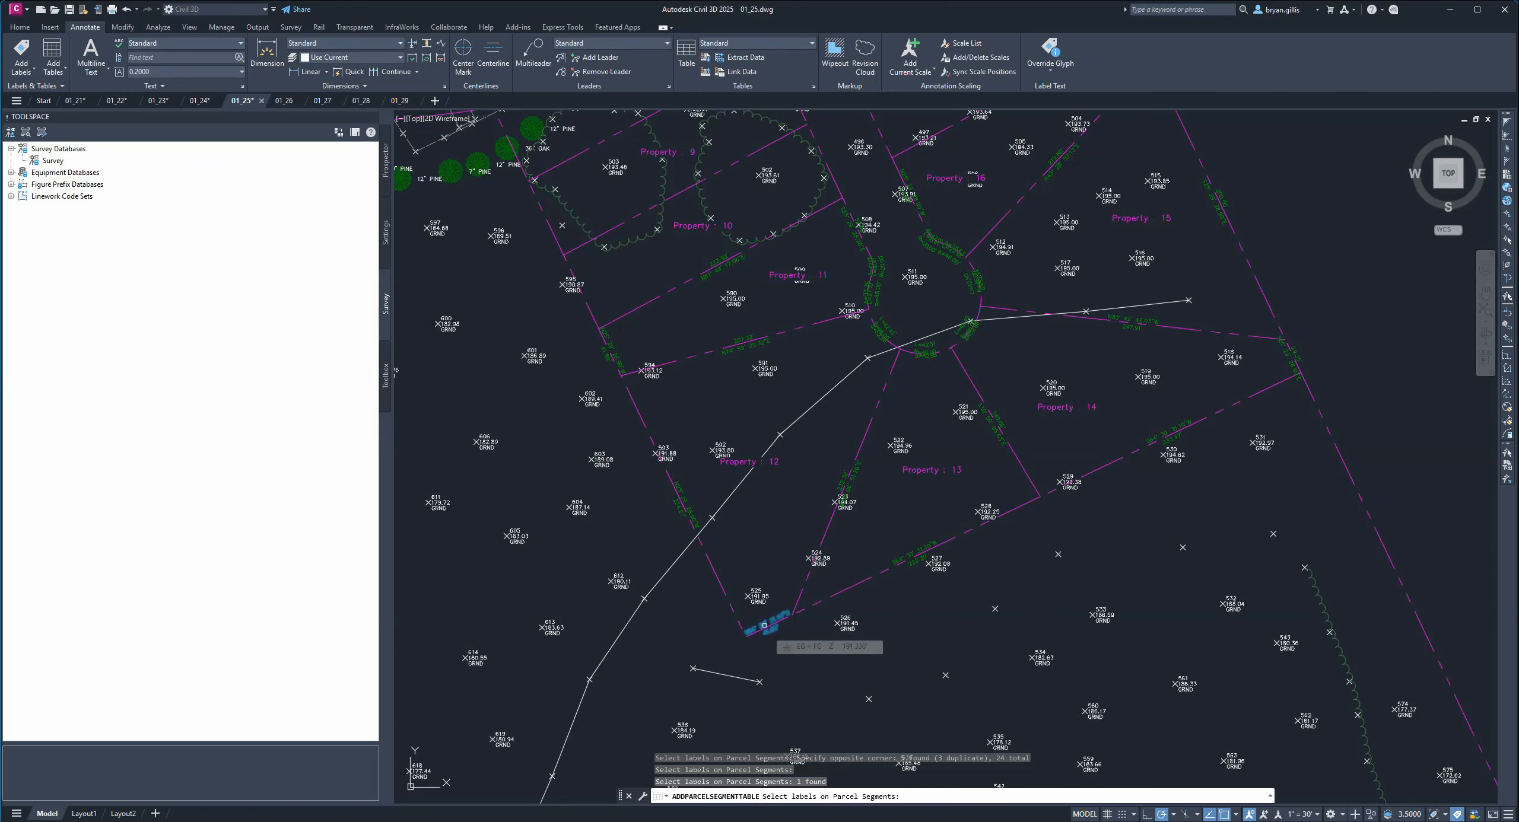
key(Return)
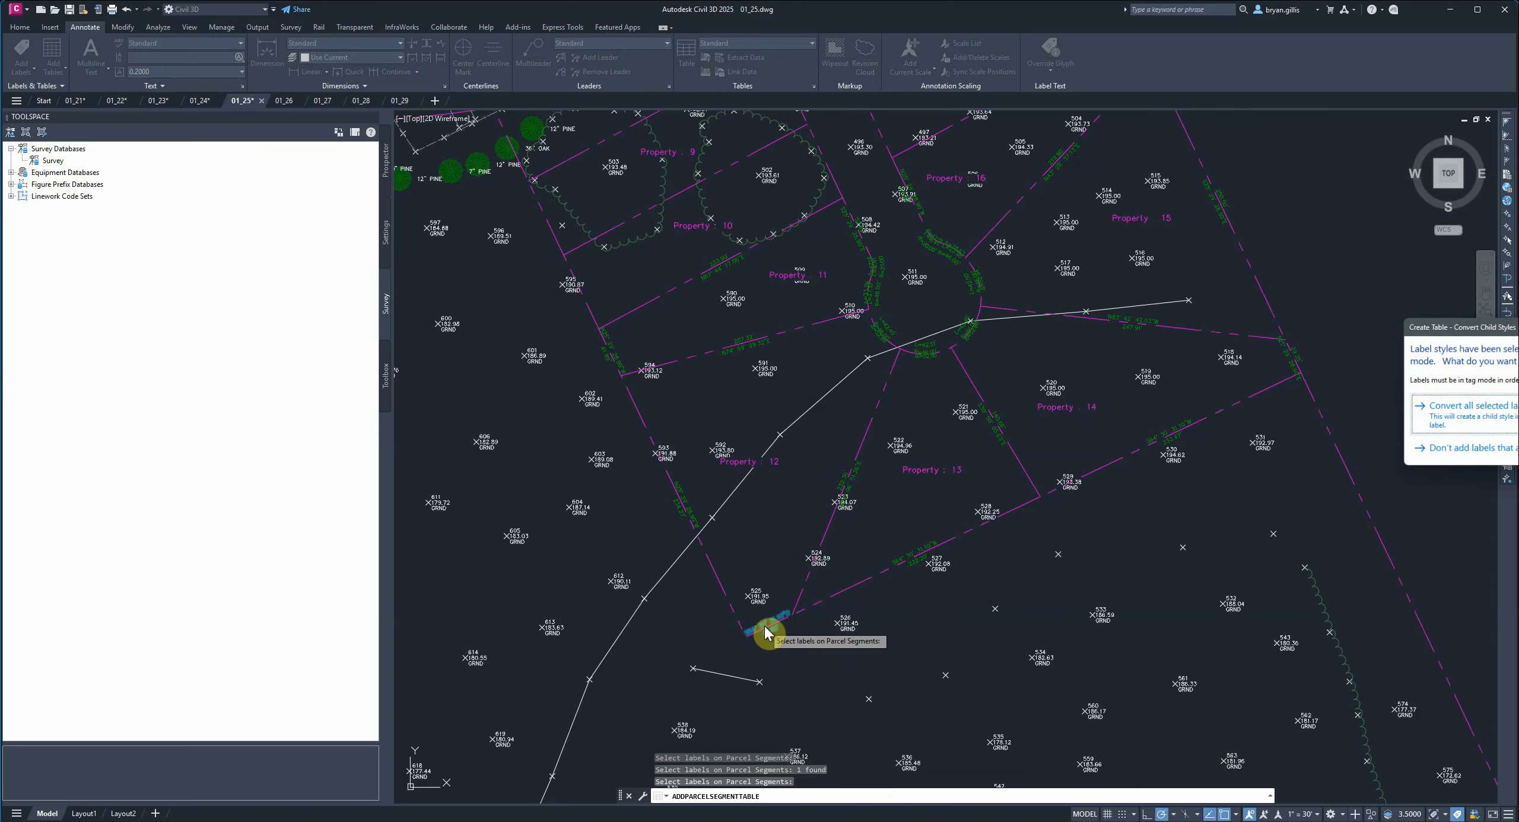
click(1484, 412)
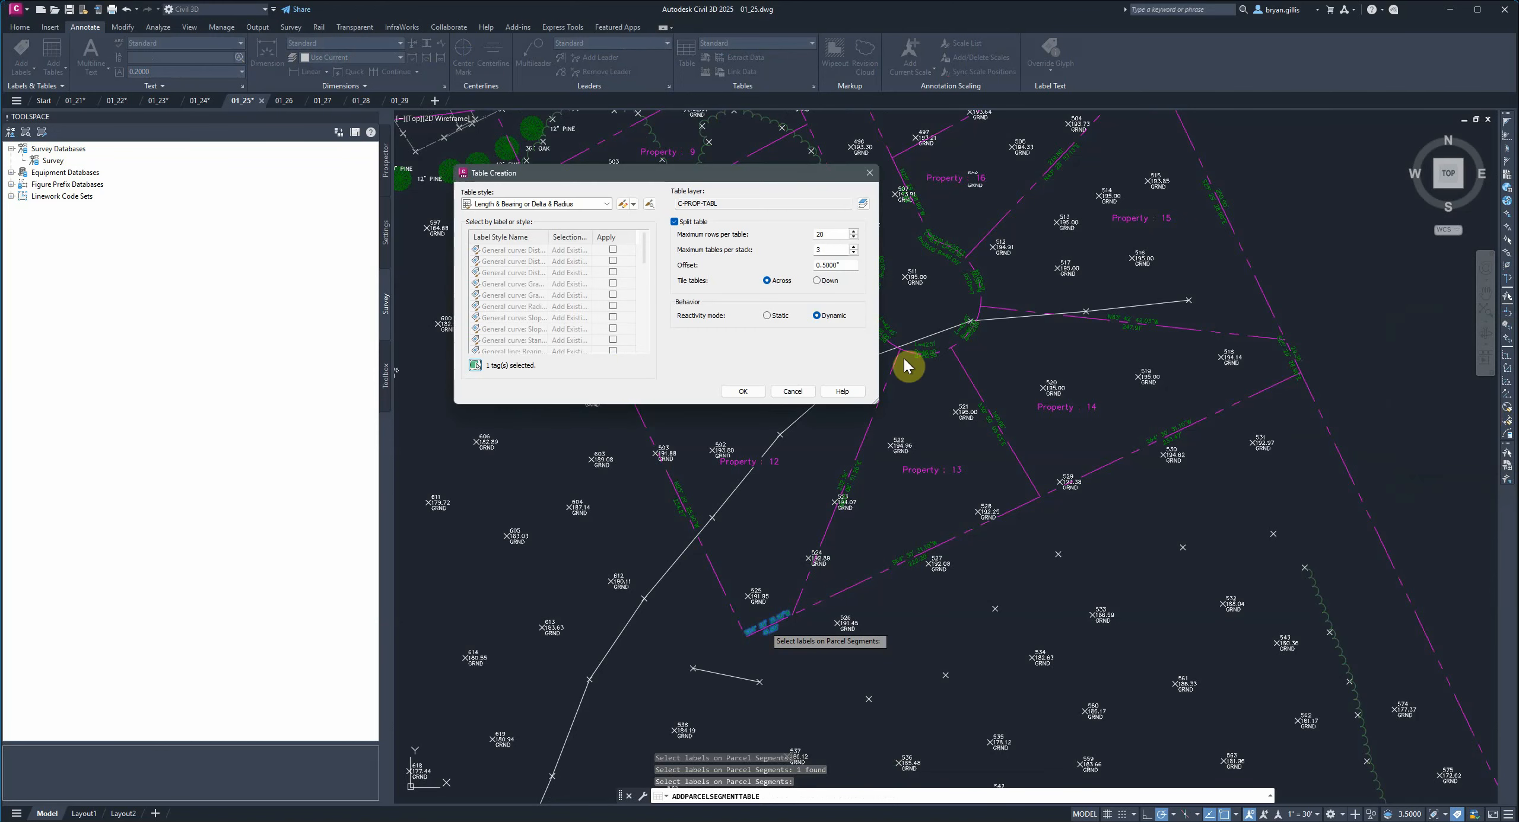
Window-select all segment labels across the subdivision for the table.
click(476, 365)
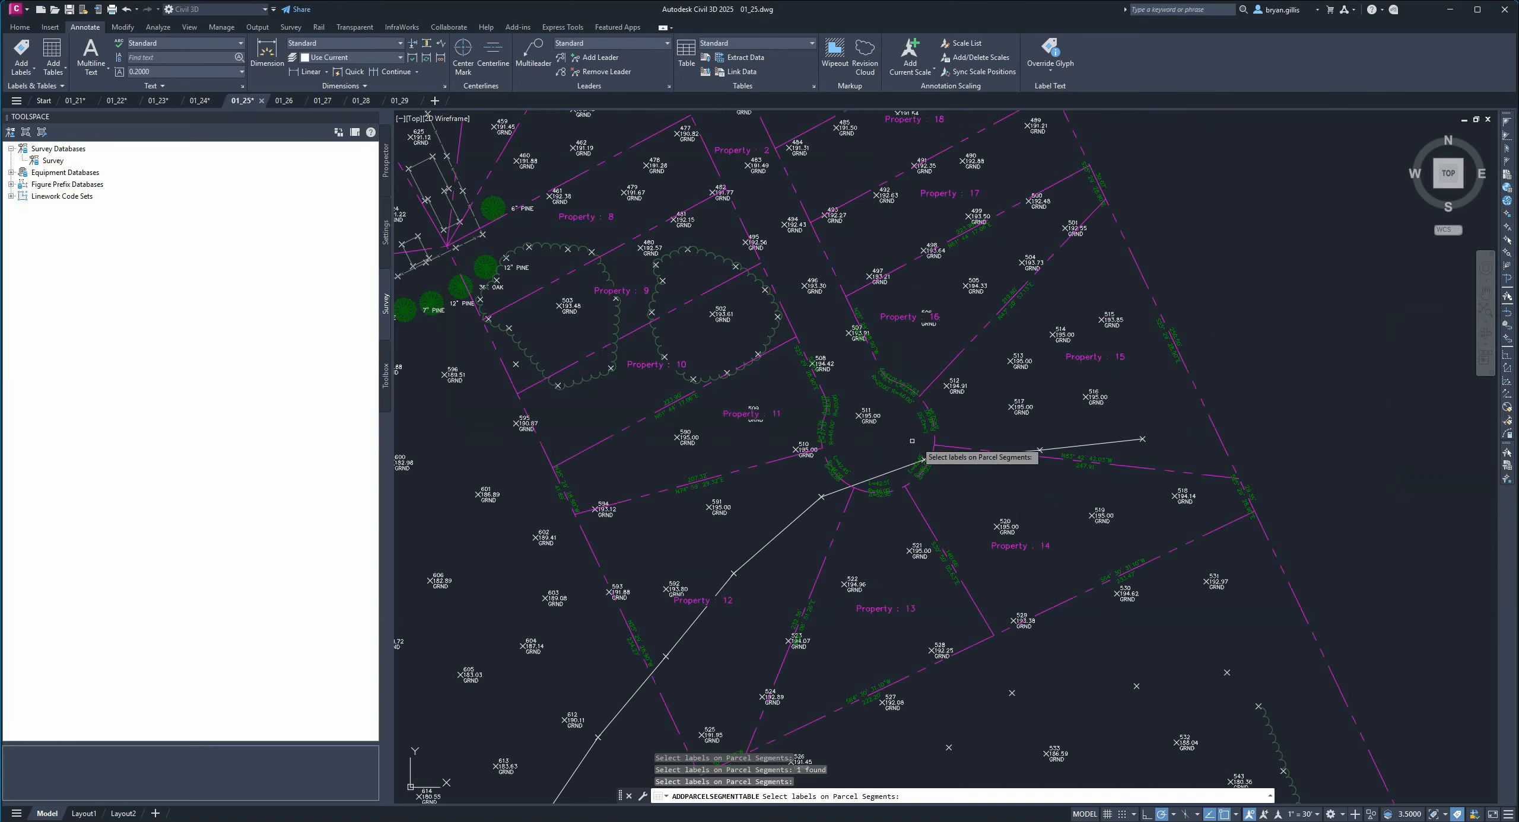
scroll(920, 454, down, 3)
mouse_move(908, 537)
middle_down()
mouse_move(910, 513)
mouse_move(968, 475)
middle_up()
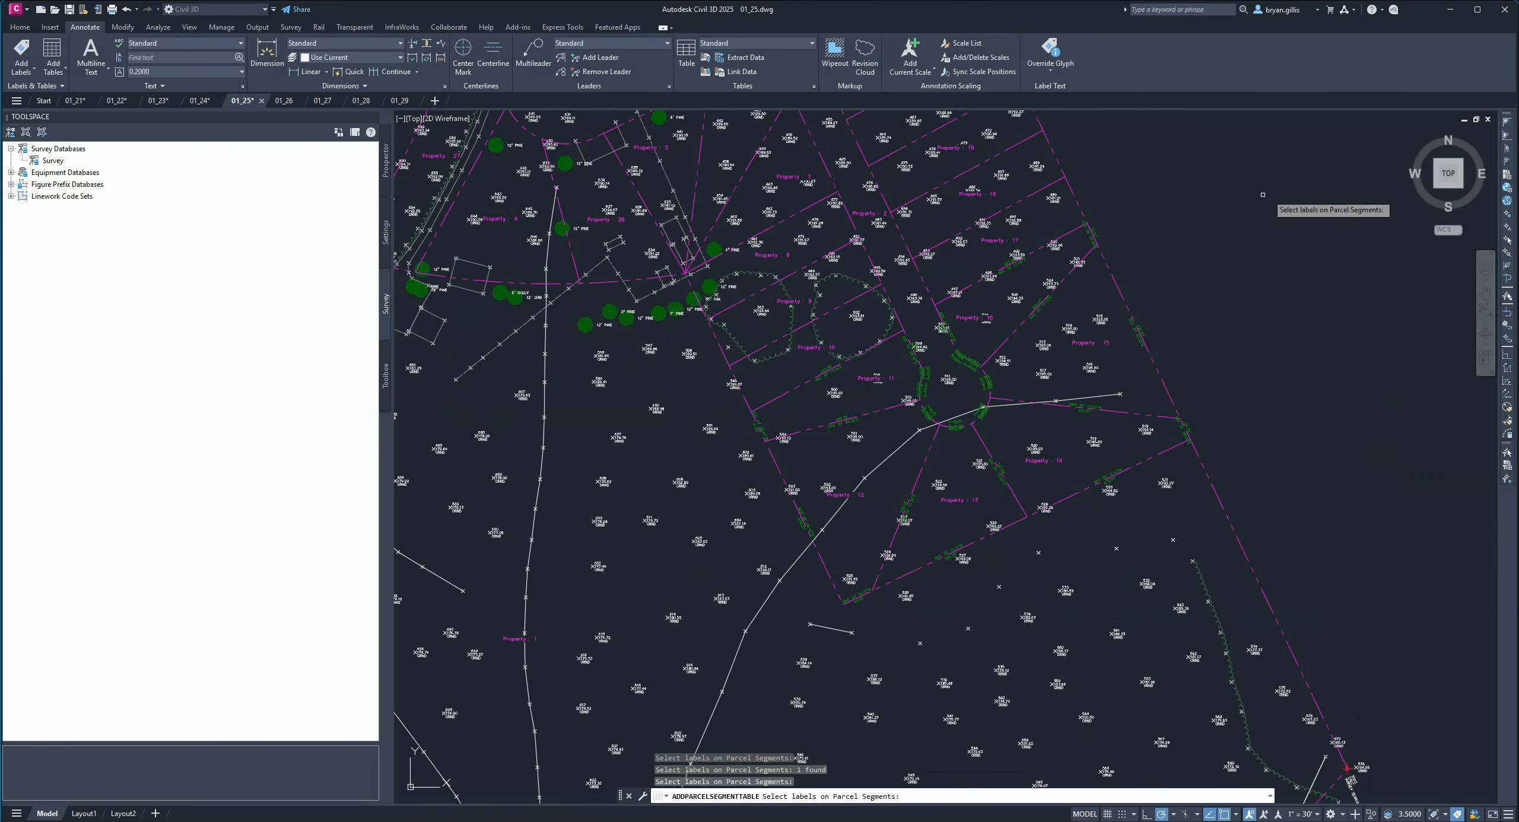
click(1285, 188)
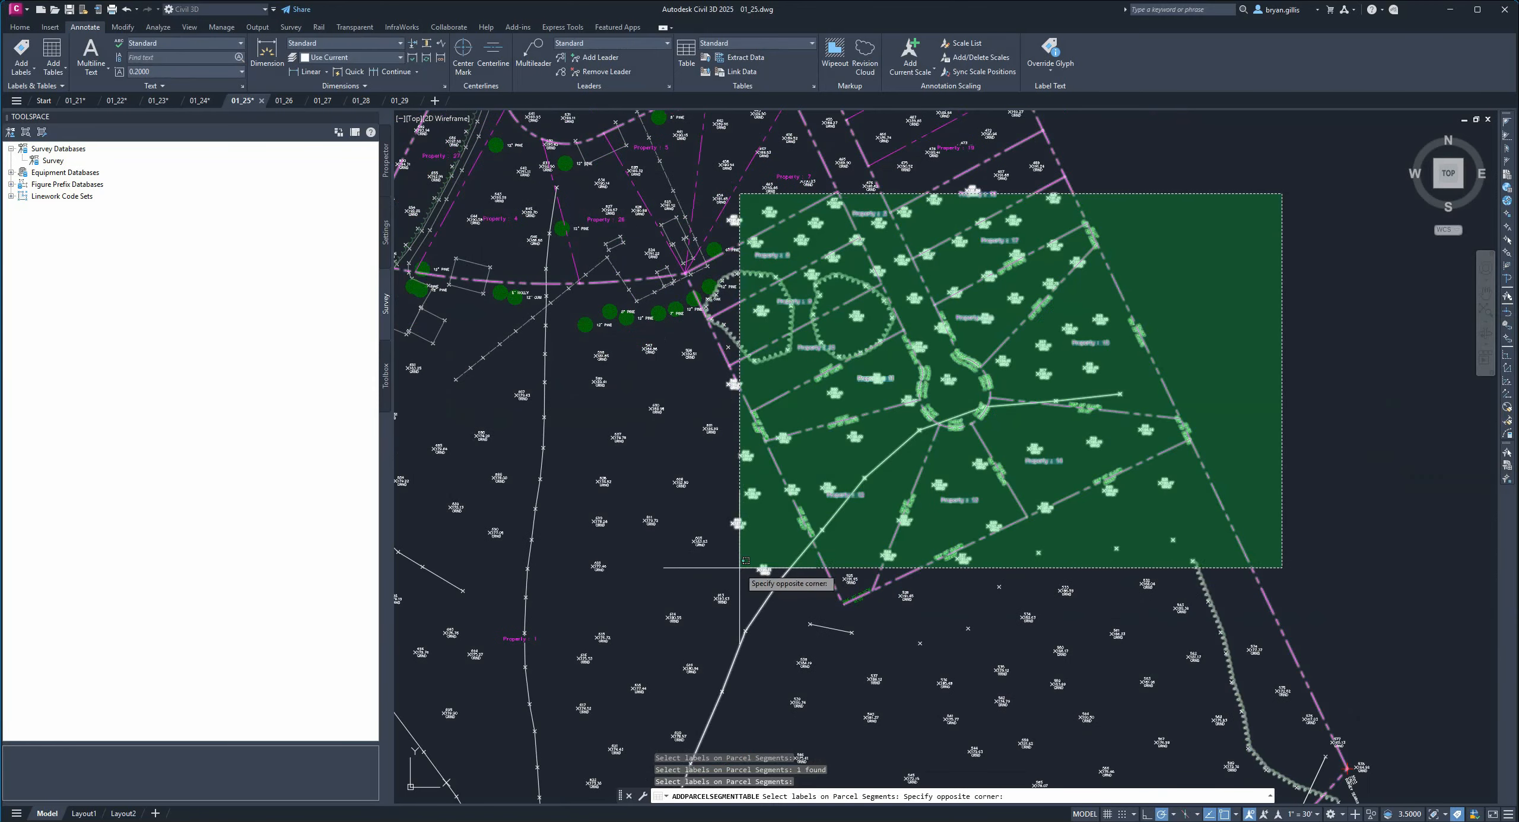
click(724, 613)
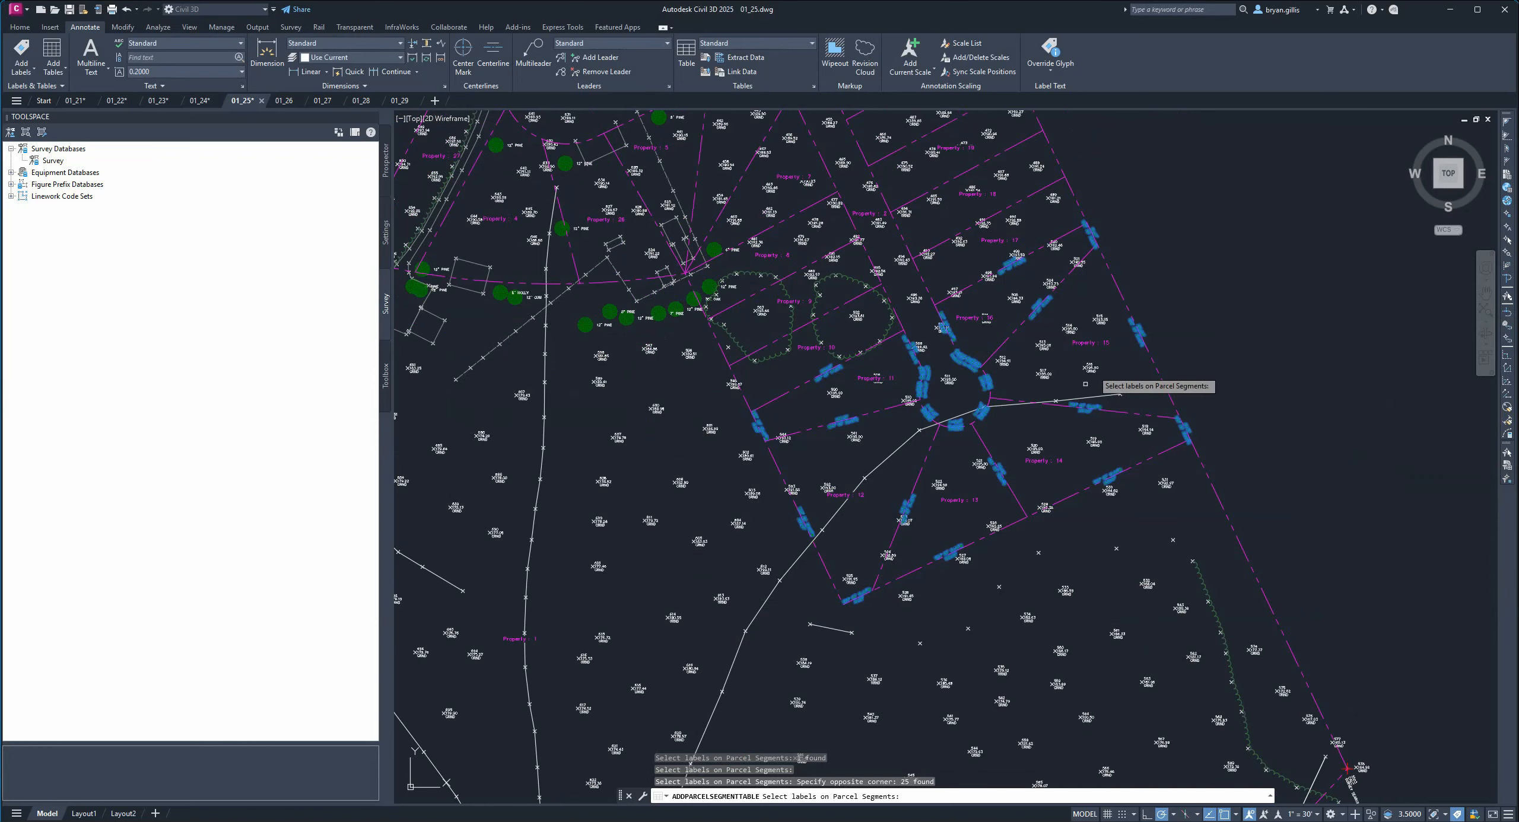
key(Return)
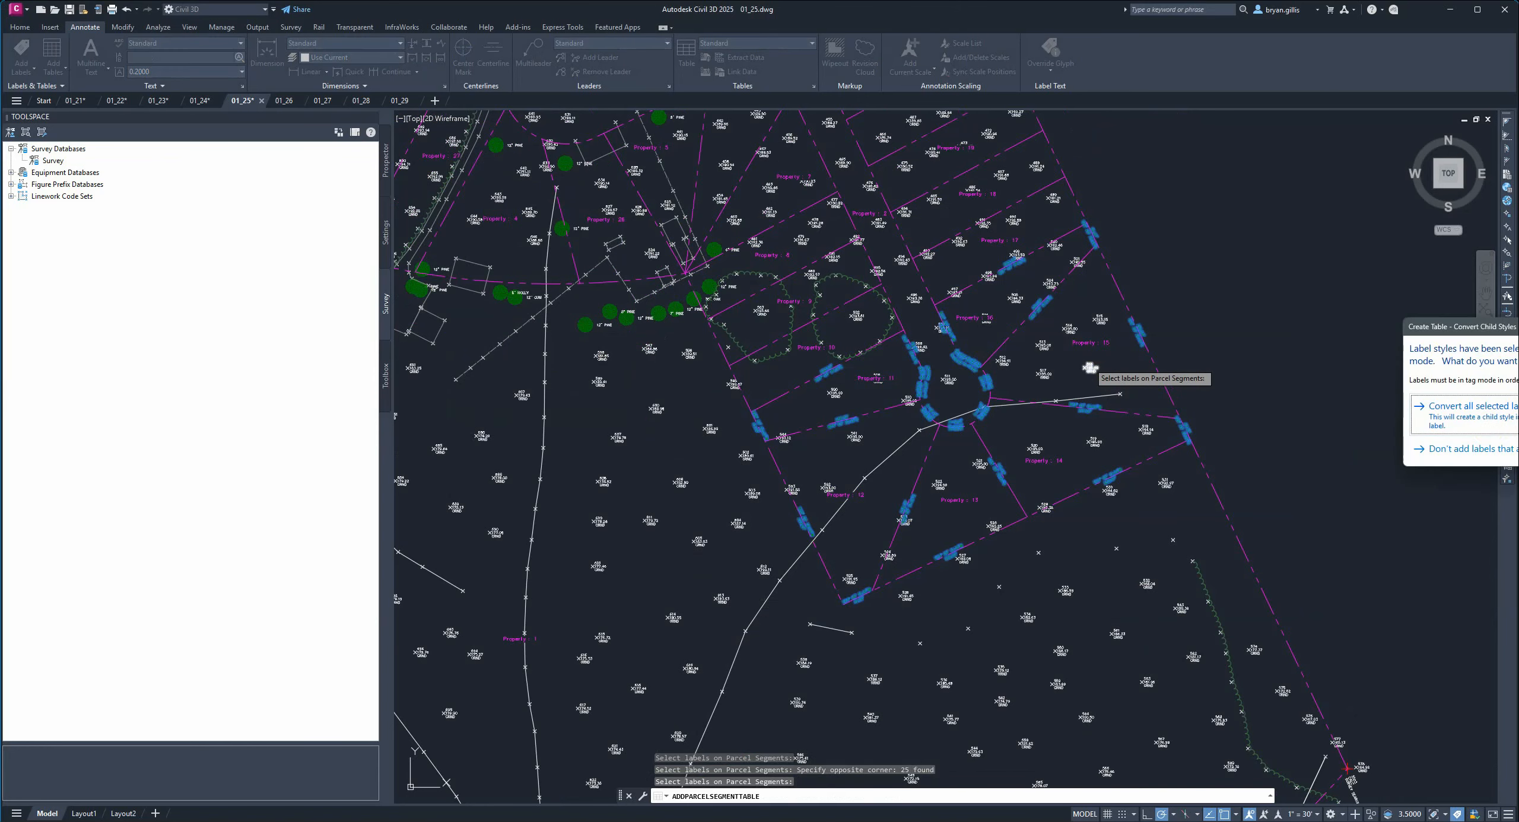
Convert the selected label styles to tag mode and accept the table creation settings.
drag(1488, 336, 1163, 273)
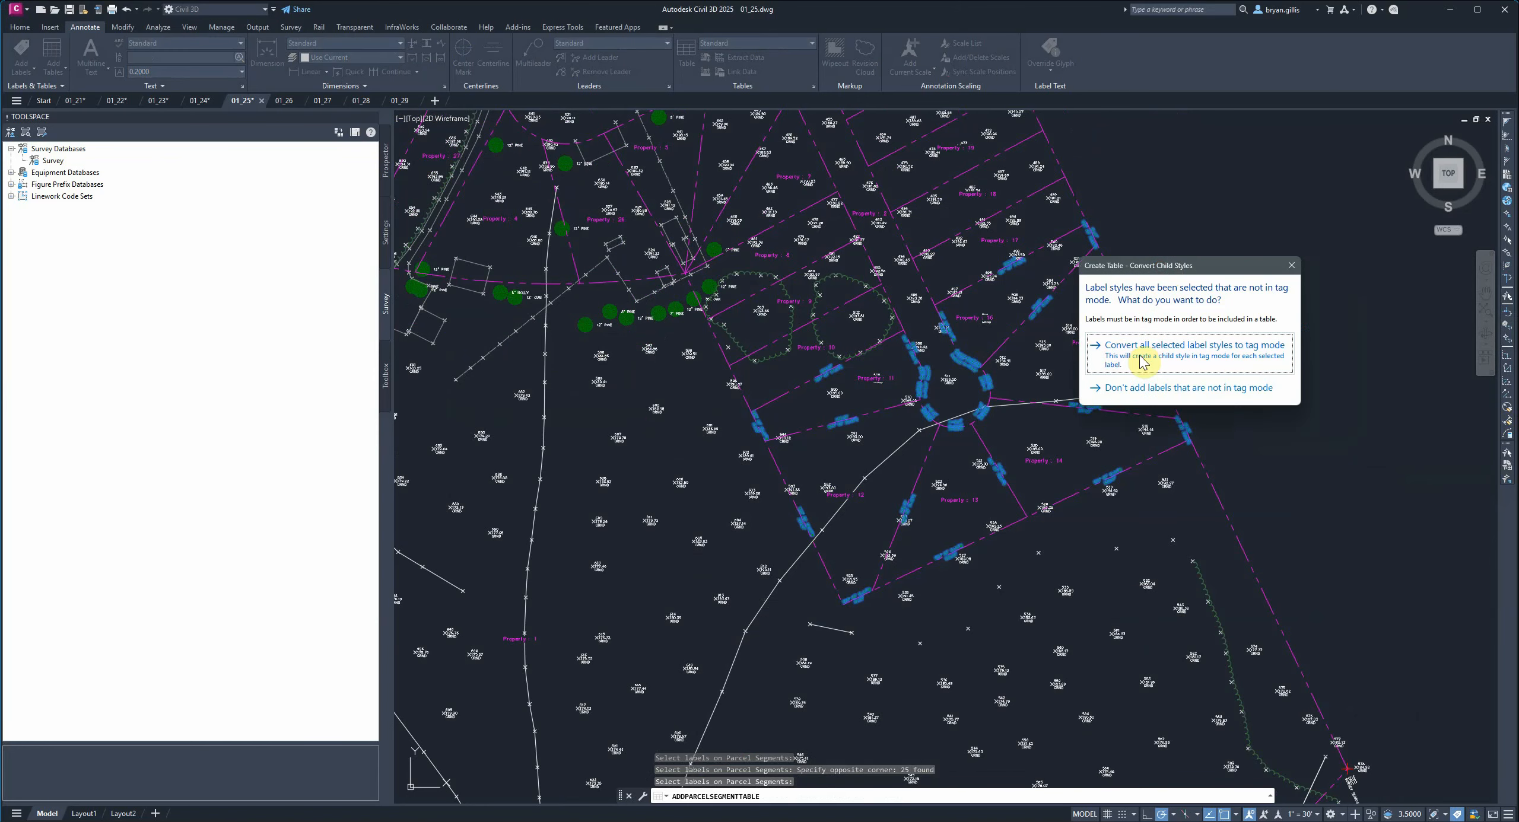
click(1263, 350)
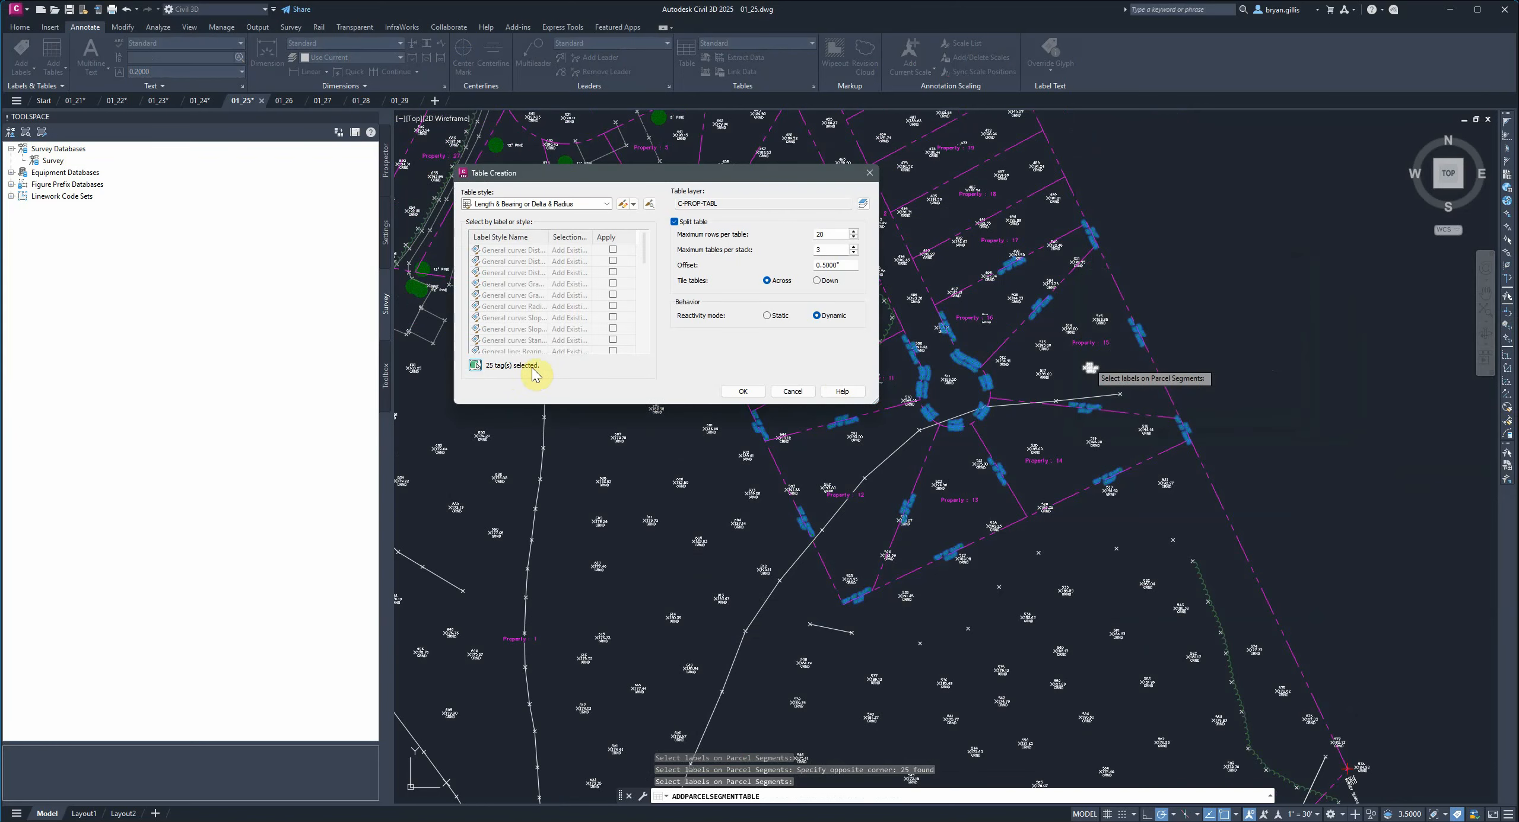
click(742, 391)
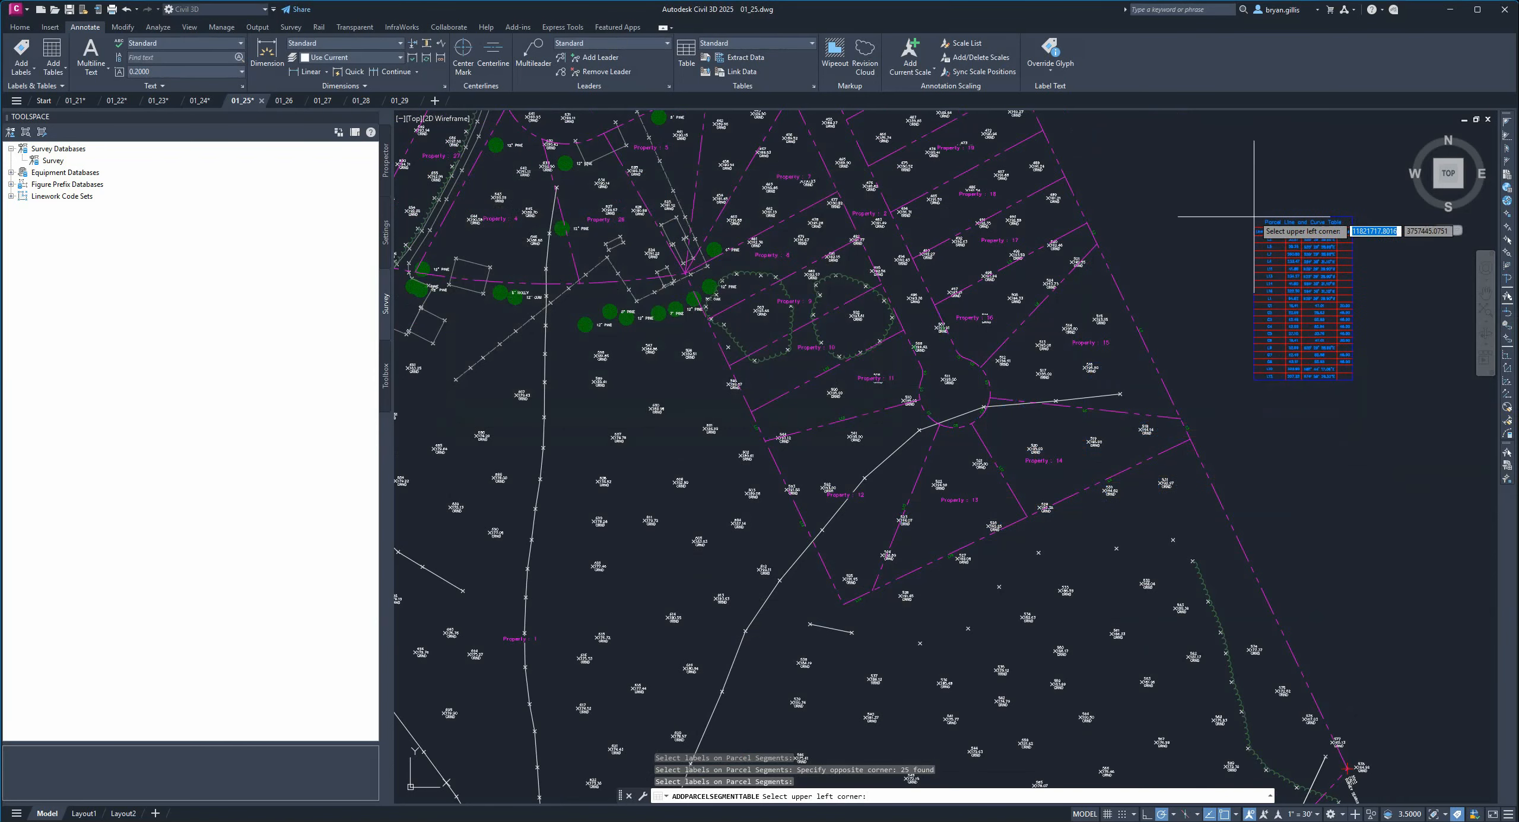
Place the Parcel Line and Curve Table to the east of the subdivision.
click(1217, 227)
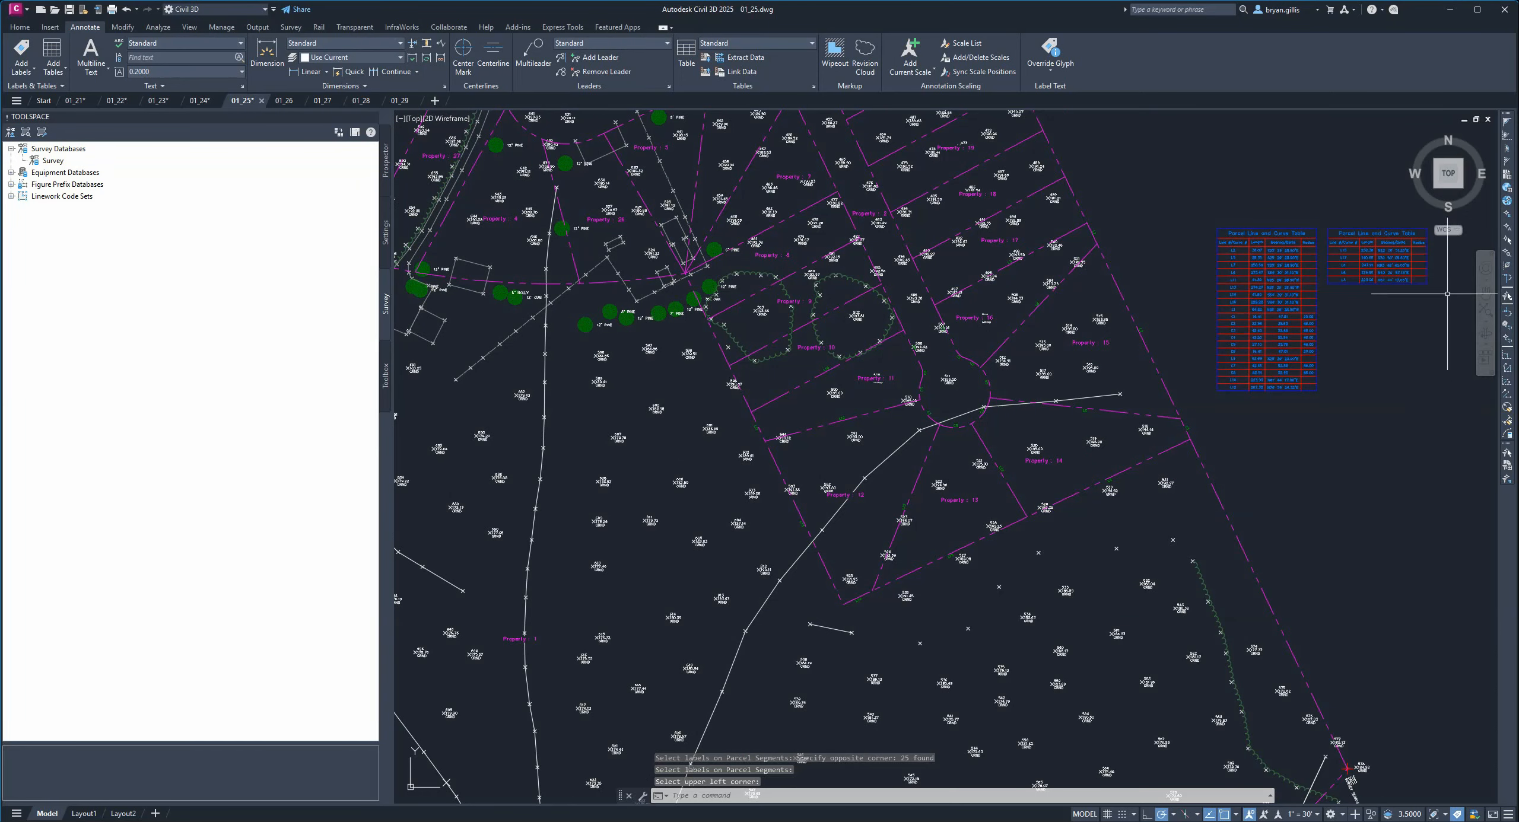
scroll(1448, 294, up, 4)
mouse_move(1346, 305)
middle_down()
mouse_move(1163, 433)
mouse_move(1092, 423)
mouse_move(1068, 397)
middle_up()
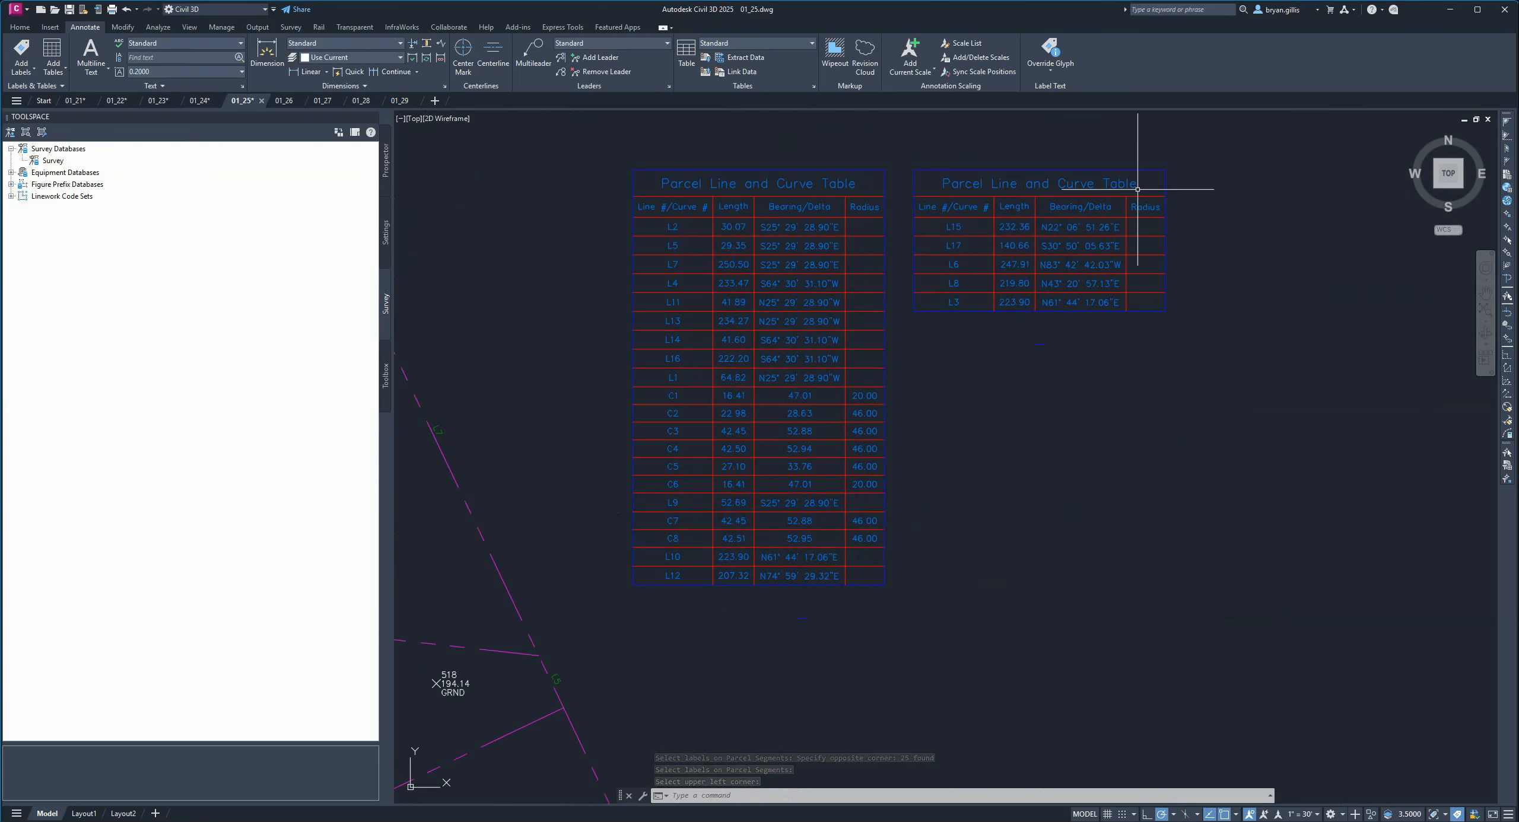
middle_drag(1146, 344, 1326, 483)
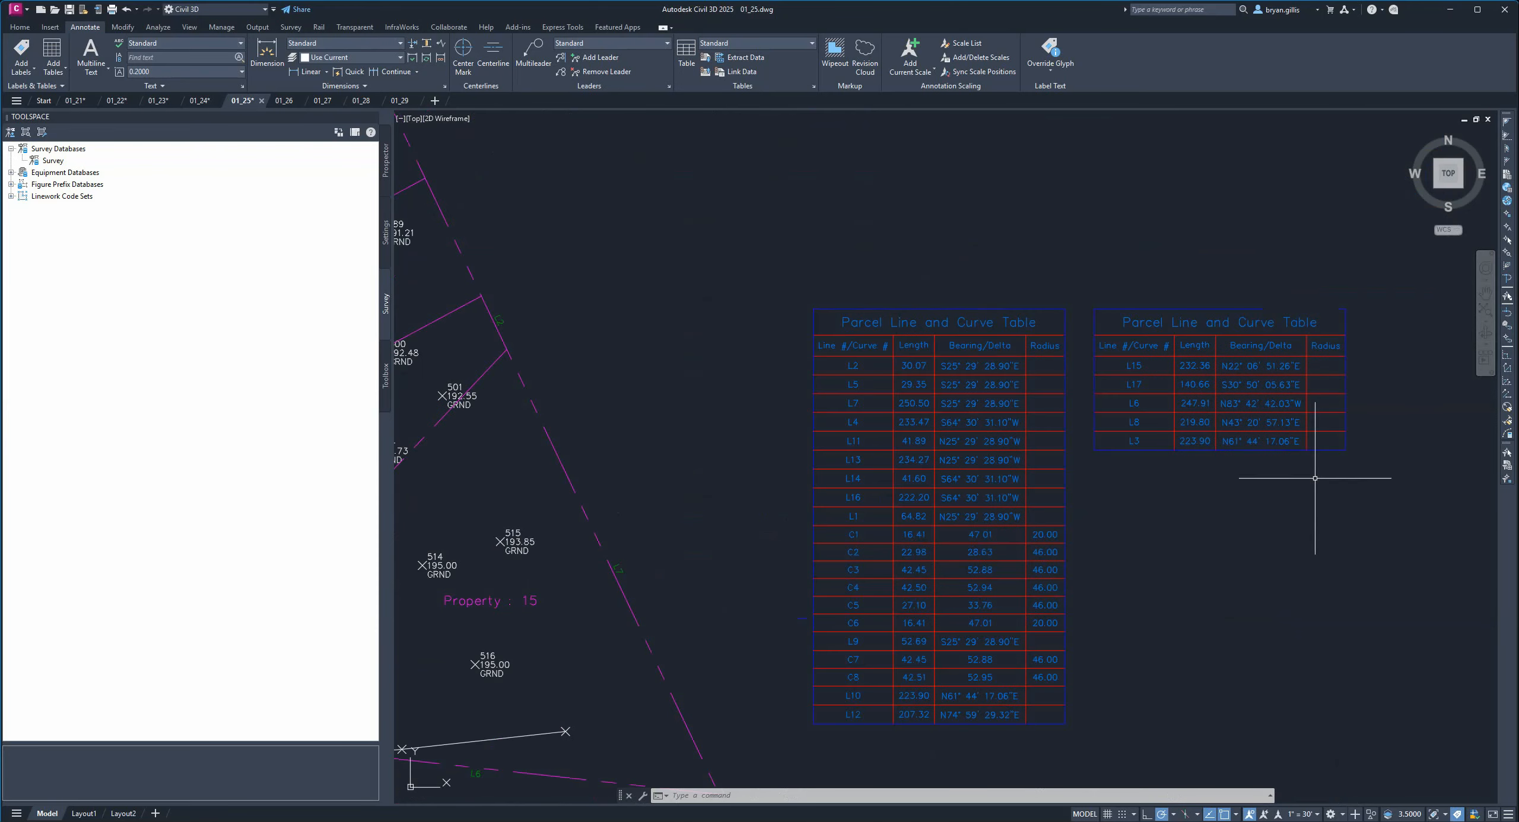
Undo the placement of the two Parcel Line and Curve Tables east of the subdivision.
click(898, 308)
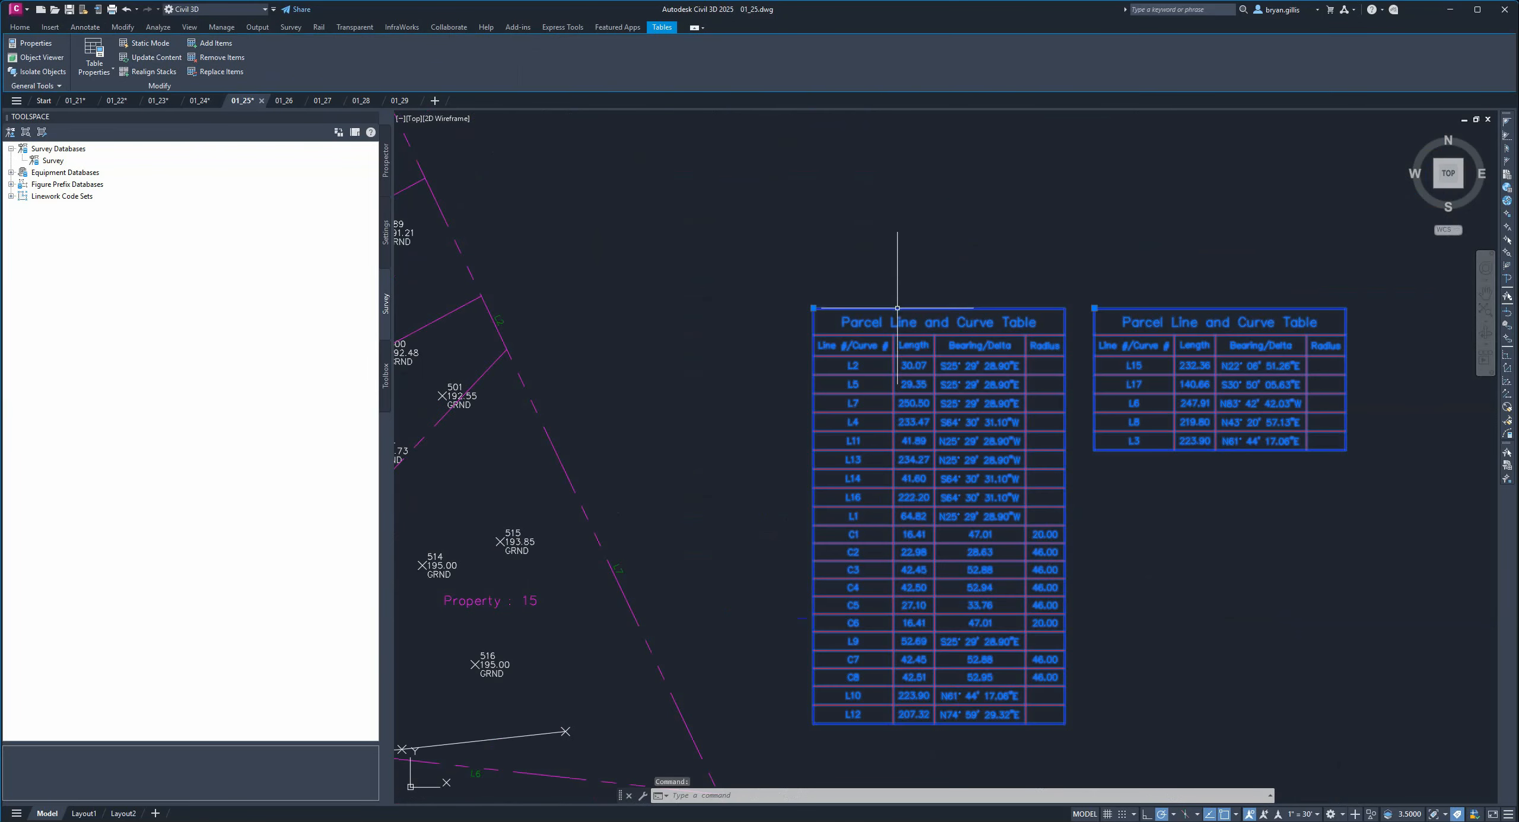
mouse_move(897, 307)
mouse_down()
mouse_move(1034, 210)
mouse_move(1065, 166)
mouse_up()
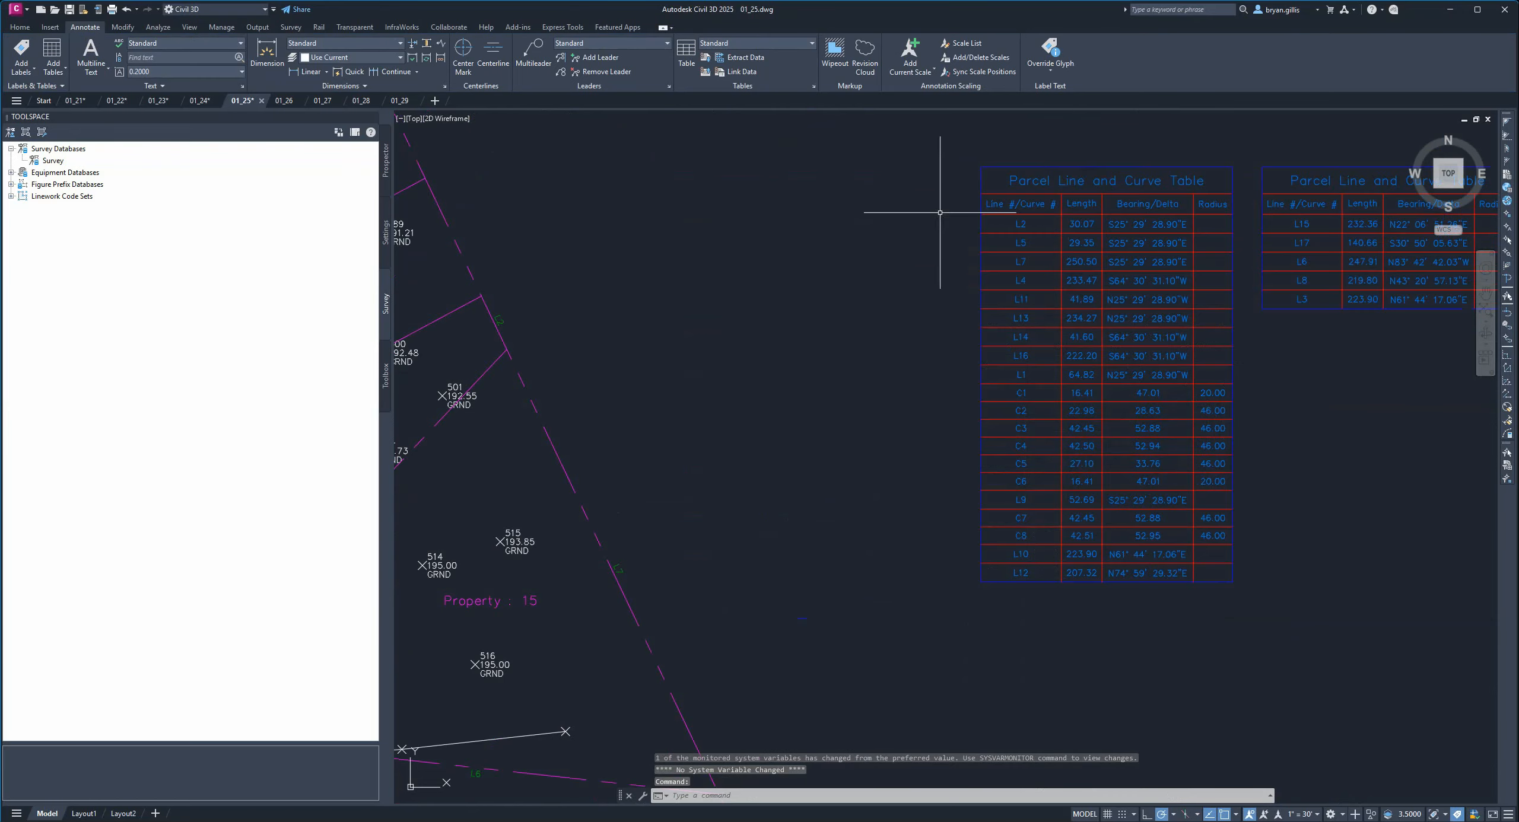
click(862, 262)
middle_drag(1298, 422, 945, 406)
click(614, 402)
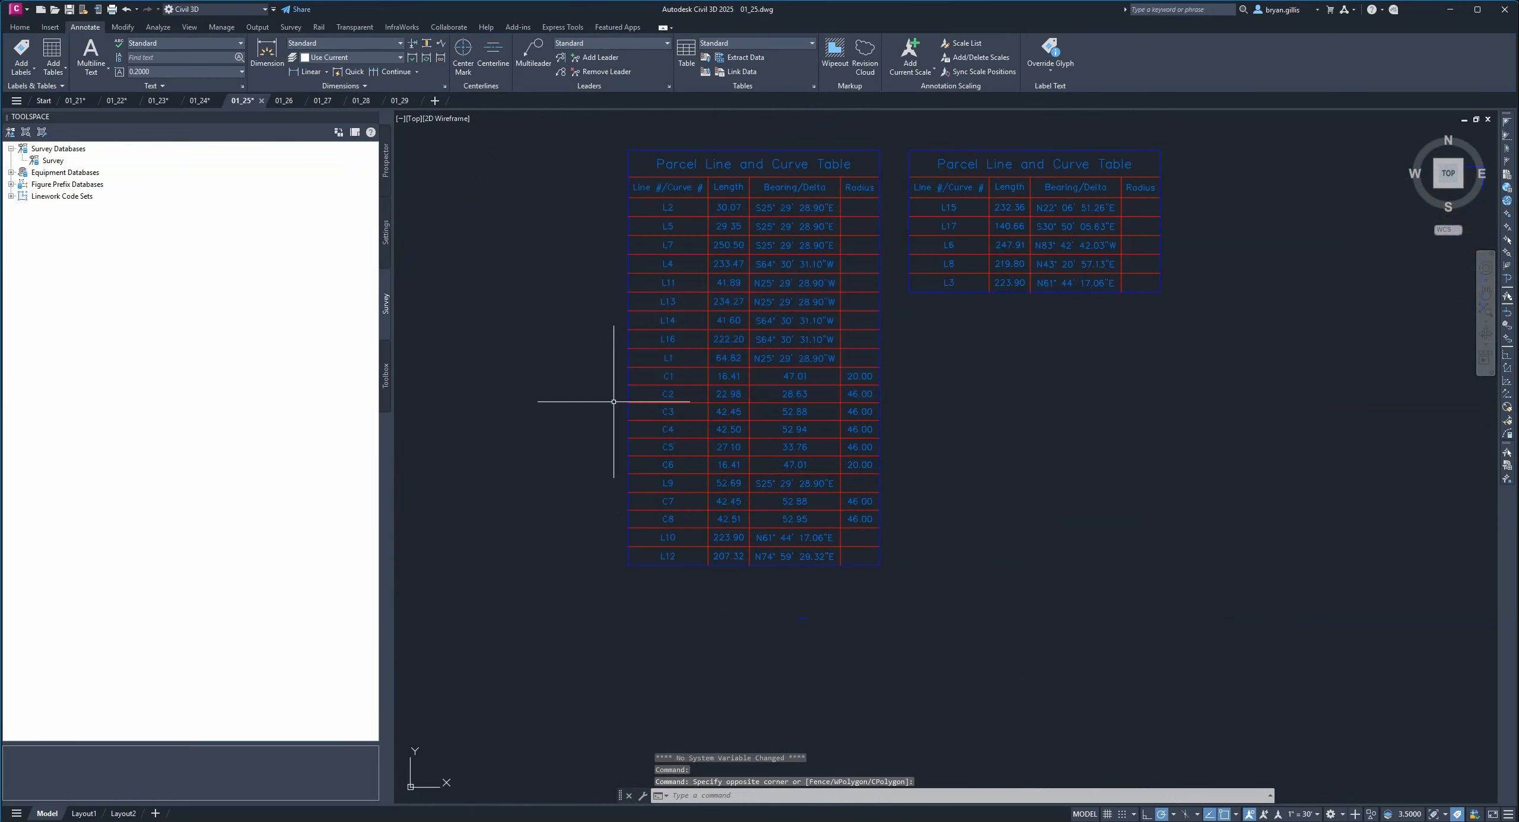
scroll(772, 439, down, 3)
key(ctrl+z)
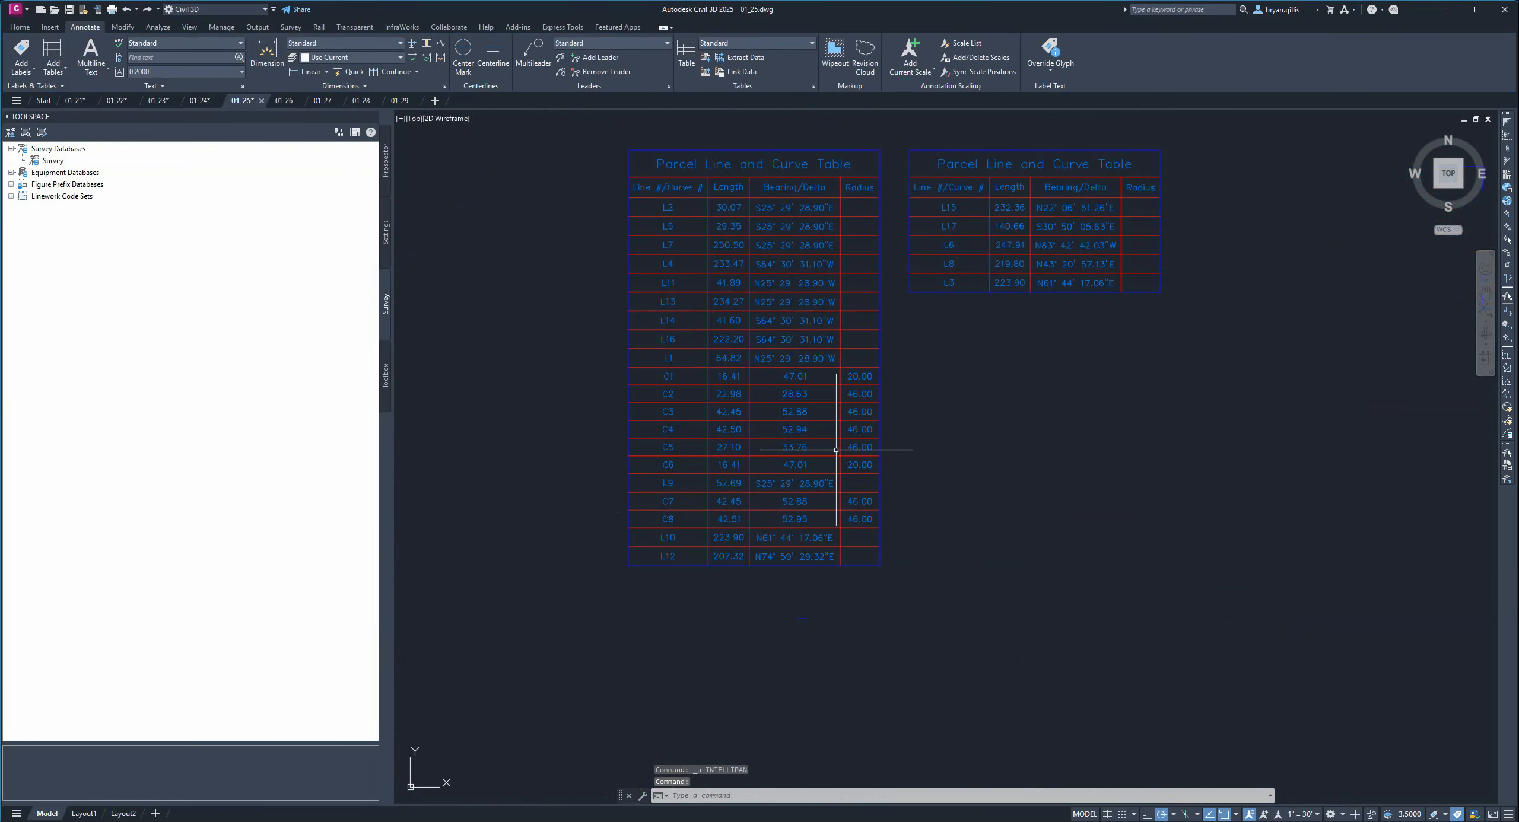
key(ctrl+z)
key(ctrl+z)
key(ctrl+z)
key(ctrl+z)
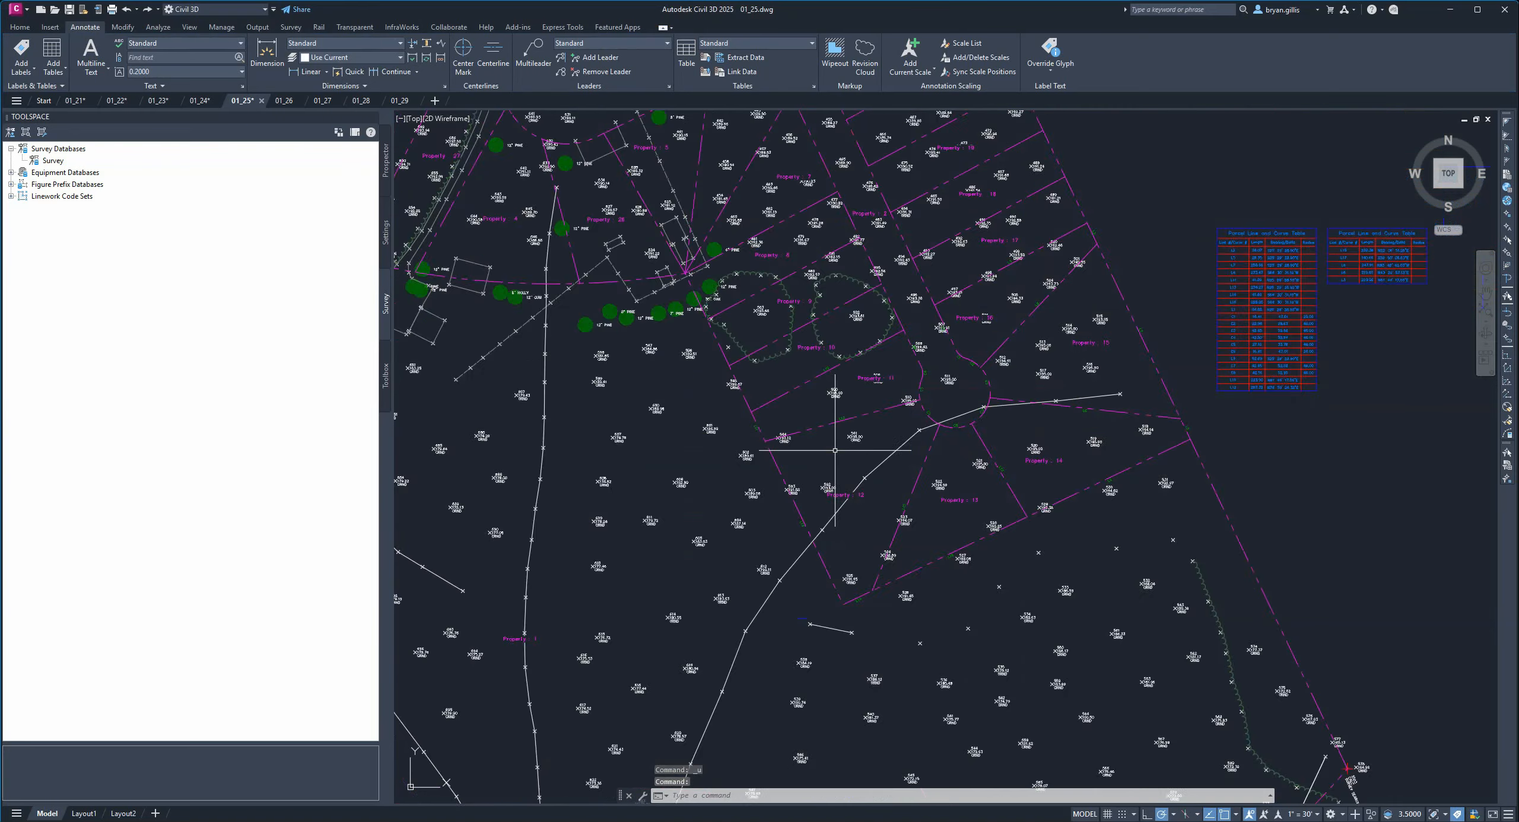
key(ctrl+z)
Create a parcel segment table from all subdivision segment labels, converted to tag mode, place it east of the site, and undo it.
middle_drag(847, 402, 915, 322)
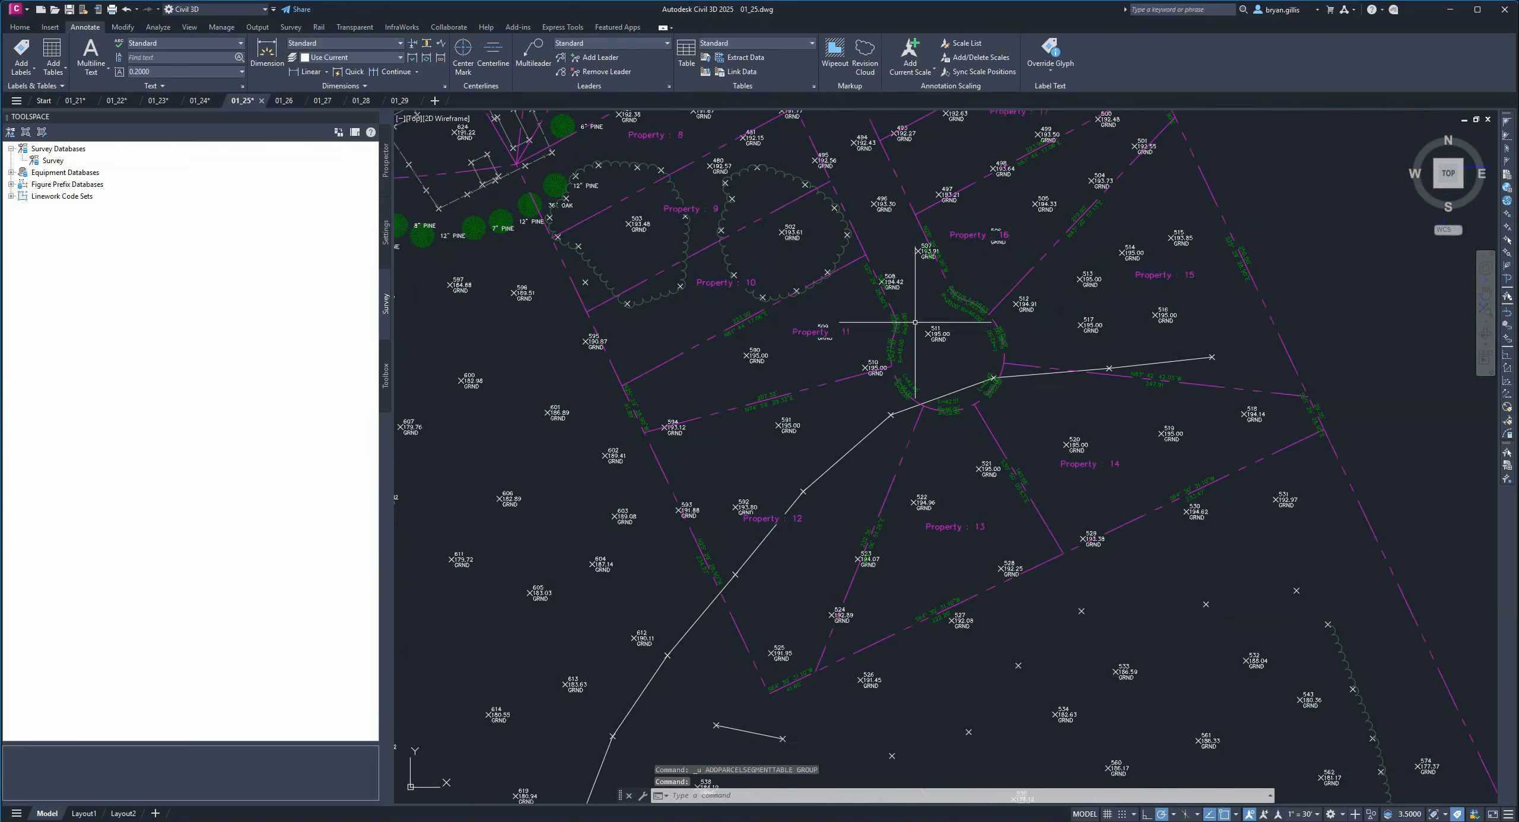
scroll(915, 322, down, 3)
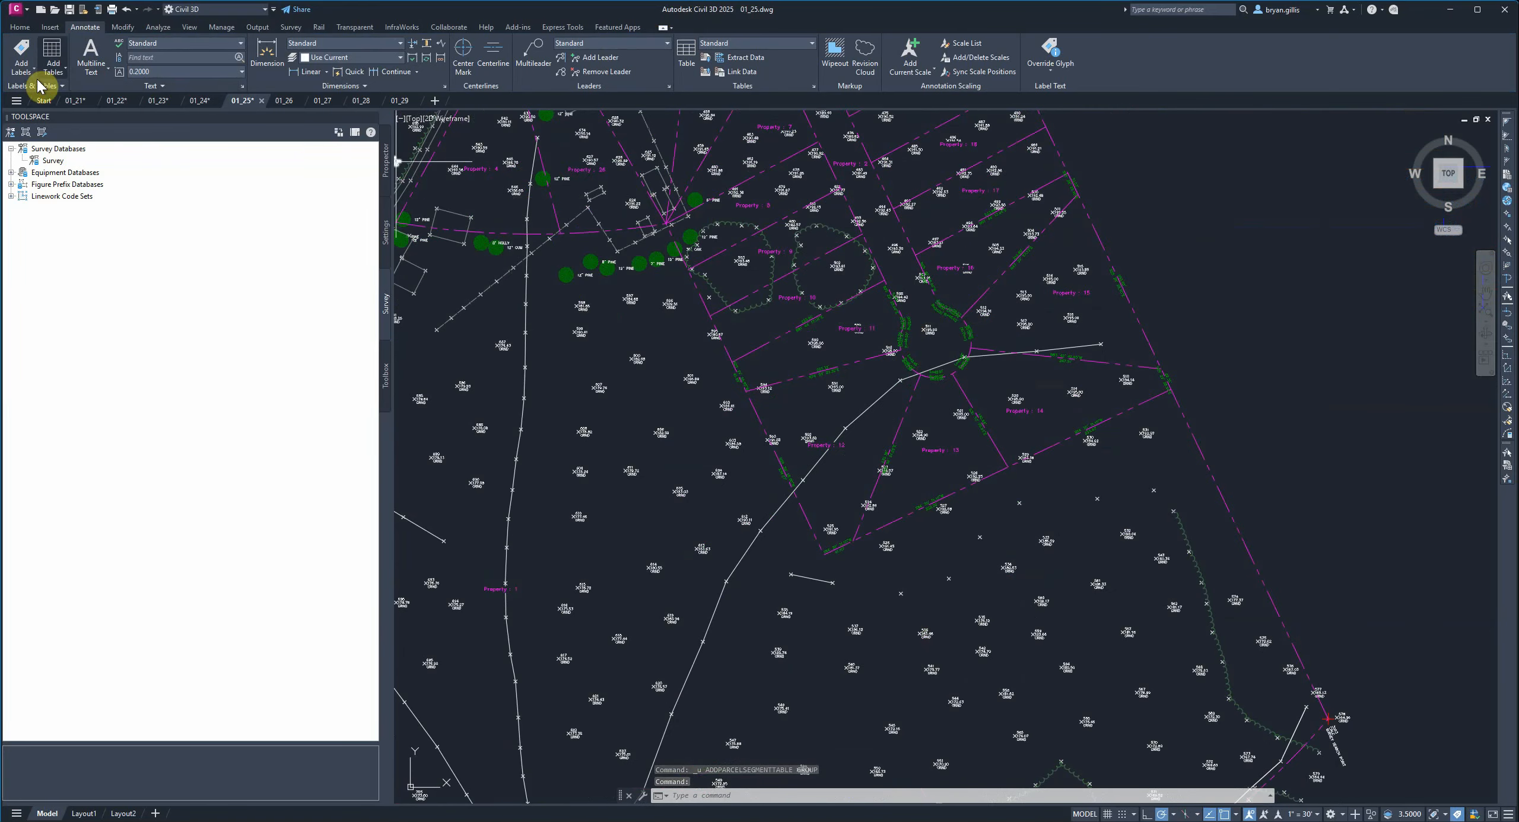
click(52, 59)
mouse_move(114, 135)
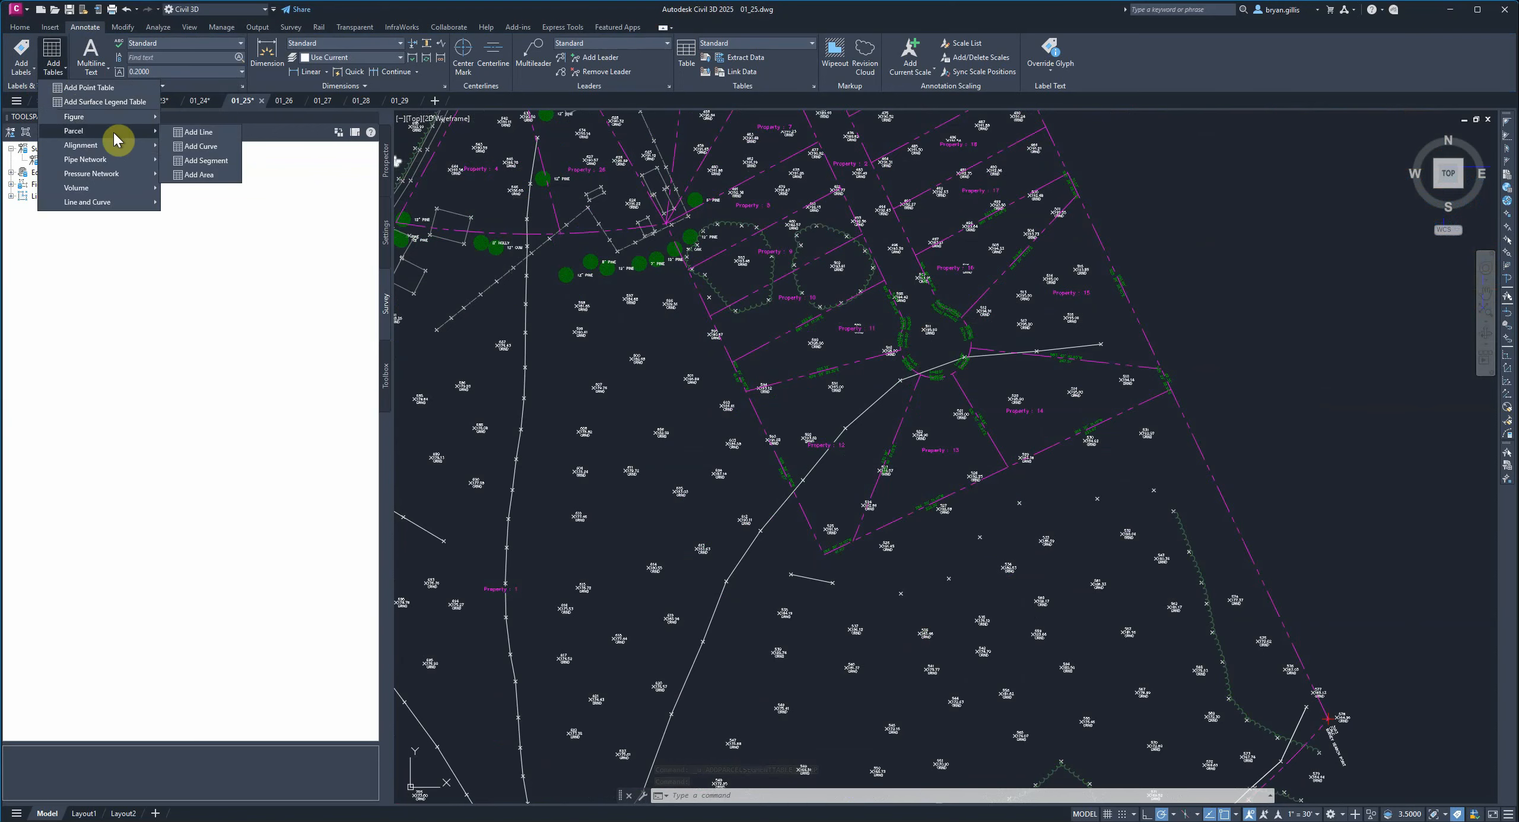
click(210, 161)
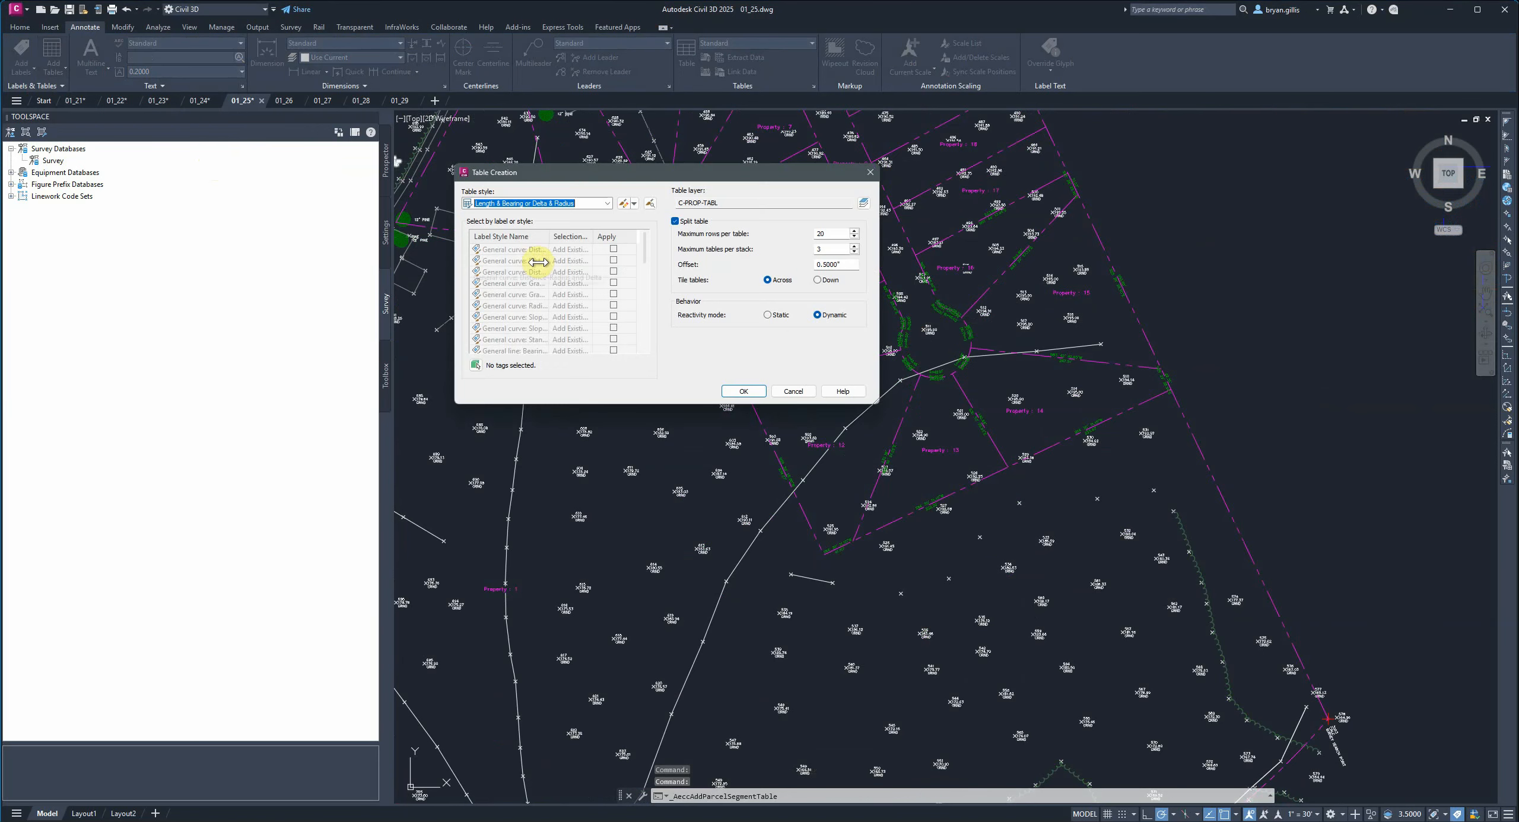
click(476, 365)
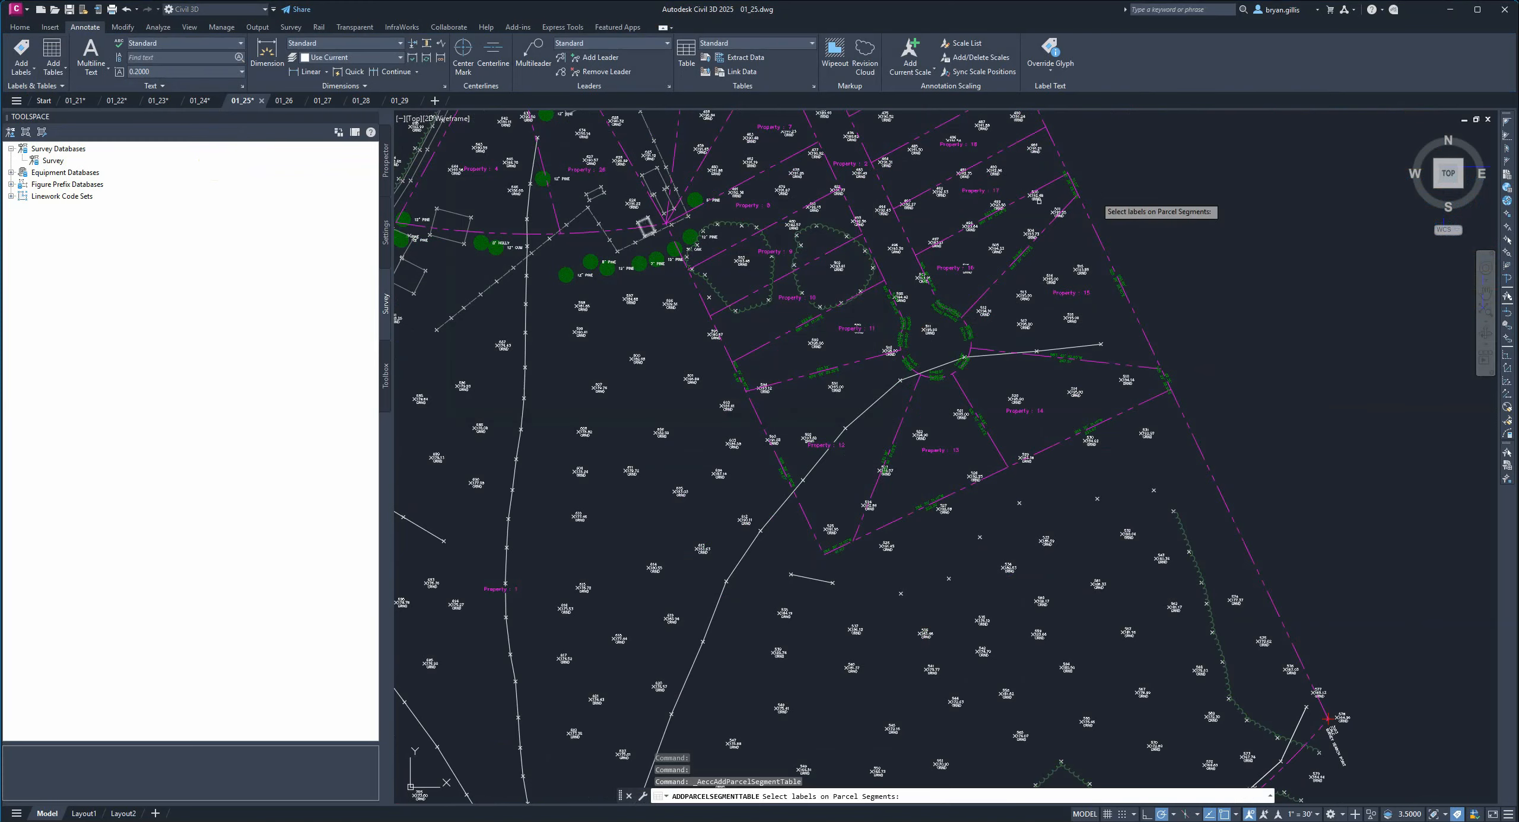
click(1226, 152)
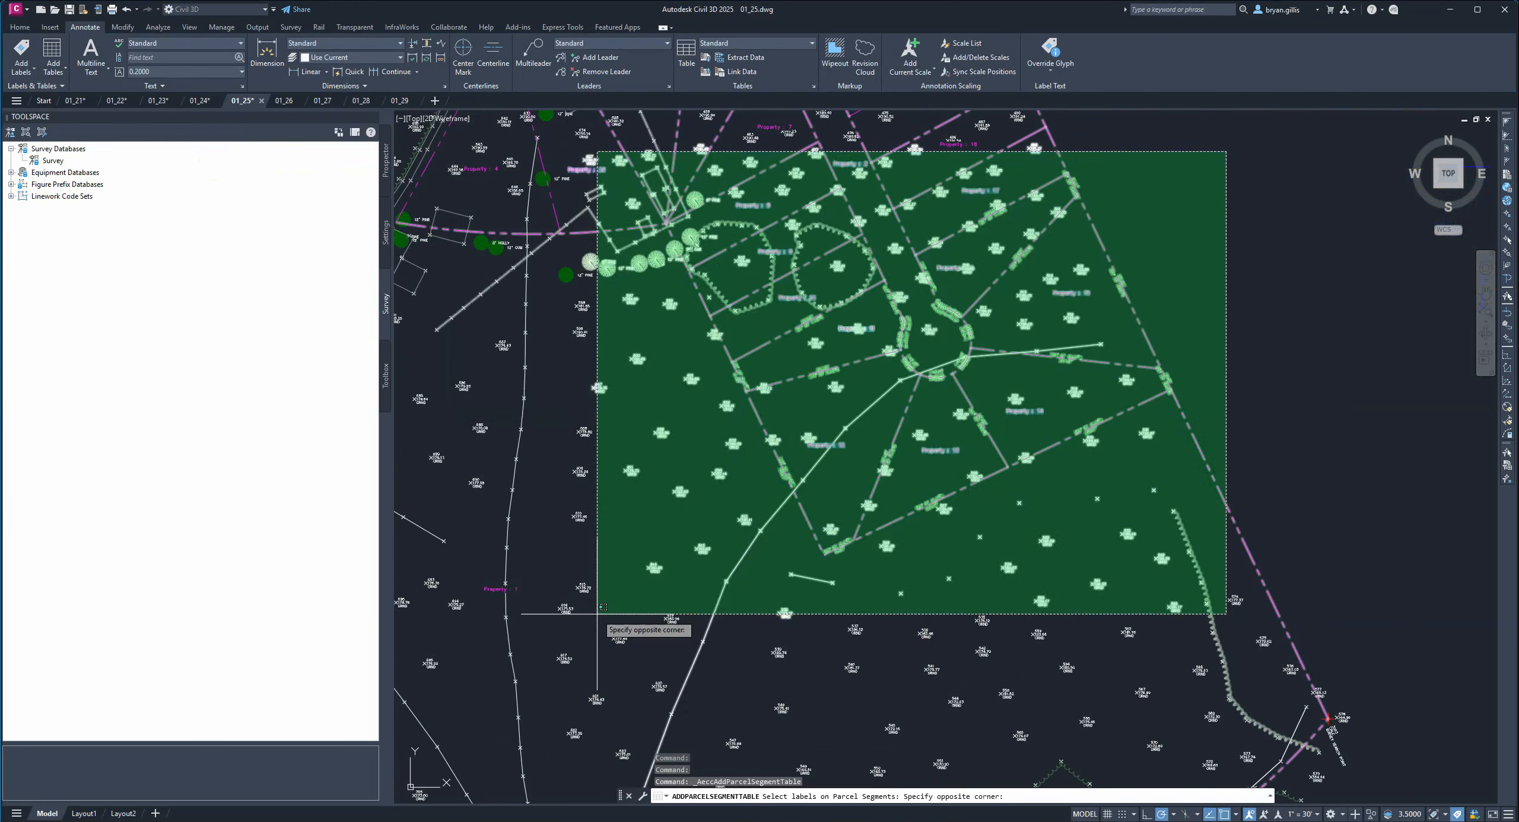
click(603, 607)
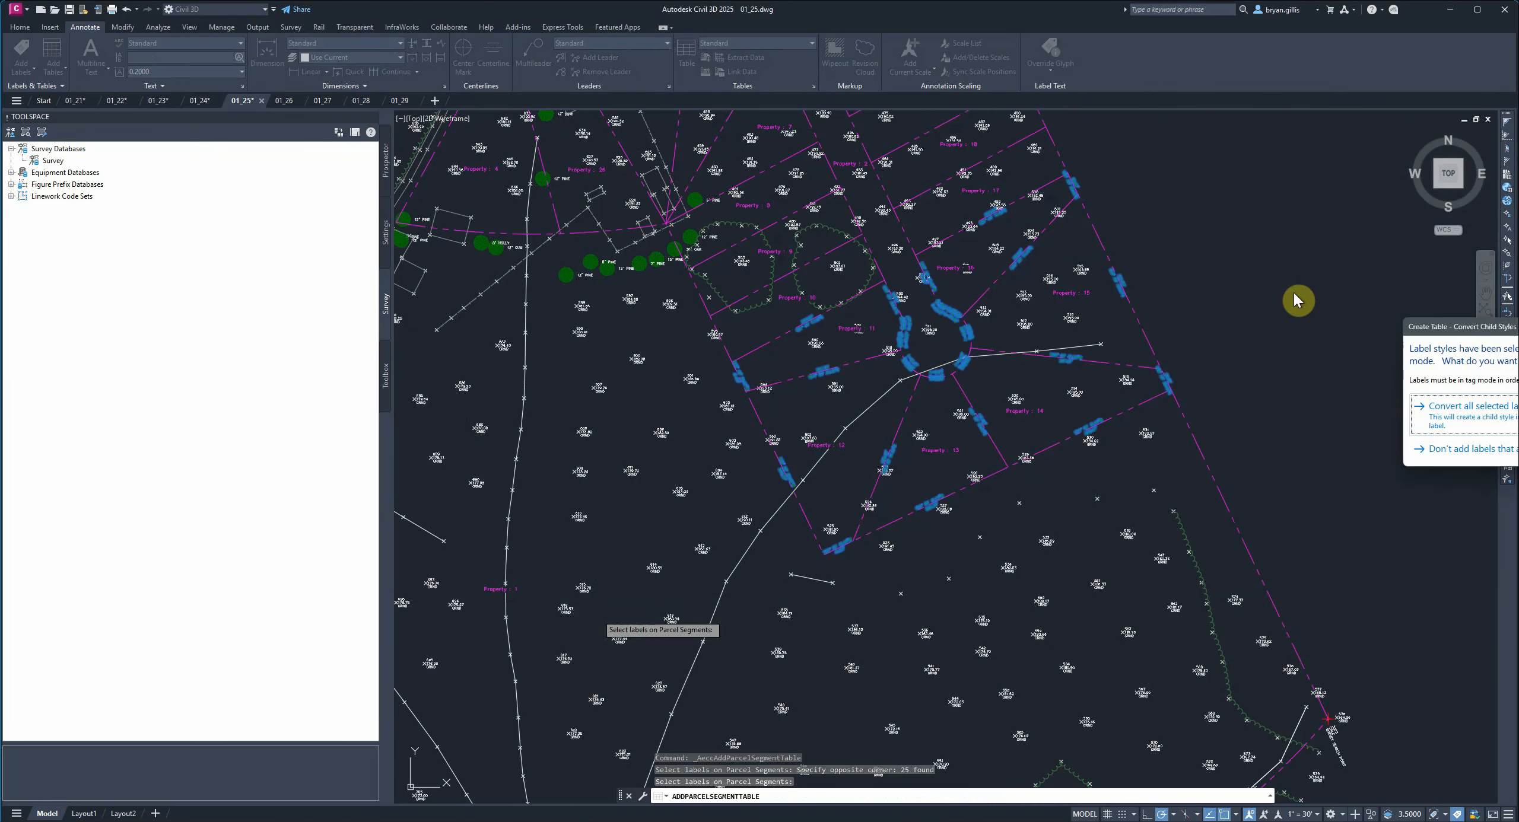
drag(1500, 356, 1178, 295)
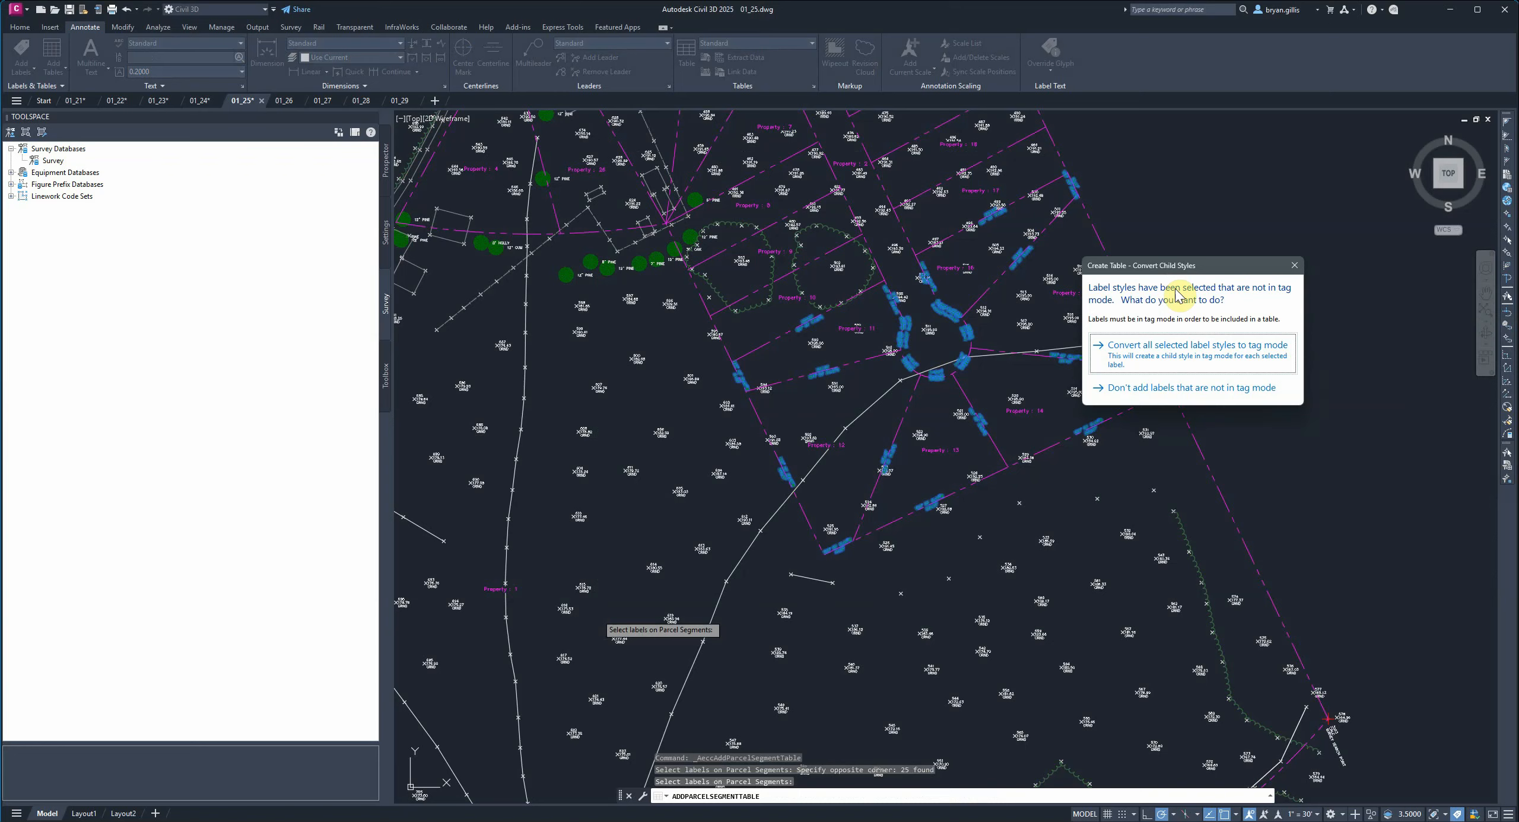
click(1218, 354)
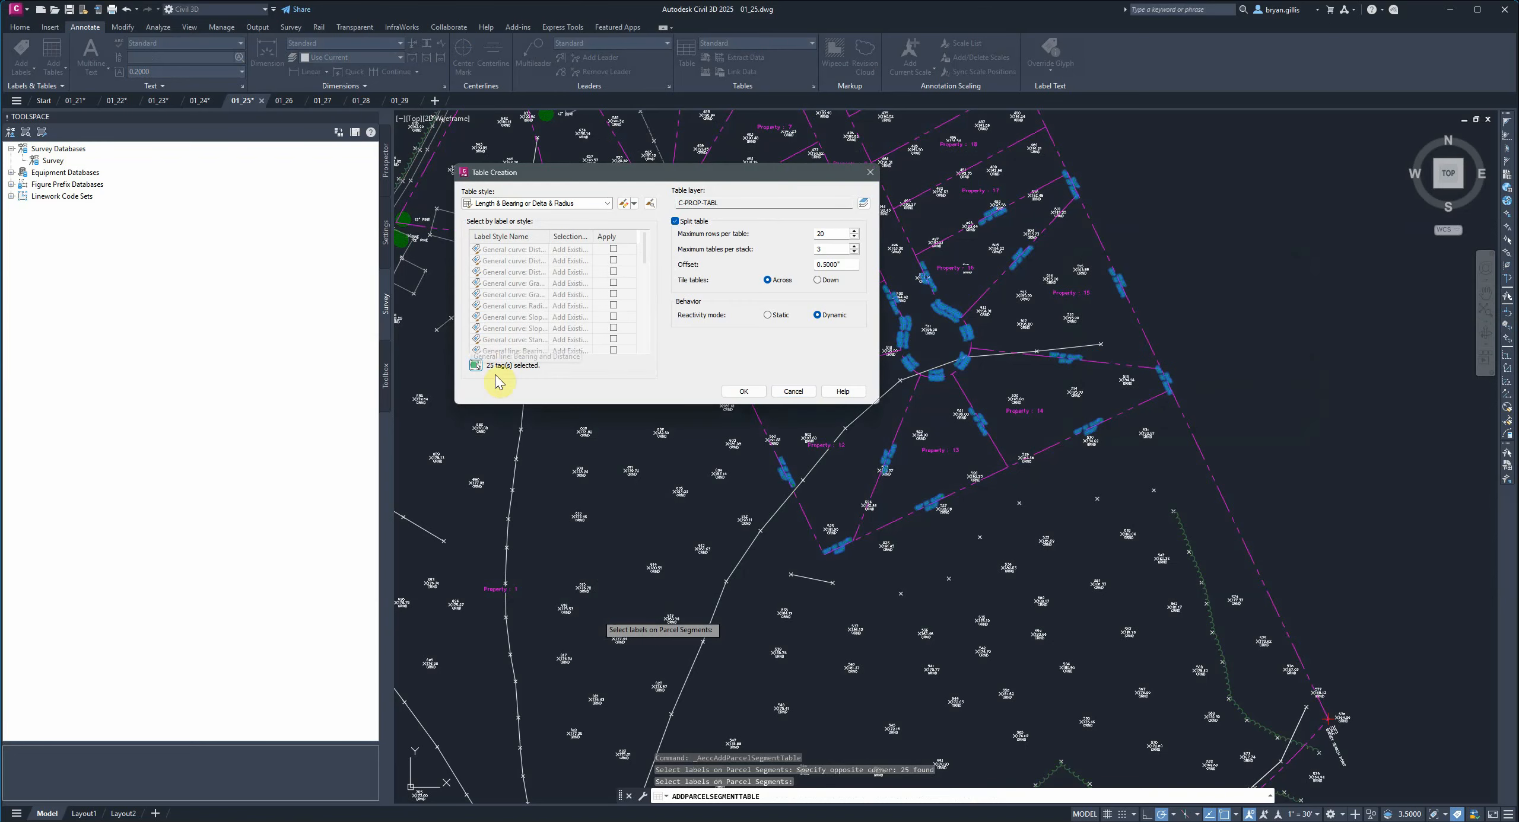
click(742, 392)
middle_drag(1248, 247, 1013, 388)
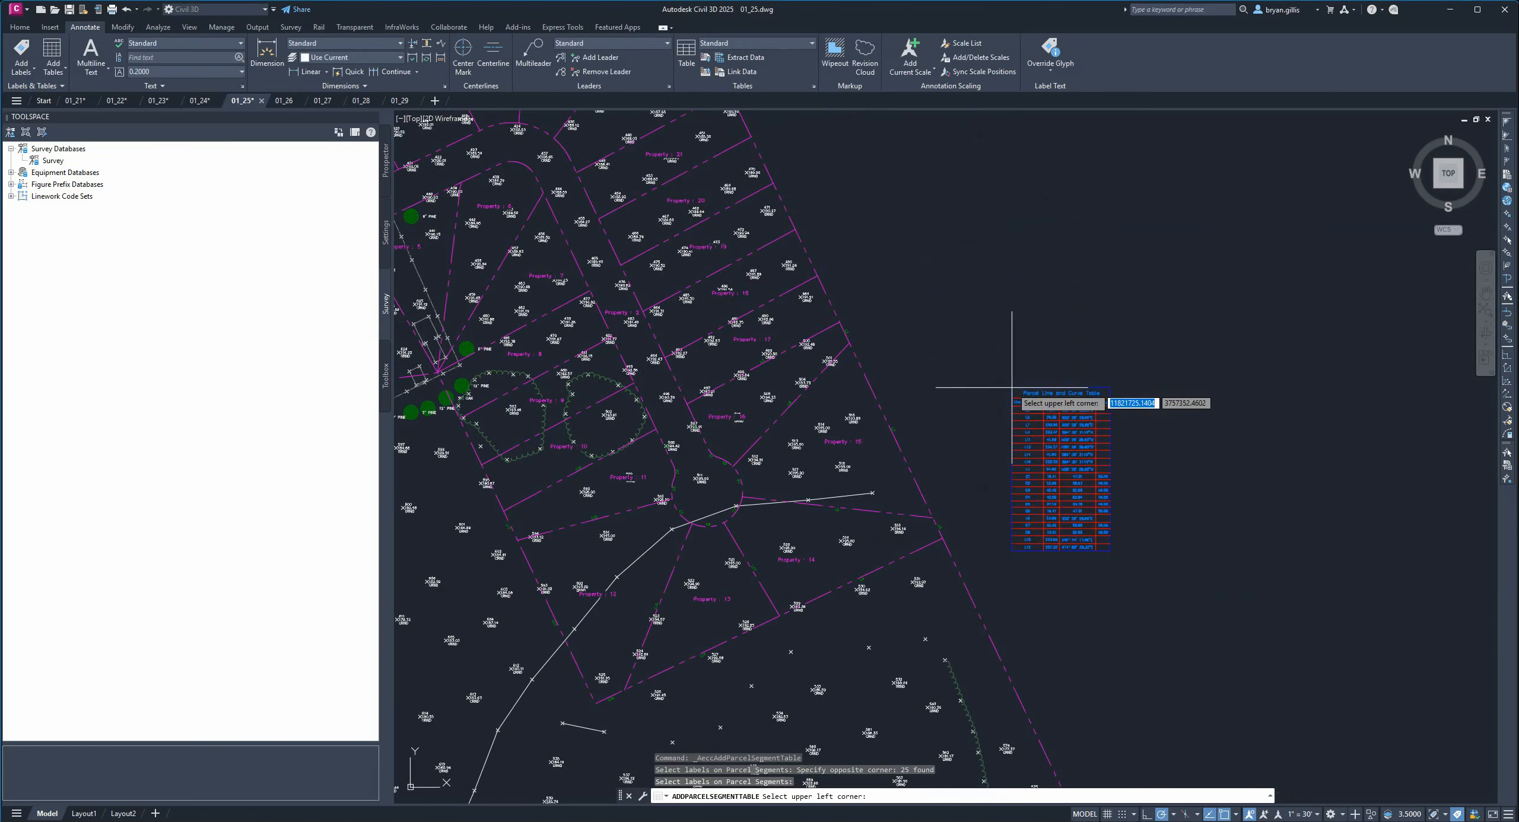
click(1153, 207)
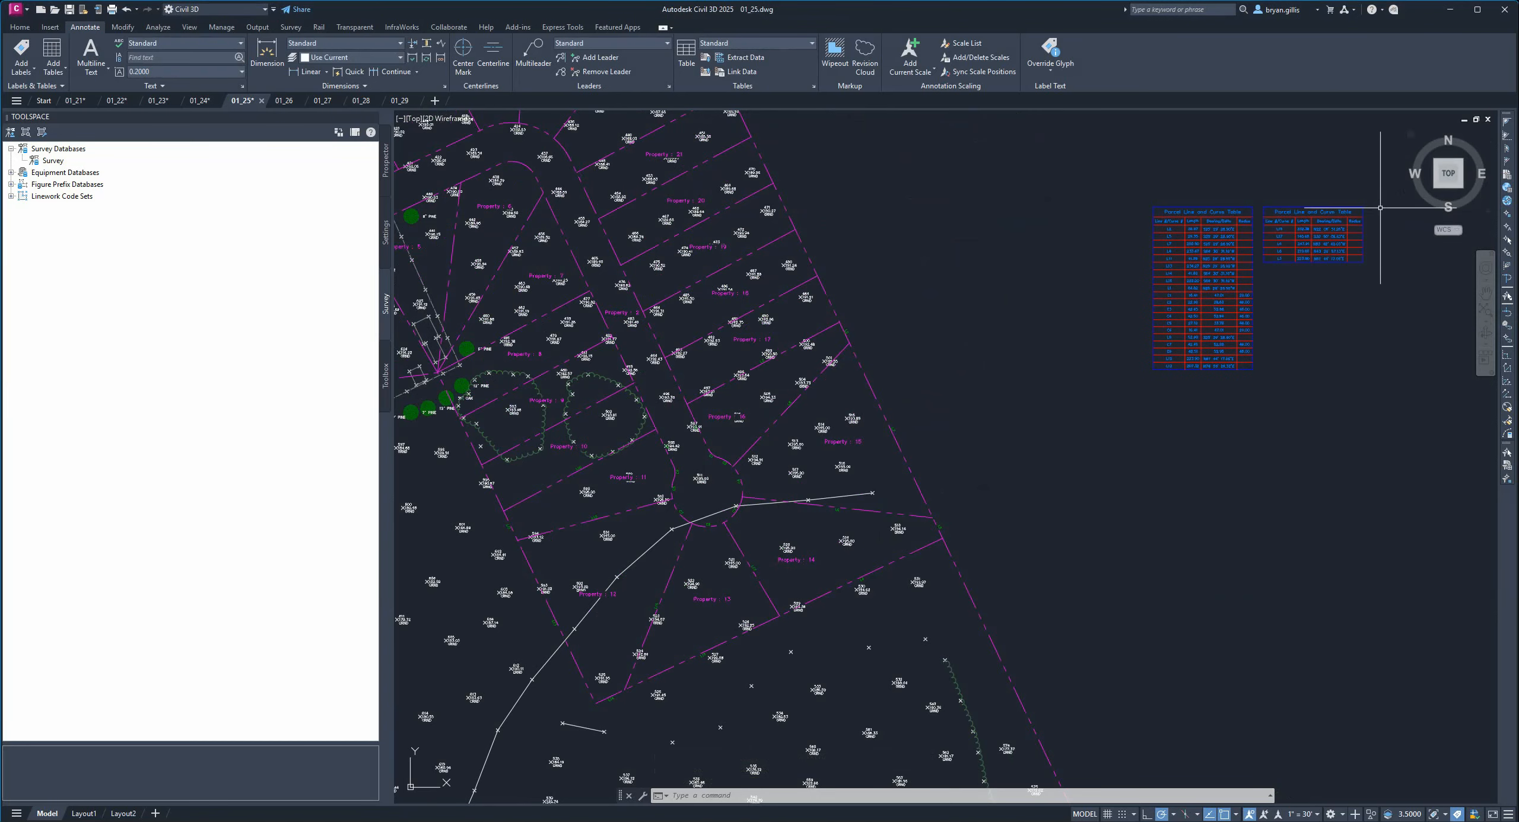
key(ctrl+z)
key(ctrl+z)
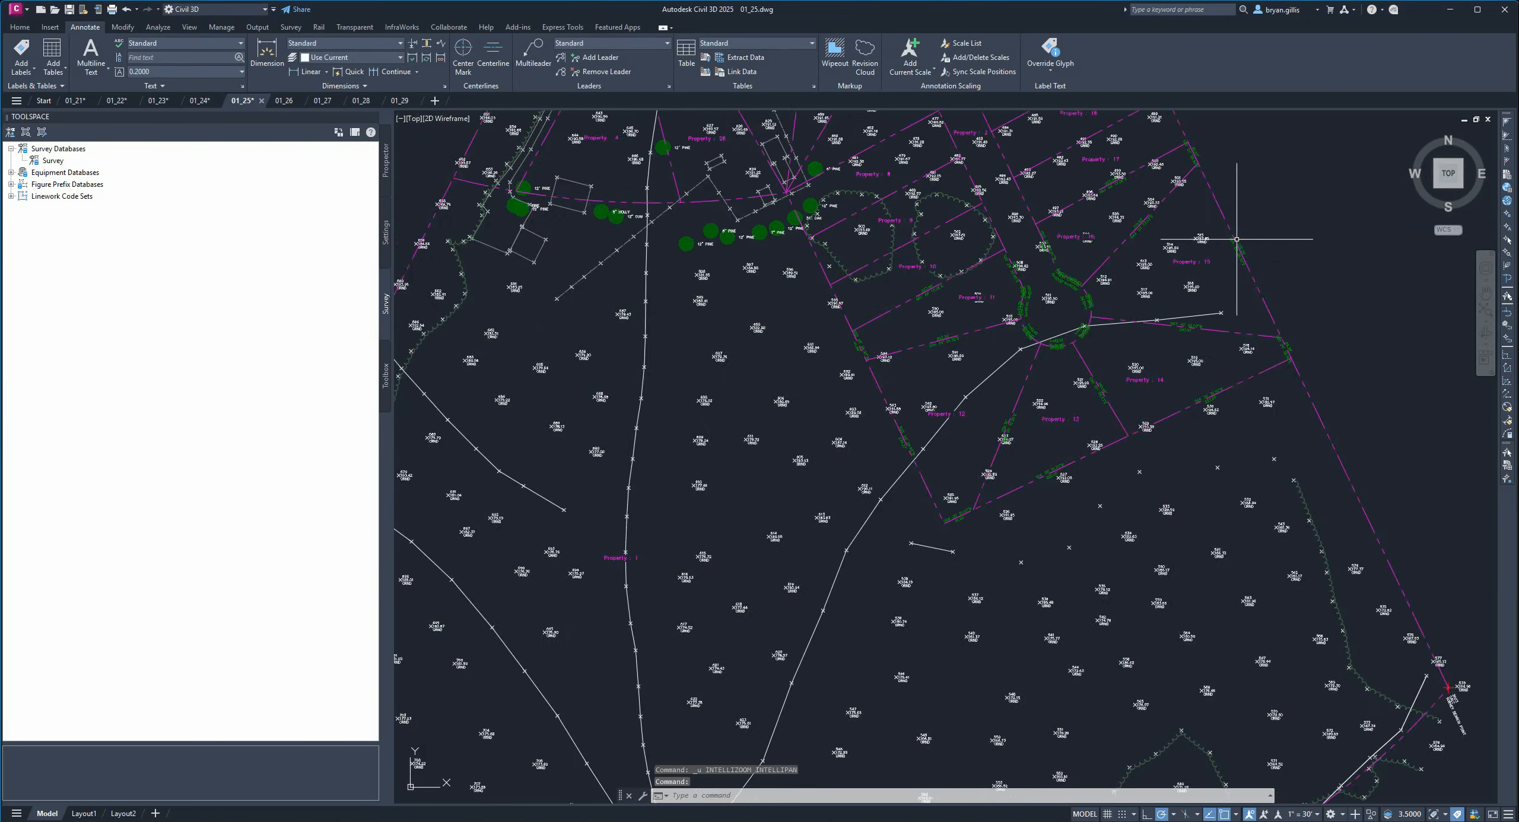
Start a new parcel segment table, window-selecting all subdivision segment labels and converting their styles to tag mode.
middle_drag(1264, 207, 1051, 313)
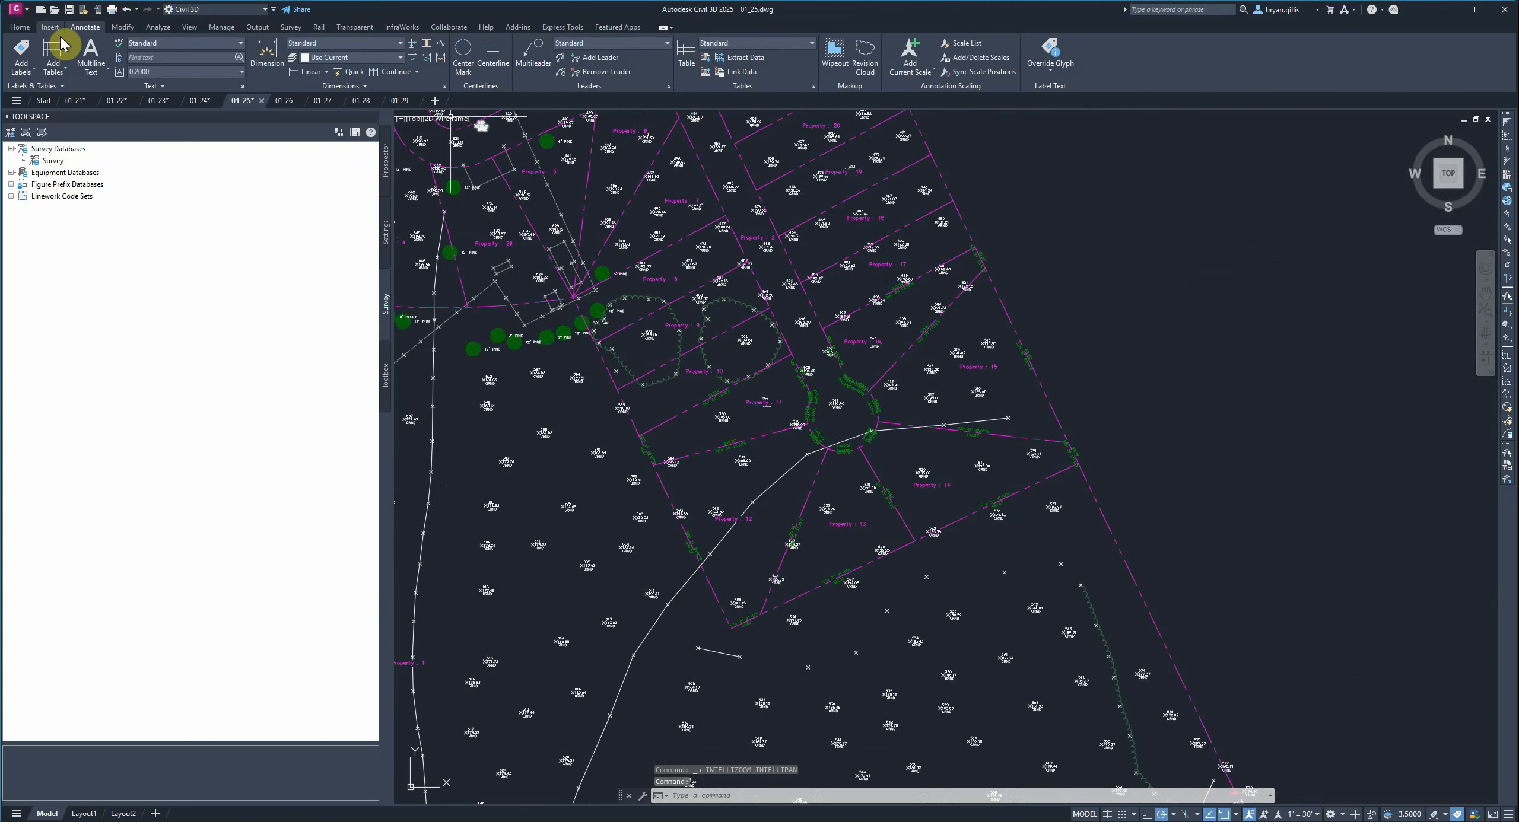
click(54, 66)
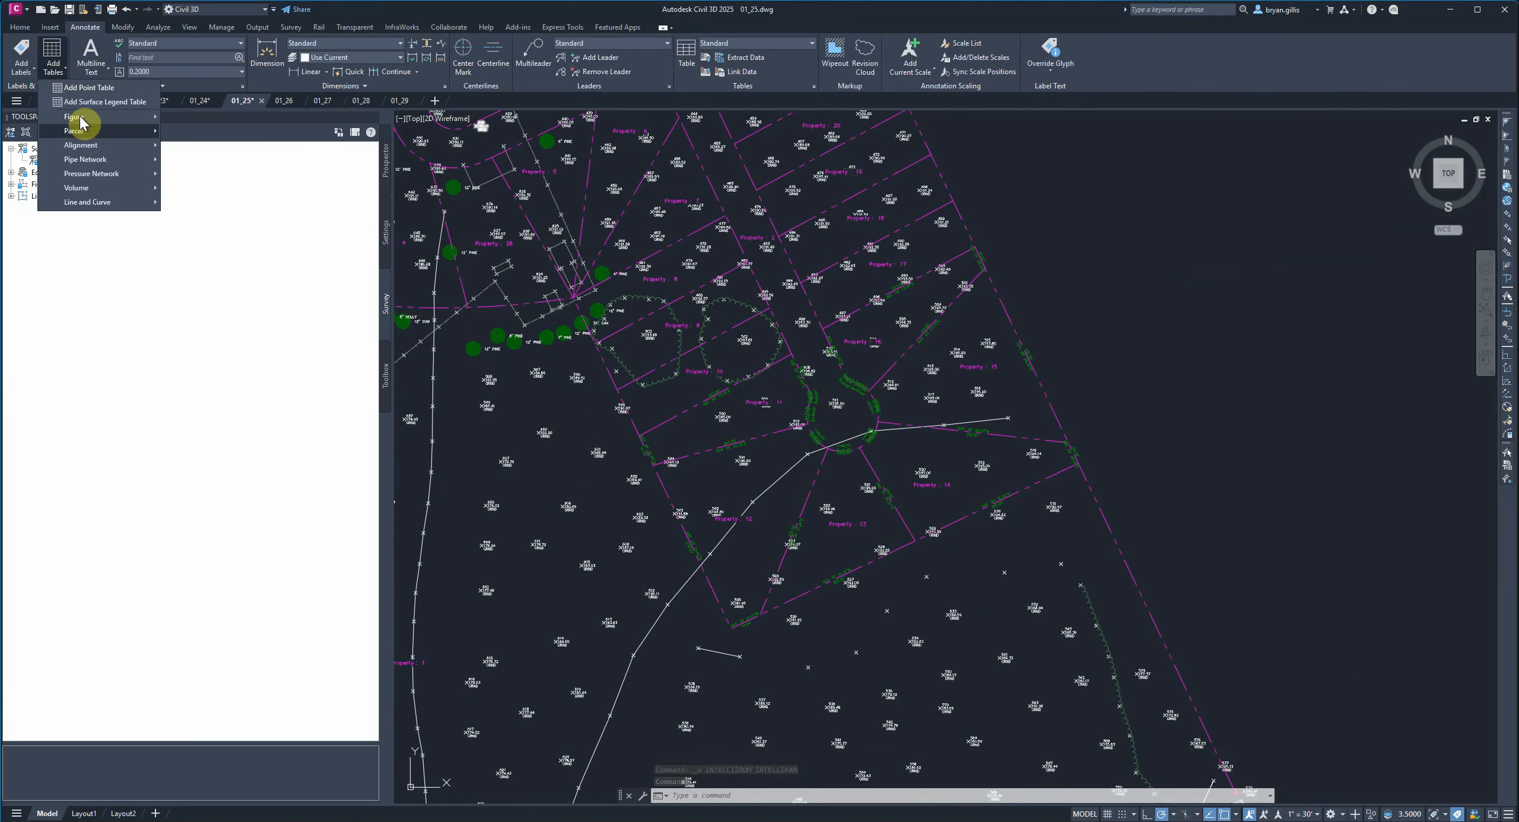
mouse_move(85, 136)
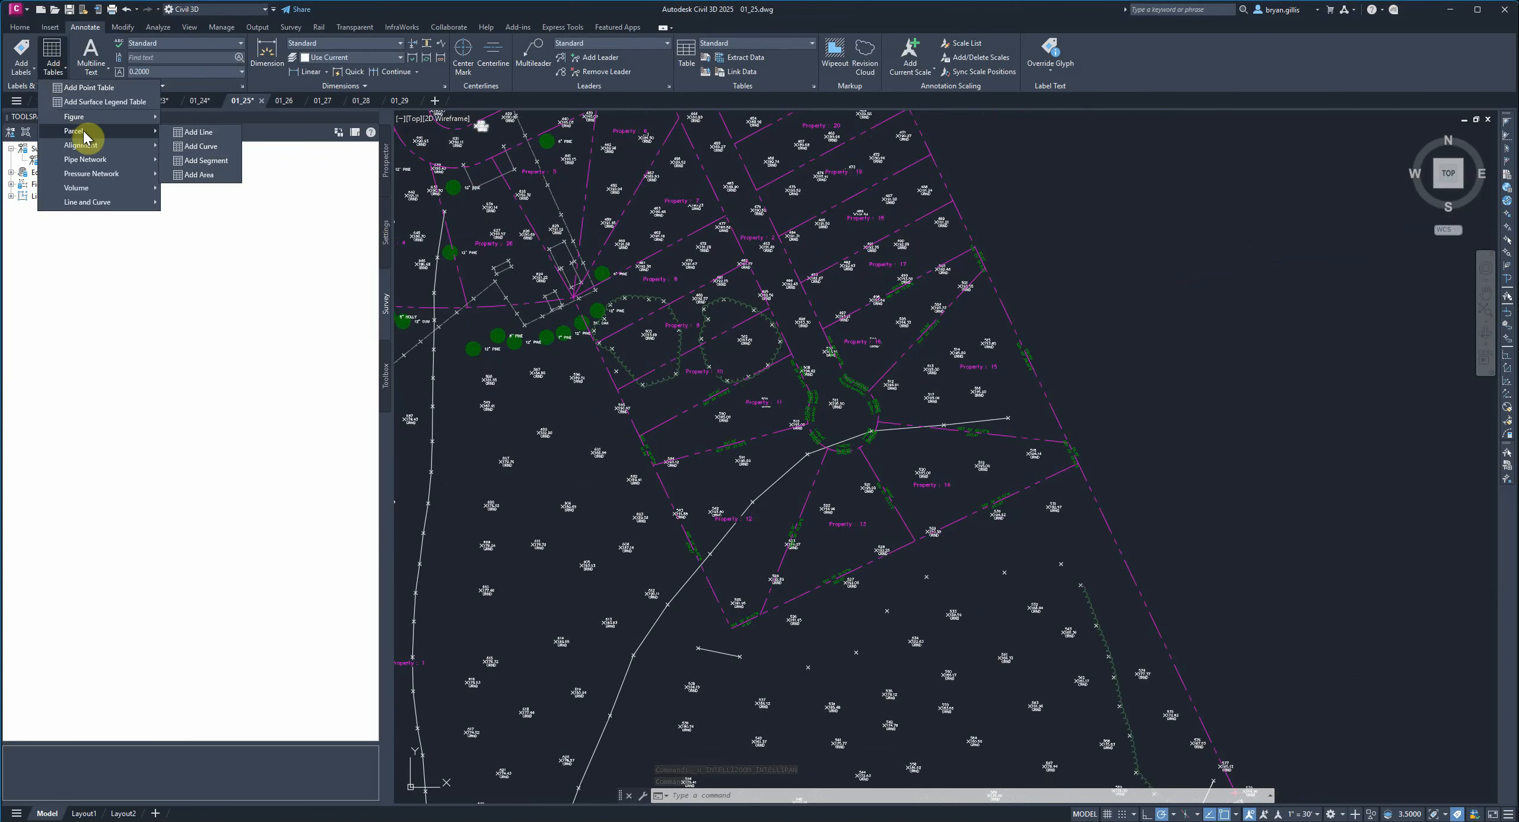
click(202, 163)
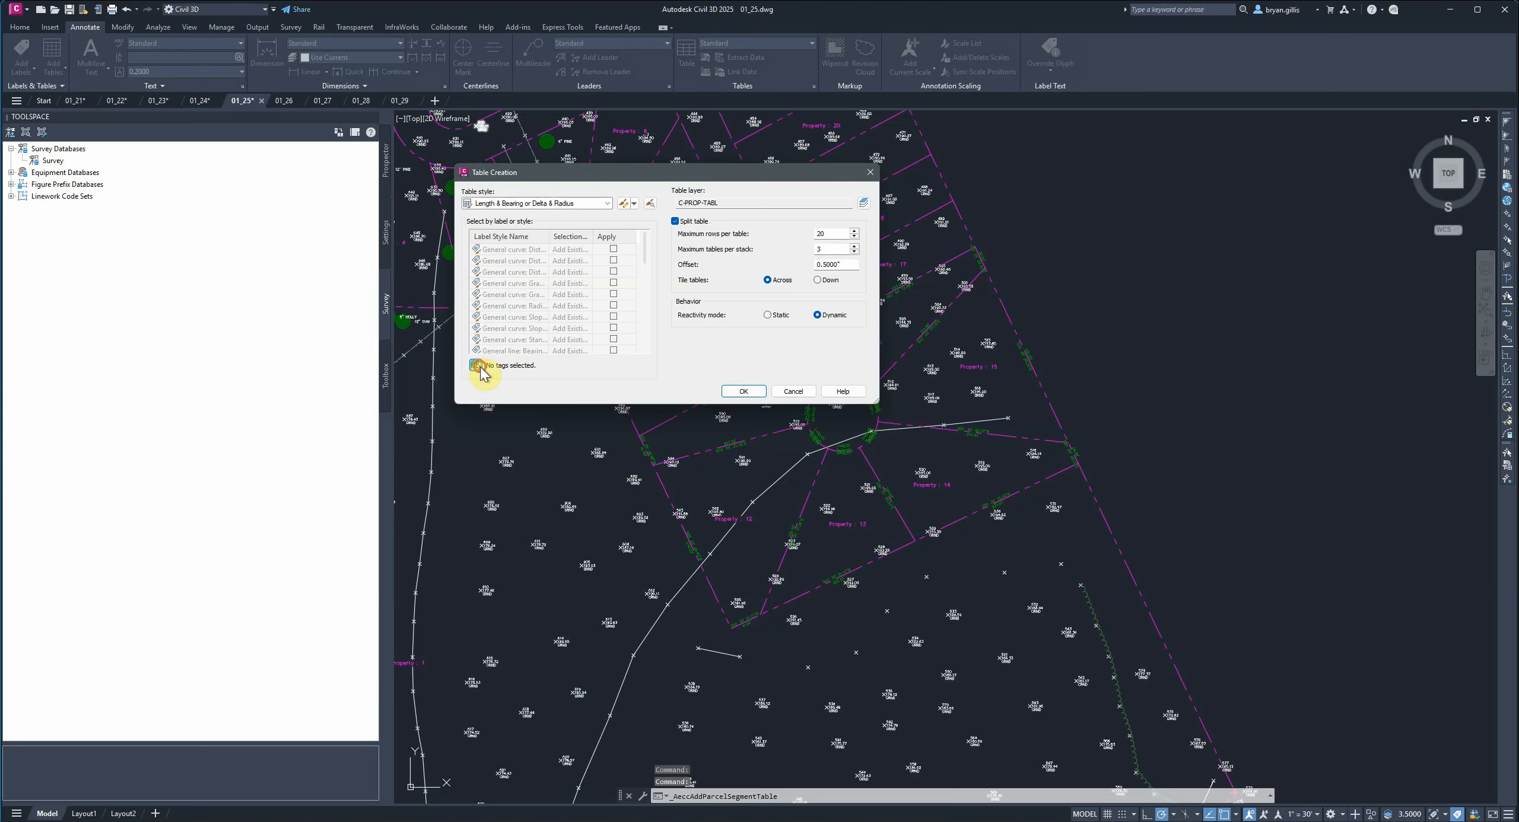
click(479, 365)
click(1220, 182)
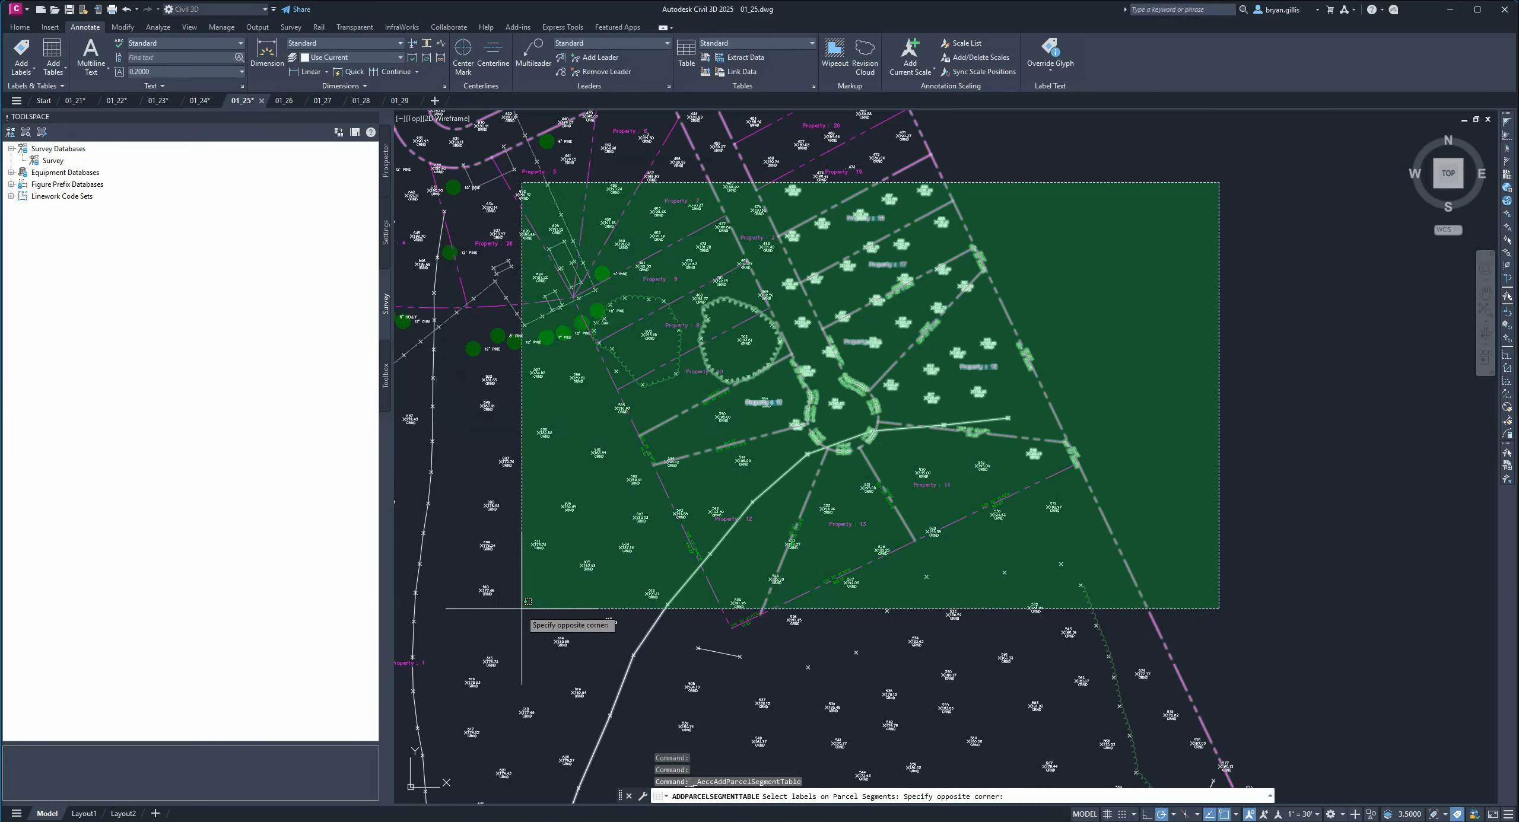
click(538, 655)
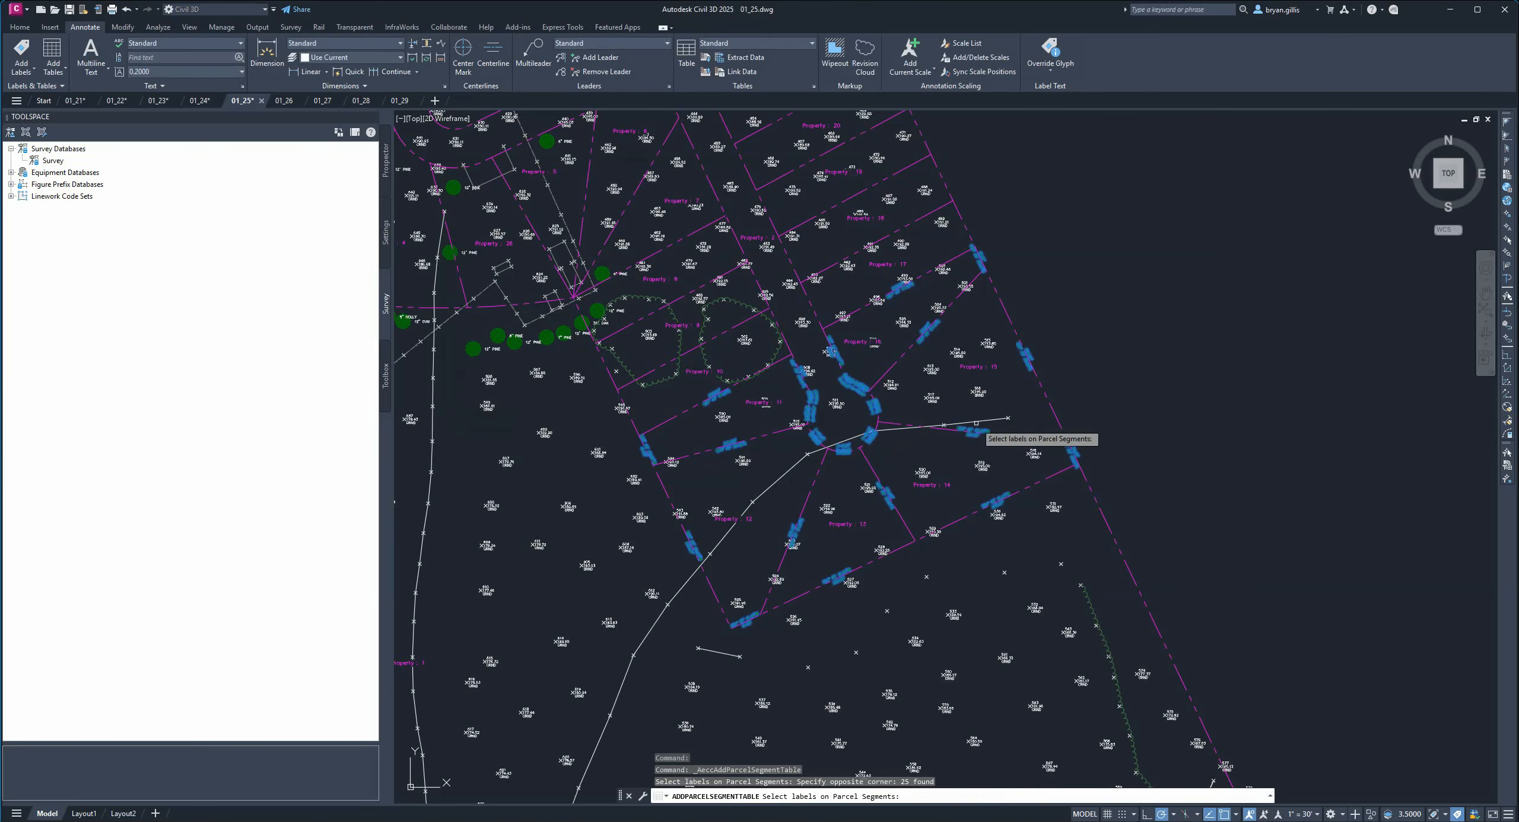
key(Return)
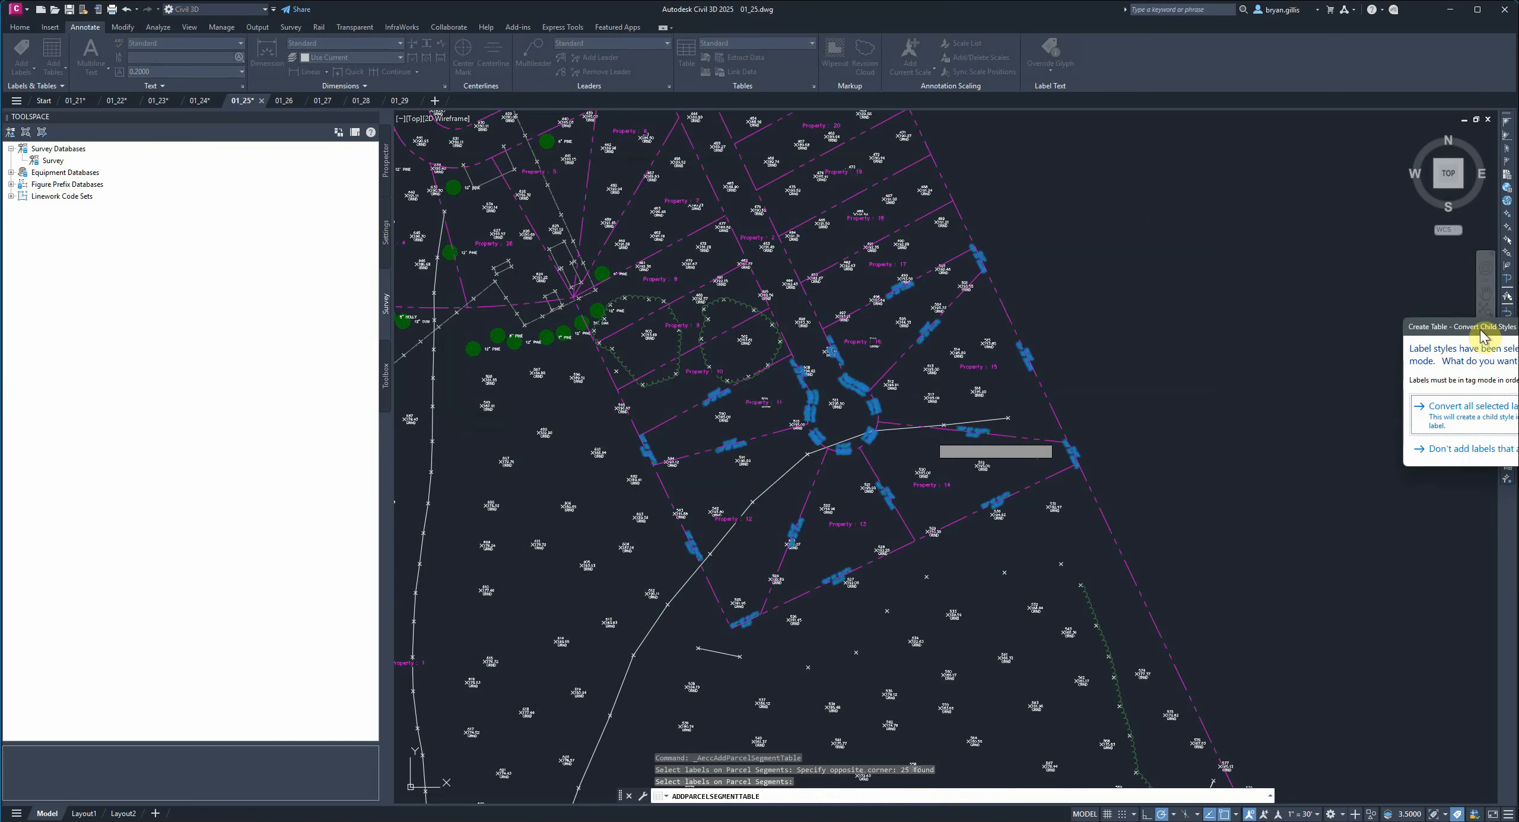
drag(1484, 335, 1002, 237)
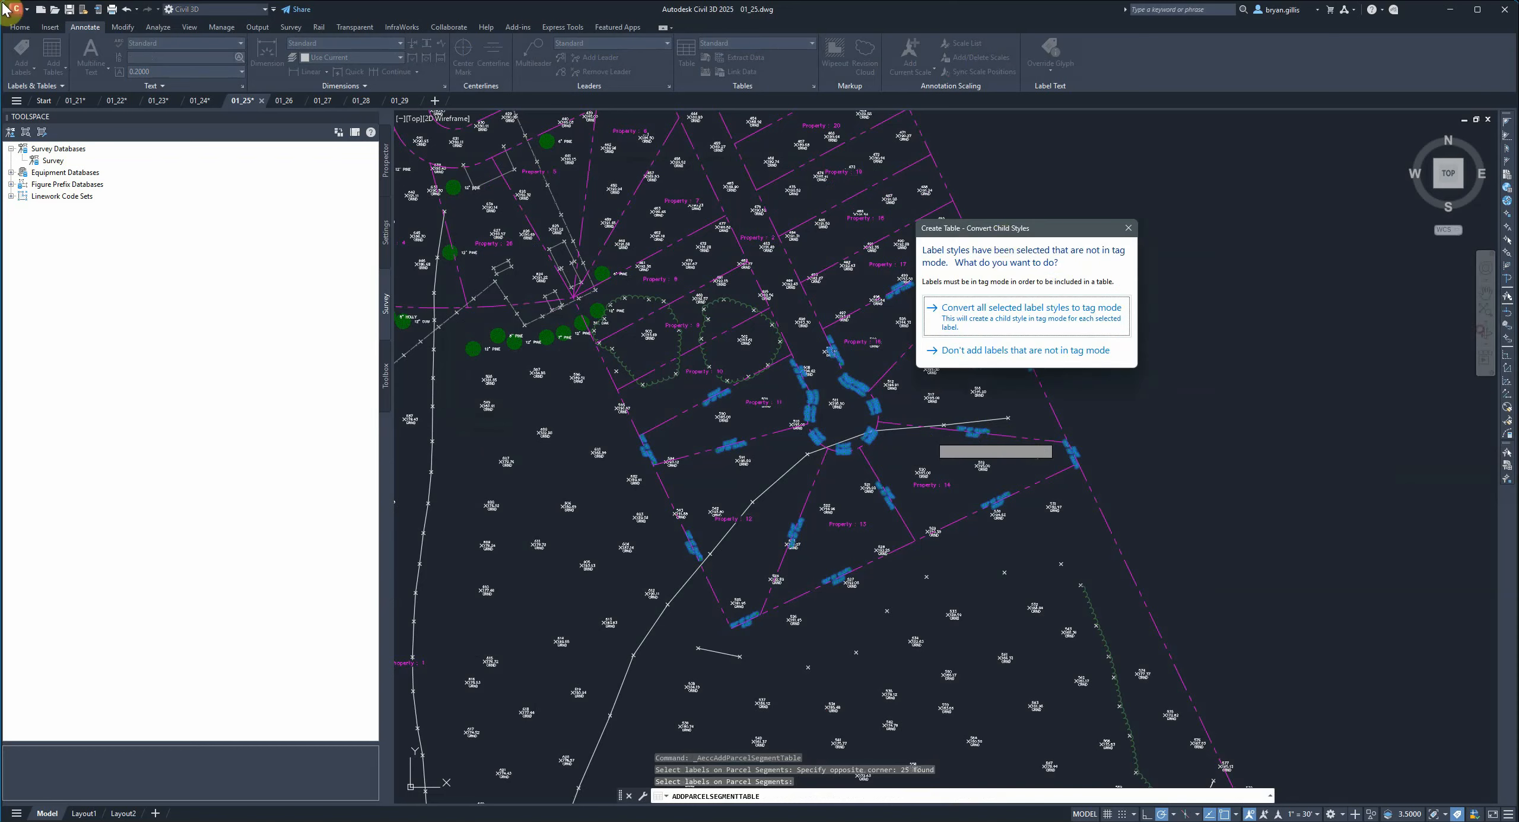
click(1032, 309)
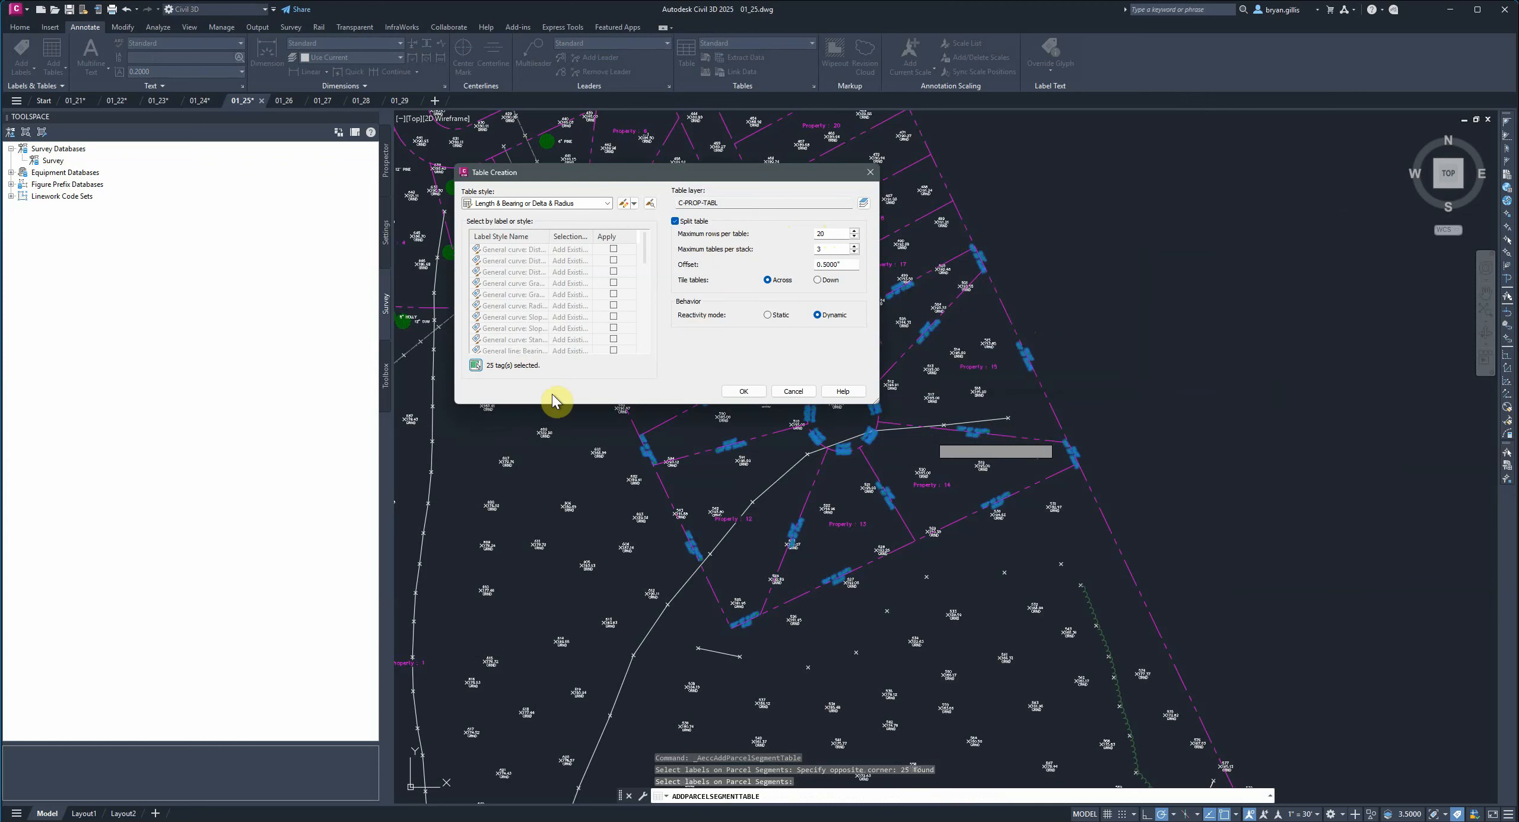
Increase the maximum rows per table, accept the settings, and place the single table east of the subdivision.
click(854, 231)
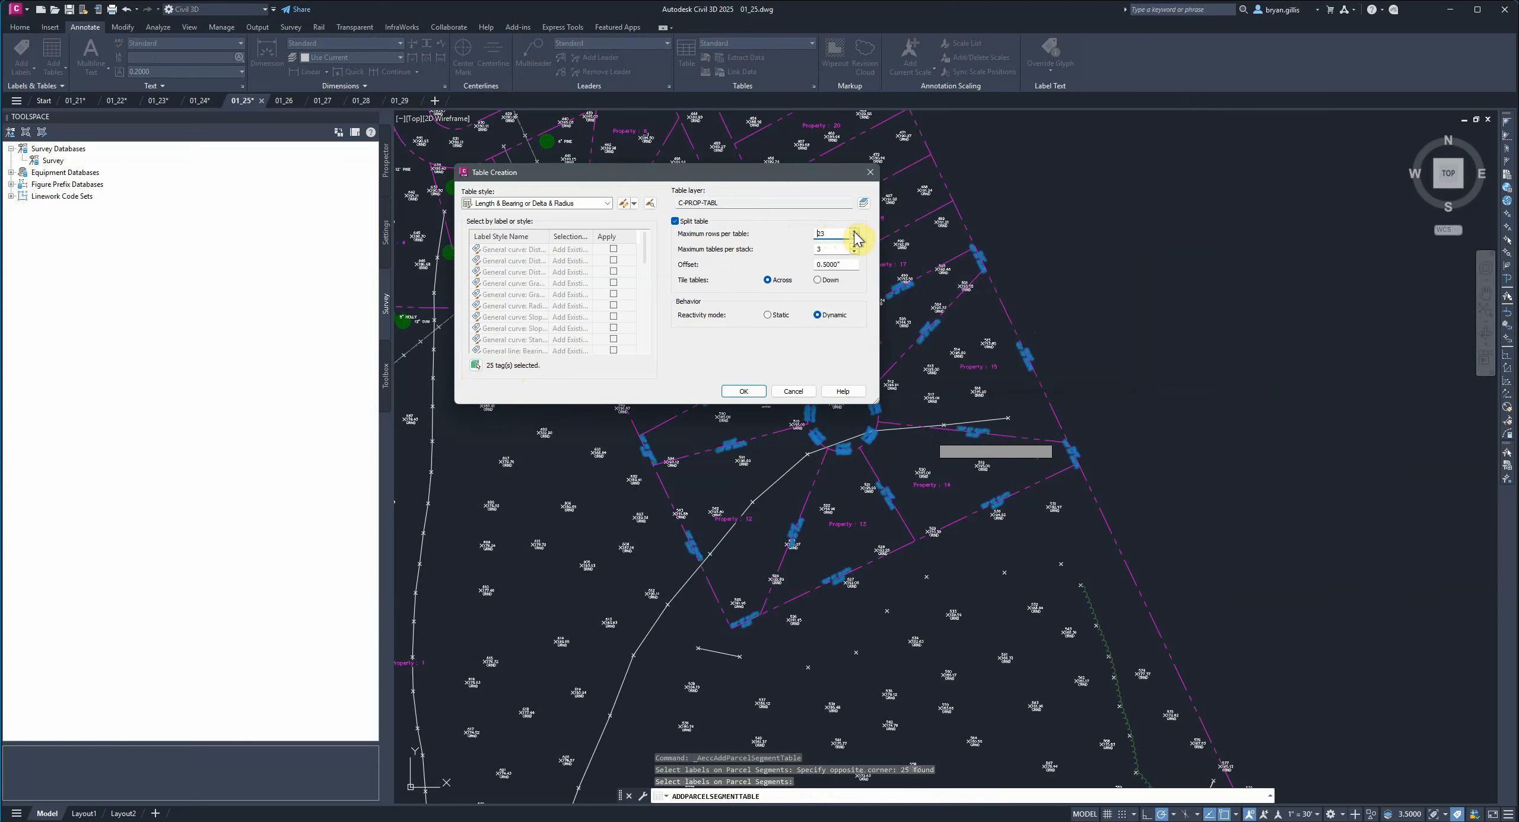
click(854, 231)
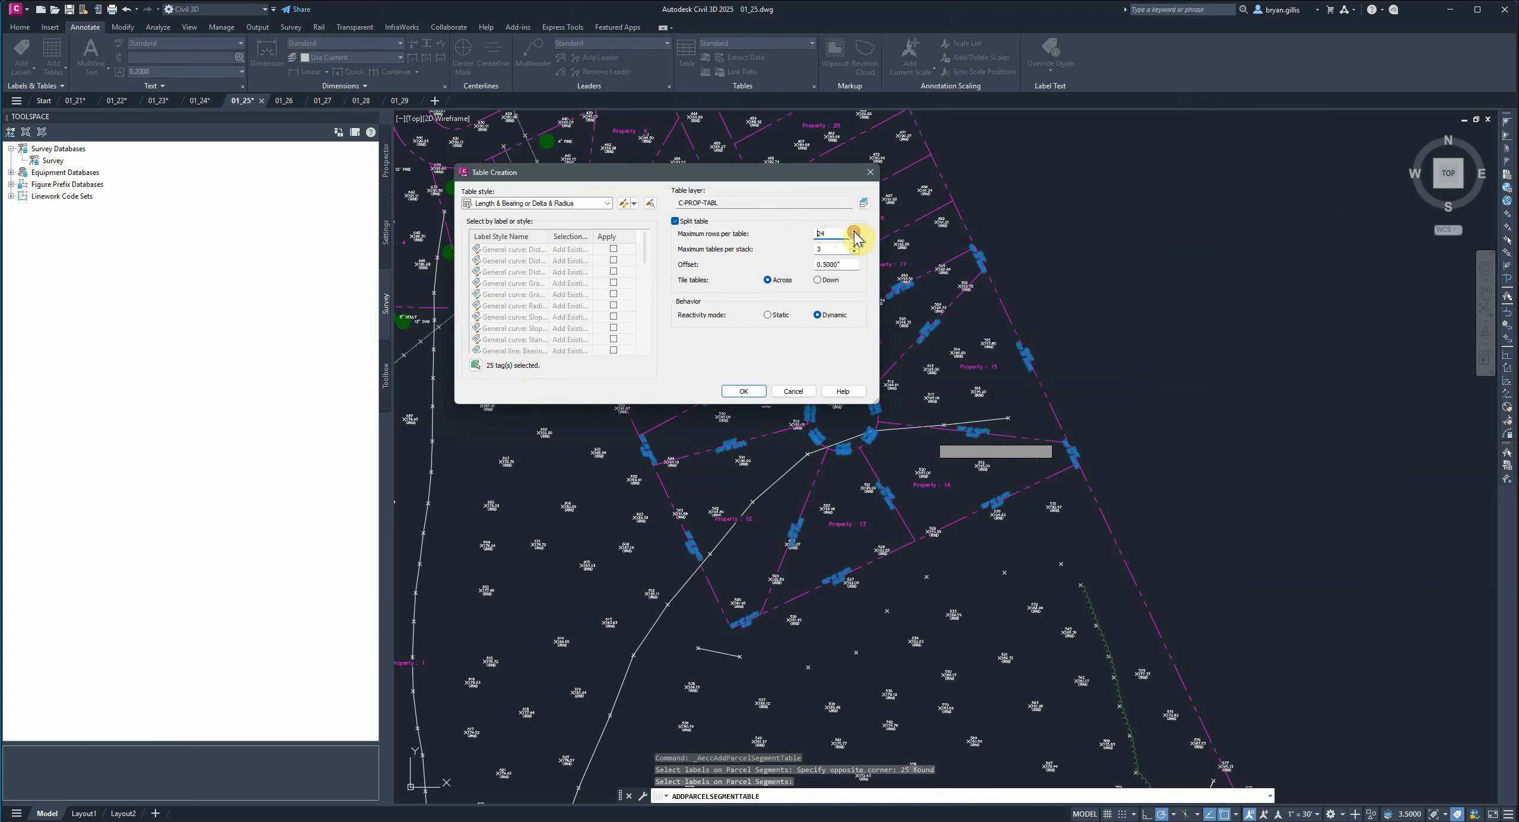
click(743, 393)
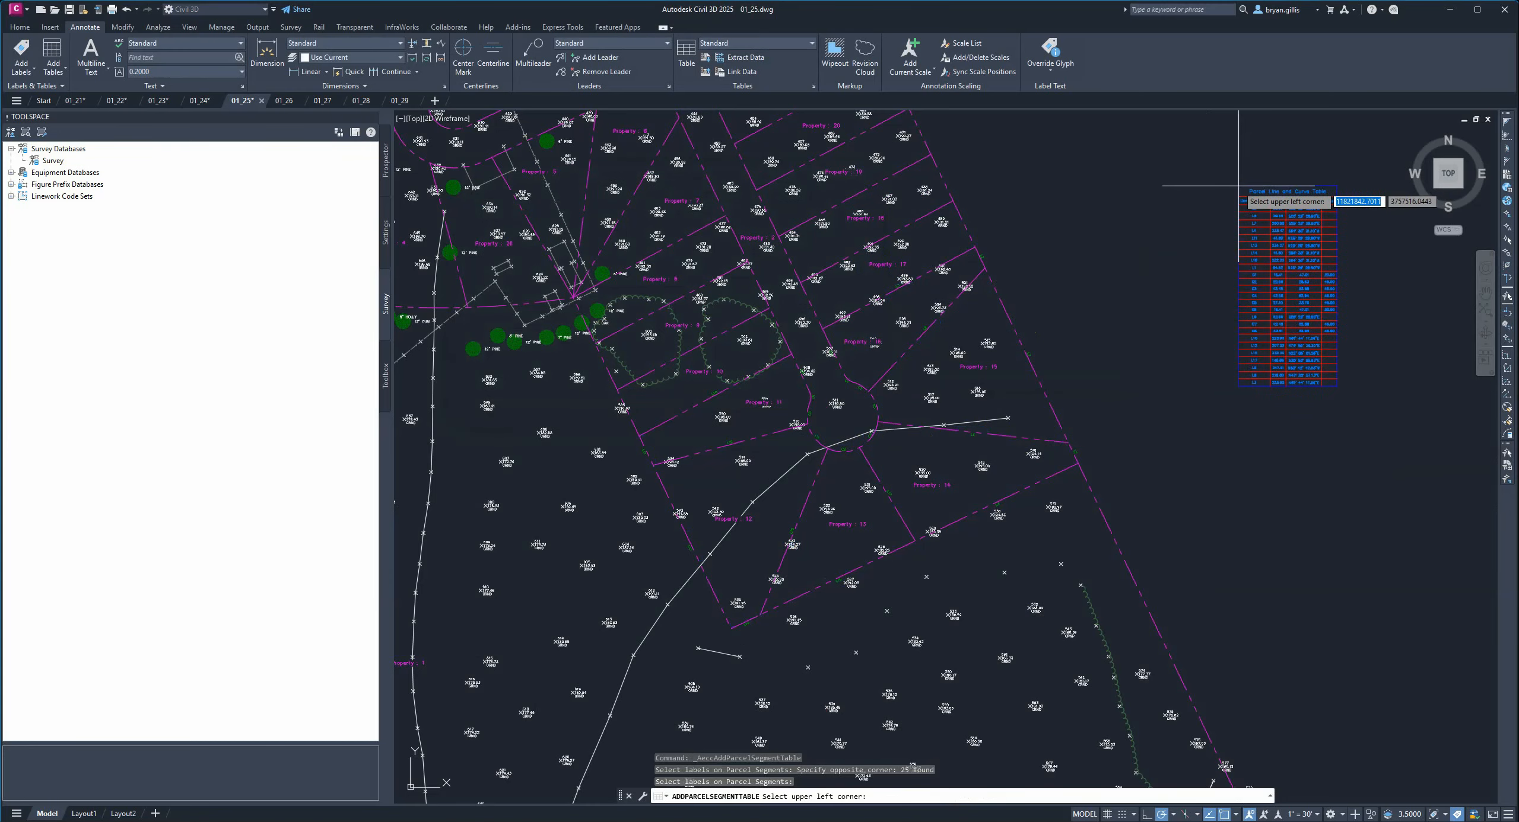
click(1196, 195)
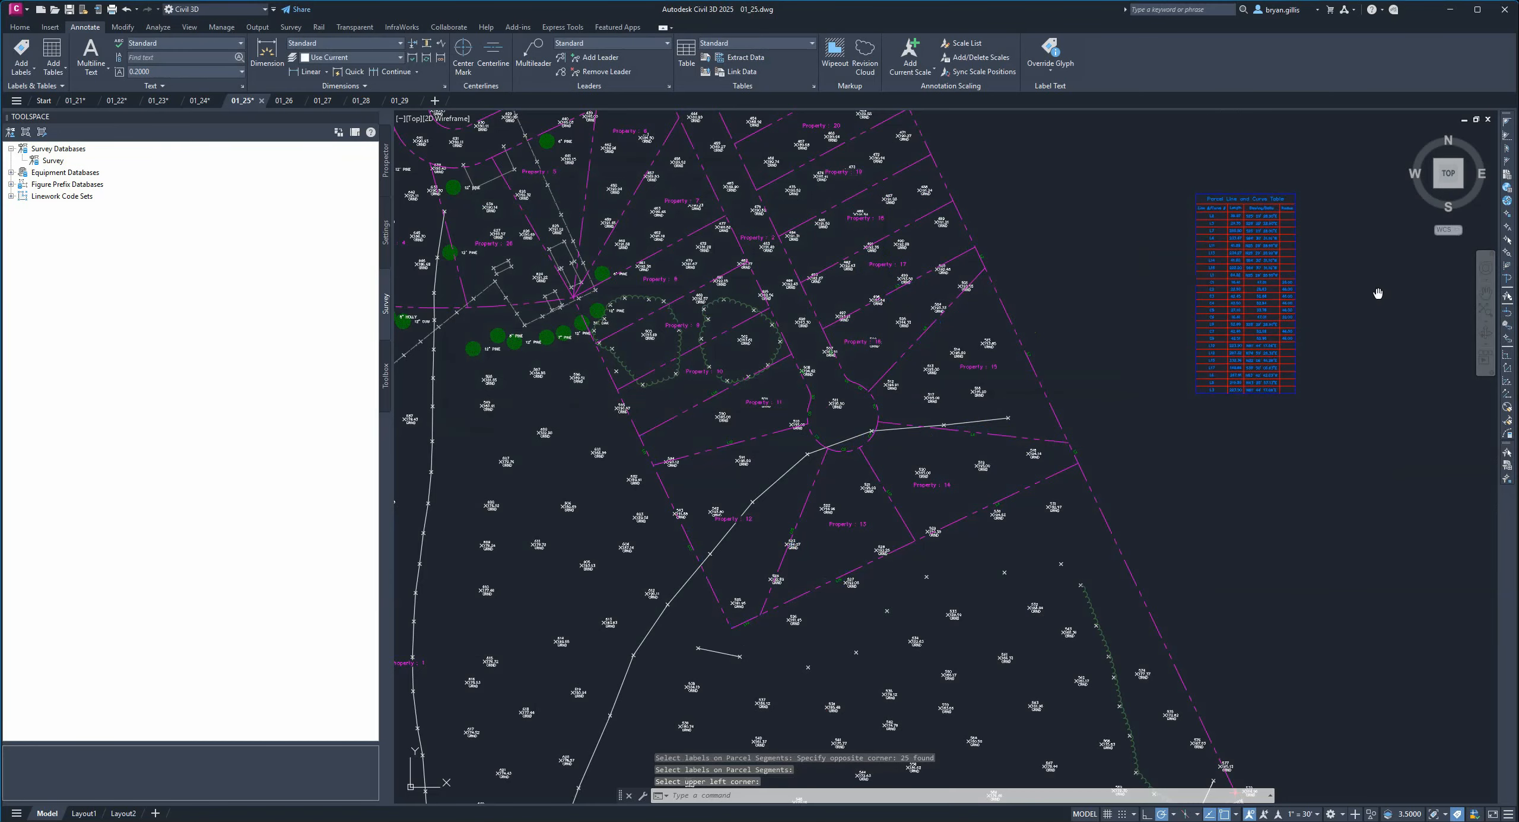
Zoom and pan around the new table and the parcel segment tags to review them.
middle_drag(1377, 291, 1144, 320)
scroll(1144, 320, up, 5)
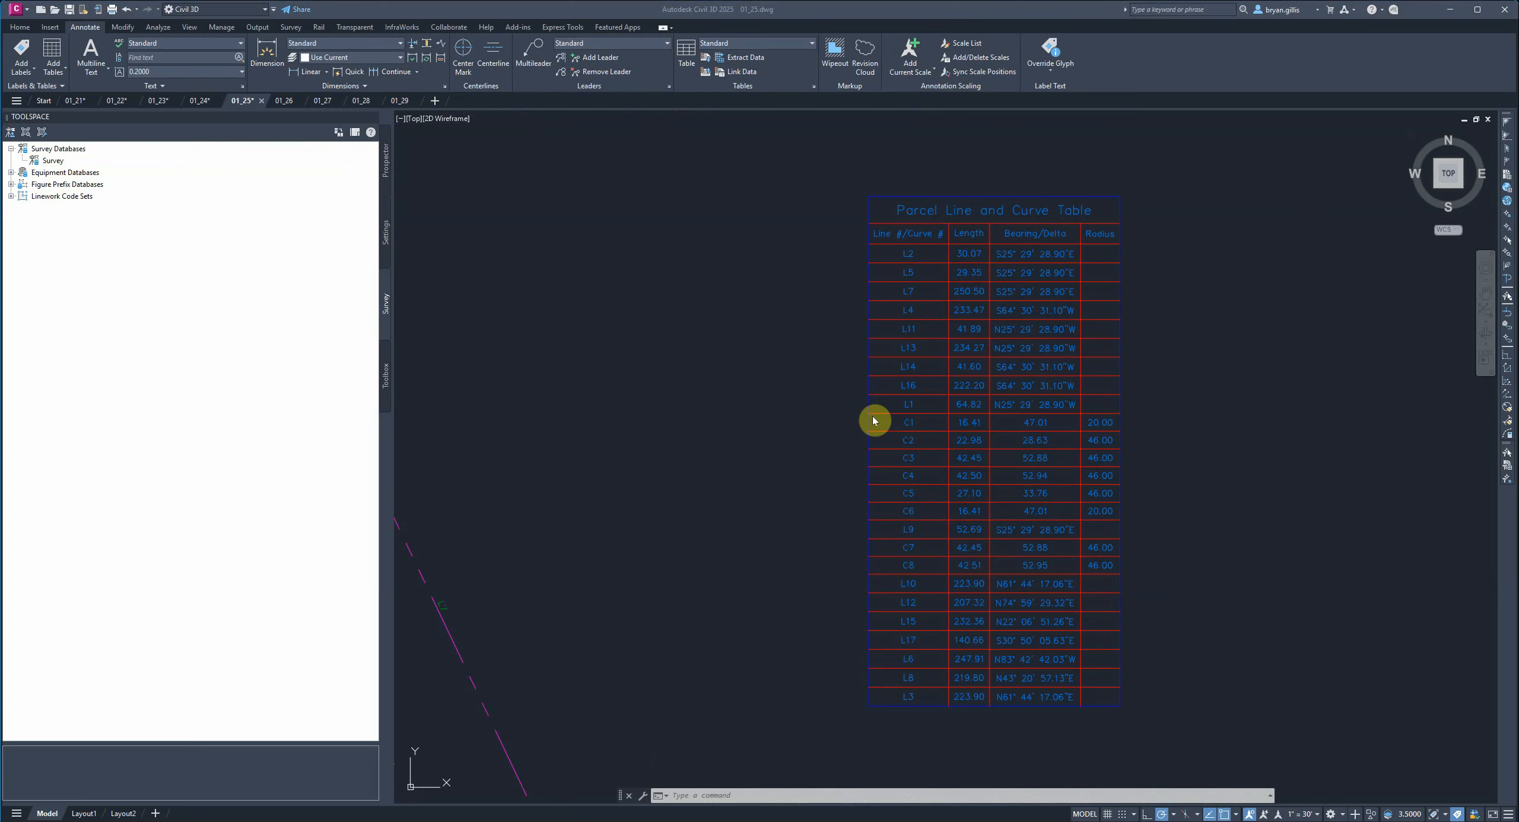
scroll(797, 415, down, 4)
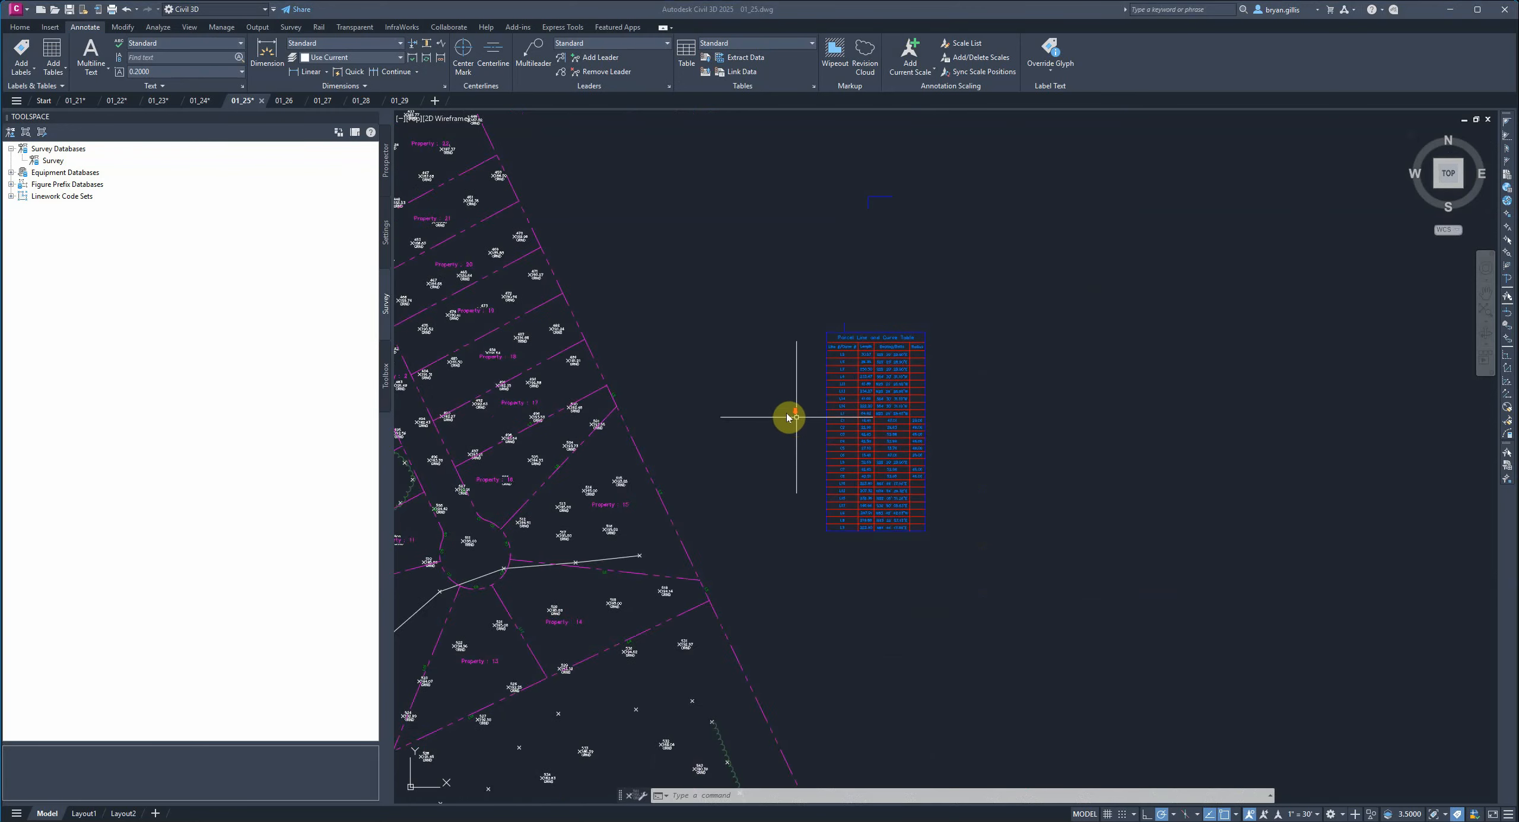
scroll(787, 418, down, 3)
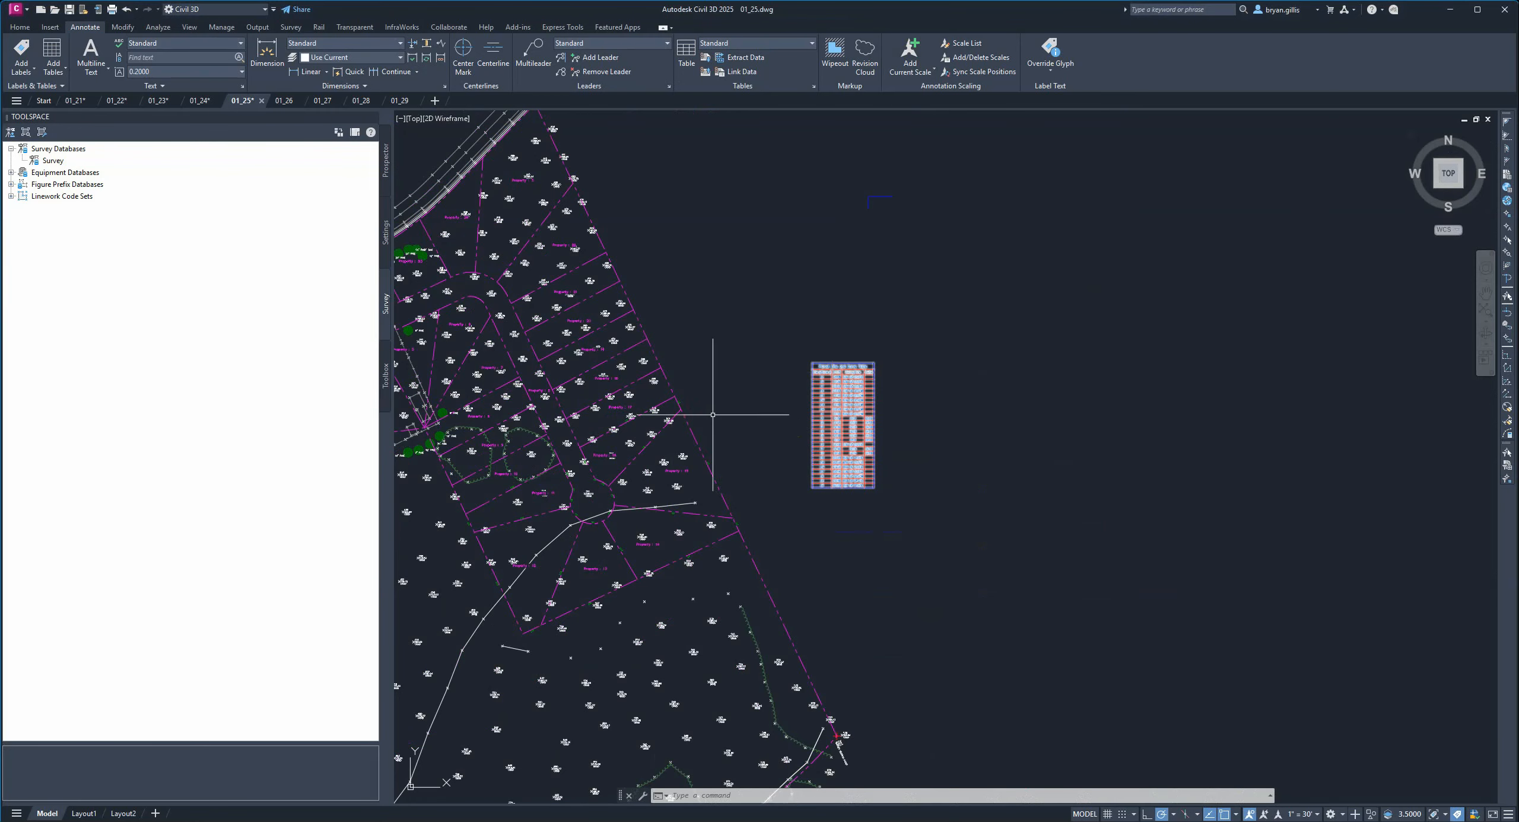
scroll(729, 415, up, 5)
scroll(701, 363, up, 2)
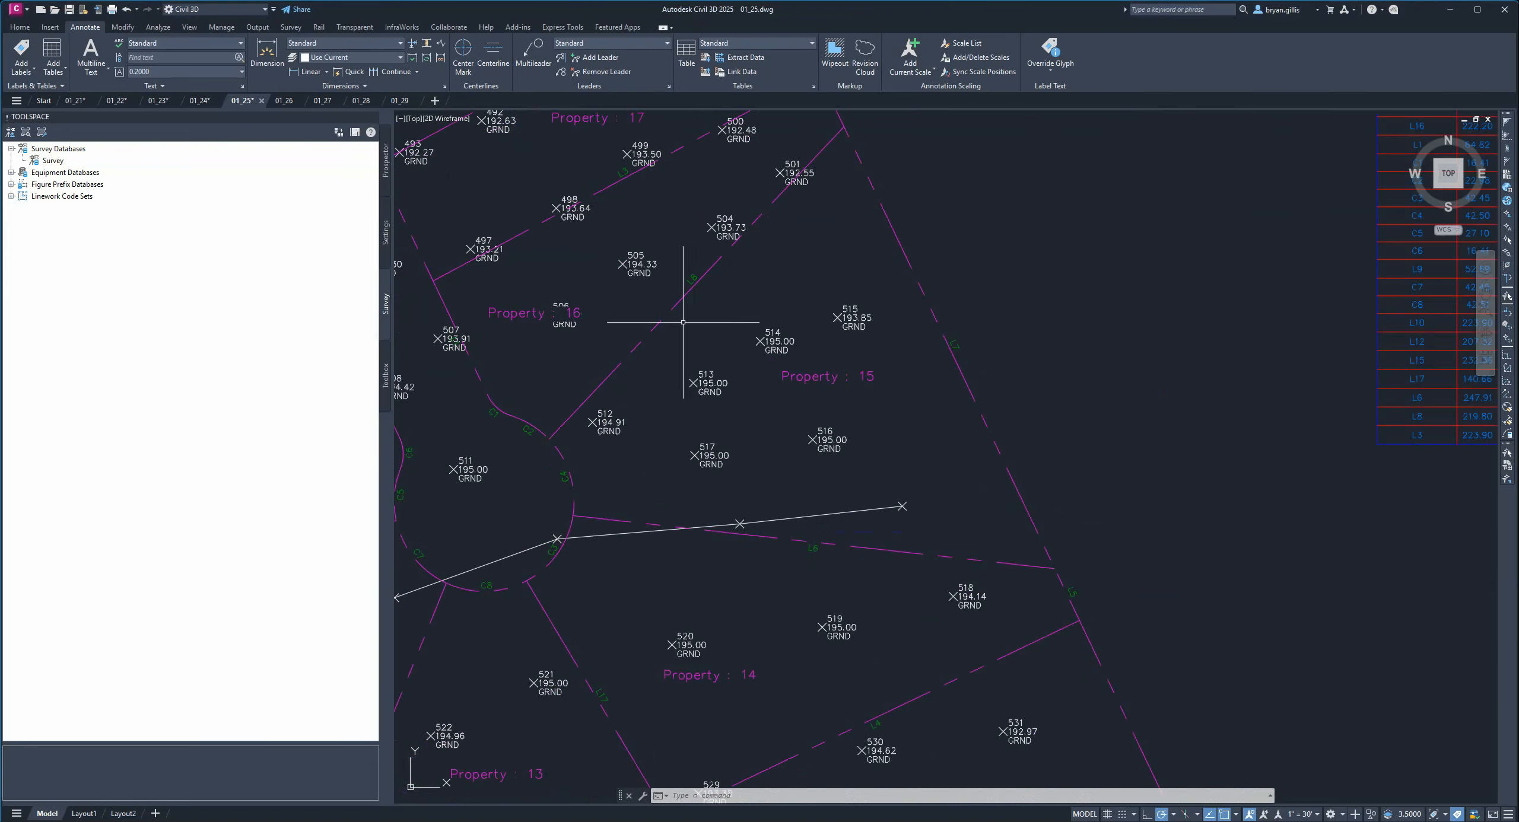
middle_drag(626, 578, 950, 417)
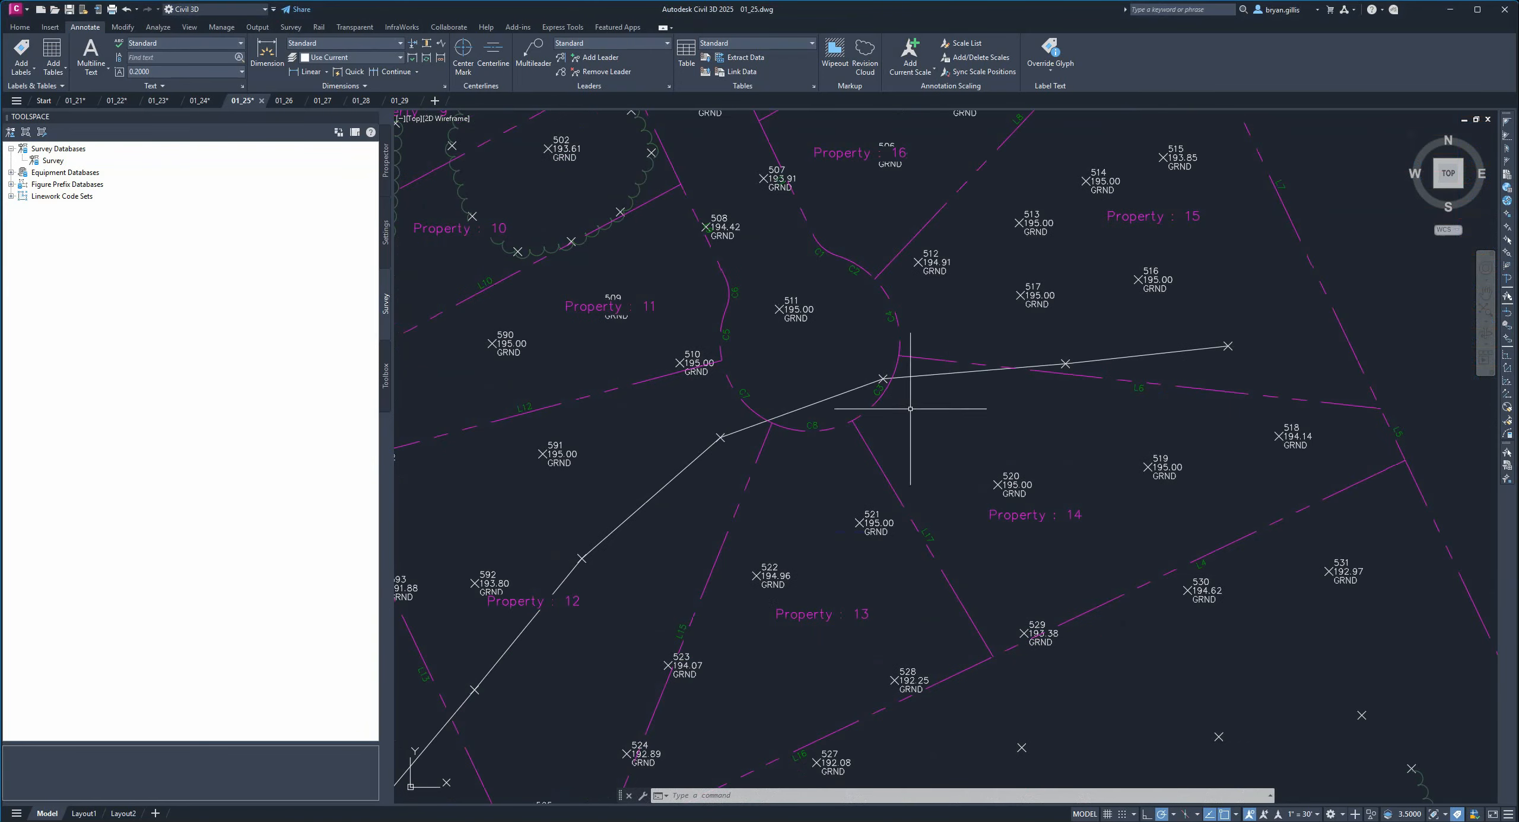
middle_drag(824, 676, 831, 502)
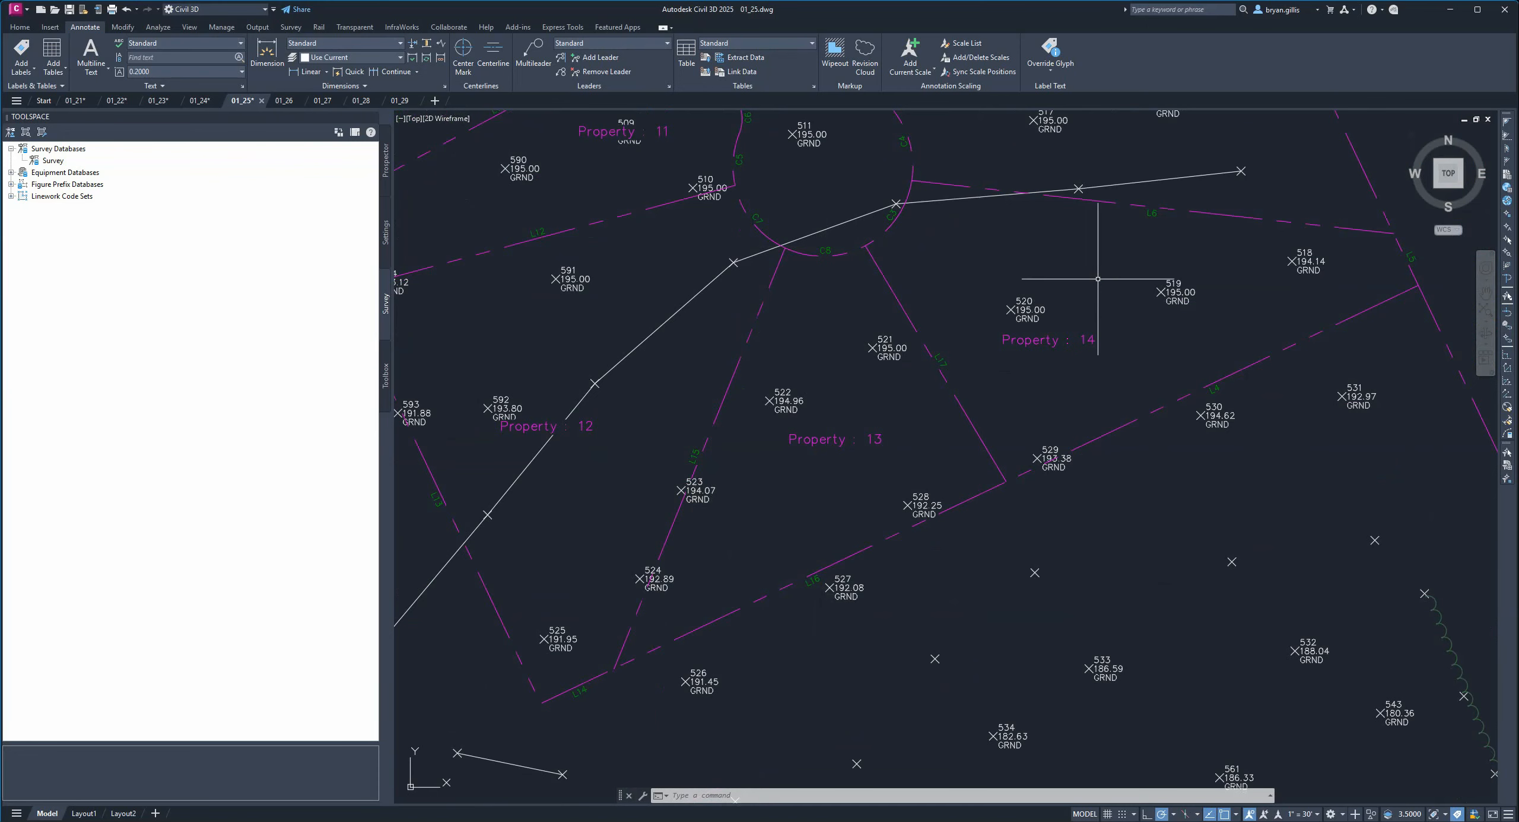
middle_drag(1072, 271, 1011, 425)
mouse_move(1183, 279)
middle_down()
mouse_move(1207, 248)
mouse_move(776, 515)
middle_up()
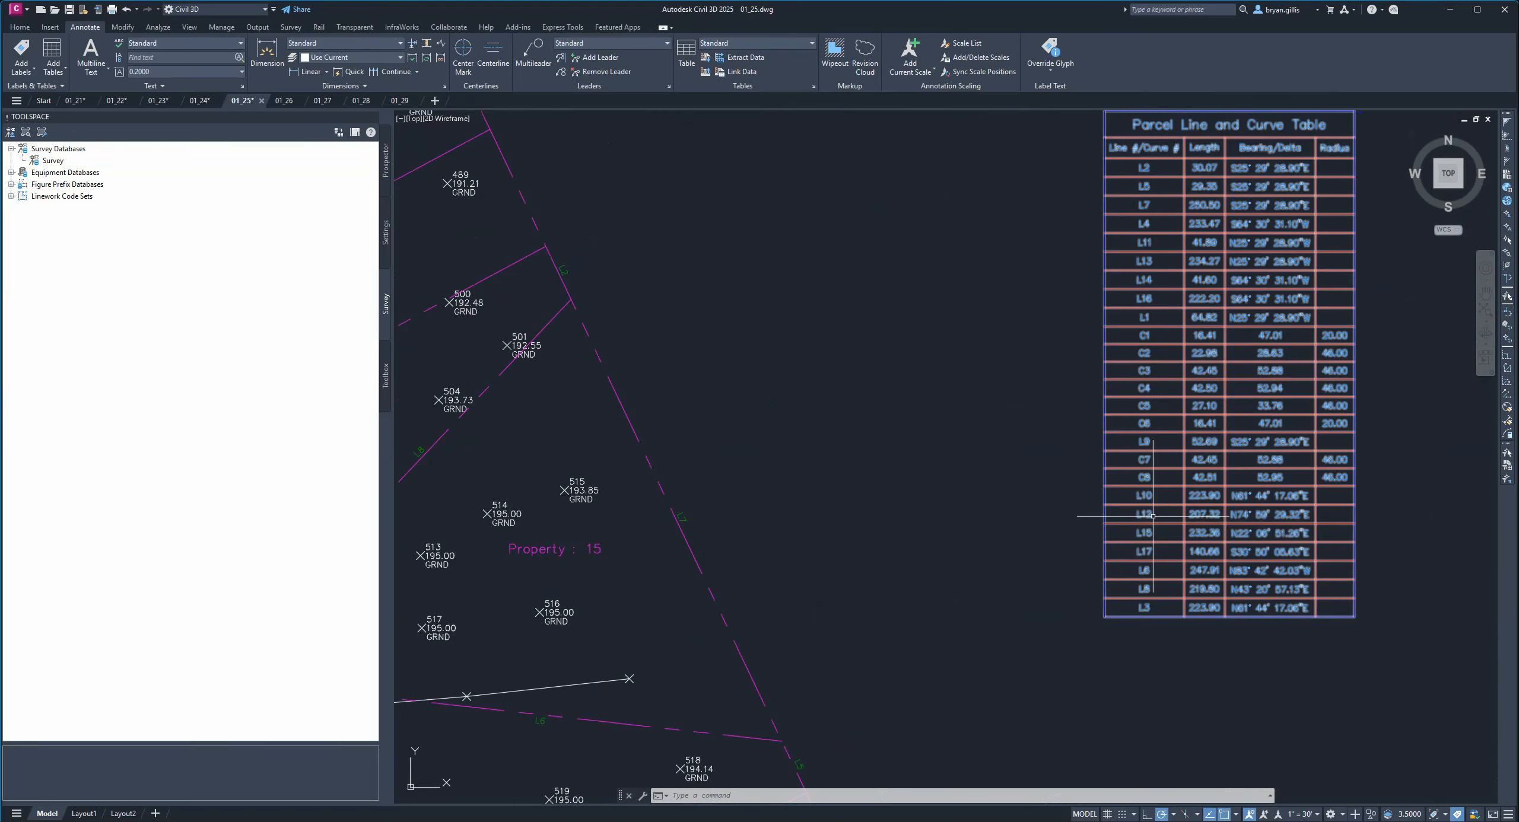
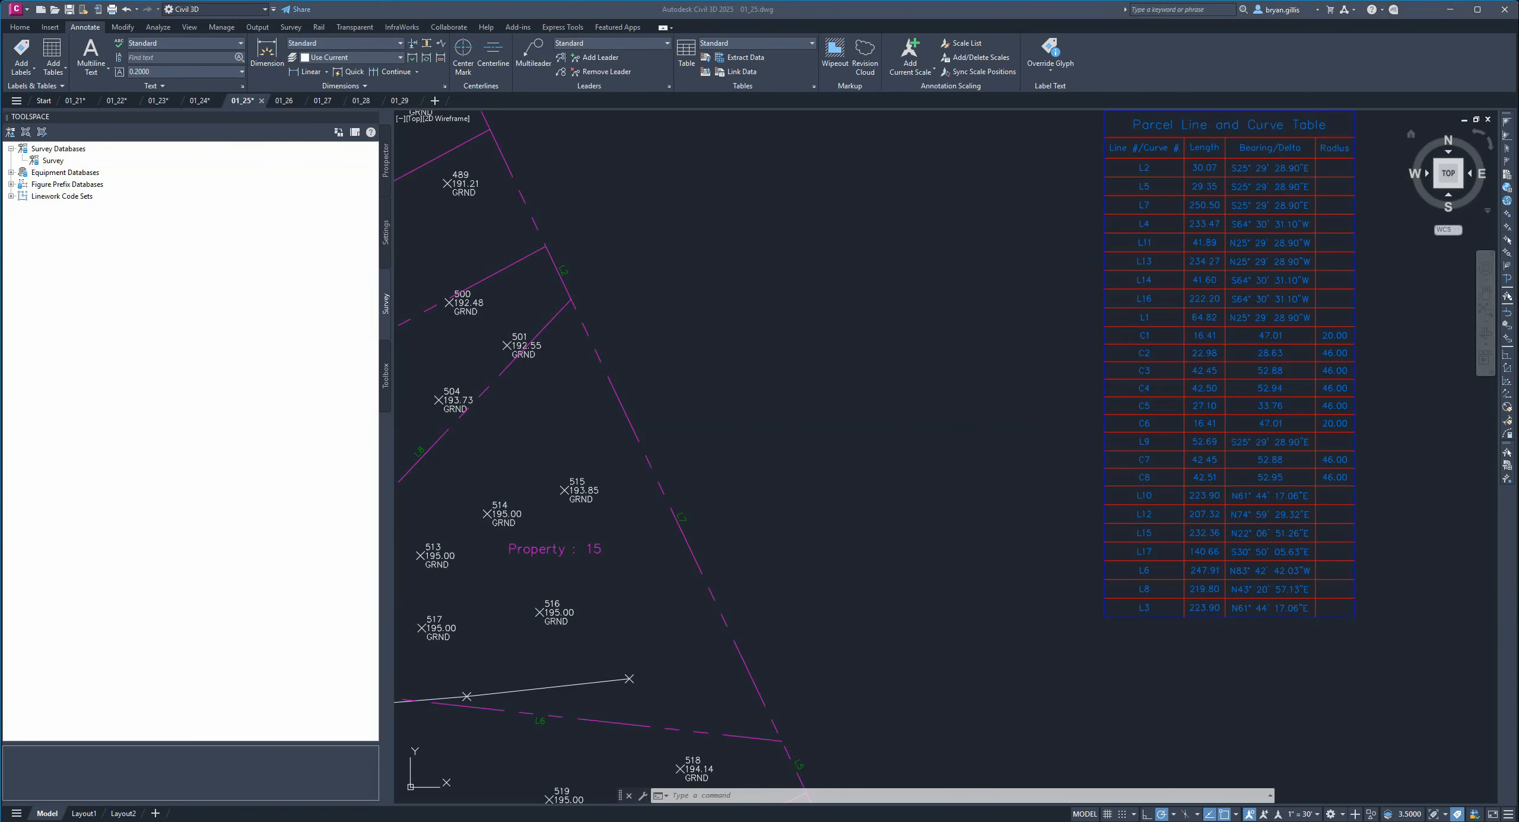
Switch to the 01_26 drawing and start renumbering parcels on site Development from 1 in steps of 1, starting at Property 27.
key(ctrl+Tab)
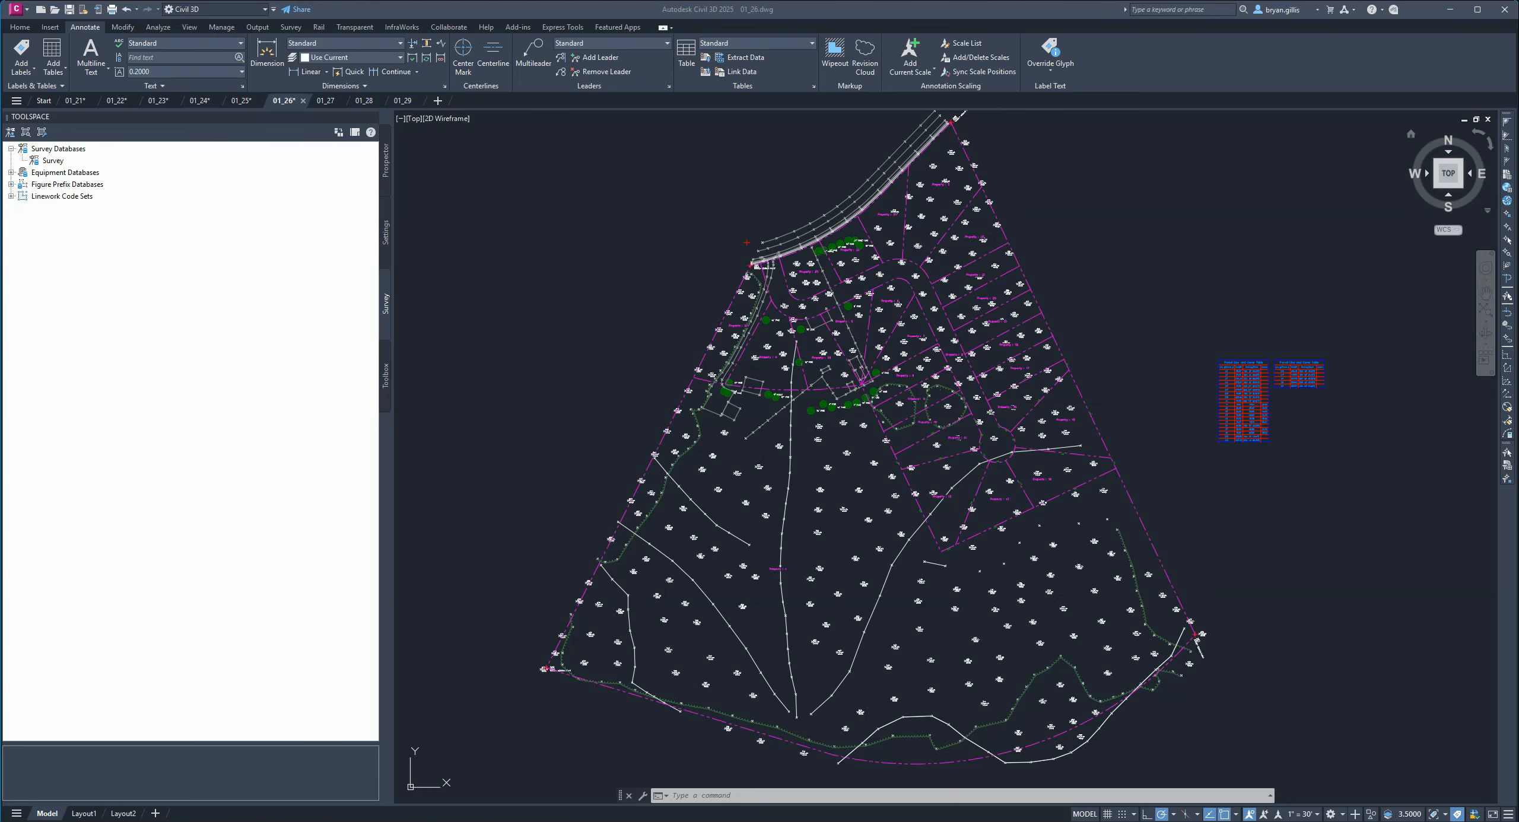
scroll(739, 313, up, 6)
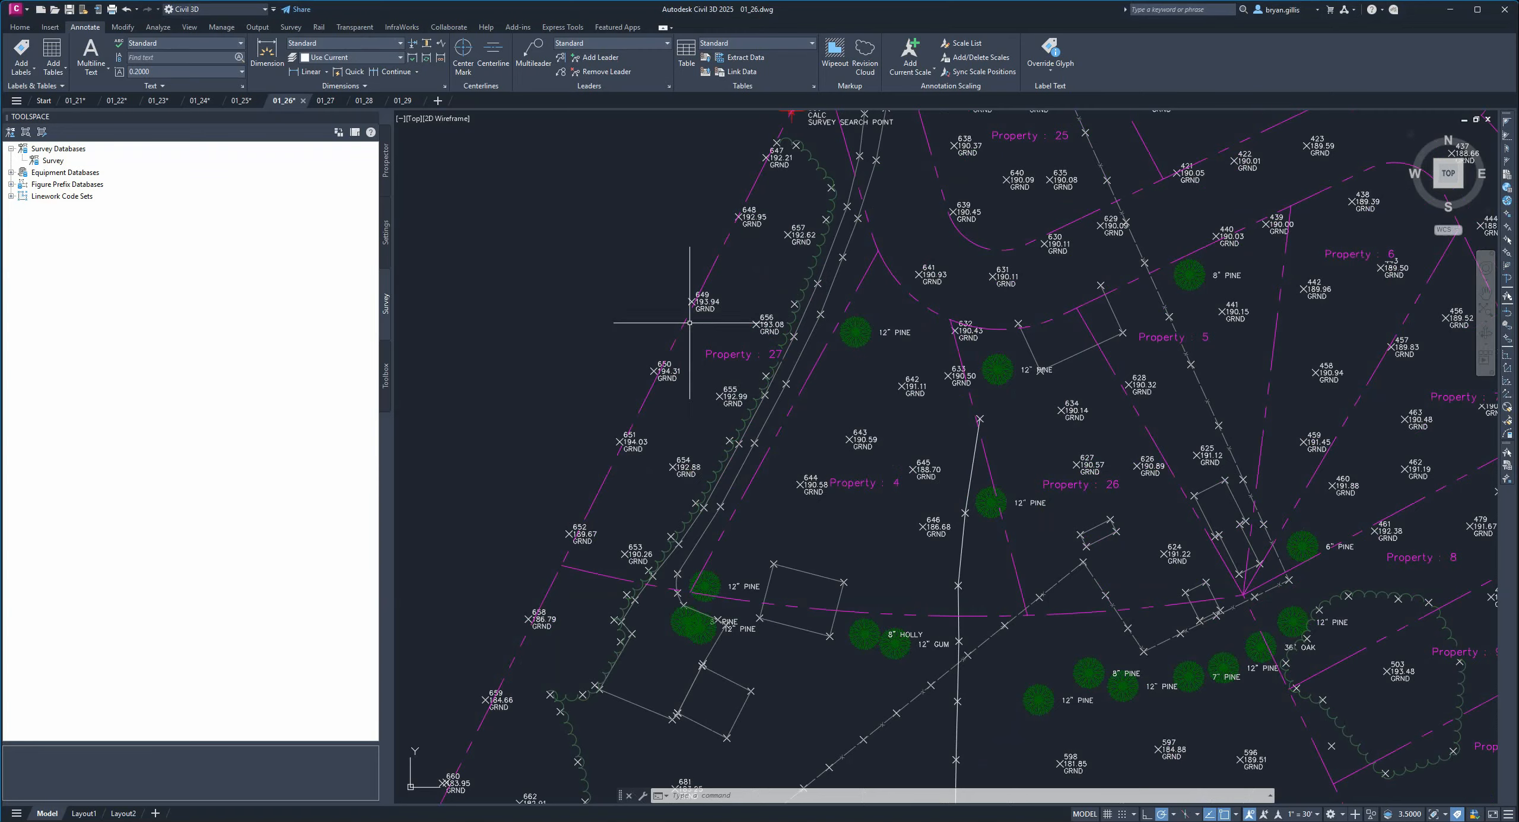
middle_drag(730, 318, 821, 336)
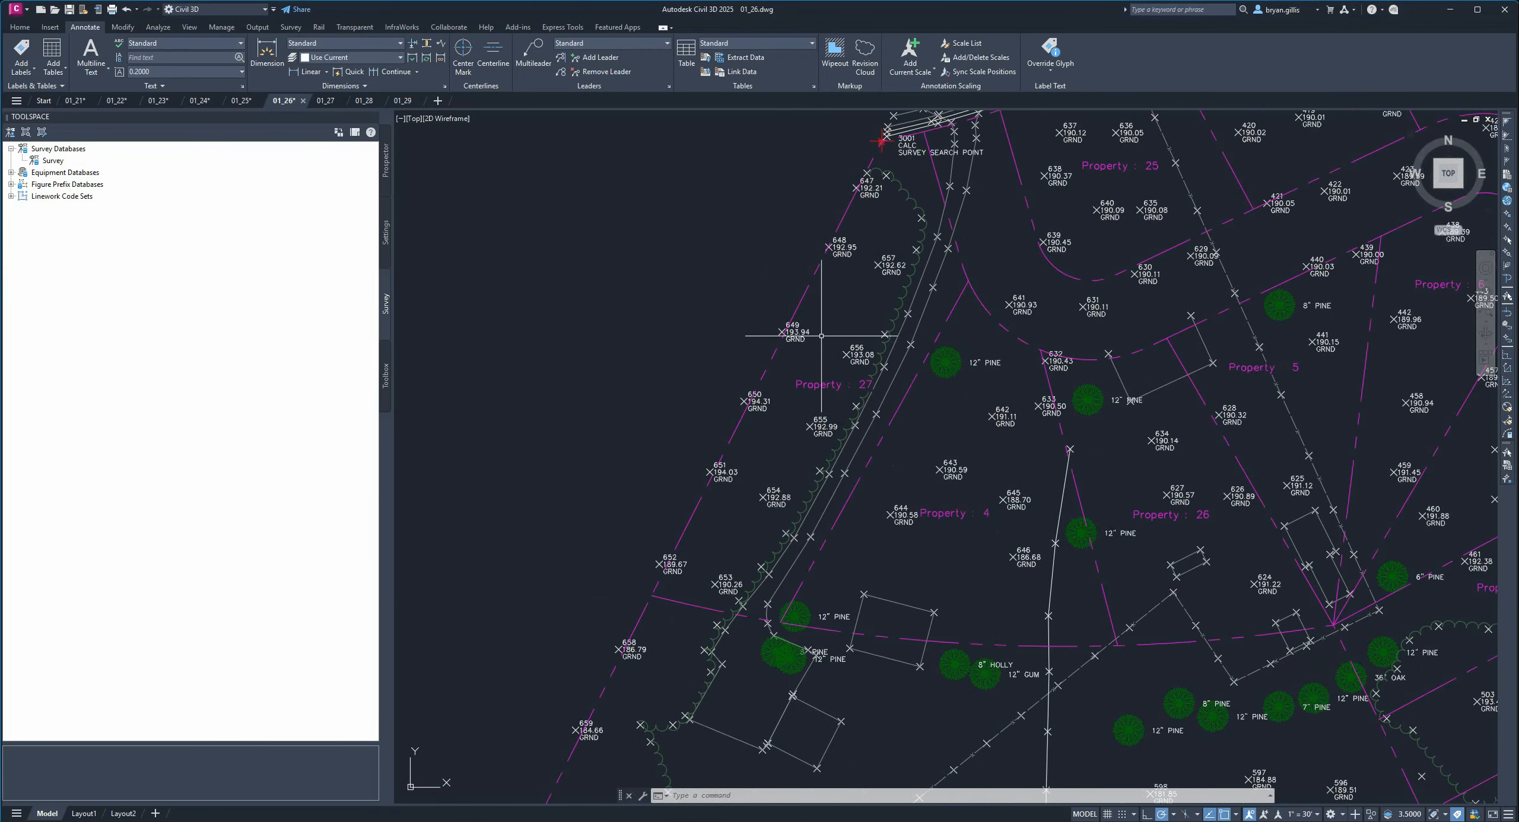
click(823, 385)
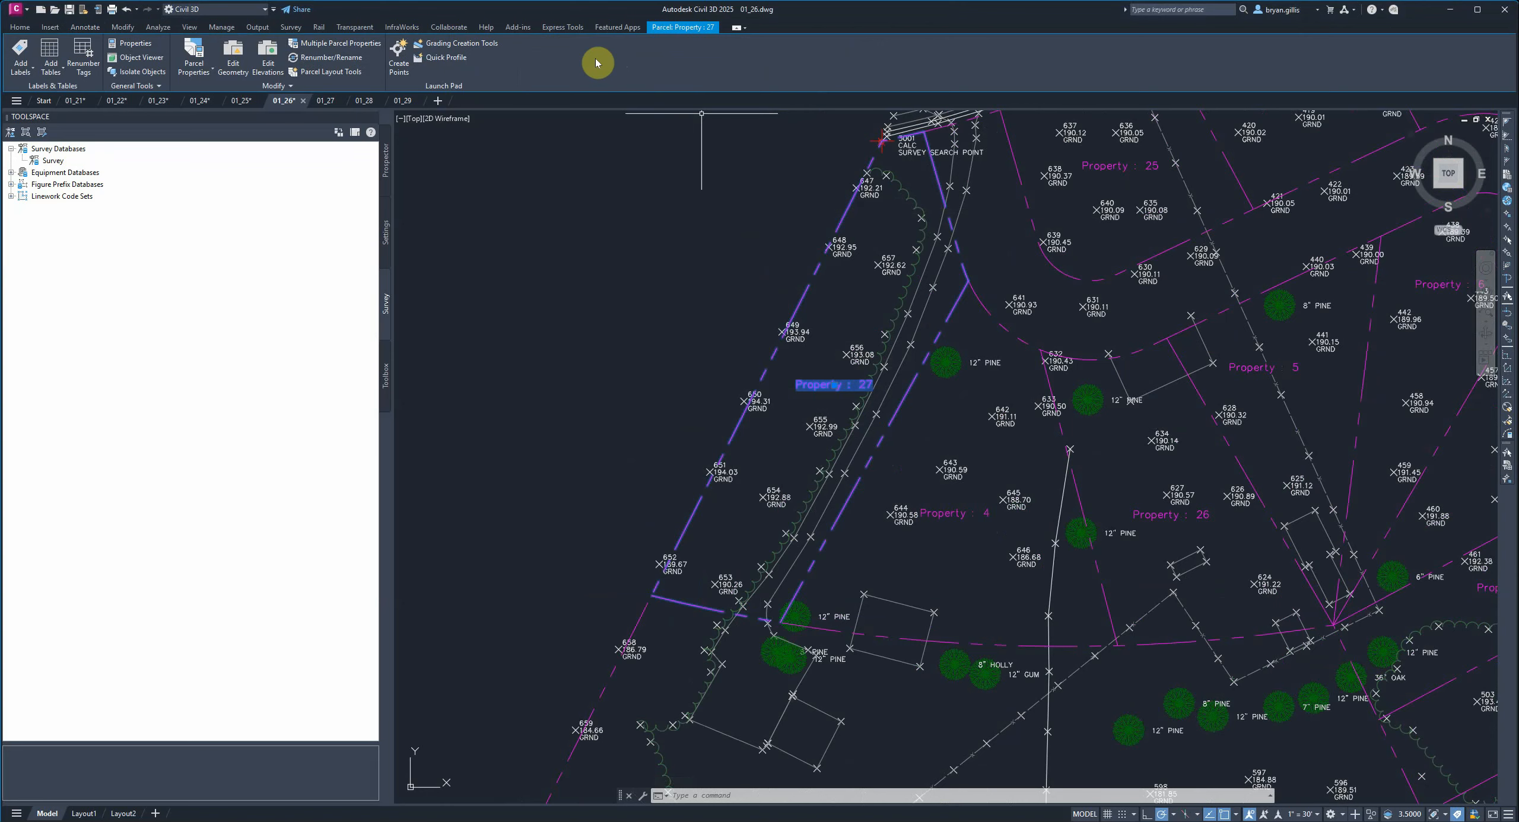
click(349, 59)
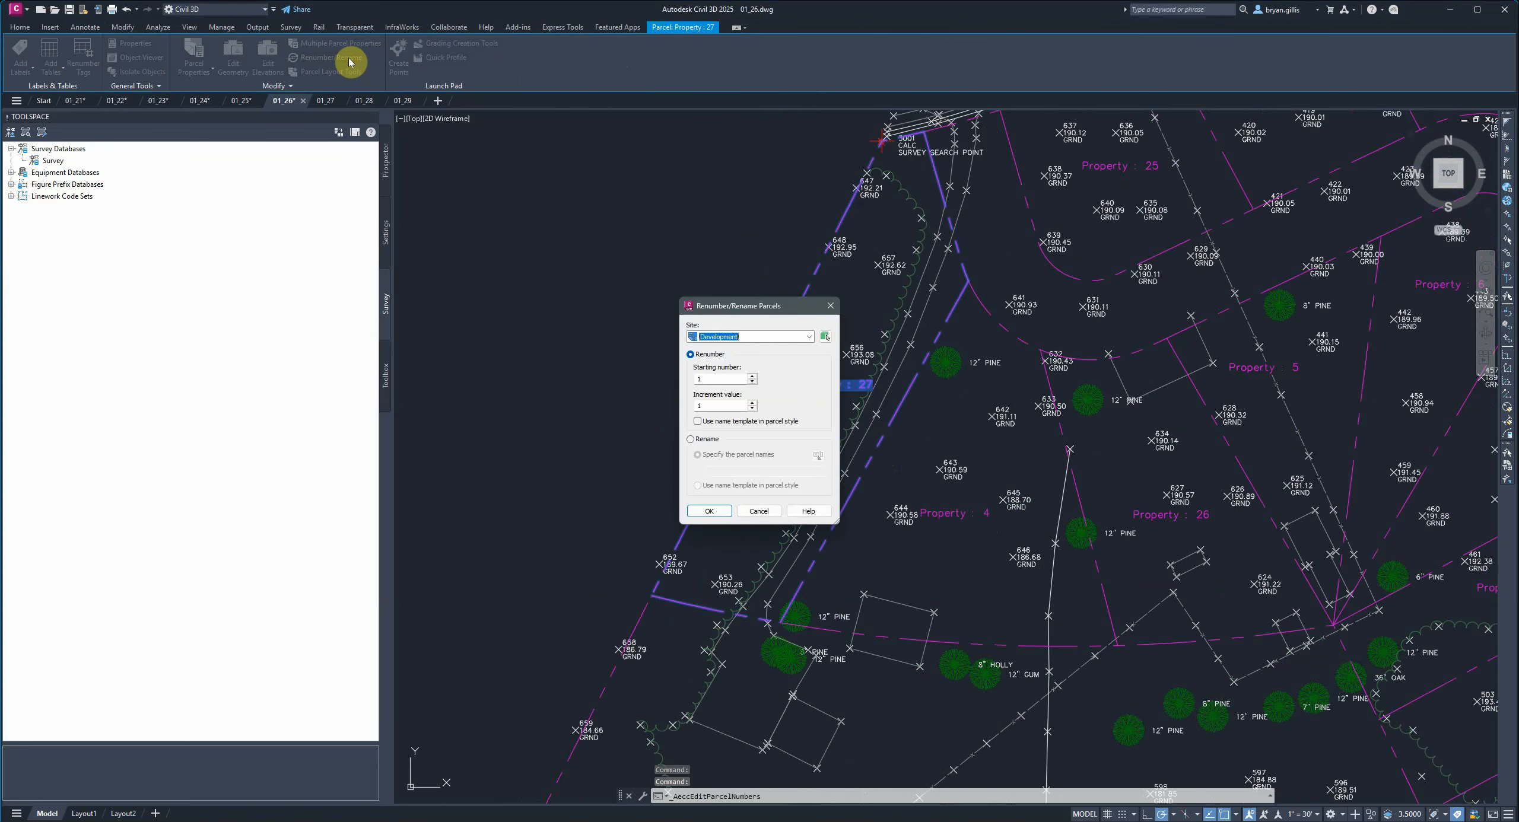
drag(734, 307, 715, 241)
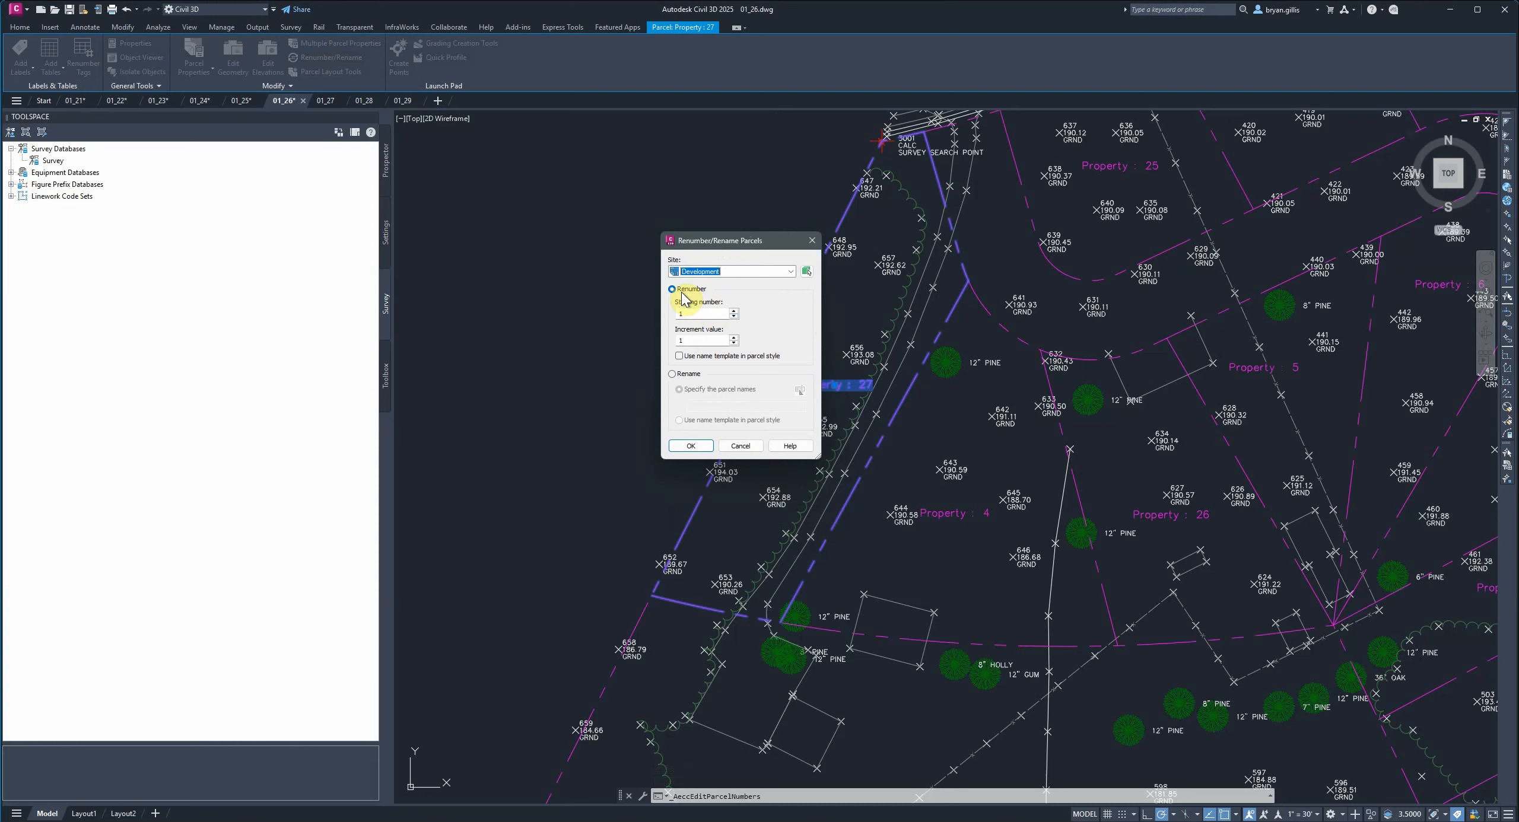
click(692, 446)
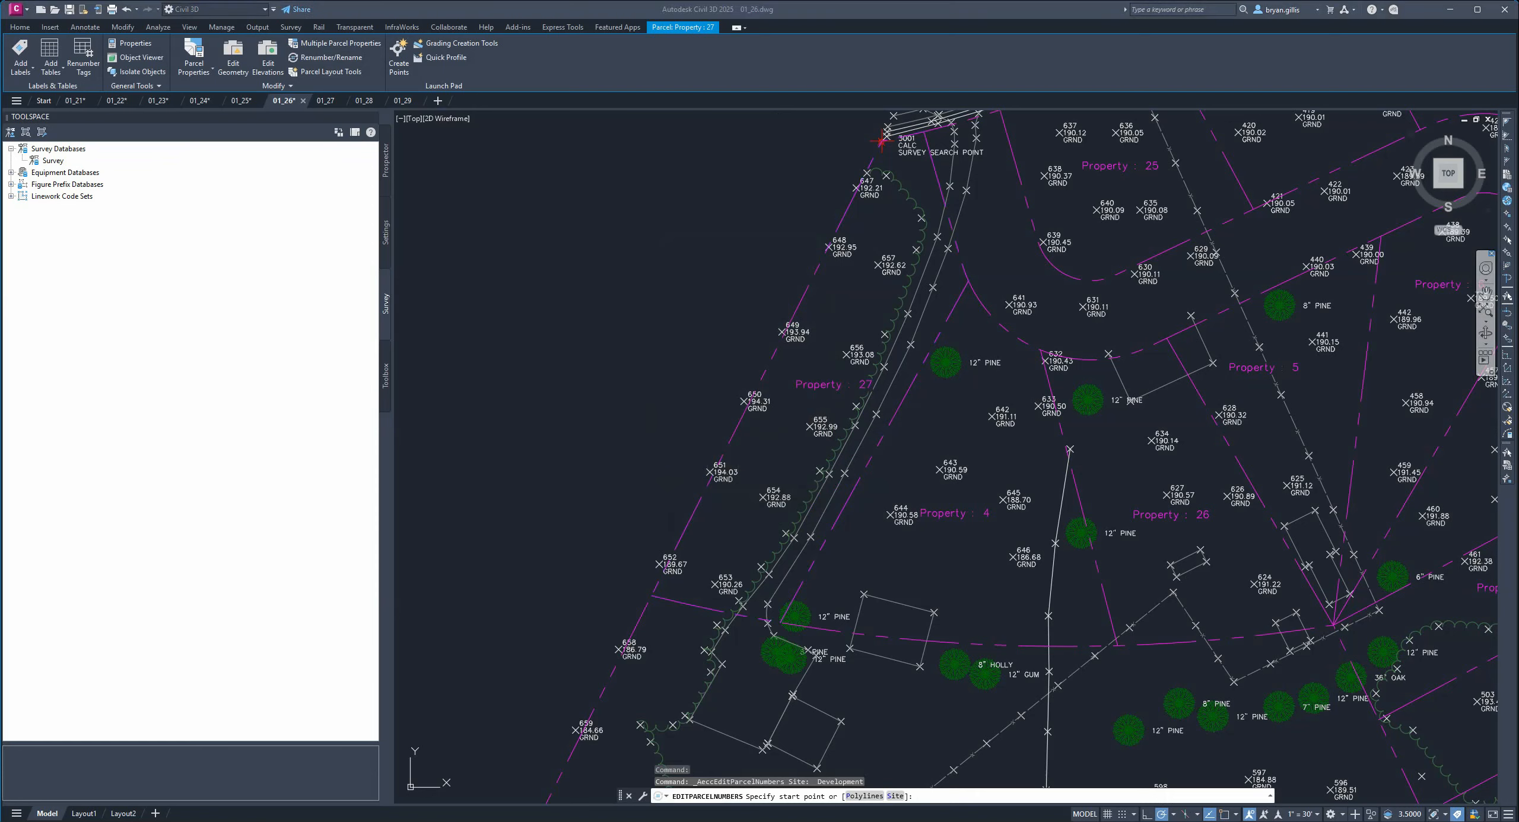
click(833, 359)
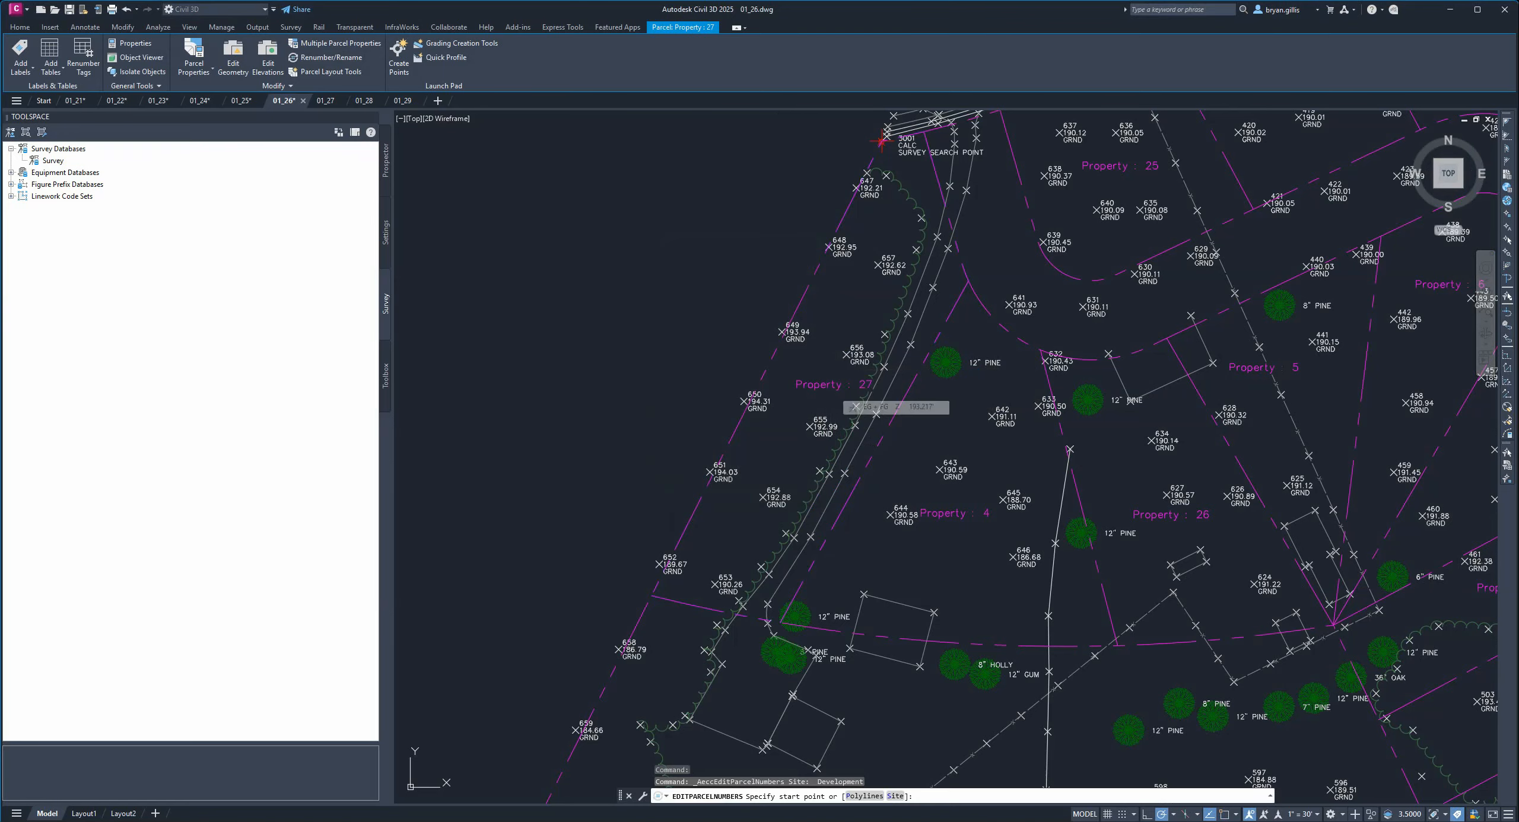
click(855, 385)
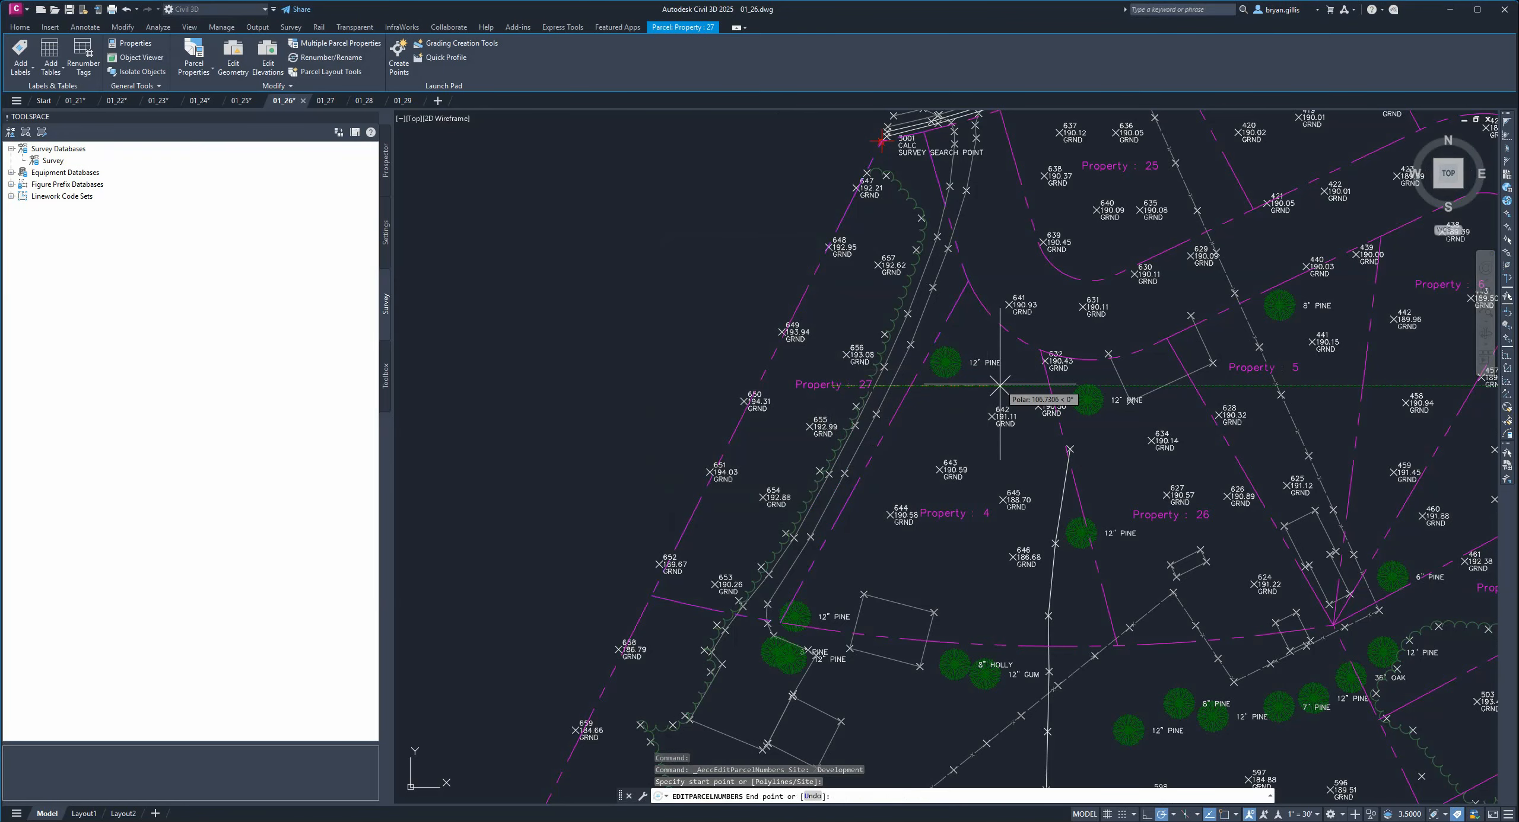
Try tracing the renumbering path across parcels to the east, then undo all the picked end points.
mouse_move(1089, 279)
middle_down()
mouse_move(1028, 434)
mouse_move(909, 420)
mouse_move(841, 364)
middle_up()
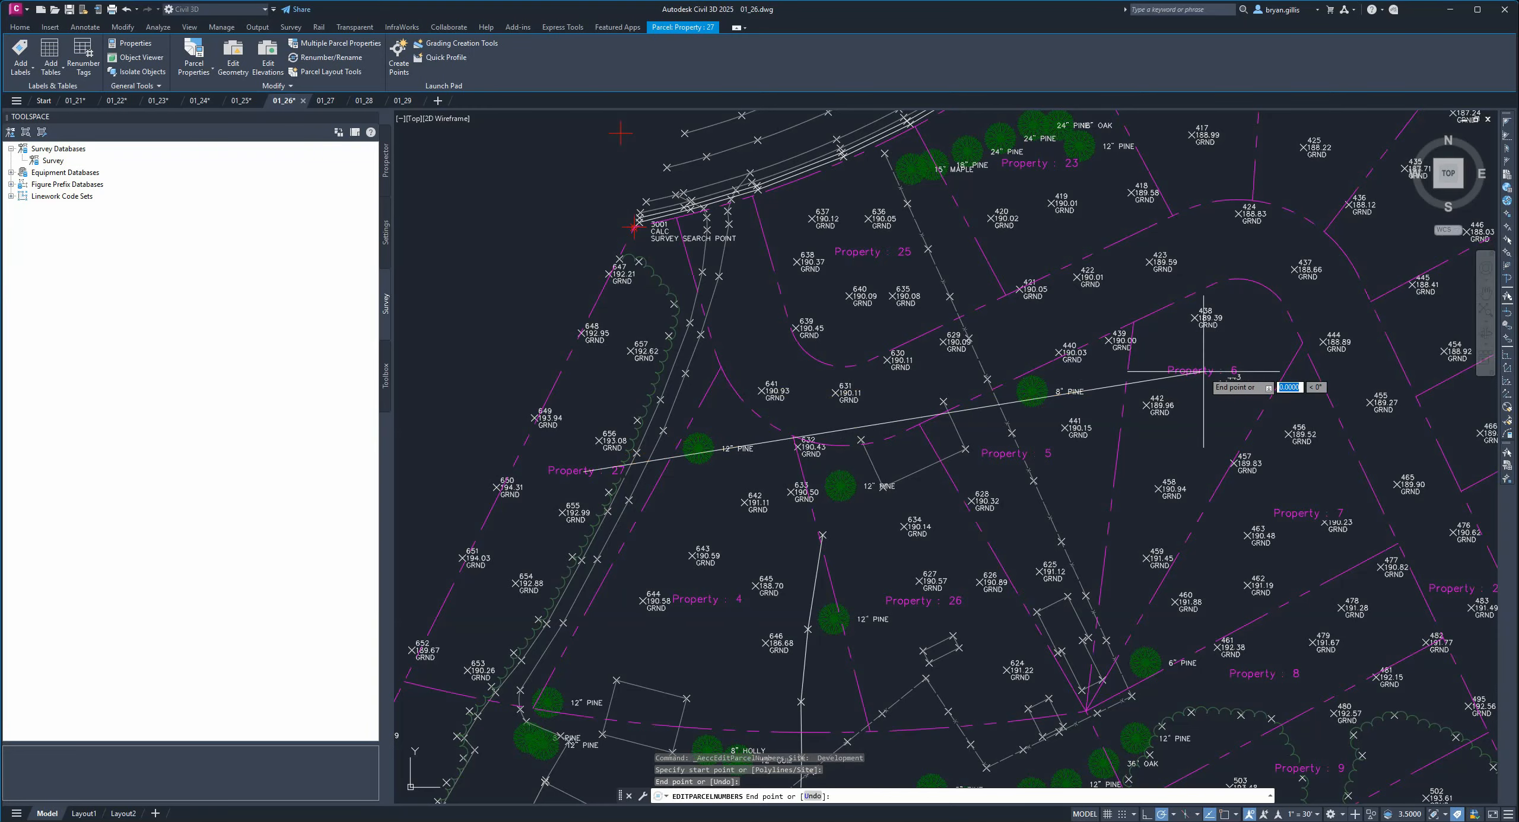
mouse_move(1344, 611)
middle_down()
mouse_move(1069, 298)
mouse_move(990, 182)
middle_up()
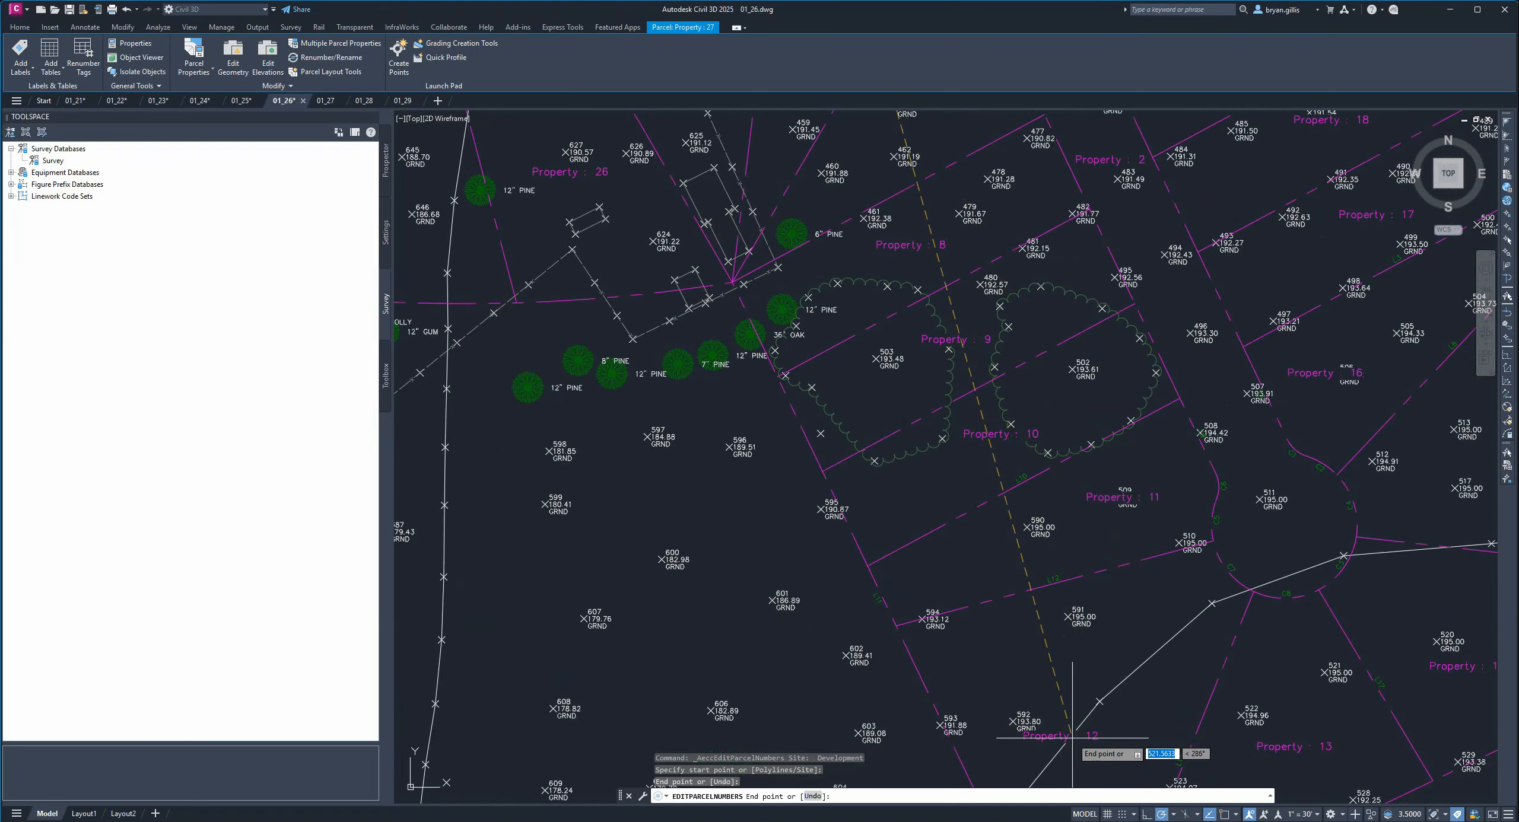
middle_drag(1228, 694, 814, 522)
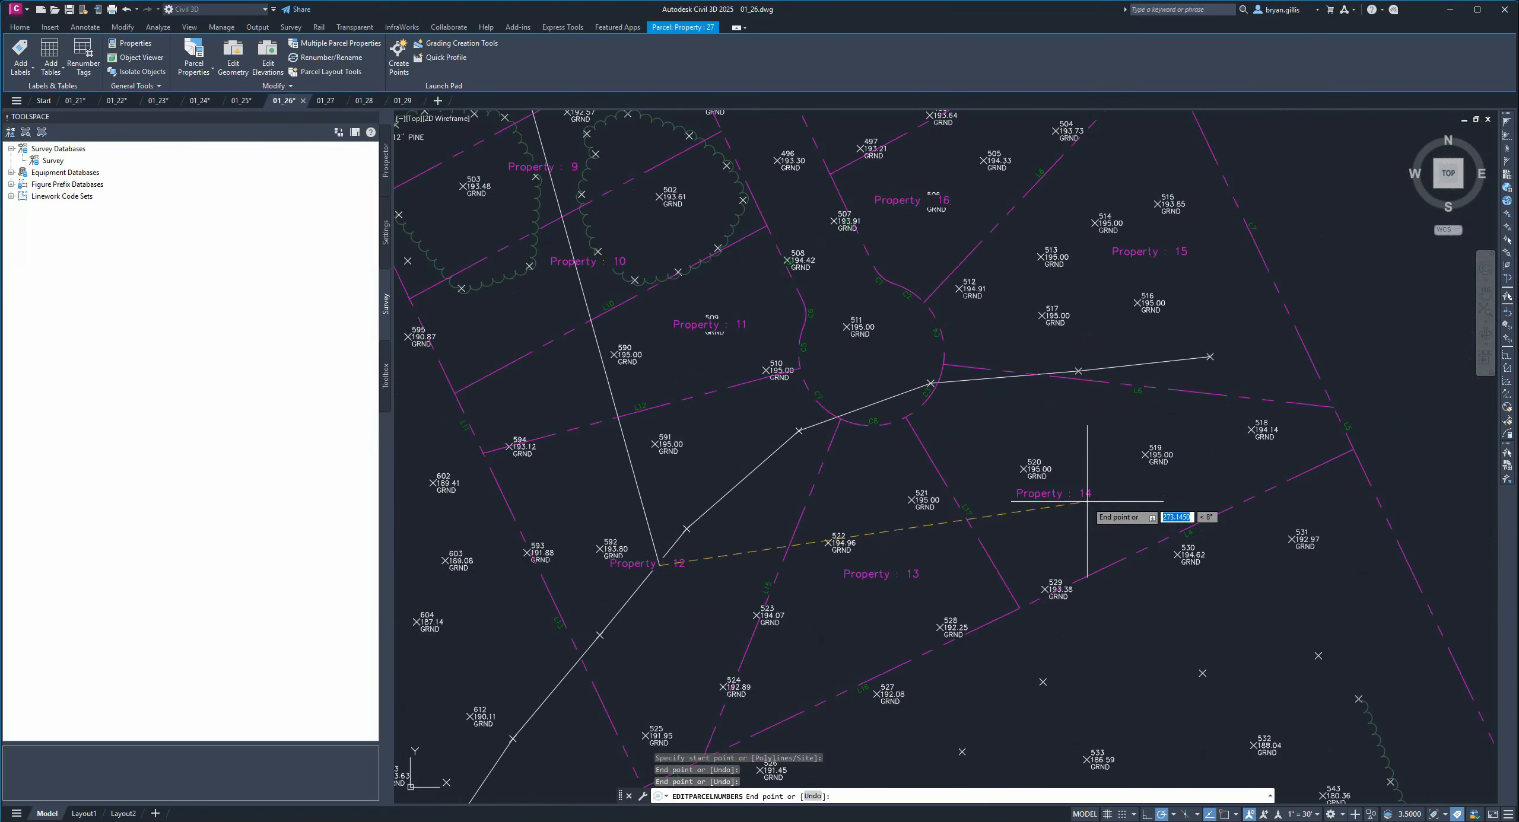
click(1061, 498)
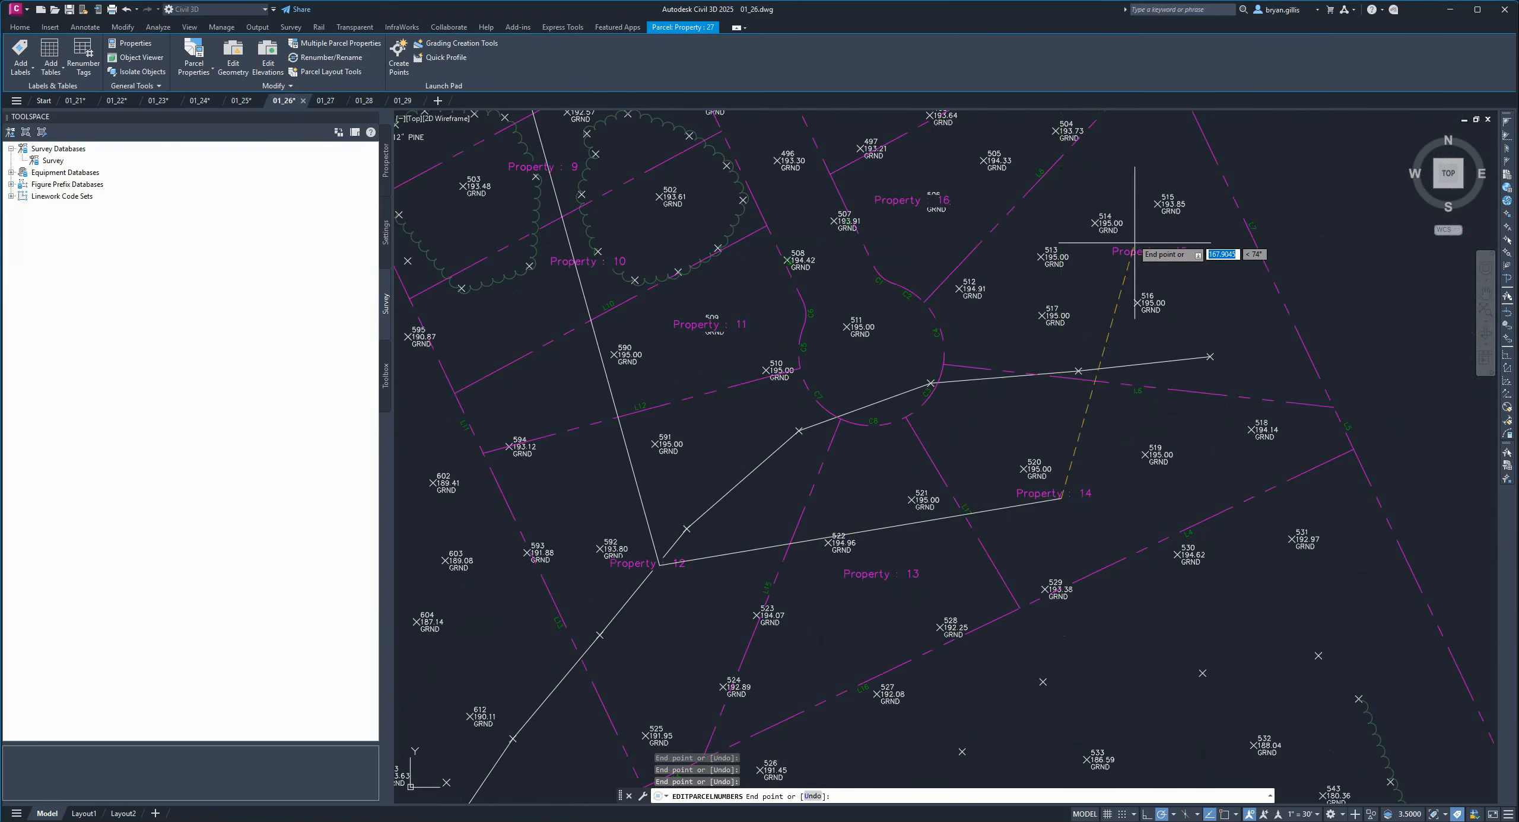
mouse_move(1127, 243)
middle_down()
mouse_move(1183, 445)
mouse_move(1282, 617)
middle_up()
mouse_move(1221, 492)
middle_down()
mouse_move(1222, 593)
mouse_move(1389, 783)
middle_up()
mouse_move(1068, 368)
middle_down()
mouse_move(1187, 417)
mouse_move(1296, 535)
middle_up()
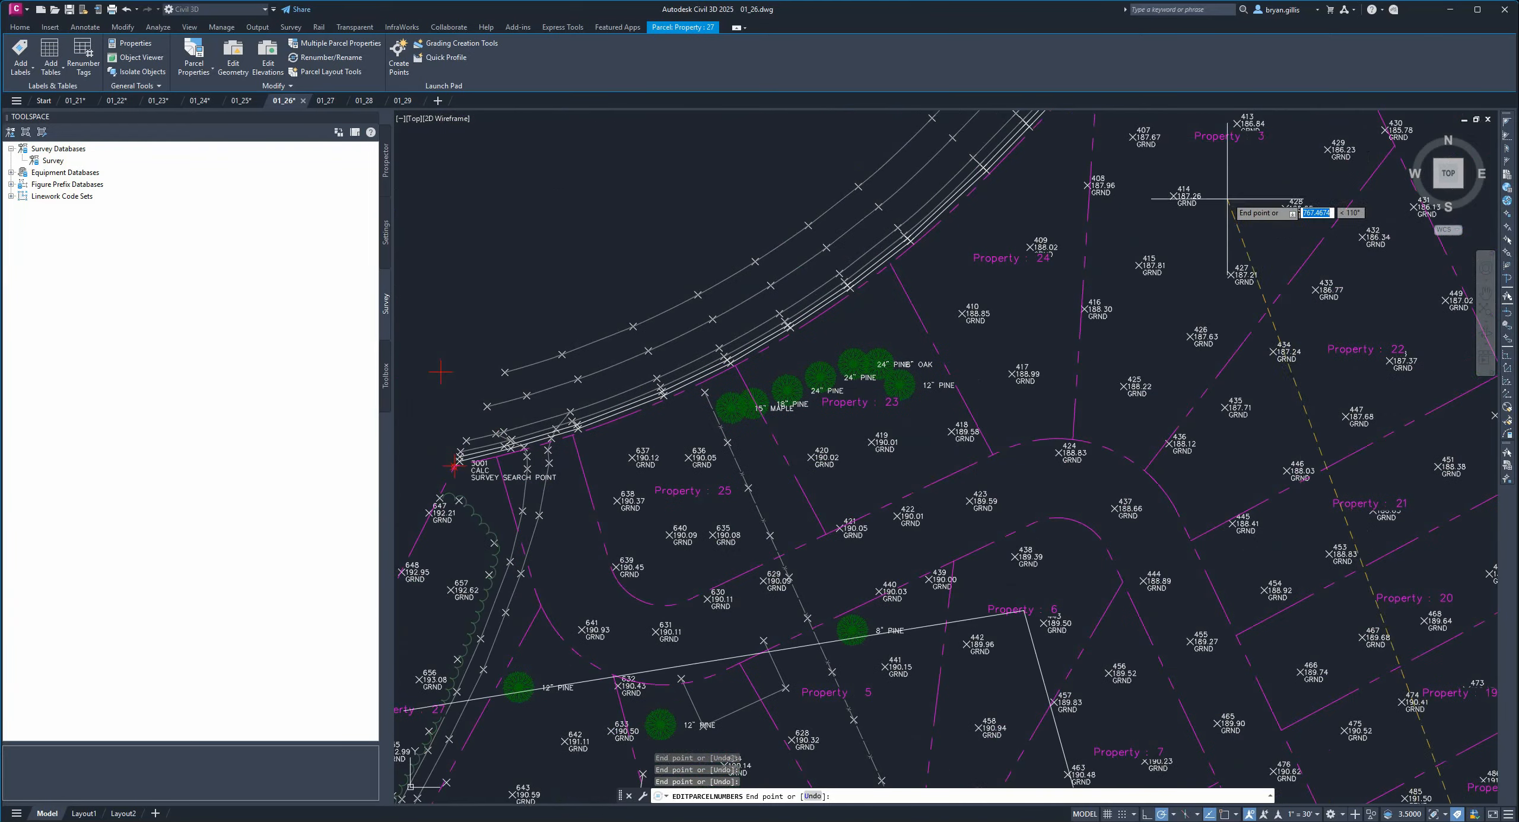
scroll(1257, 135, down, 1)
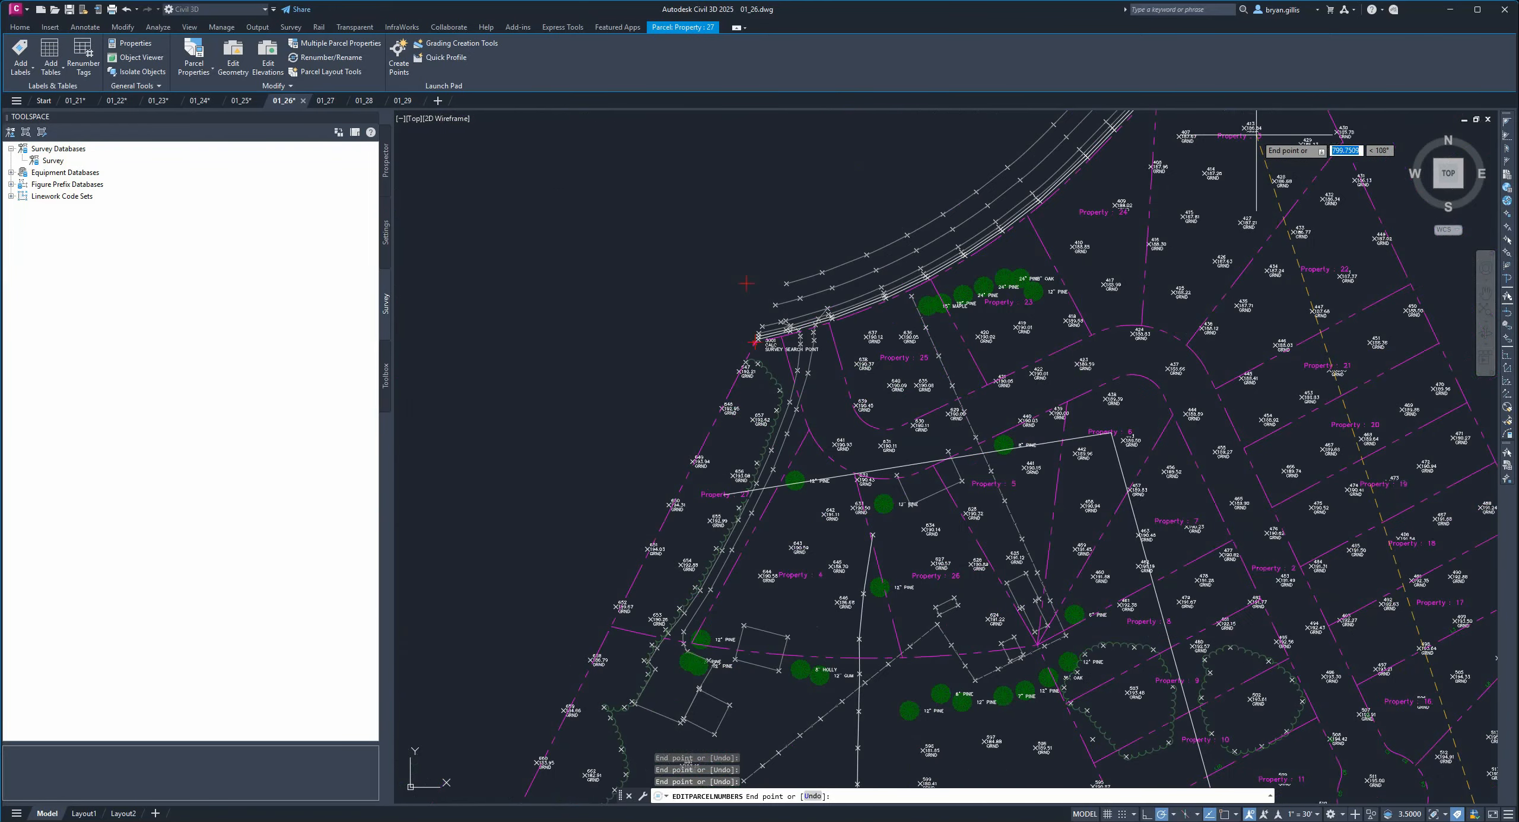
click(1254, 136)
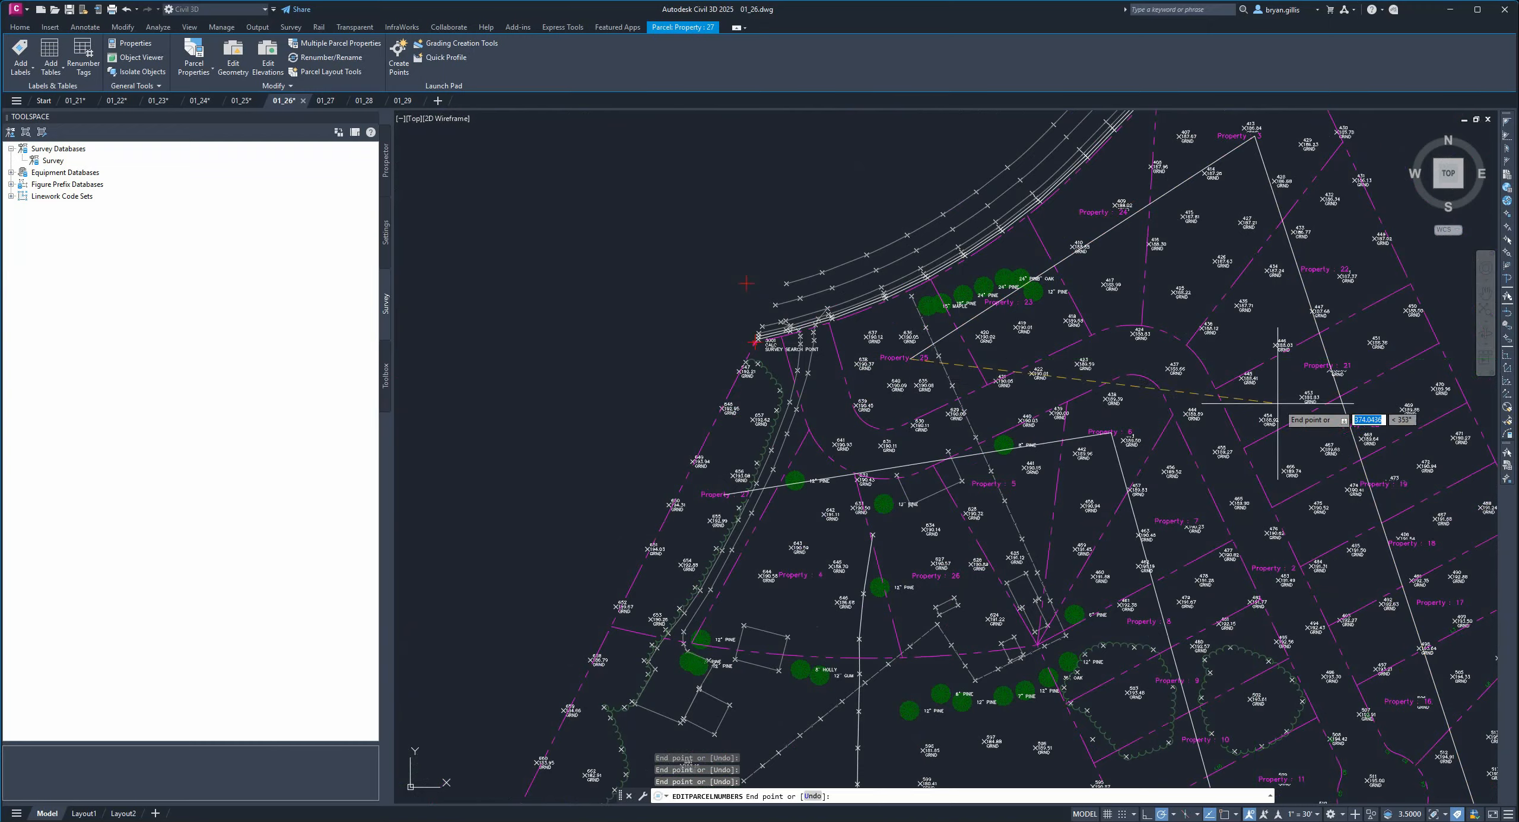
mouse_move(1285, 416)
middle_down()
mouse_move(1045, 176)
mouse_move(1217, 246)
mouse_move(941, 139)
middle_up()
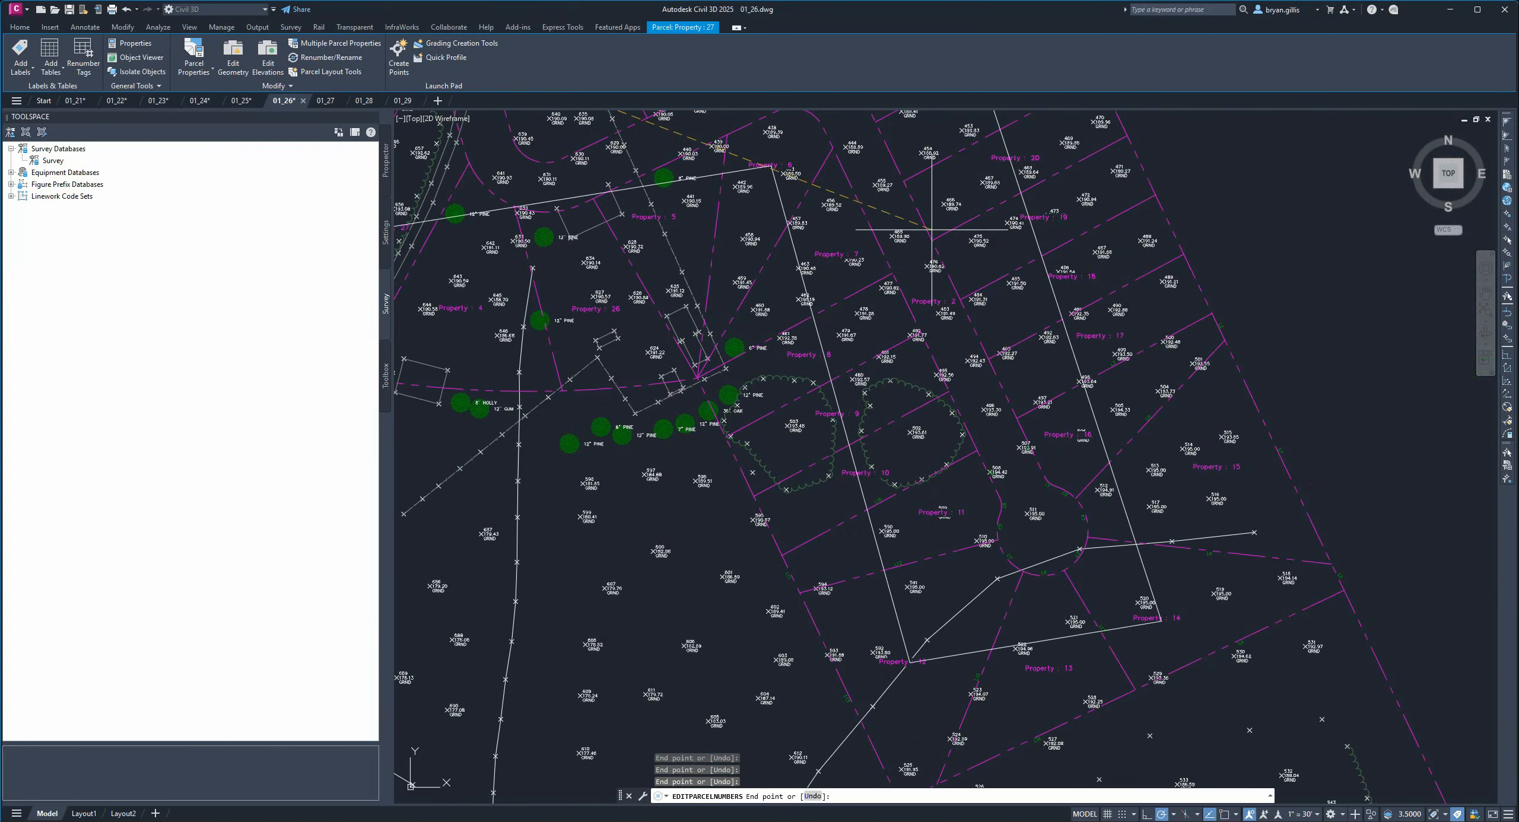
middle_drag(930, 229, 1250, 361)
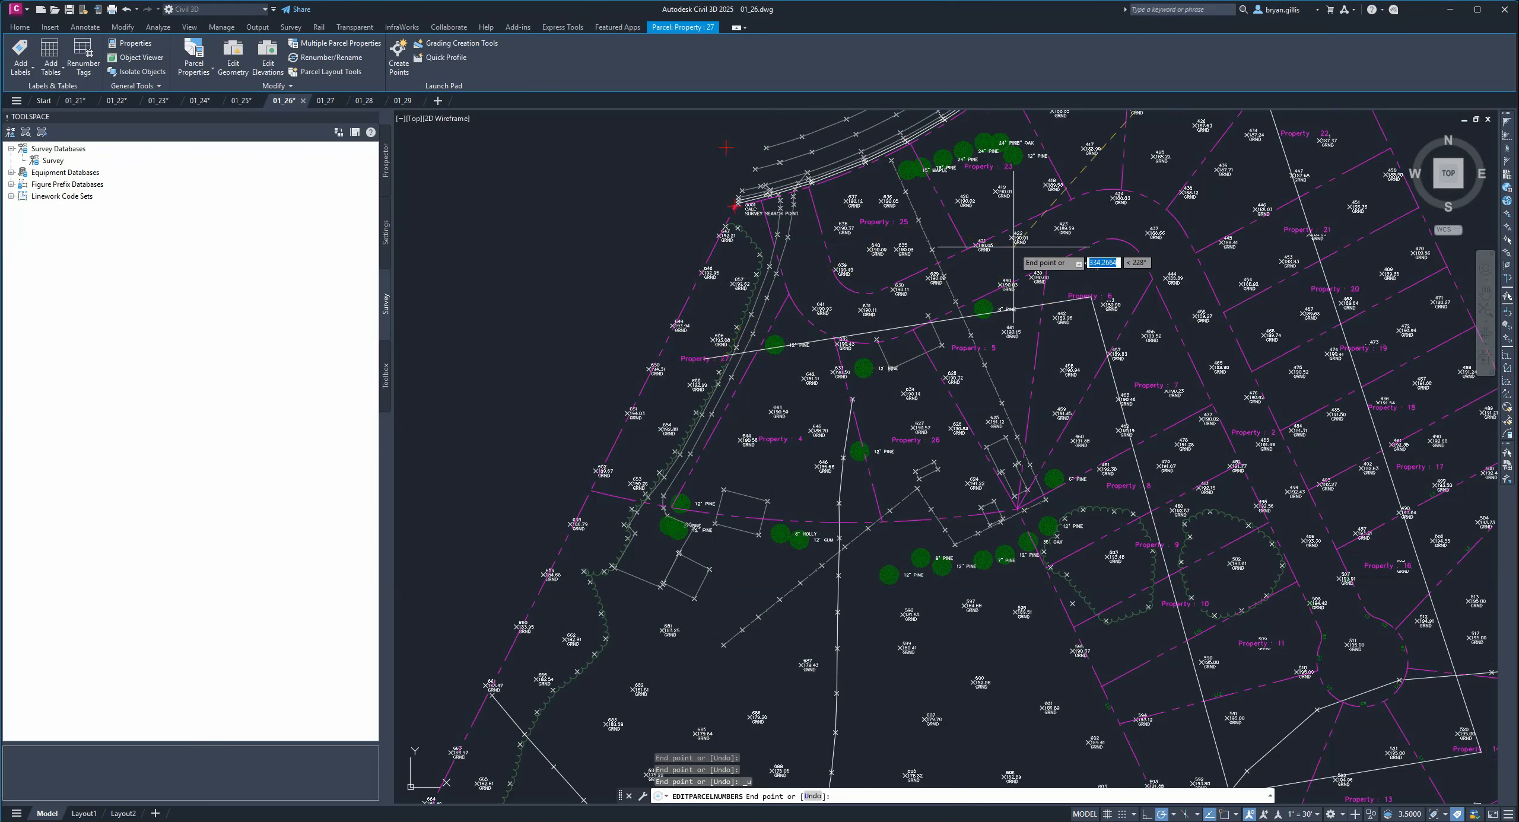
key(ctrl+z)
key(ctrl+z)
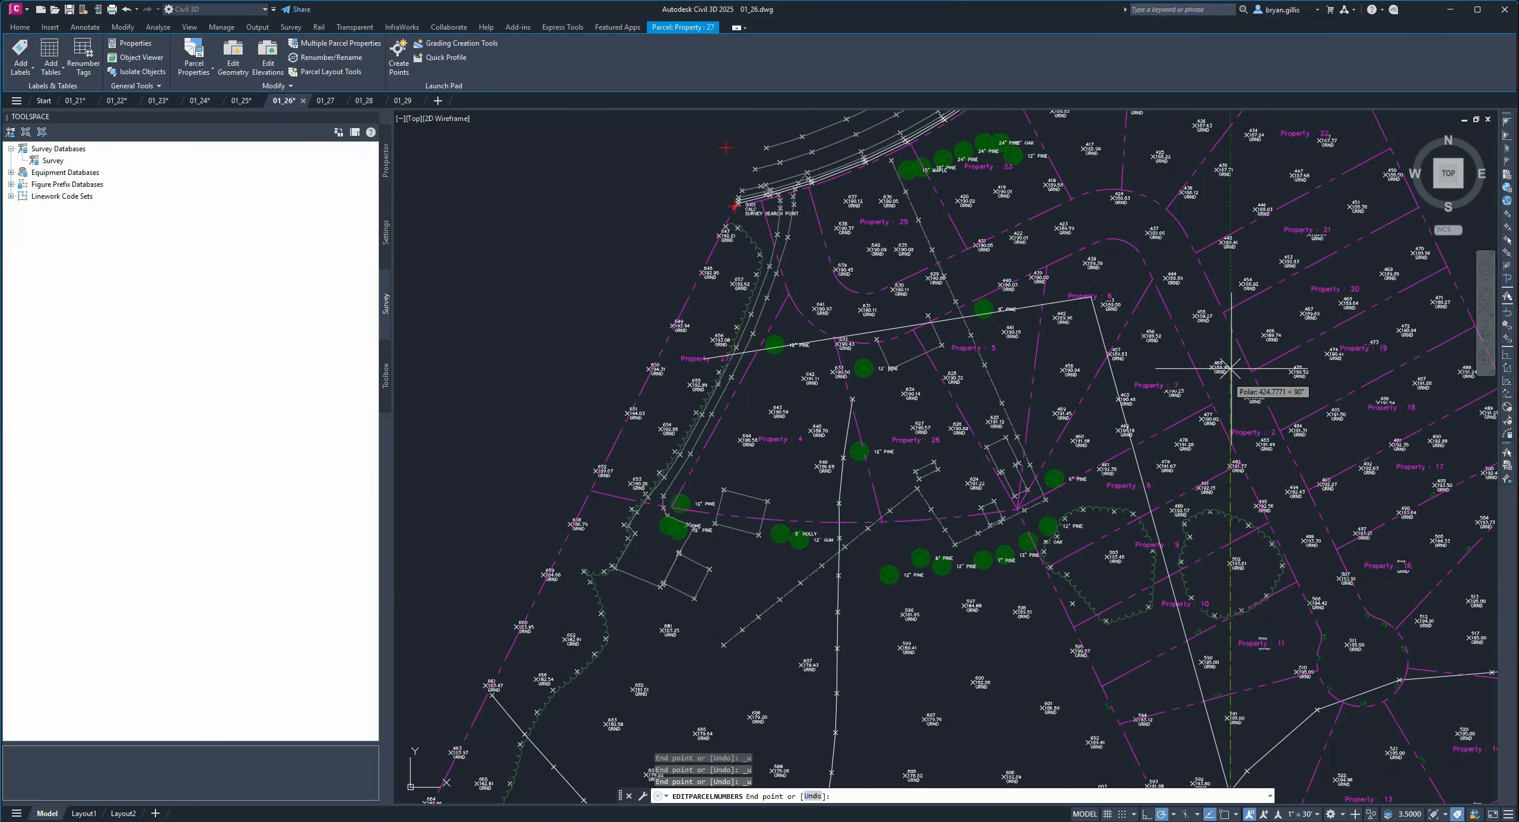
key(ctrl+z)
key(ctrl+z)
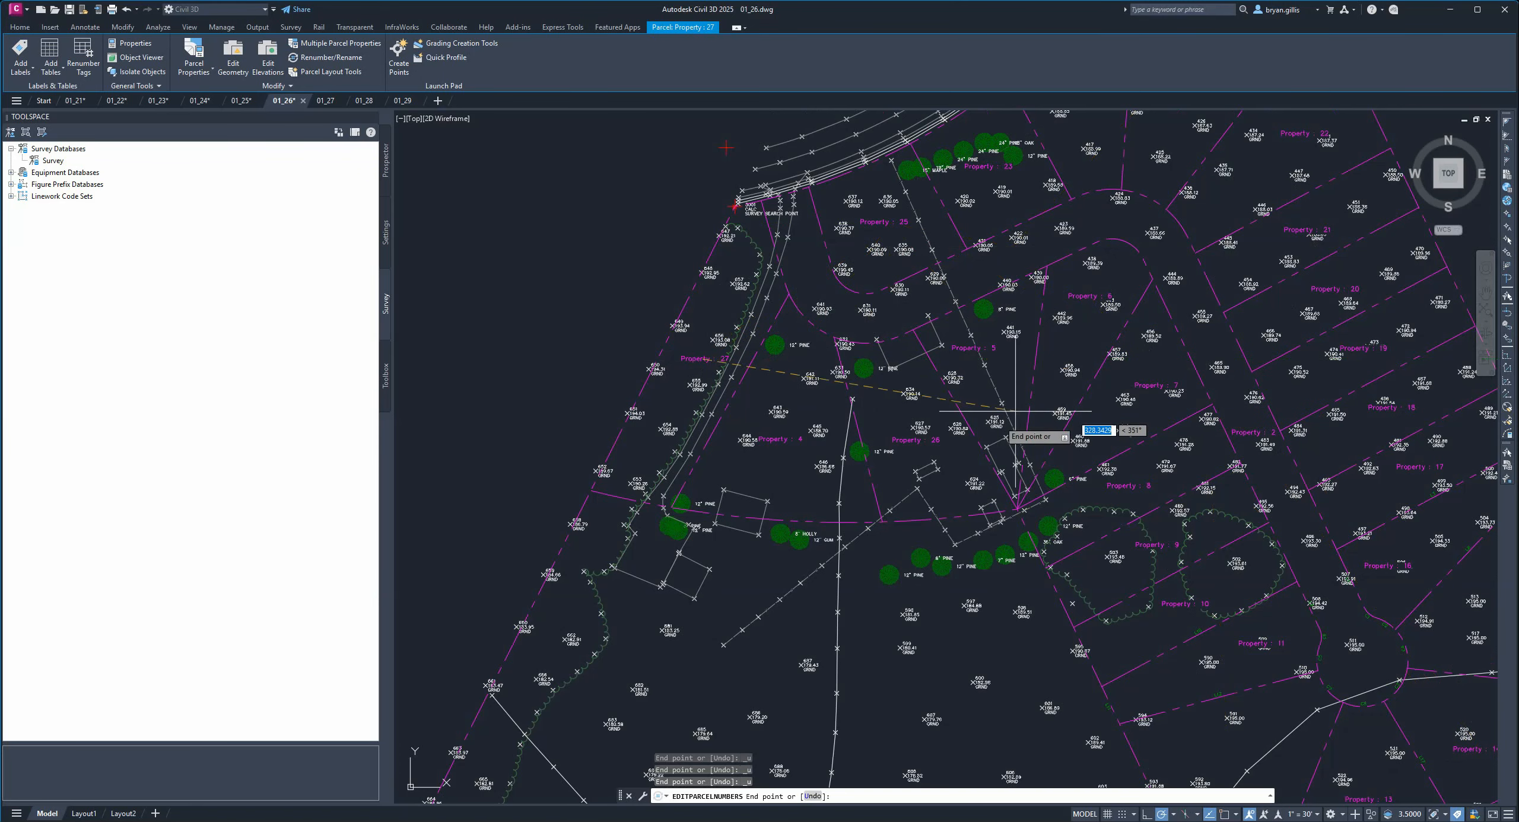
Trace the renumbering path through the subdivision's parcels in order and finish the renumbering.
click(1072, 359)
middle_drag(1260, 746, 1124, 553)
click(1175, 629)
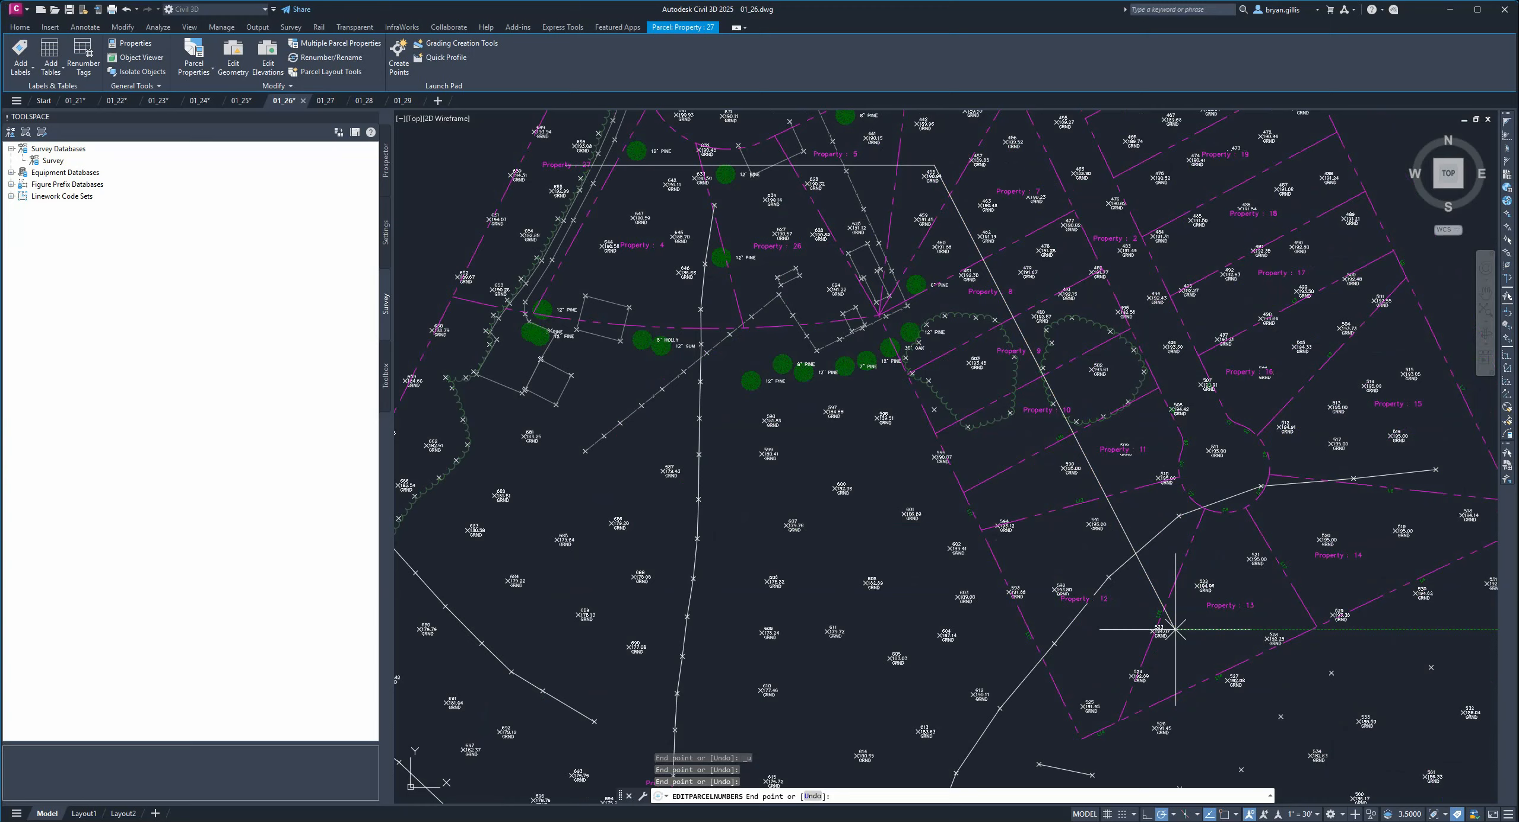
click(1441, 475)
middle_drag(1256, 278, 1365, 532)
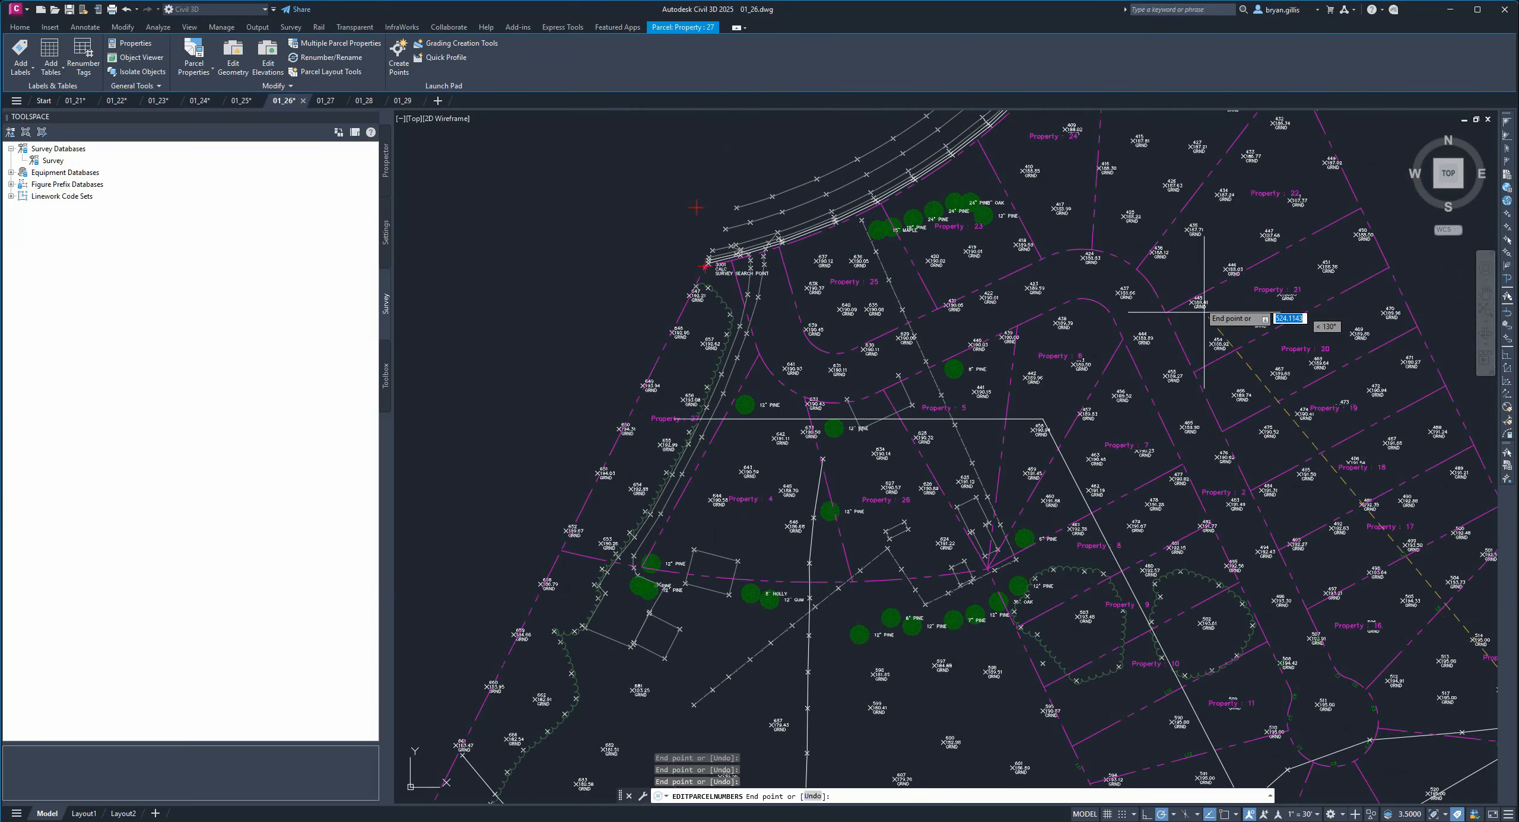
click(1232, 122)
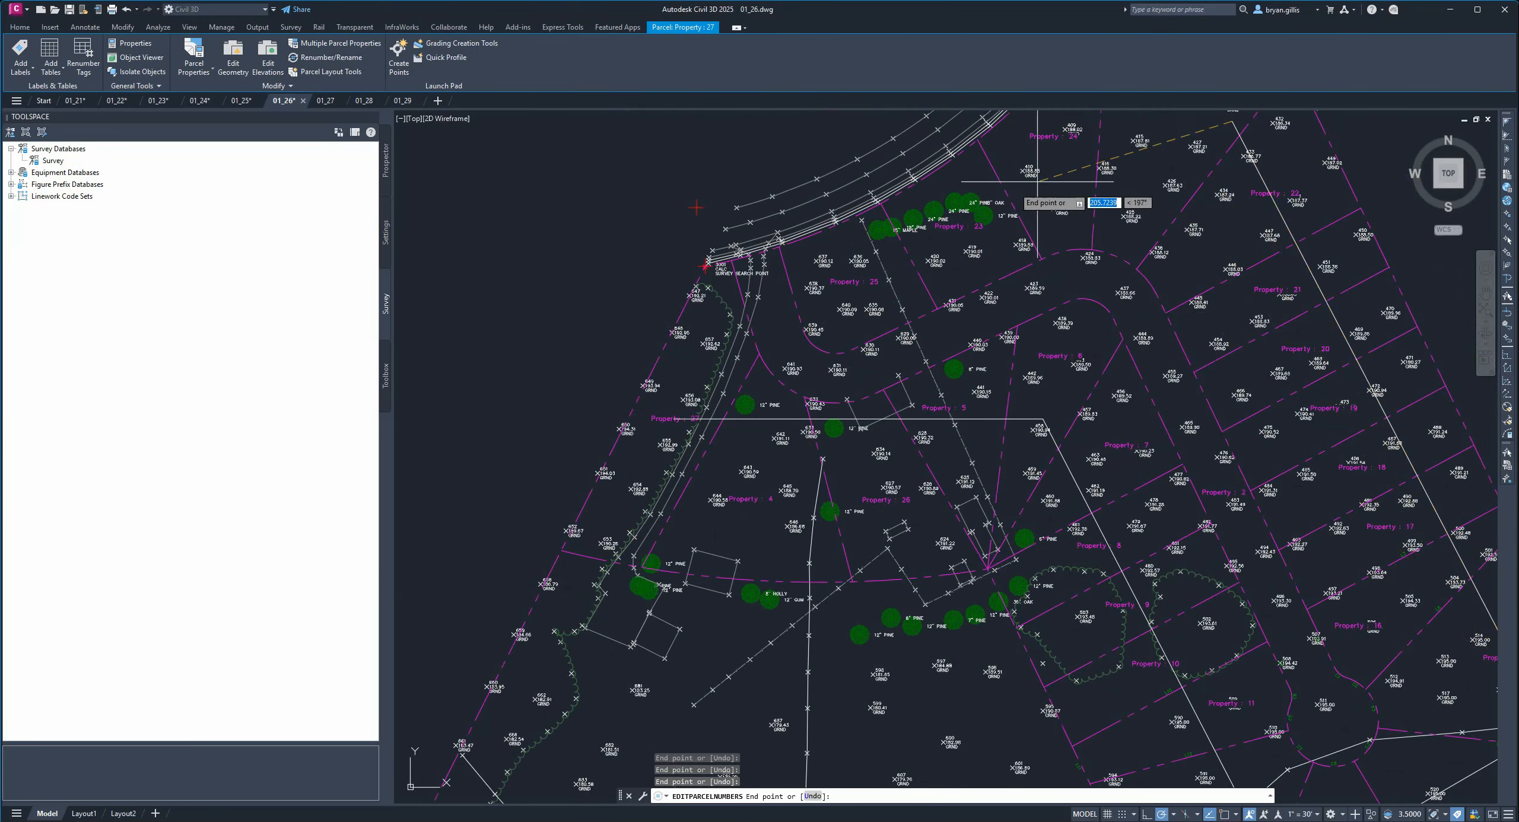
click(853, 277)
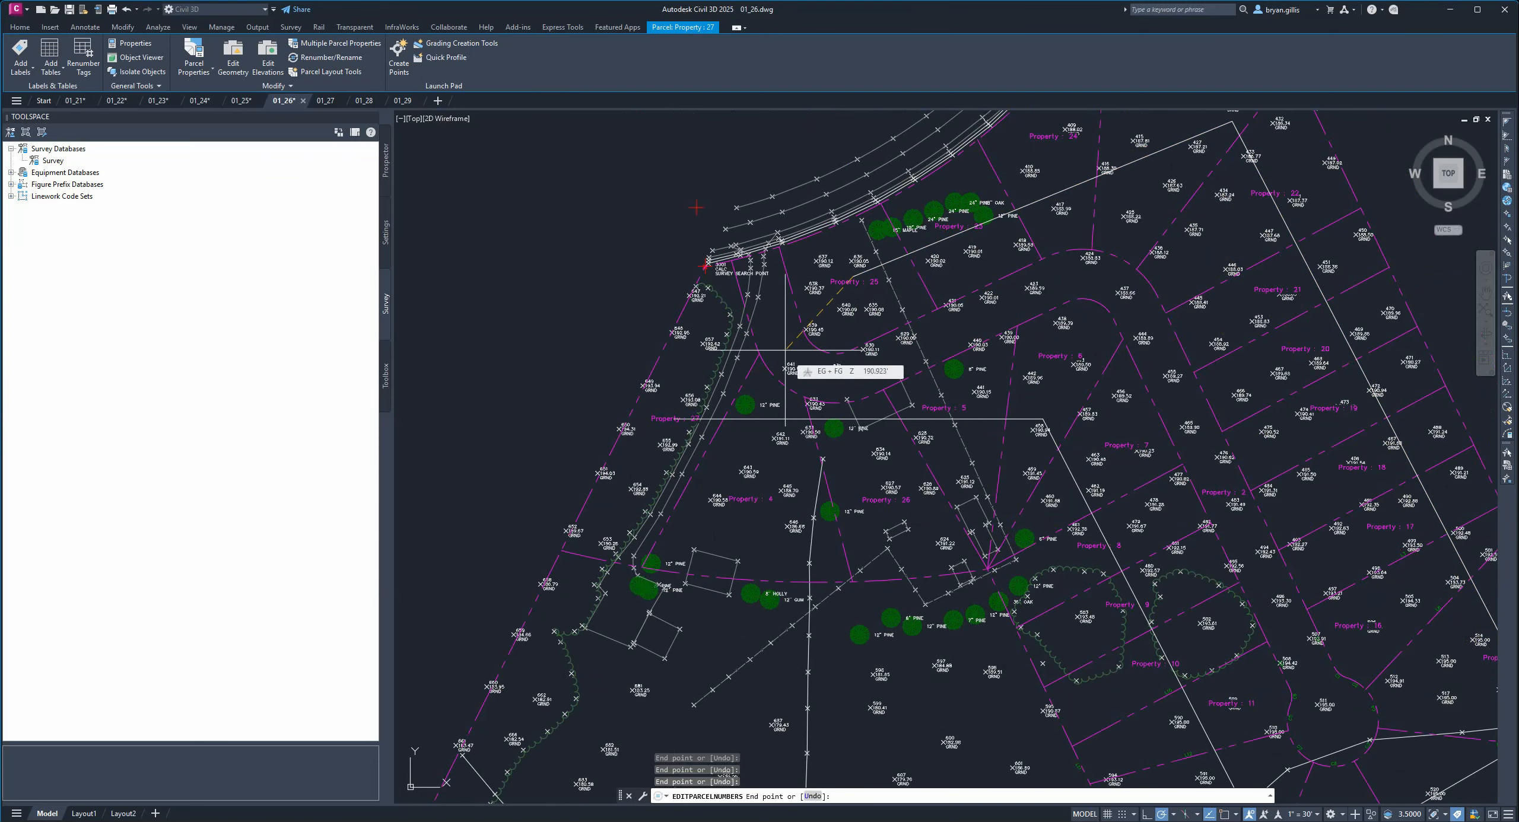
click(785, 350)
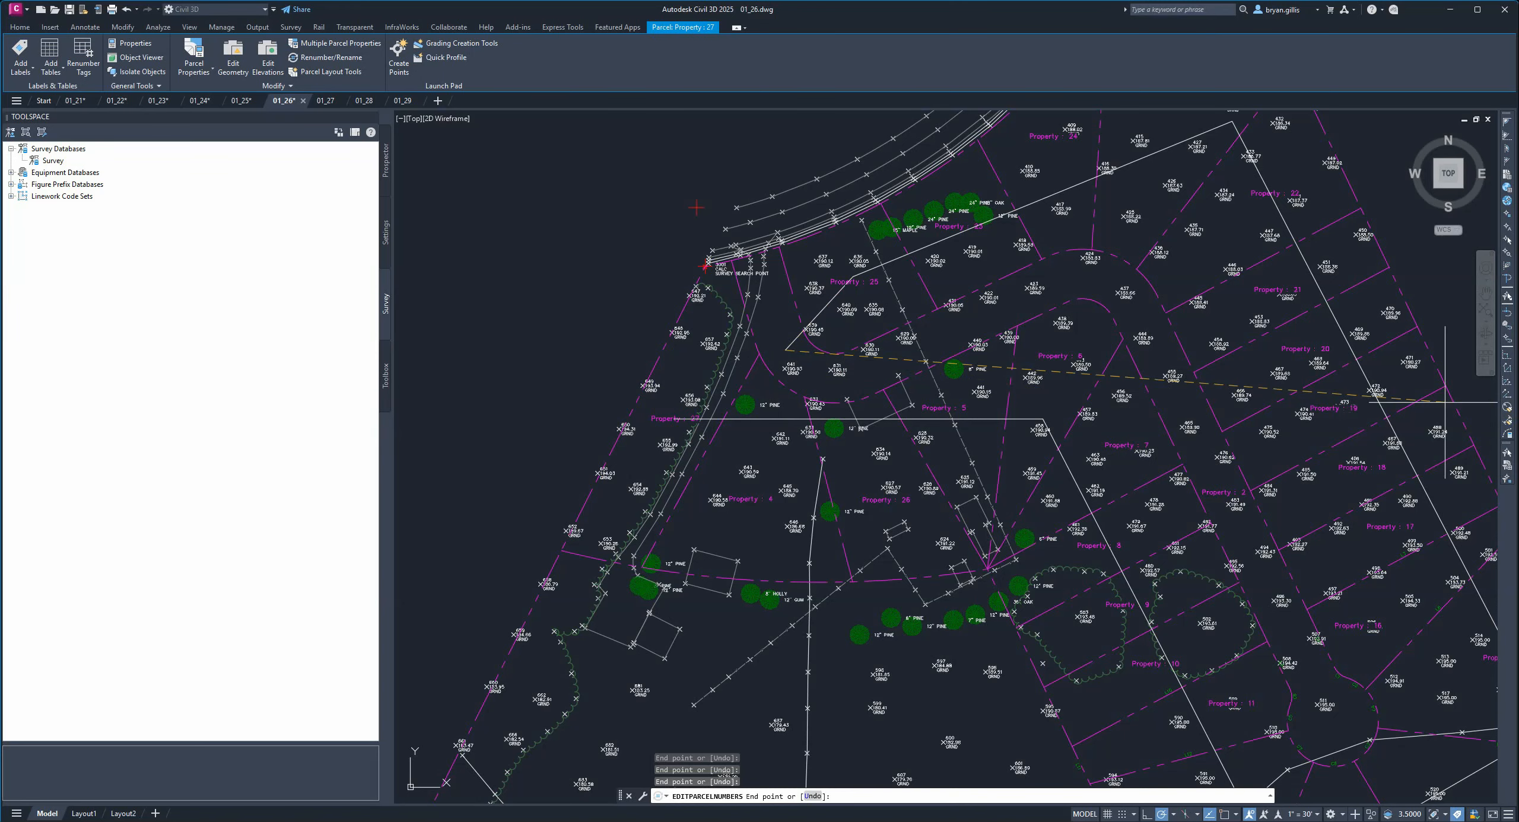
key(Return)
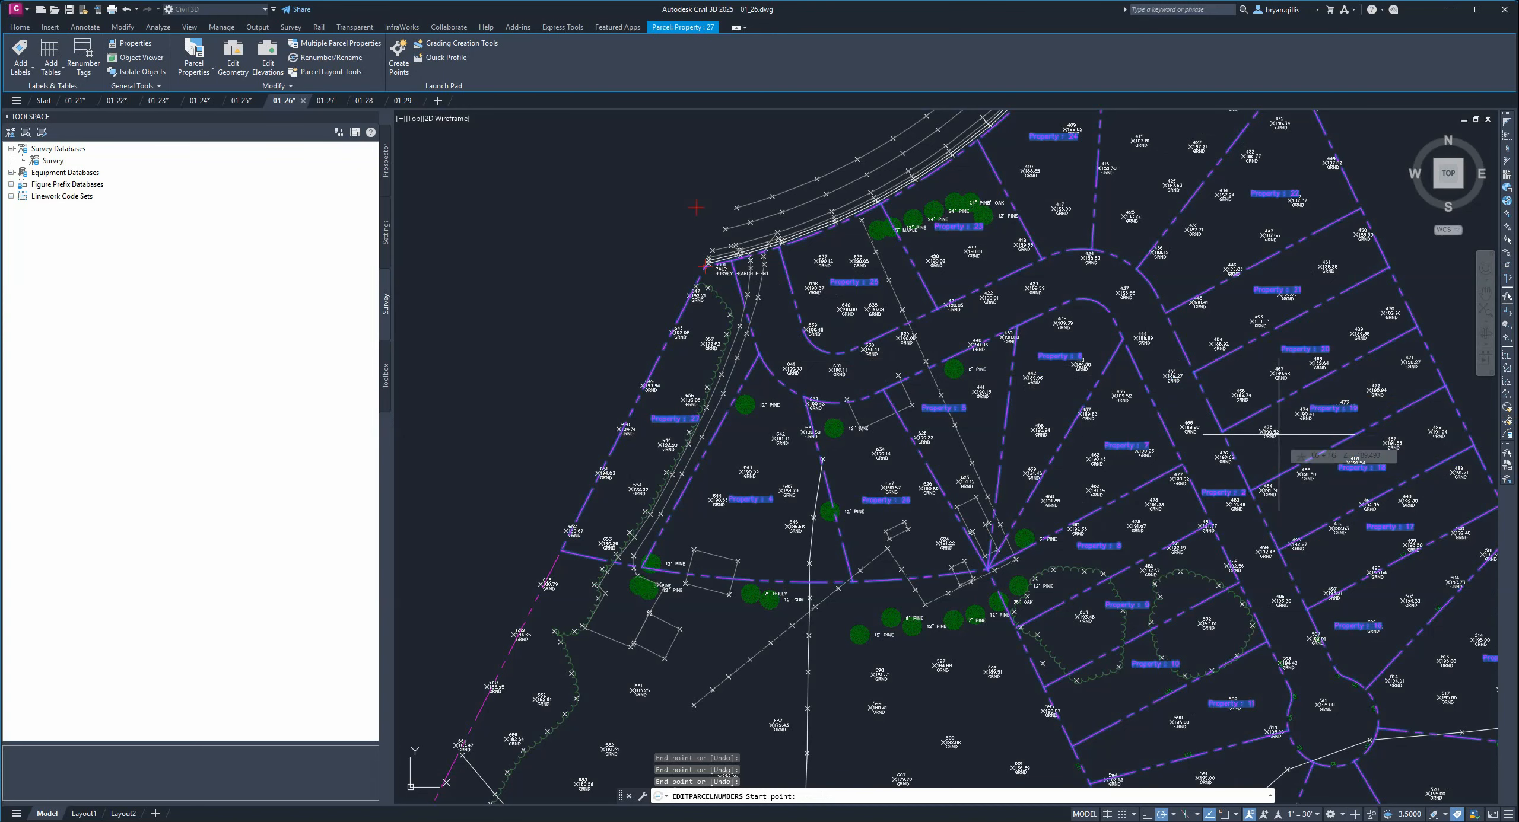
key(Return)
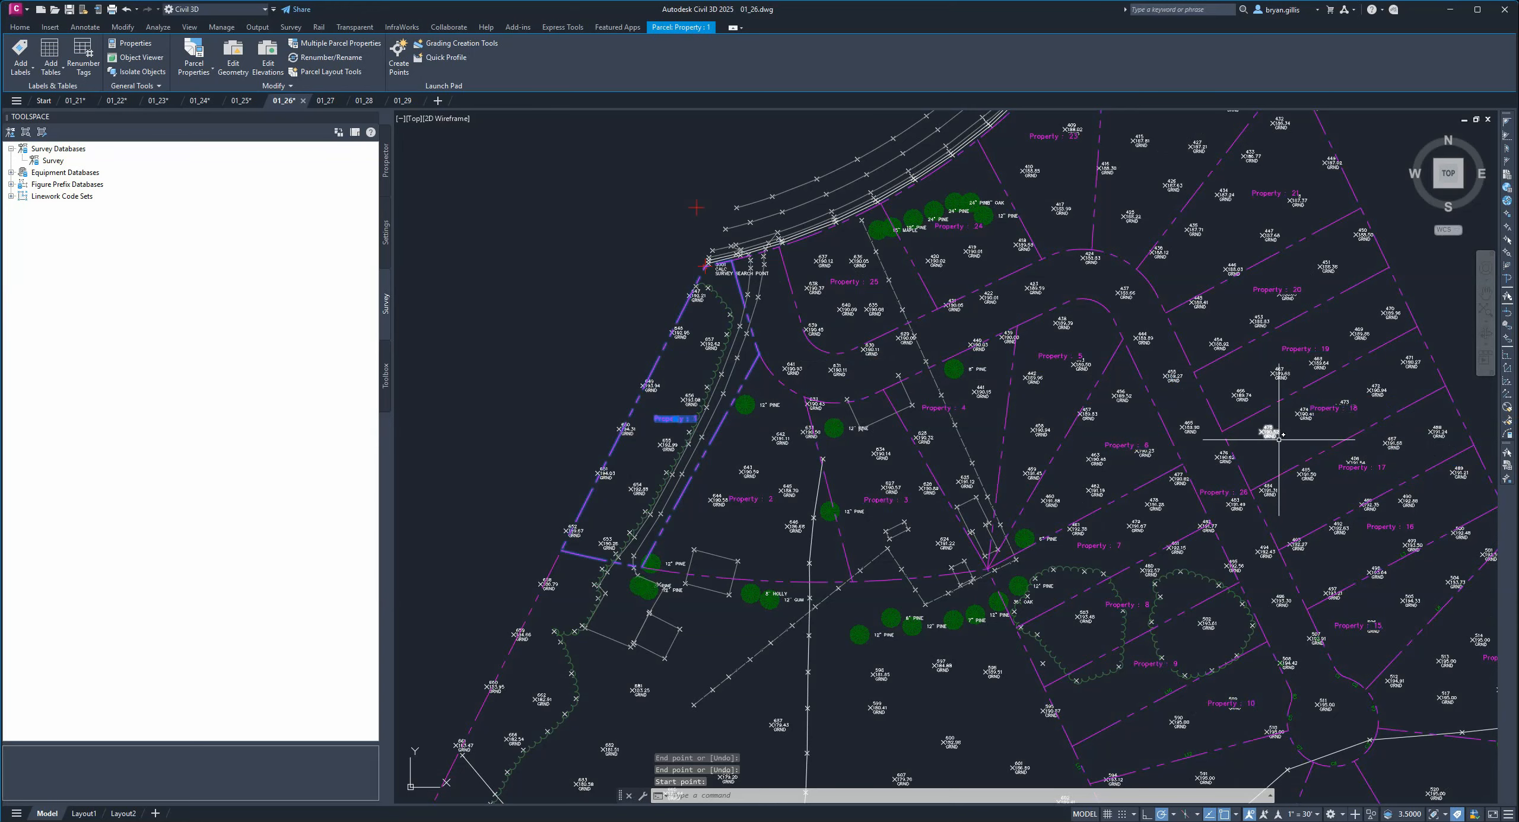
Zoom and pan around the subdivision to review the new parcel numbers.
scroll(730, 476, up, 4)
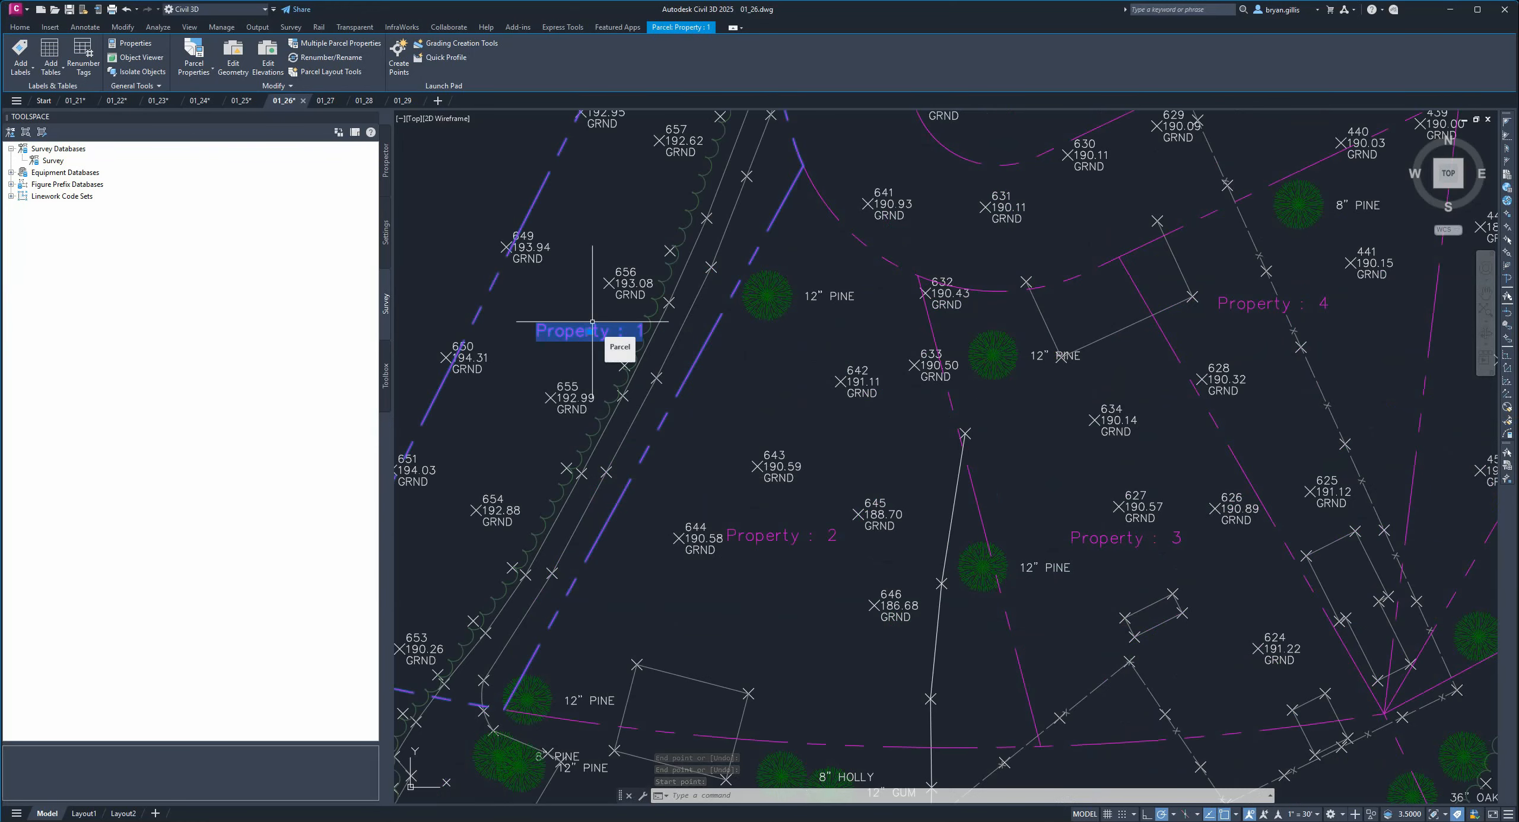
scroll(592, 322, down, 2)
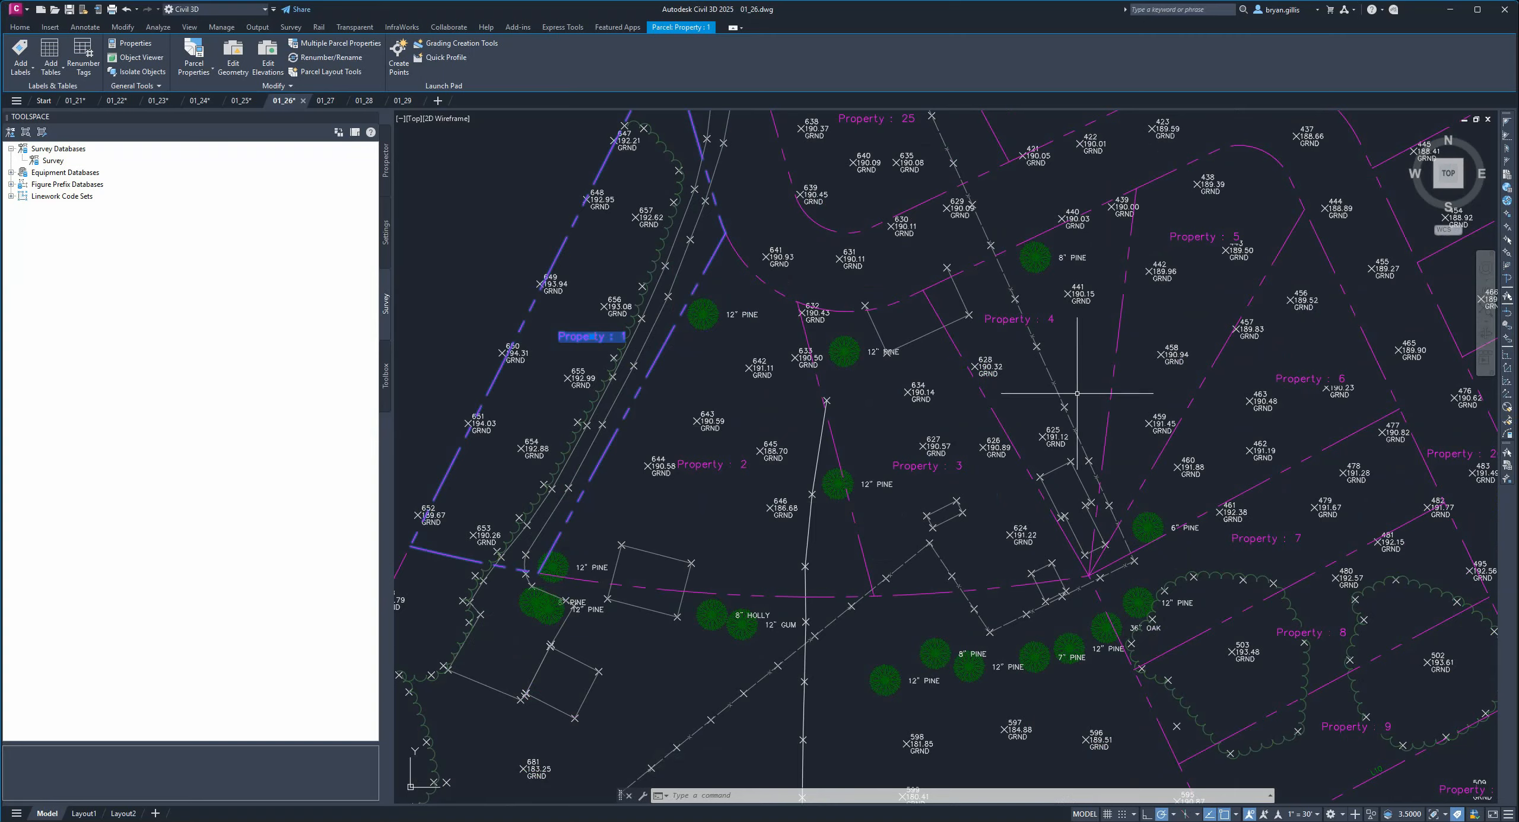
scroll(1299, 516, down, 4)
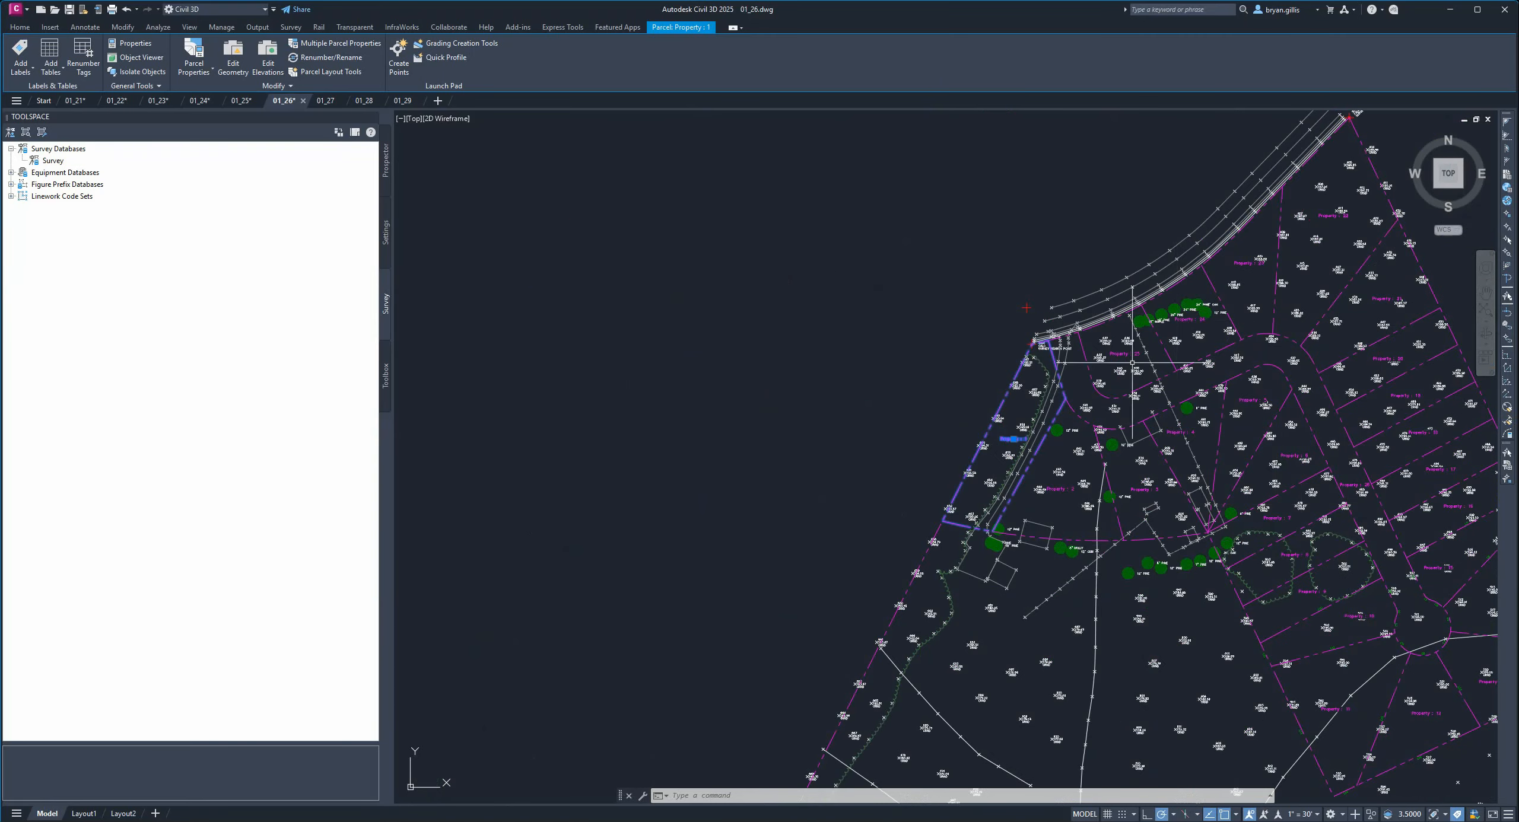
scroll(1132, 362, up, 1)
scroll(1012, 308, up, 1)
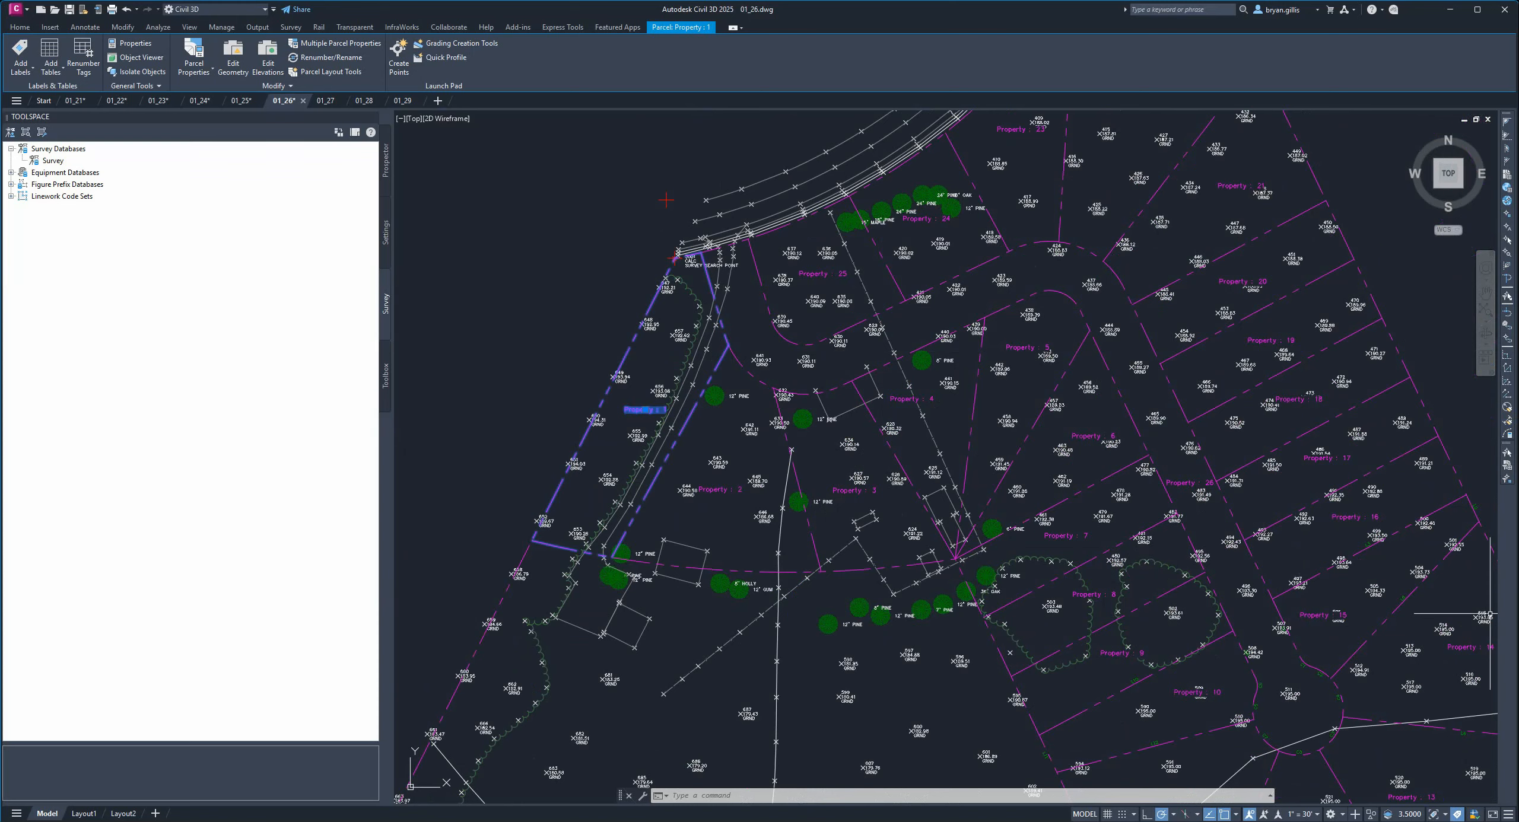
mouse_move(1138, 406)
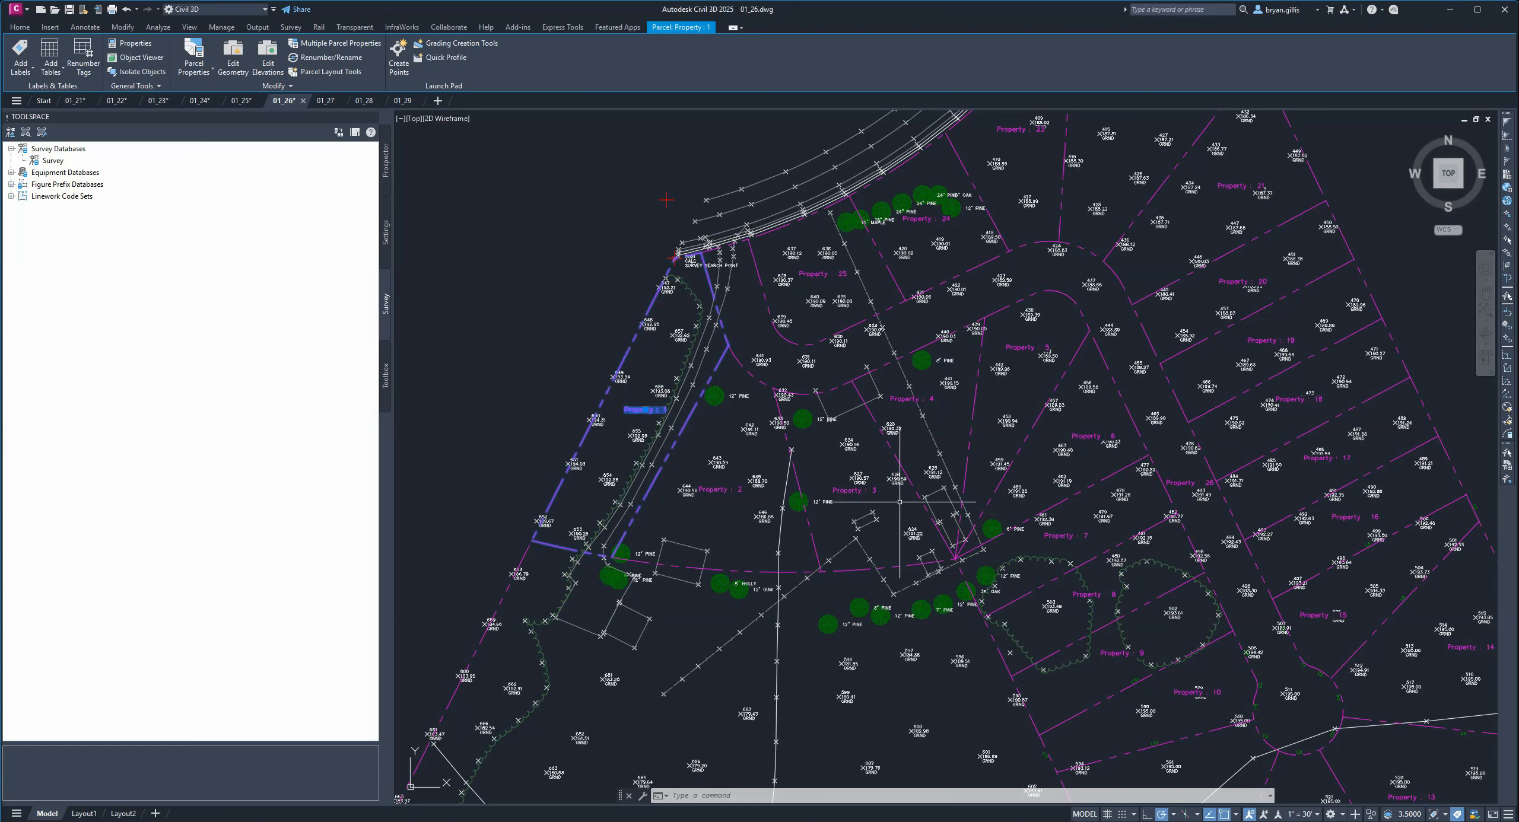
click(715, 489)
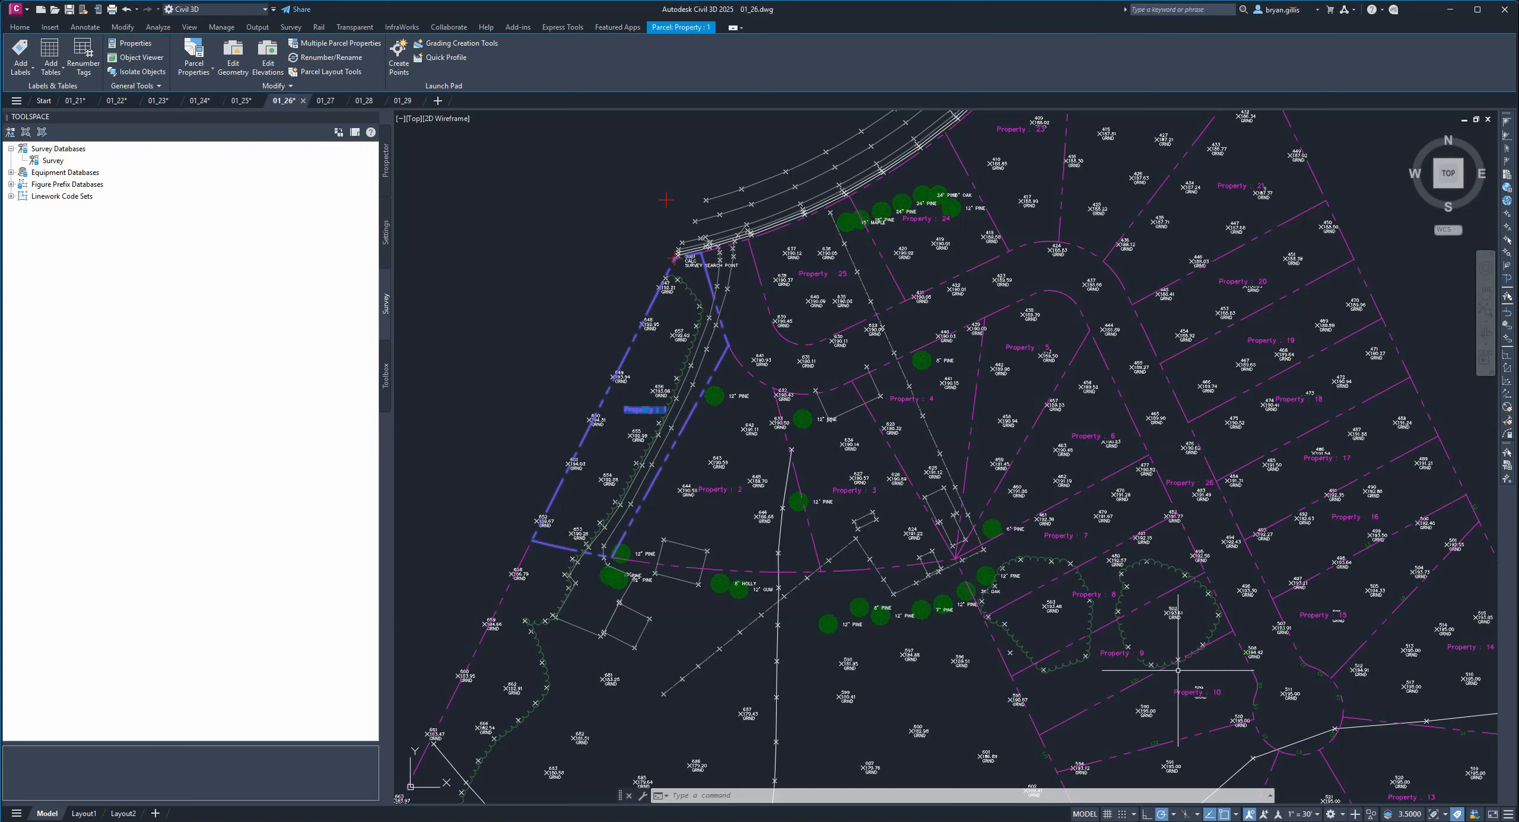
middle_drag(1178, 669, 1124, 569)
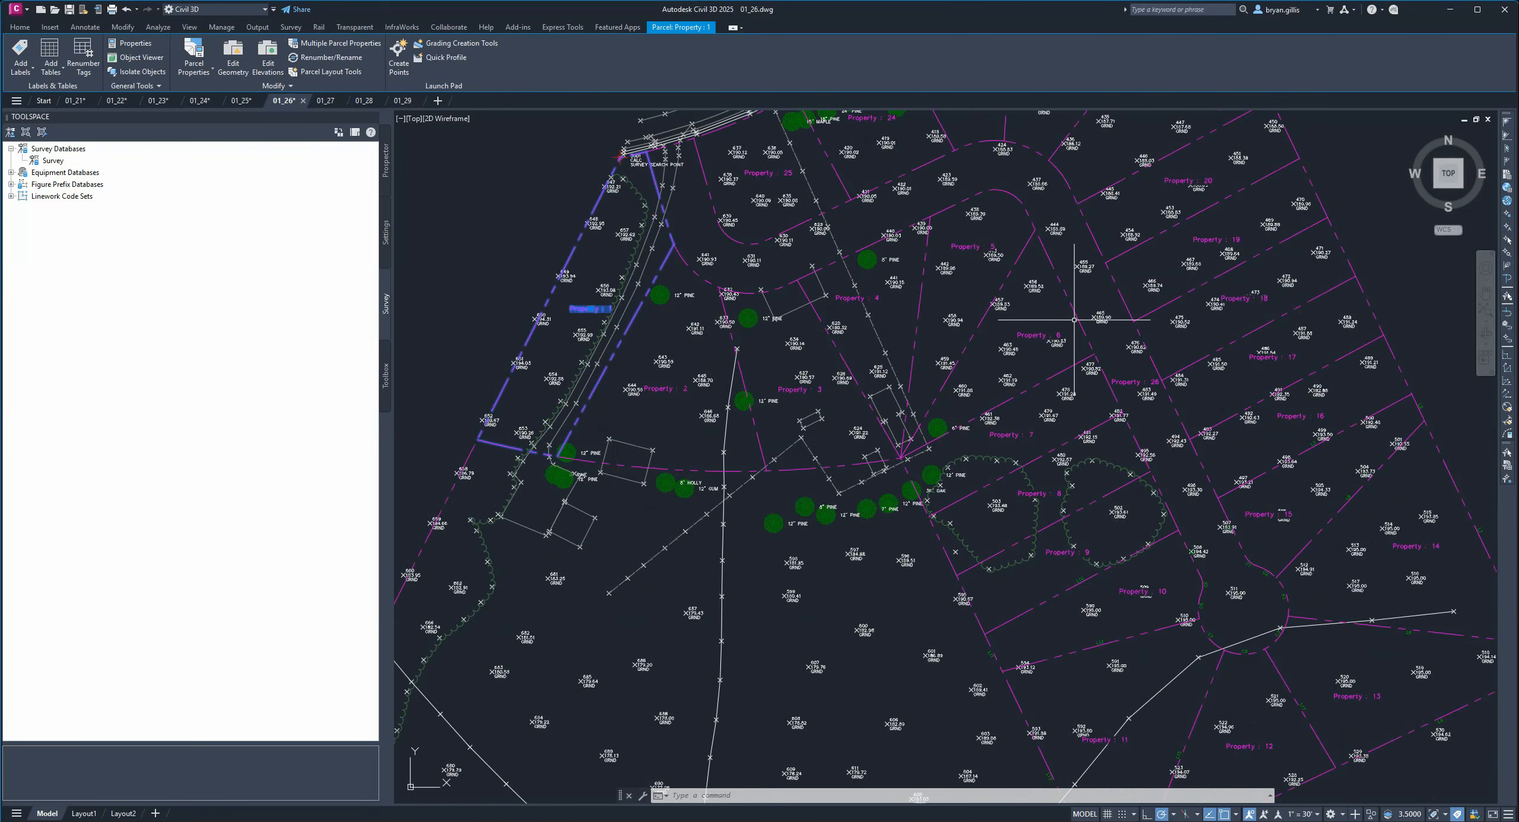
middle_drag(1074, 319, 1127, 403)
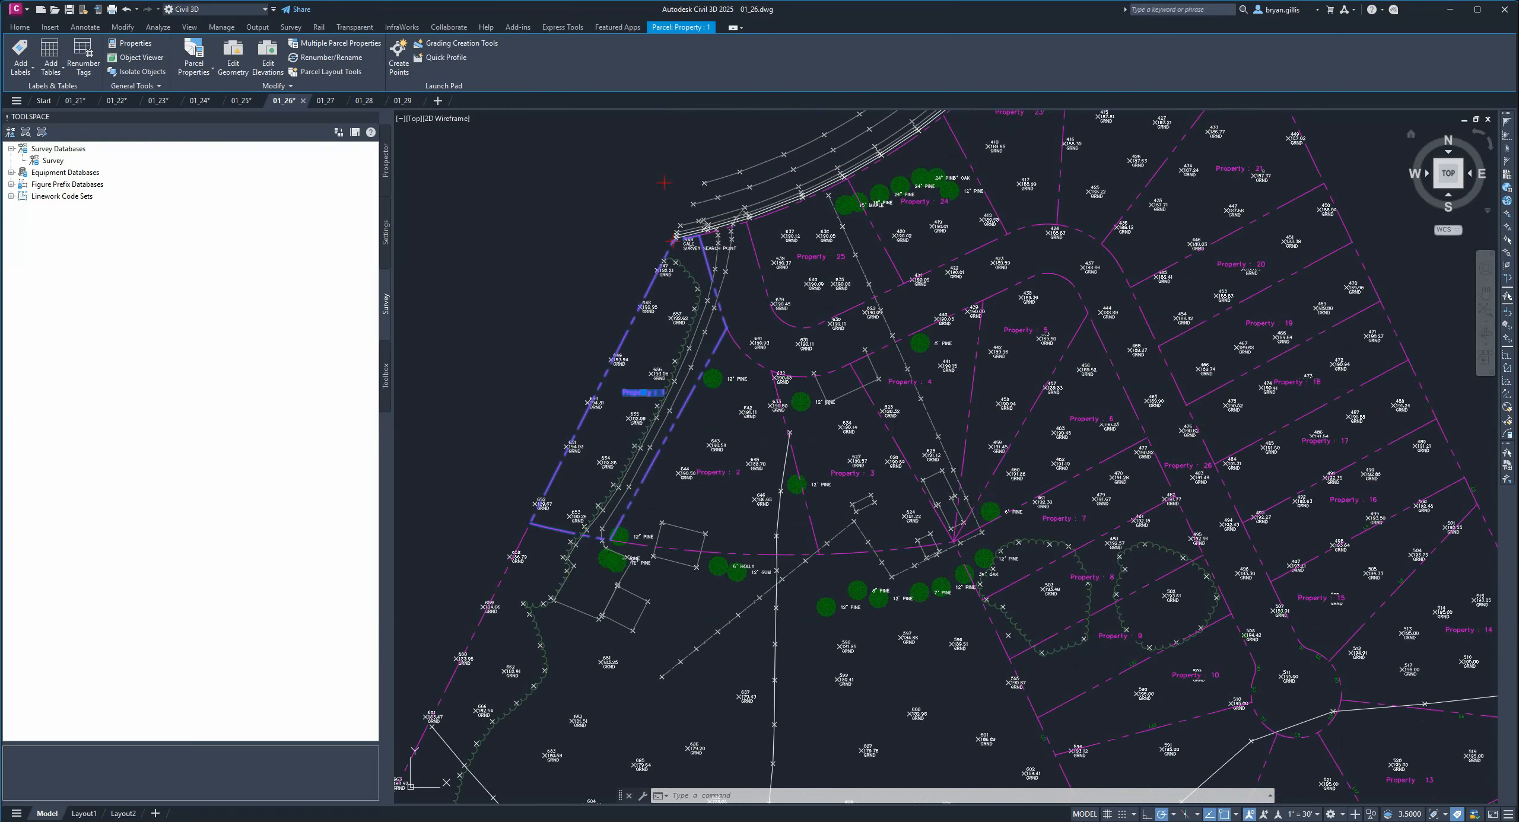
Pan across the eastern parcels and the parcel line and curve tables to check the numbering.
middle_drag(1231, 401, 716, 342)
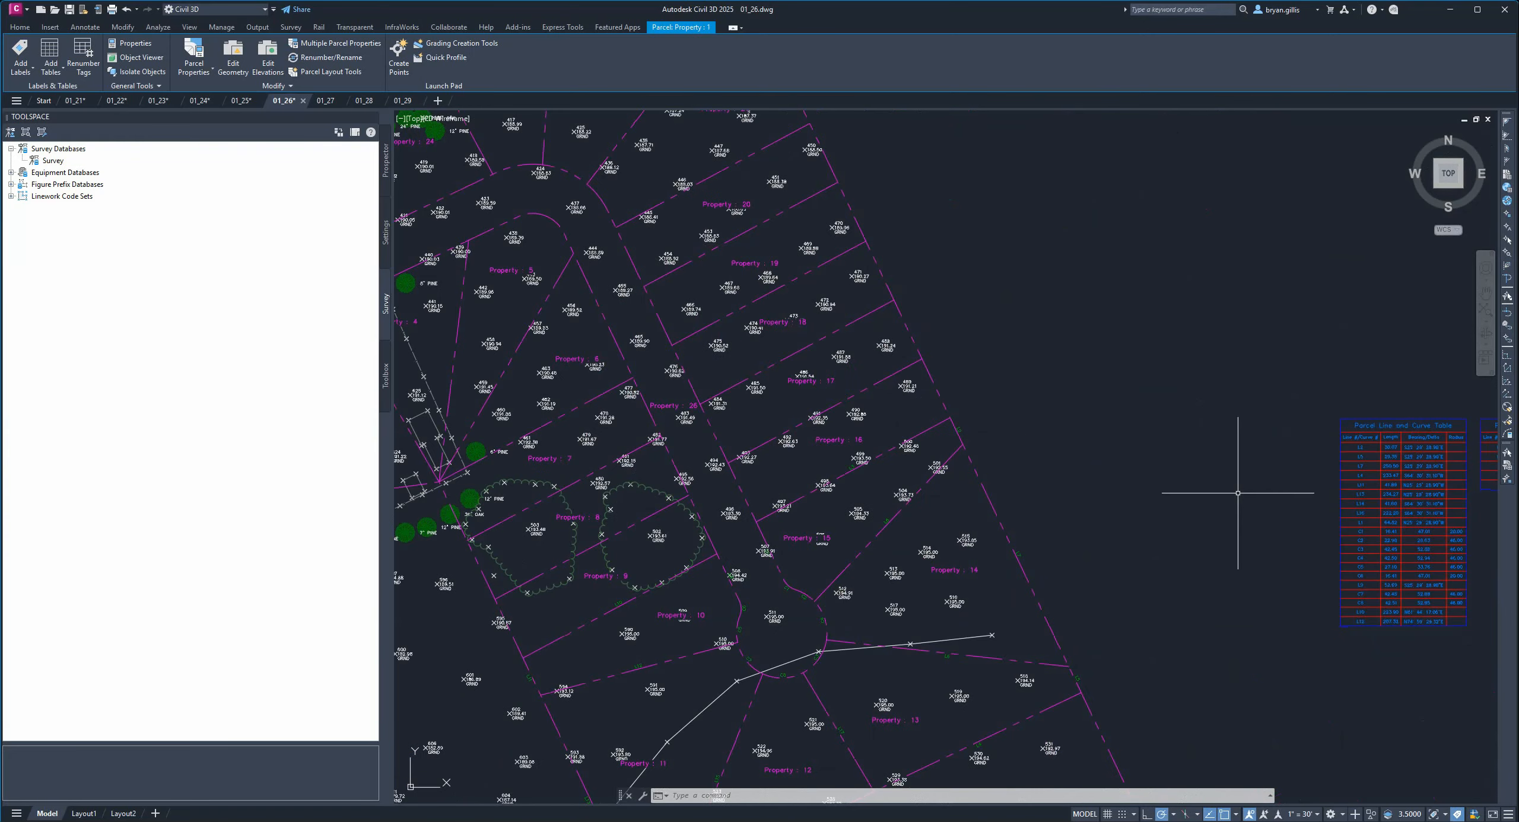
middle_drag(1169, 515, 1030, 443)
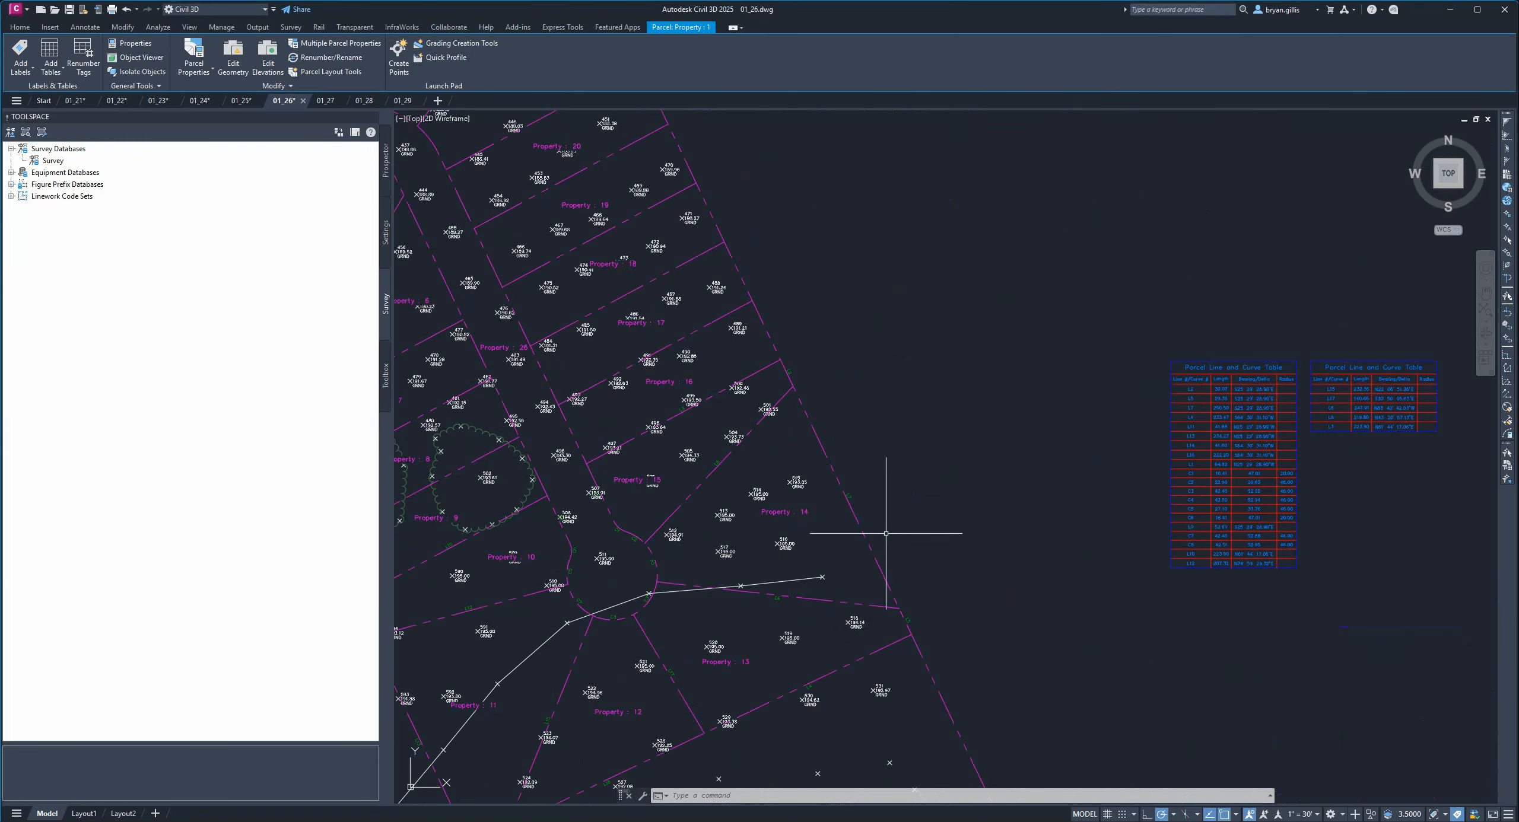
mouse_move(521, 365)
middle_down()
mouse_move(1028, 503)
mouse_move(1031, 452)
middle_up()
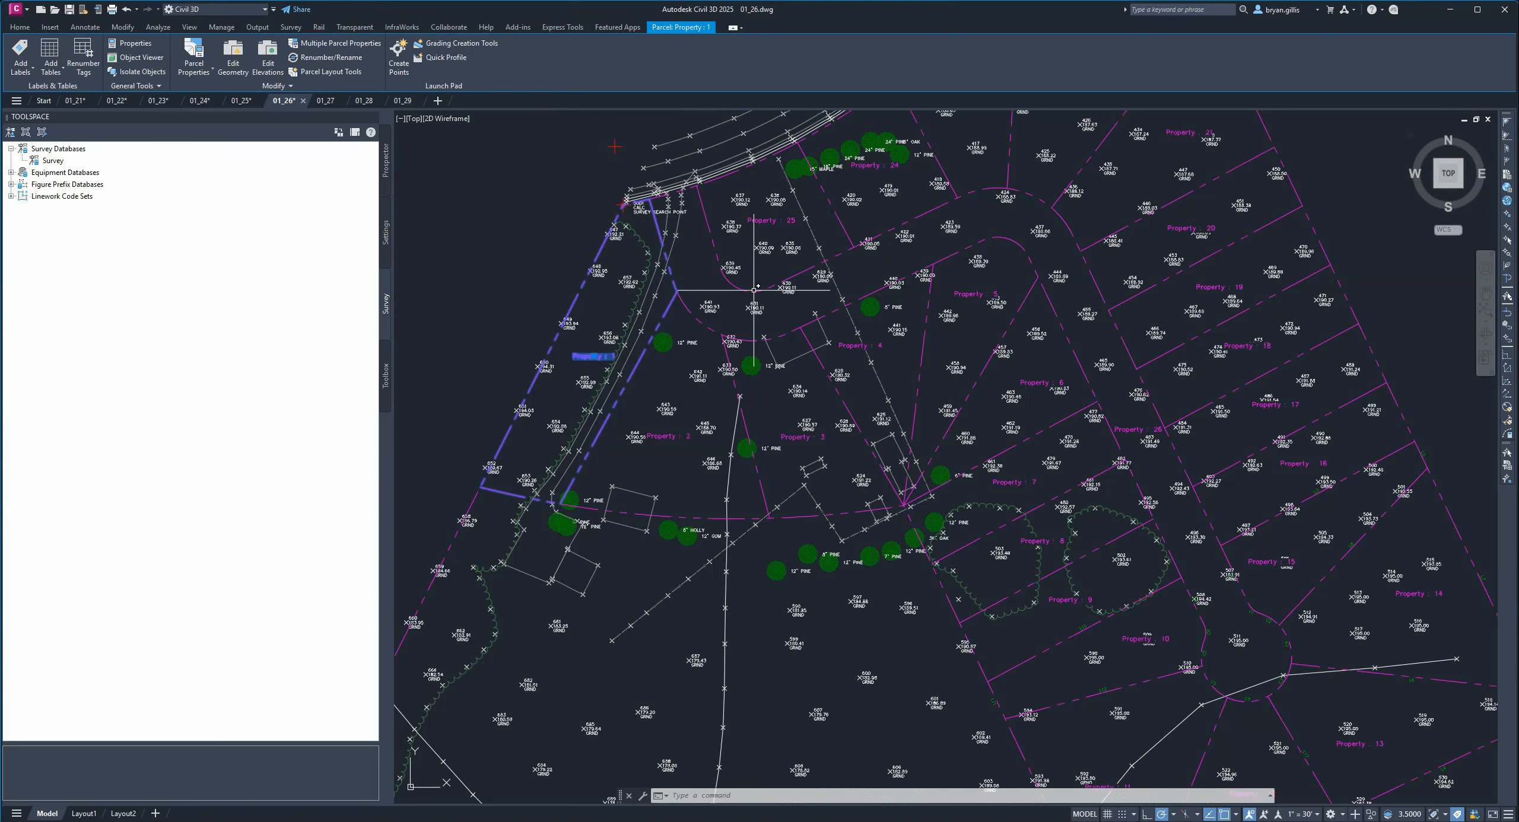
key(Escape)
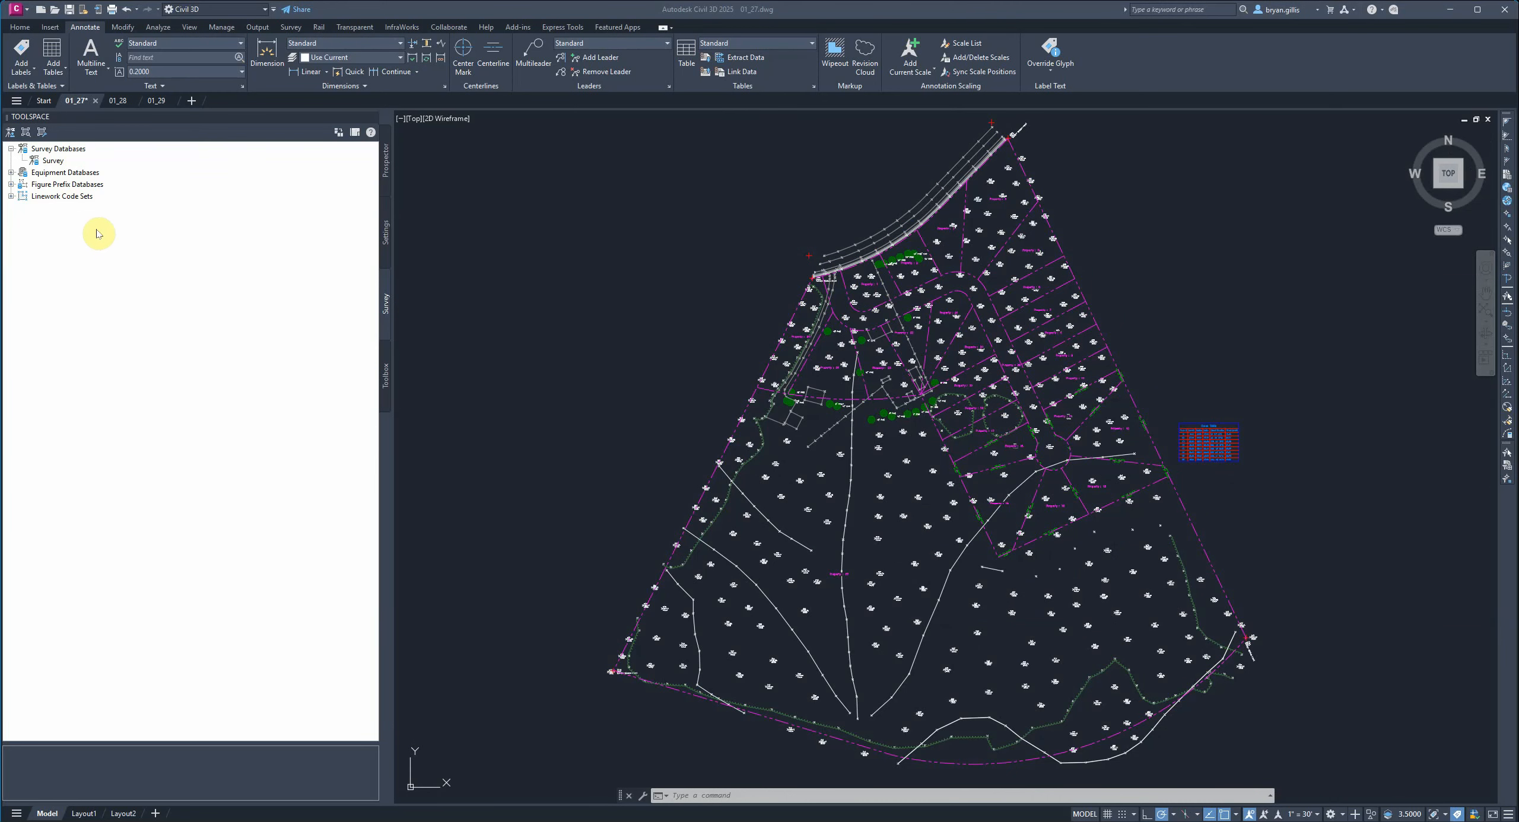
Open the Settings tree in the 01_27 drawing and examine the existing Property parcel style without changing it.
click(384, 231)
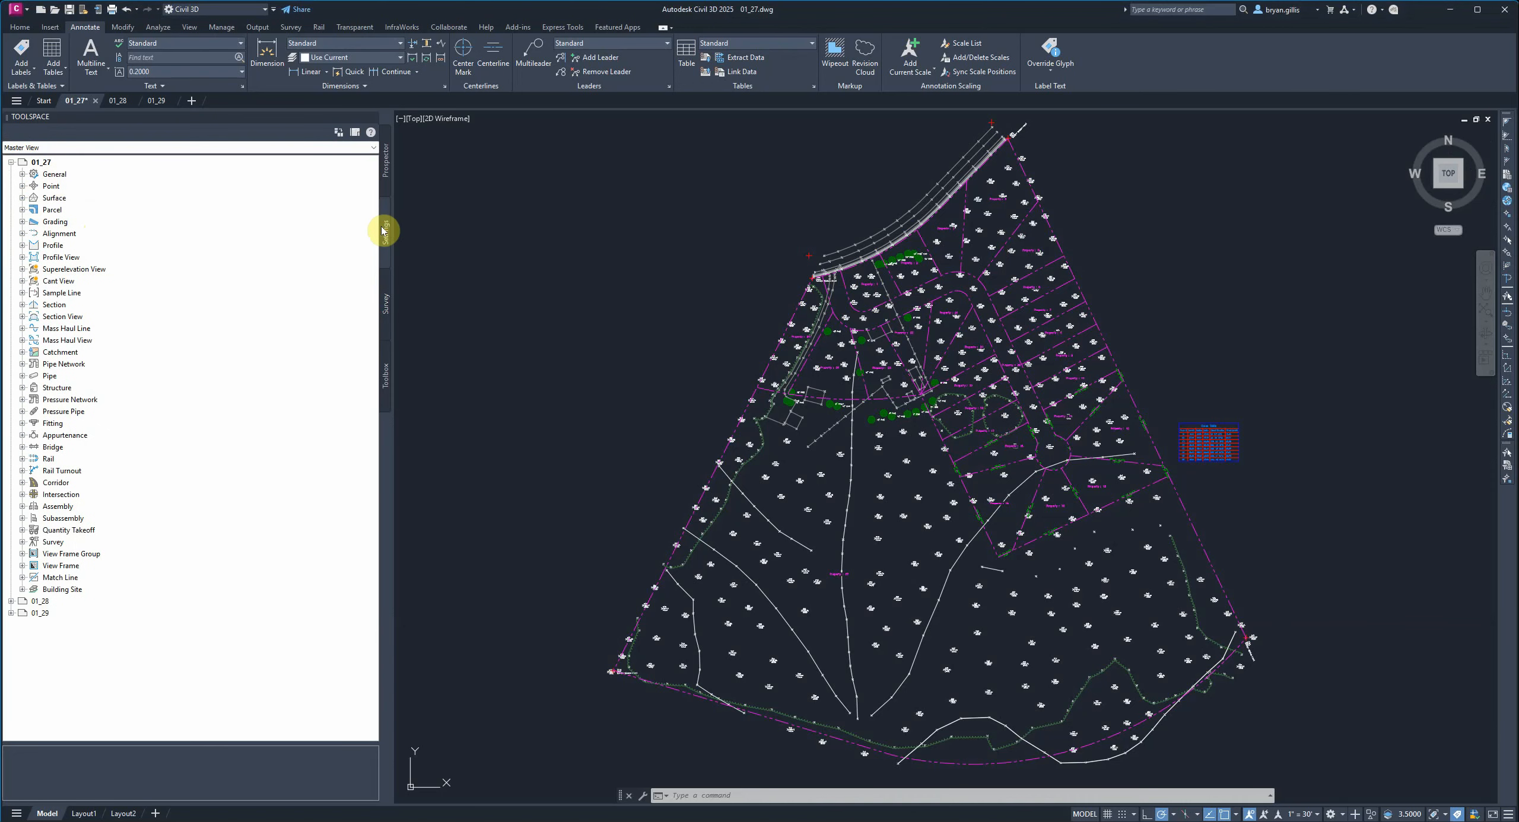
click(22, 210)
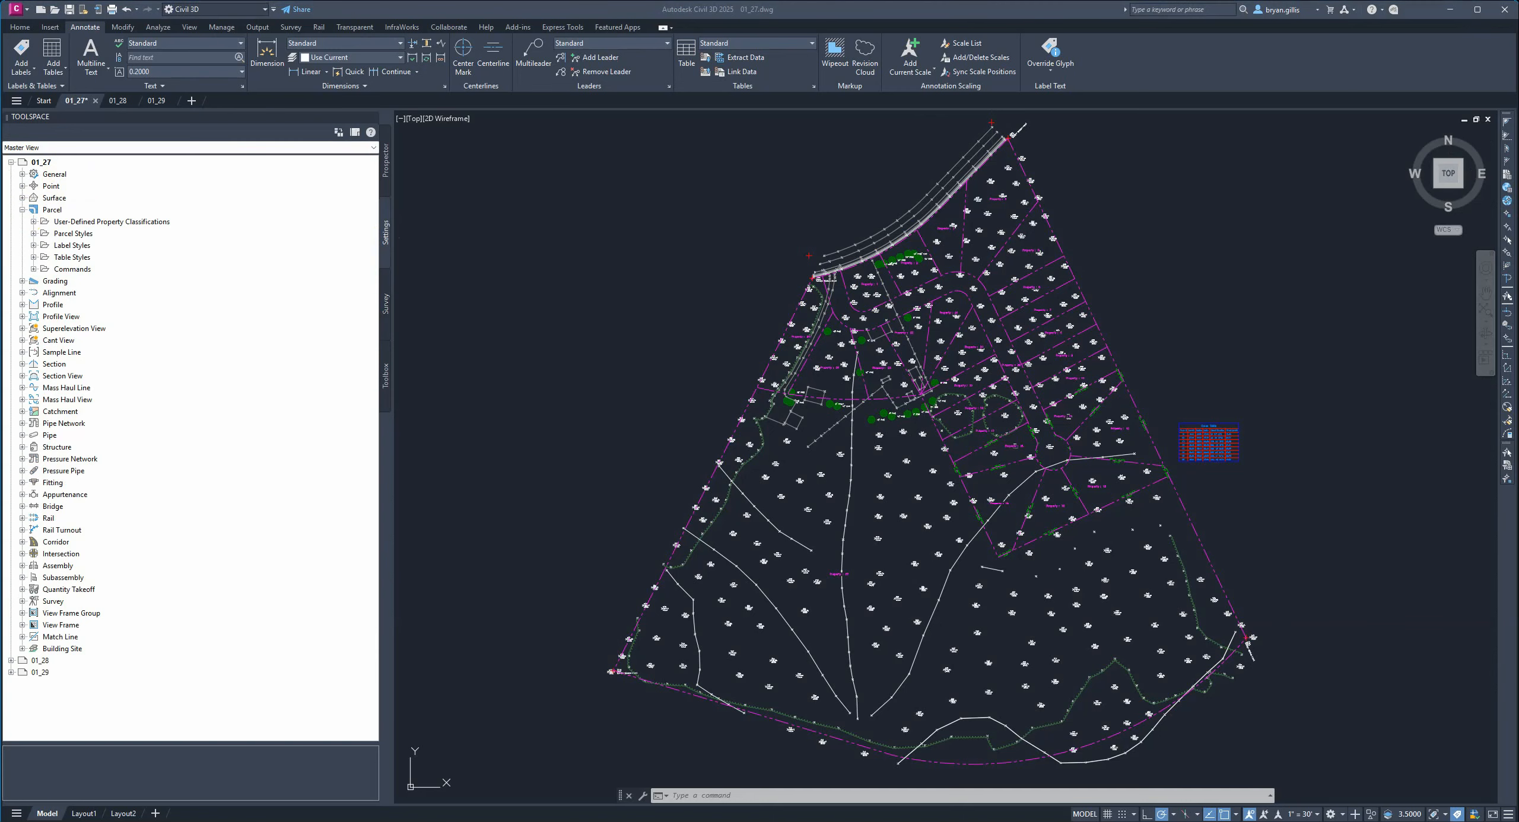
click(33, 234)
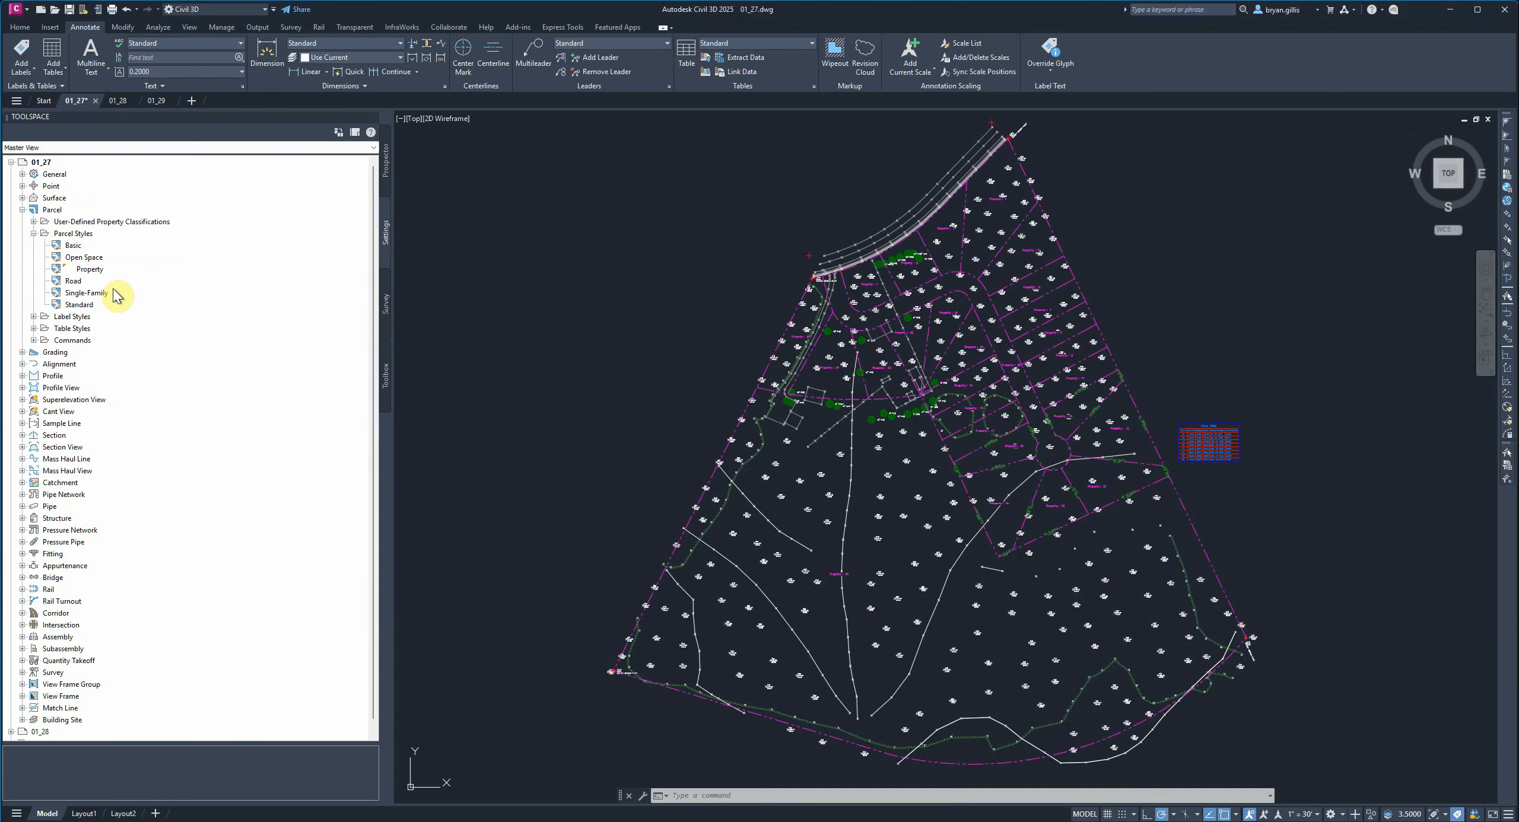
mouse_move(80, 275)
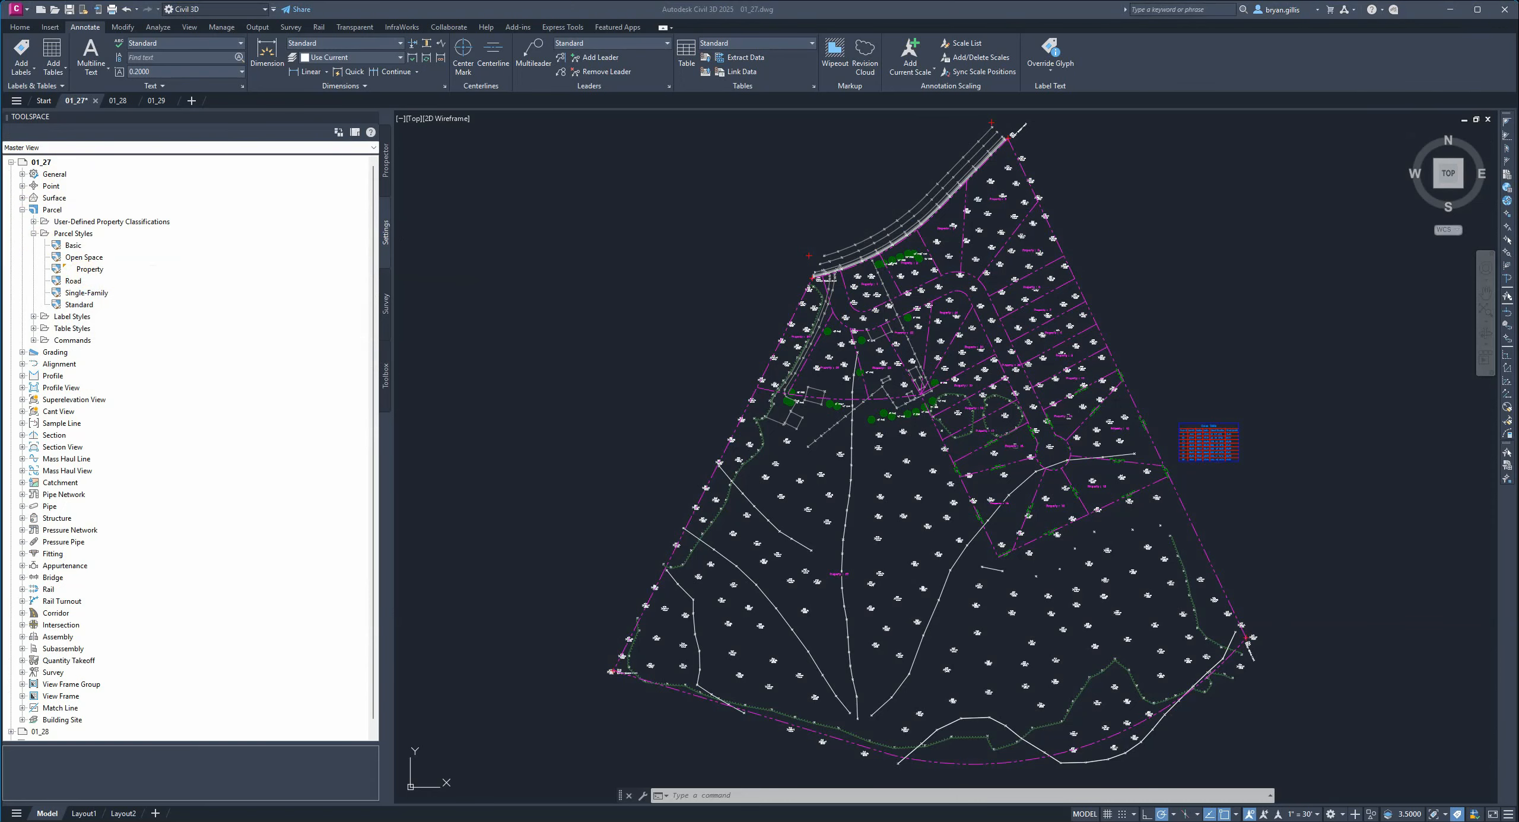
right_click(91, 272)
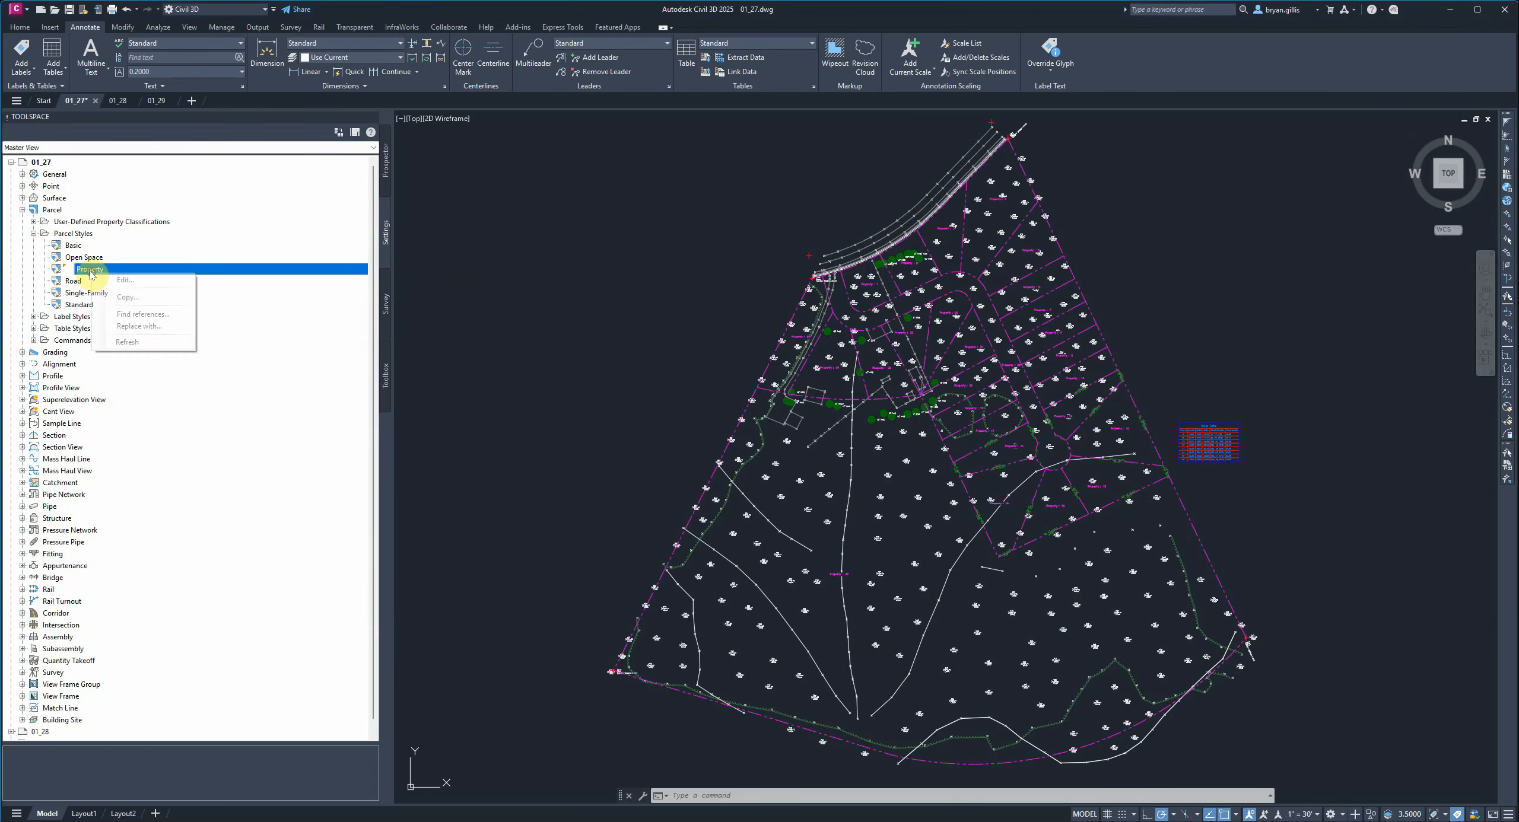
click(119, 280)
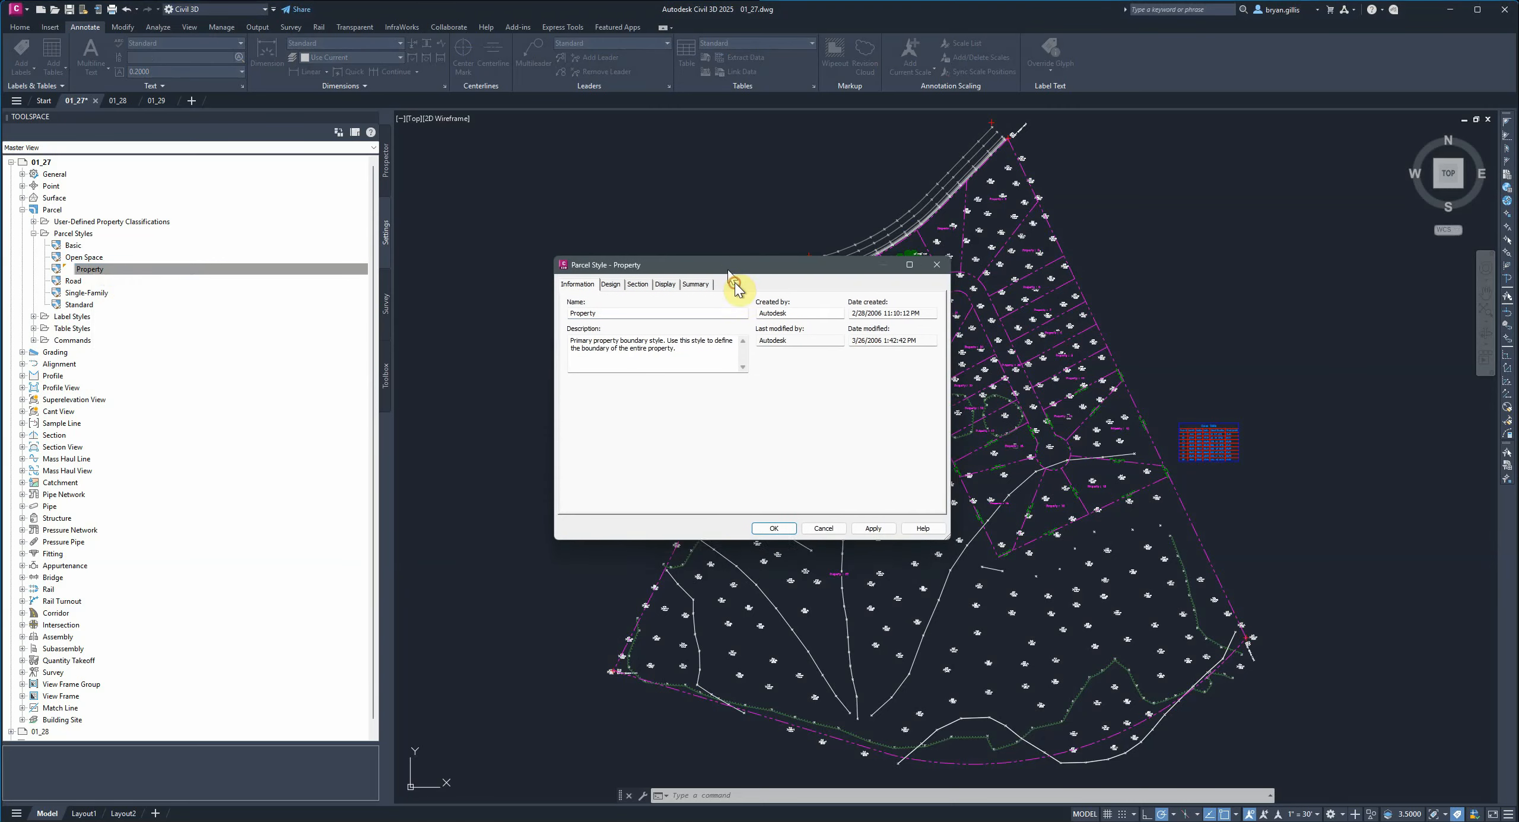
drag(734, 284, 644, 186)
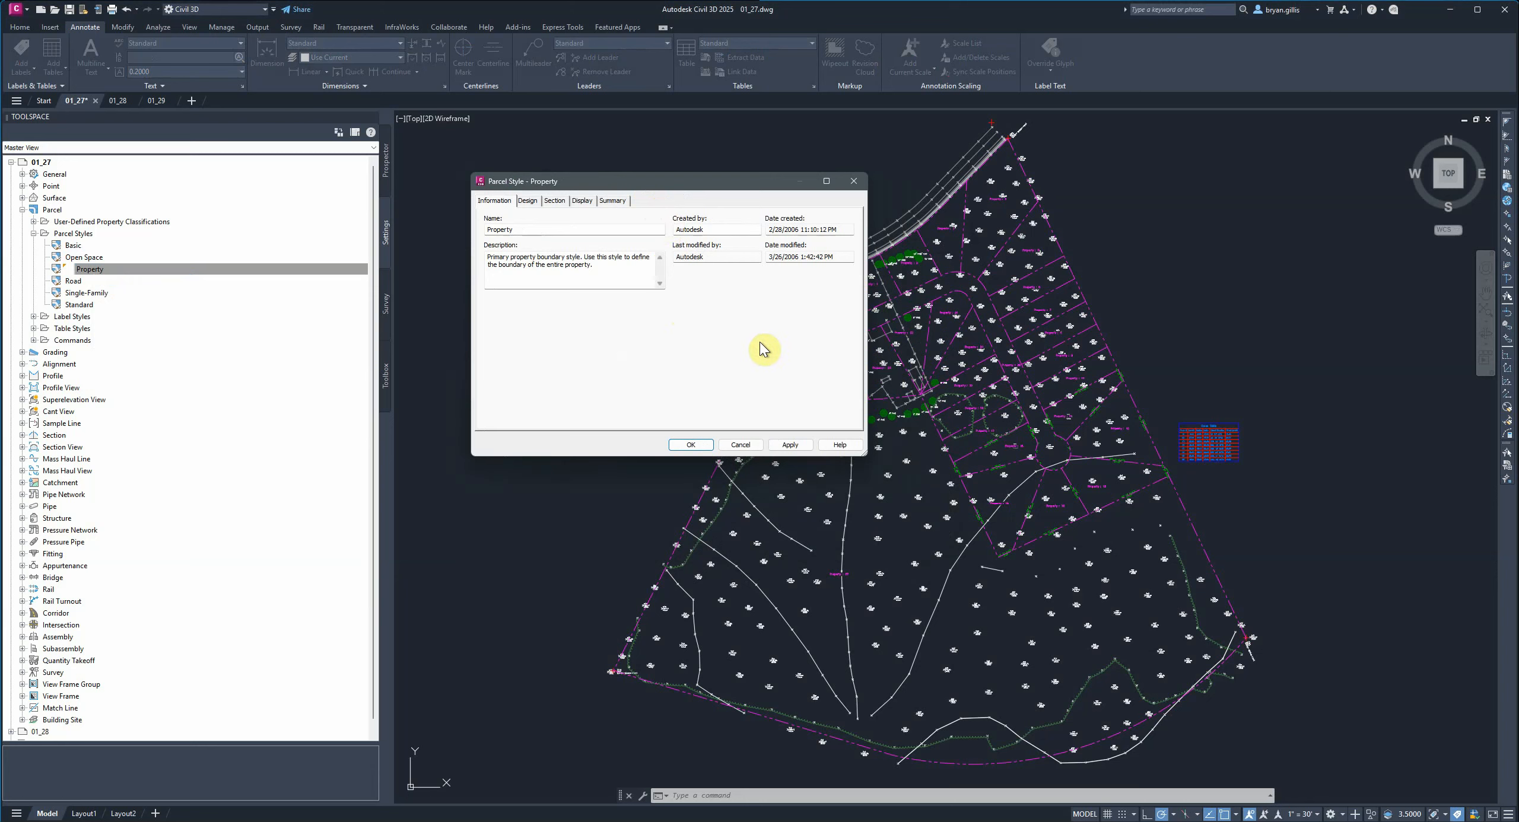
click(746, 447)
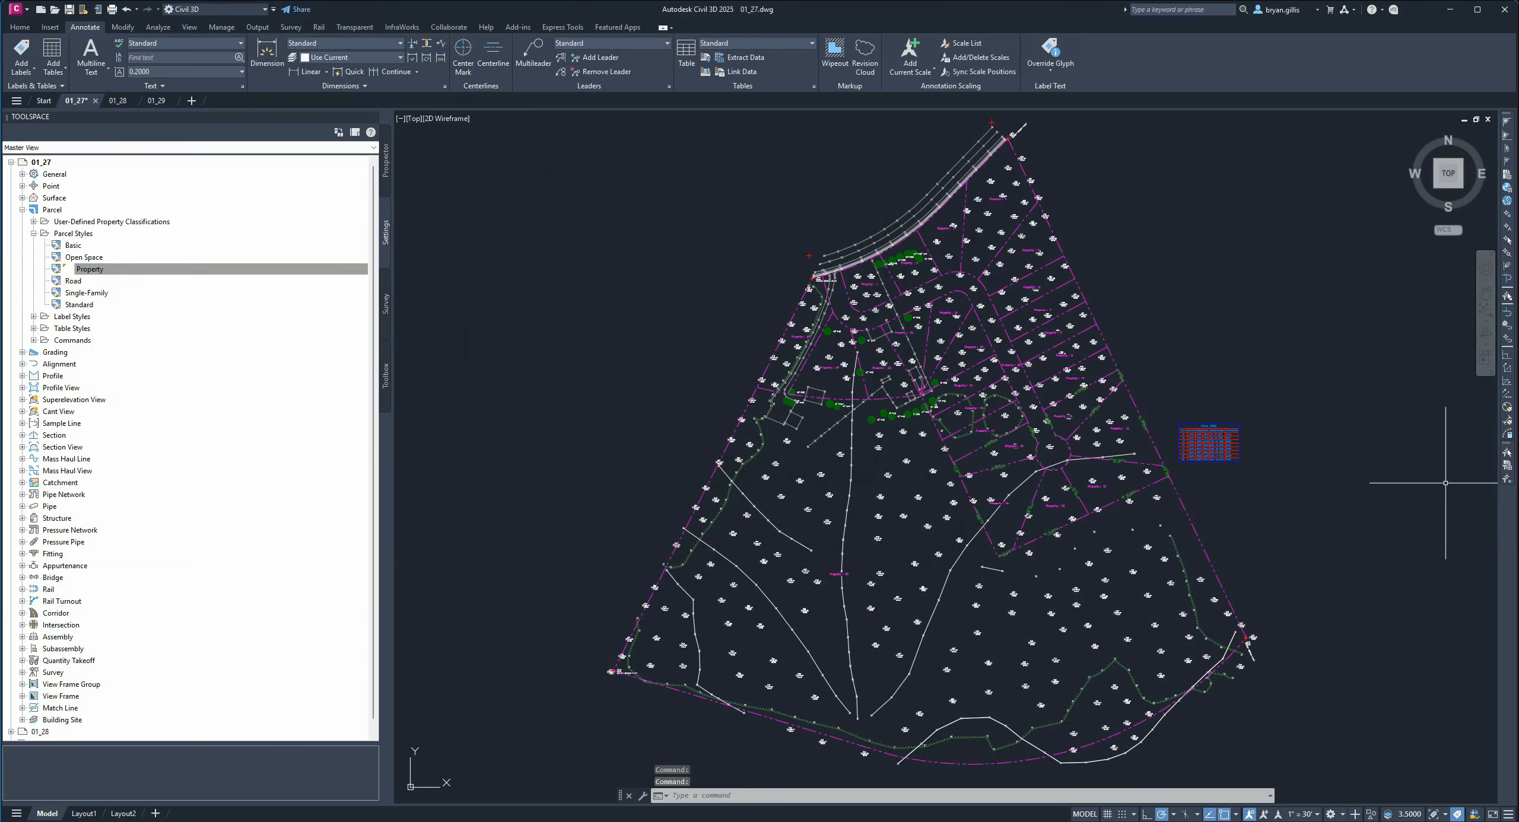
Create a new parcel style named Park.
right_click(72, 237)
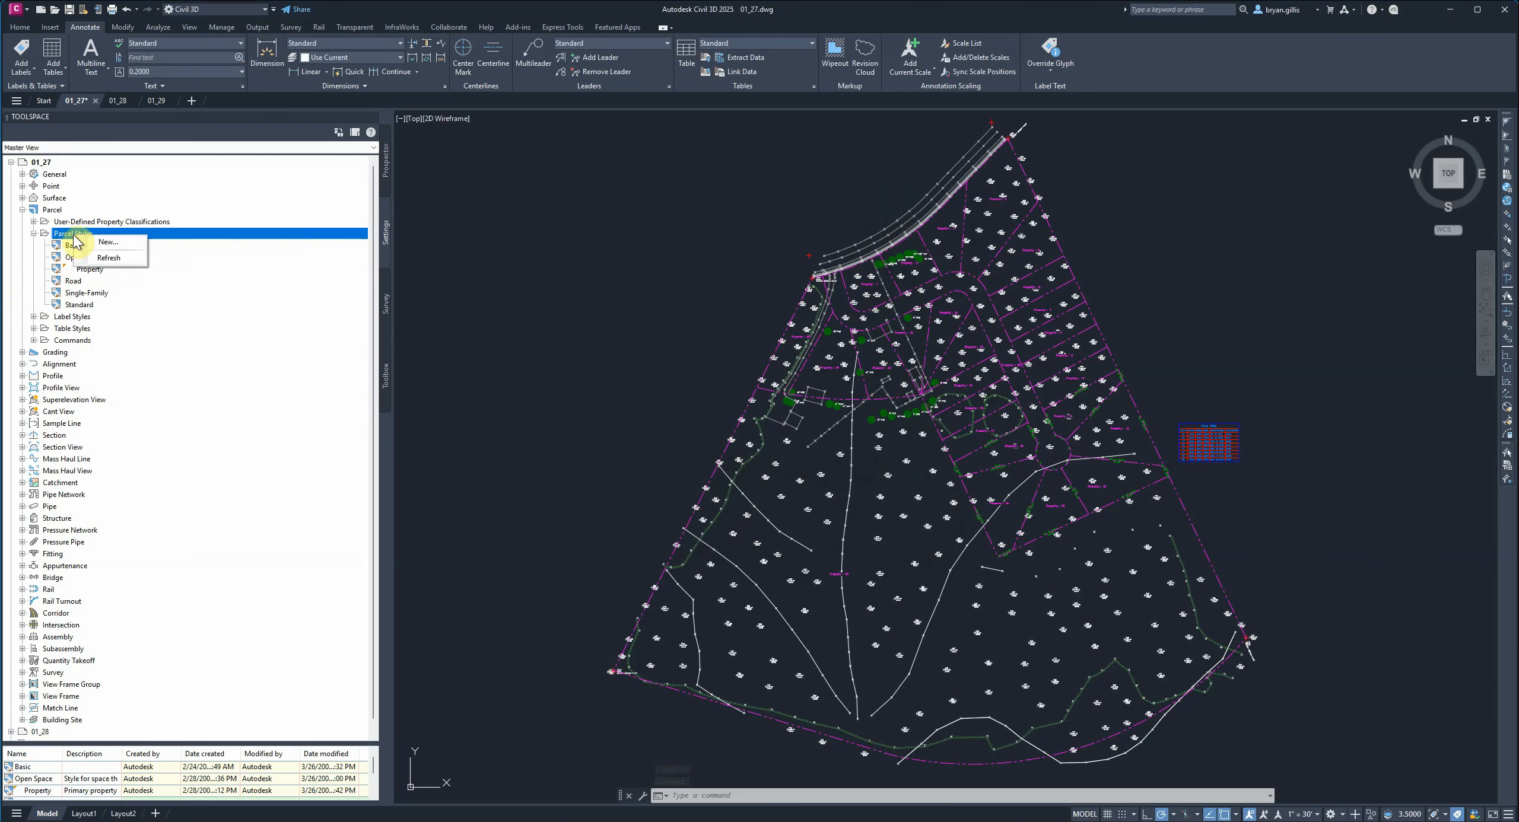
click(112, 243)
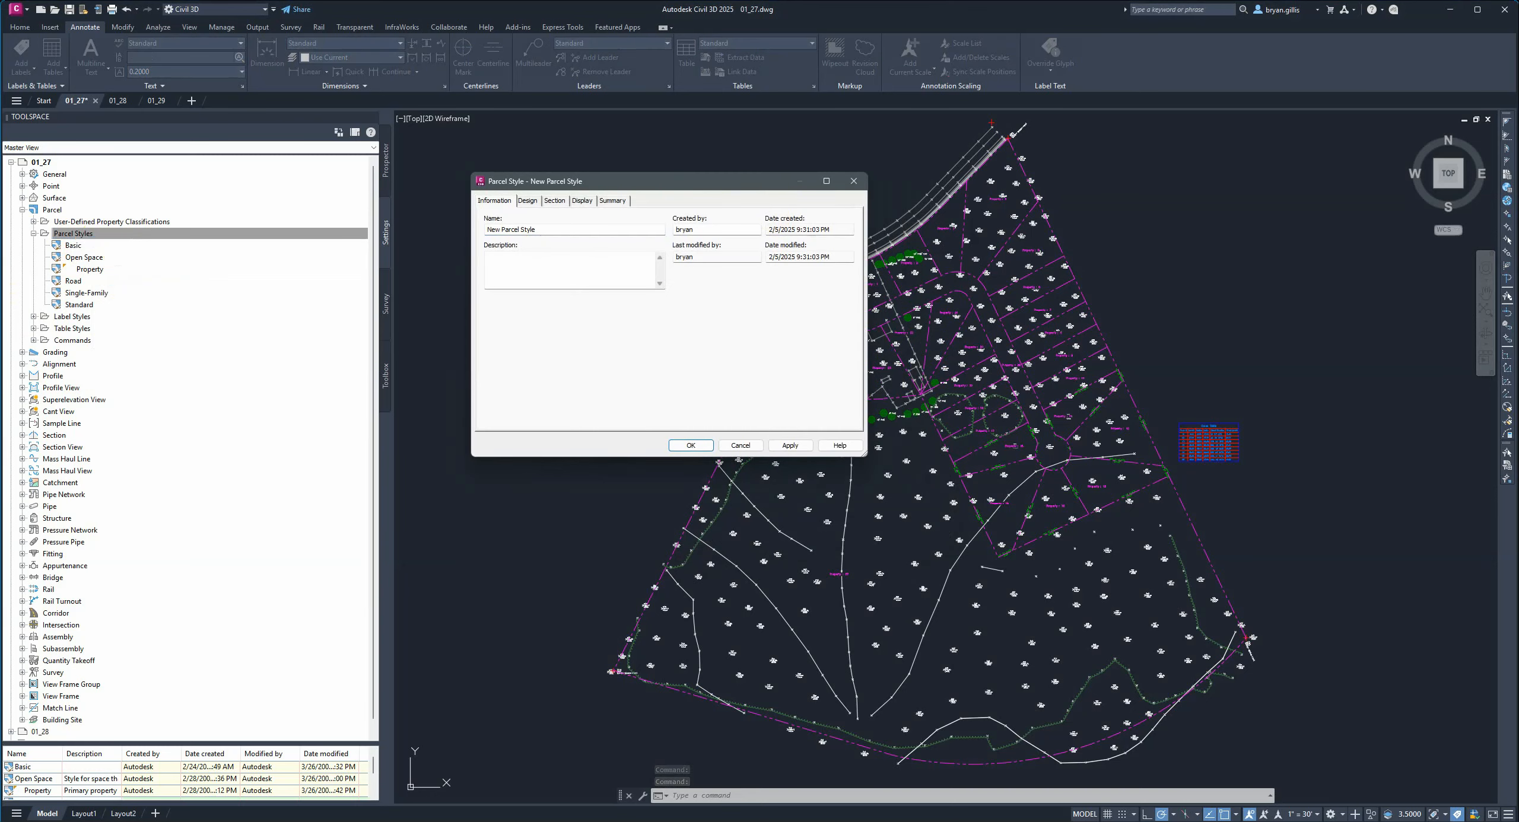
click(566, 222)
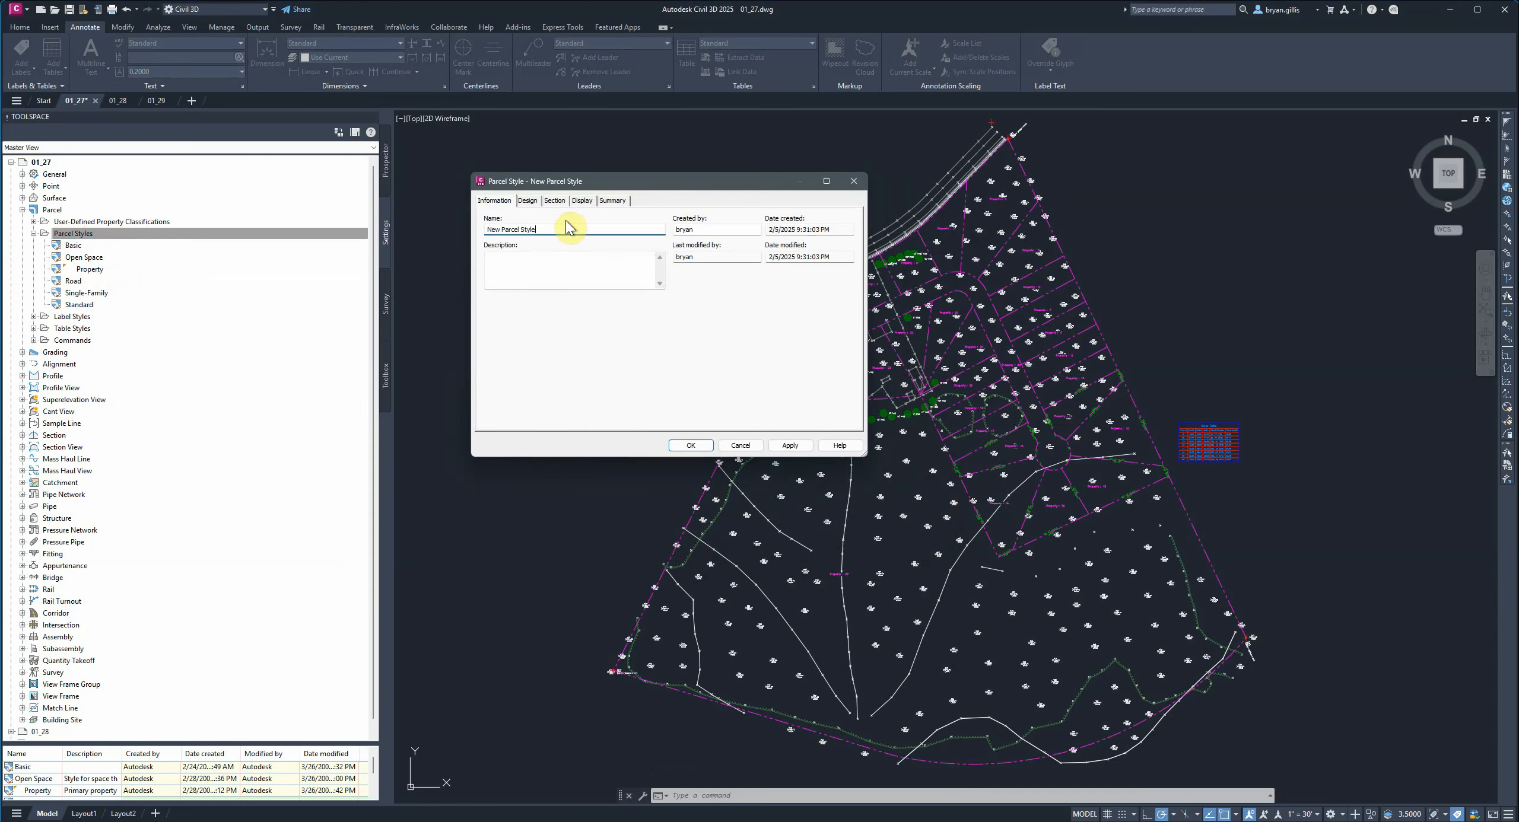
drag(566, 229, 473, 237)
text(Park)
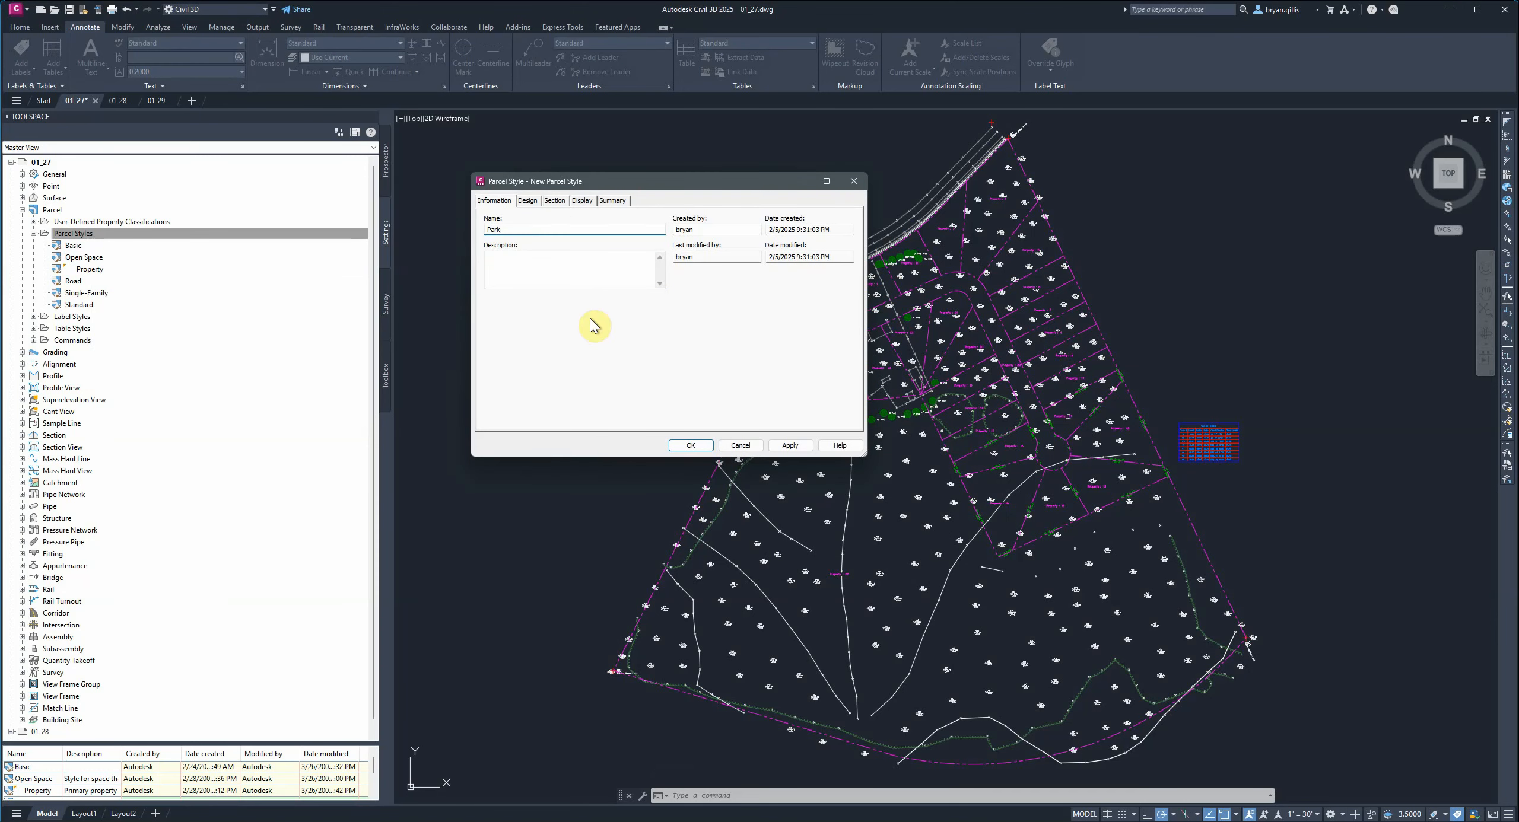
Turn off the Observe fill distance option in the Park style's design settings.
click(530, 202)
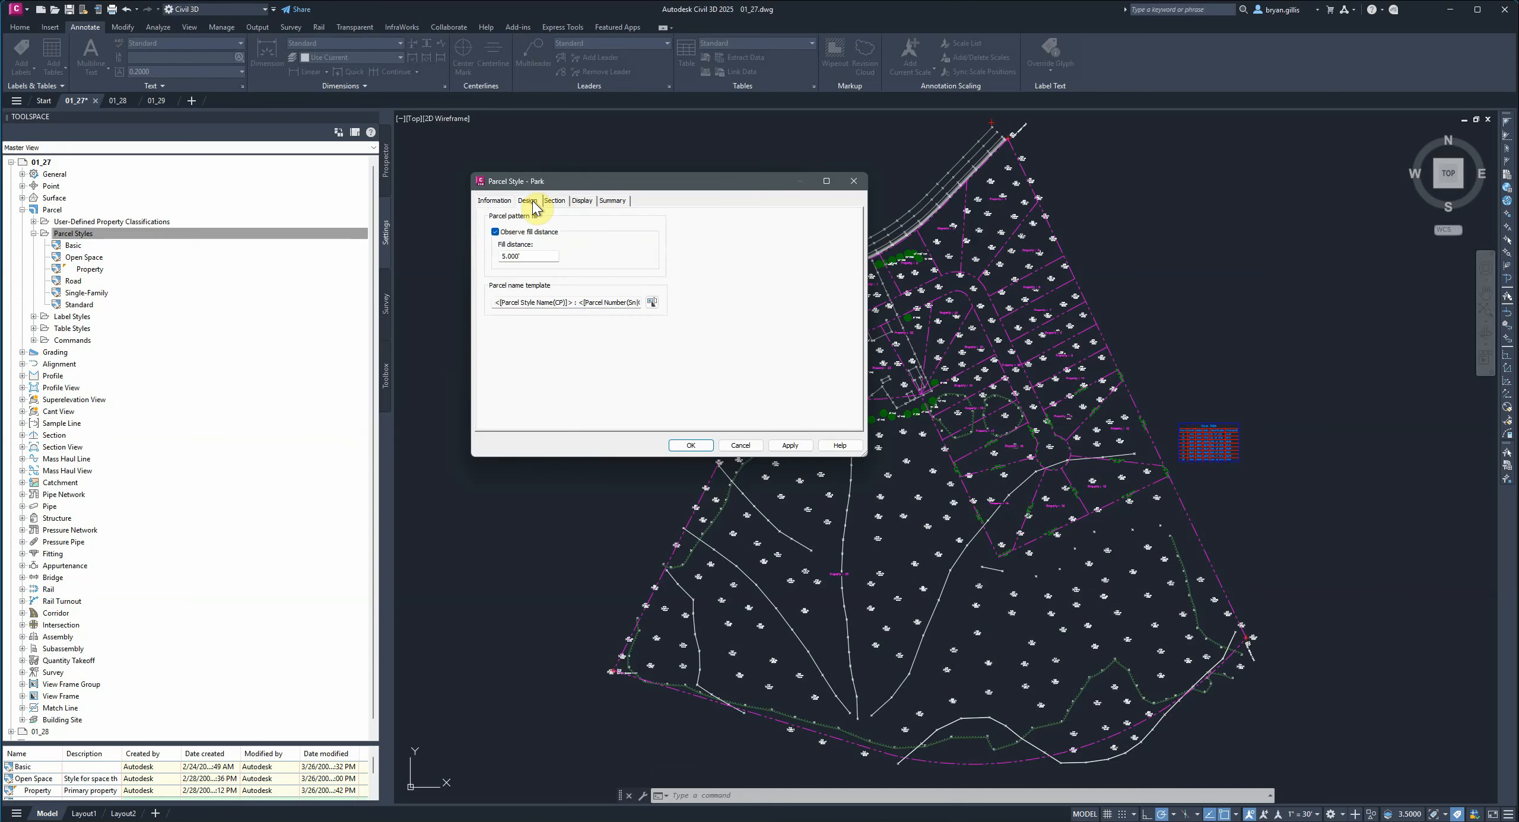
click(496, 232)
click(556, 201)
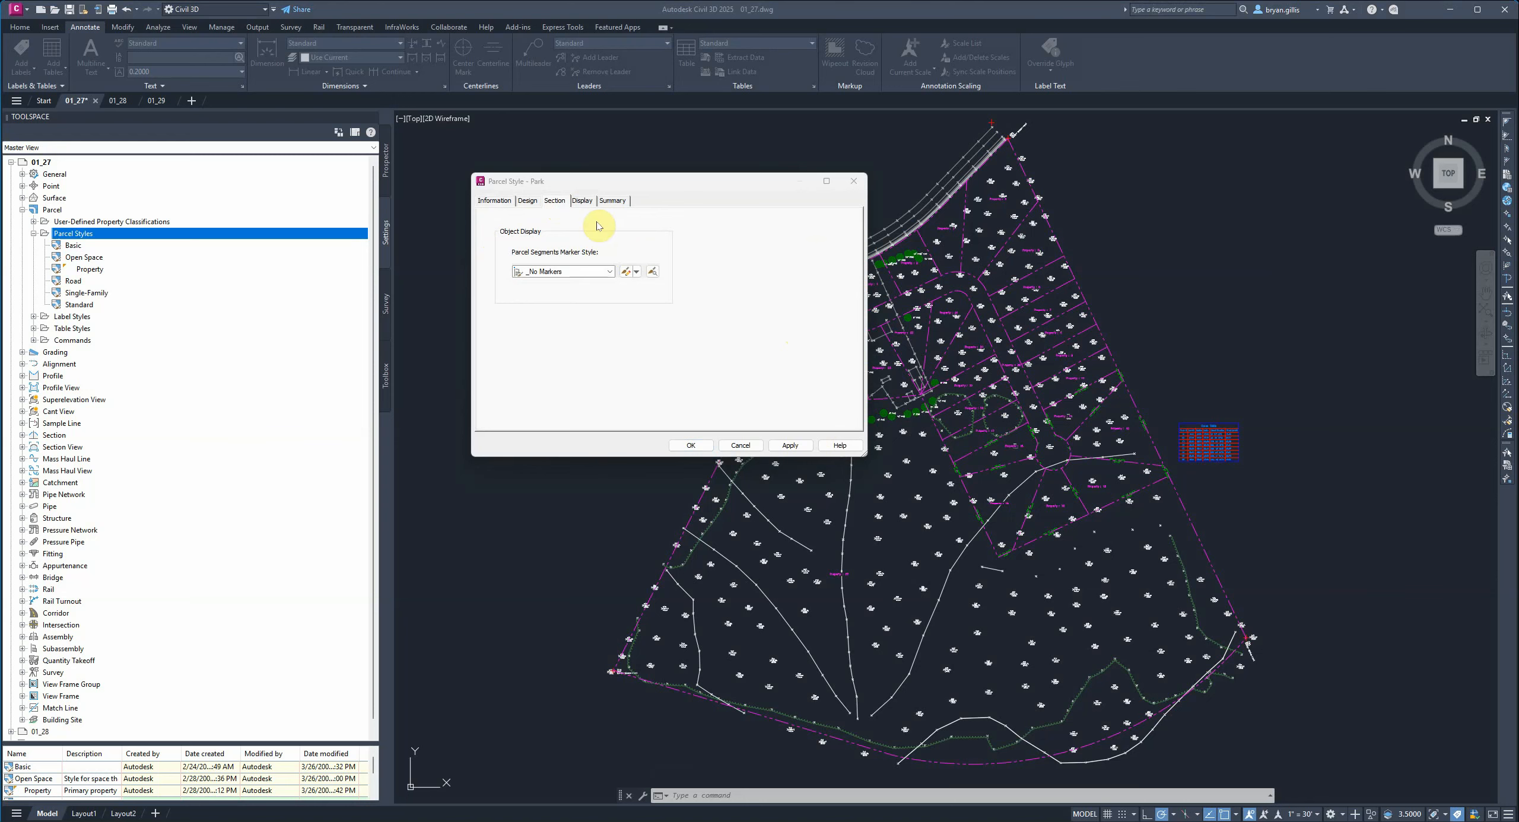
click(609, 271)
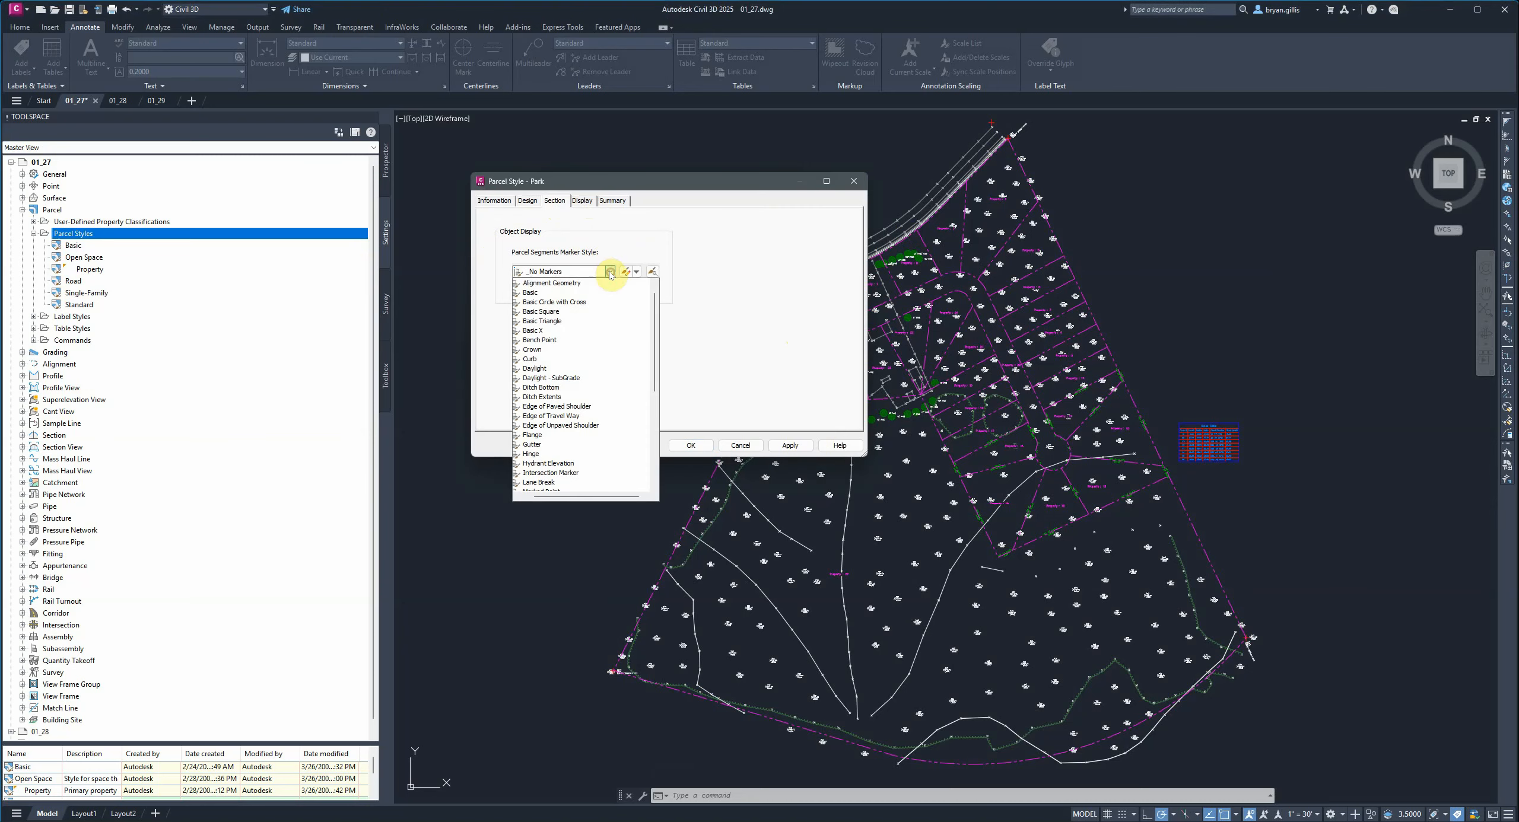
click(749, 244)
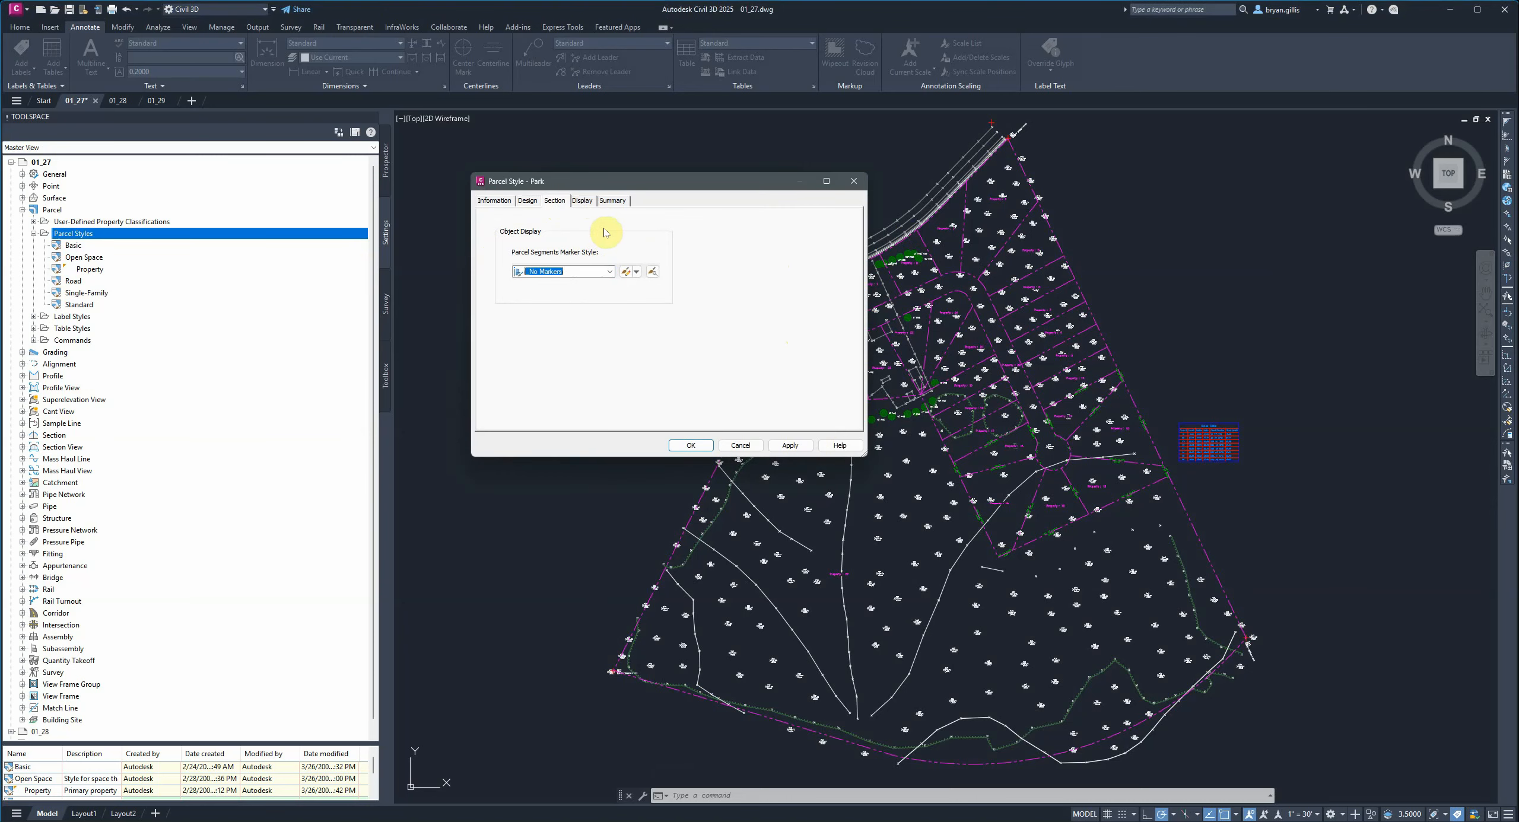
Set the Park style's parcel segment display color to 92.
click(581, 202)
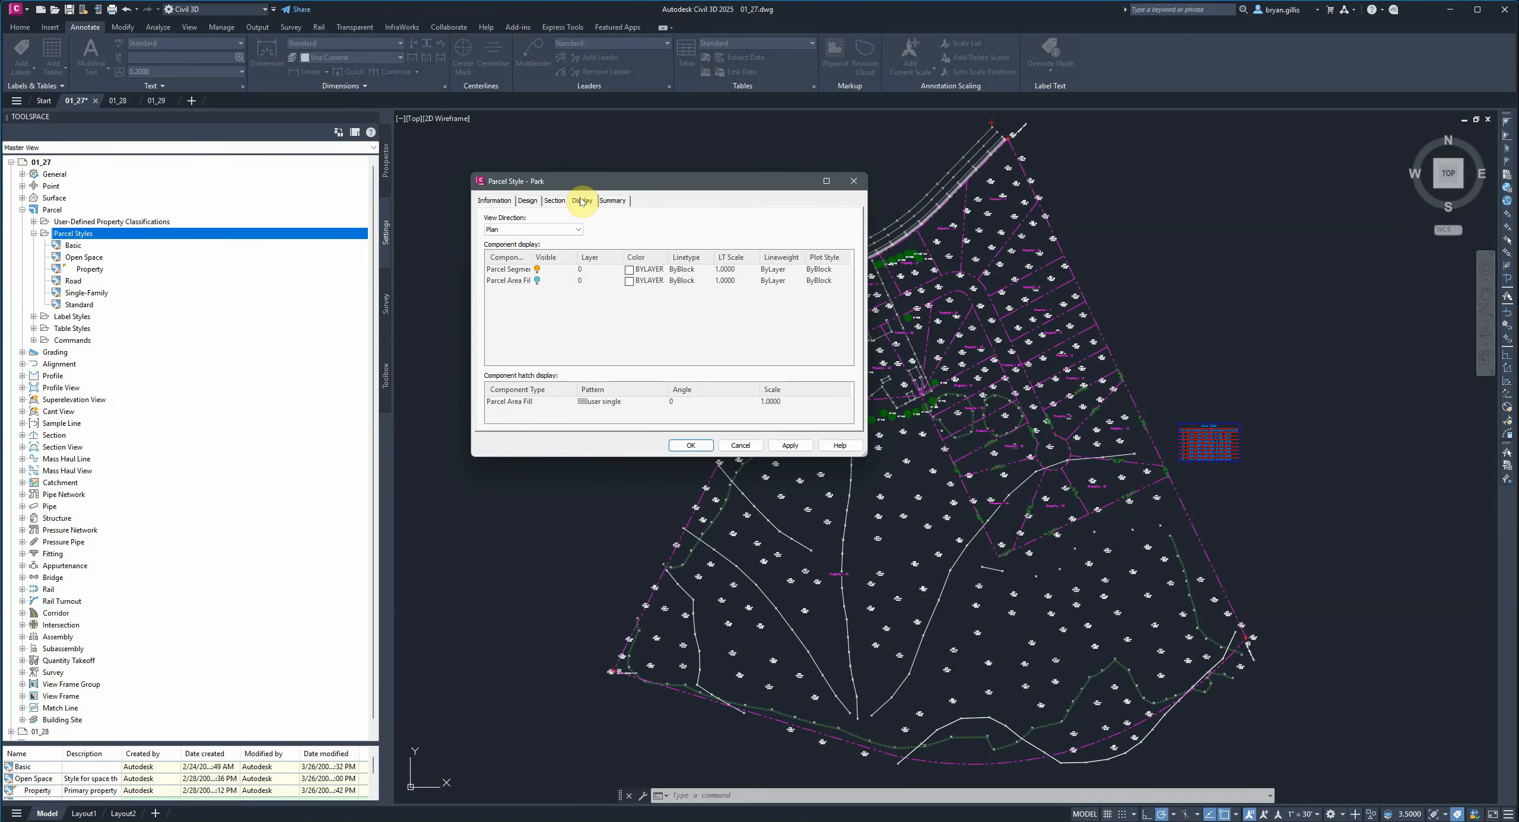
click(537, 280)
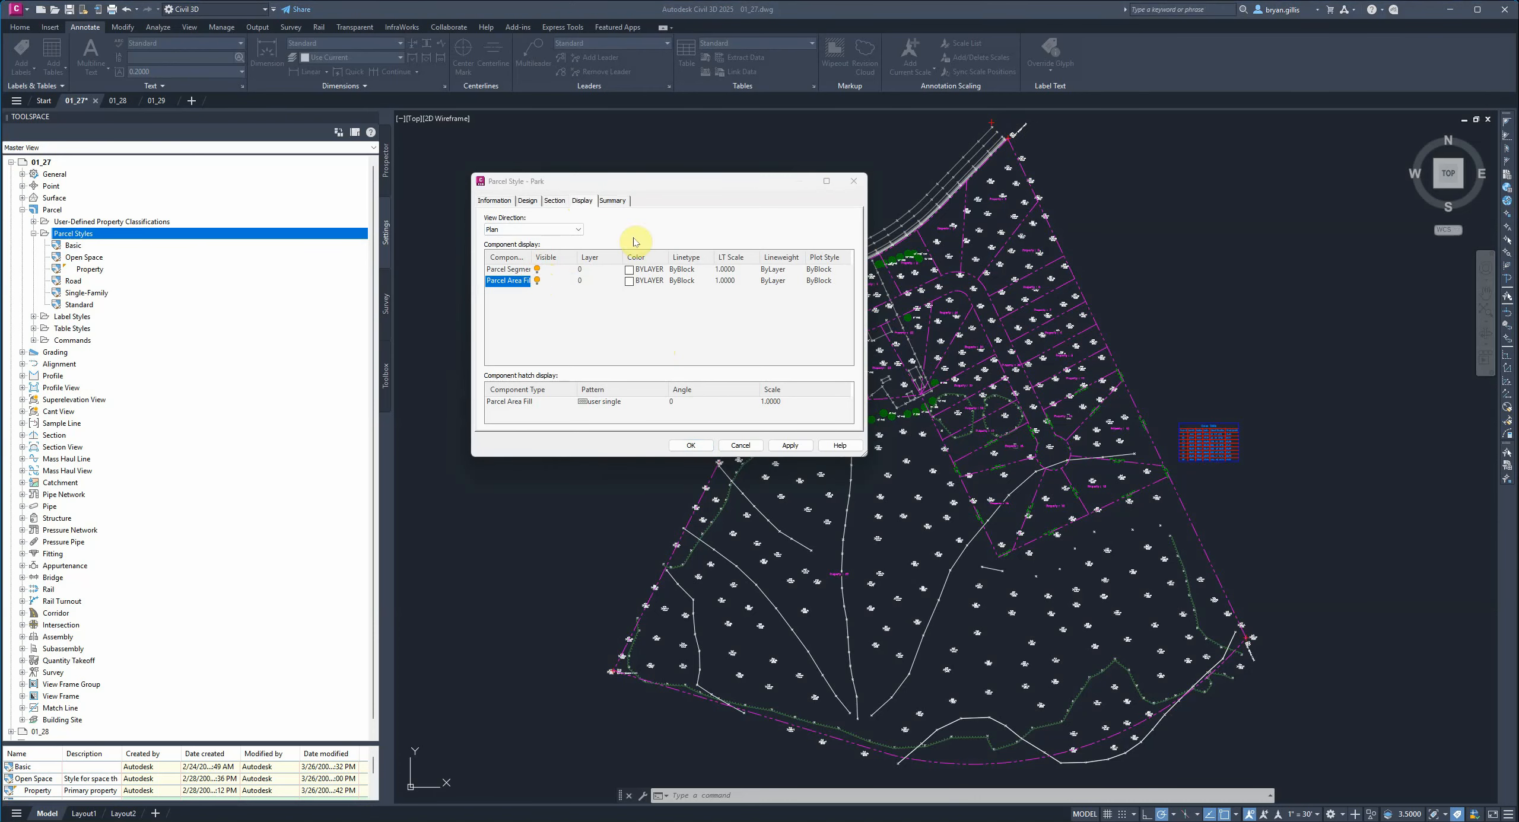
click(667, 178)
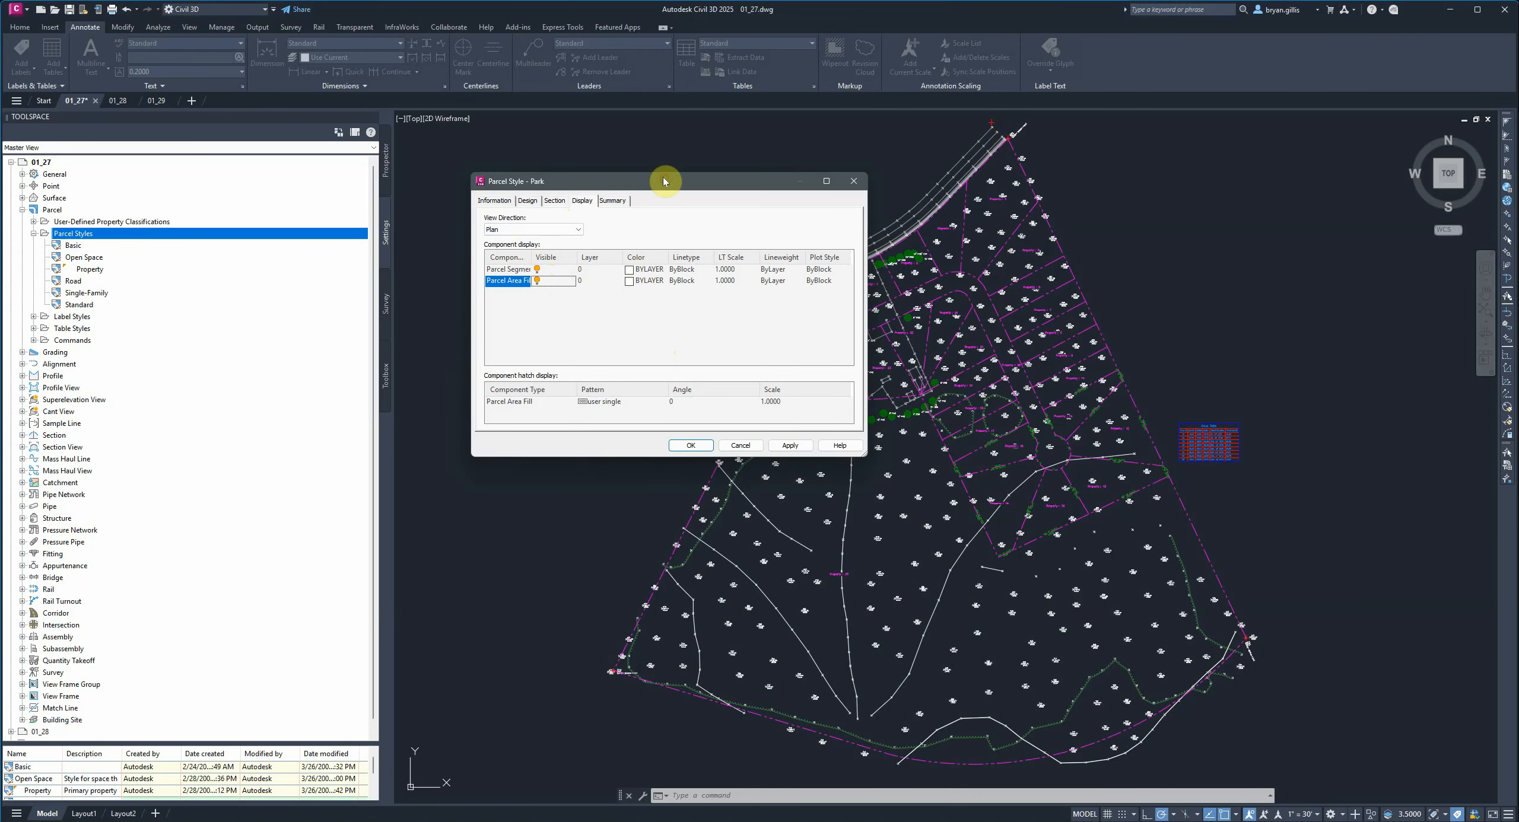
click(625, 271)
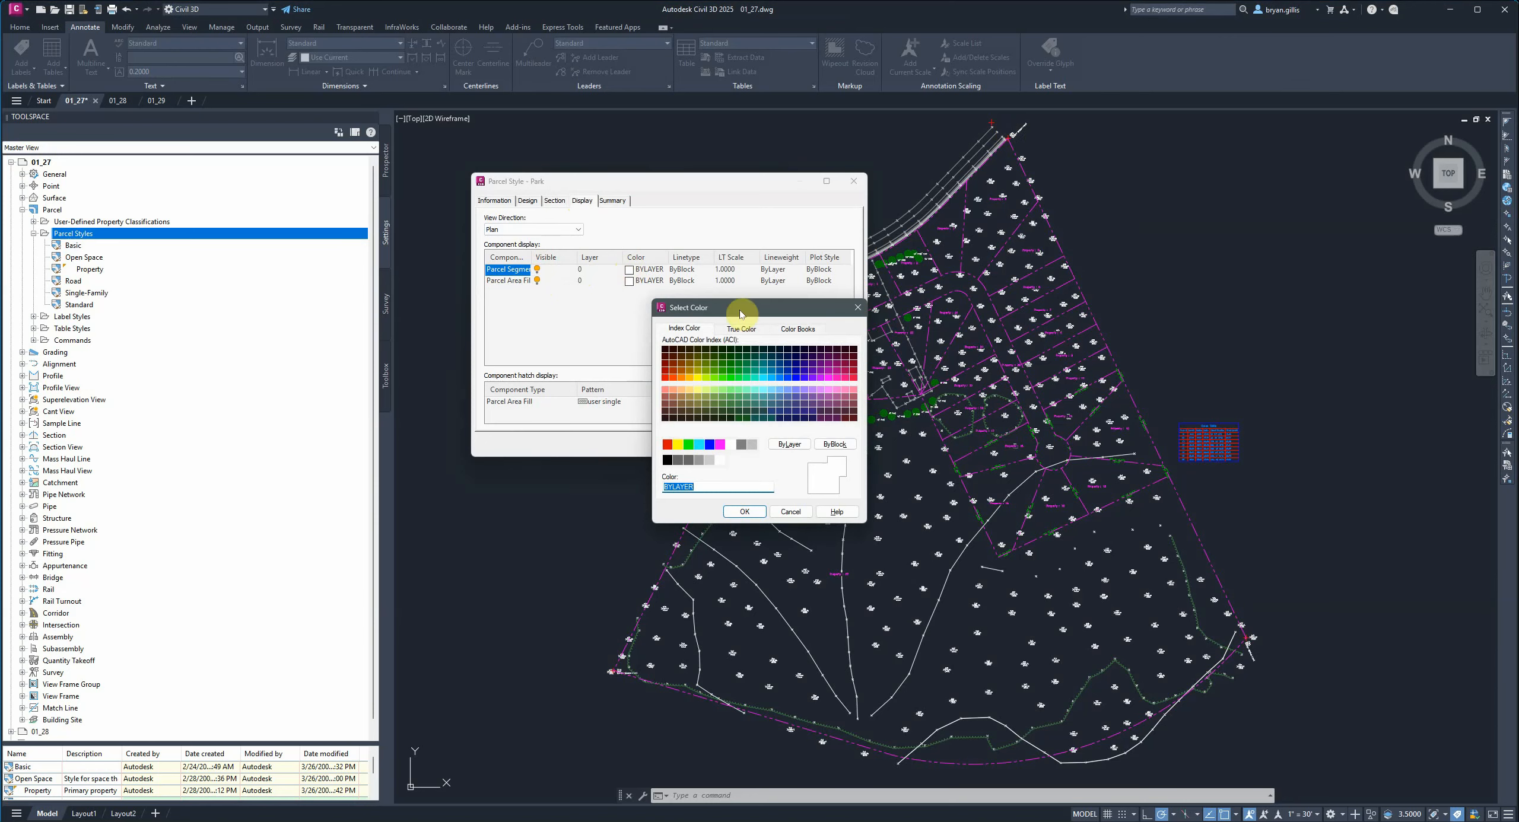
click(730, 371)
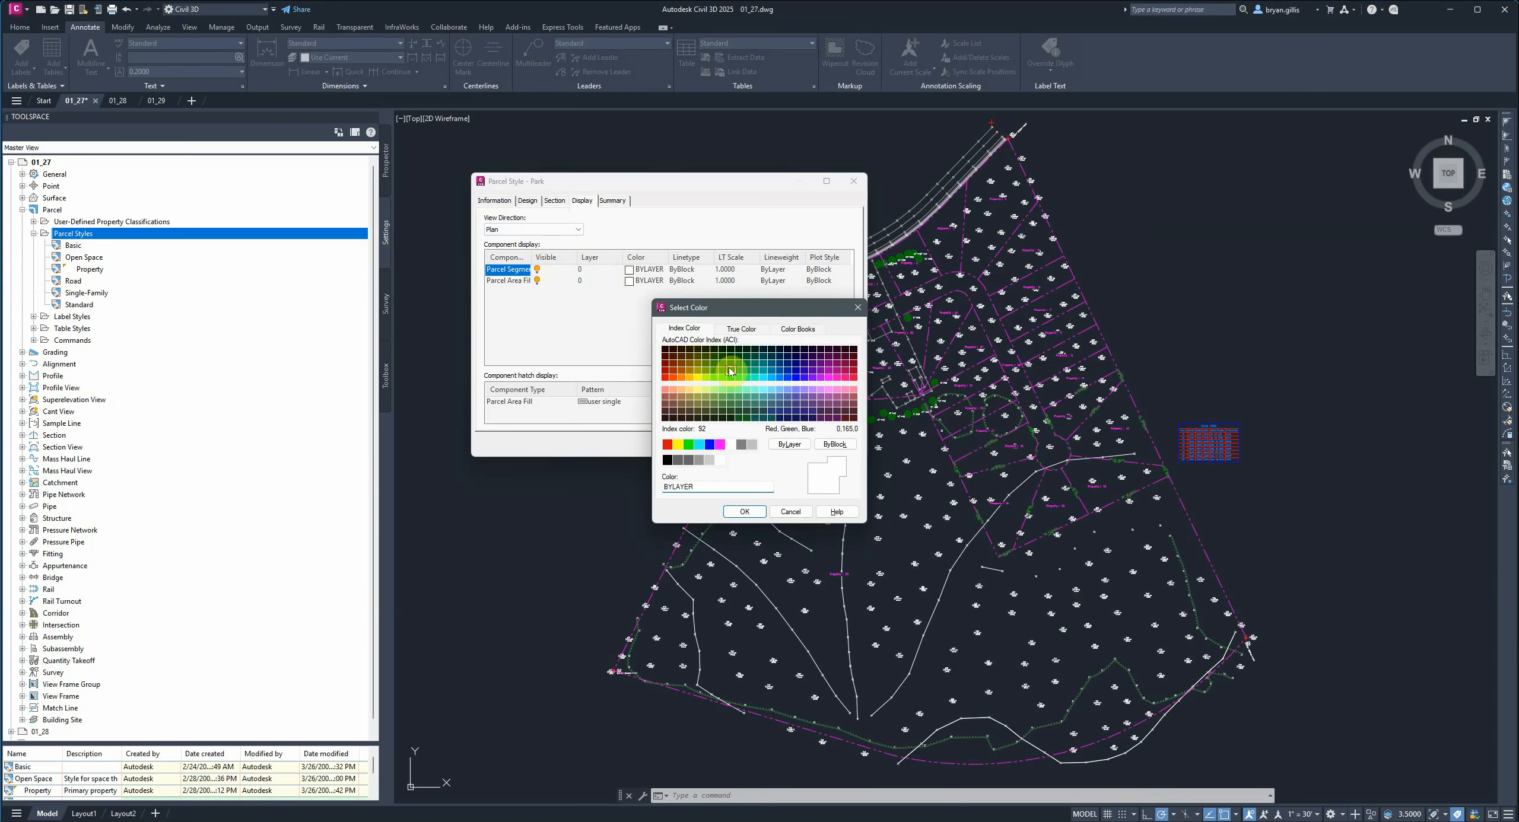
click(744, 511)
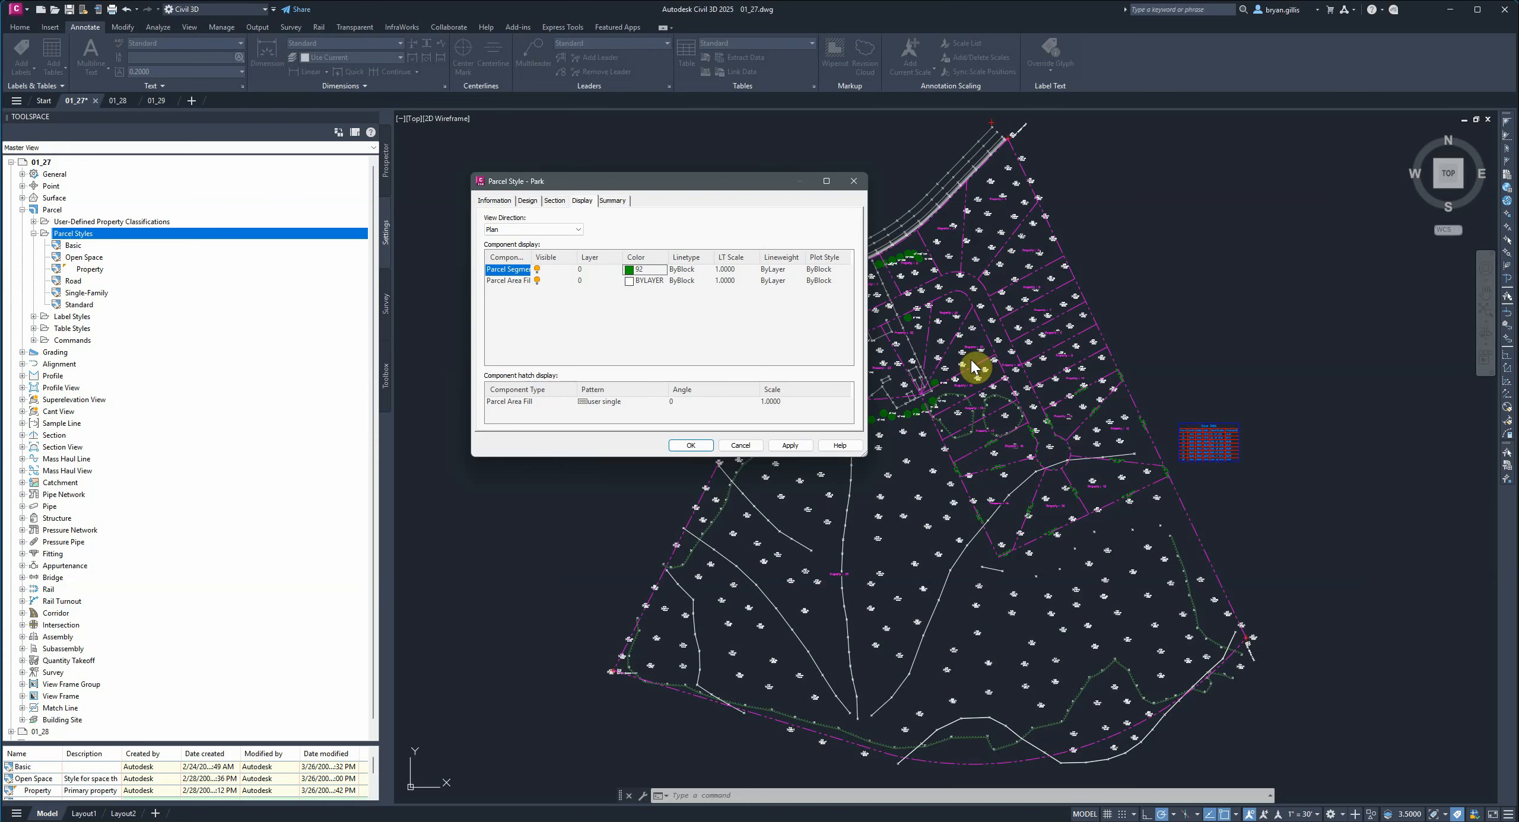
Set the Park style's parcel area fill color to 90.
click(630, 282)
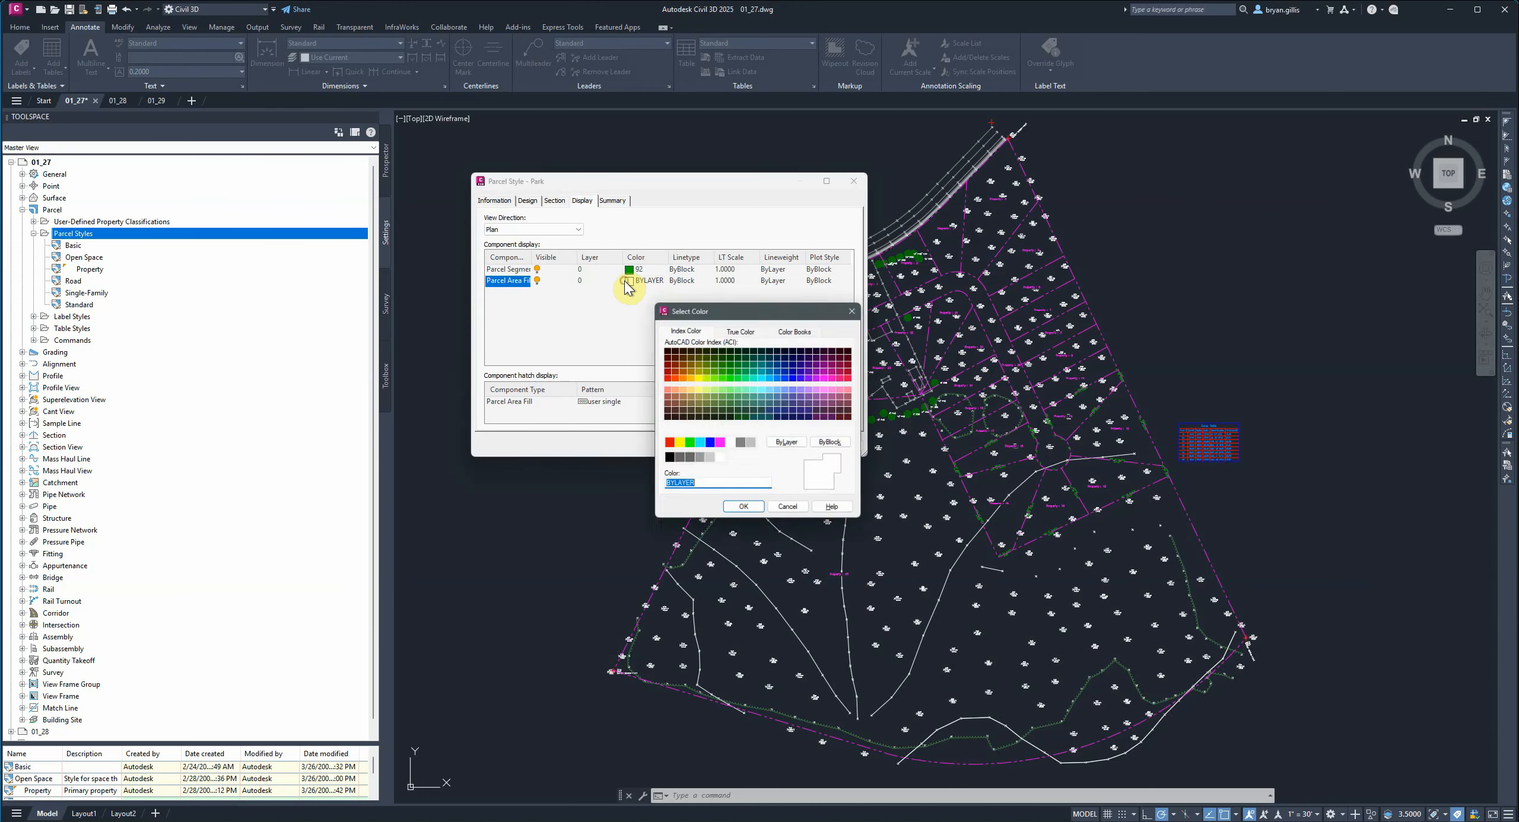
click(730, 378)
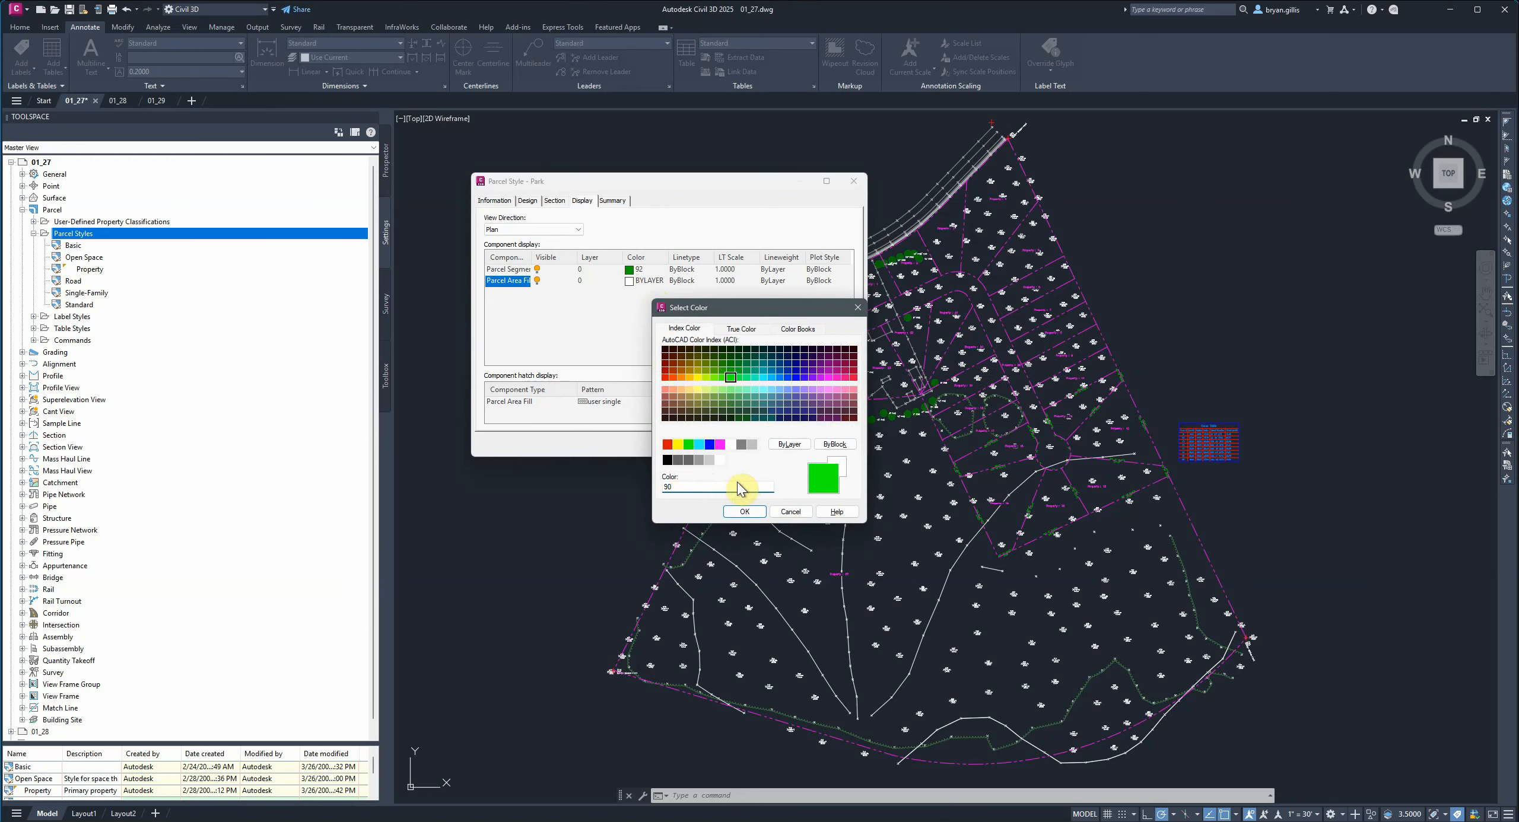
key(BackSpace)
text(2)
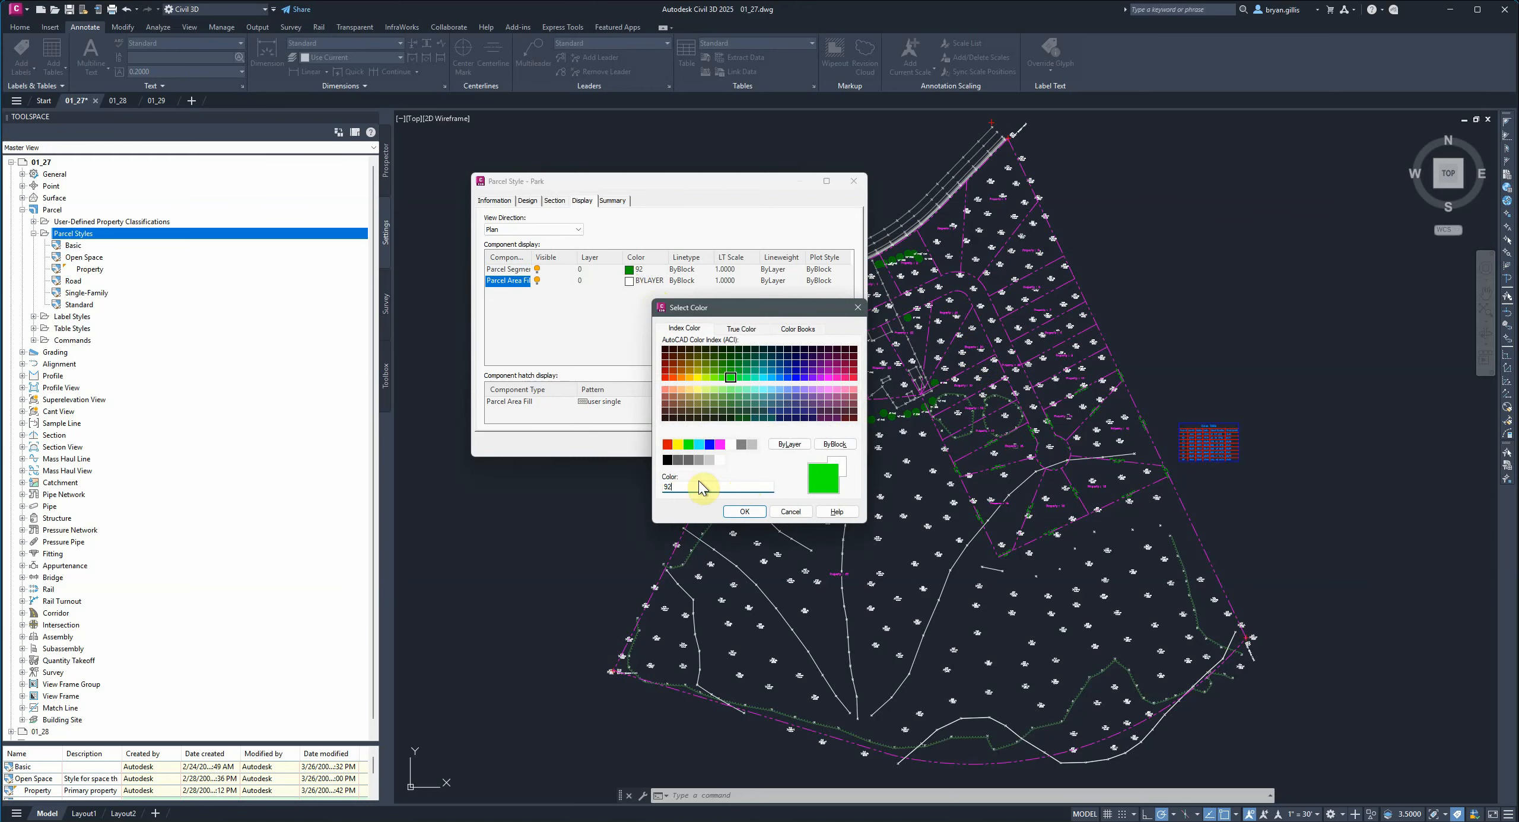
click(744, 512)
click(631, 280)
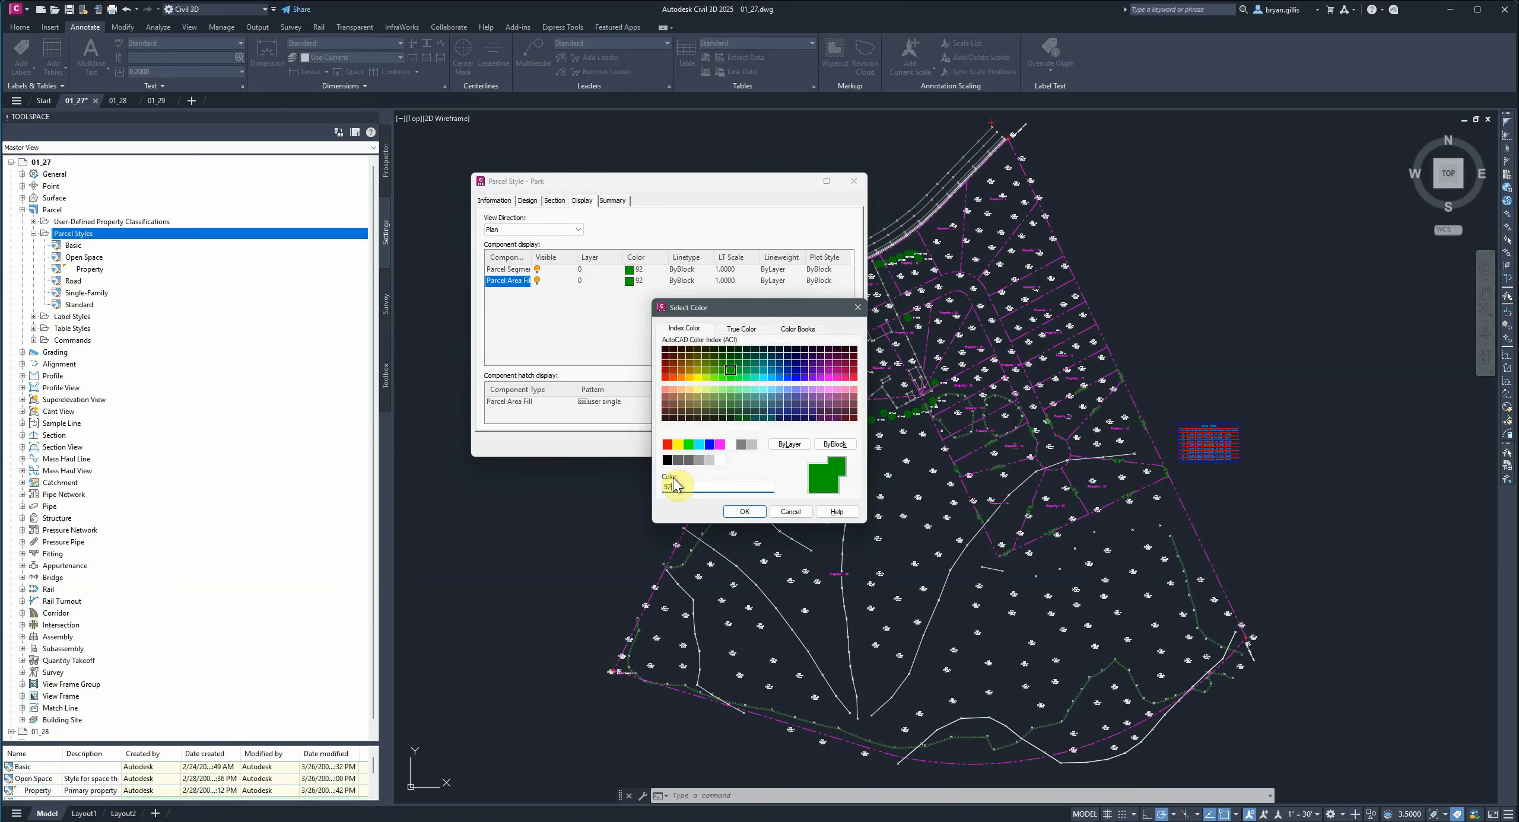
key(BackSpace)
text(0)
click(731, 513)
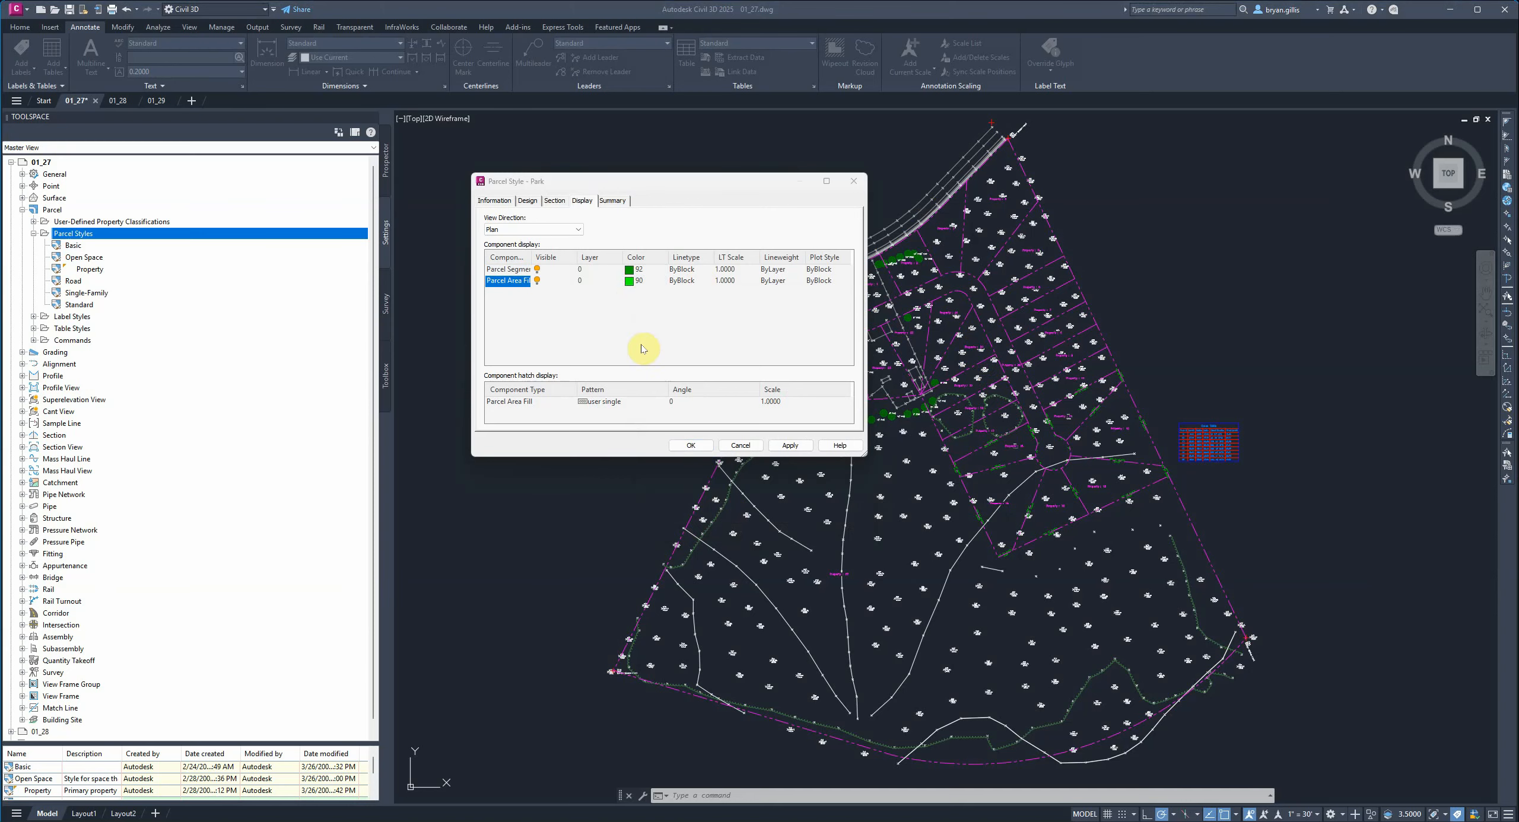
Set the Park style's parcel area fill hatch to the predefined GRASS pattern.
click(608, 405)
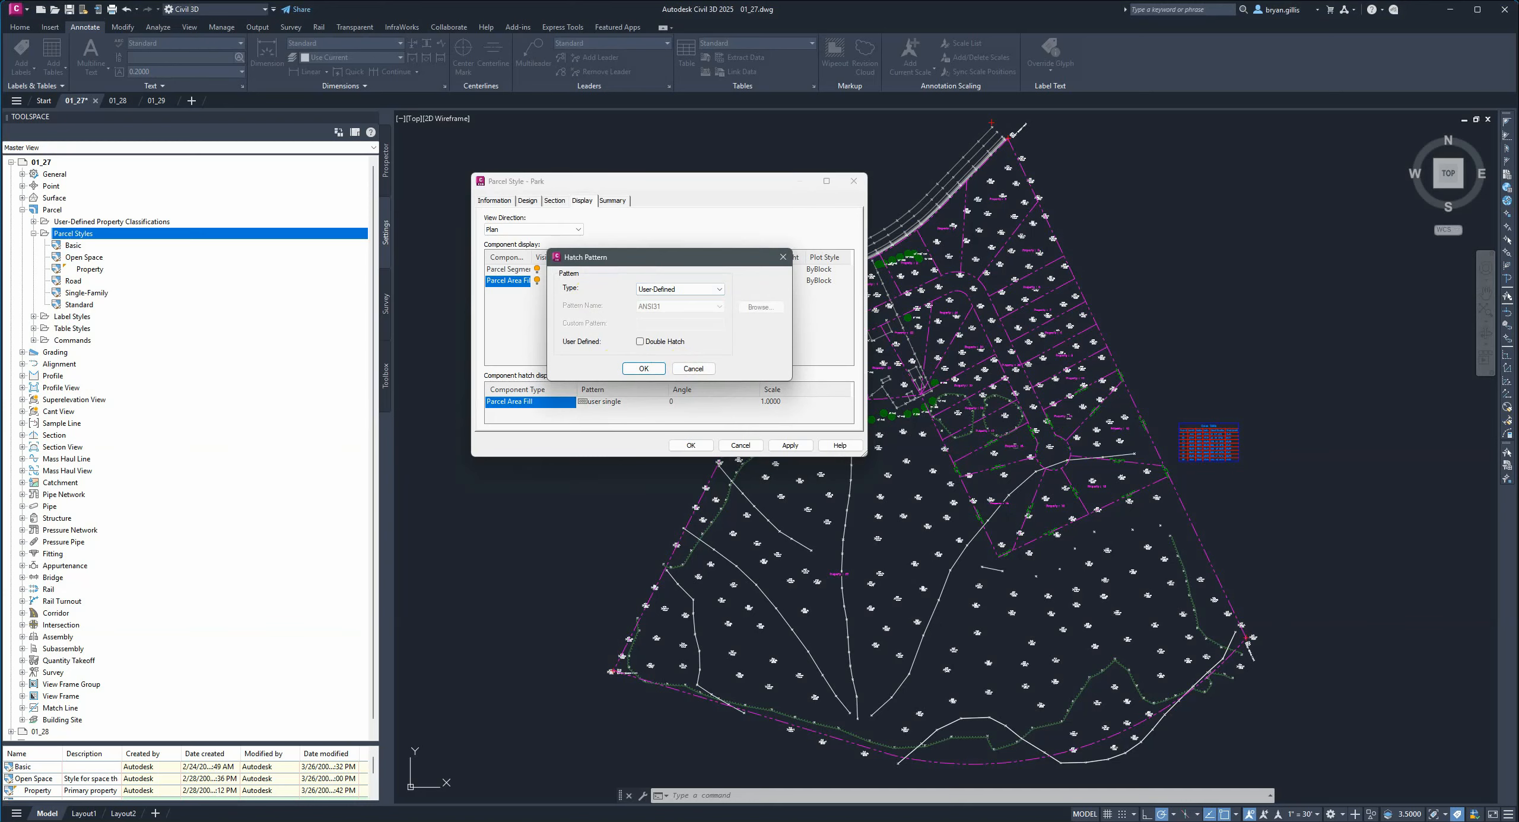
click(665, 290)
click(656, 300)
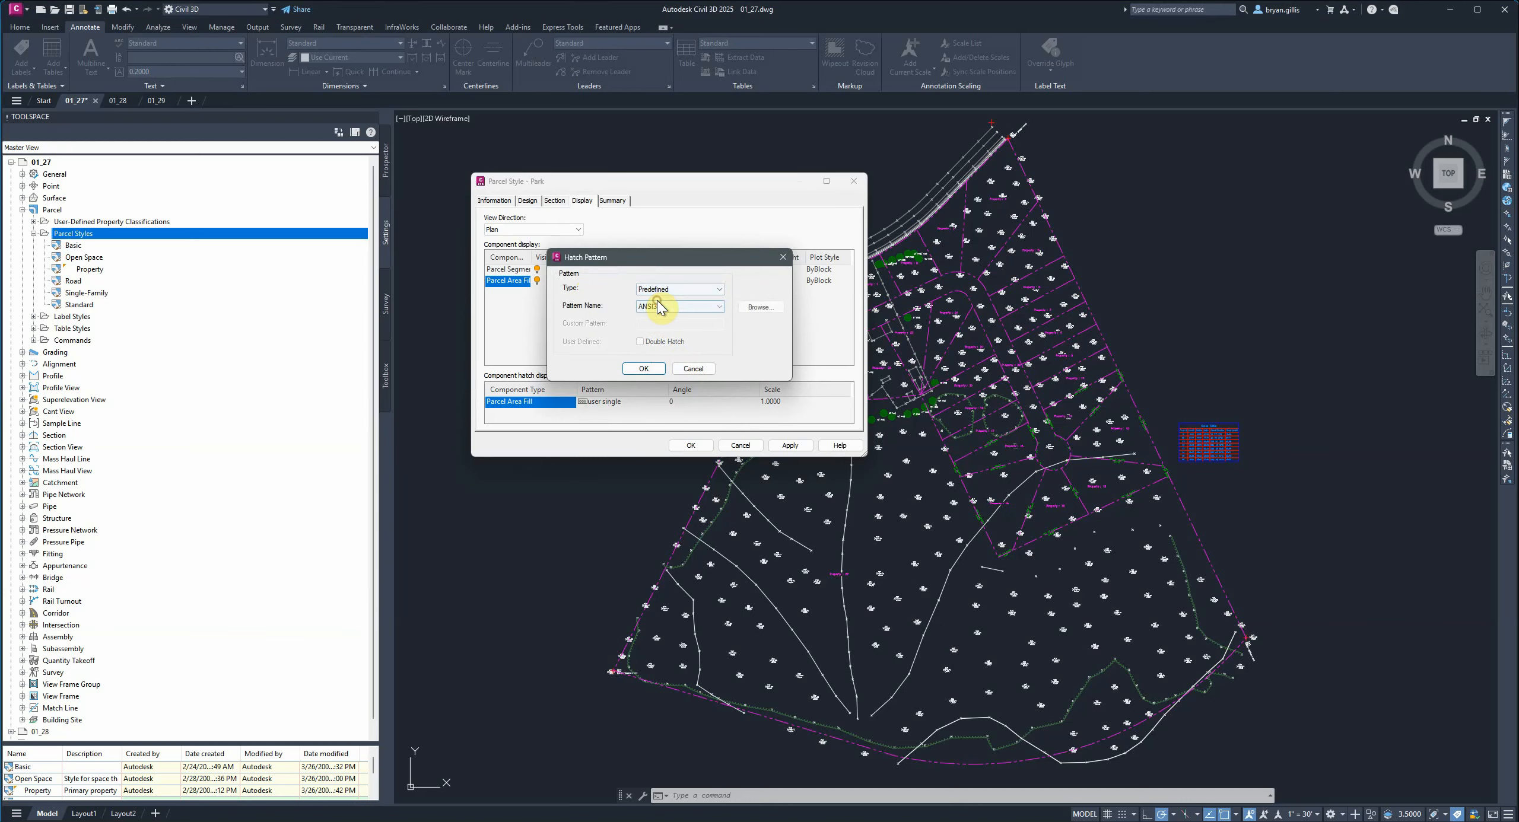
click(715, 309)
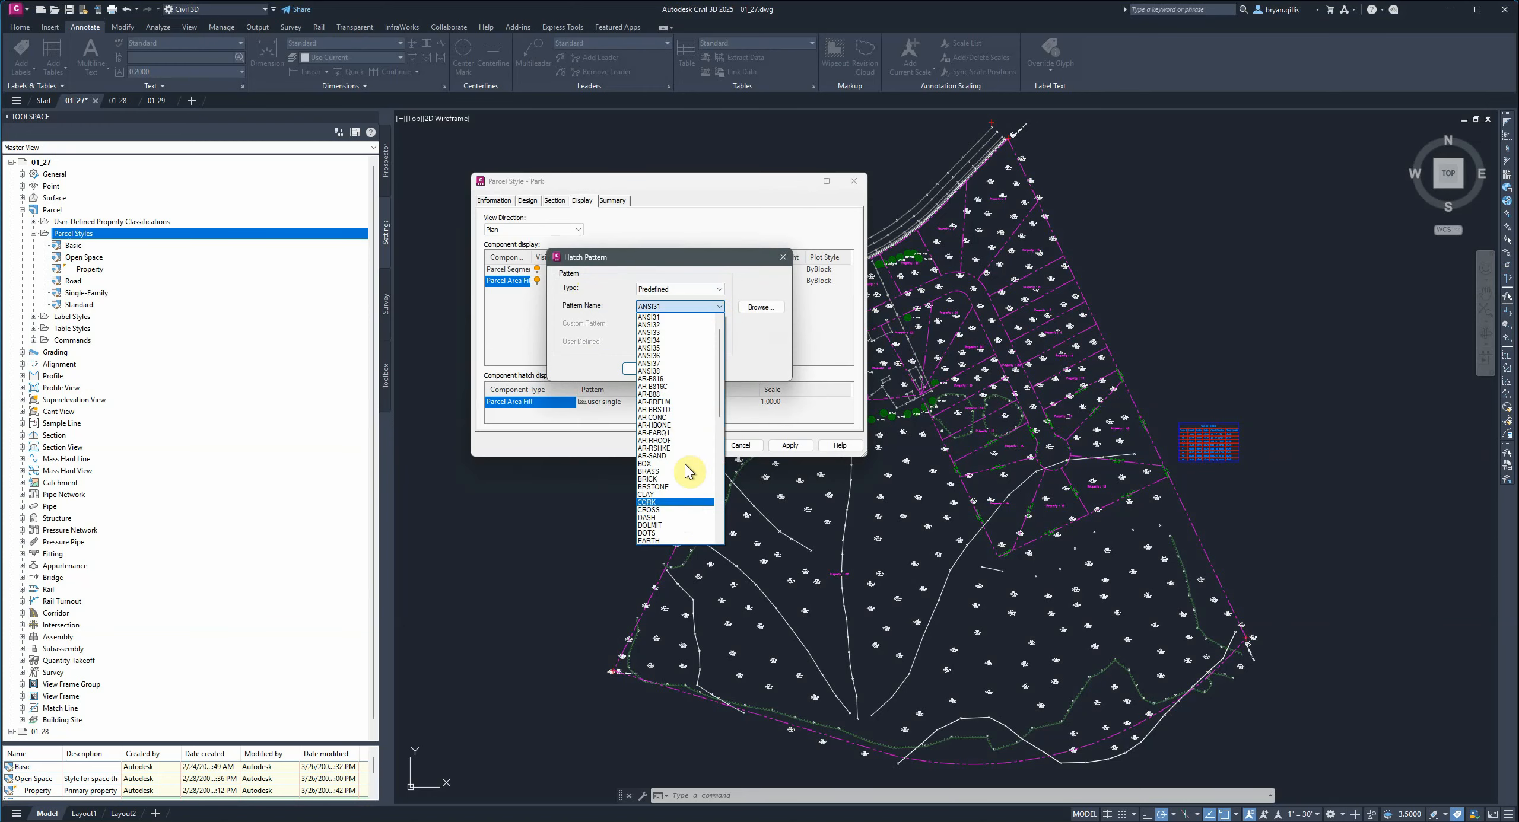
scroll(689, 504, down, 1)
scroll(664, 487, down, 3)
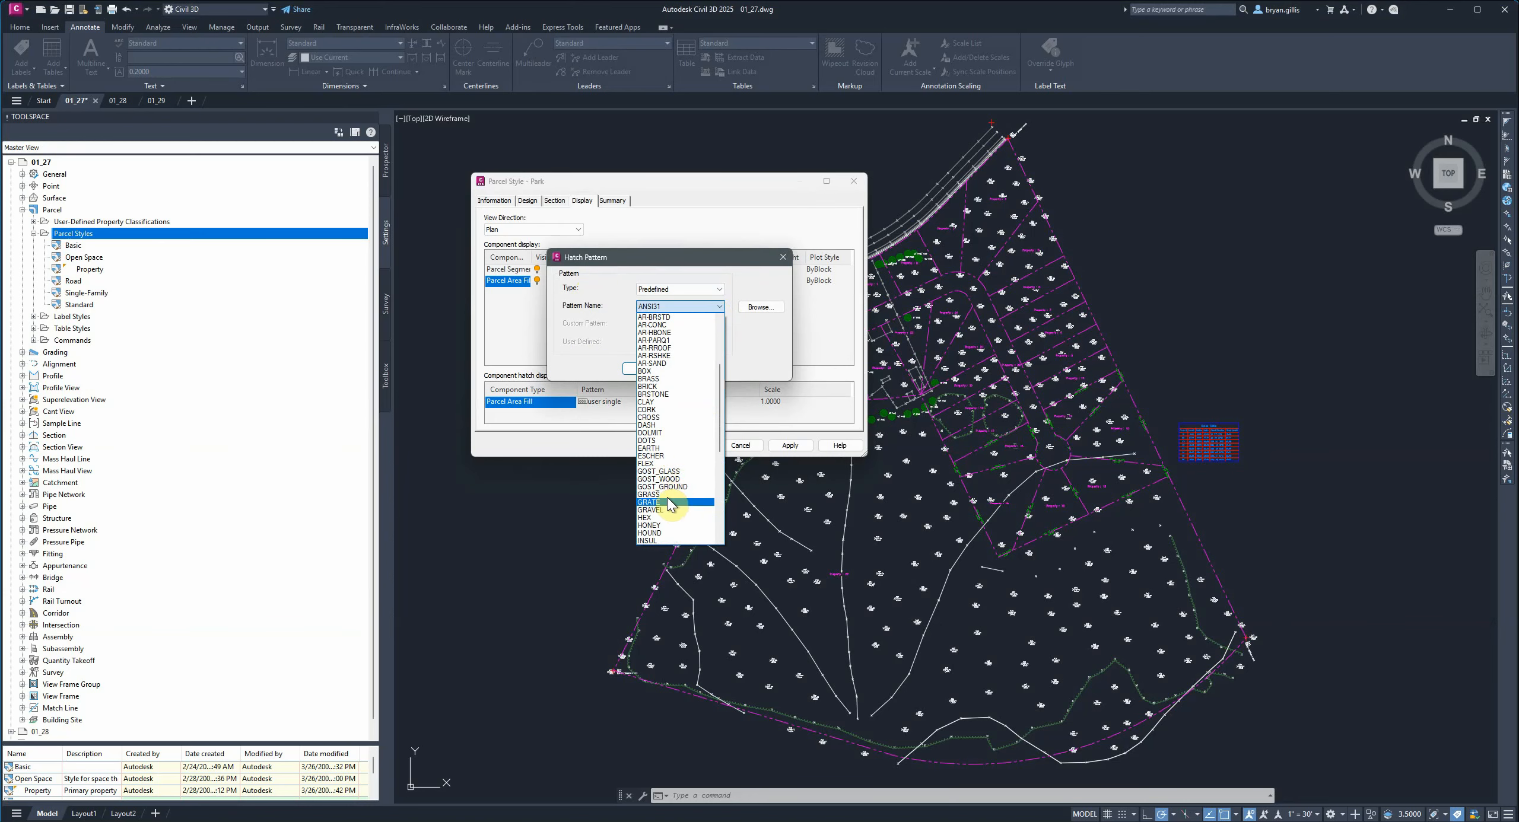
click(666, 494)
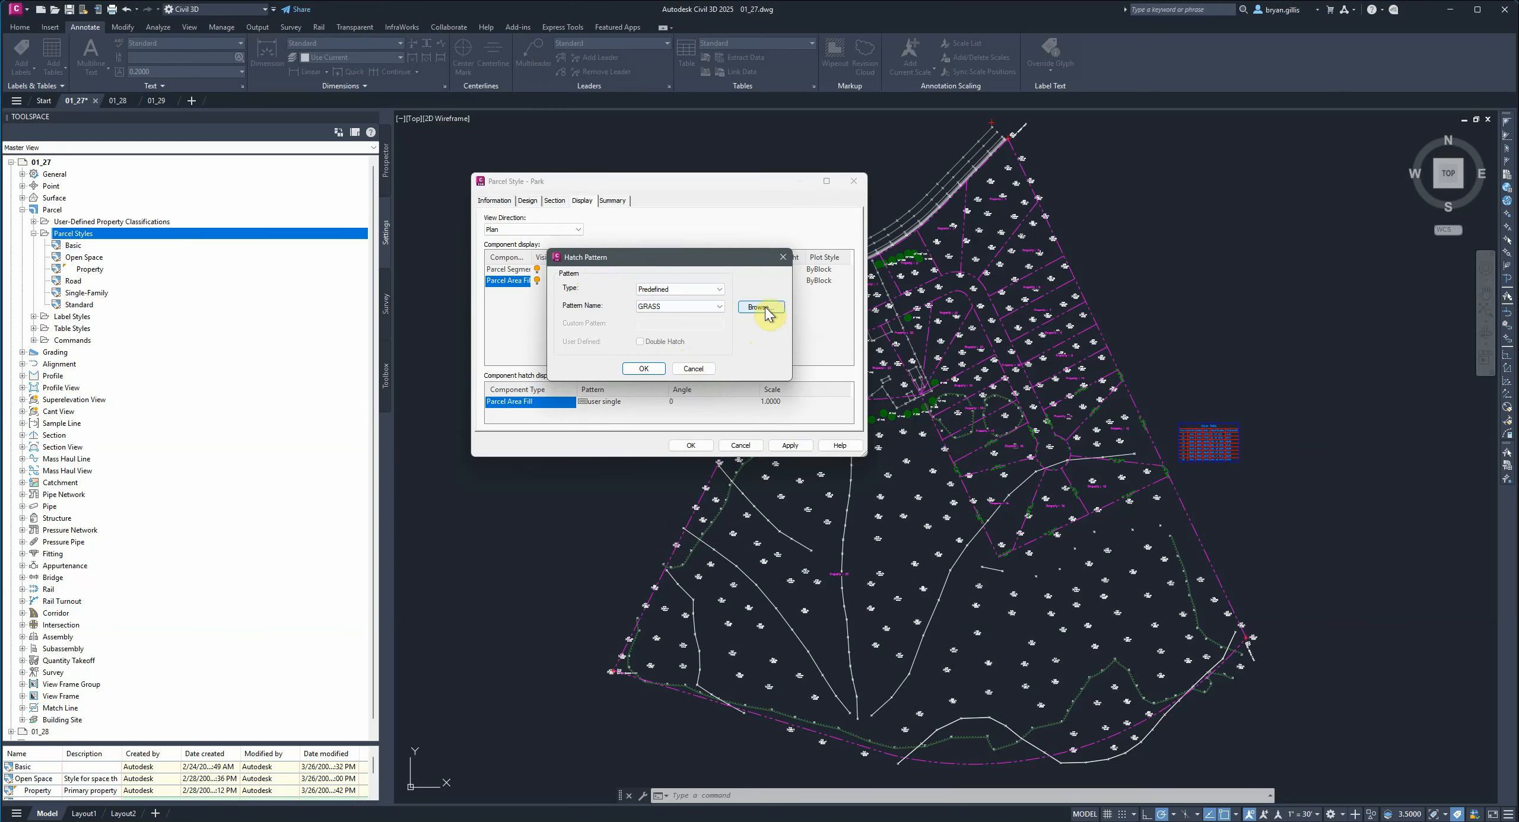
drag(703, 256, 774, 198)
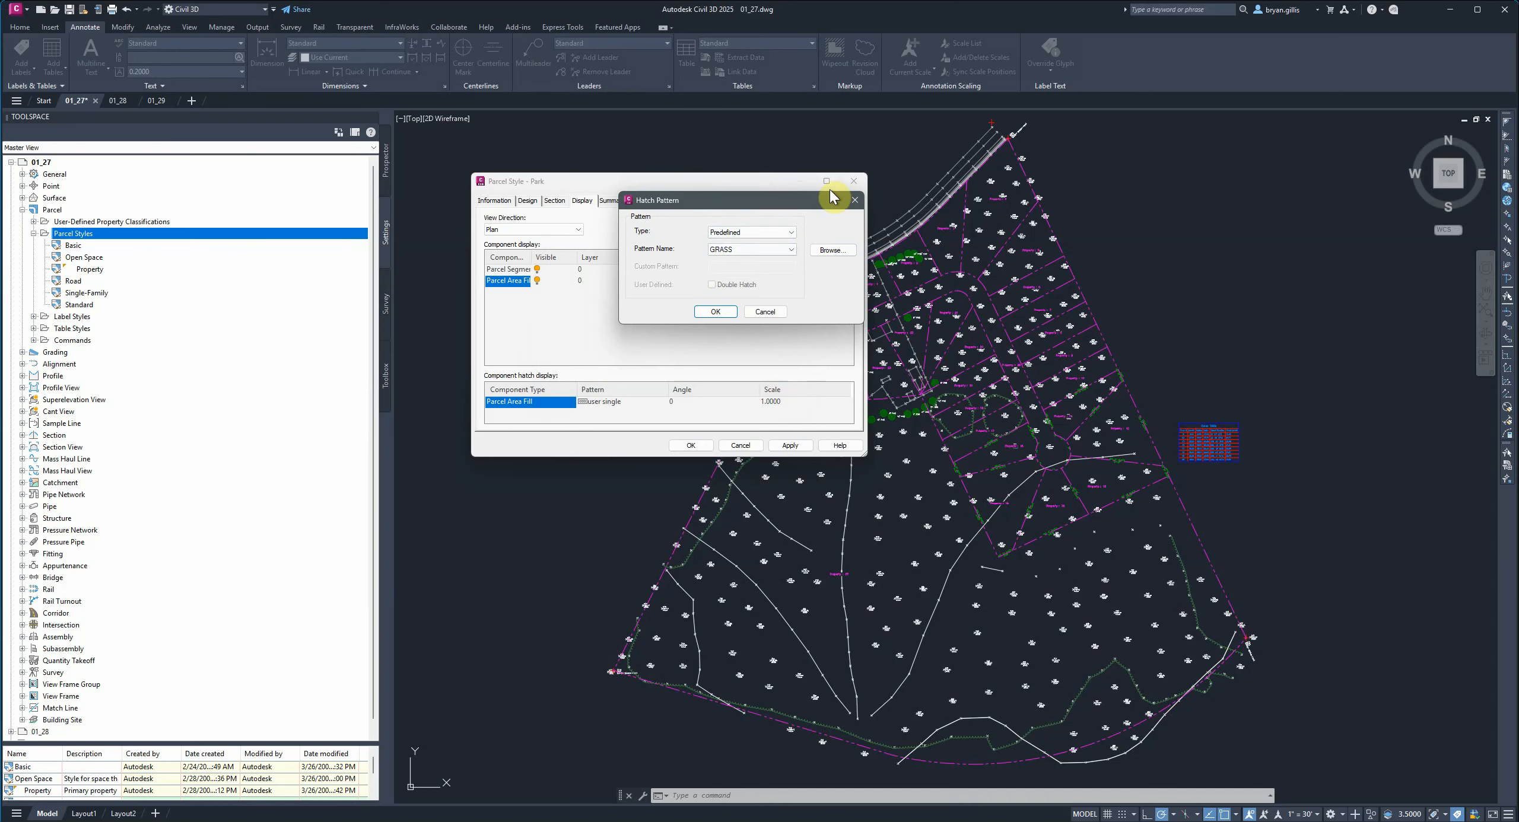
mouse_move(746, 209)
mouse_down()
mouse_move(878, 248)
mouse_move(896, 290)
mouse_up()
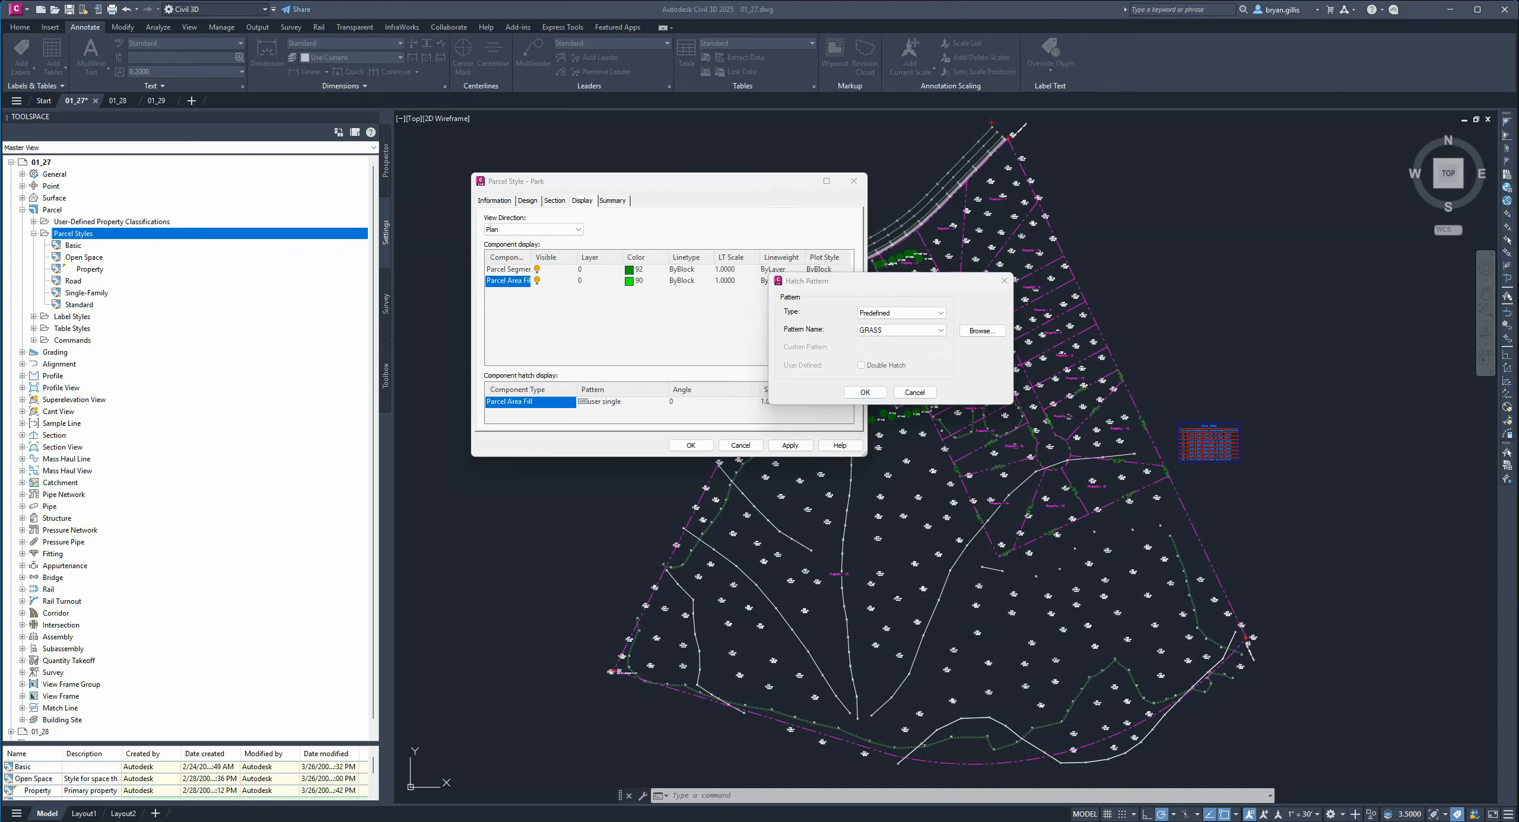
click(864, 395)
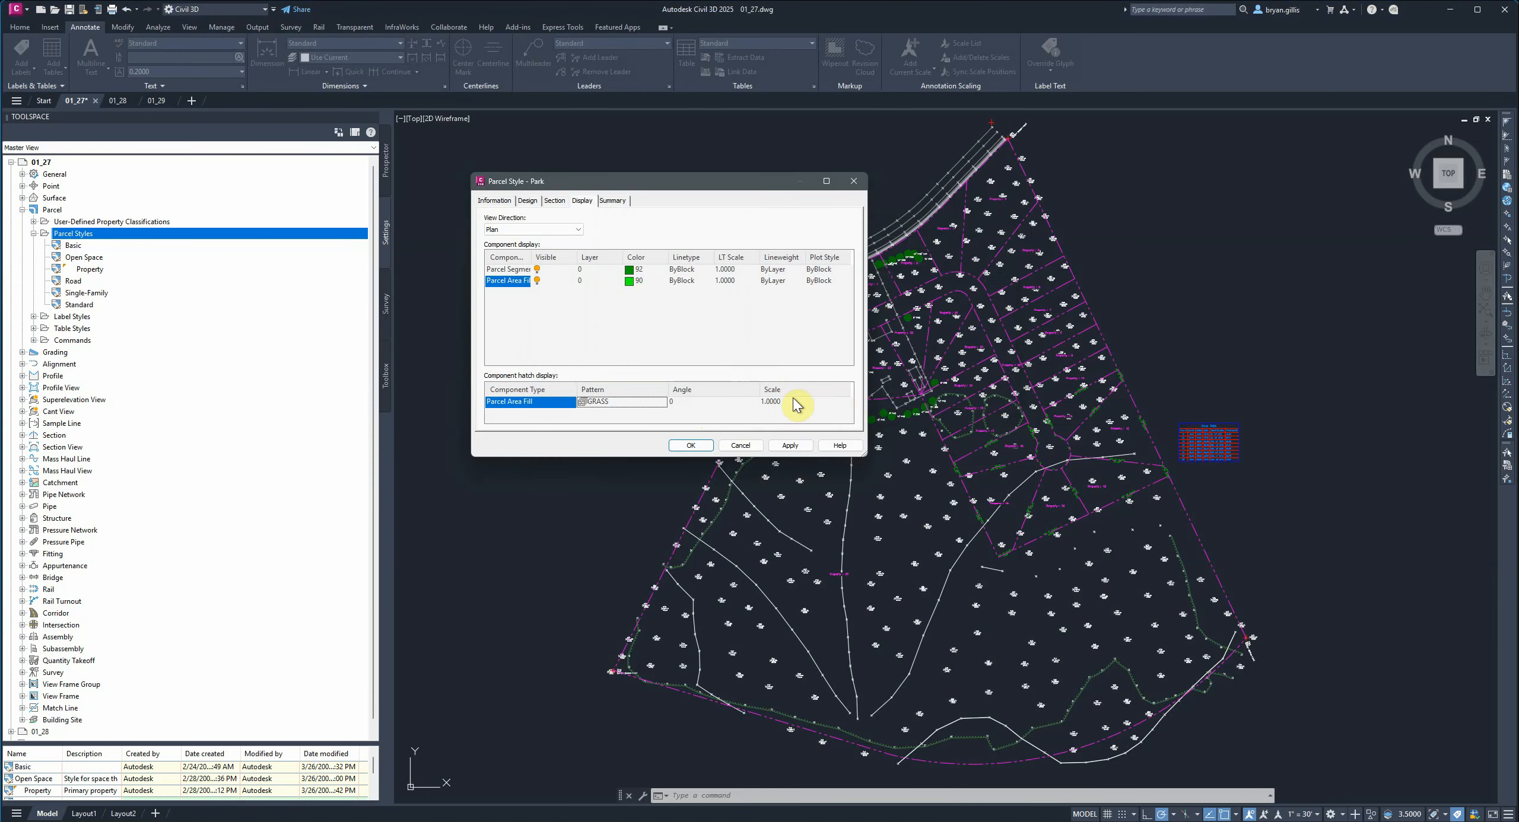
Set the Park style's area fill hatch scale to 10.
click(772, 401)
drag(789, 402, 696, 406)
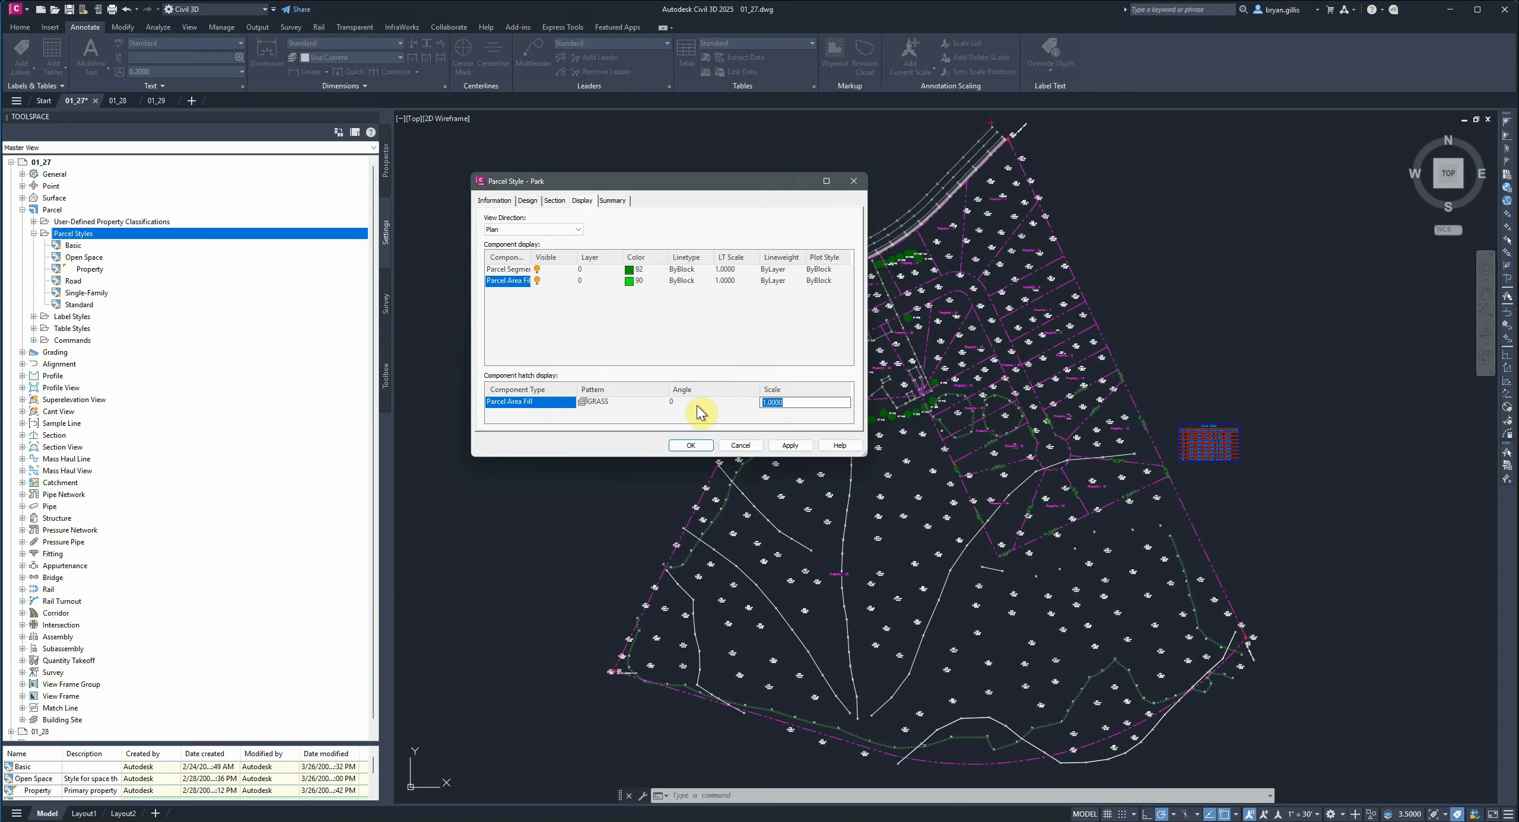
text(10)
key(Return)
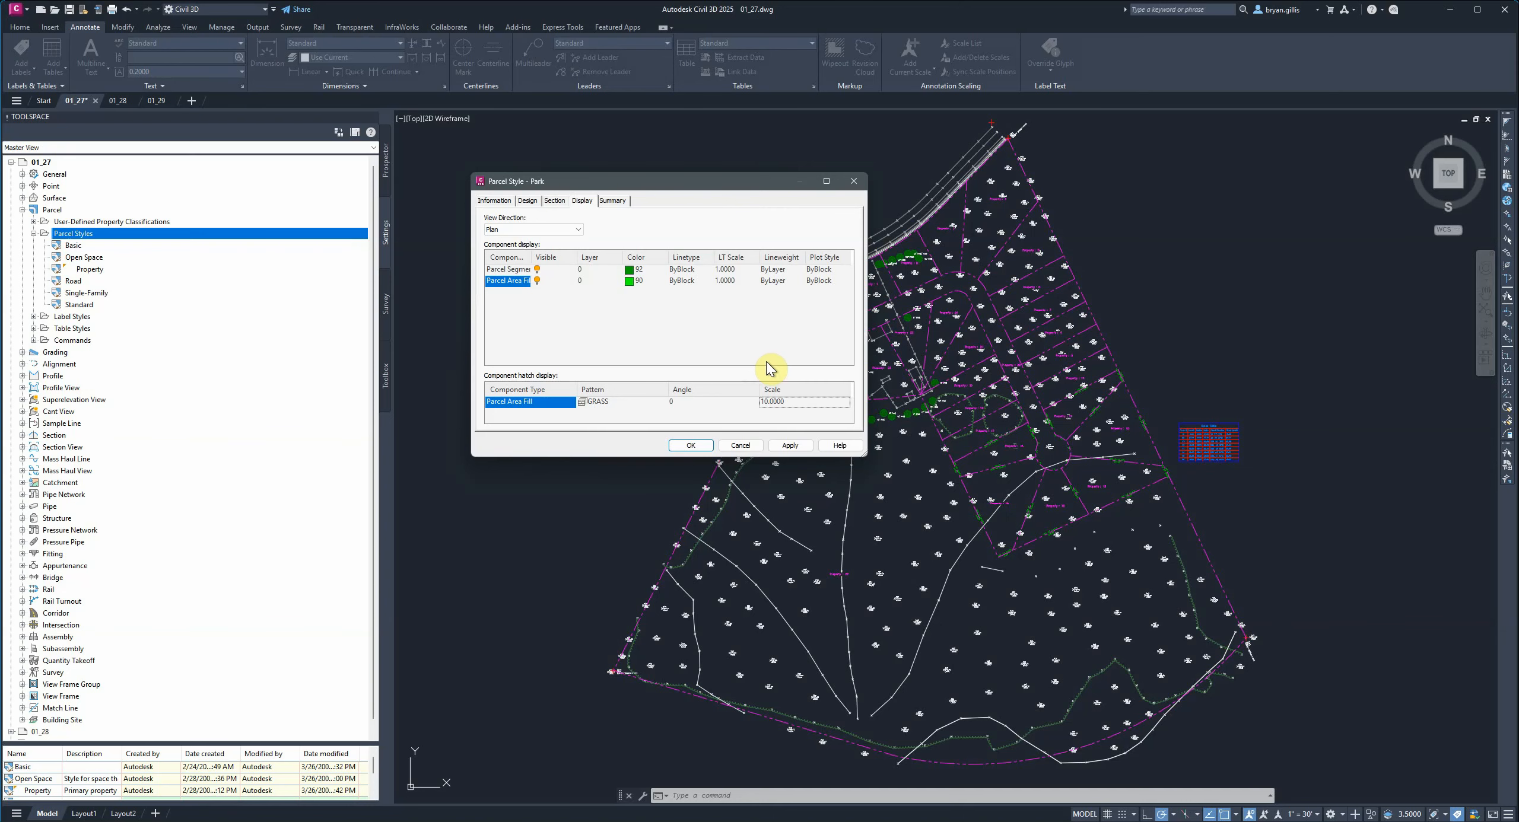
Review the Park style's summary properties and save the style.
click(613, 201)
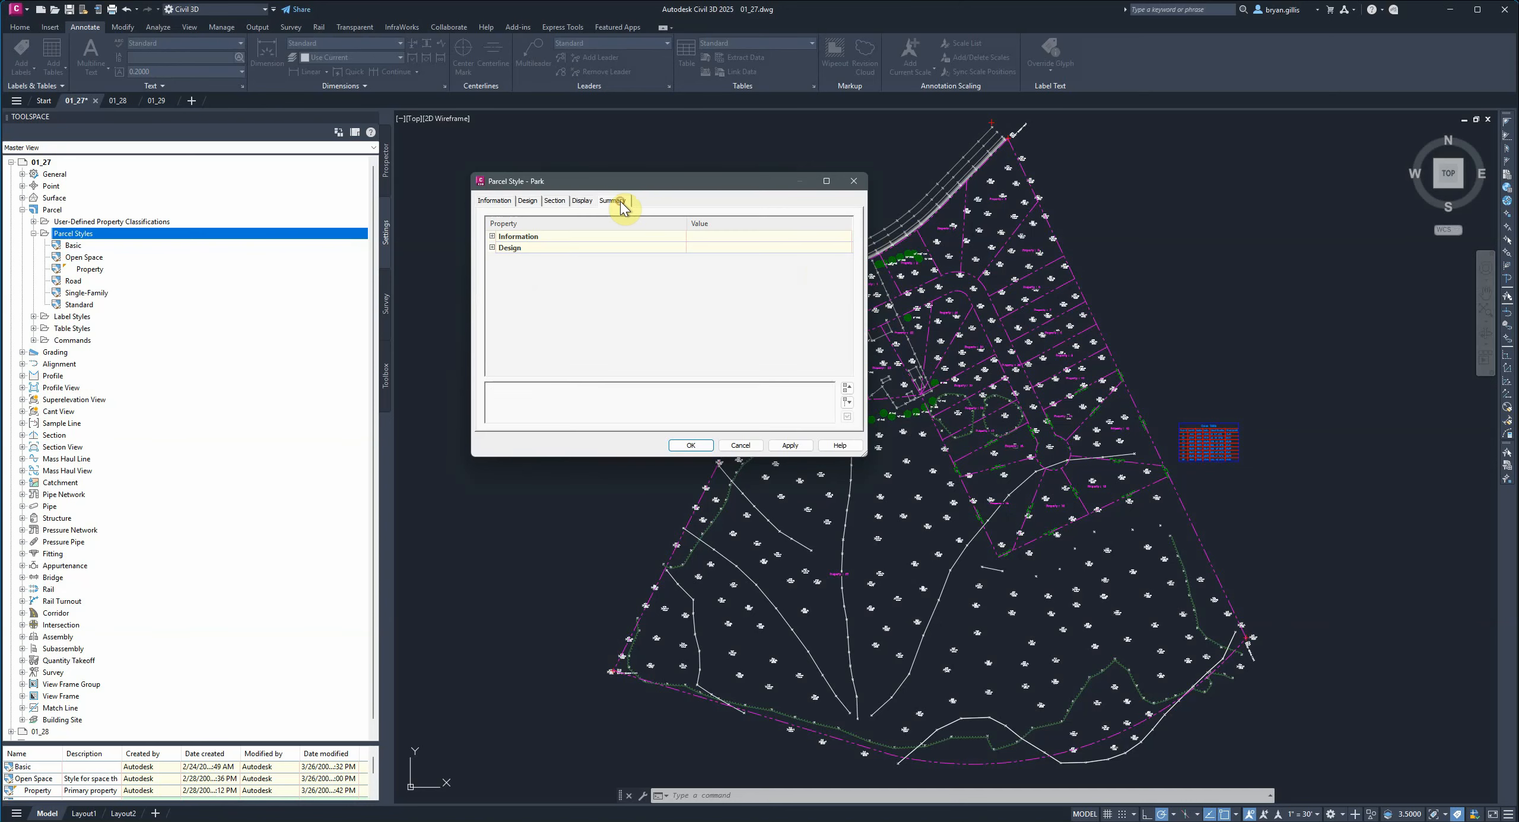
click(492, 247)
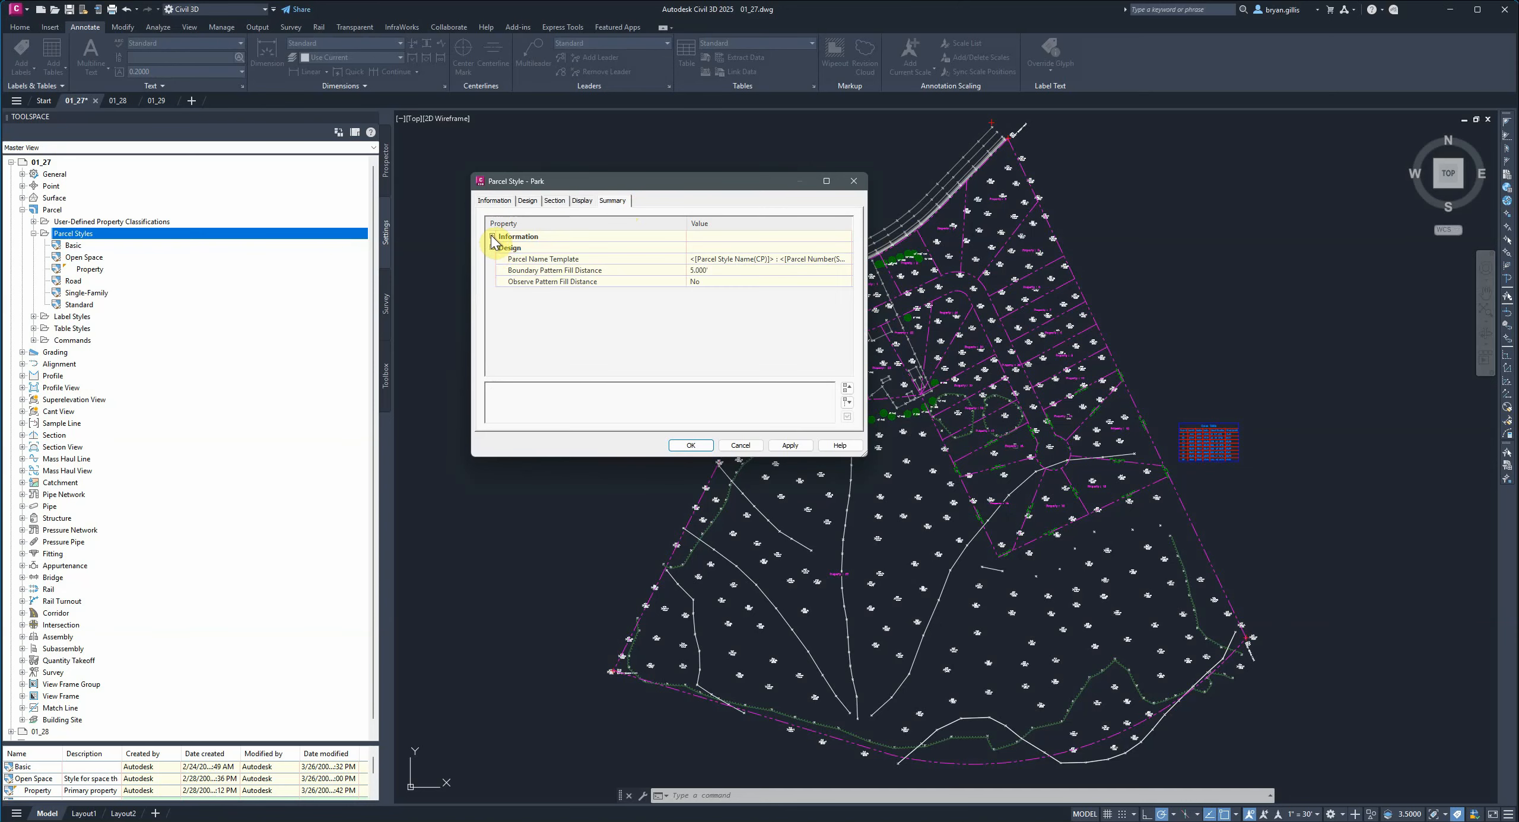
click(492, 236)
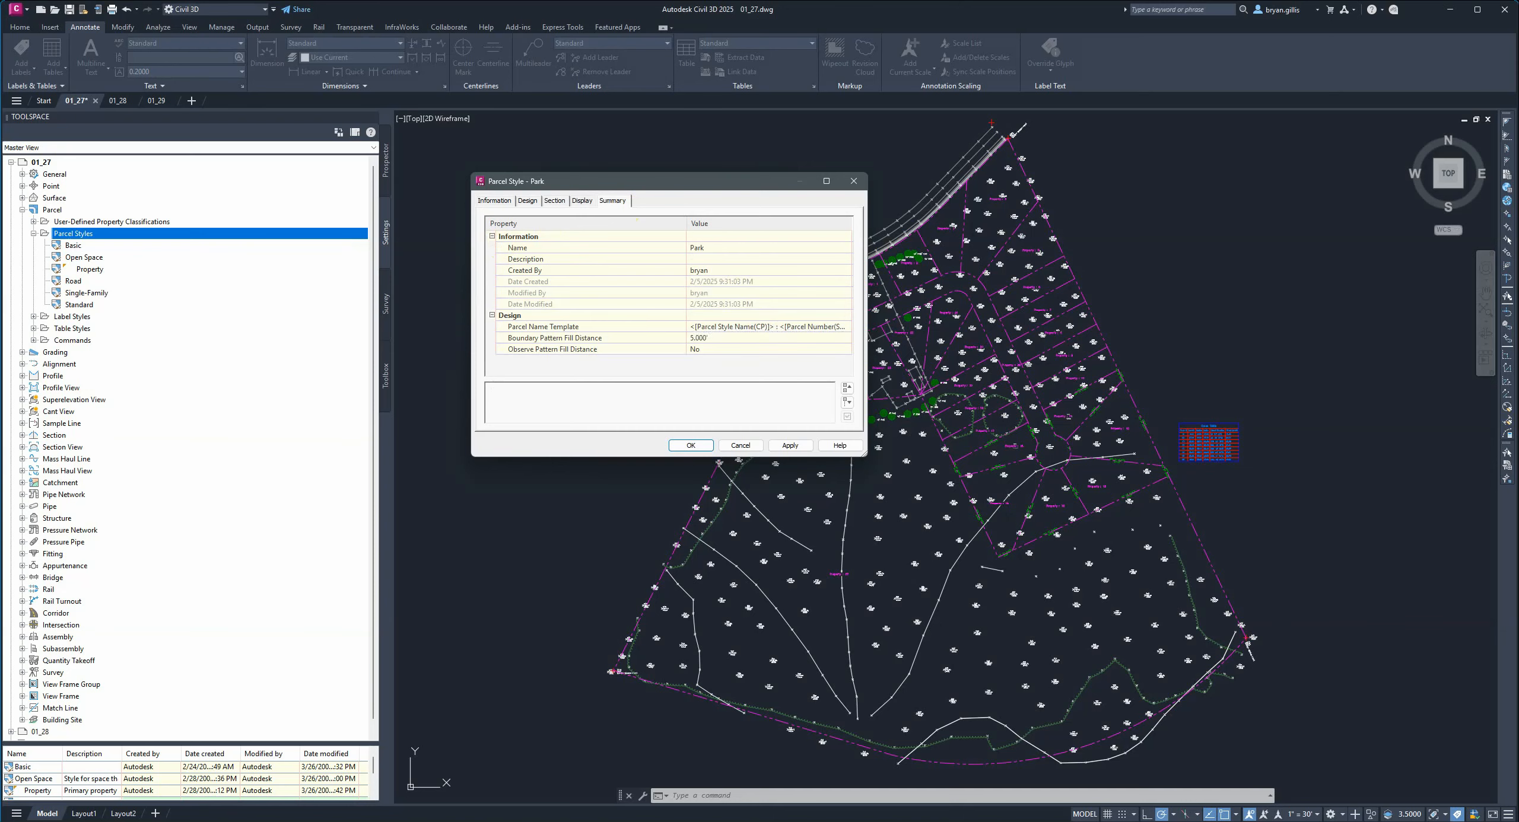
click(790, 446)
click(693, 446)
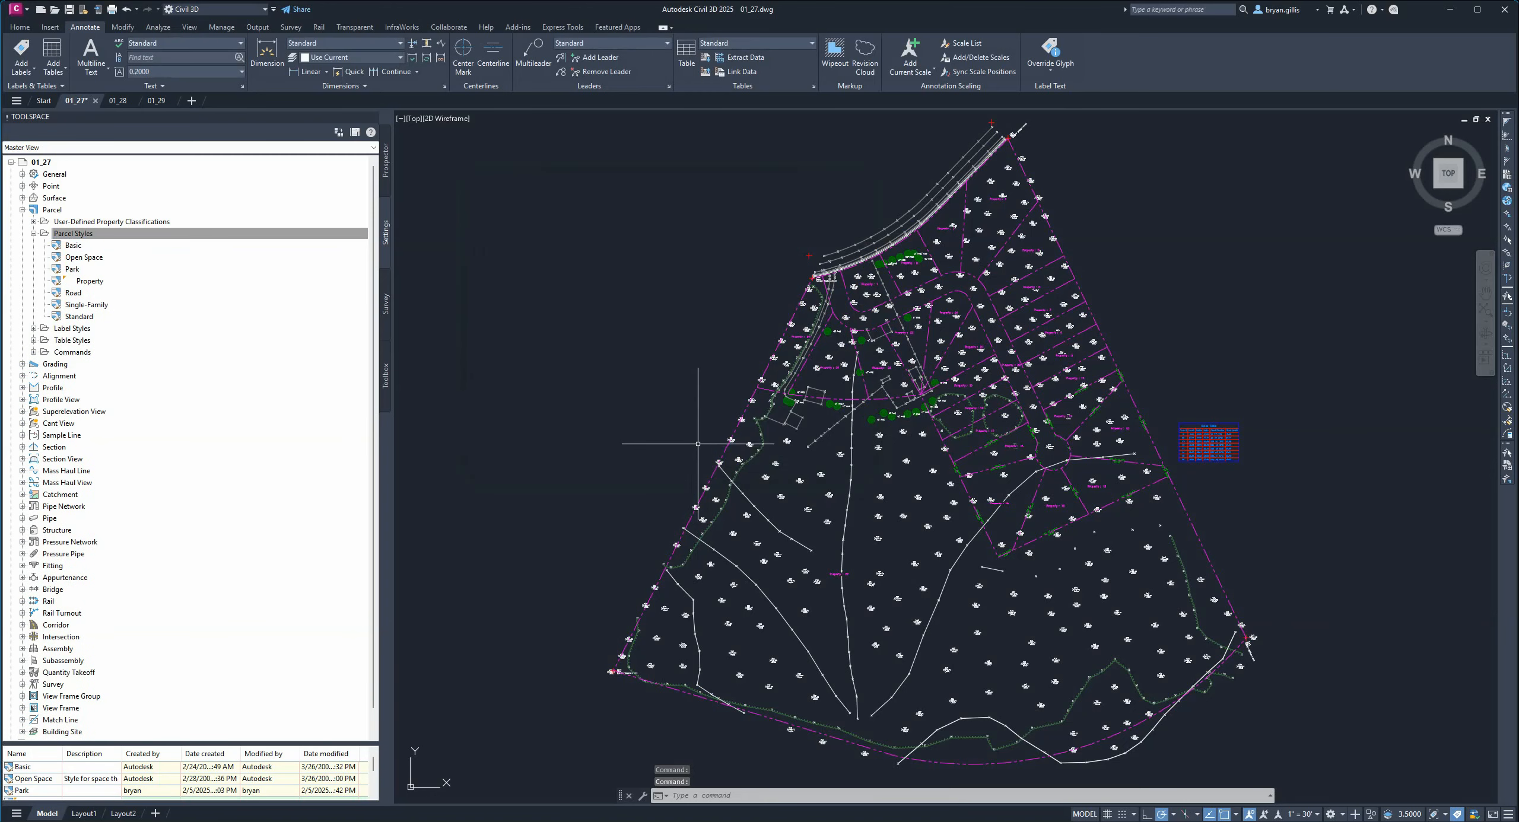
Assign the Park parcel style to parcel Property : 25 through its parcel properties, then clear the selection.
click(72, 270)
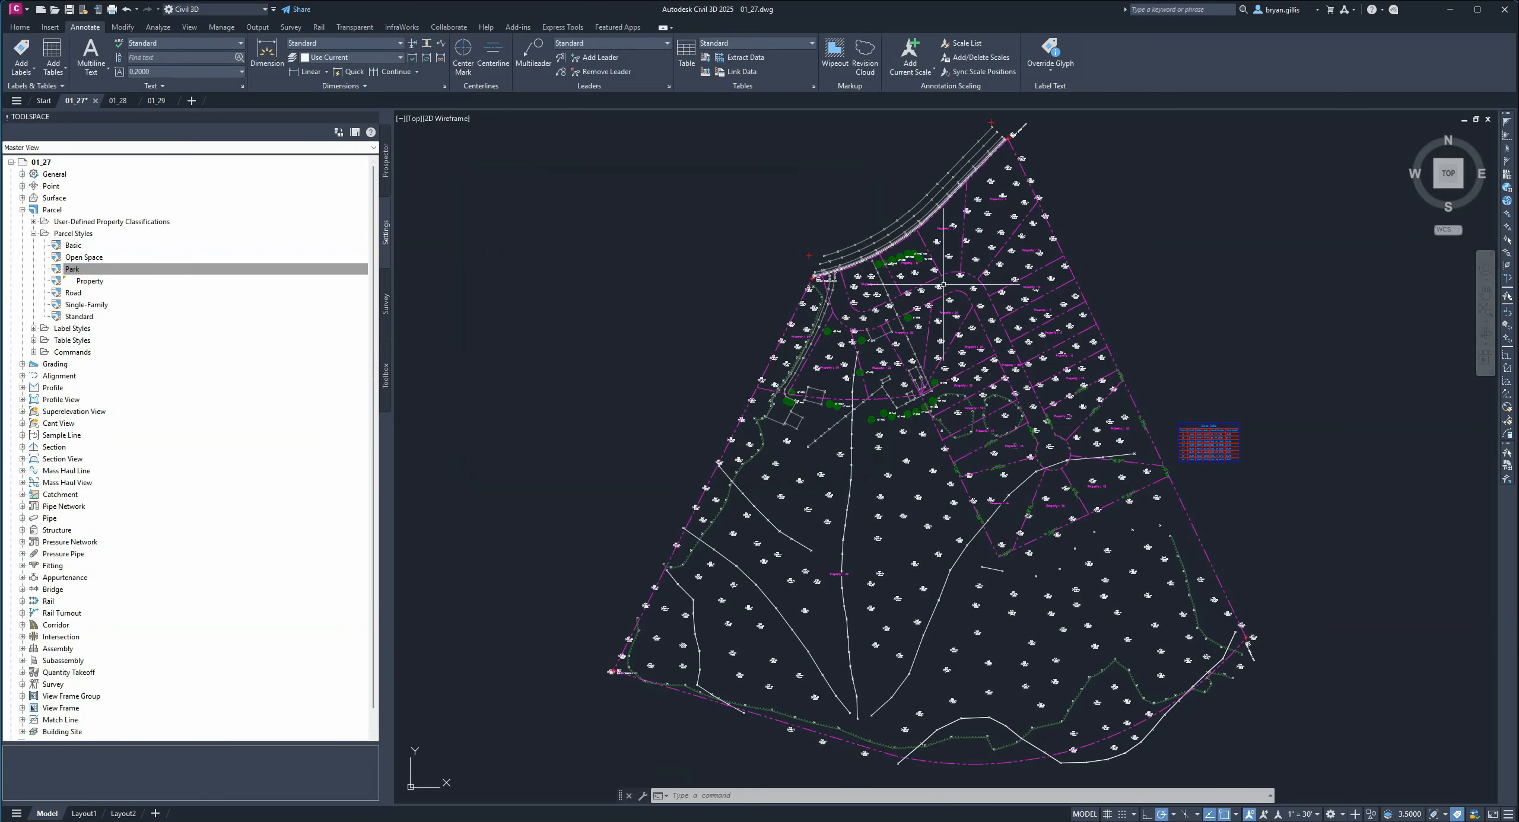
scroll(873, 294, up, 5)
middle_drag(644, 413, 880, 351)
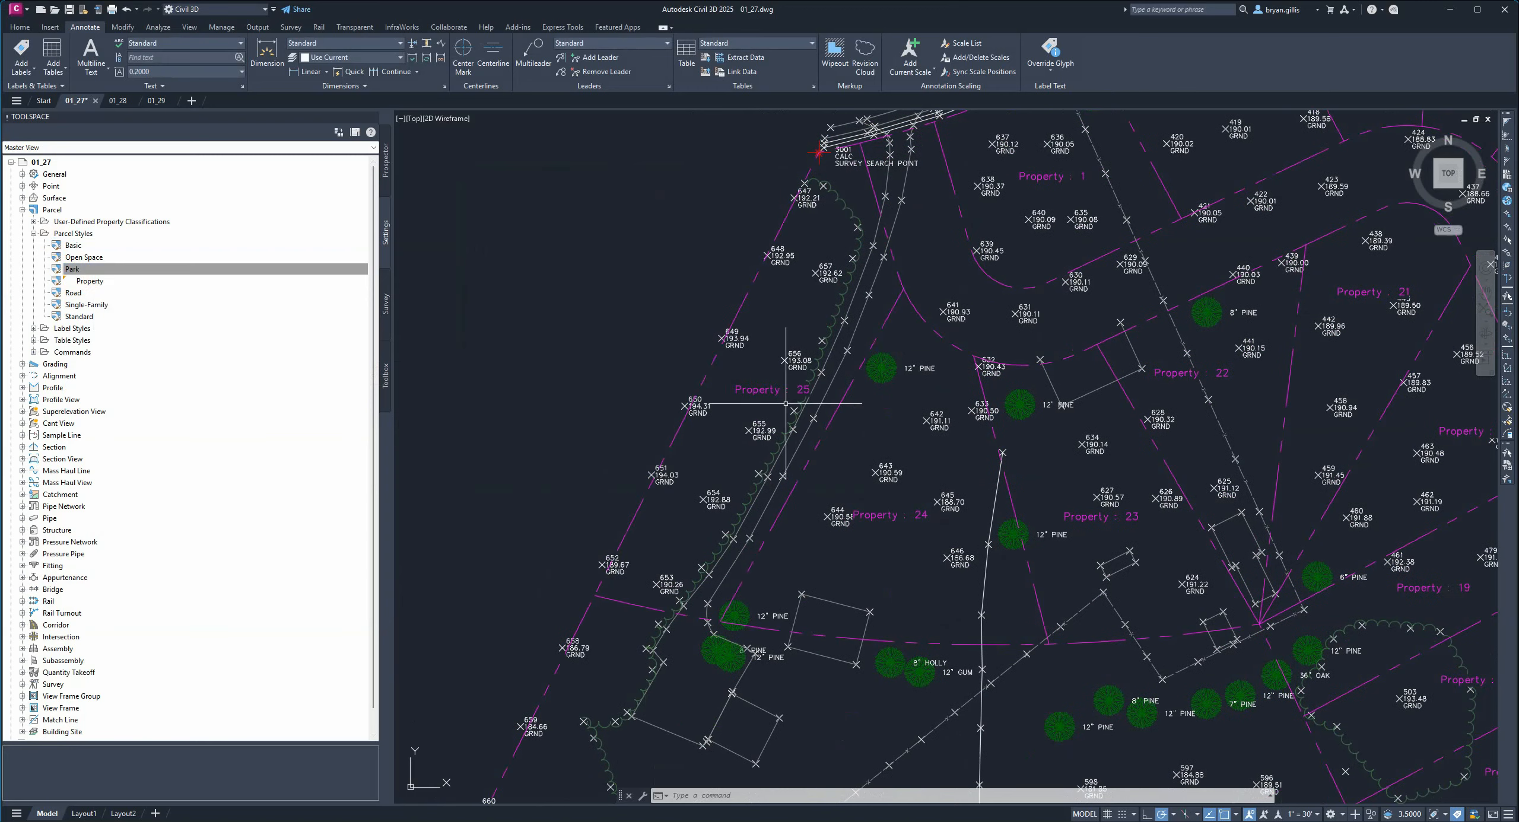
click(757, 391)
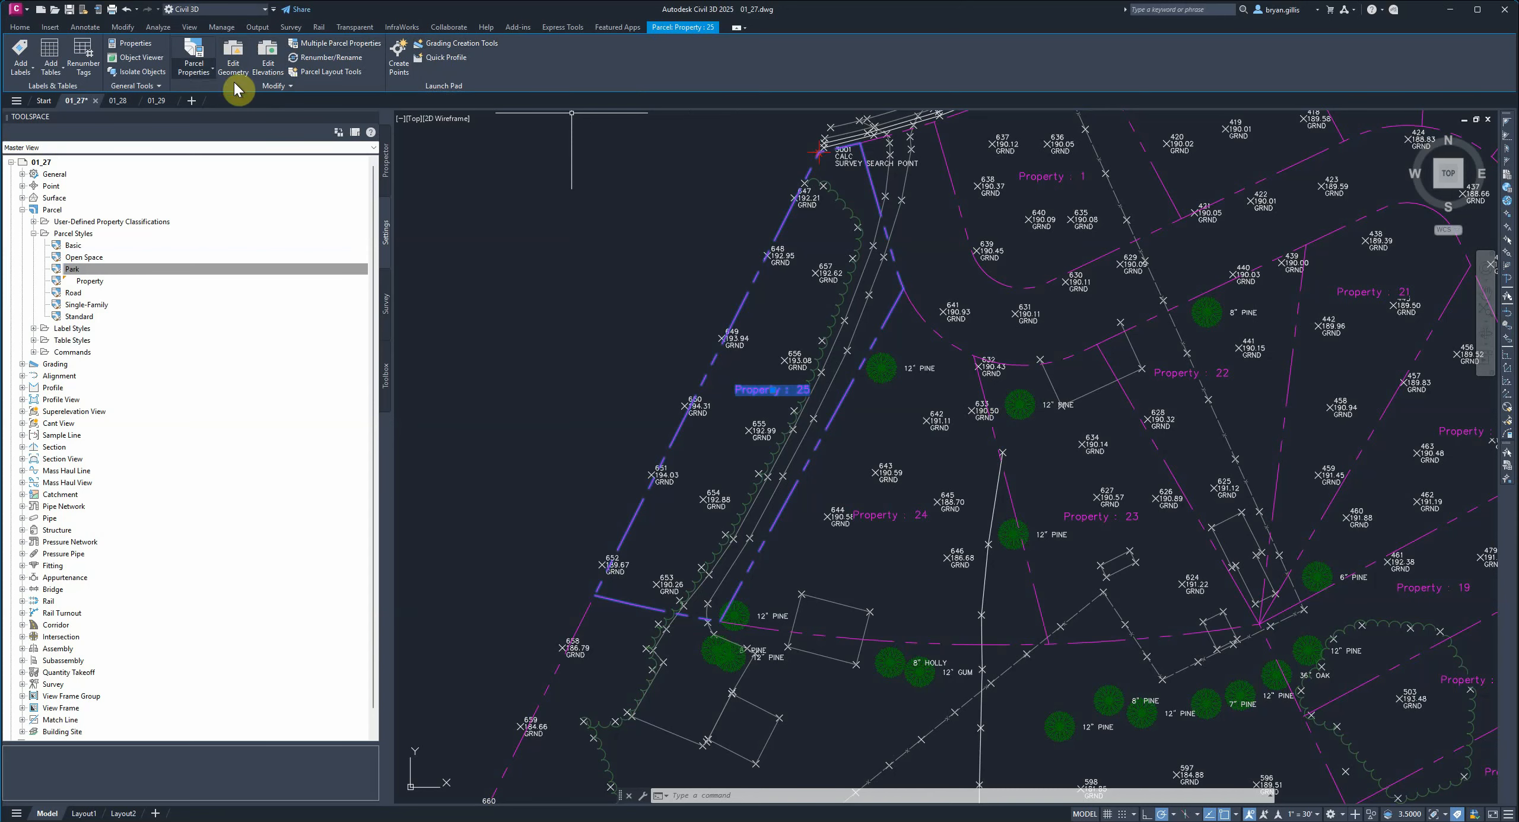
click(208, 68)
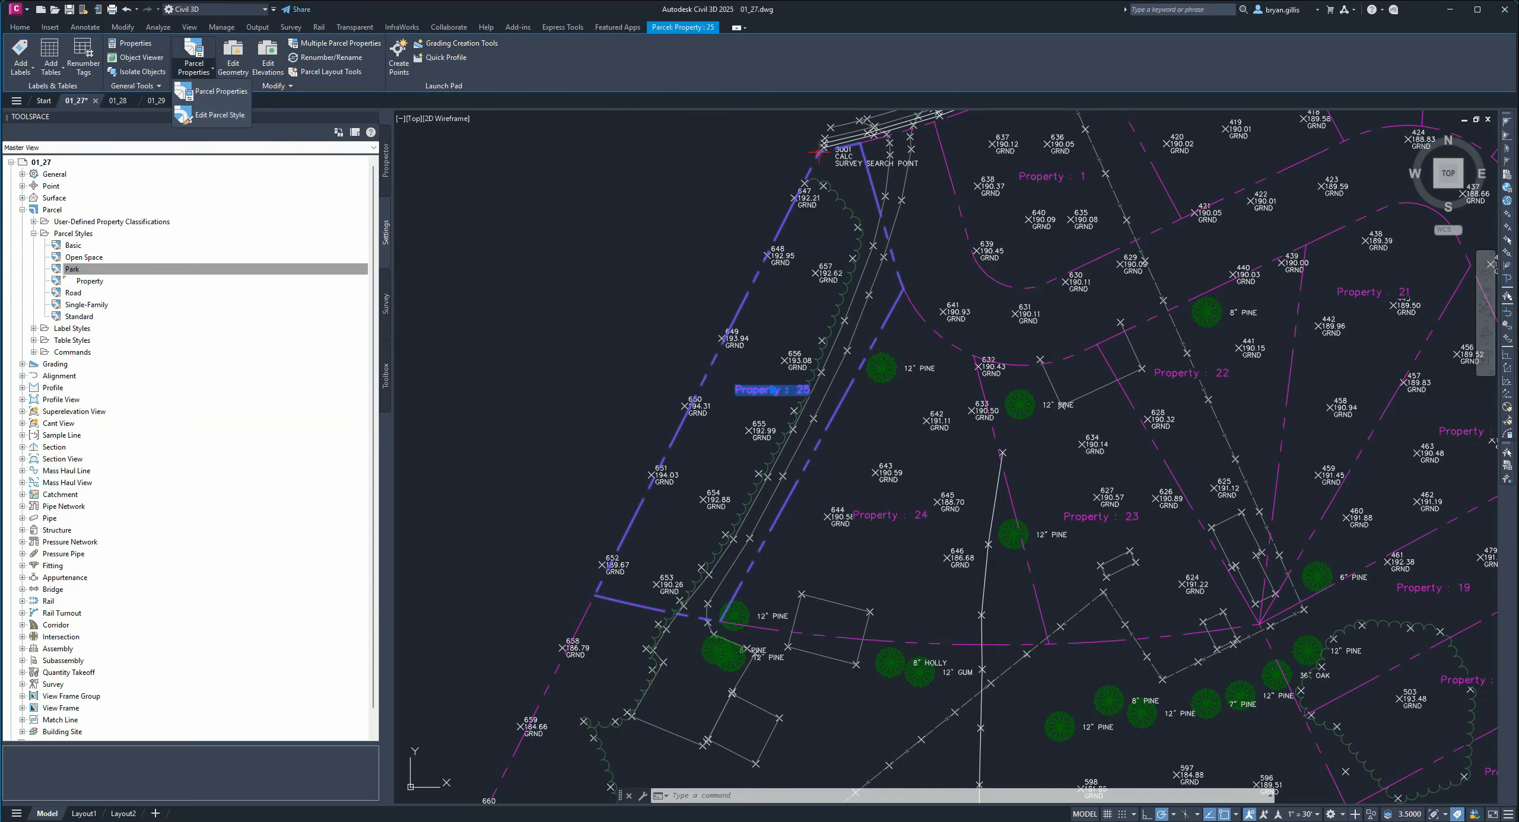
click(193, 58)
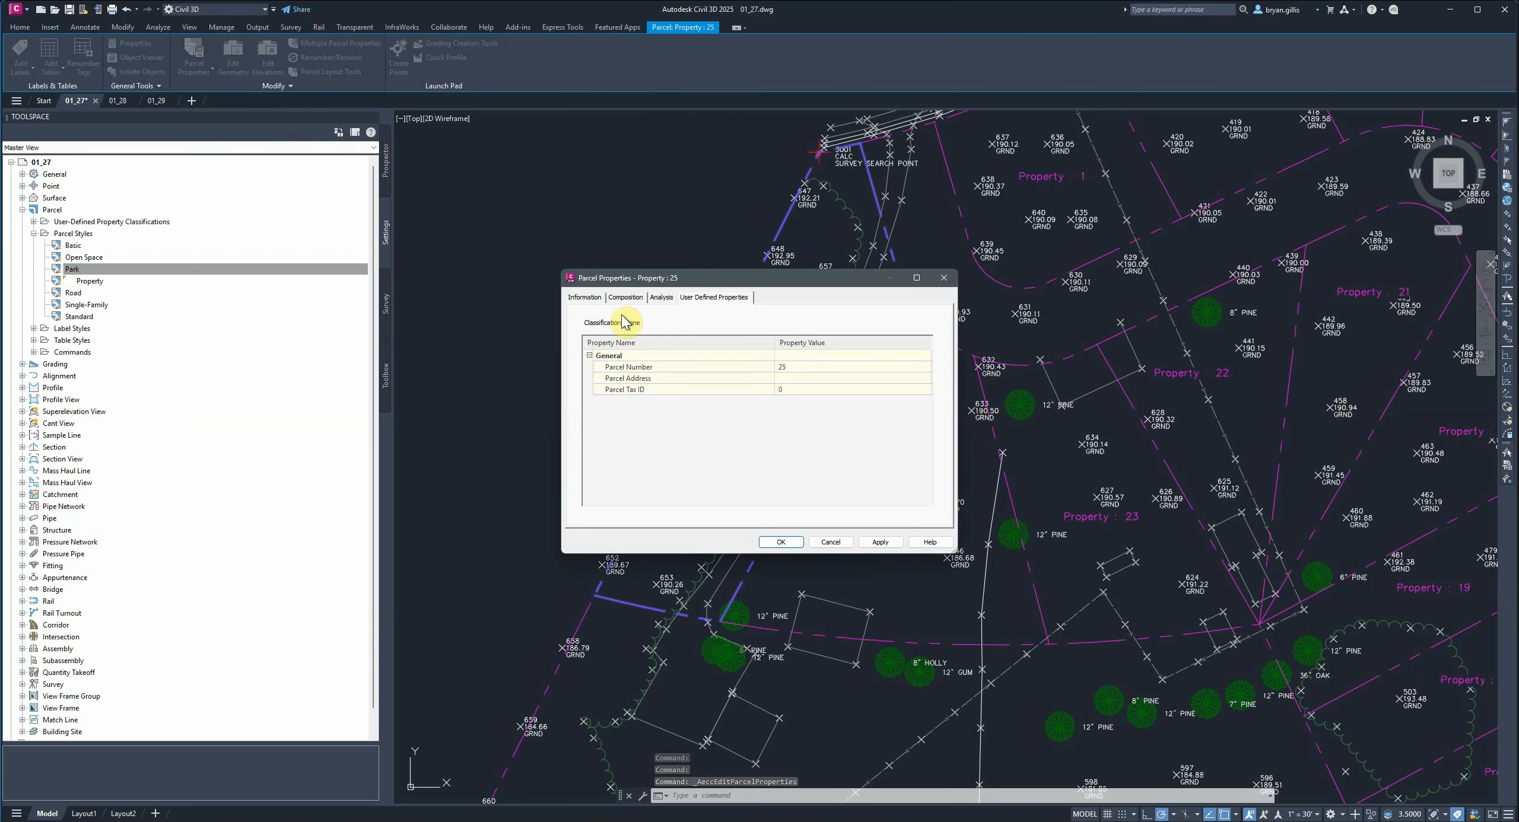
click(593, 300)
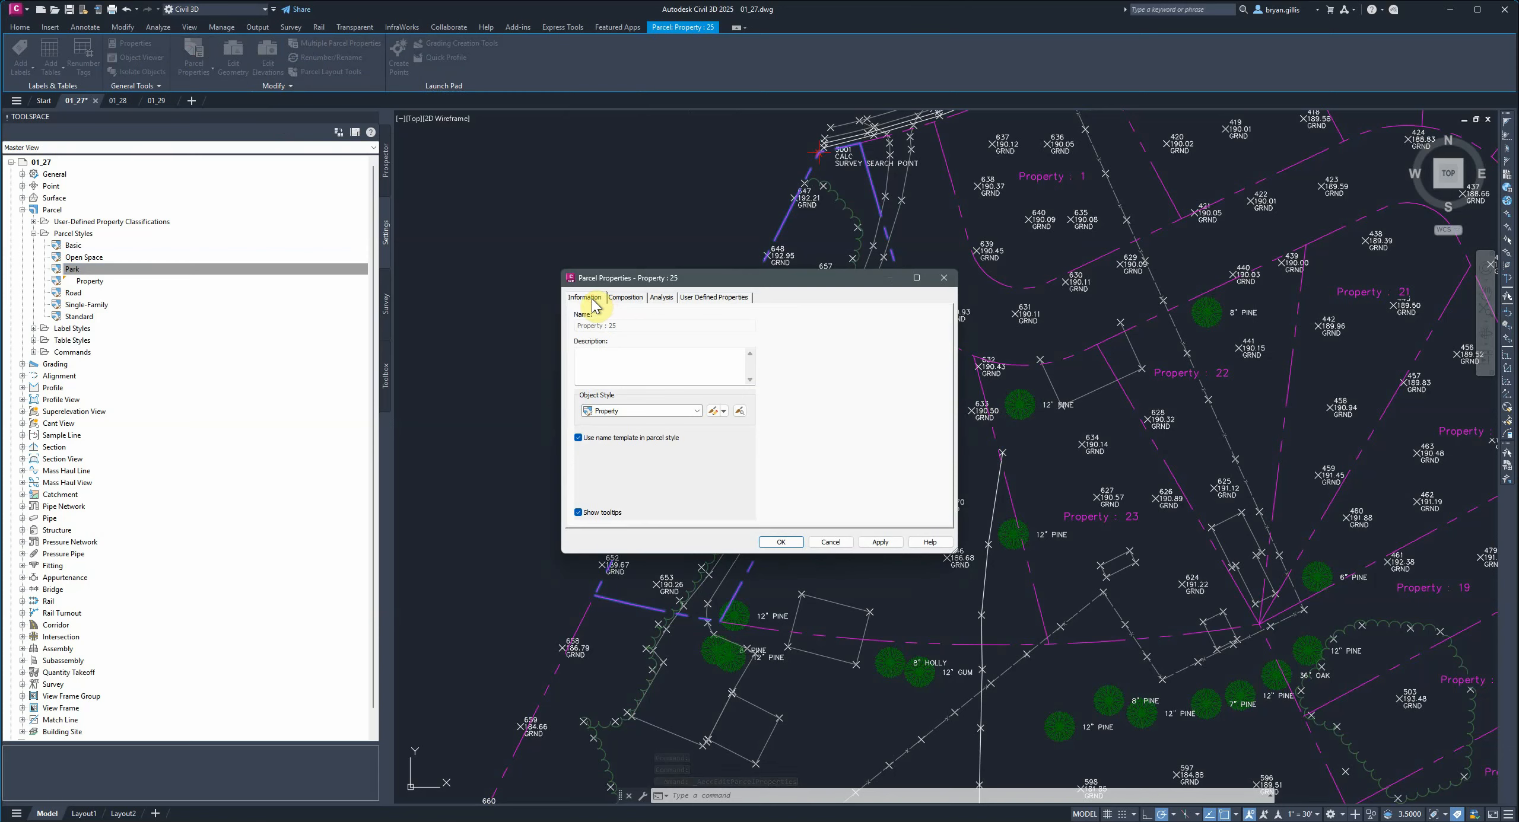
click(697, 411)
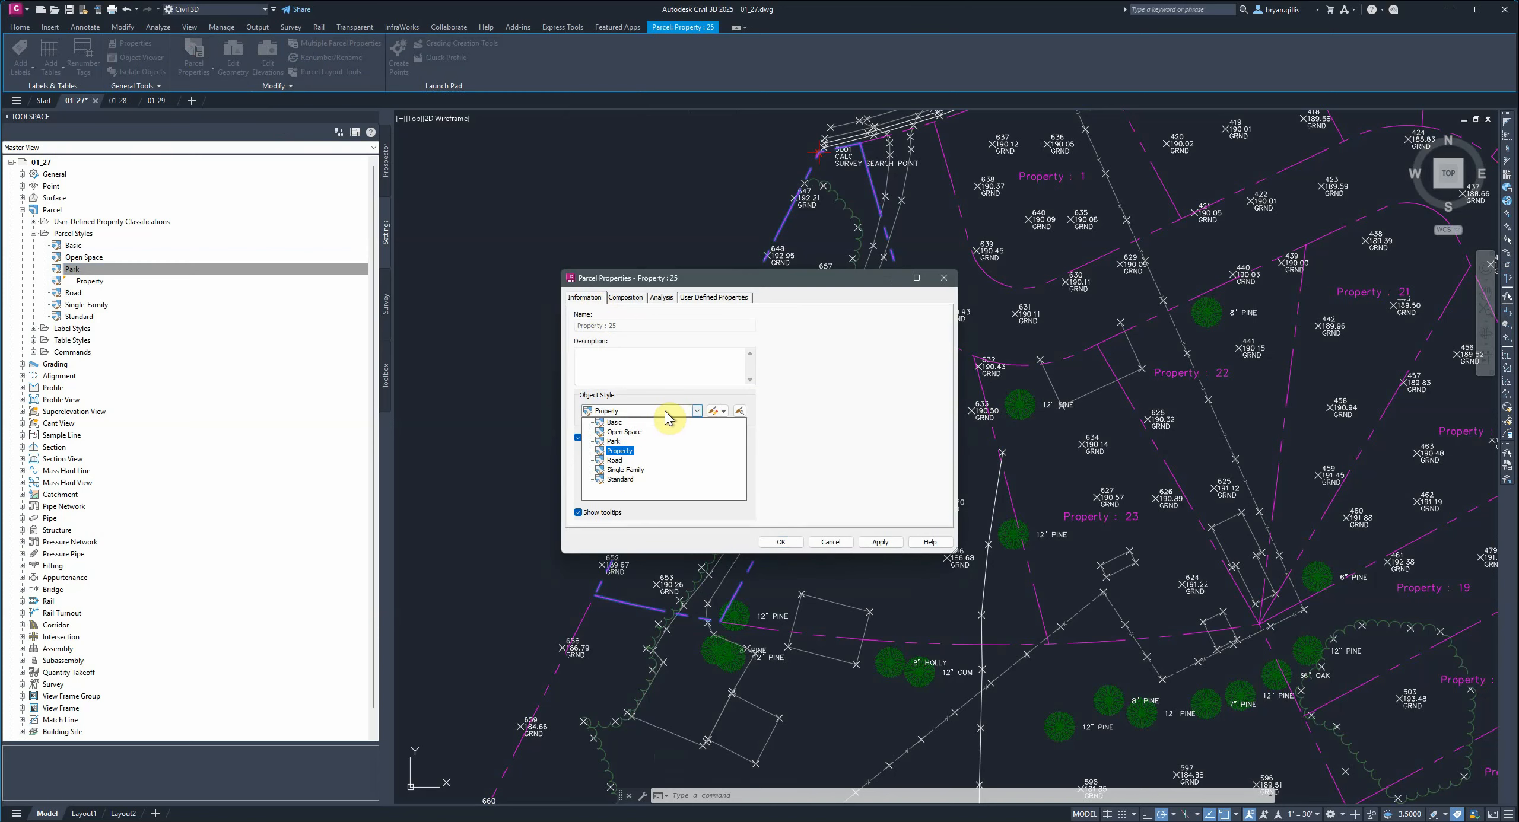
click(621, 446)
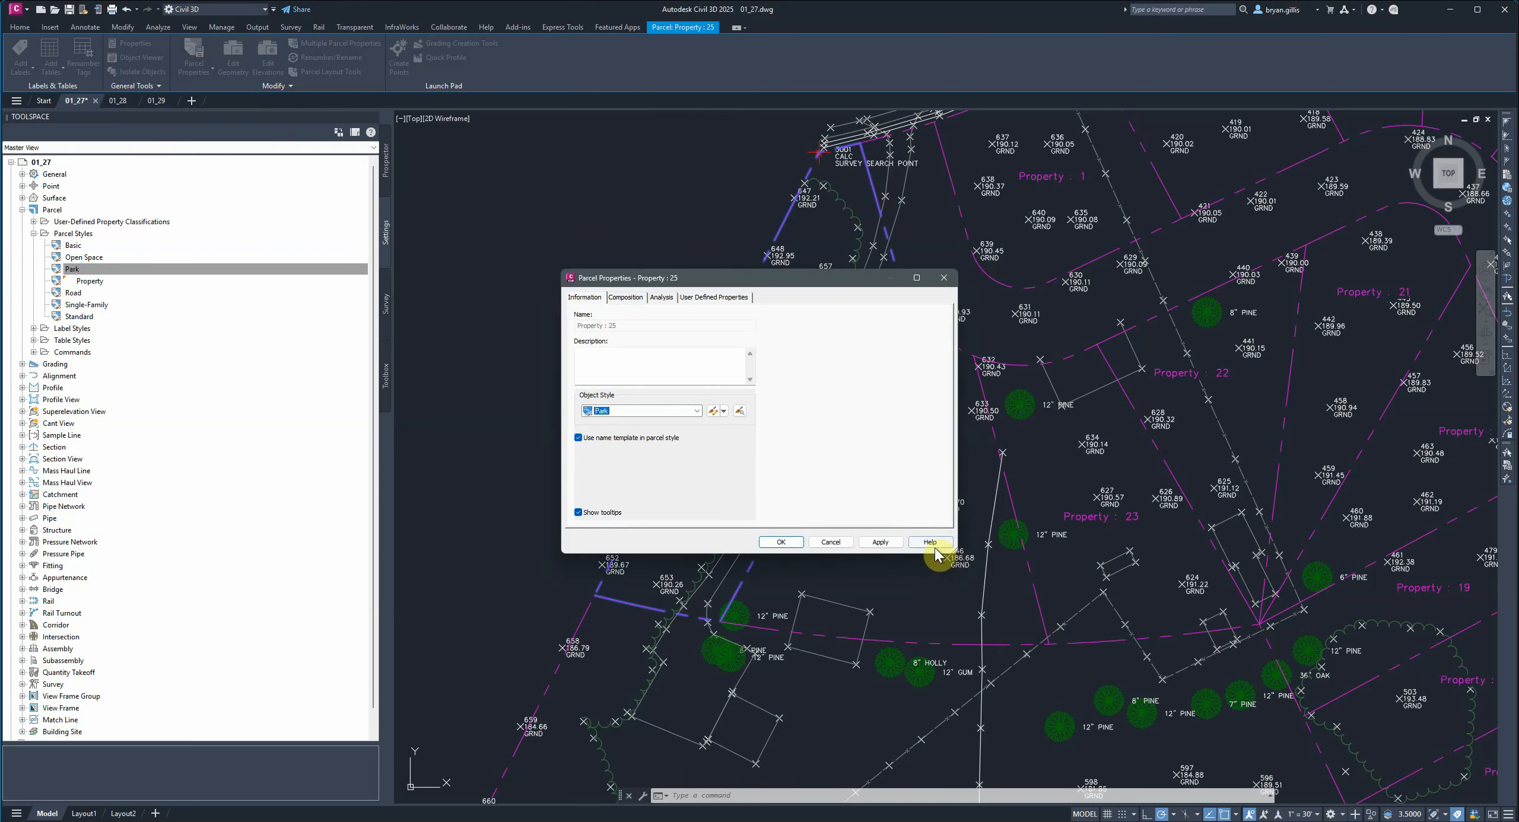
click(884, 543)
click(782, 541)
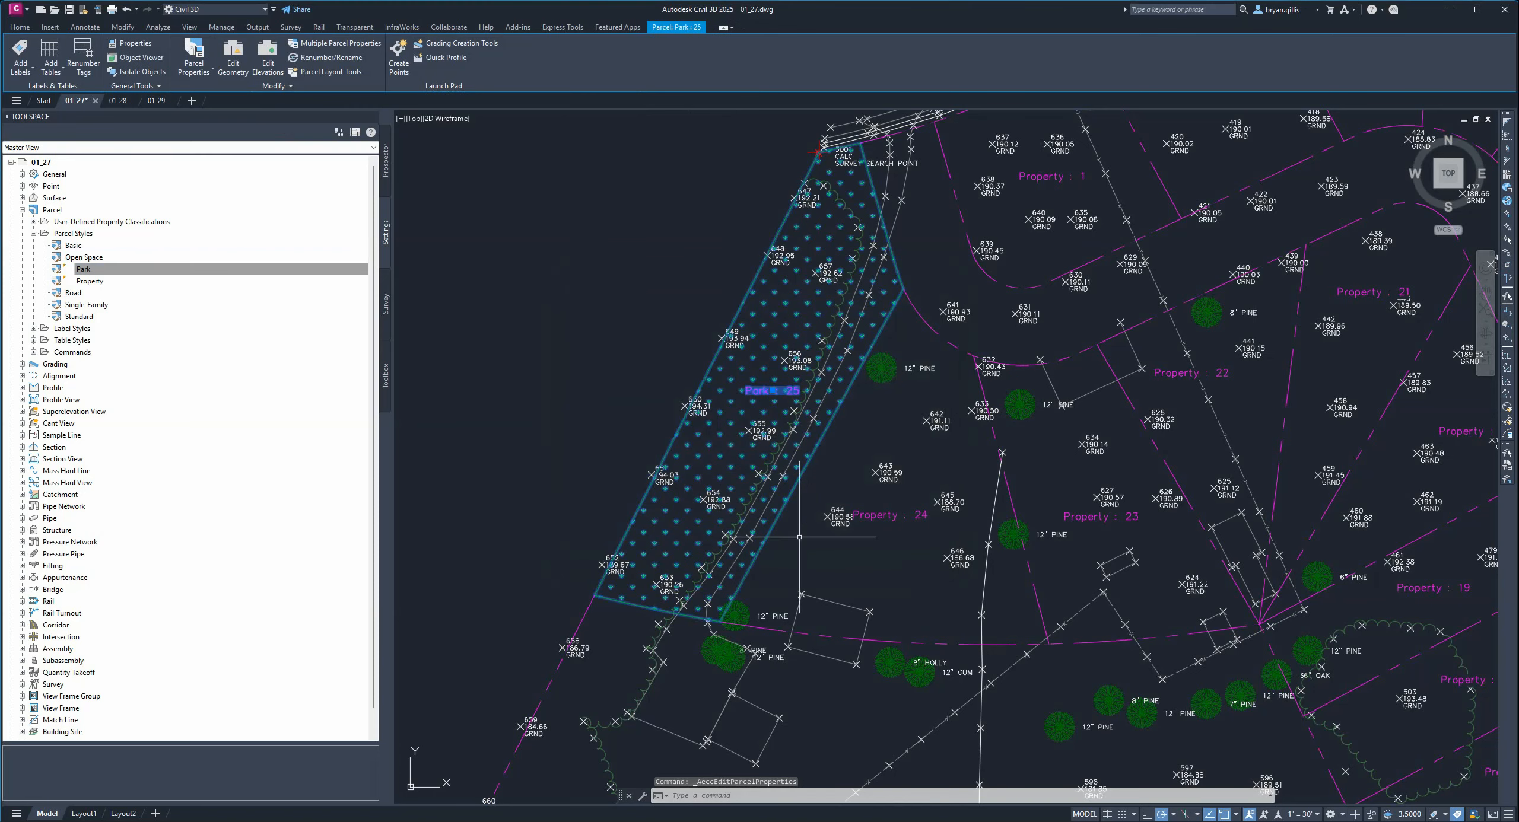
click(595, 349)
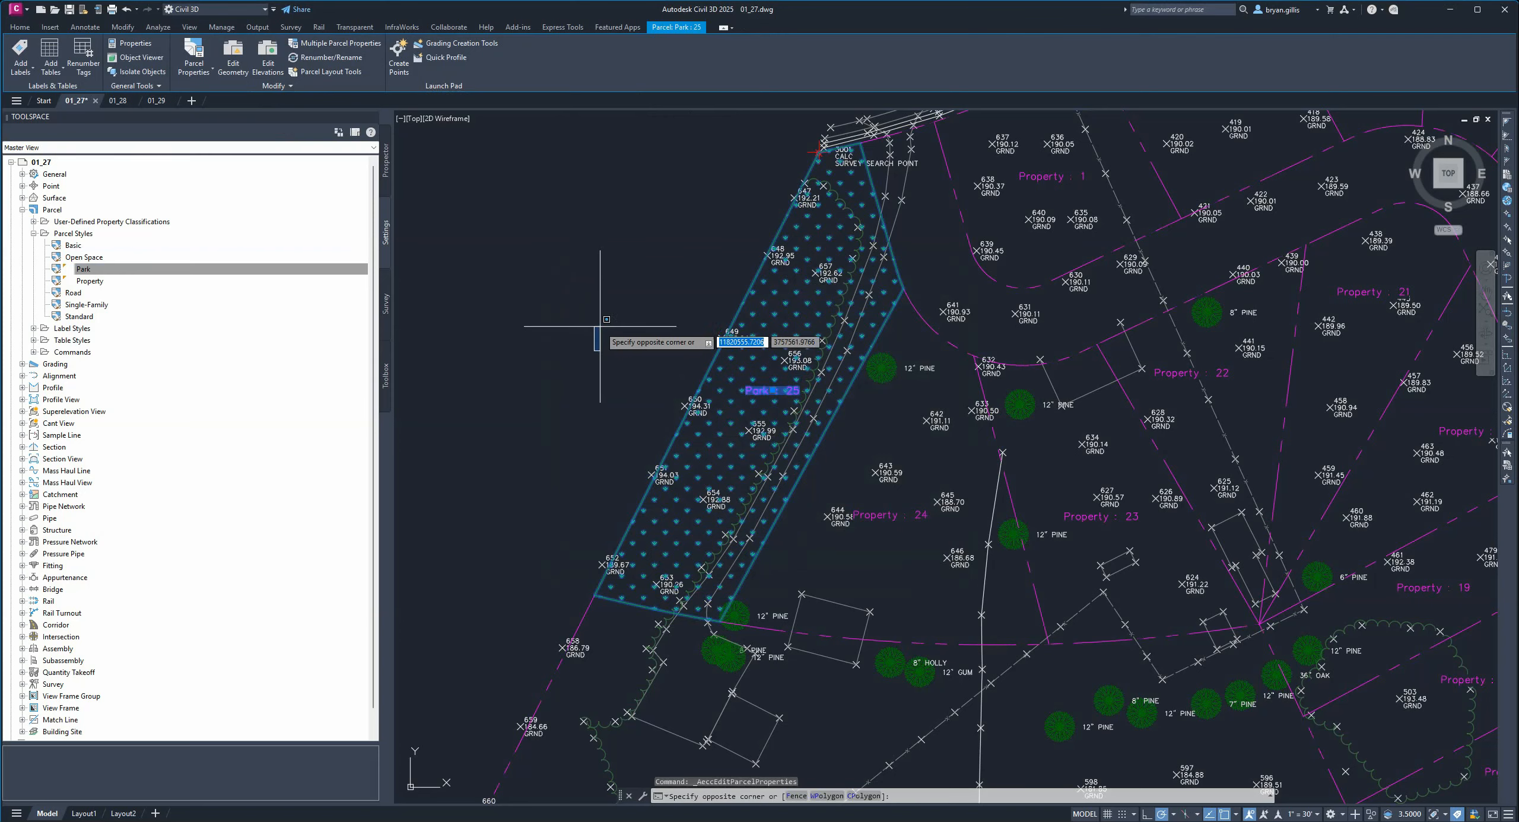
click(595, 308)
key(Escape)
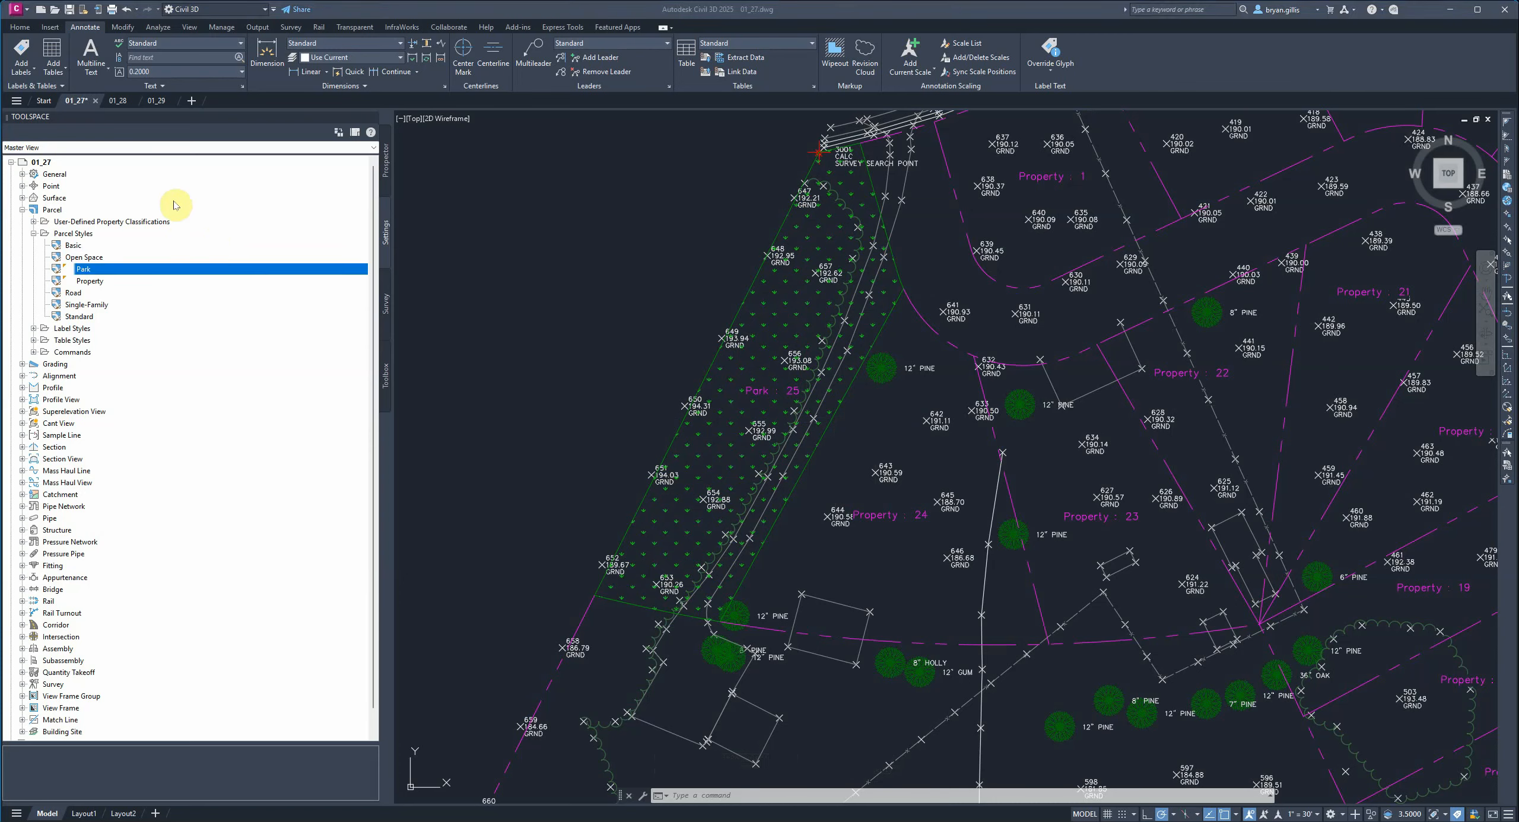
In the Development site's parcel properties, move Property above Park in the parcel style display order.
click(387, 165)
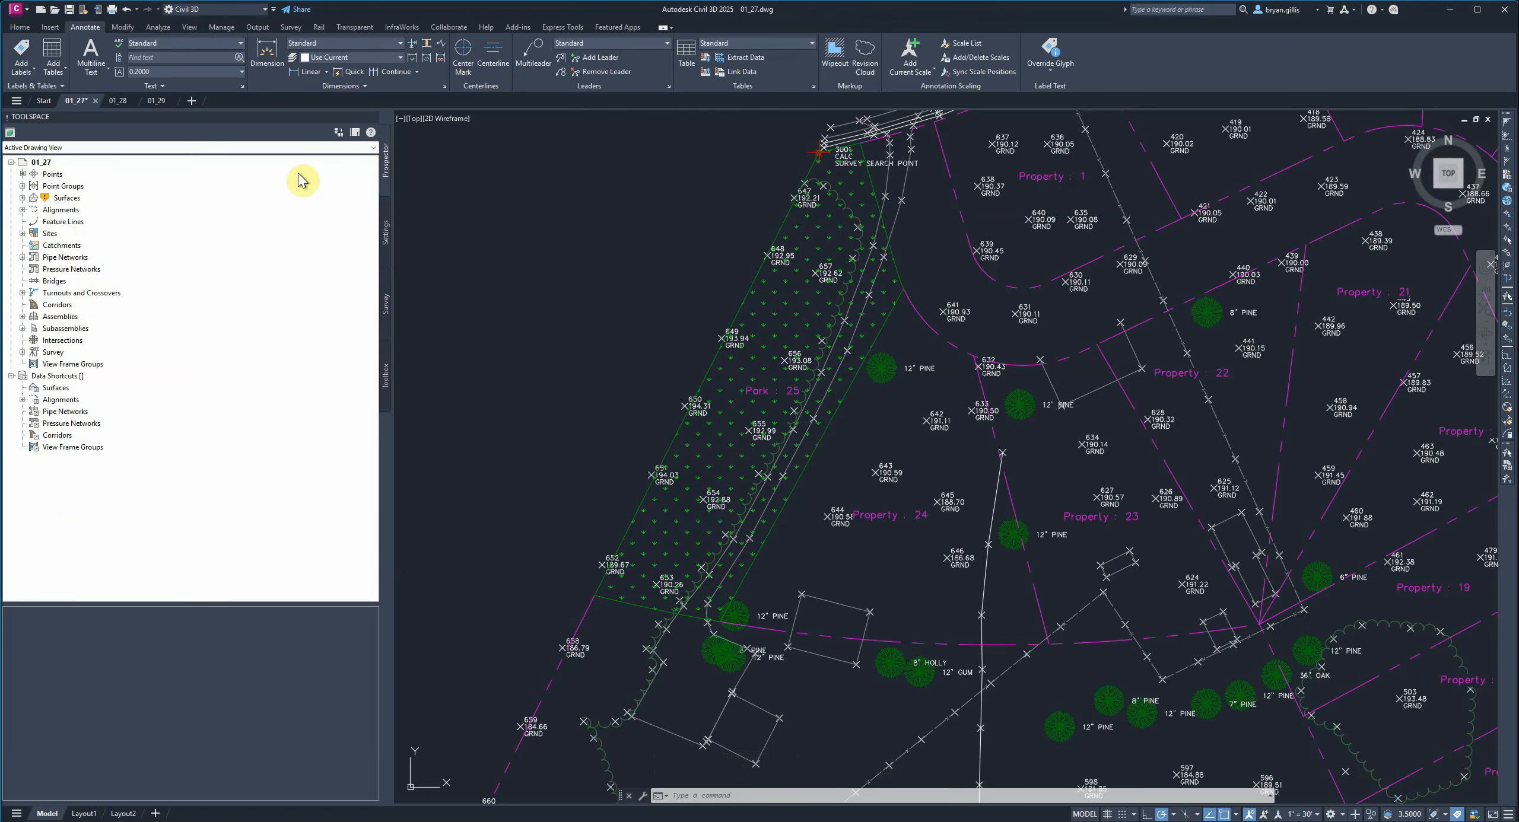
click(23, 234)
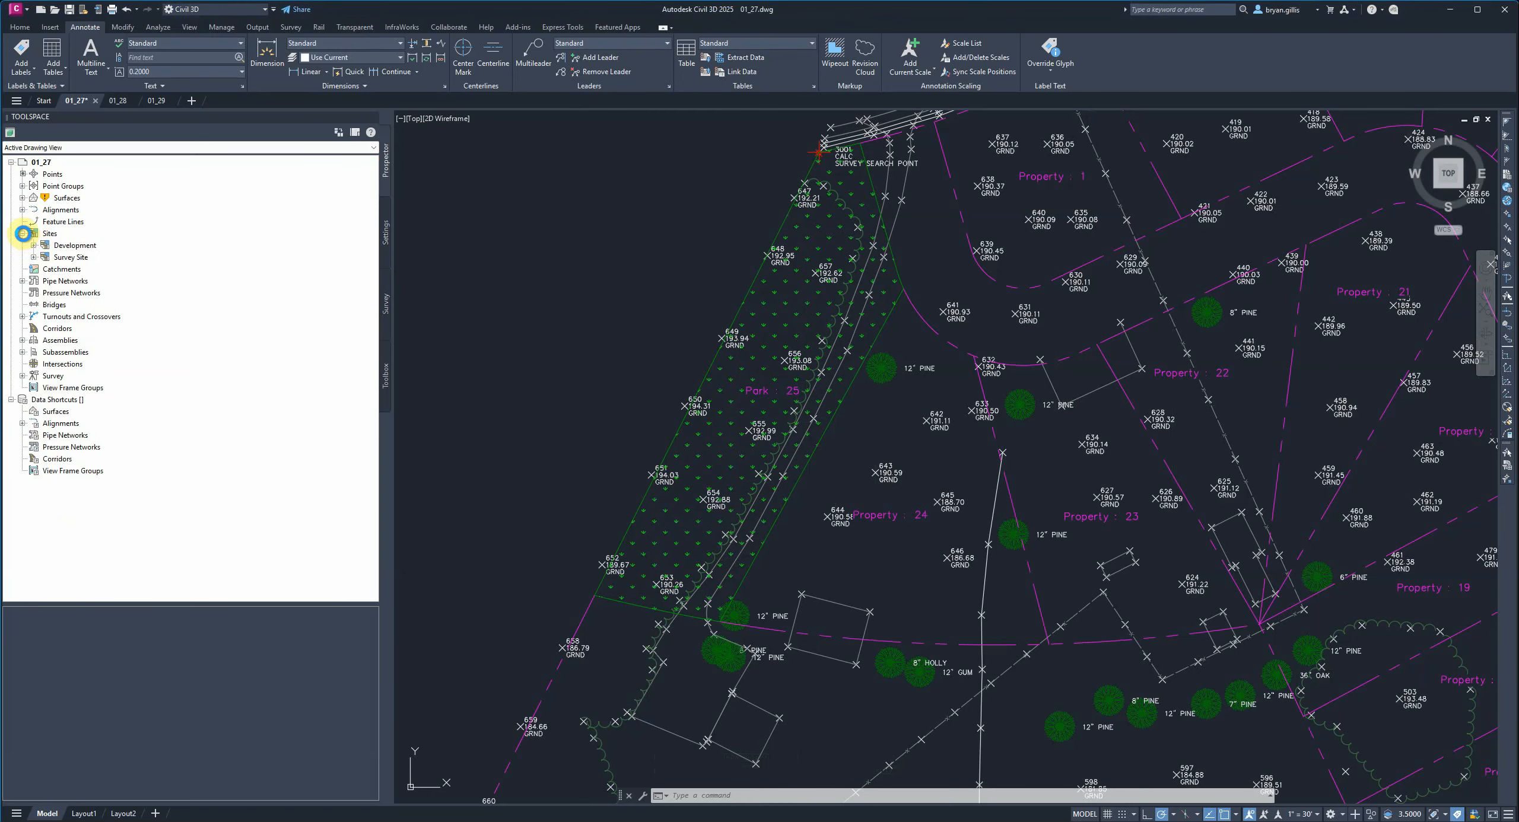
mouse_move(58, 258)
click(33, 245)
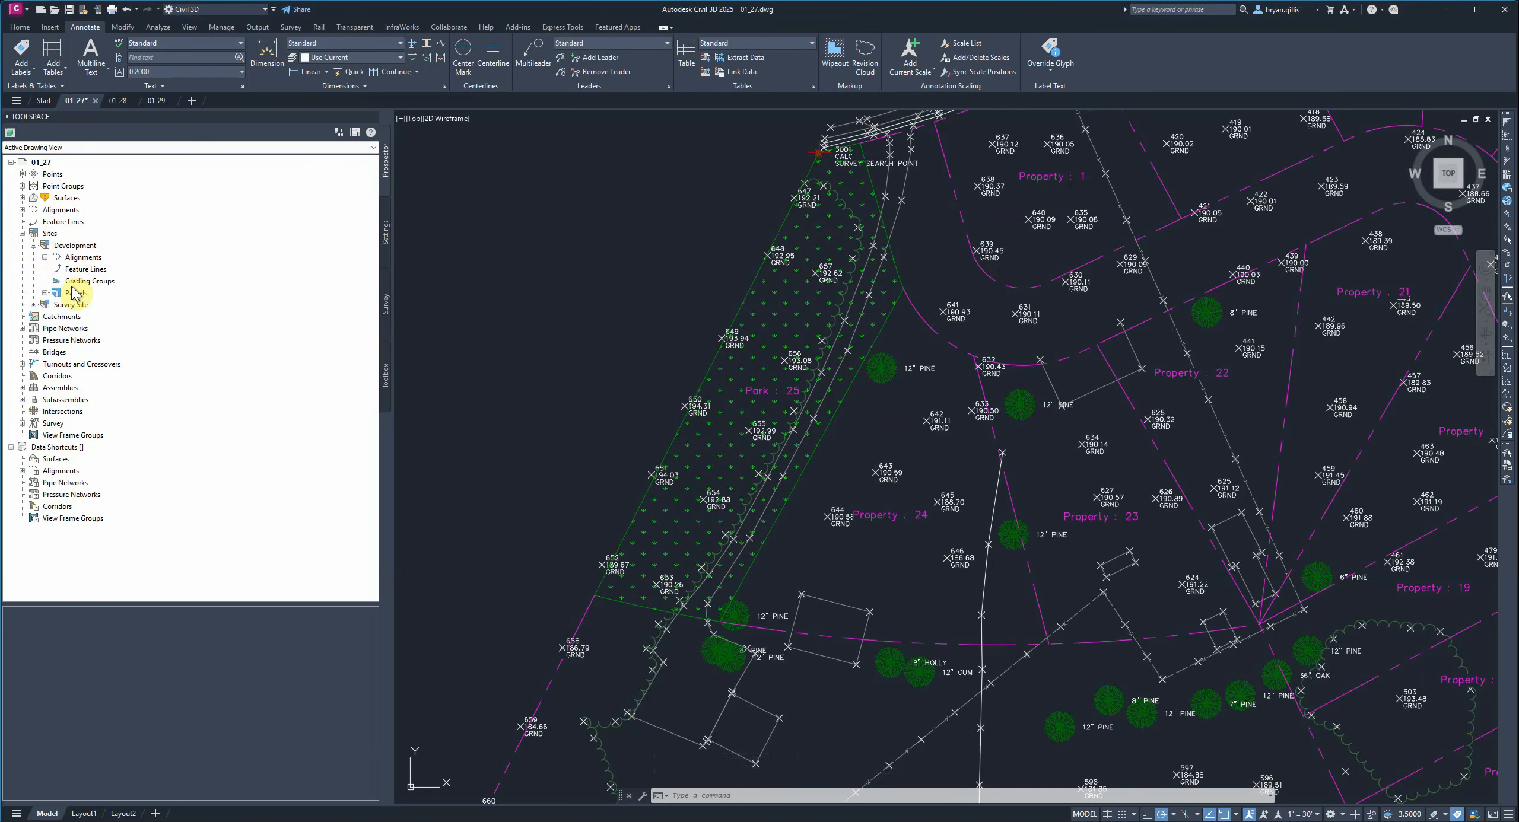
mouse_move(71, 298)
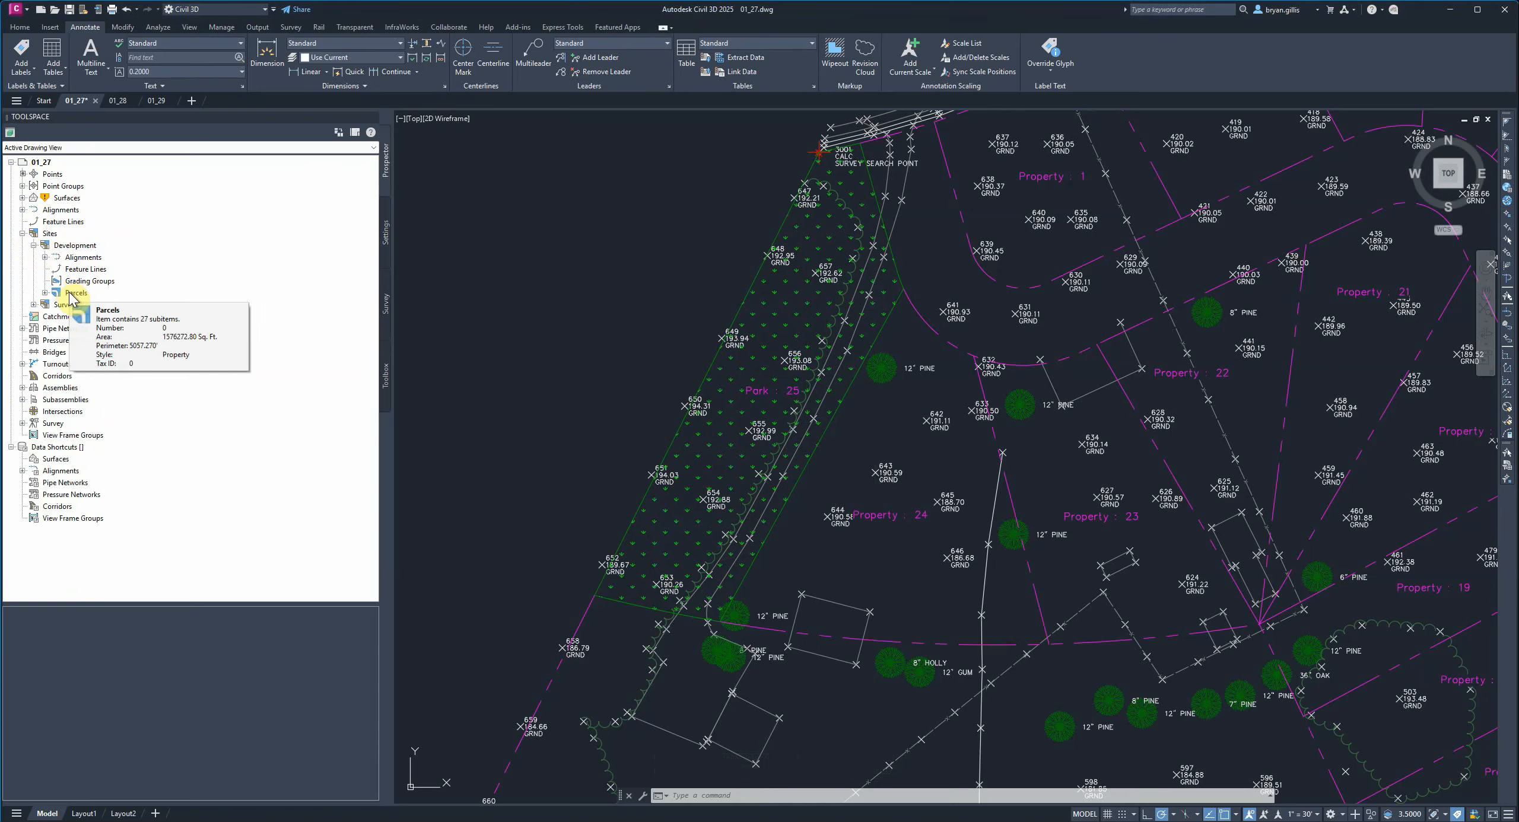
right_click(72, 294)
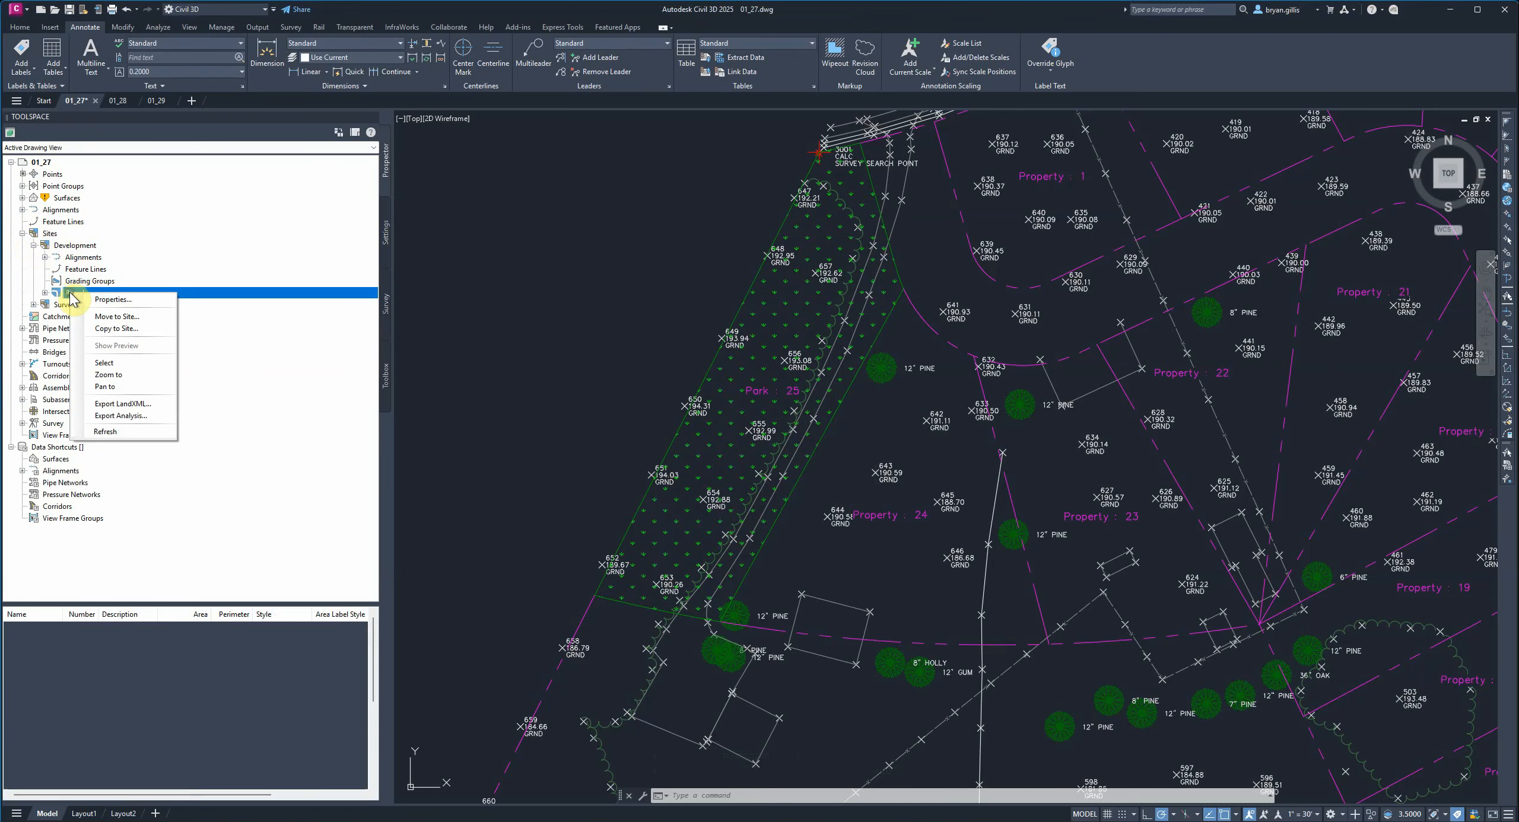
click(100, 301)
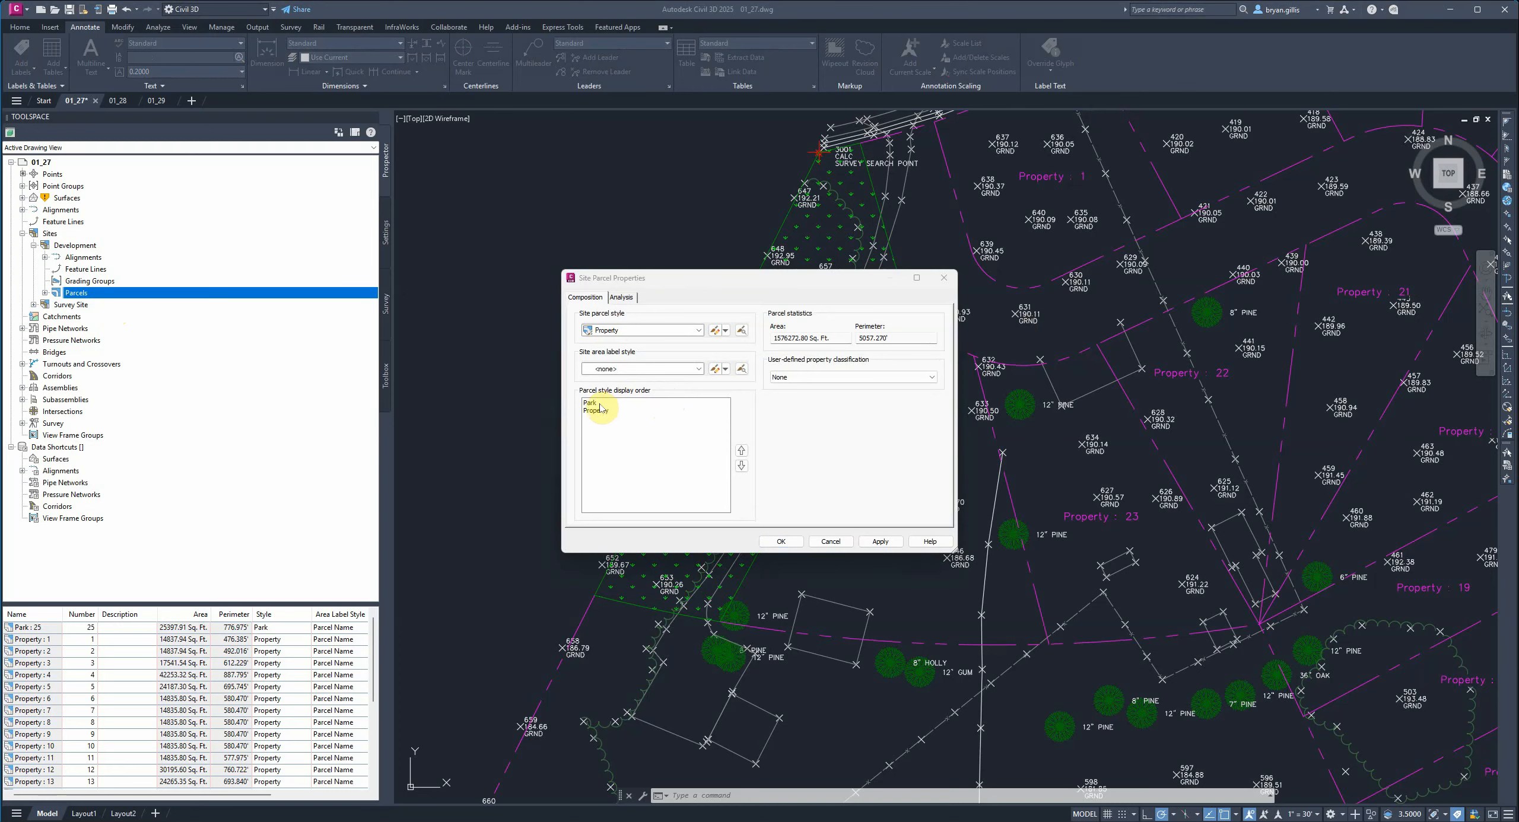
click(593, 403)
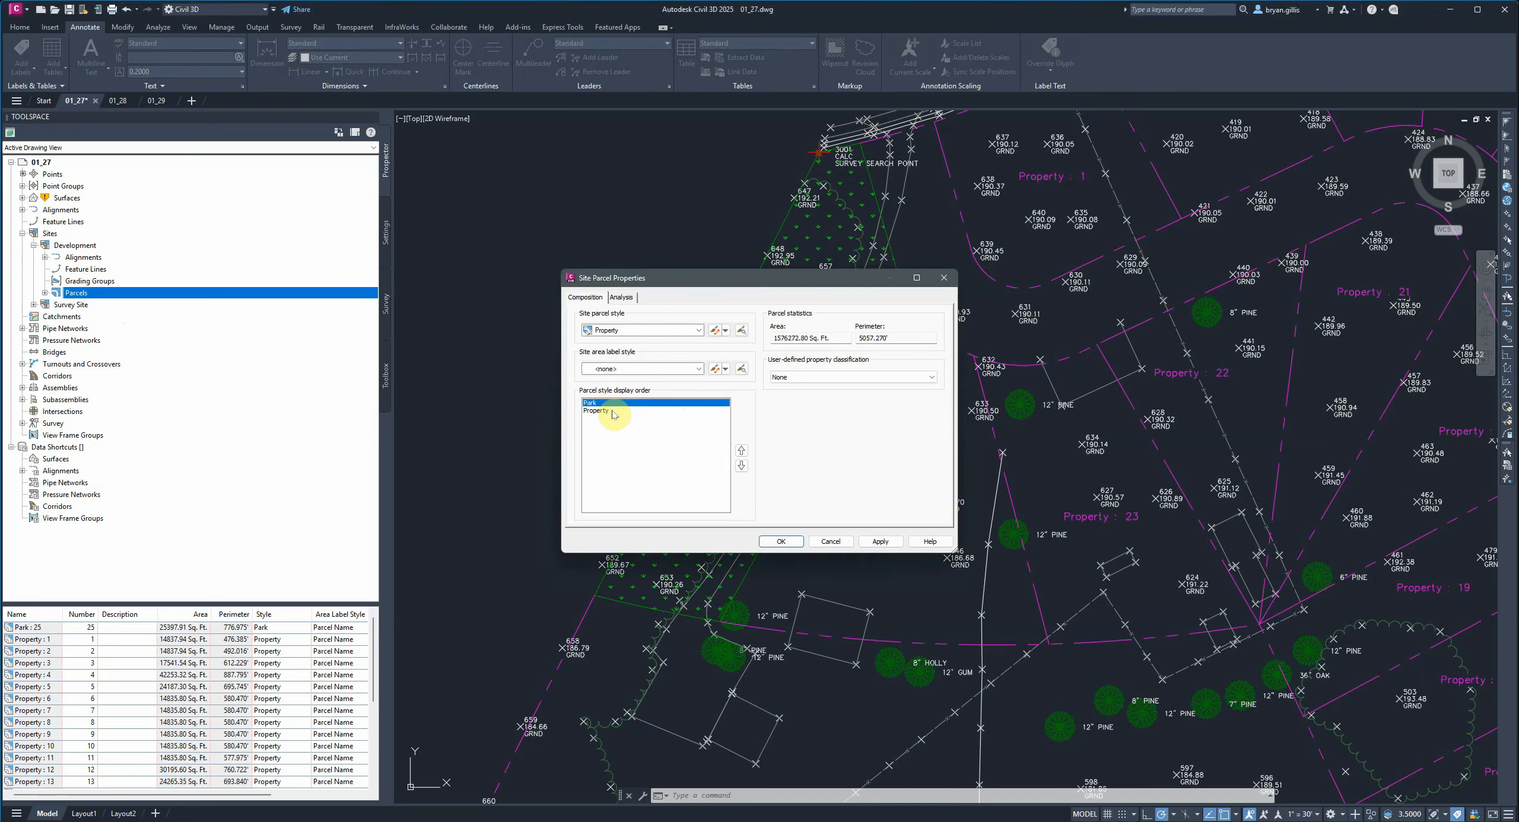
click(613, 412)
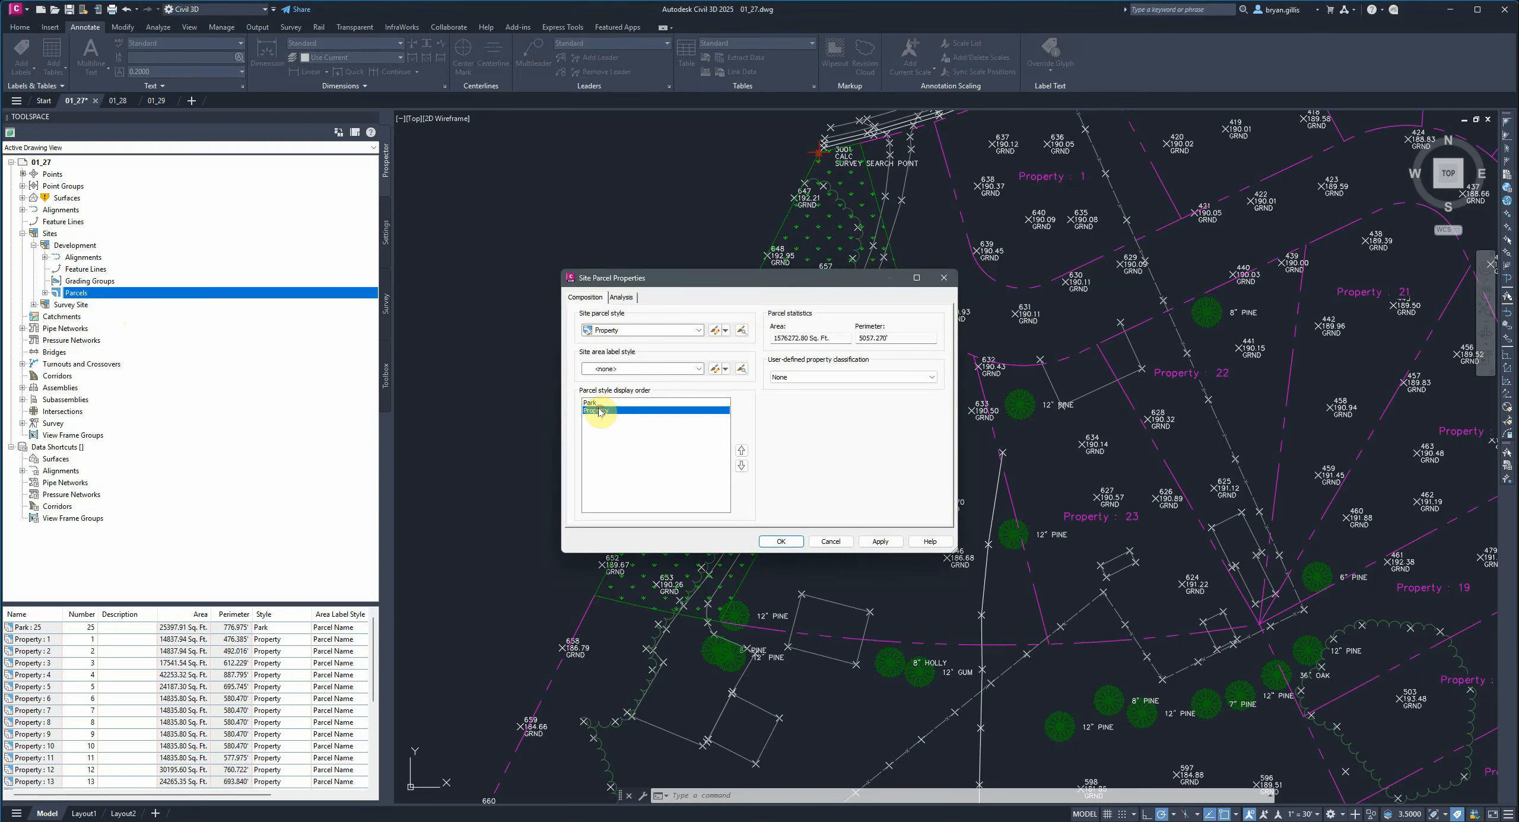
click(741, 453)
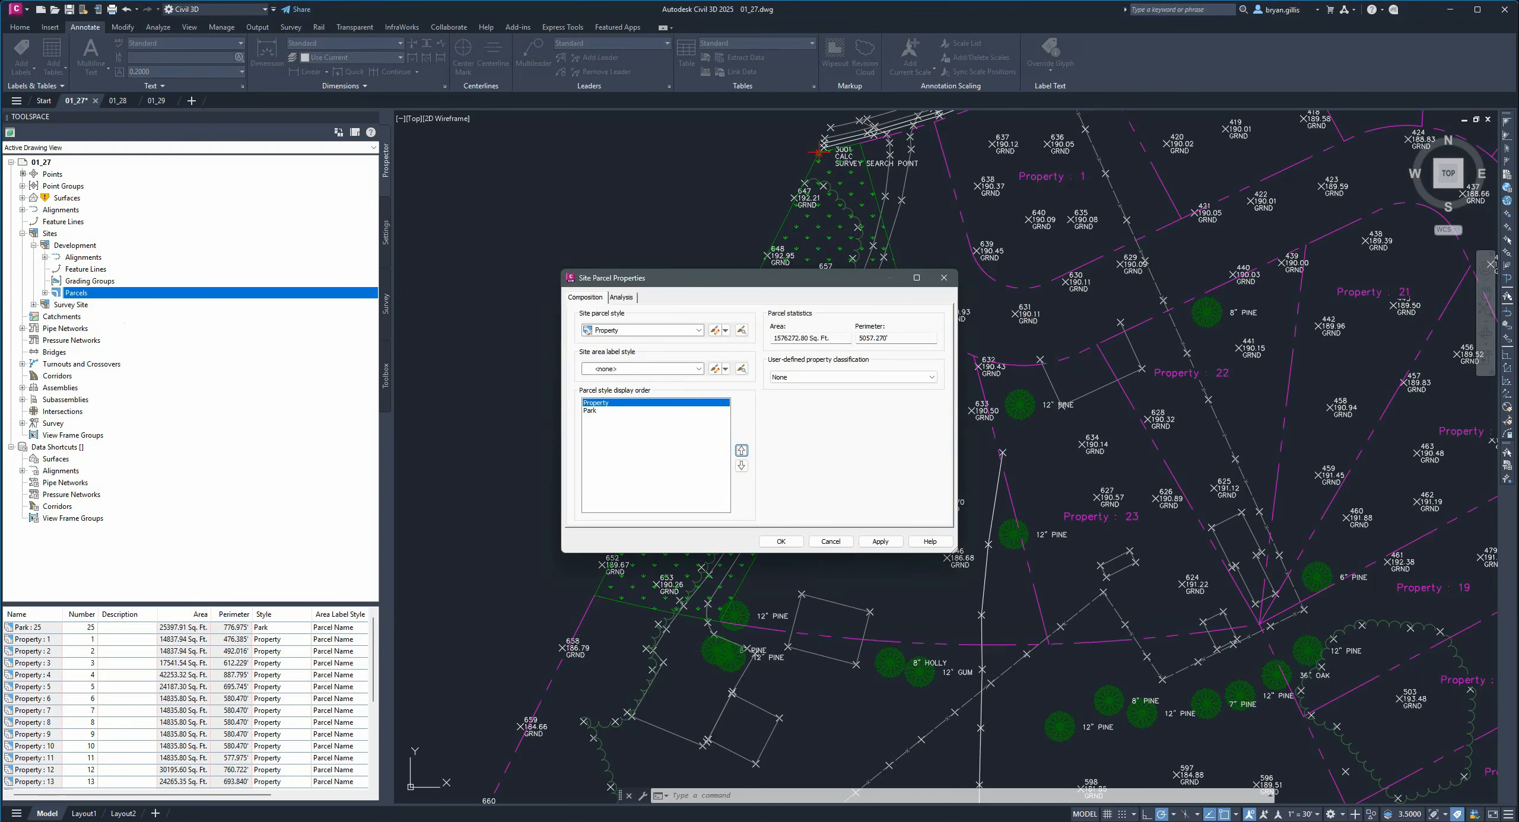
click(881, 543)
click(781, 541)
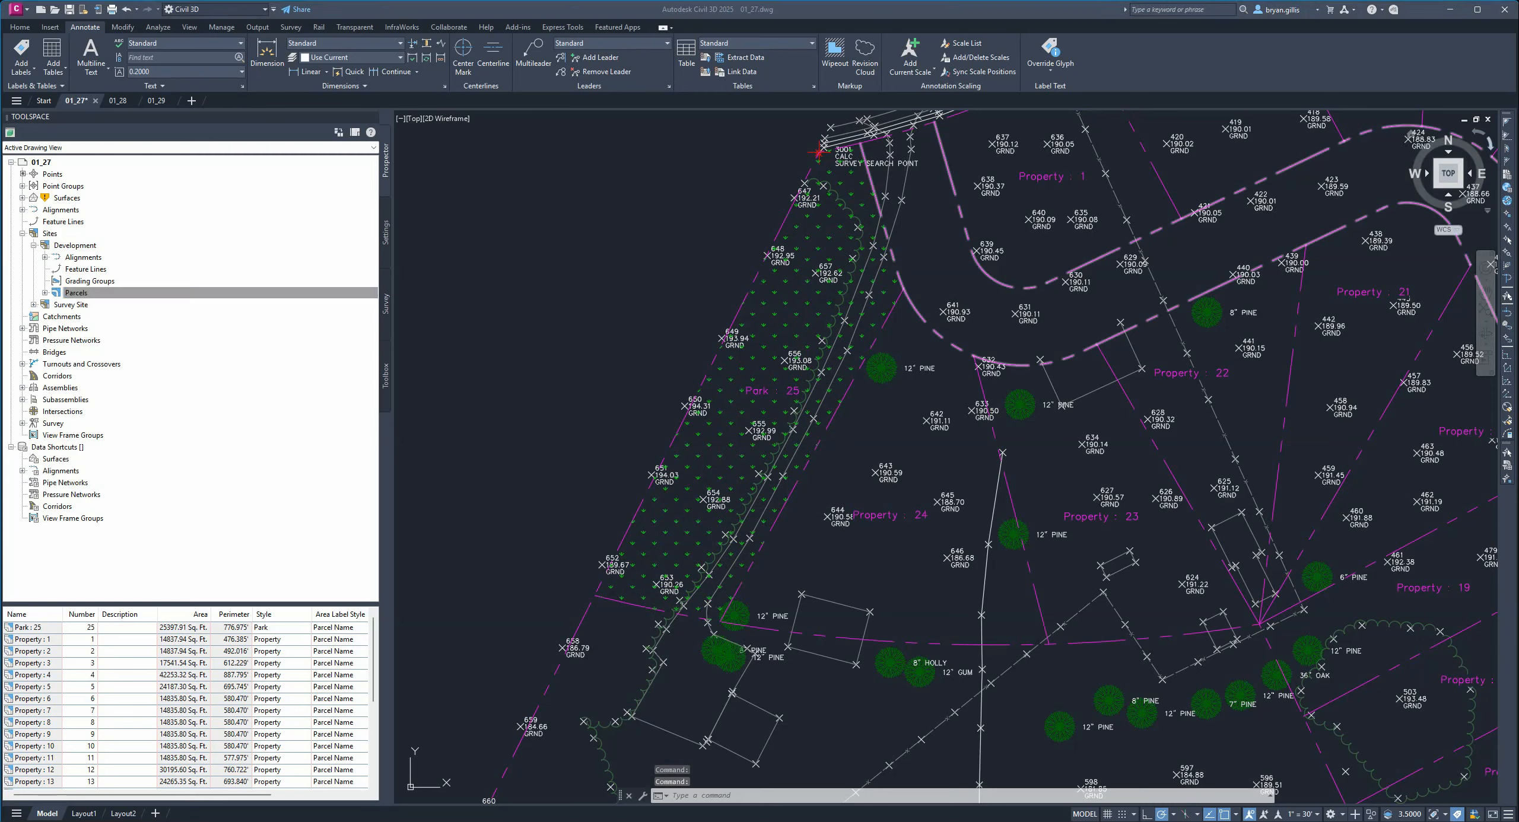
Open the Development site's parcel properties and move Park above Property in the parcel style display order.
right_click(74, 292)
click(114, 300)
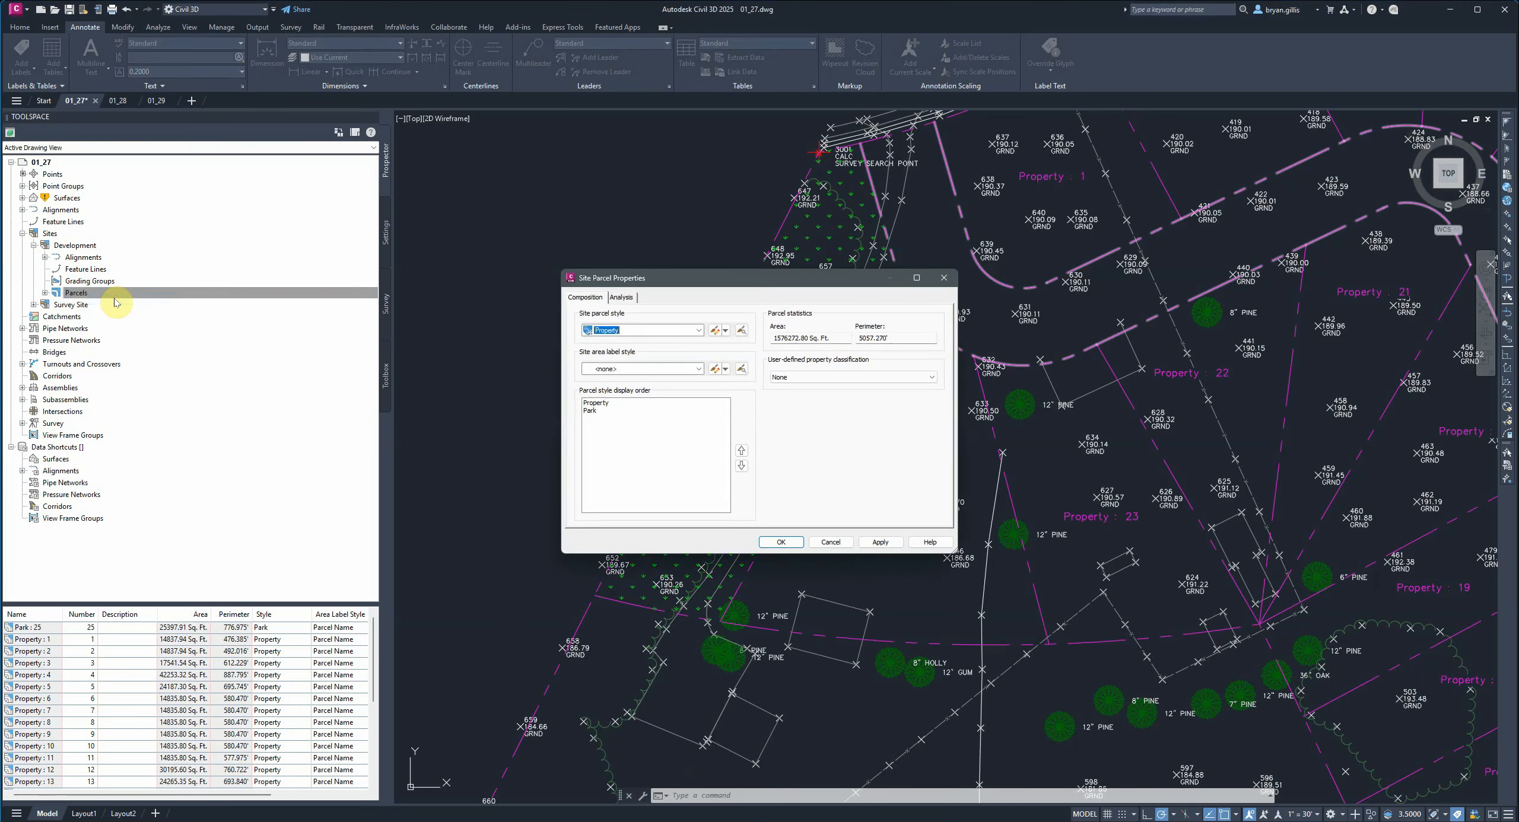
click(589, 410)
click(741, 450)
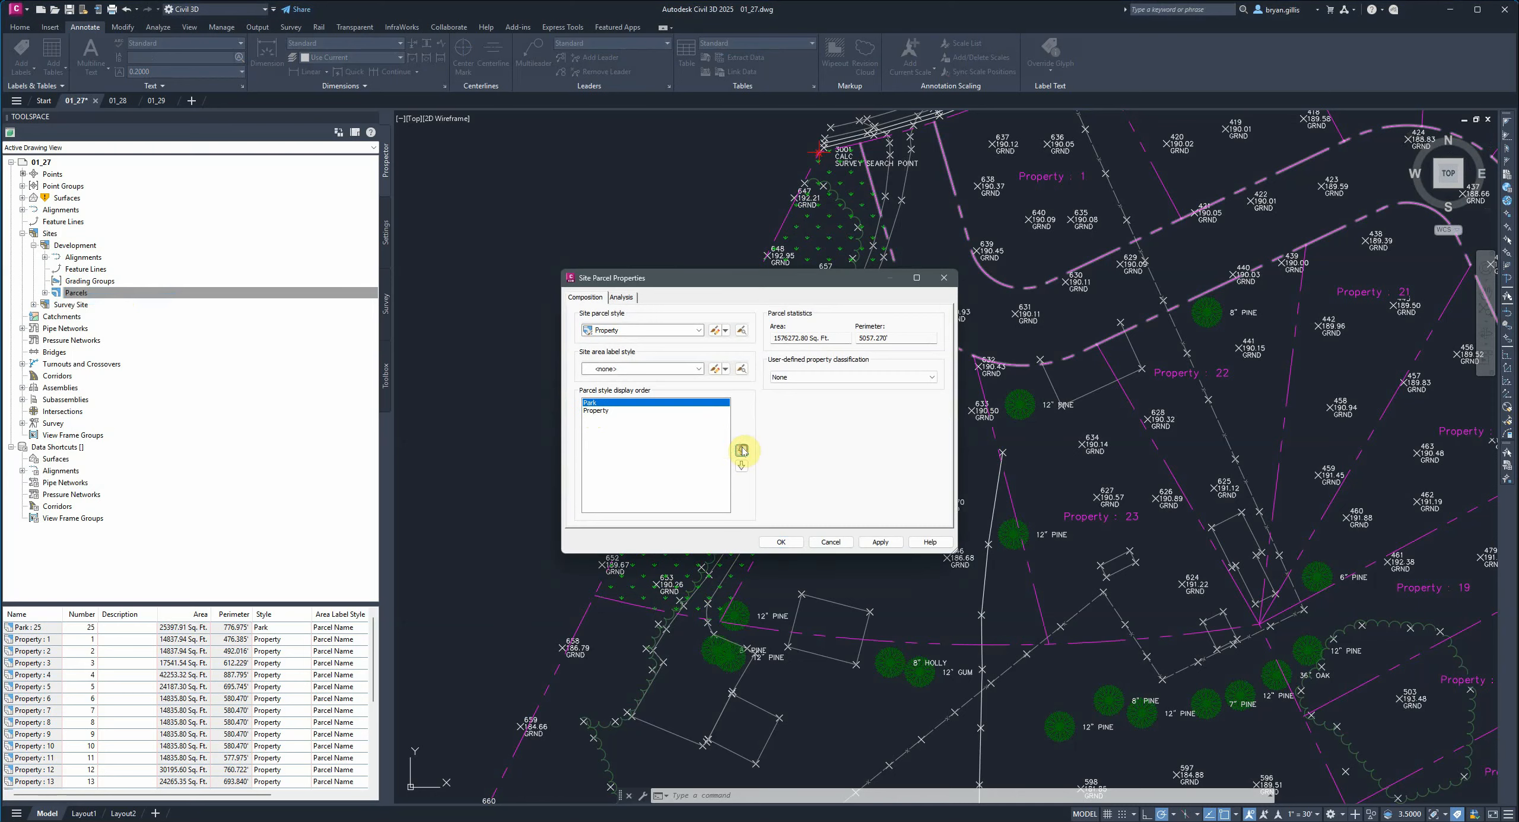
click(880, 542)
click(781, 542)
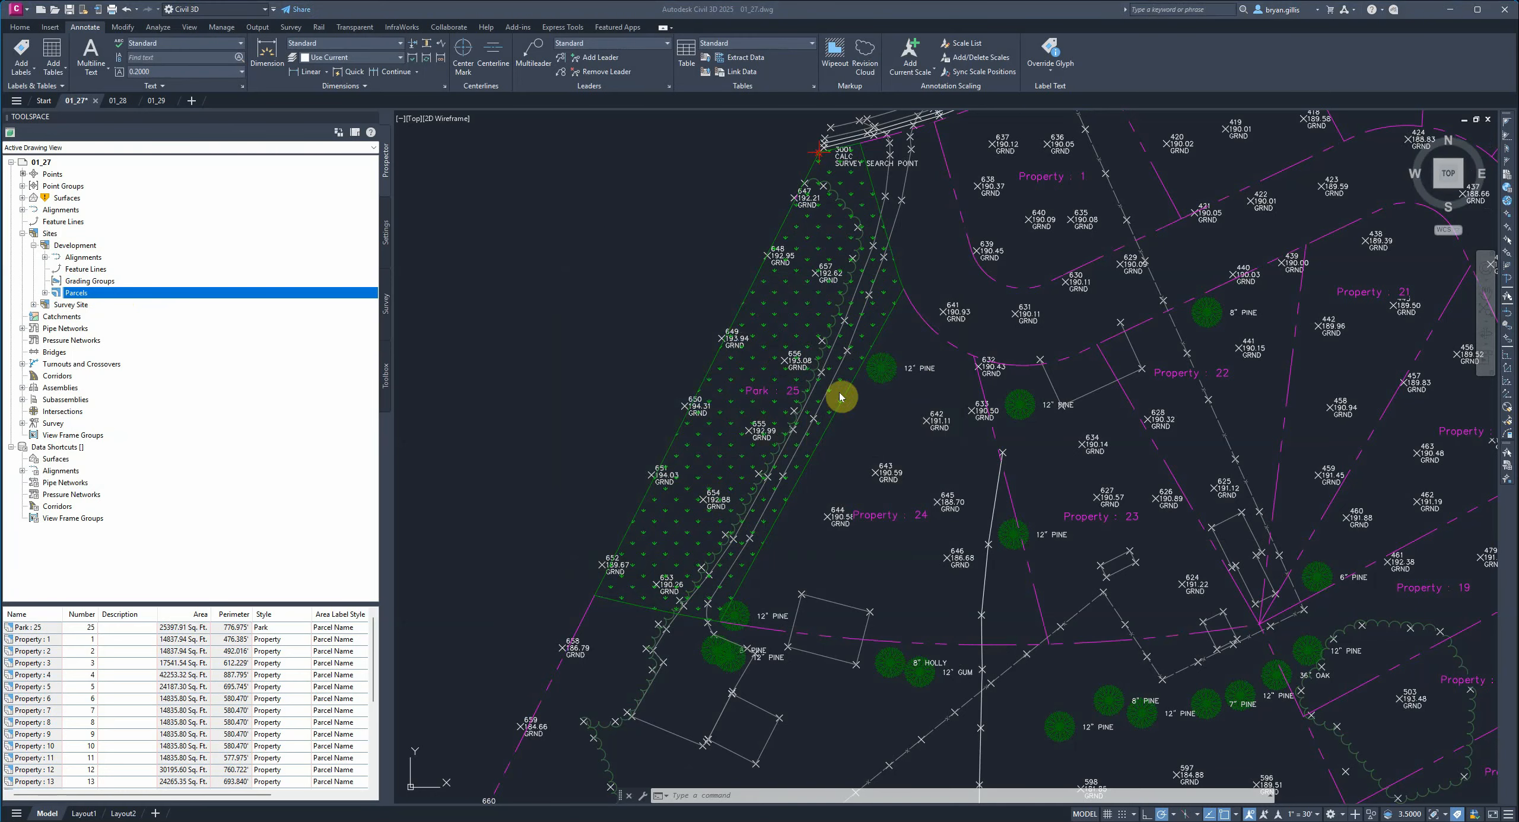
Zoom in and inspect the Park parcel's hatch and label in the drawing.
scroll(812, 389, up, 4)
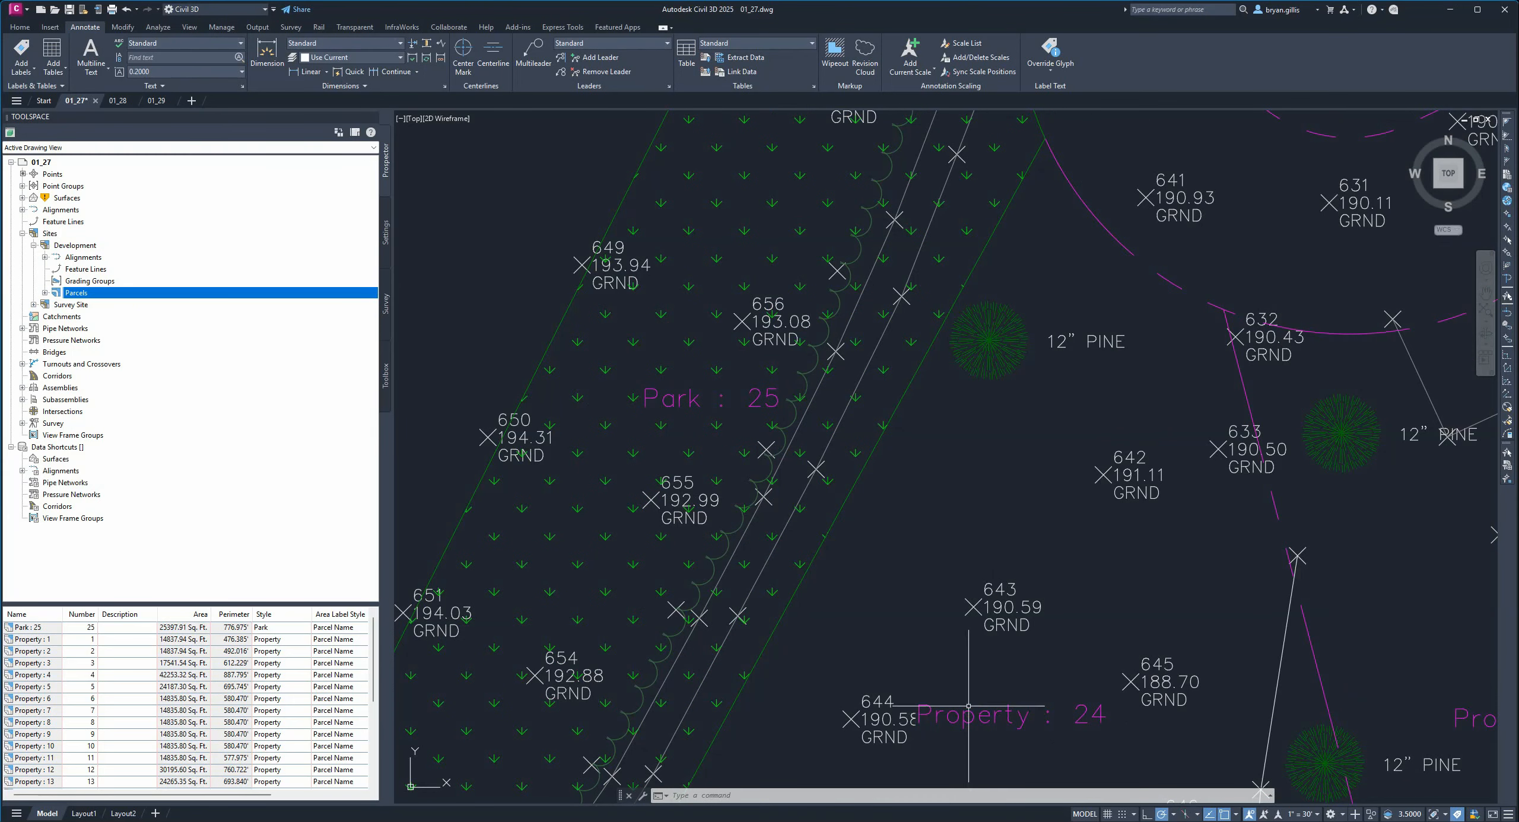
scroll(918, 647, down, 6)
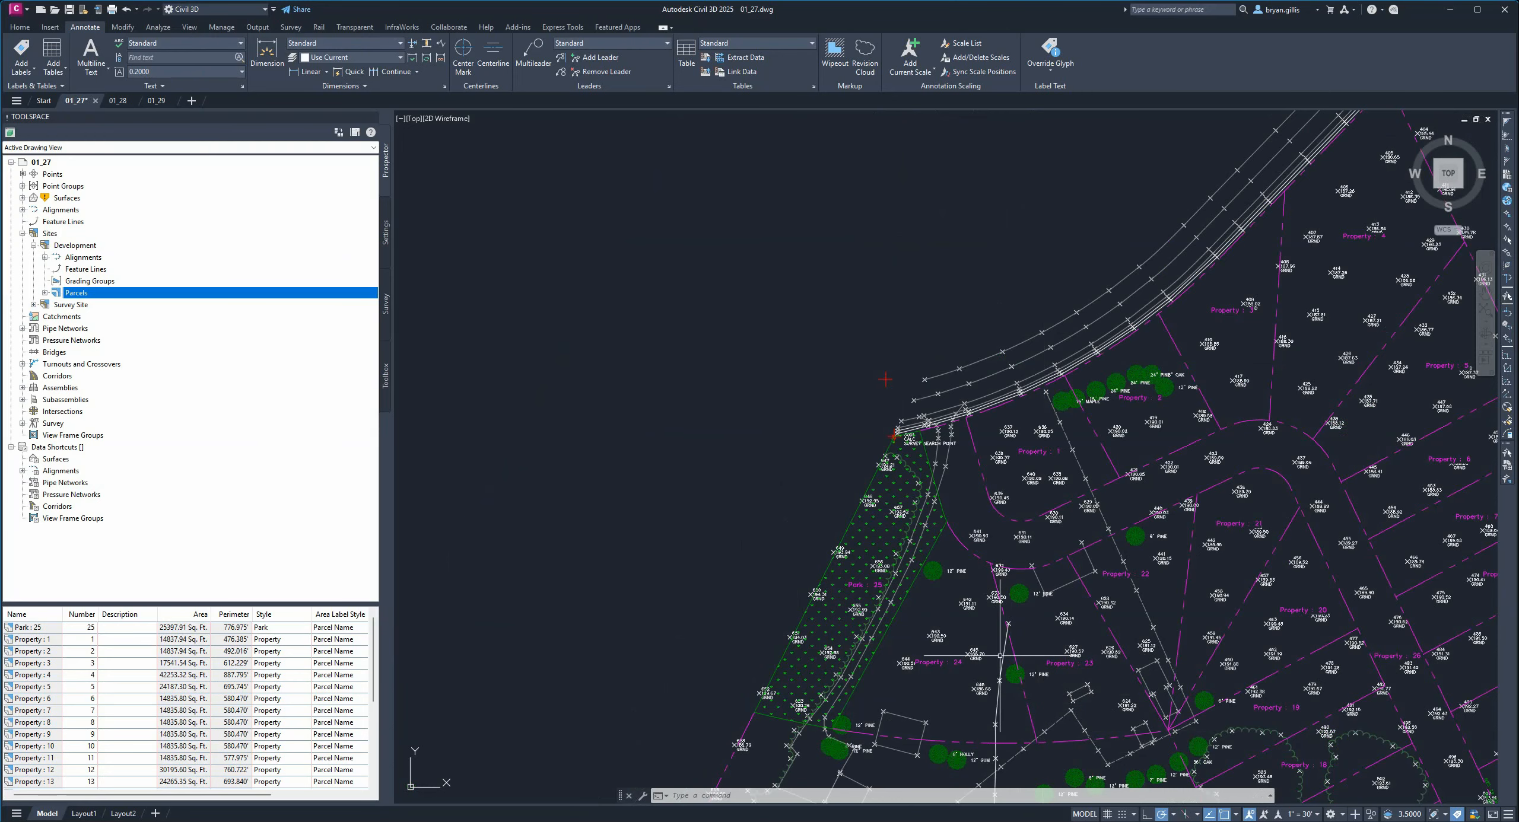
scroll(997, 646, up, 4)
middle_drag(973, 637, 1117, 497)
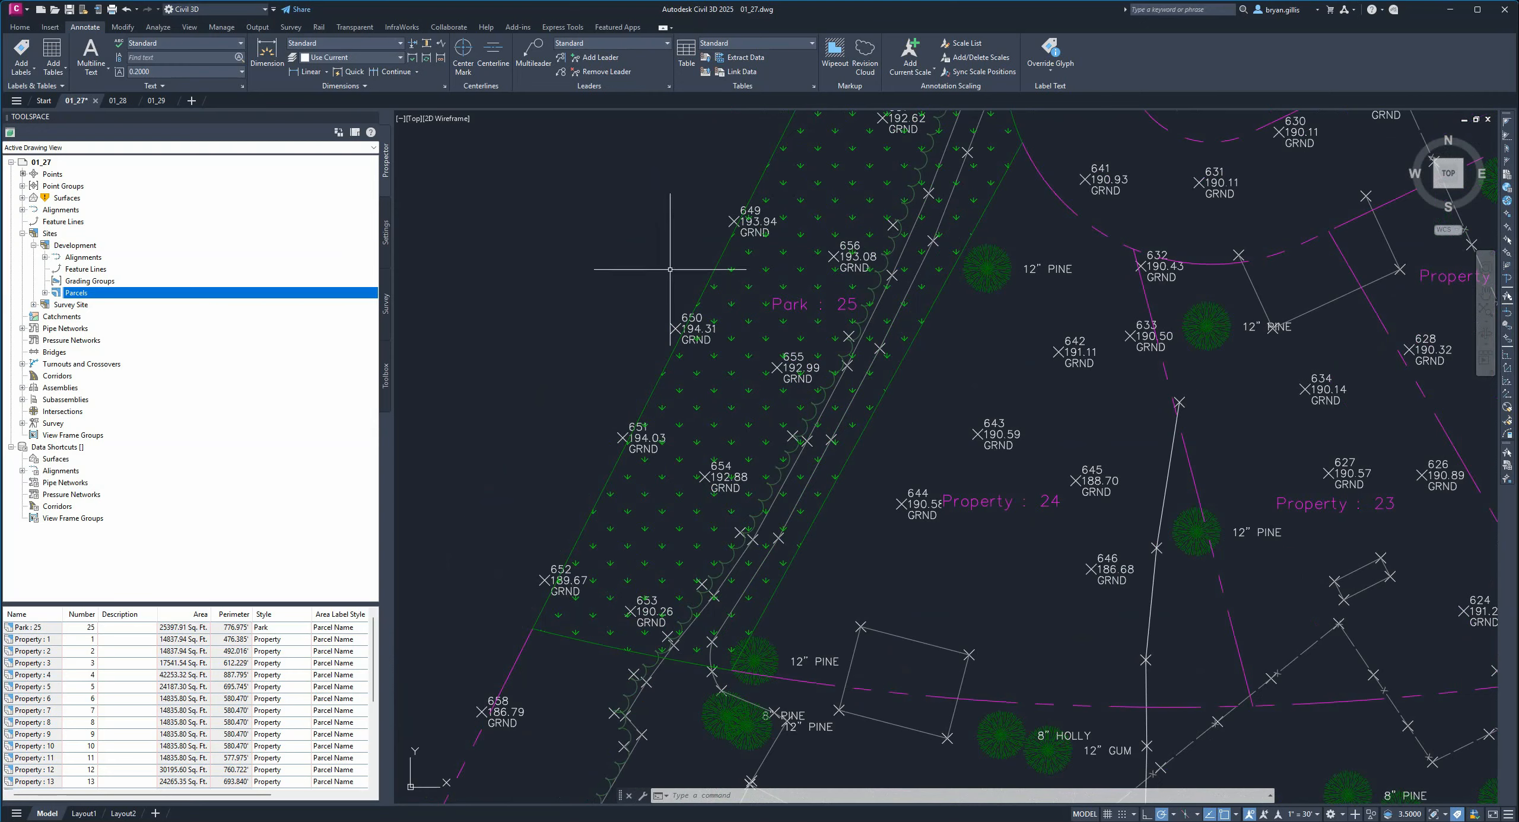
click(945, 503)
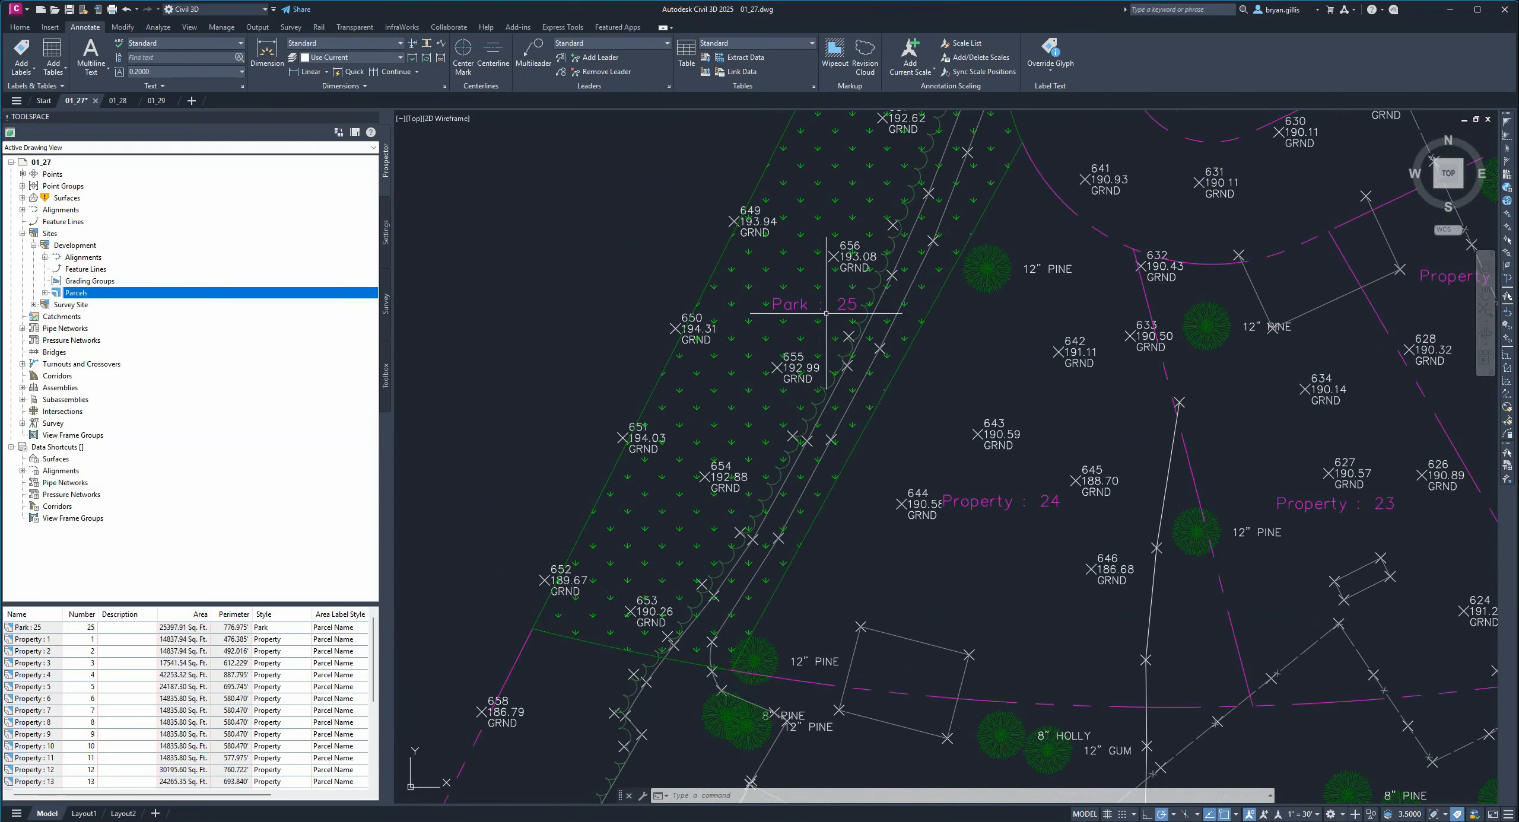
scroll(1016, 471, down, 5)
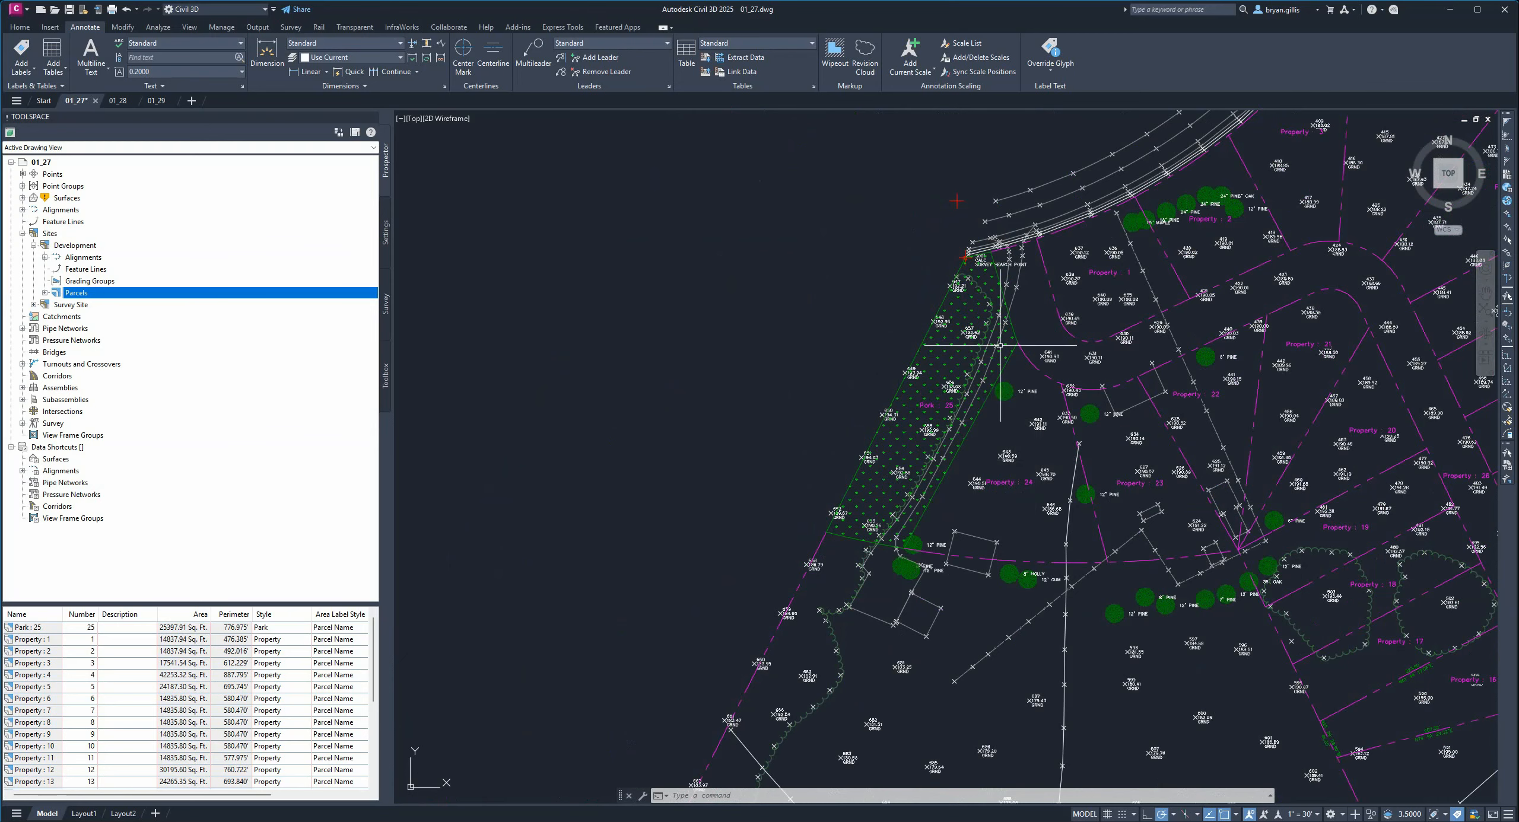
right_click(85, 295)
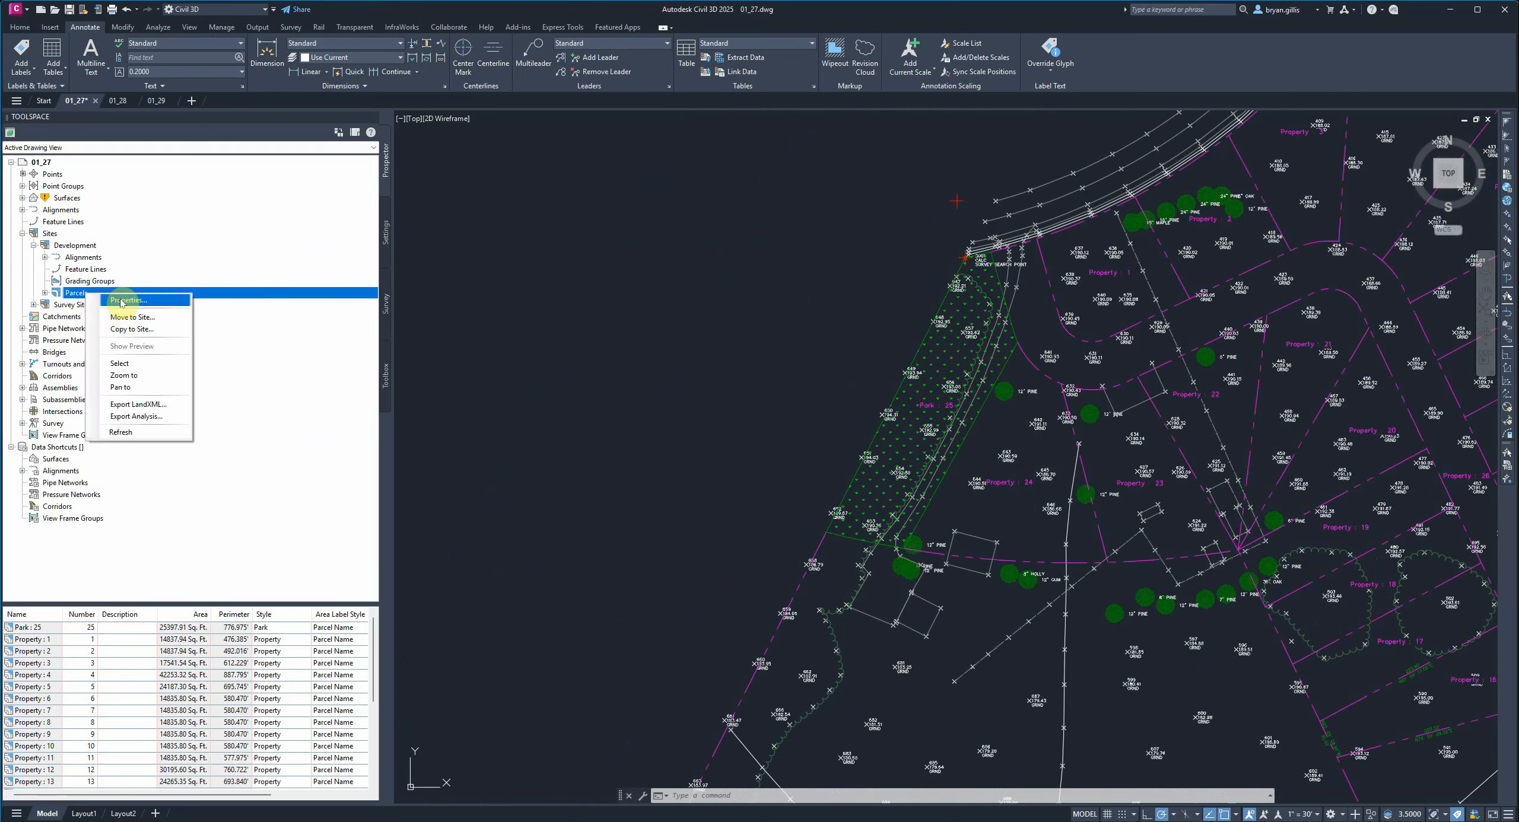
Switch to drawing 01_28 and expand the Parcel area label styles in the settings tree.
click(447, 13)
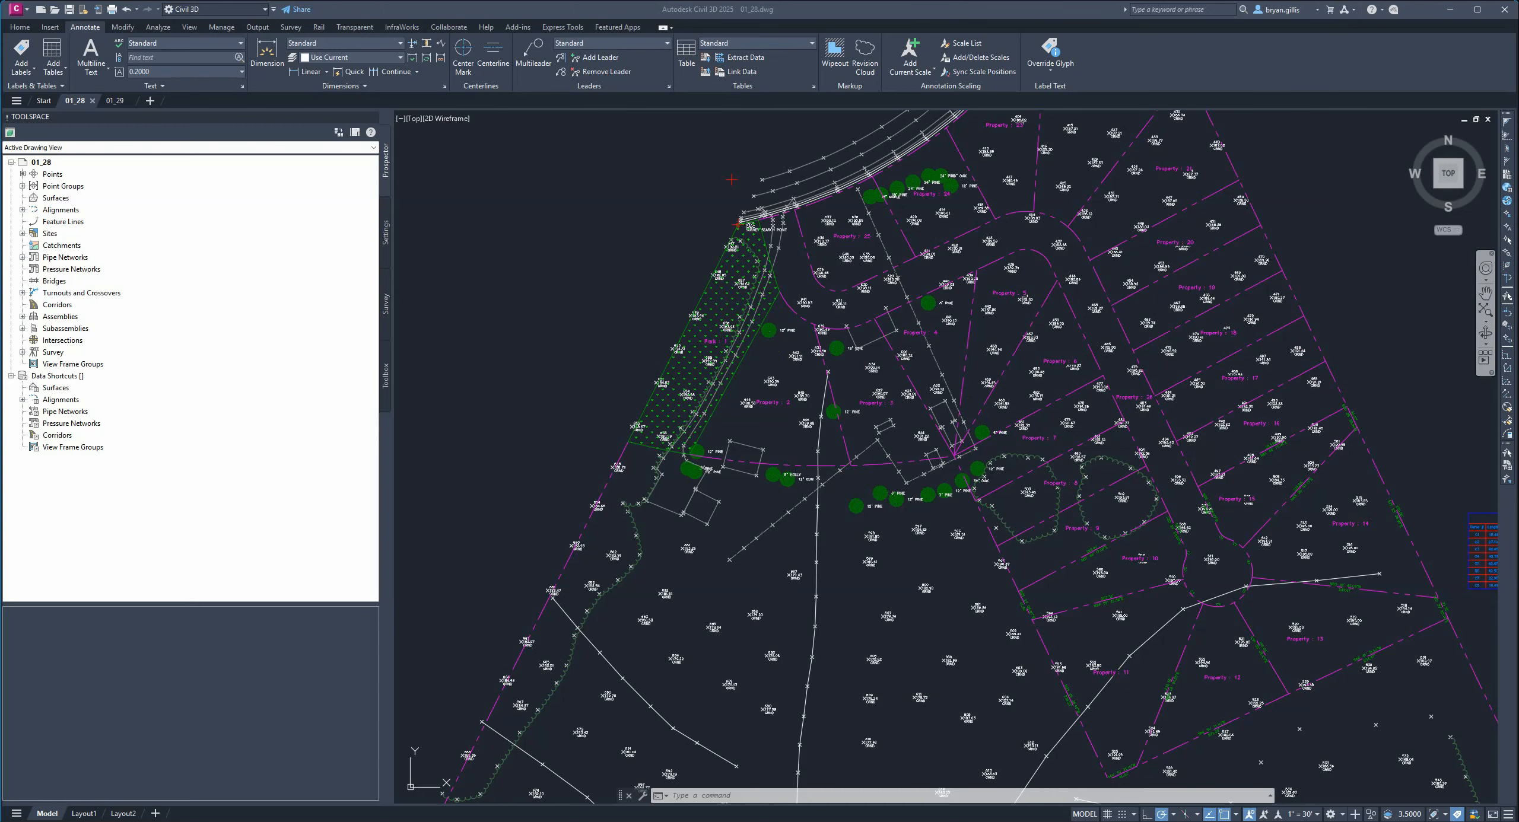
click(385, 232)
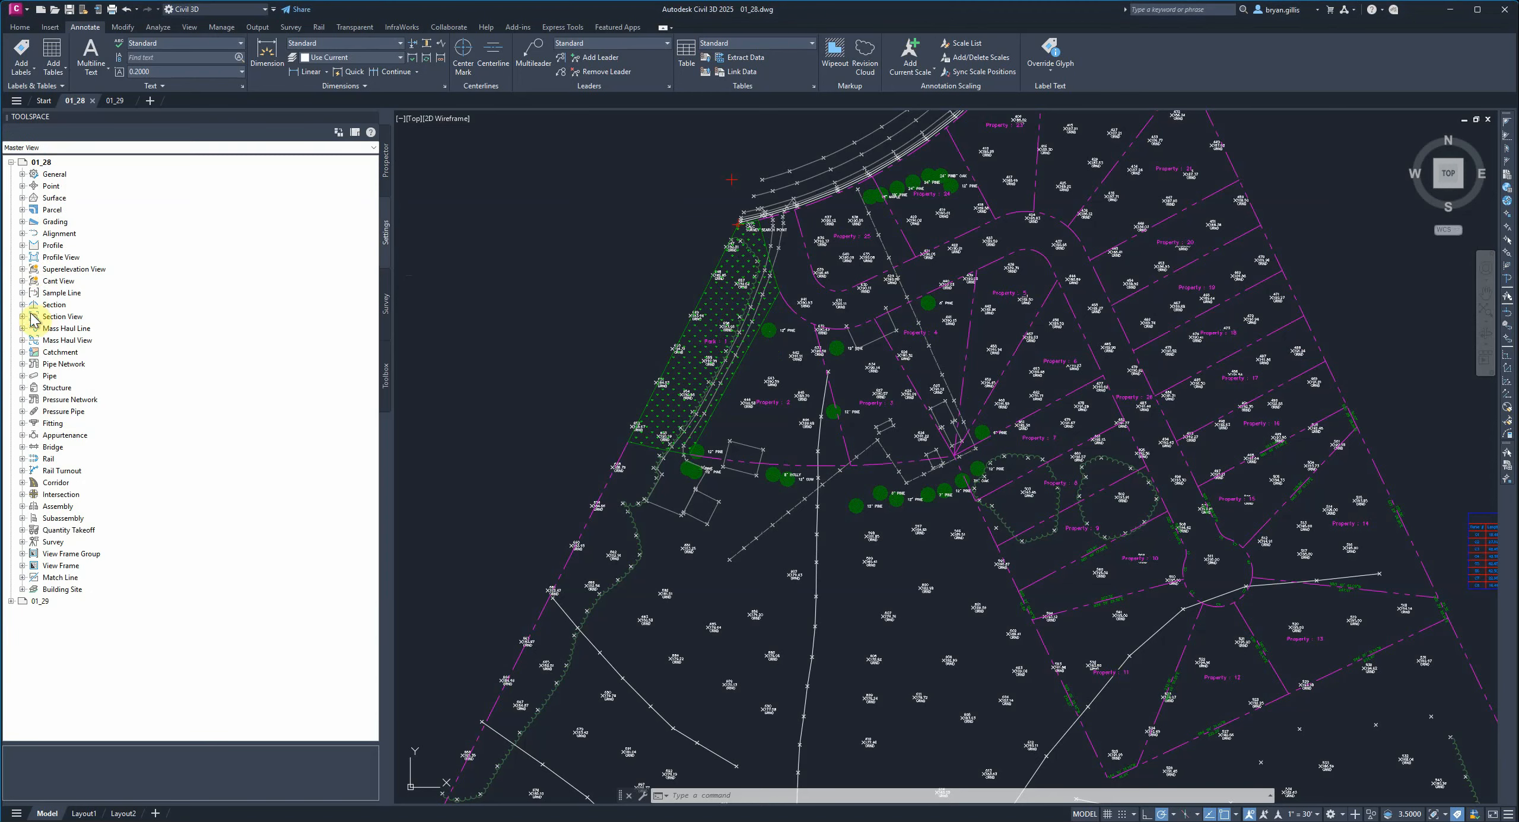
click(22, 210)
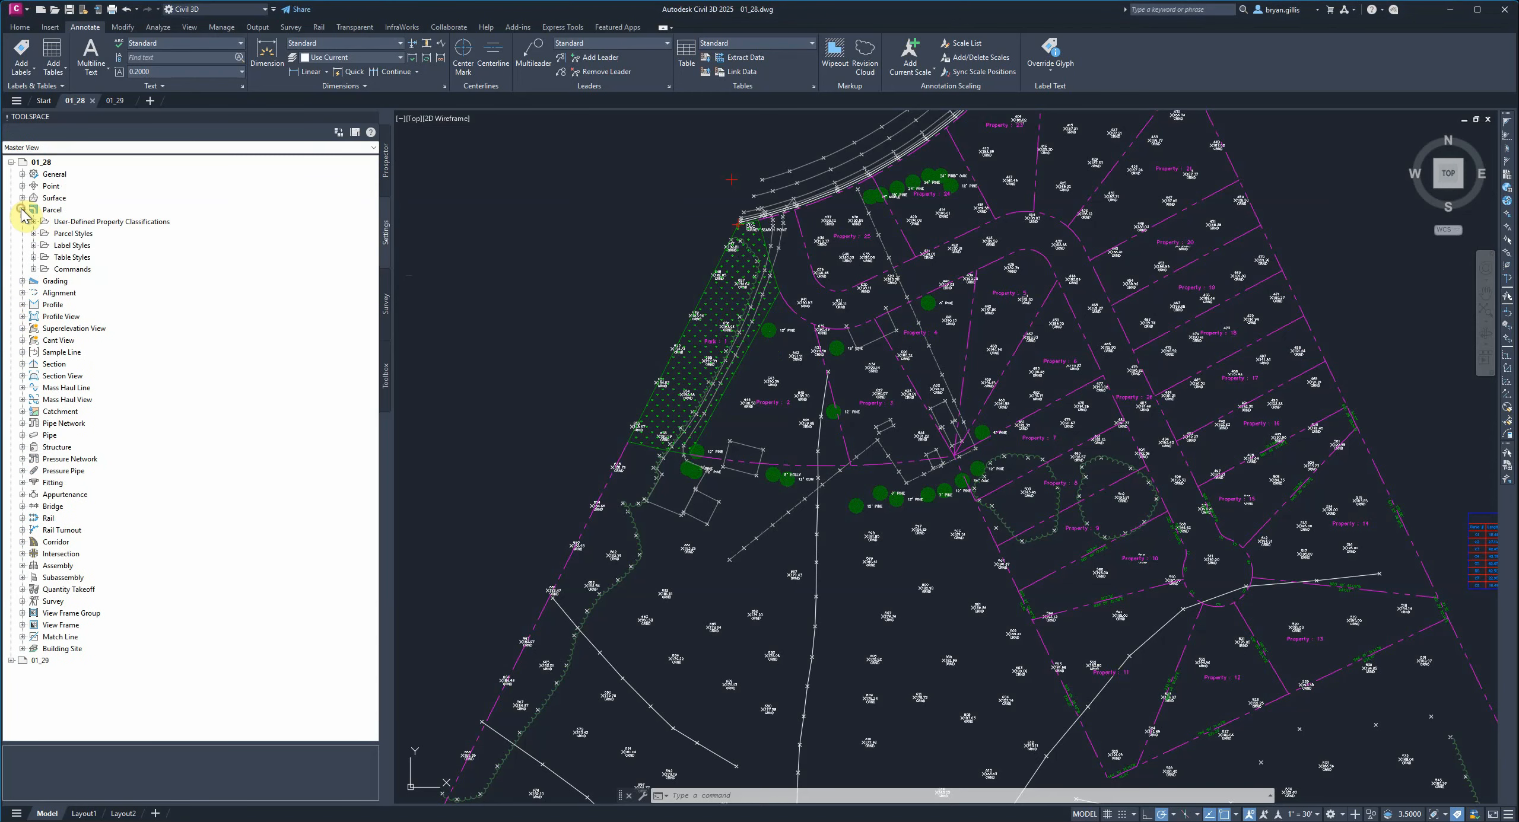
click(34, 245)
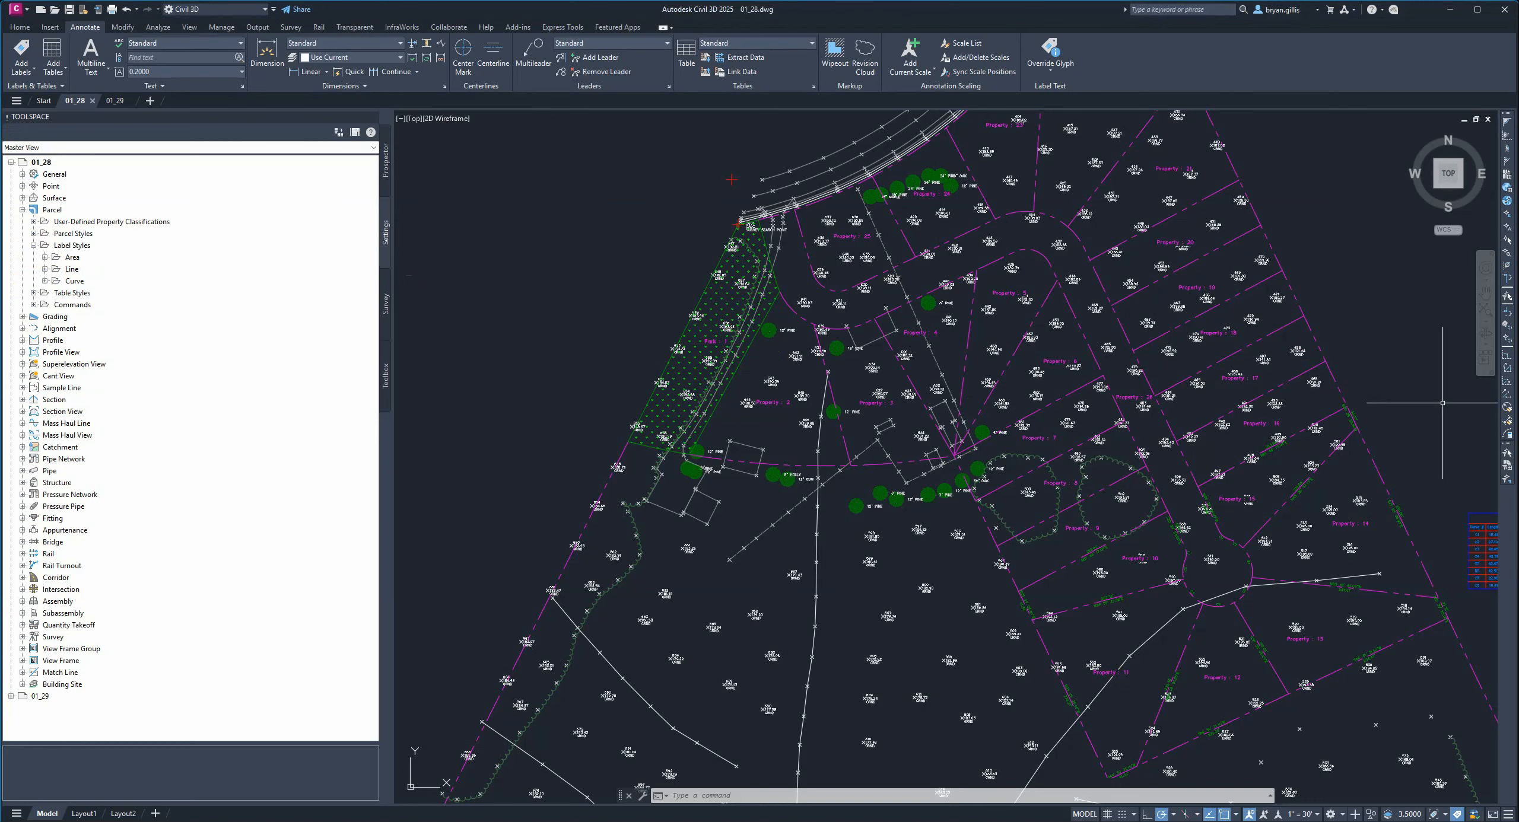
click(44, 258)
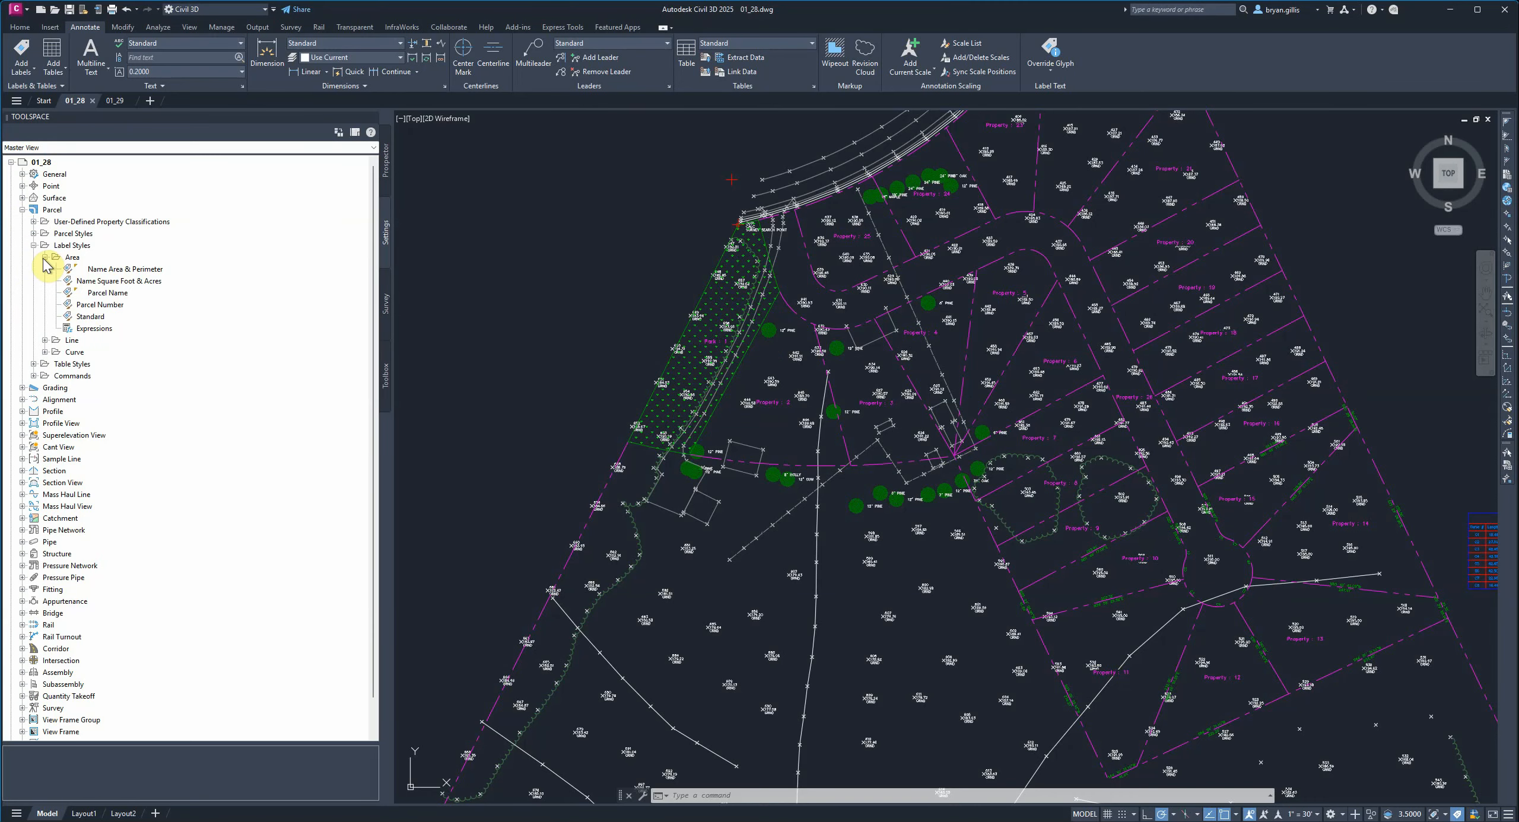
Copy the Parcel Name area label style, name the copy Parcel Name - SQFT - AC- Perimeter and clear its description.
right_click(100, 293)
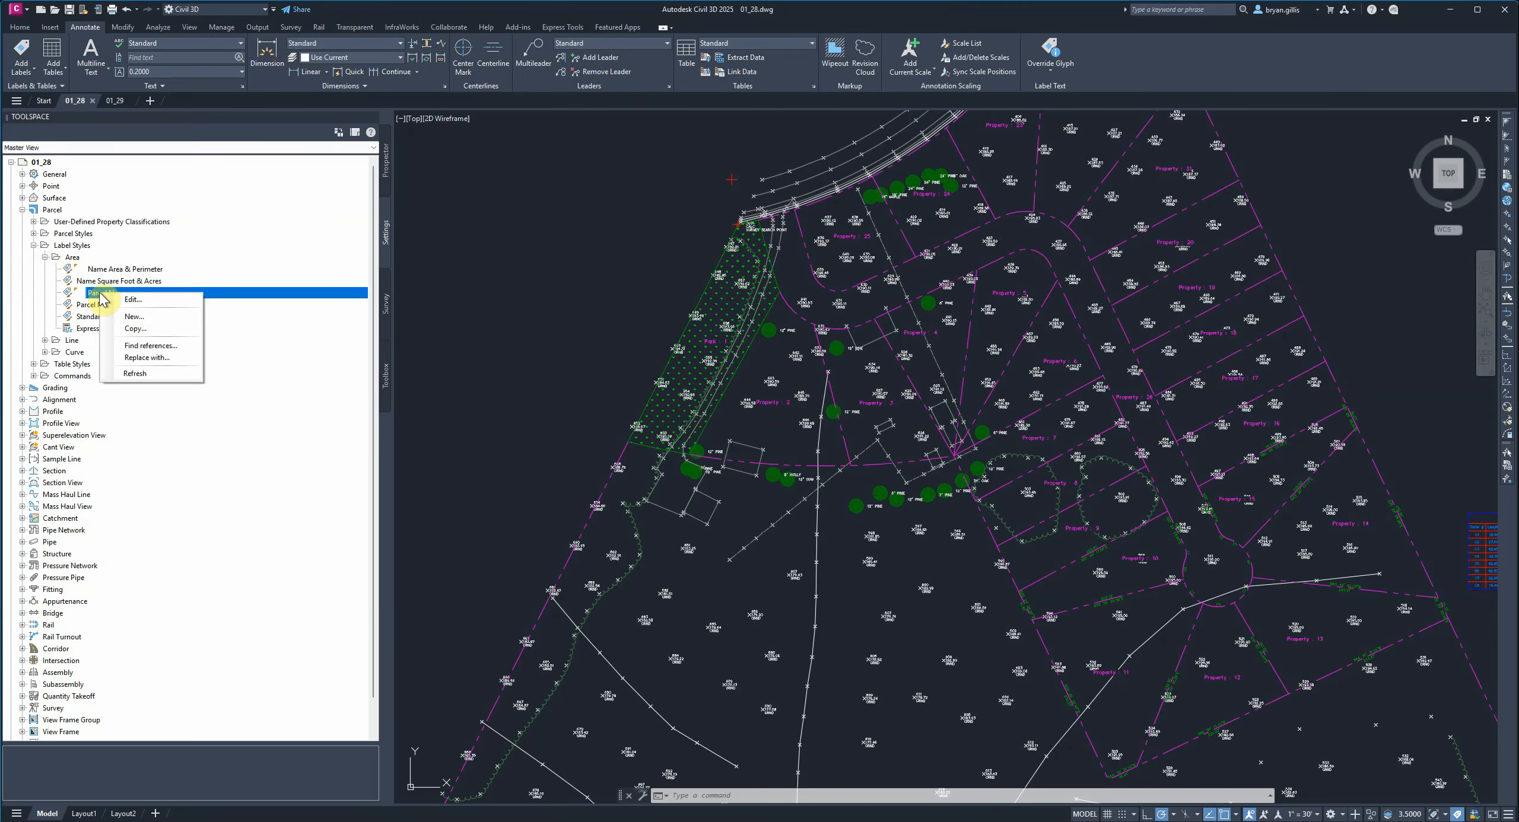
click(138, 330)
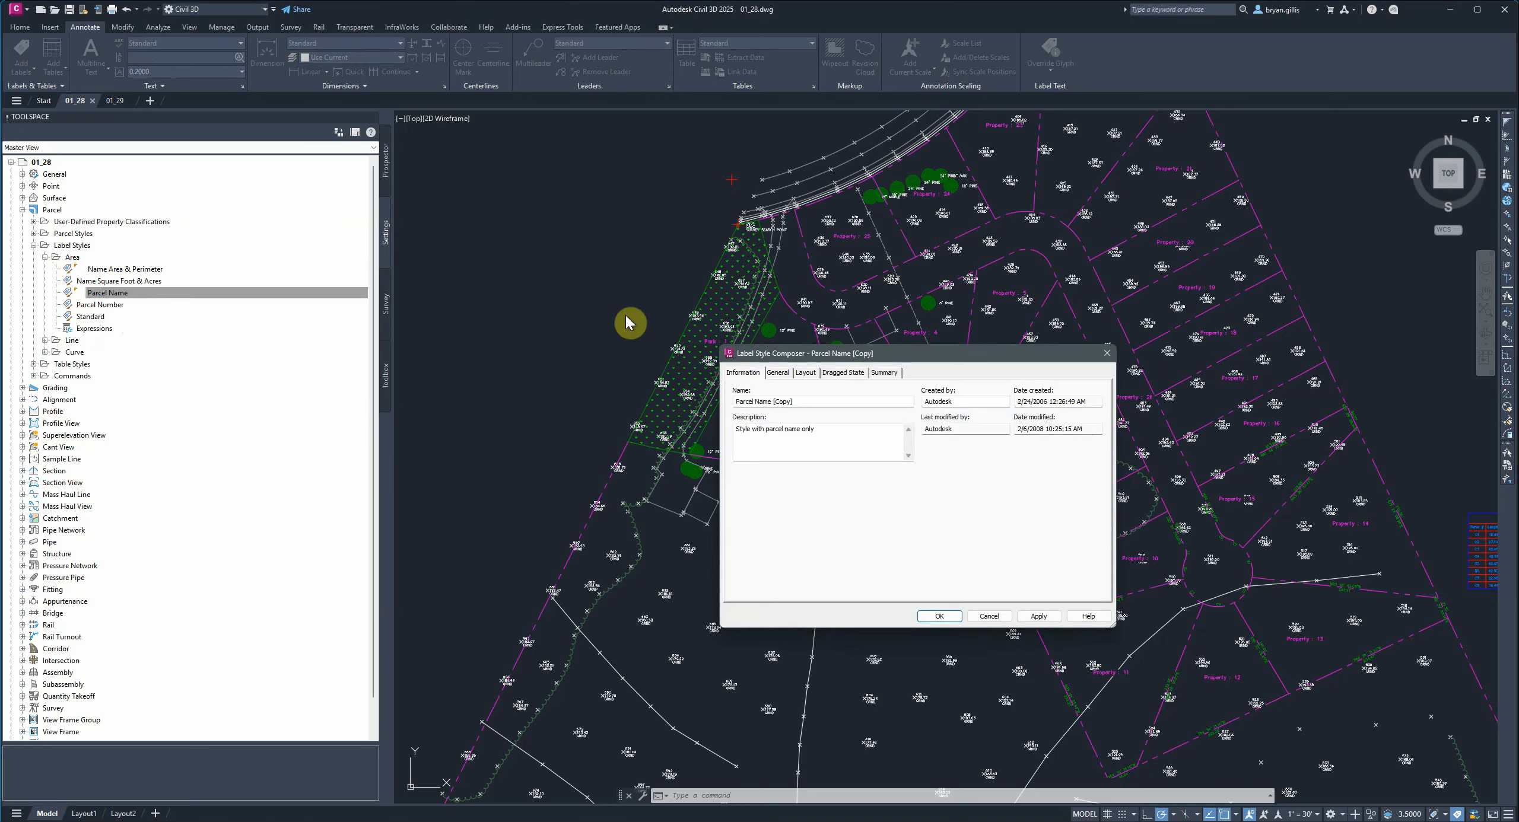
drag(982, 358, 771, 266)
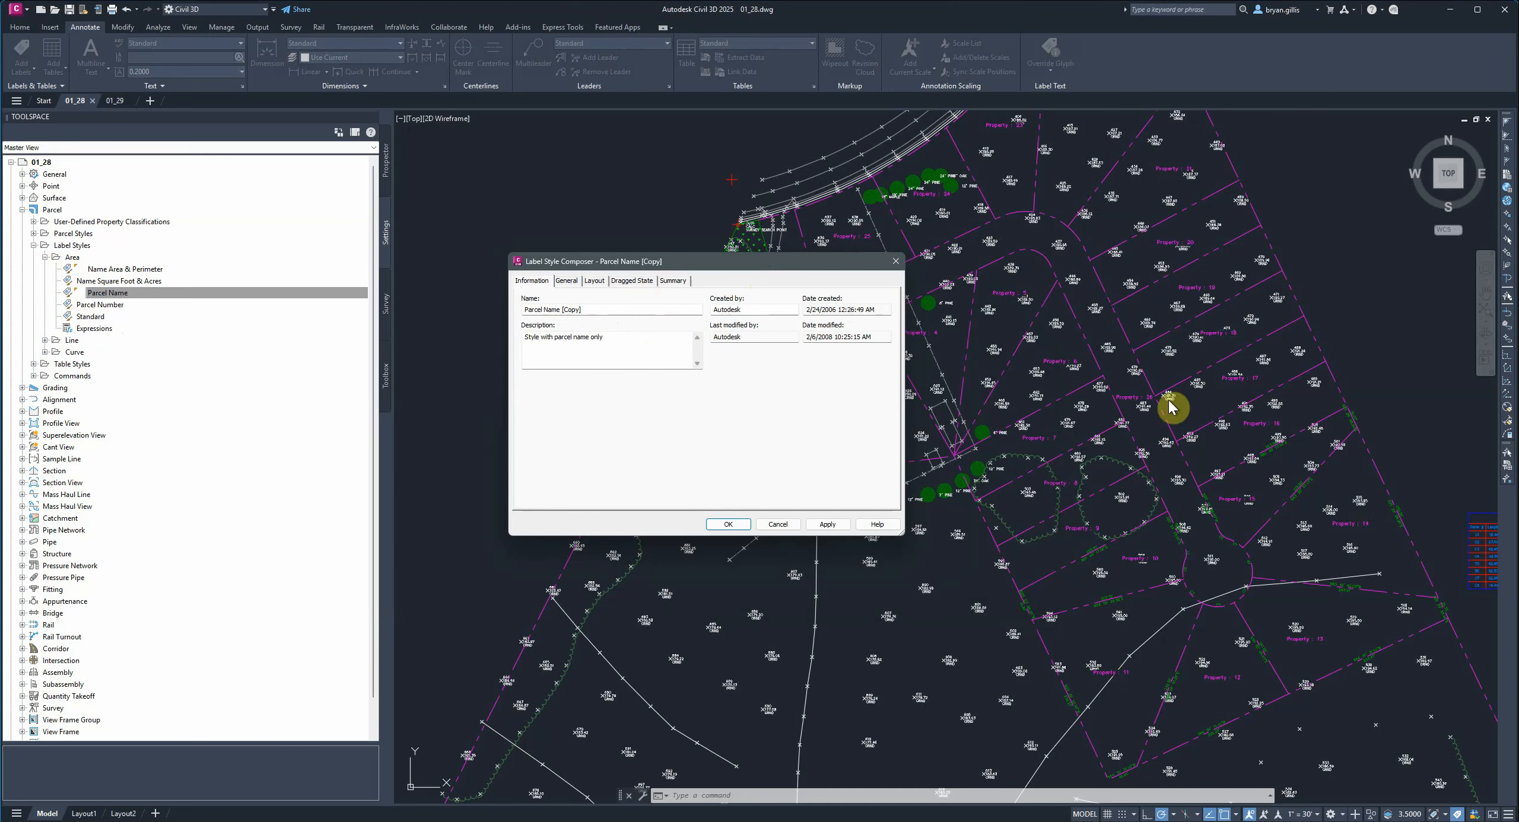
drag(604, 308, 469, 307)
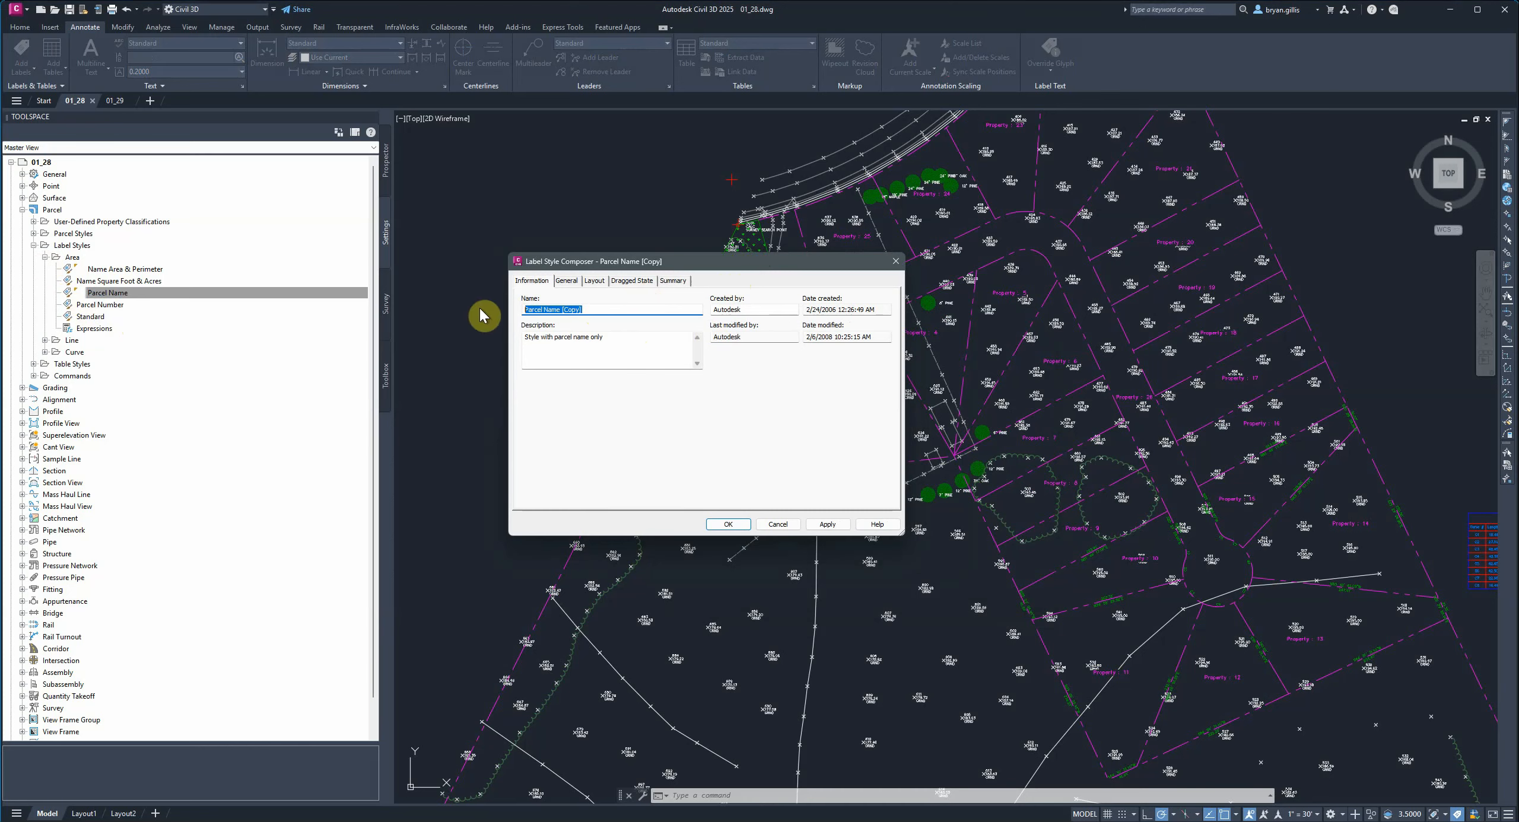
key(End)
key(BackSpace)
key(BackSpace)
text(-)
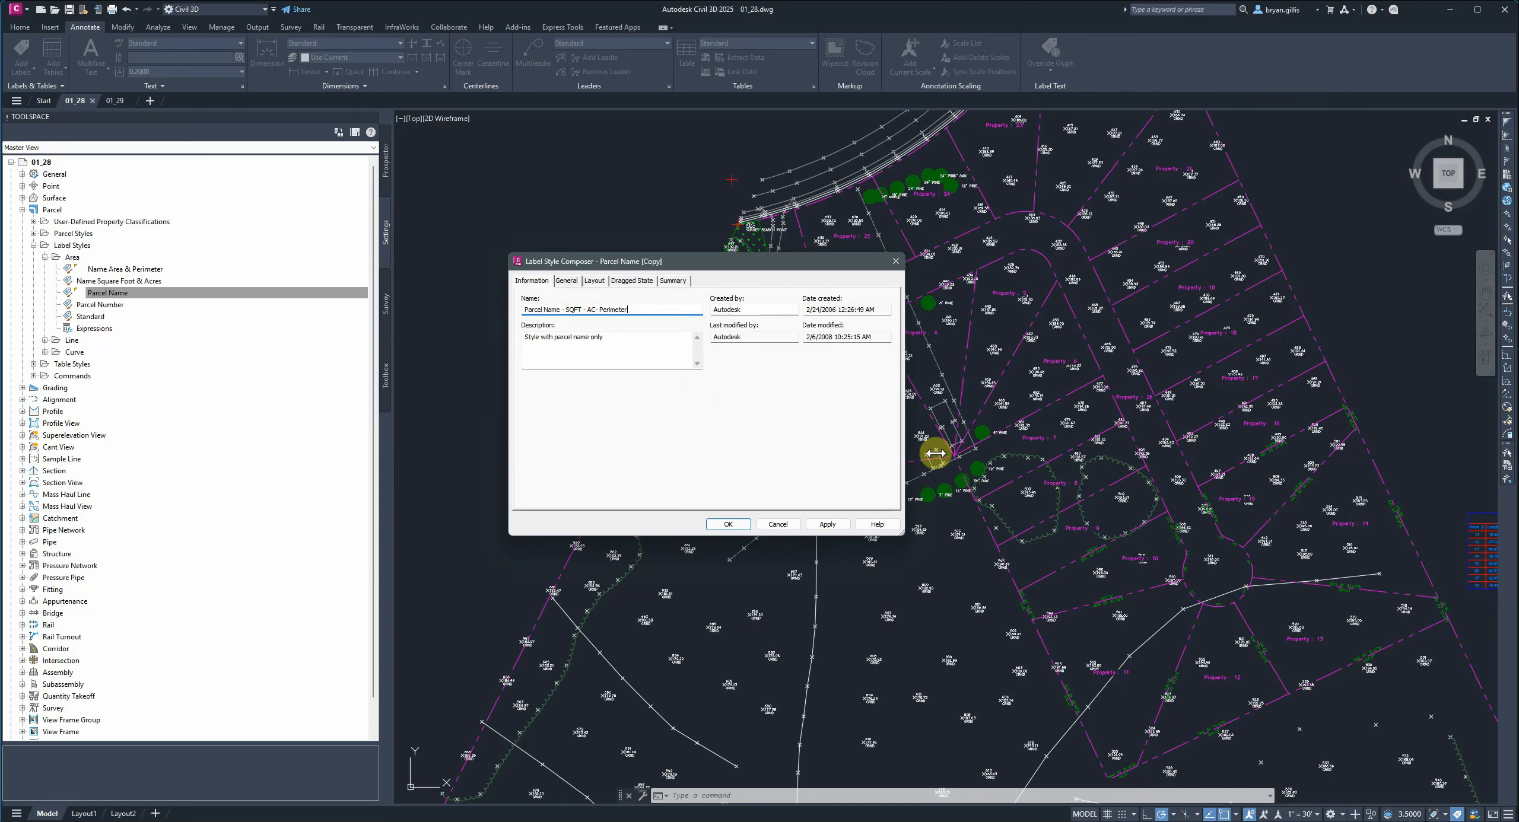
click(647, 365)
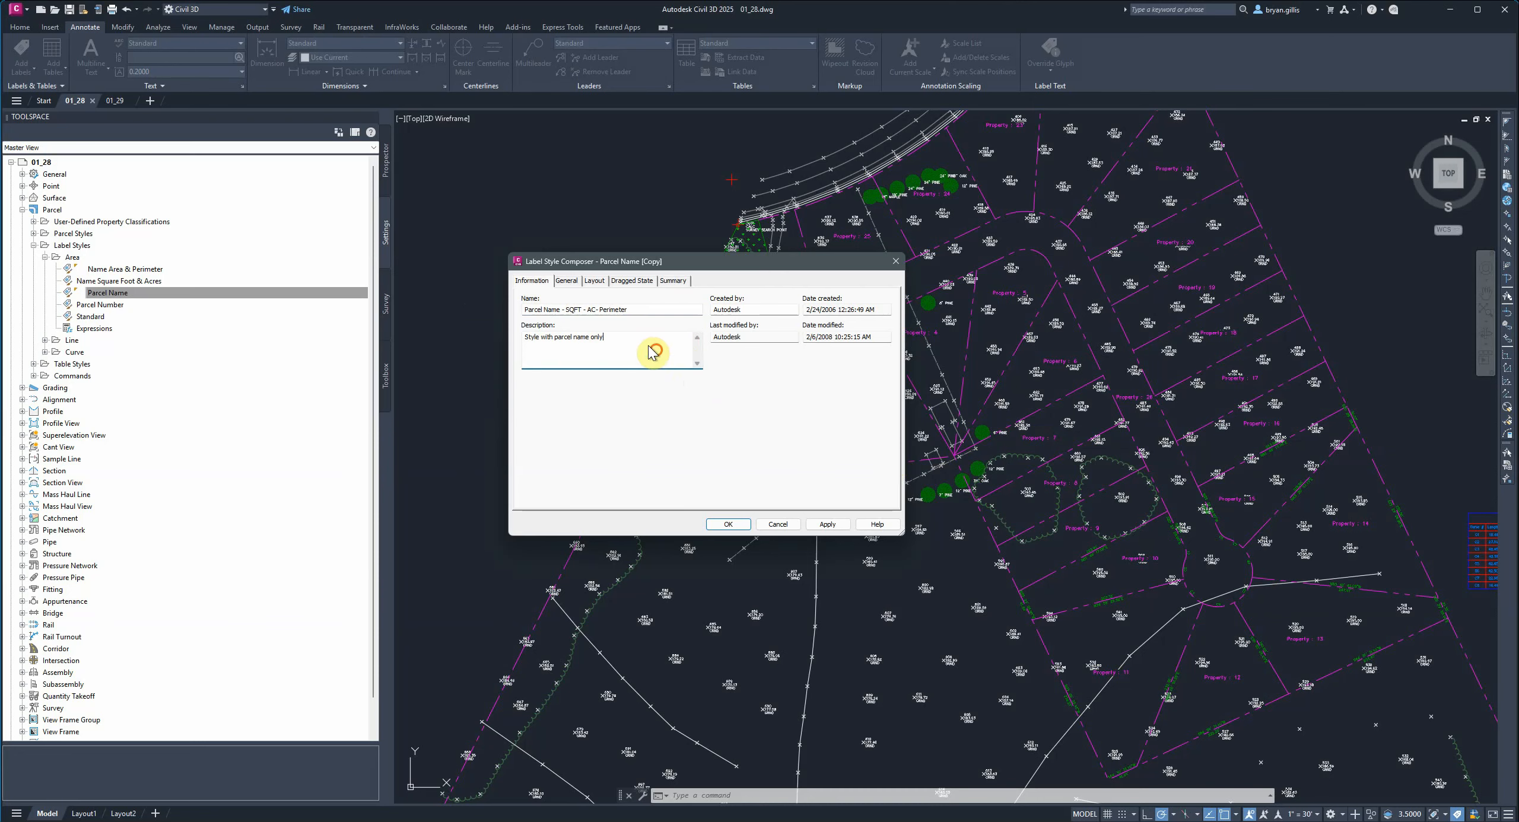
drag(654, 342, 473, 354)
key(Delete)
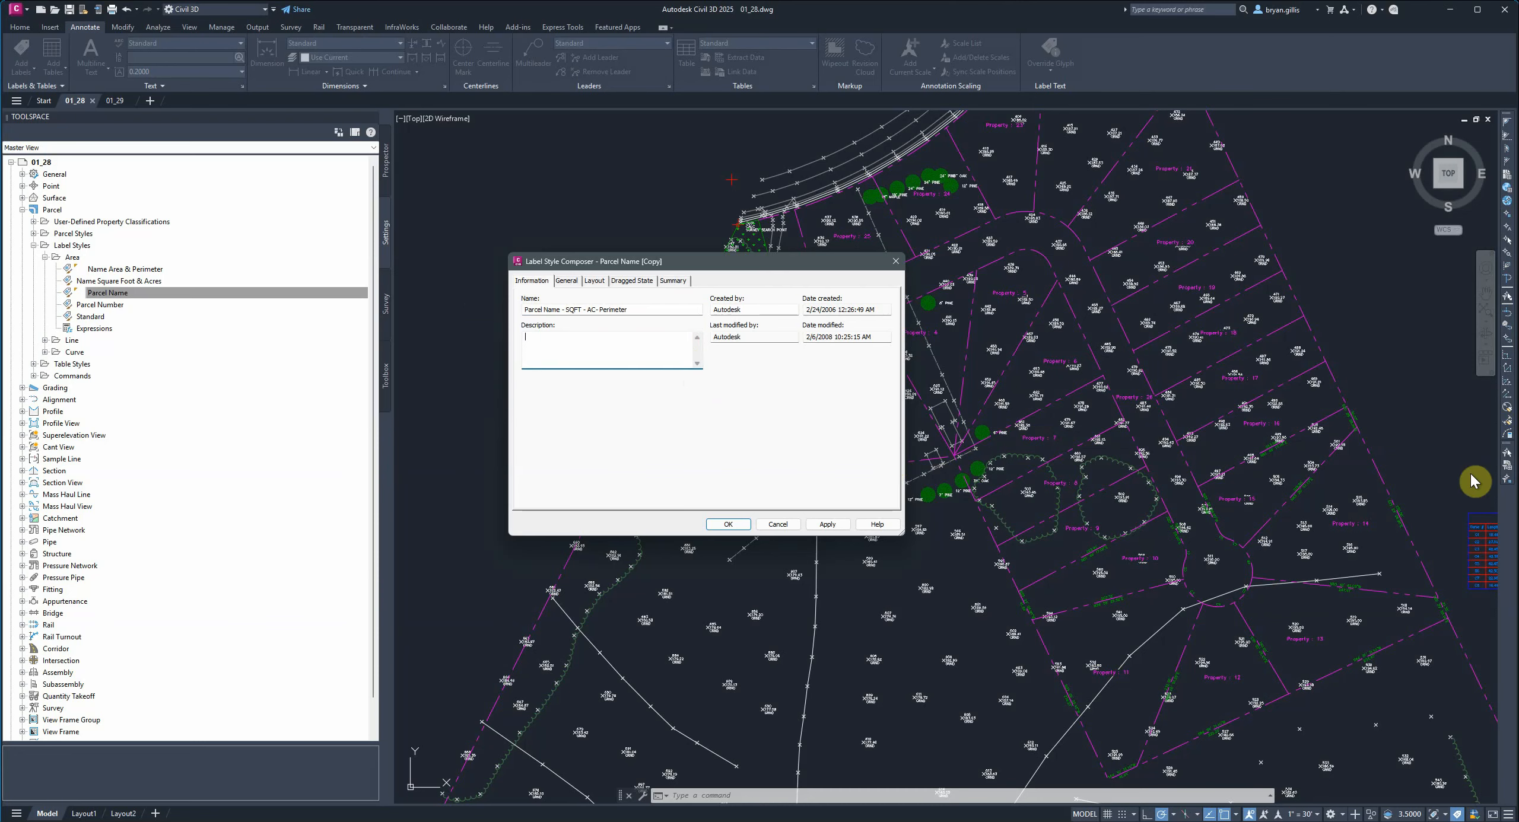
Rename the label's text component to No-SQFT-AC-PER.
click(566, 282)
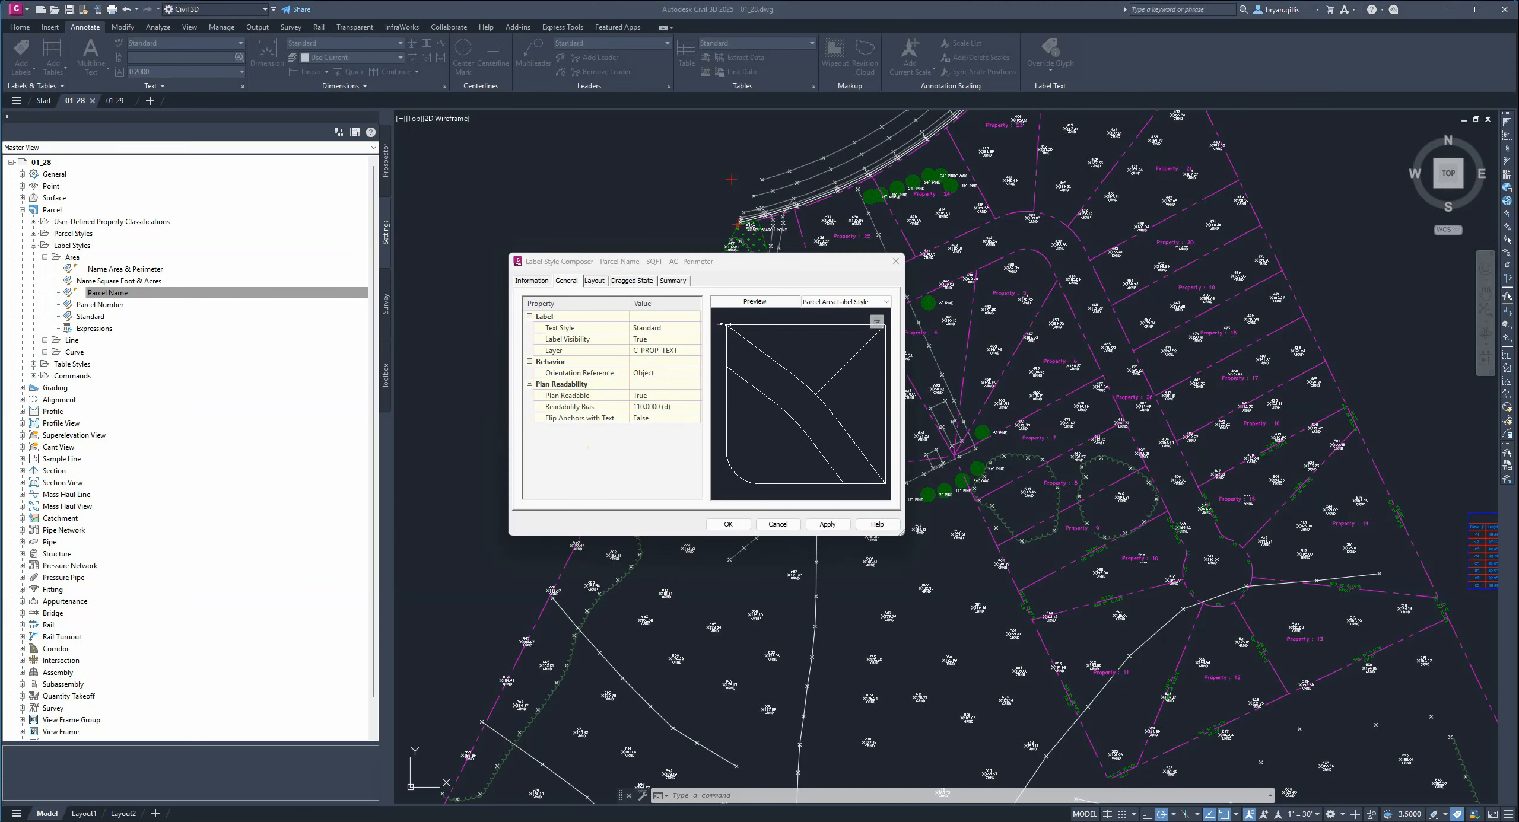
click(595, 281)
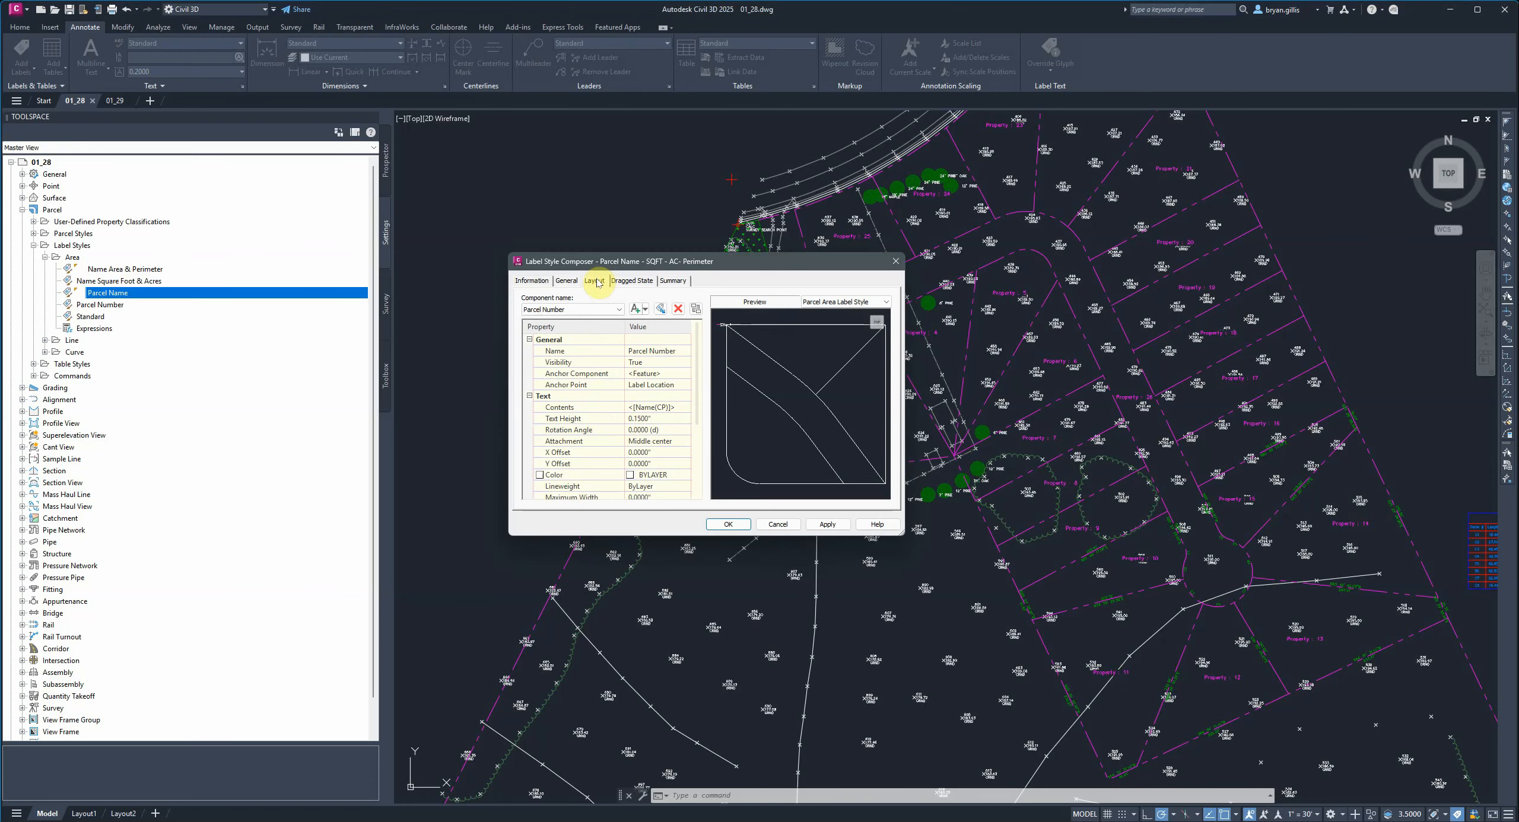
click(663, 349)
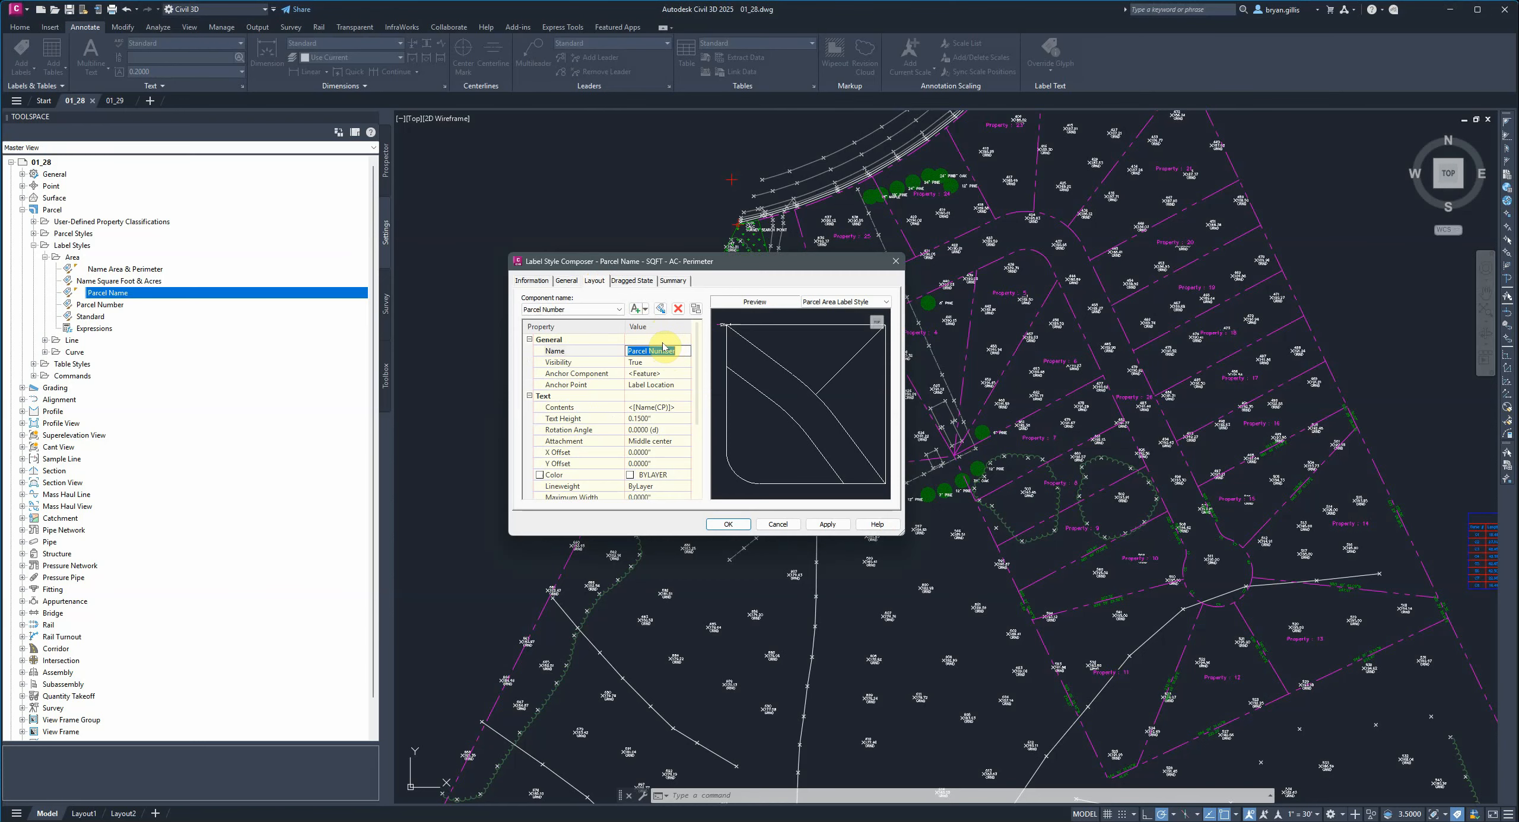
text(No-SQFT-AC-PER)
click(666, 349)
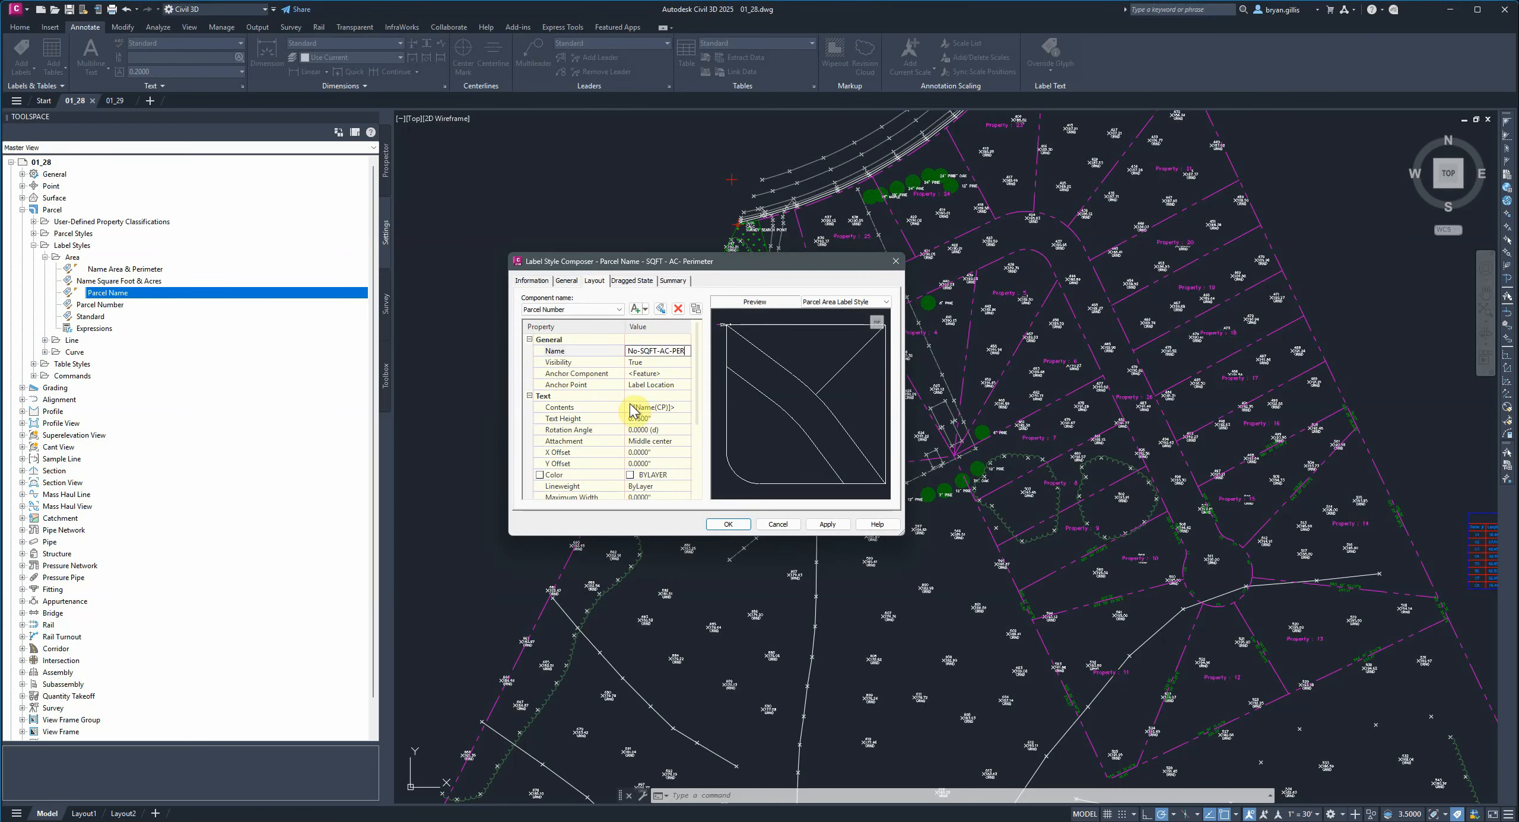
Replace the component's text contents with the parcel Name property.
click(679, 414)
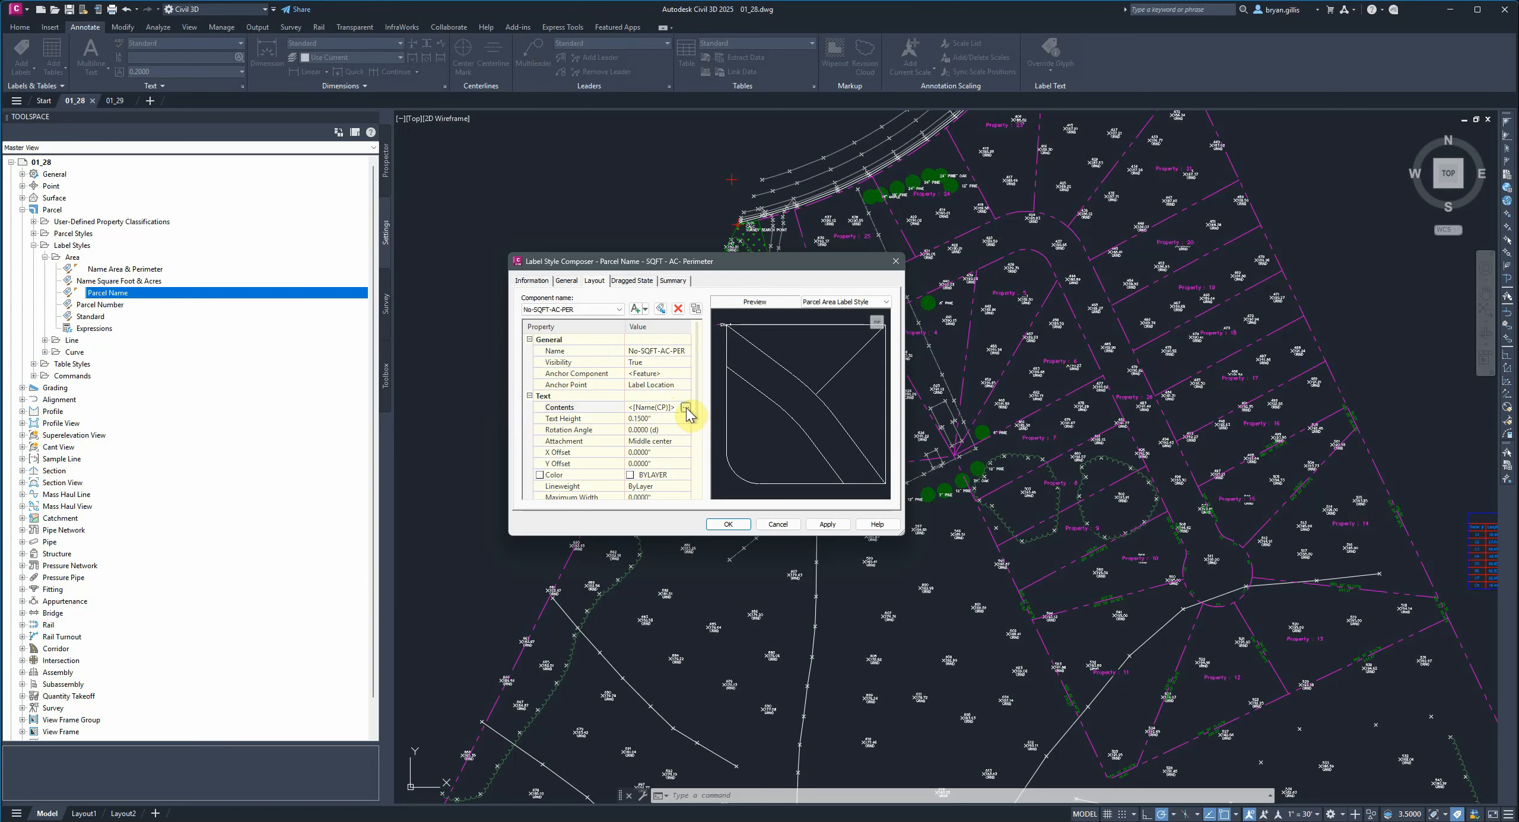
click(686, 409)
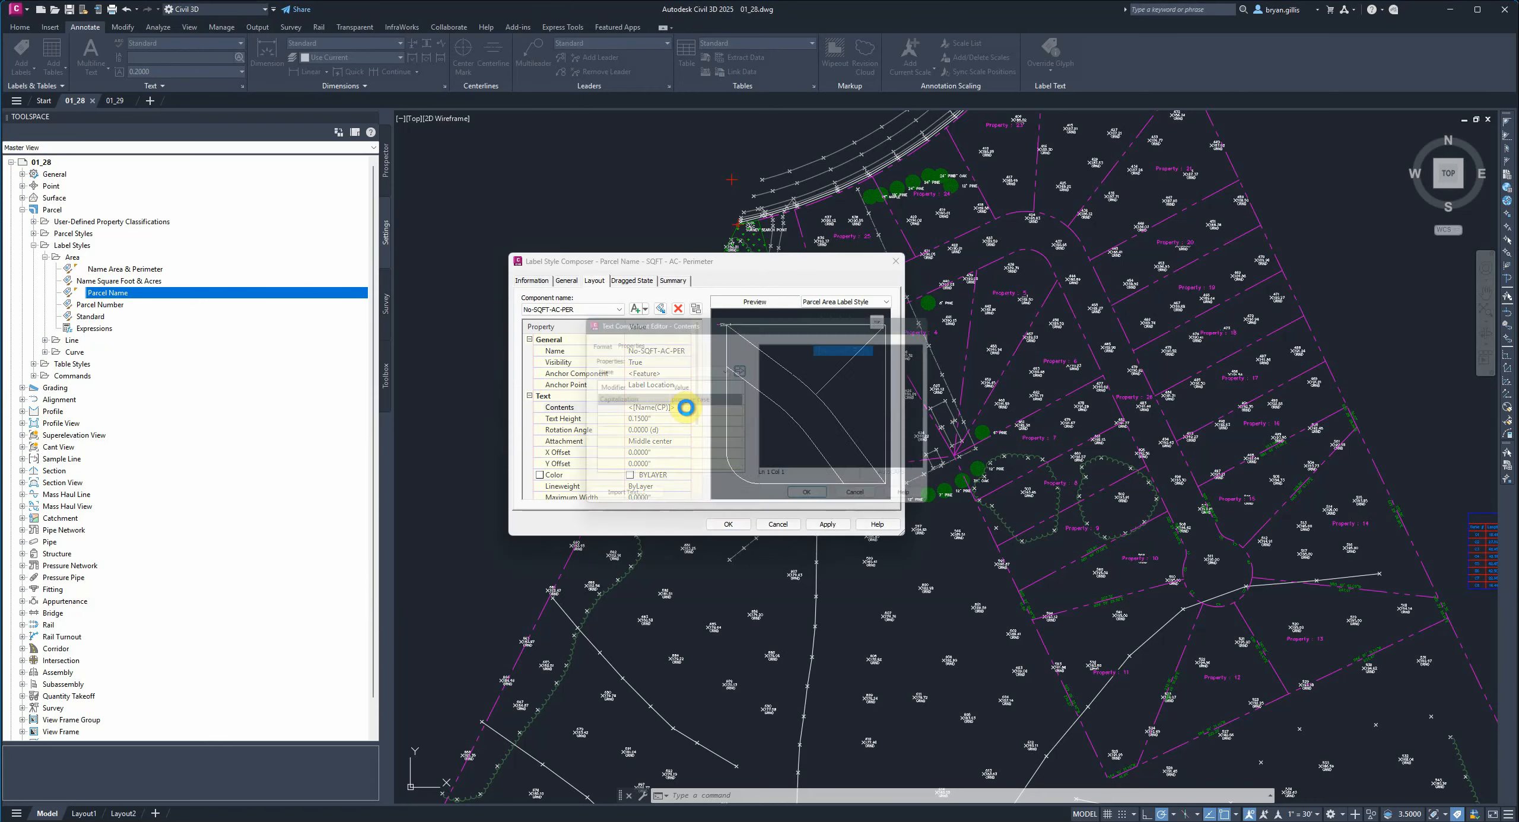
drag(669, 326, 681, 354)
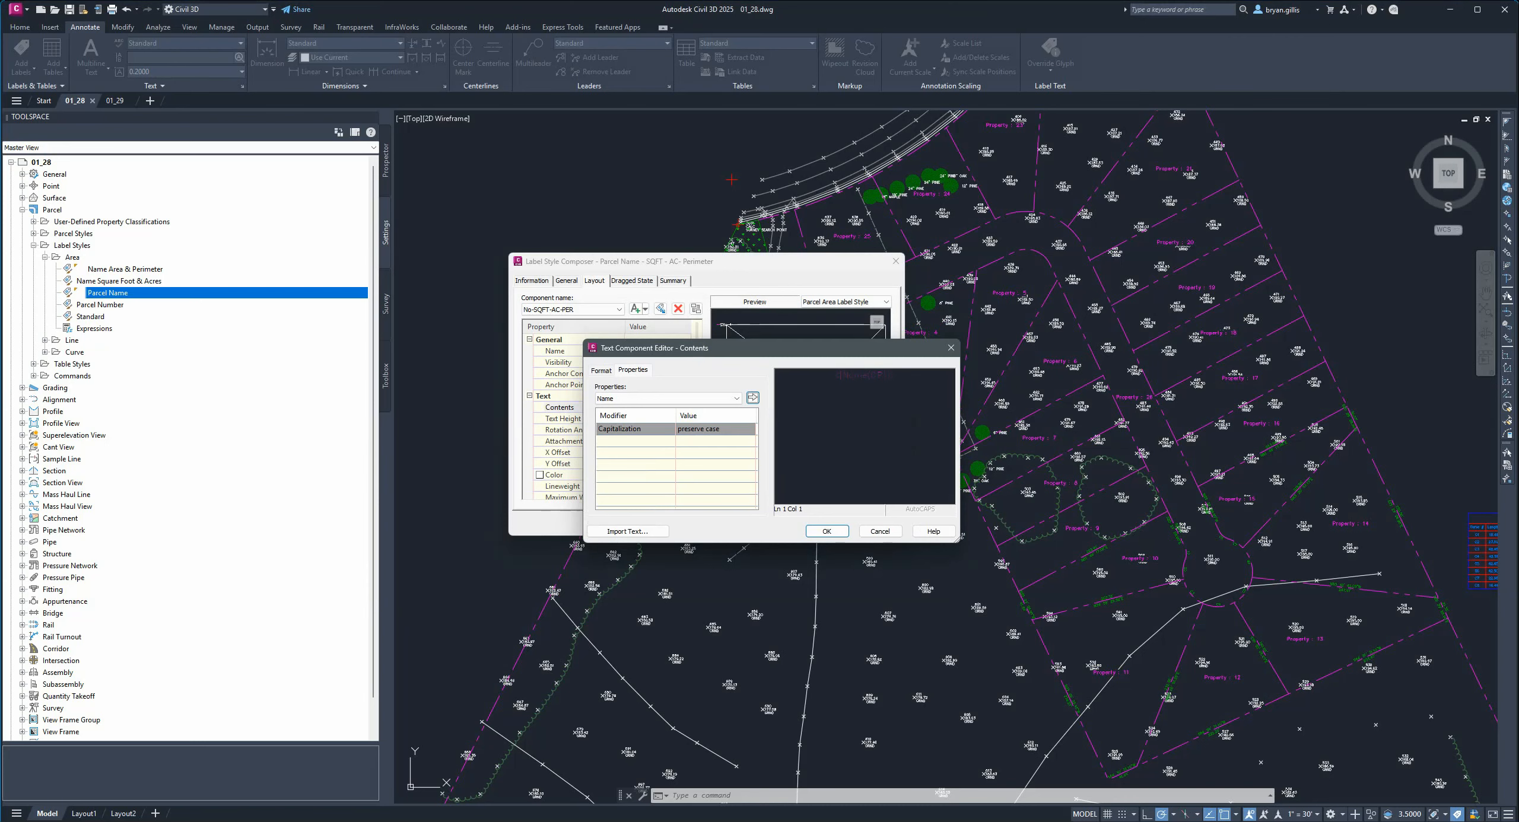
drag(932, 390, 833, 390)
key(Delete)
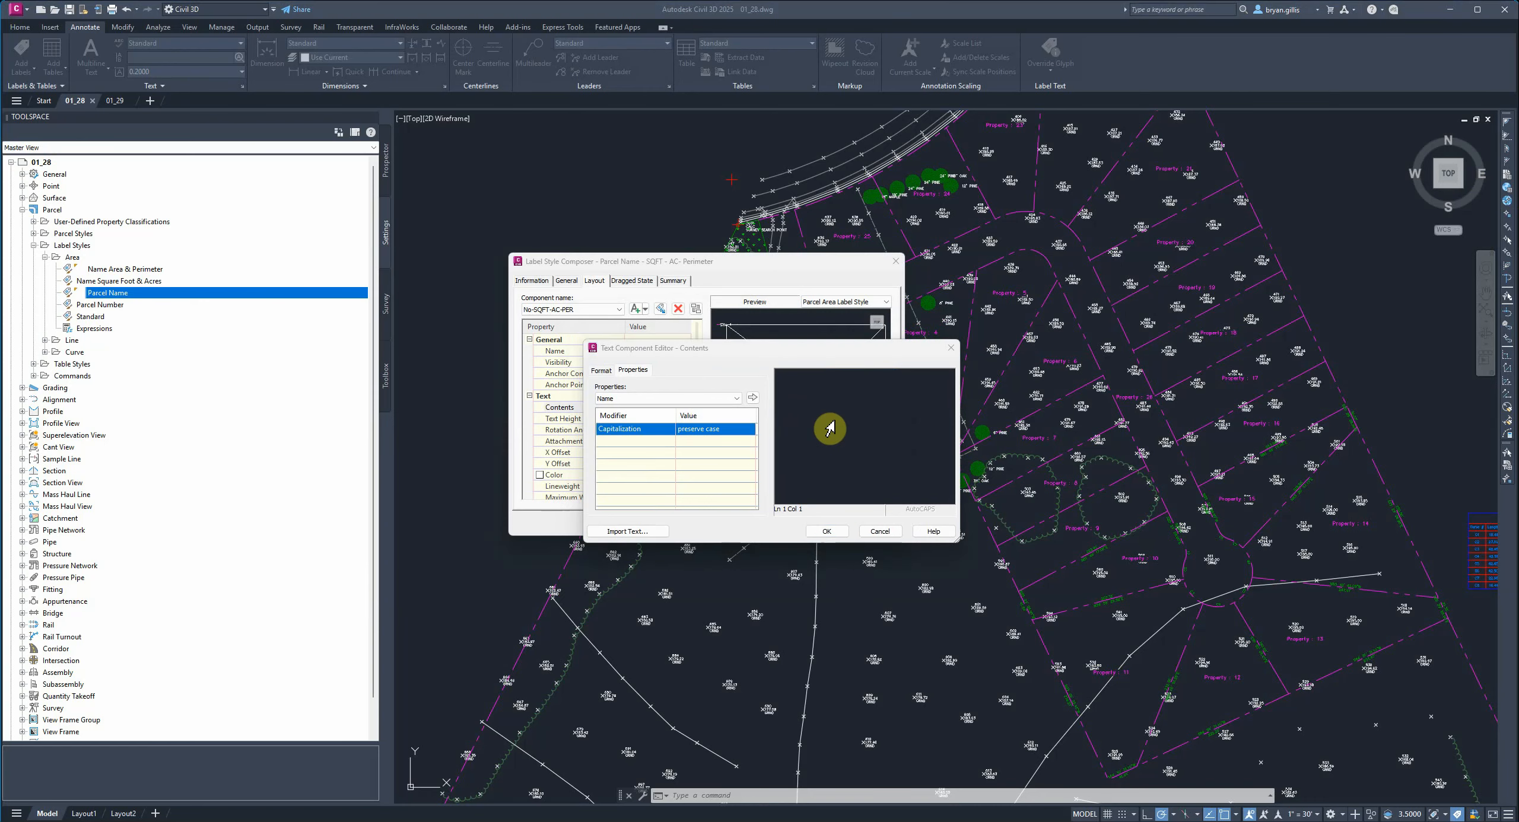
click(855, 400)
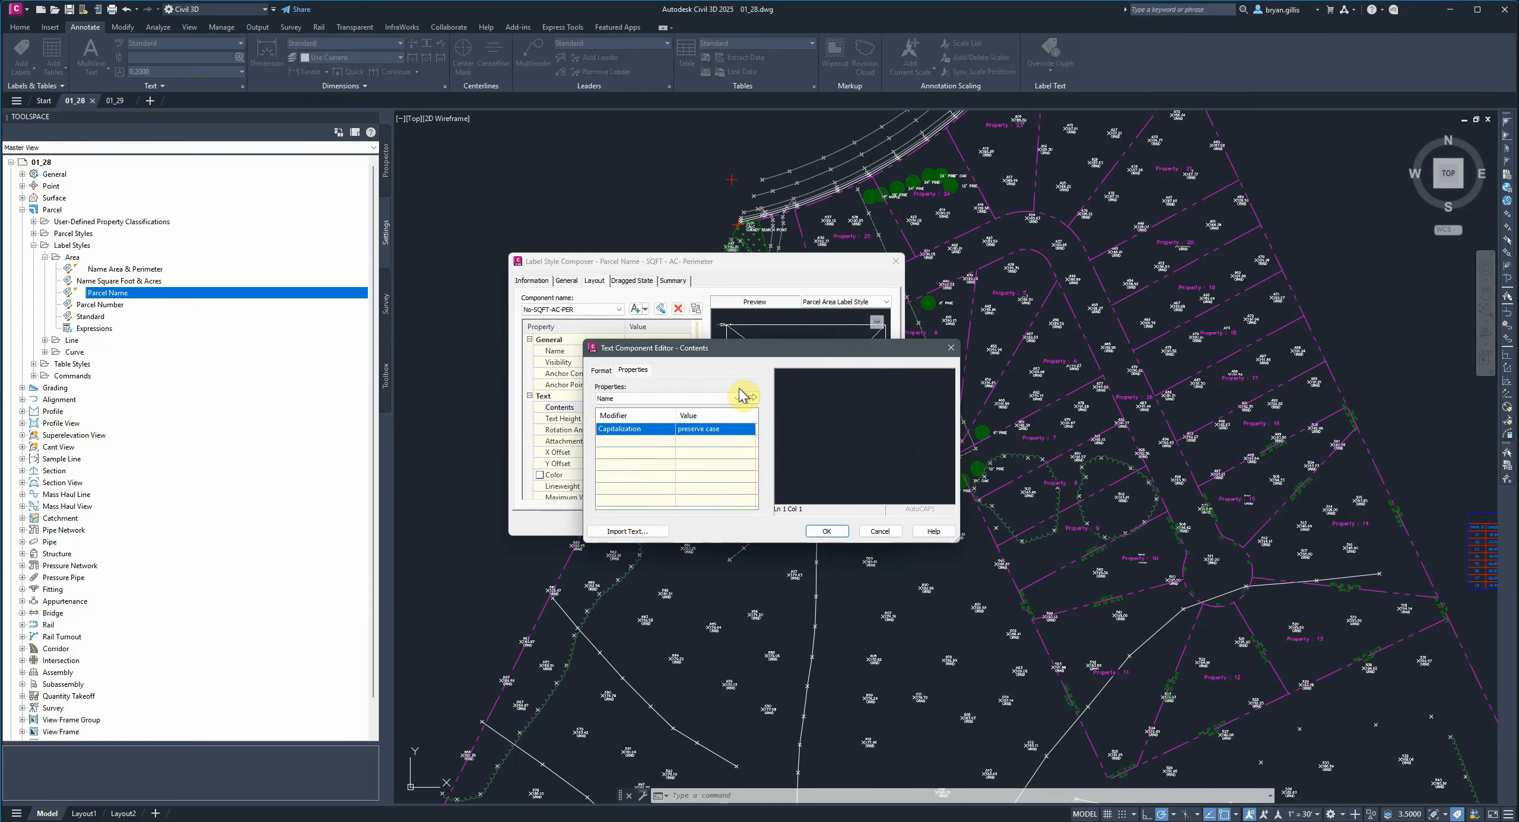
click(710, 399)
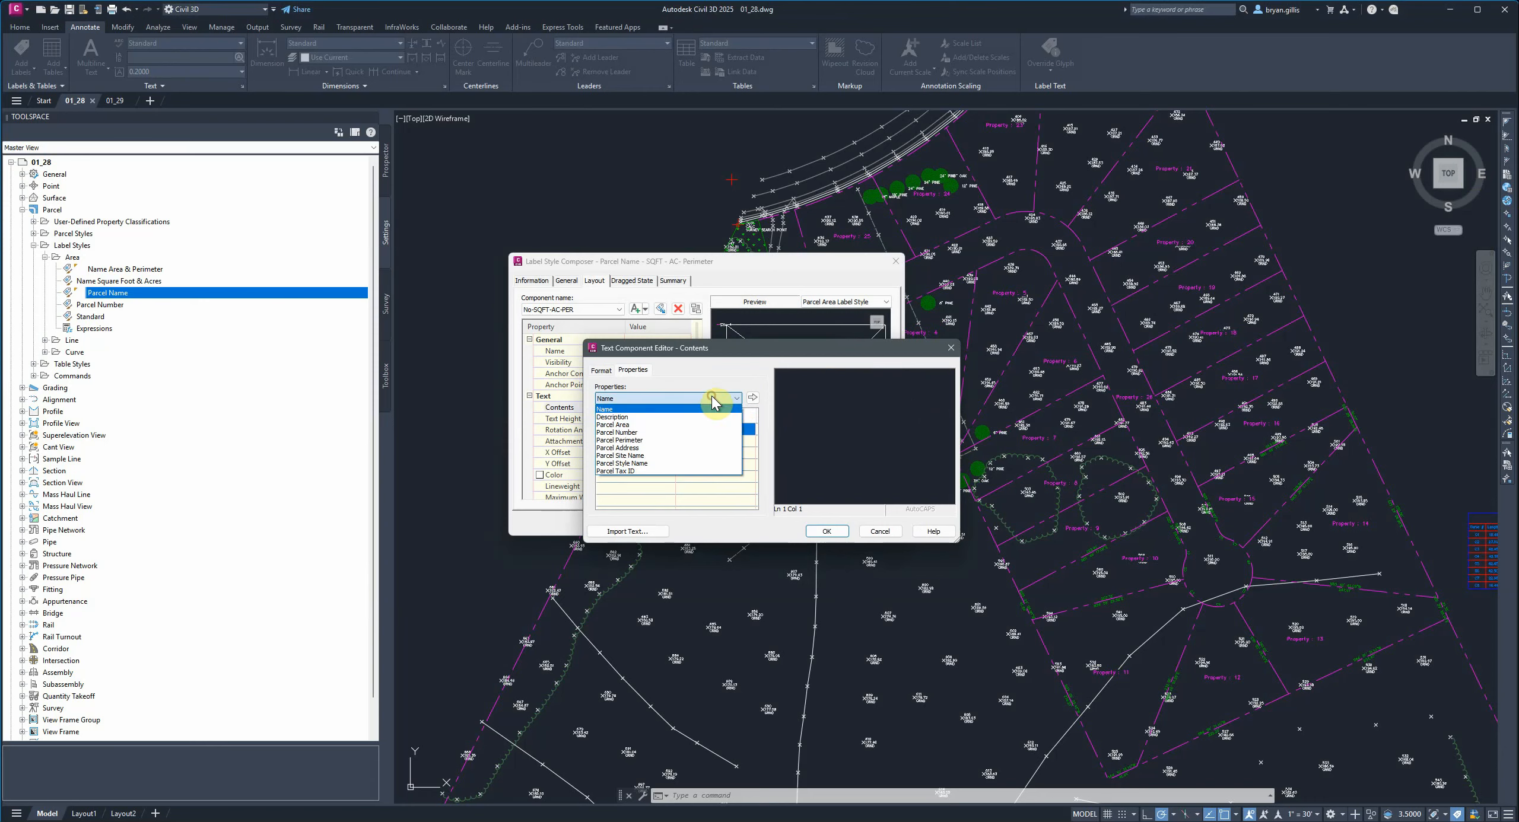
click(653, 410)
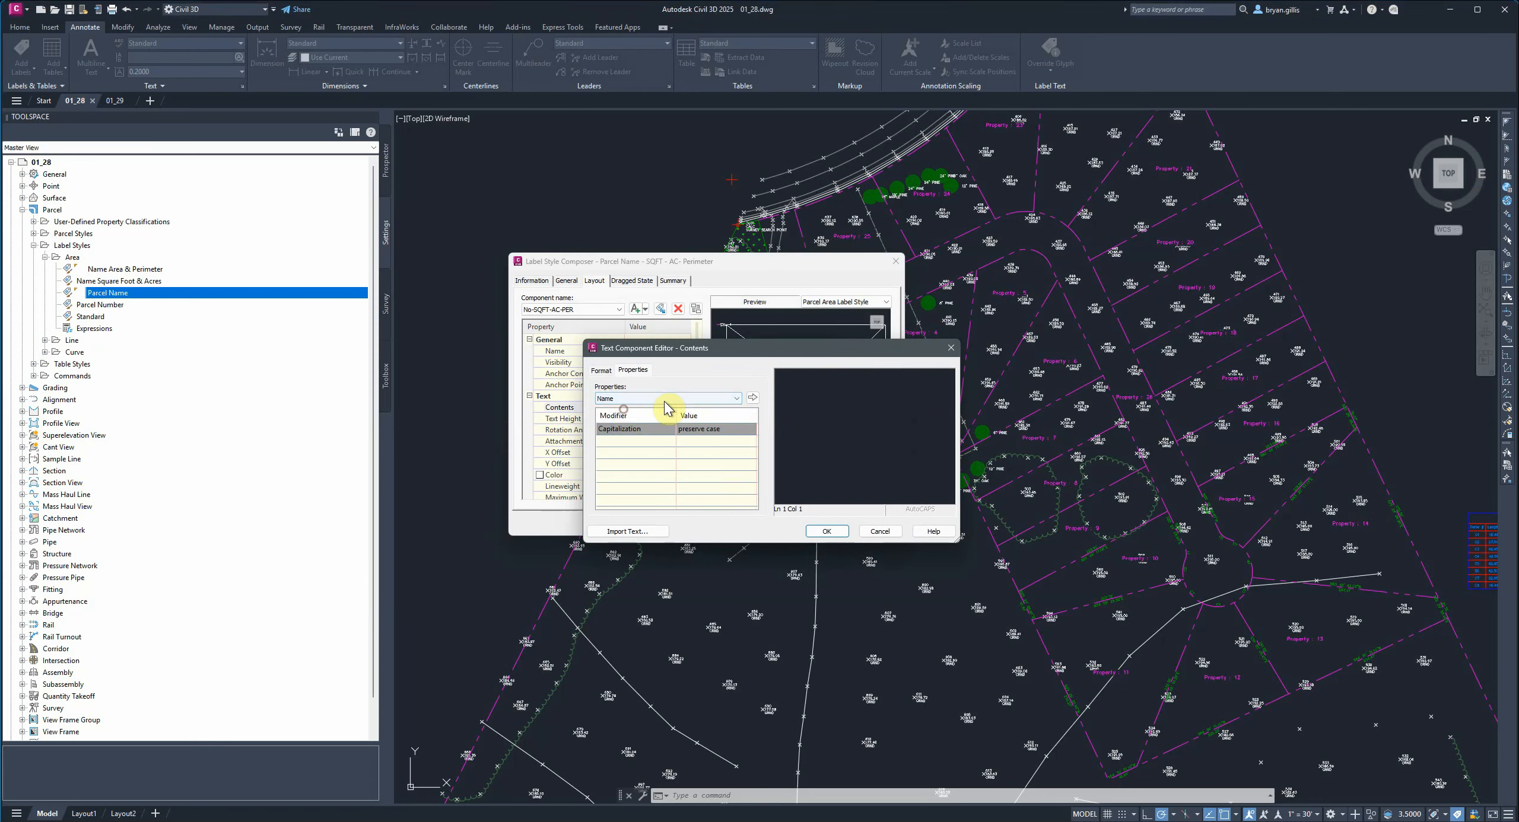
click(752, 398)
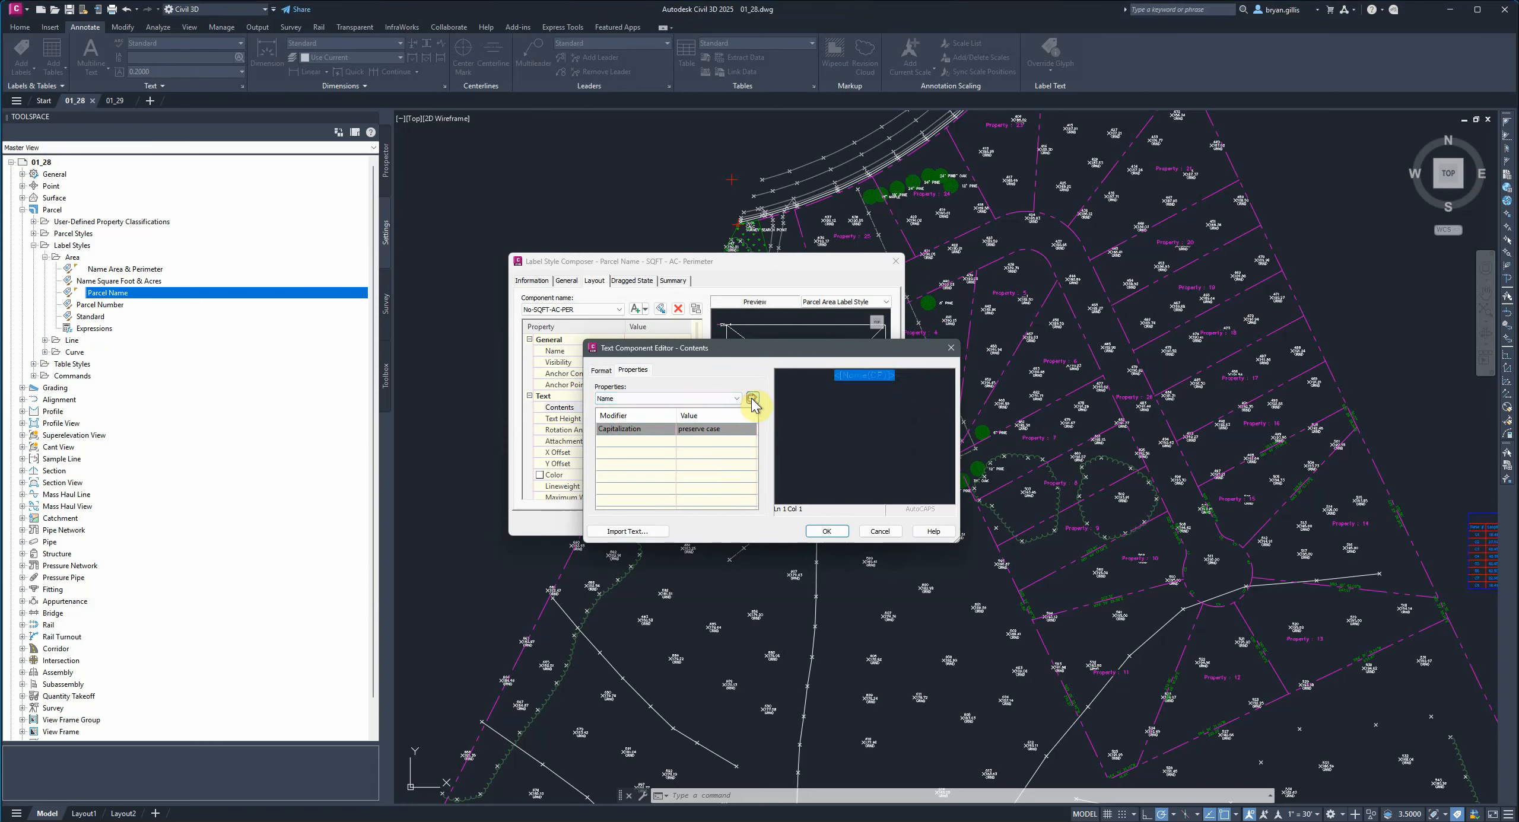
click(934, 375)
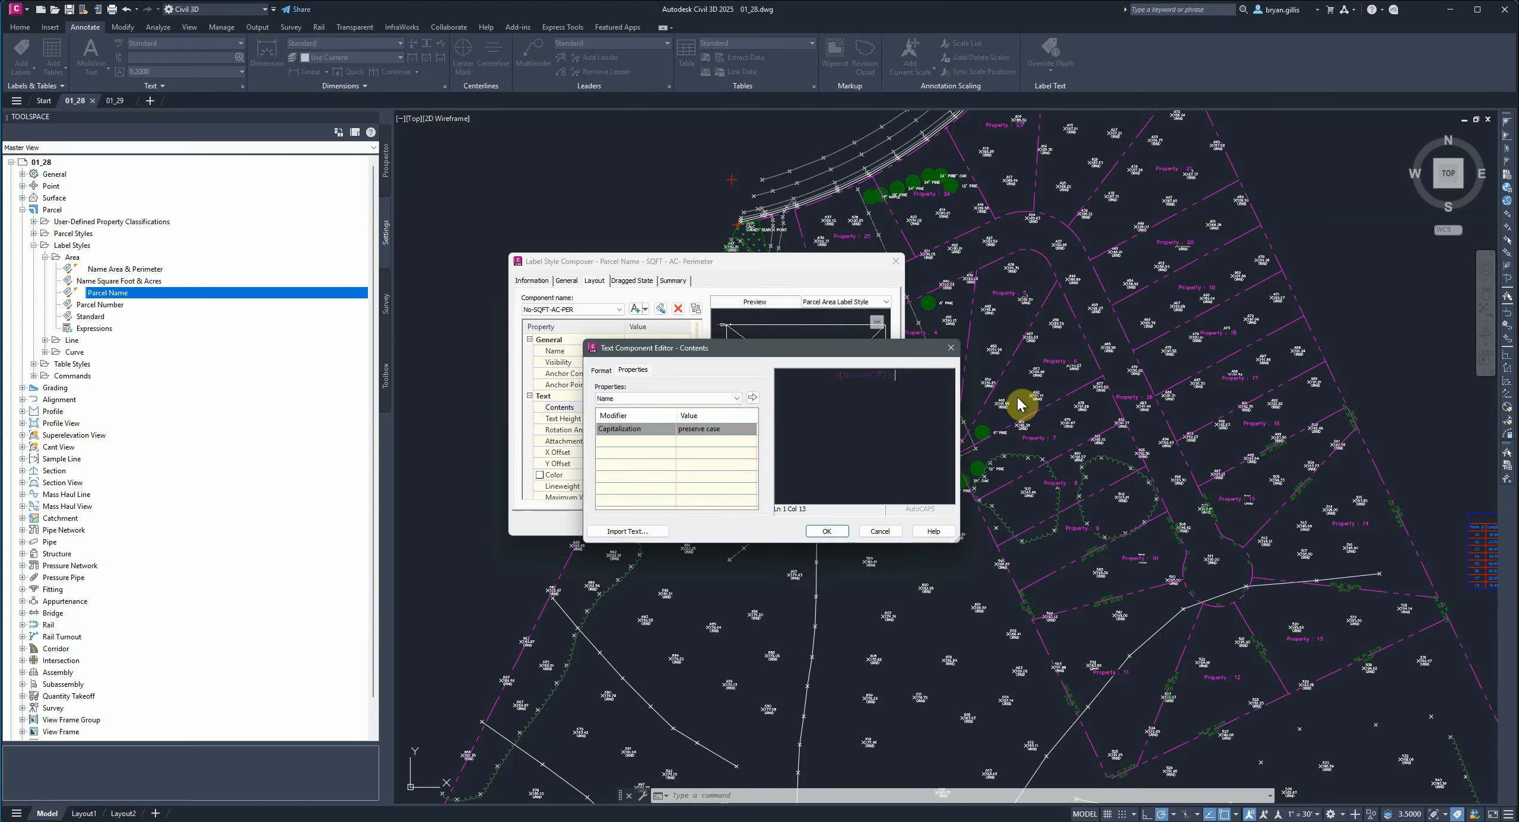
Add a new line reading AREA: followed by the Parcel Area property in square feet.
key(Return)
text(AREA:)
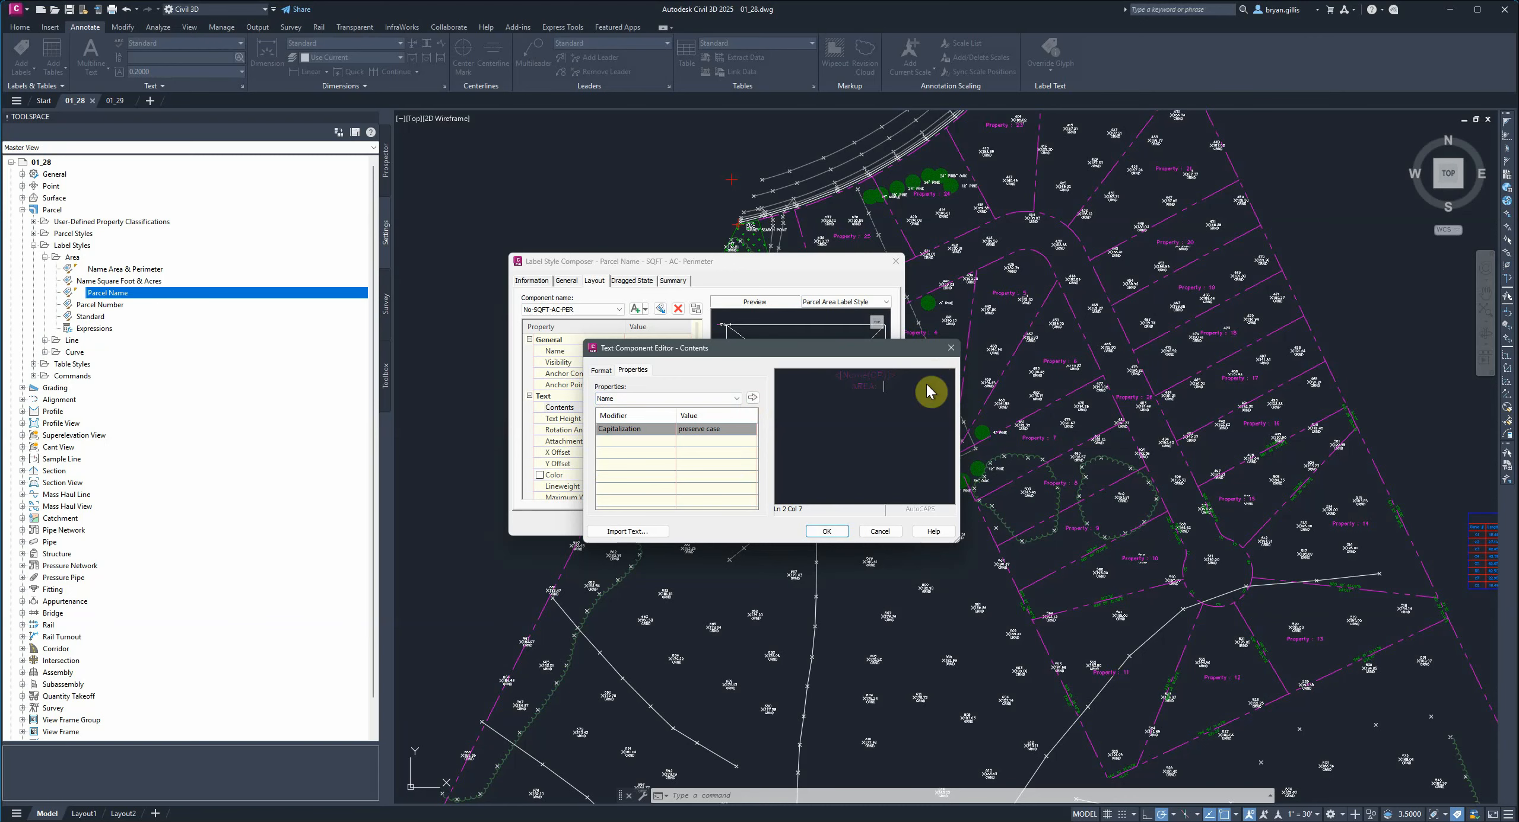
click(738, 399)
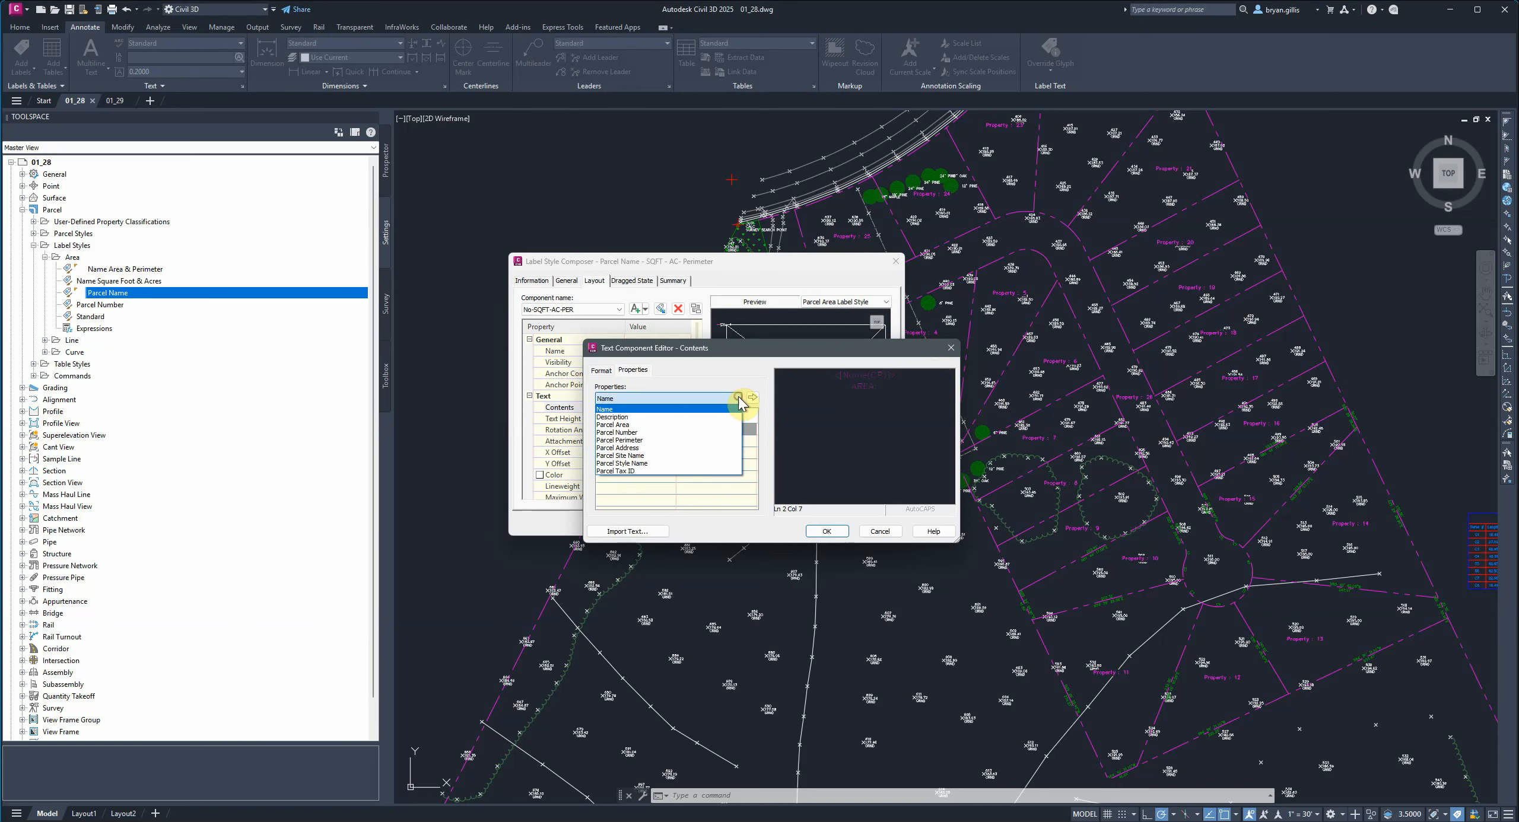
click(656, 425)
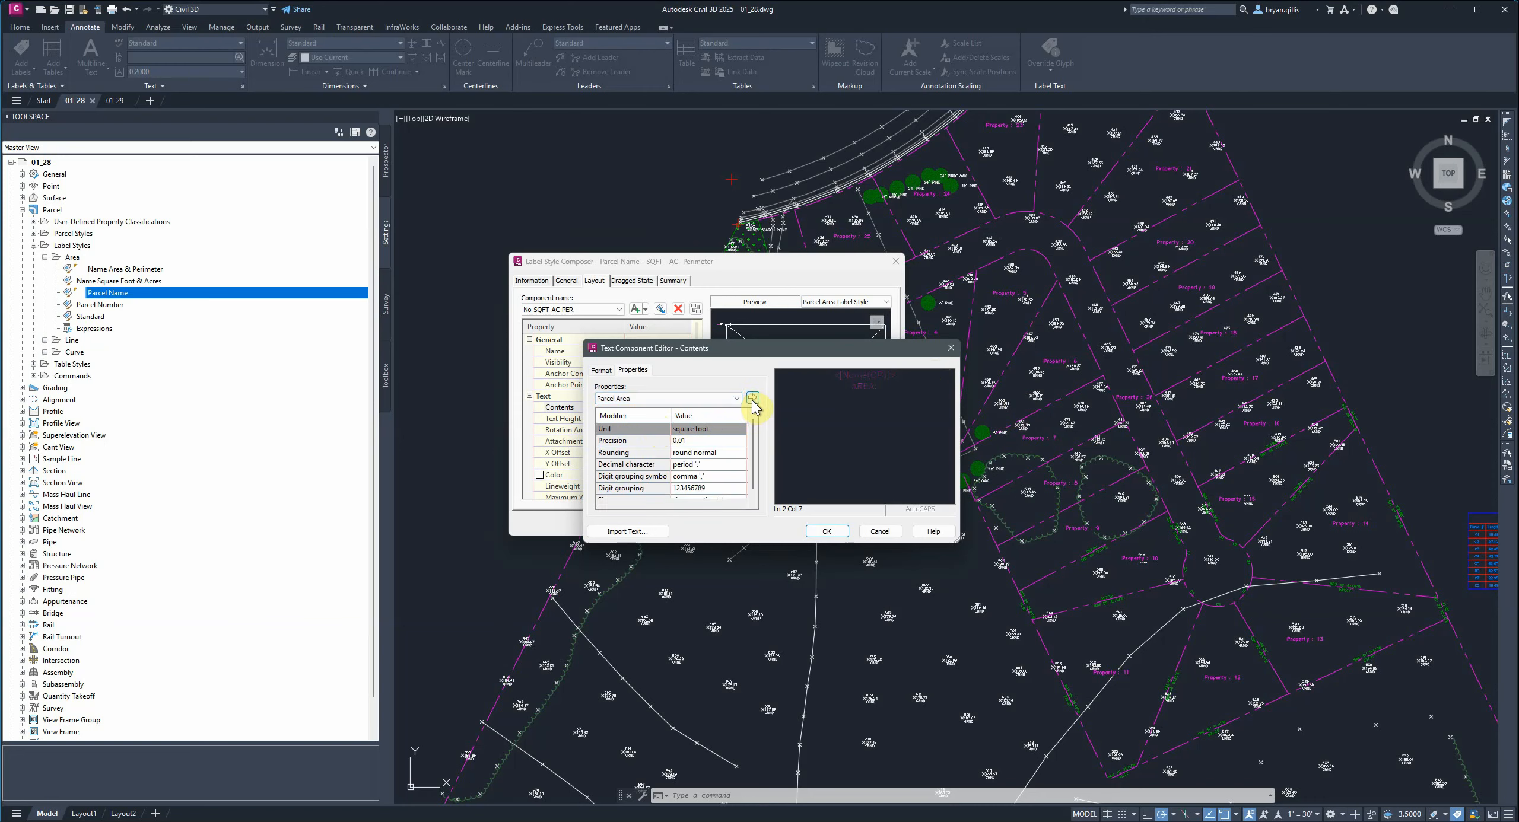
click(753, 398)
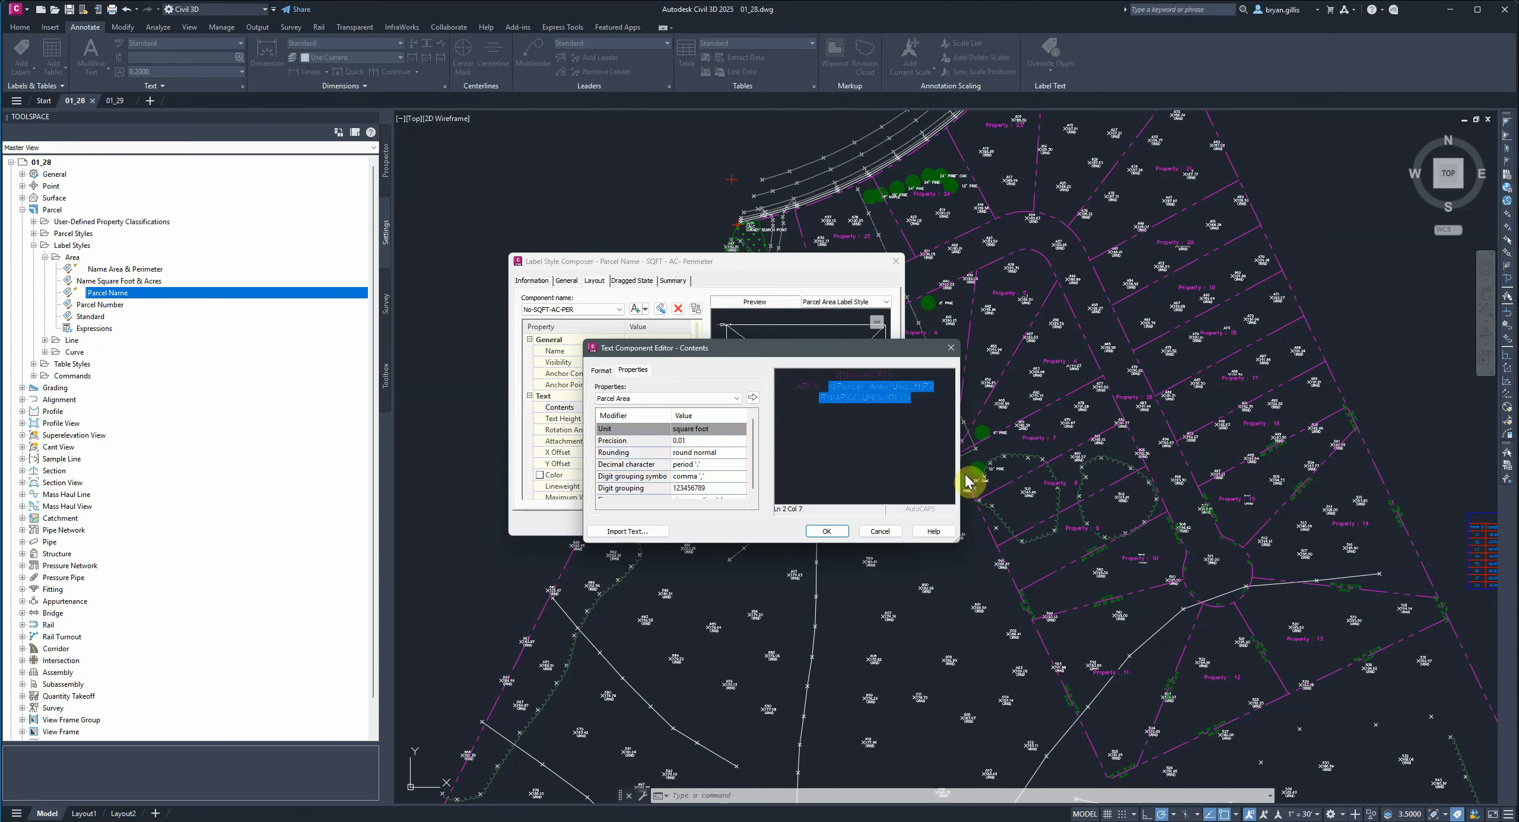
click(819, 534)
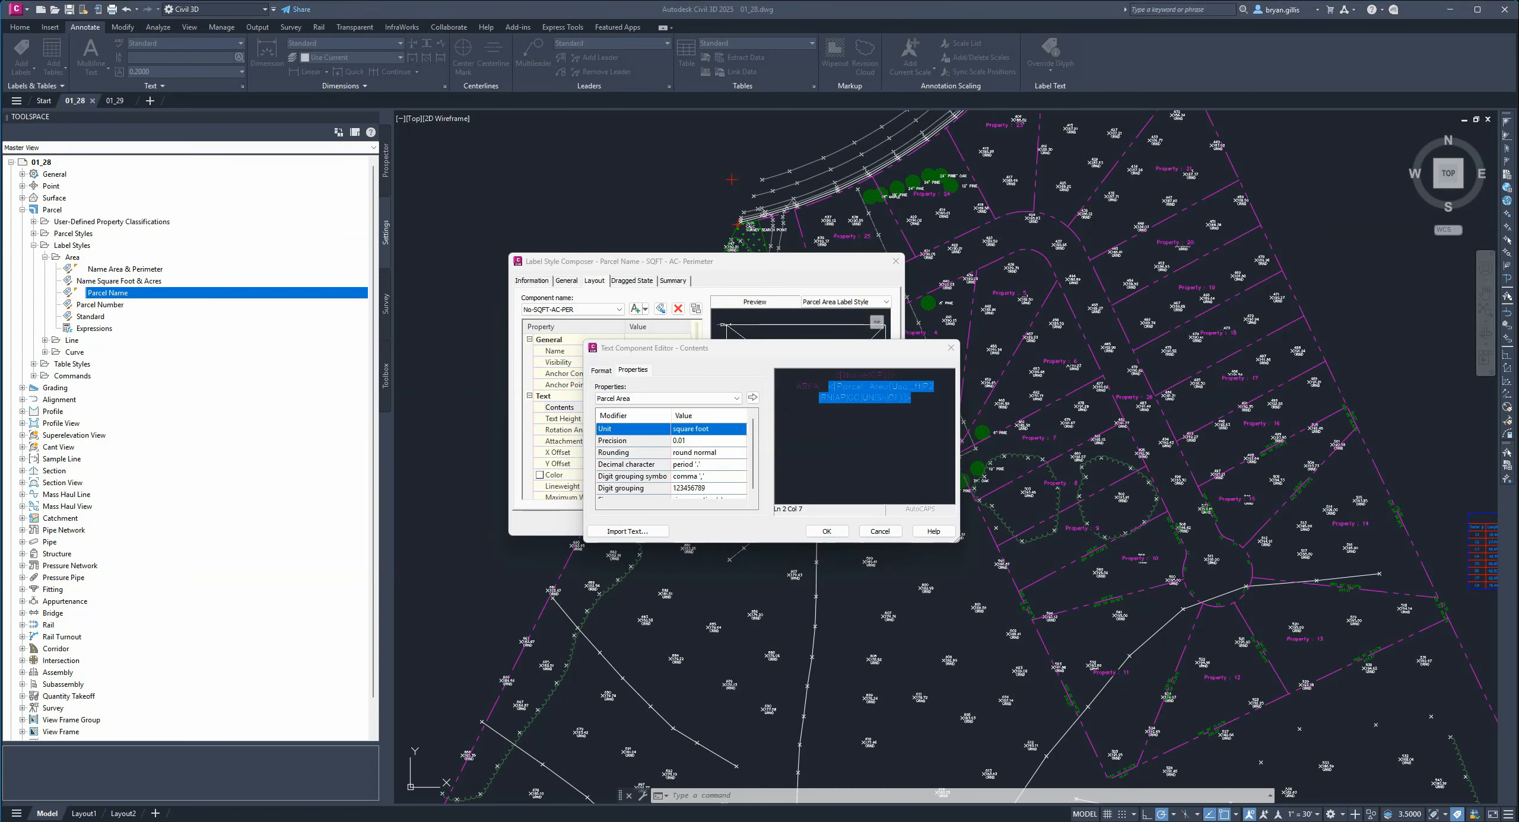
Add another line with the Parcel Area property in acre units followed by the text AC.
click(916, 397)
click(916, 396)
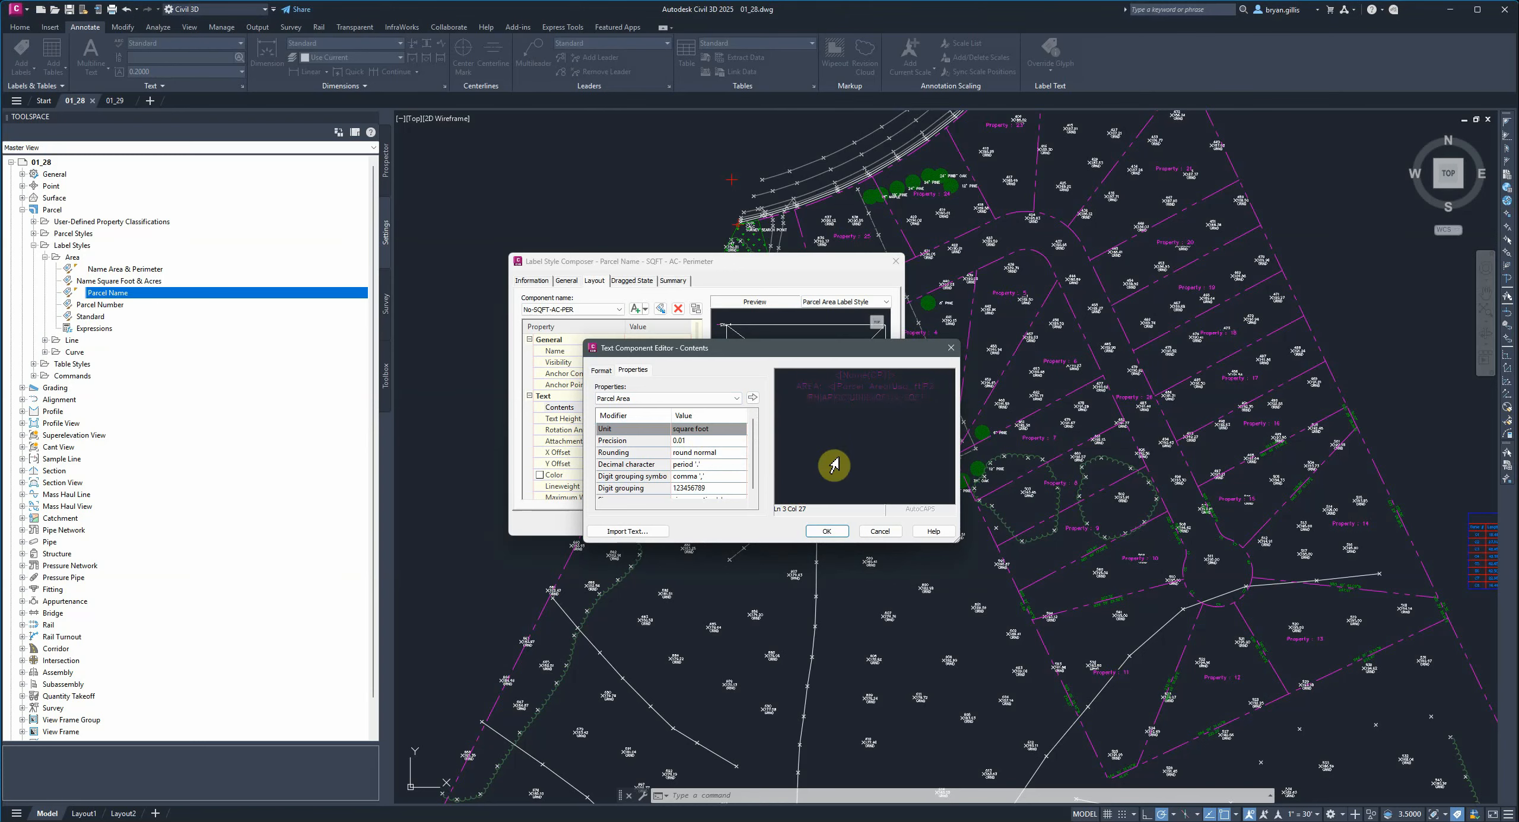
click(826, 536)
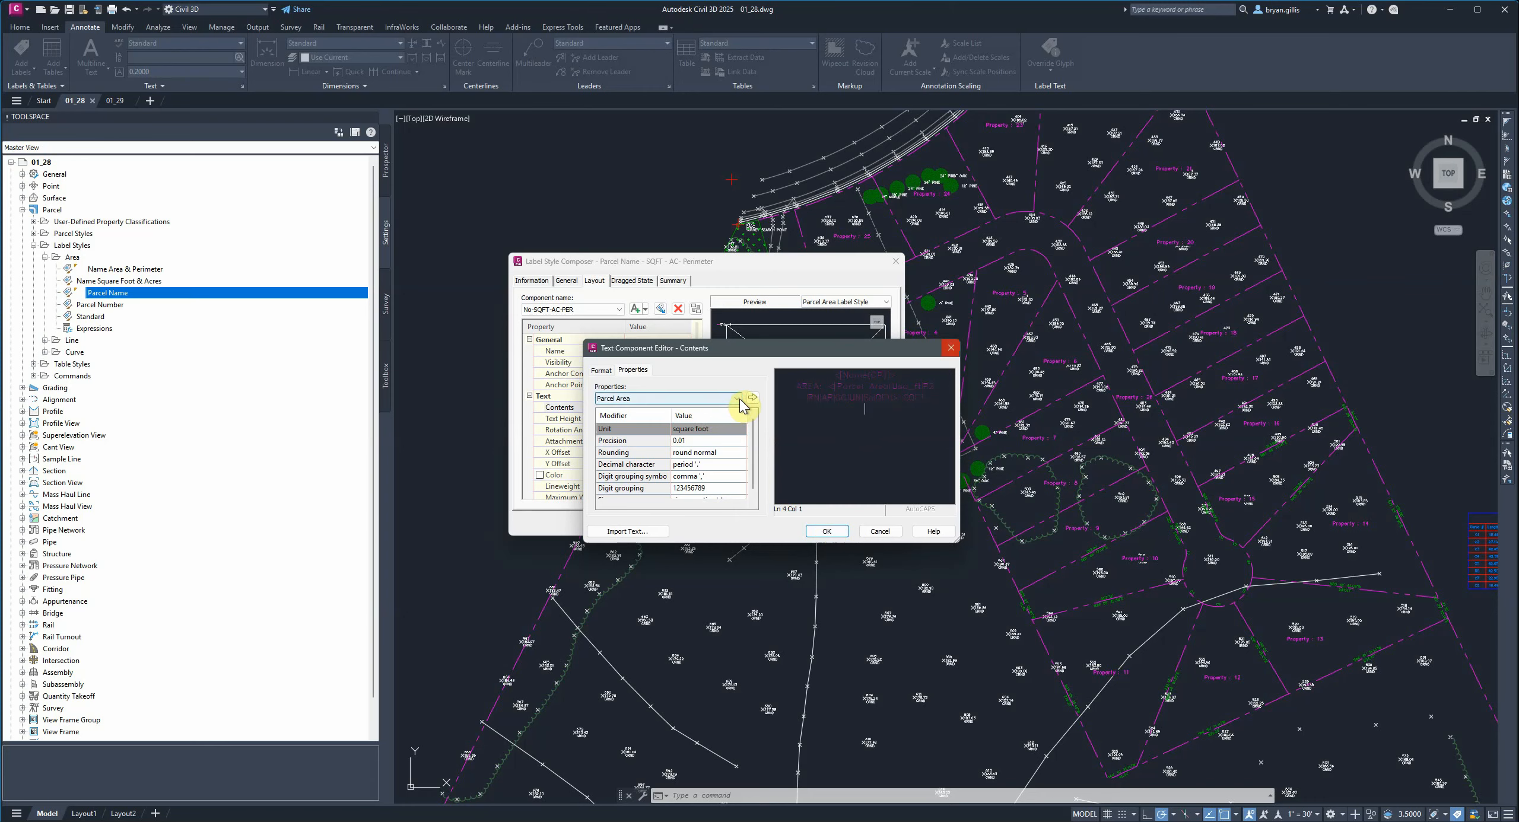
click(739, 398)
click(675, 427)
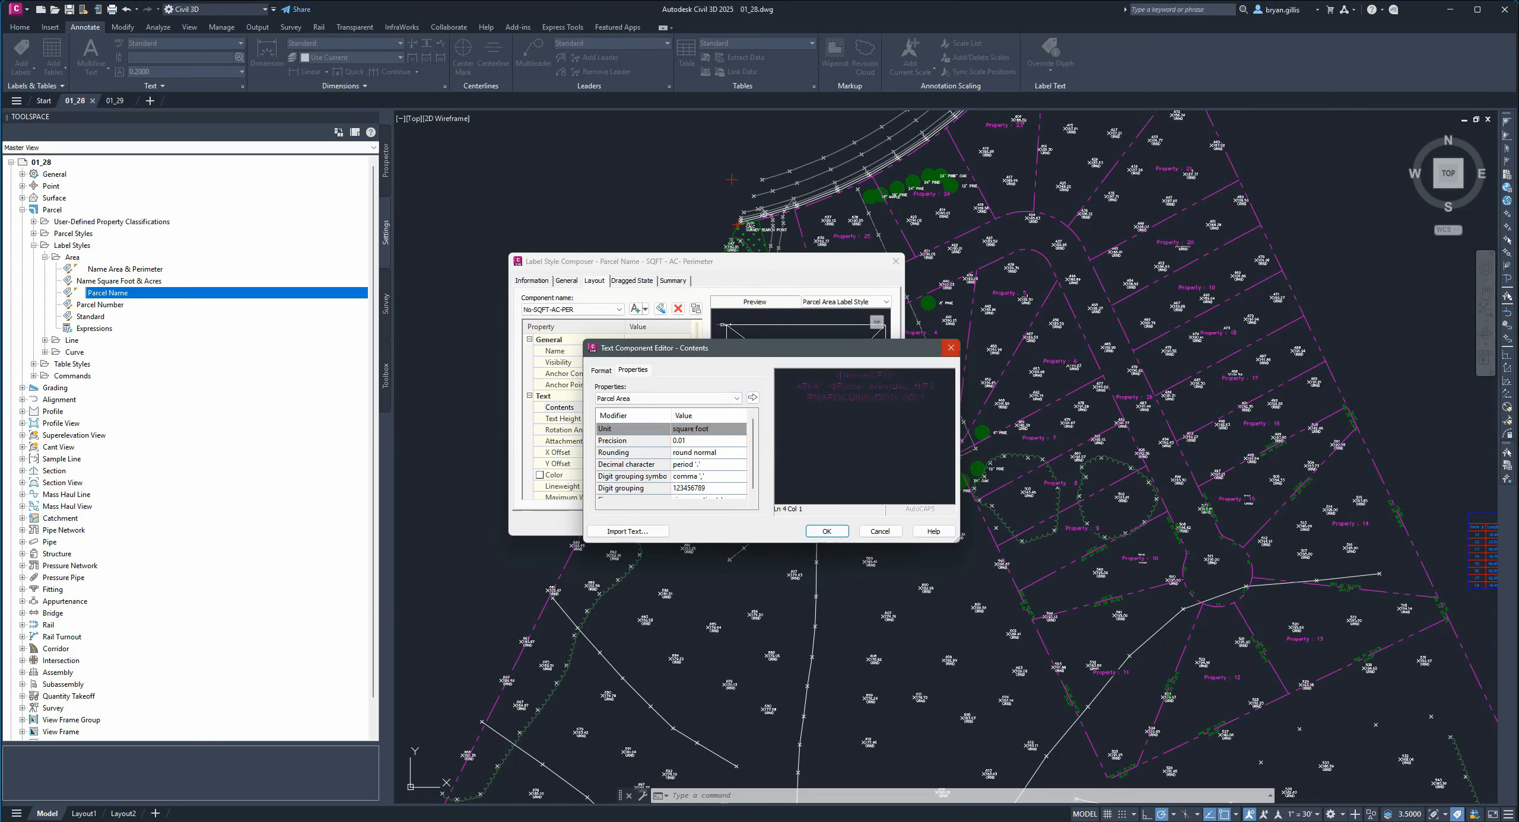
click(694, 429)
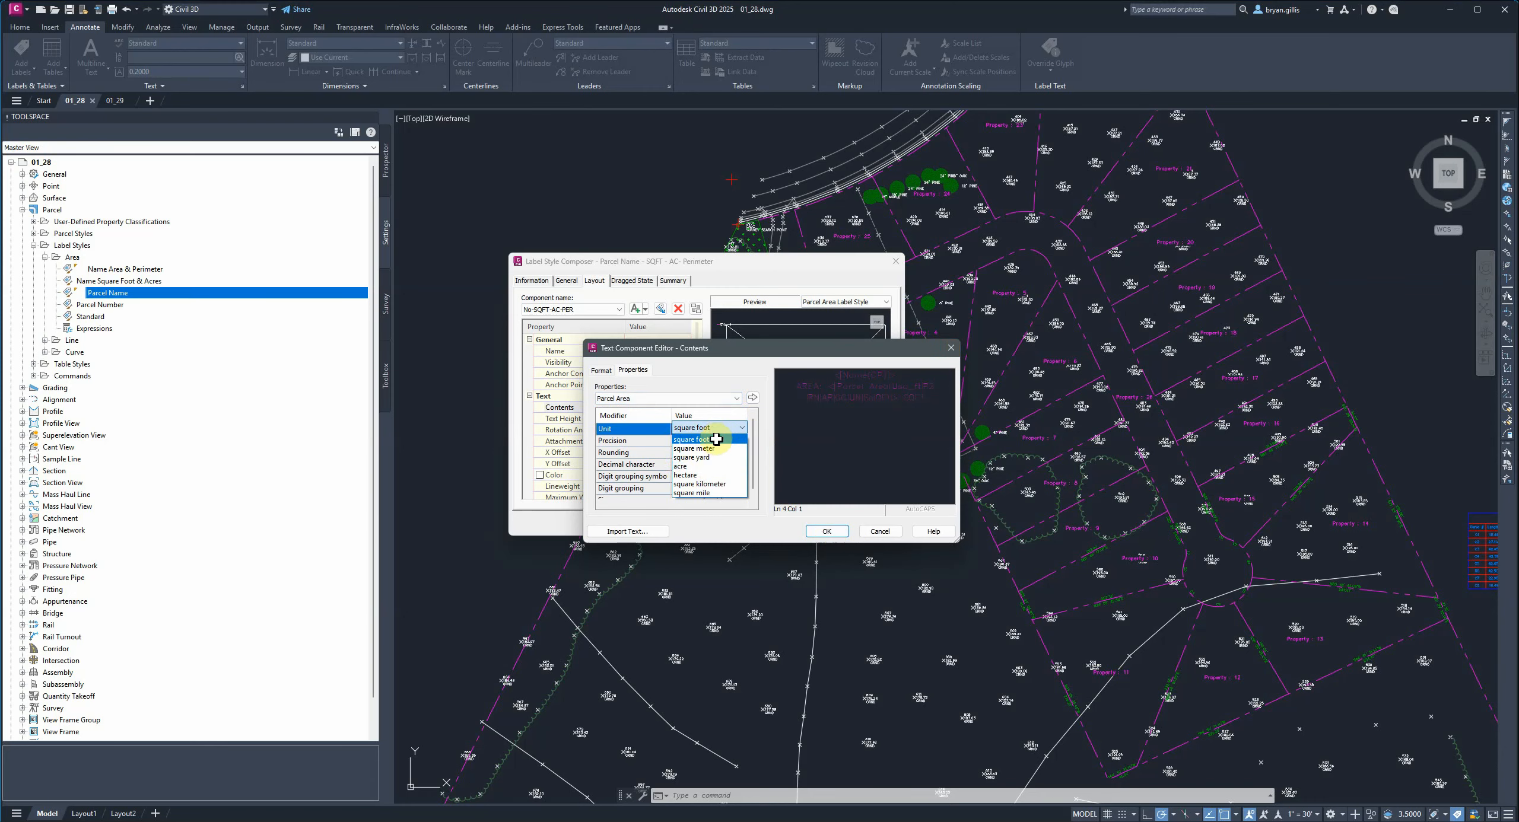
click(700, 467)
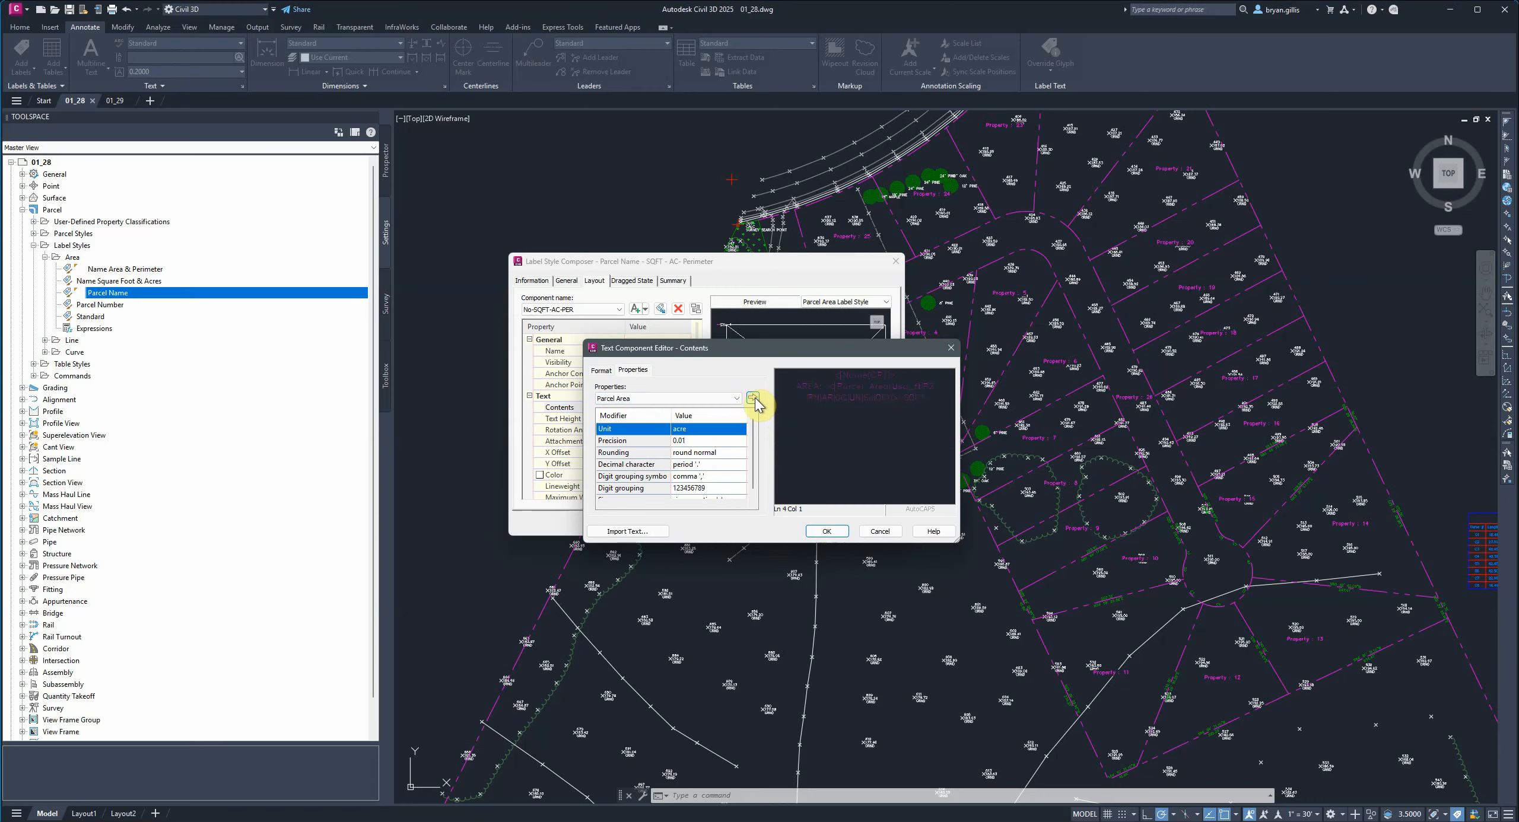
click(753, 399)
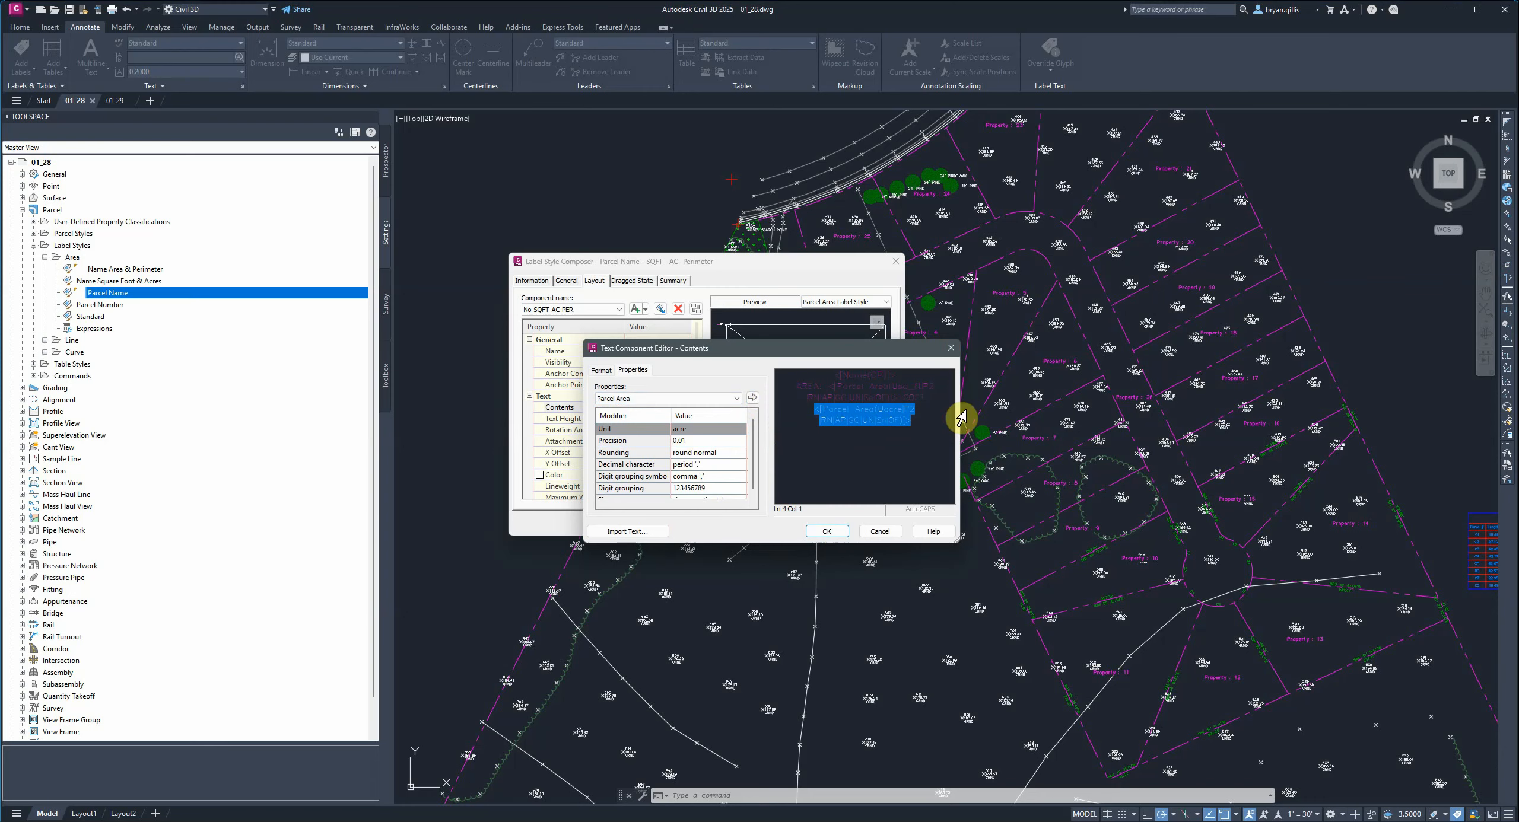
click(932, 423)
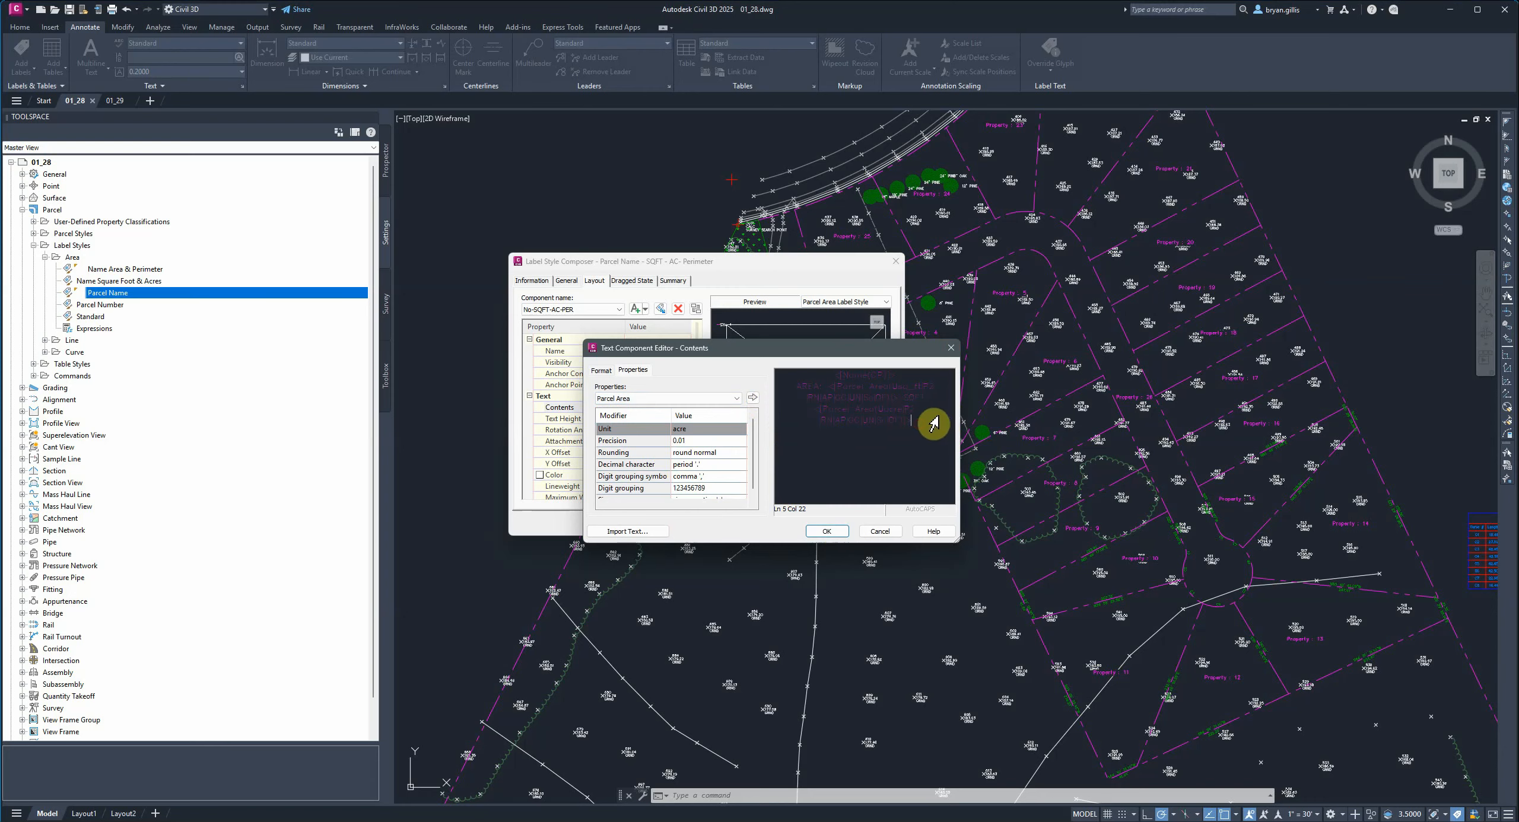
text(AC)
key(Return)
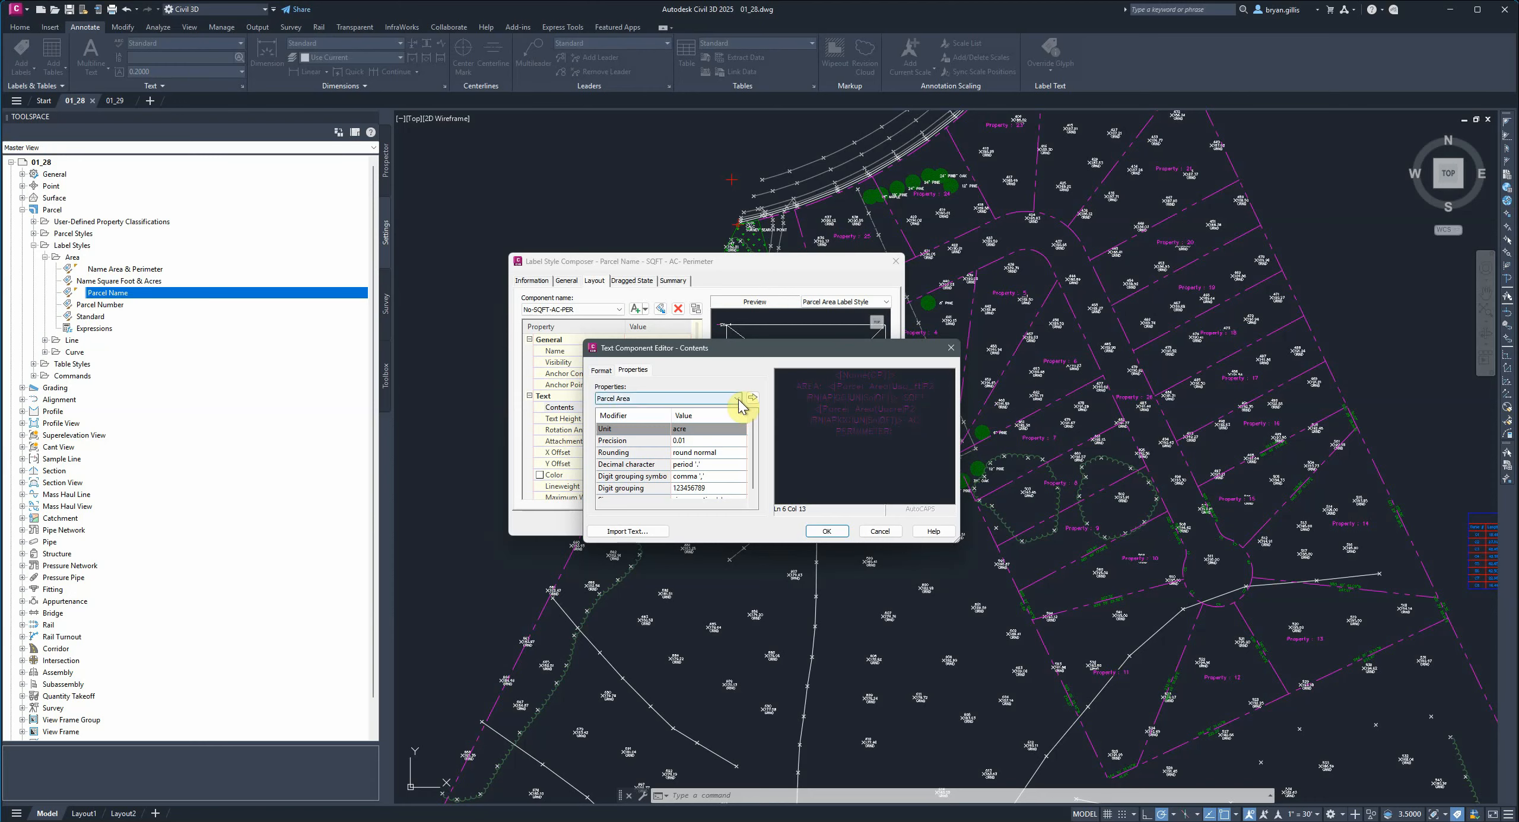
Insert the Parcel Perimeter property in feet on the next line.
click(738, 400)
click(652, 441)
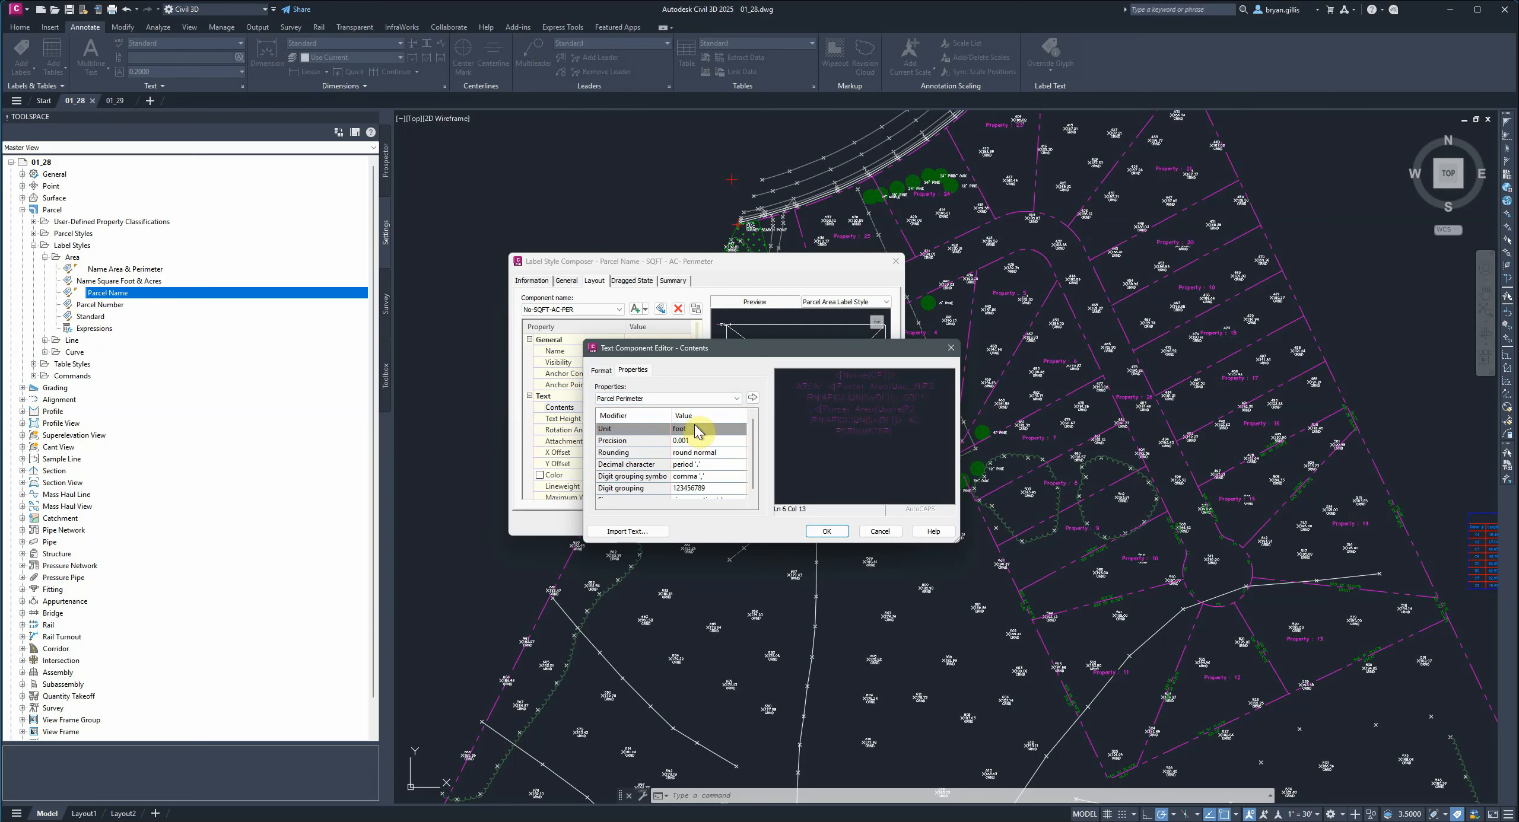
click(752, 398)
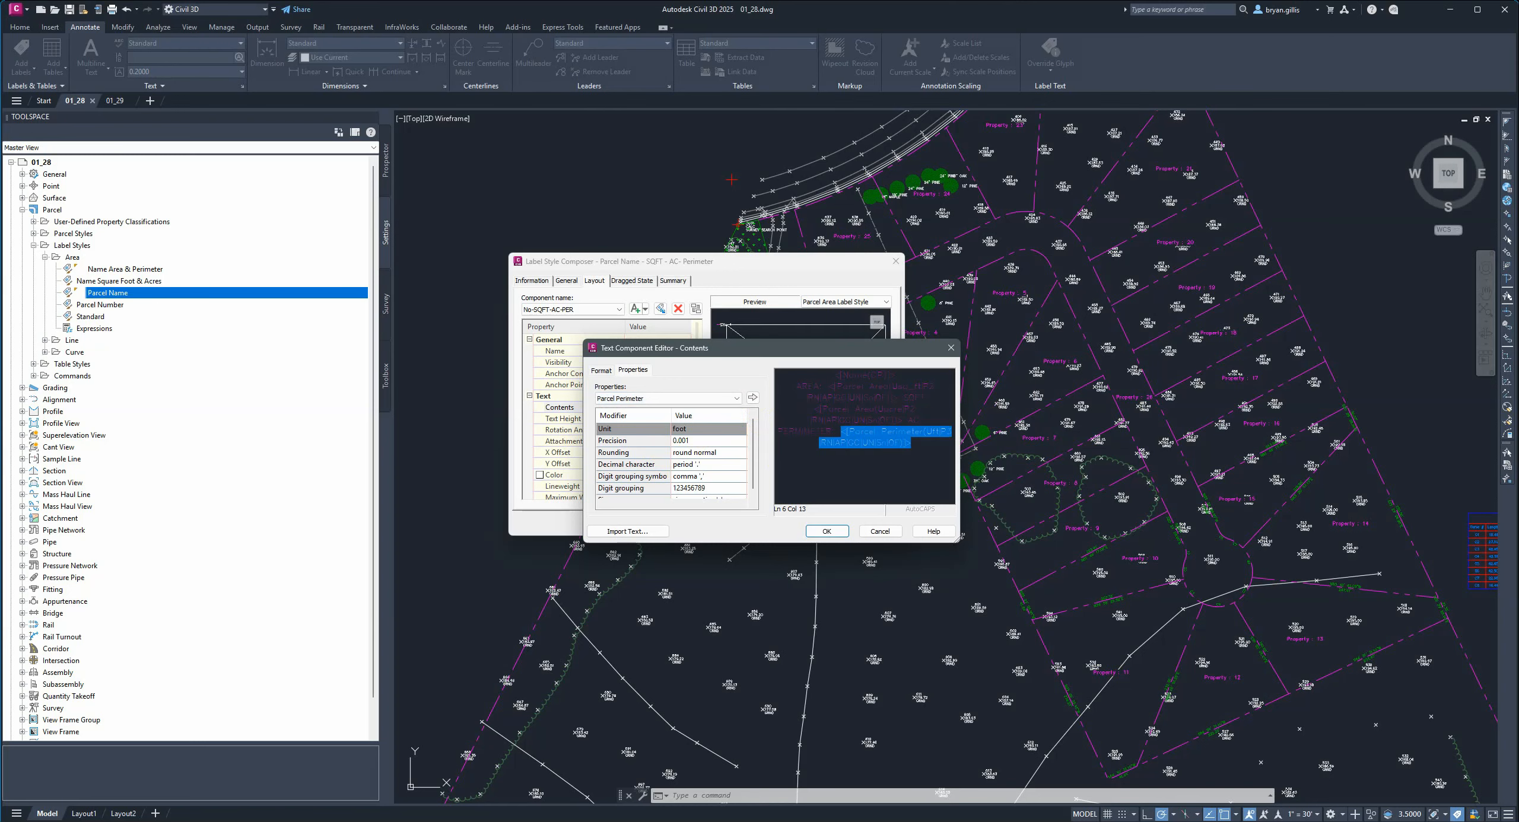
click(920, 439)
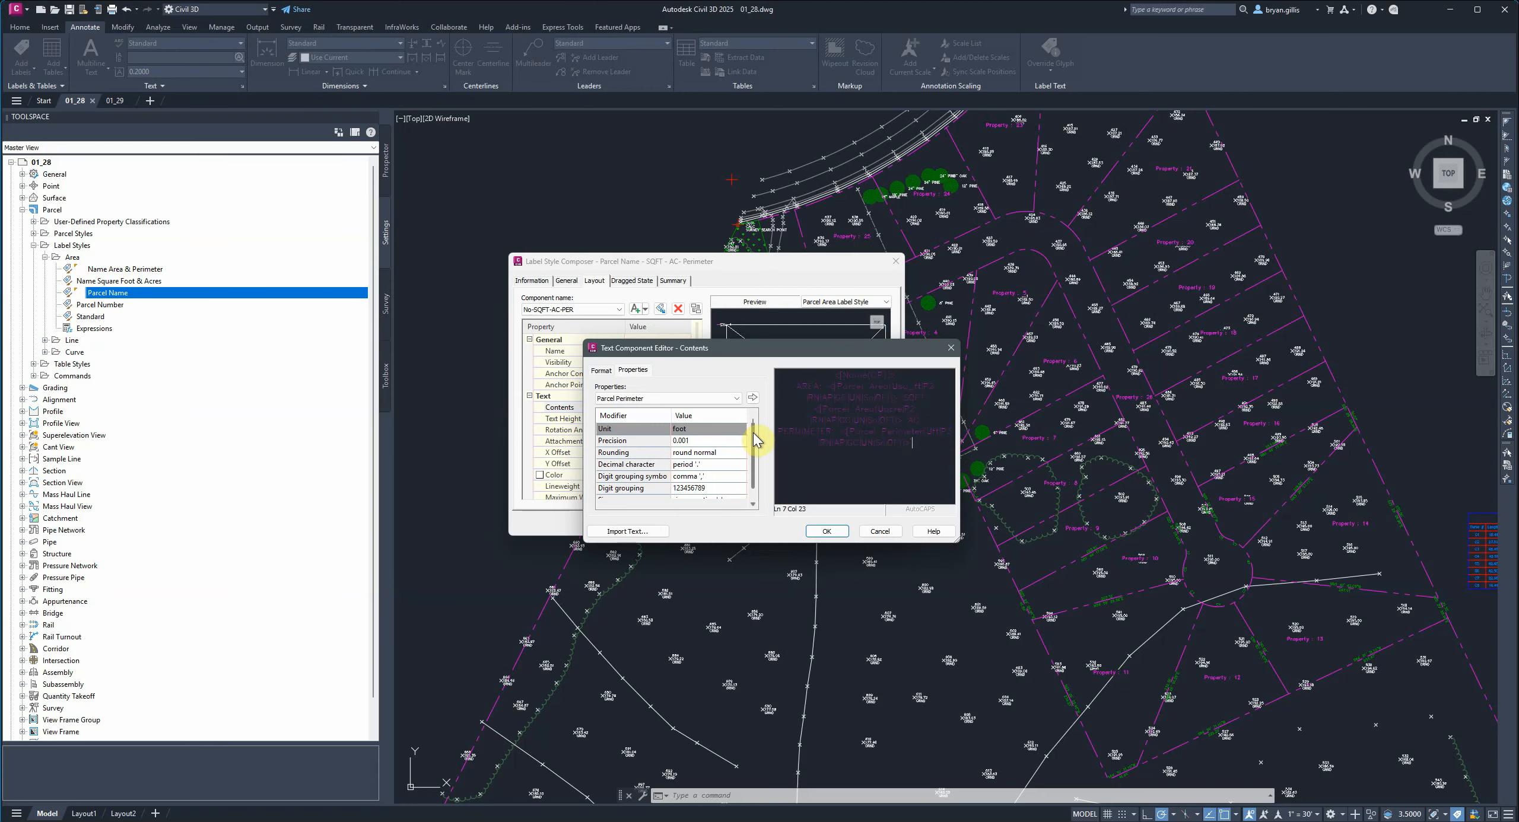
Set the text justification to Right and save the label style.
click(600, 373)
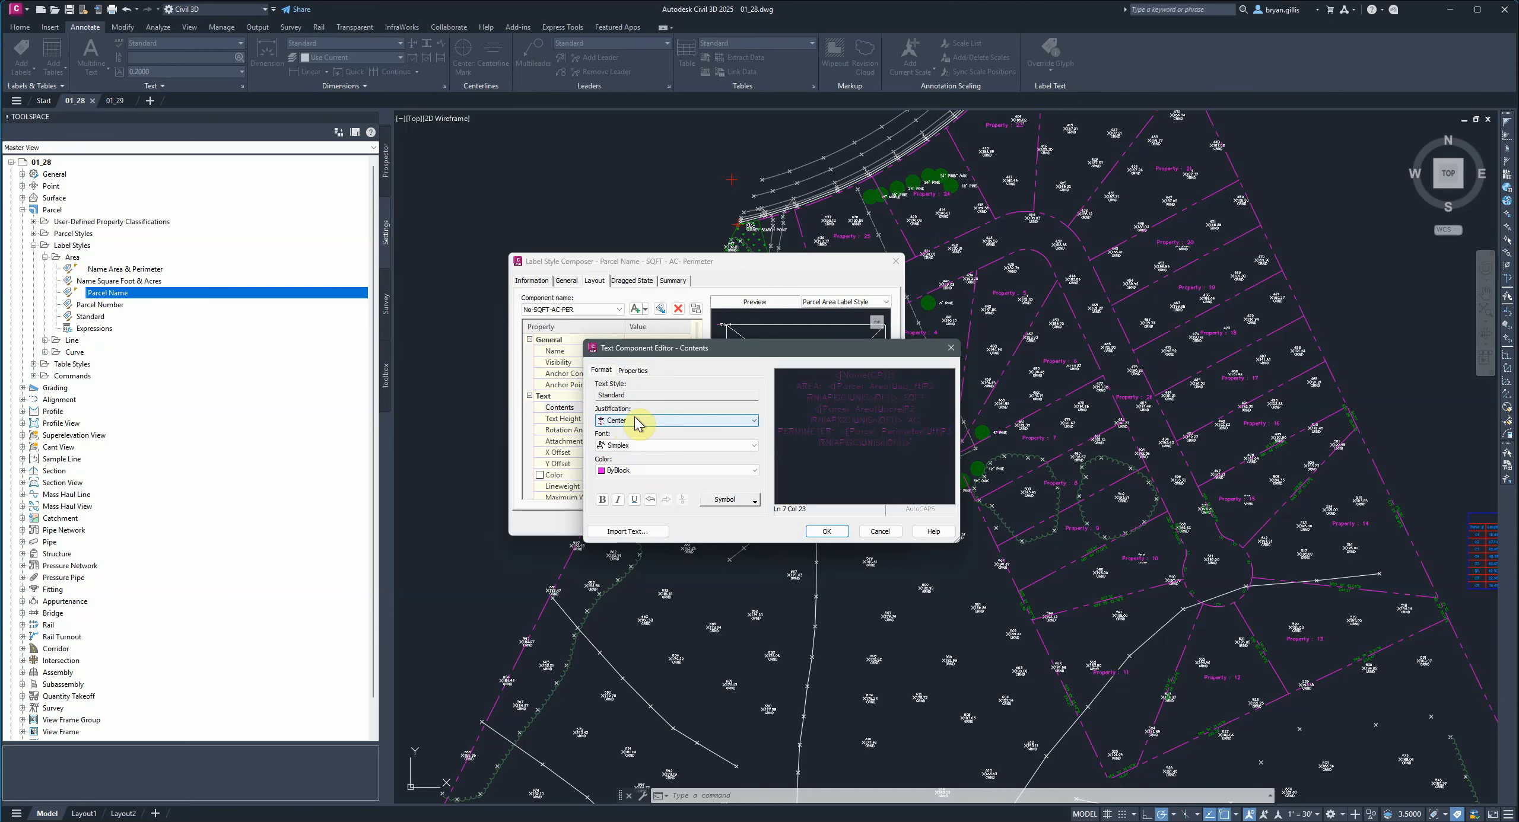
click(634, 421)
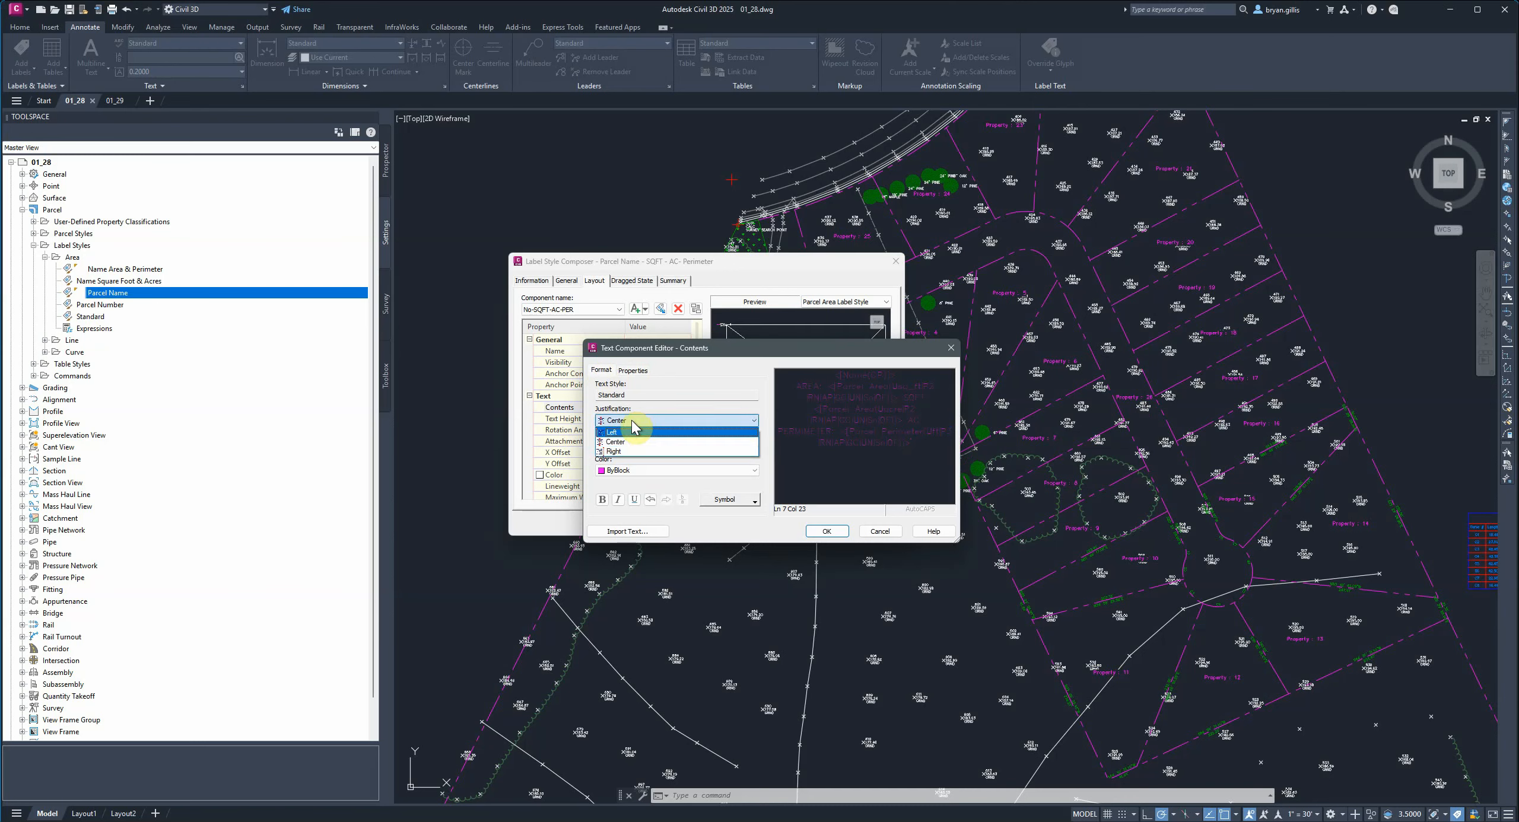
click(618, 452)
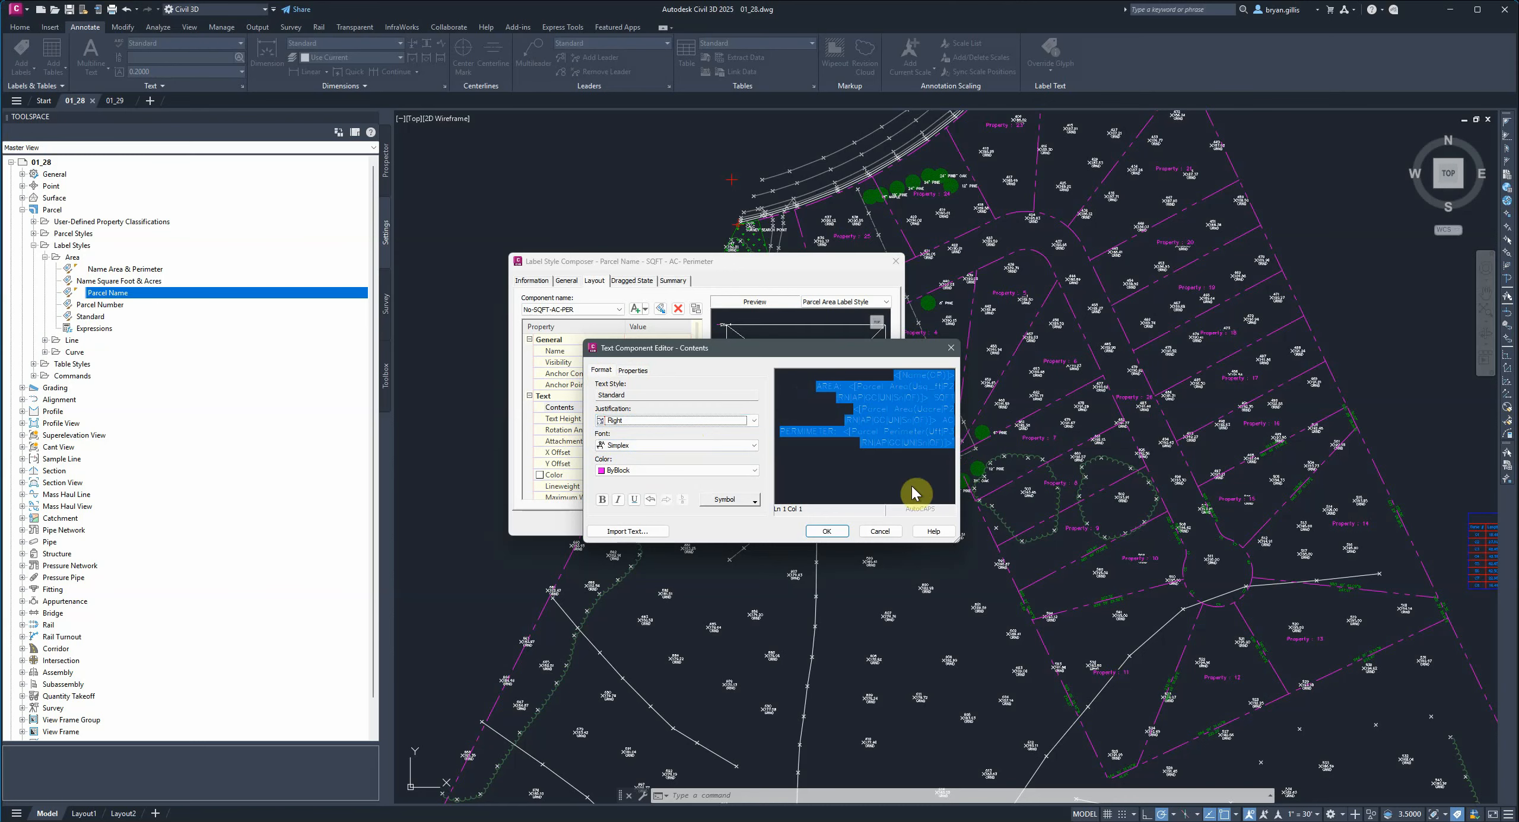
click(826, 531)
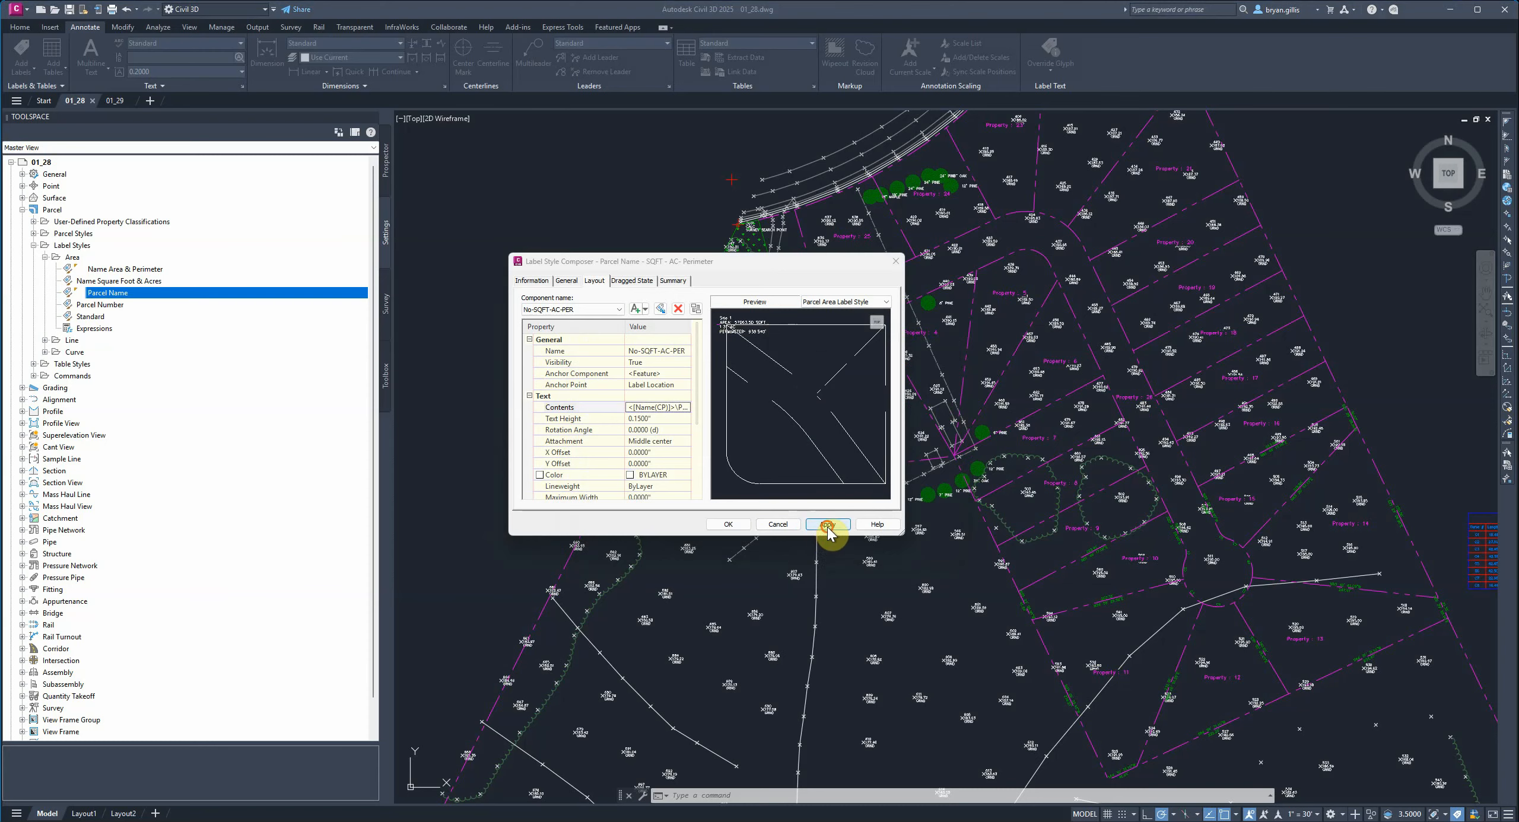
click(719, 524)
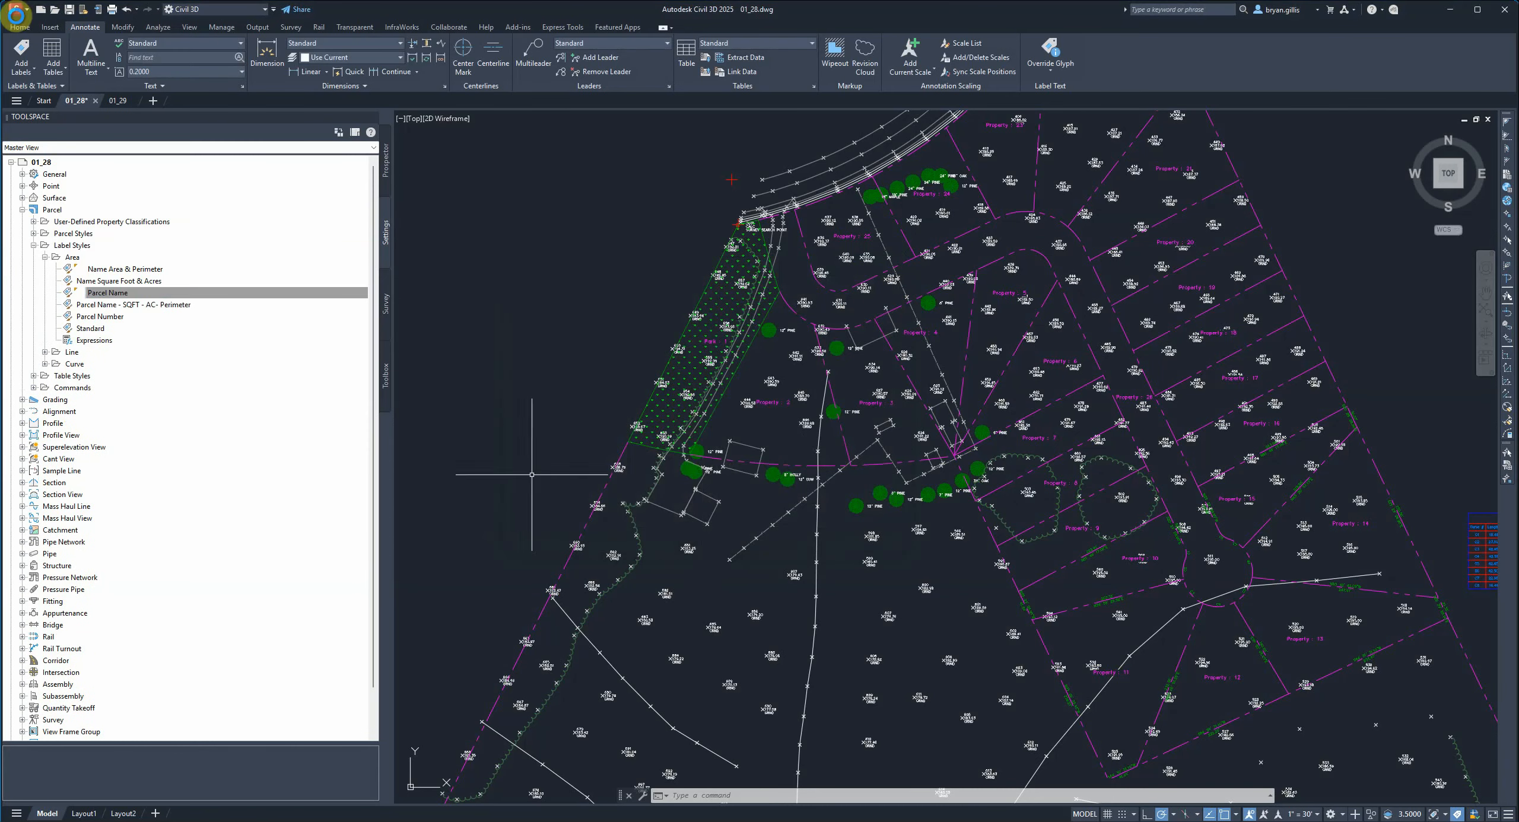
Assign the Parcel Name - SQFT - AC- Perimeter area label style to the Park : 1 parcel in its properties.
click(386, 174)
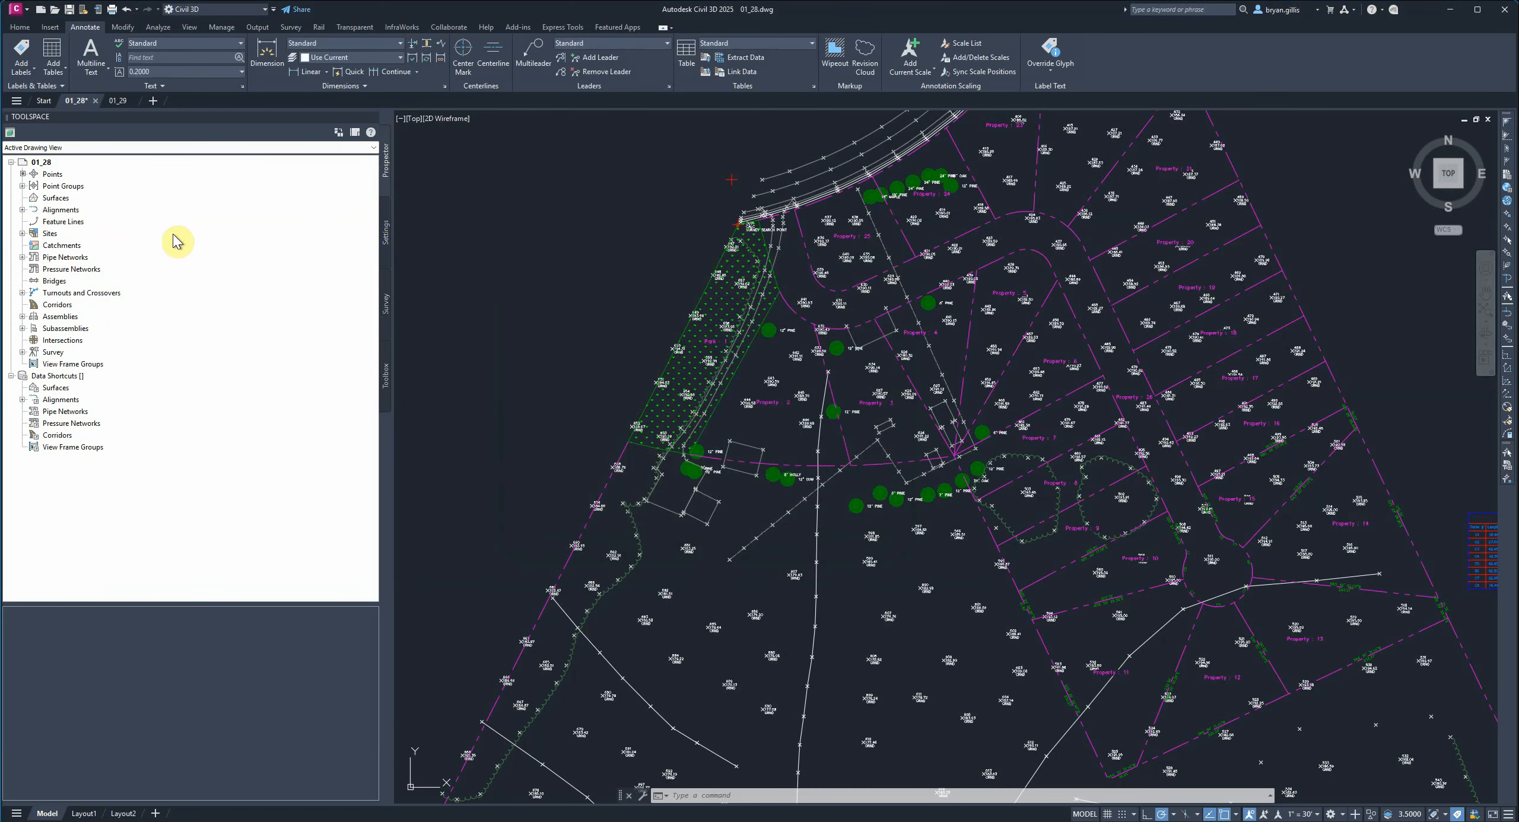
click(23, 233)
click(33, 245)
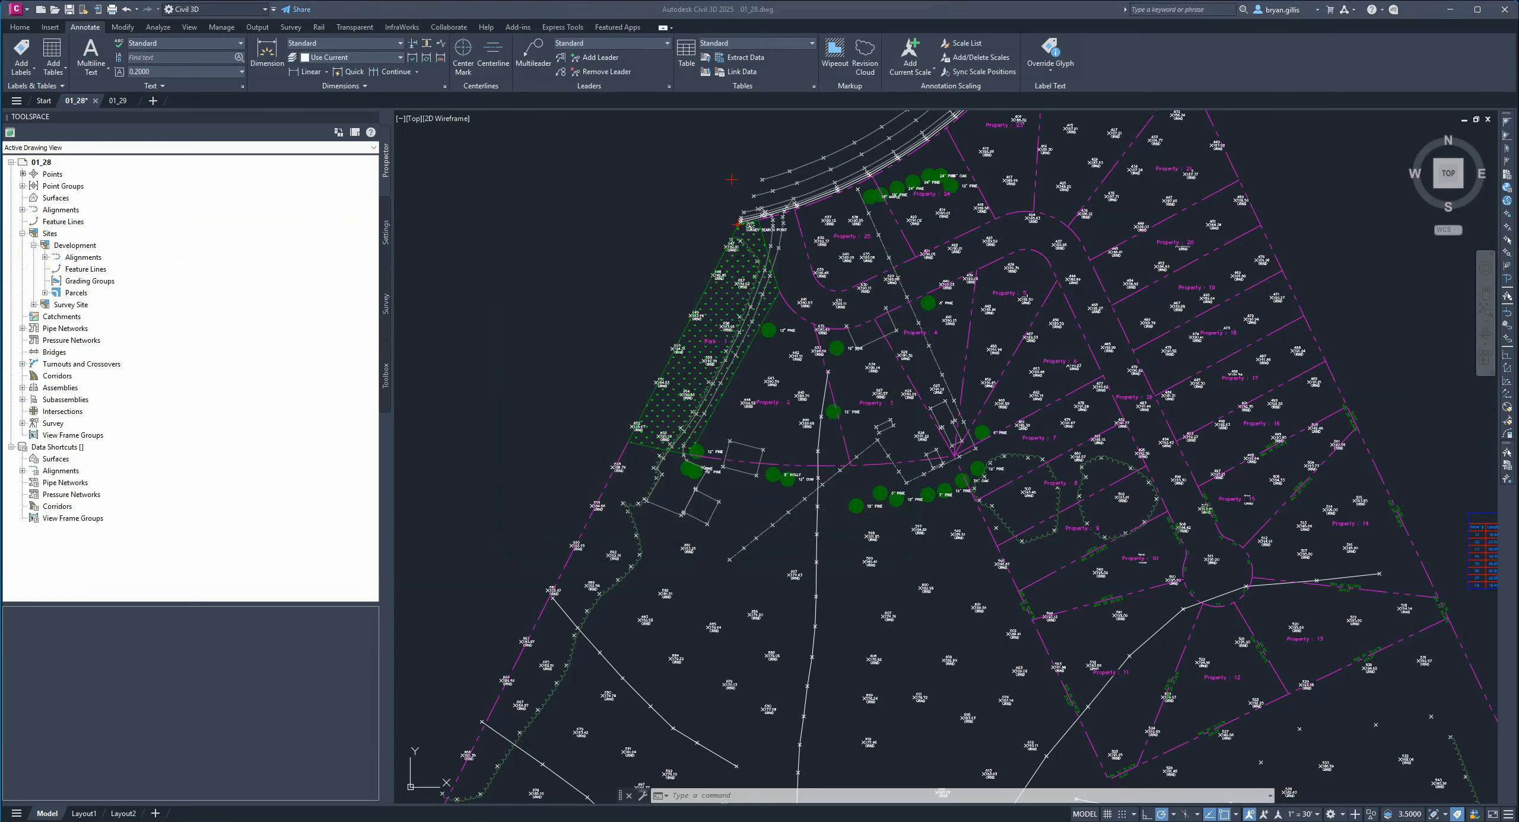
click(45, 293)
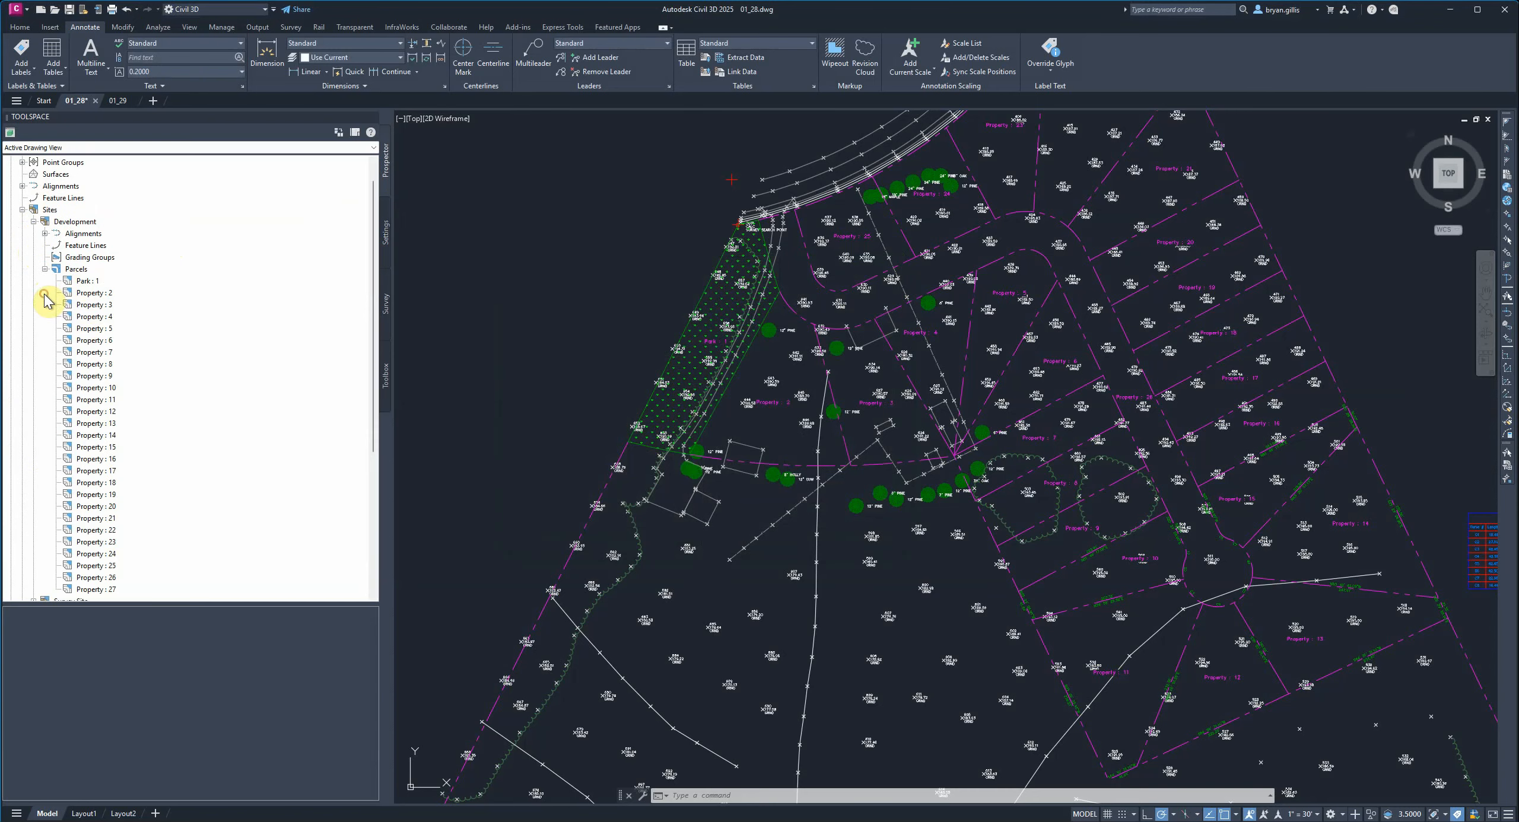
scroll(94, 297, down, 3)
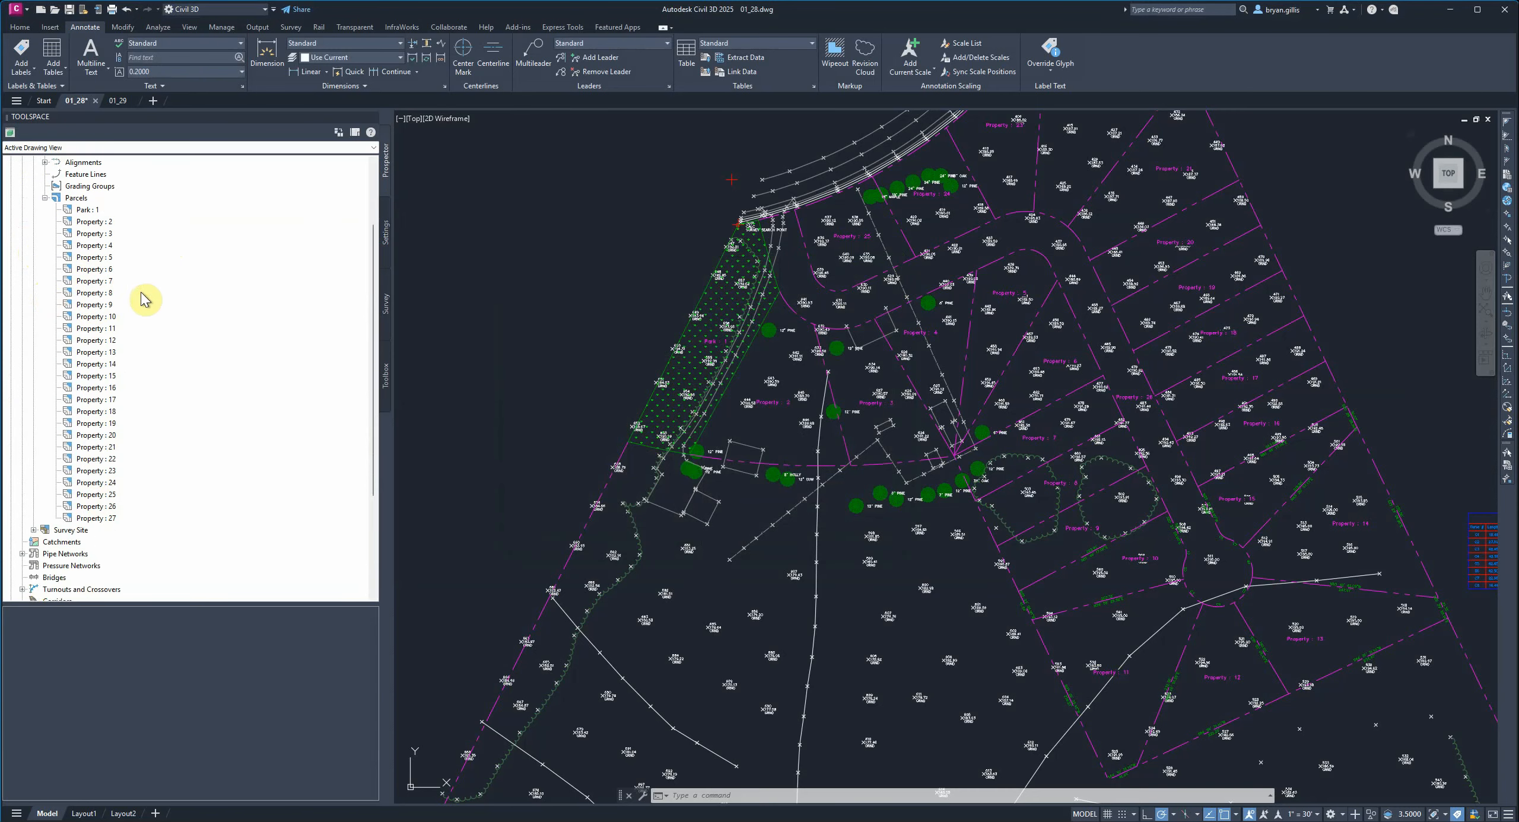
scroll(147, 301, up, 1)
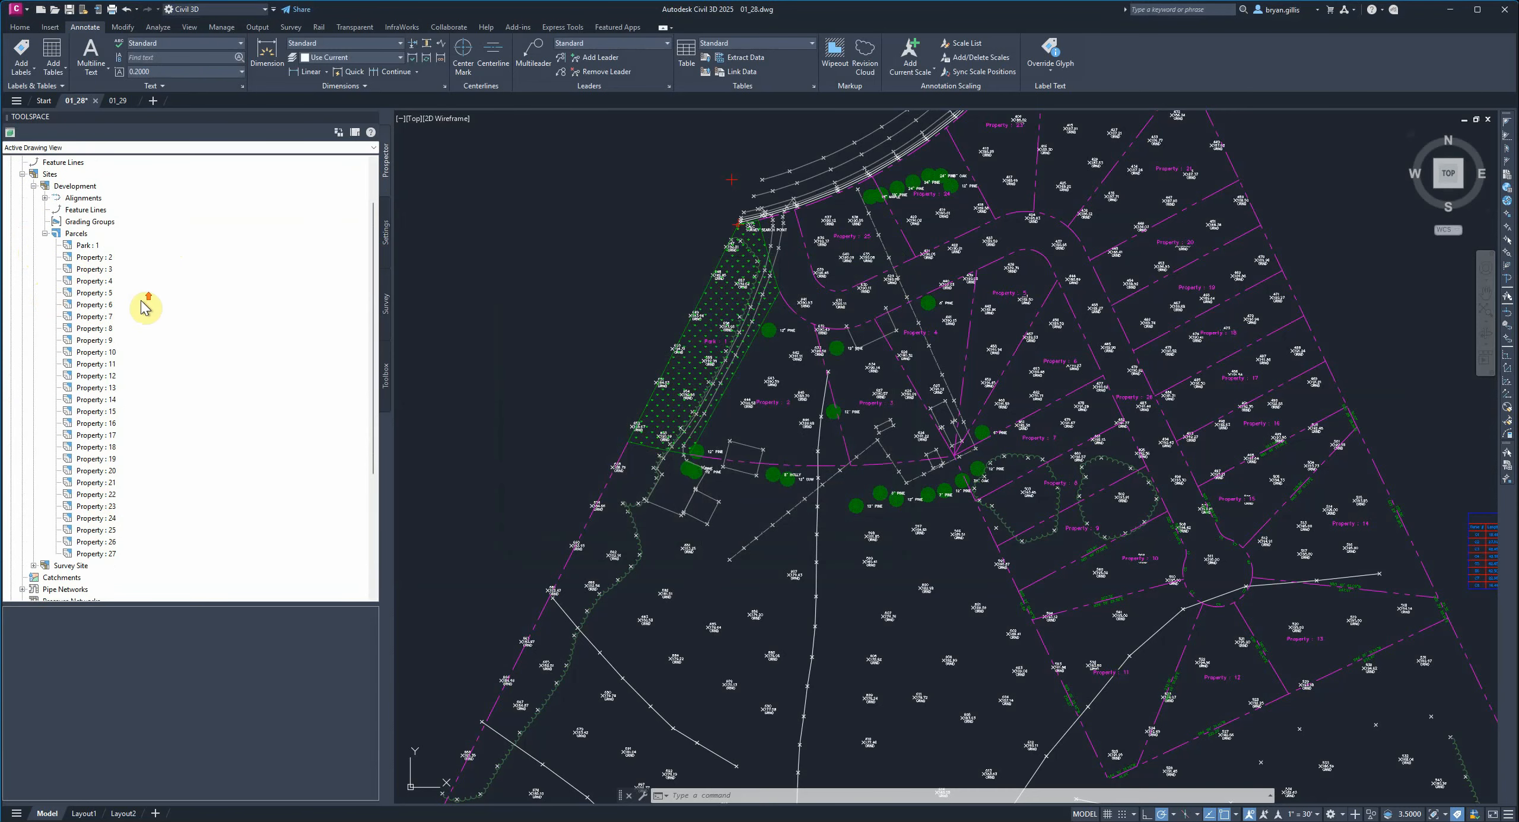
click(86, 247)
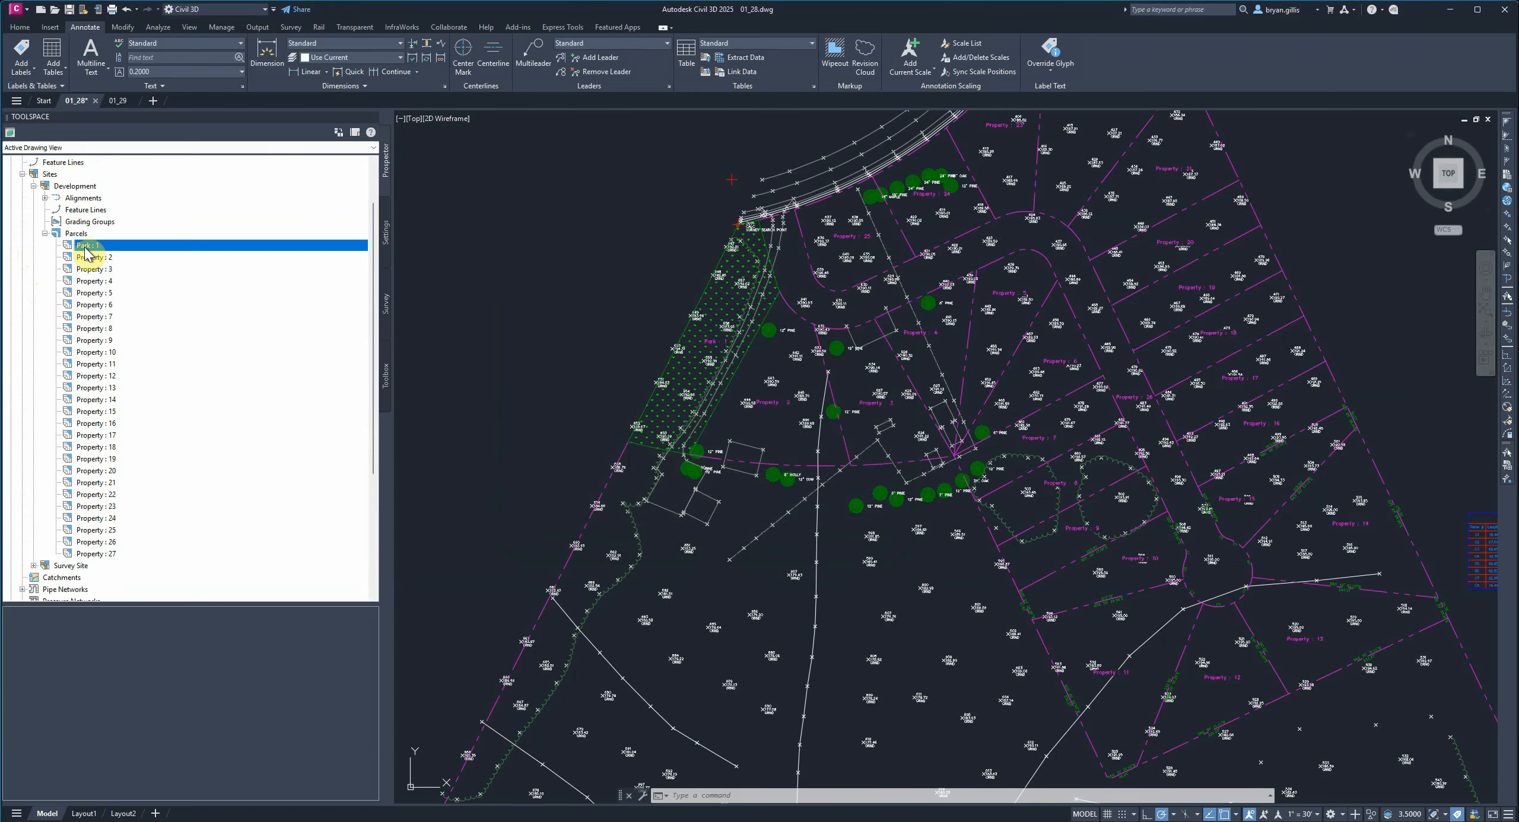
right_click(85, 248)
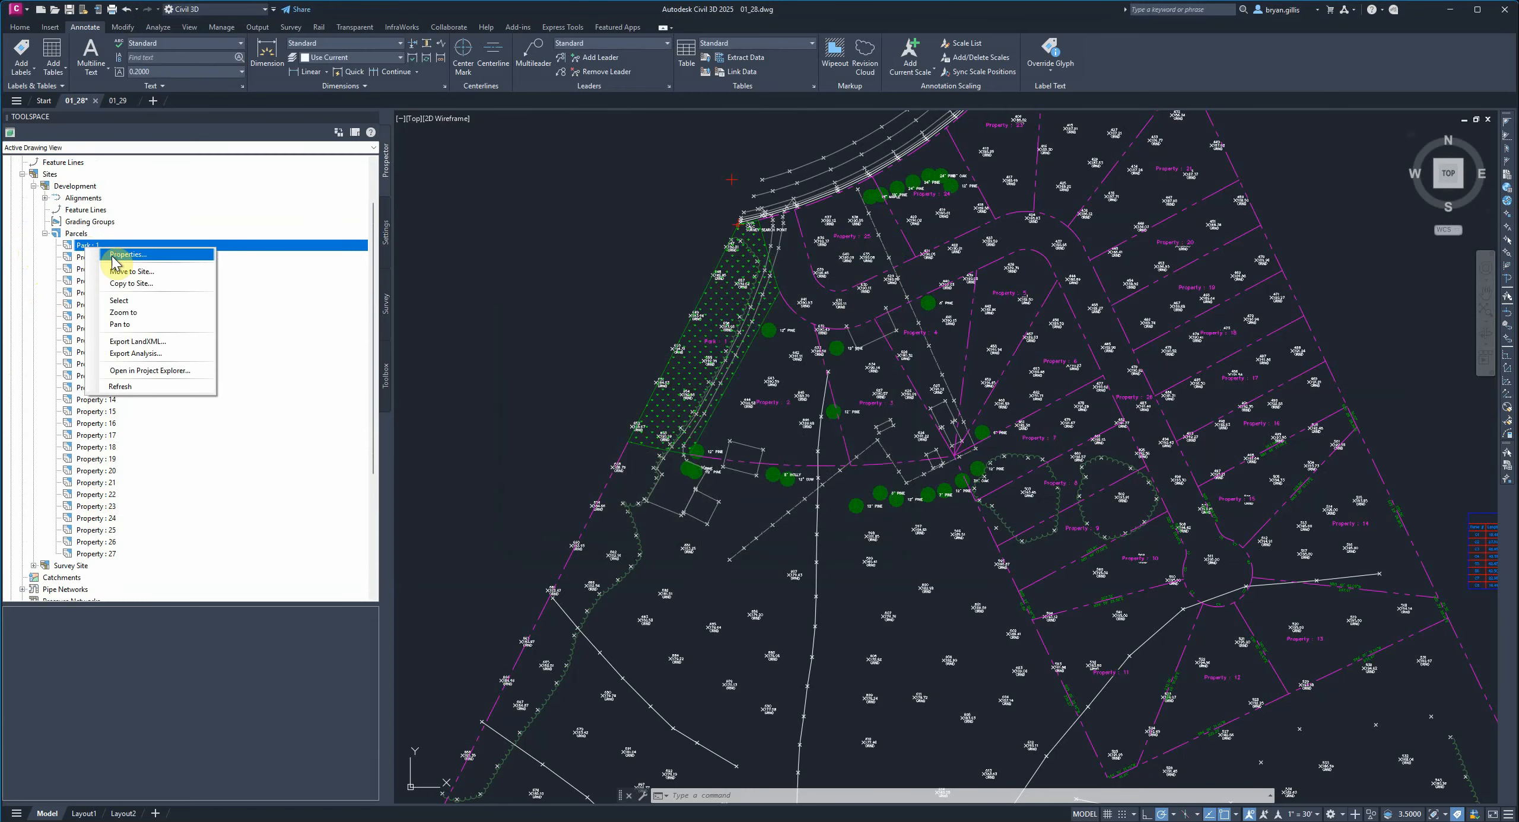
click(112, 256)
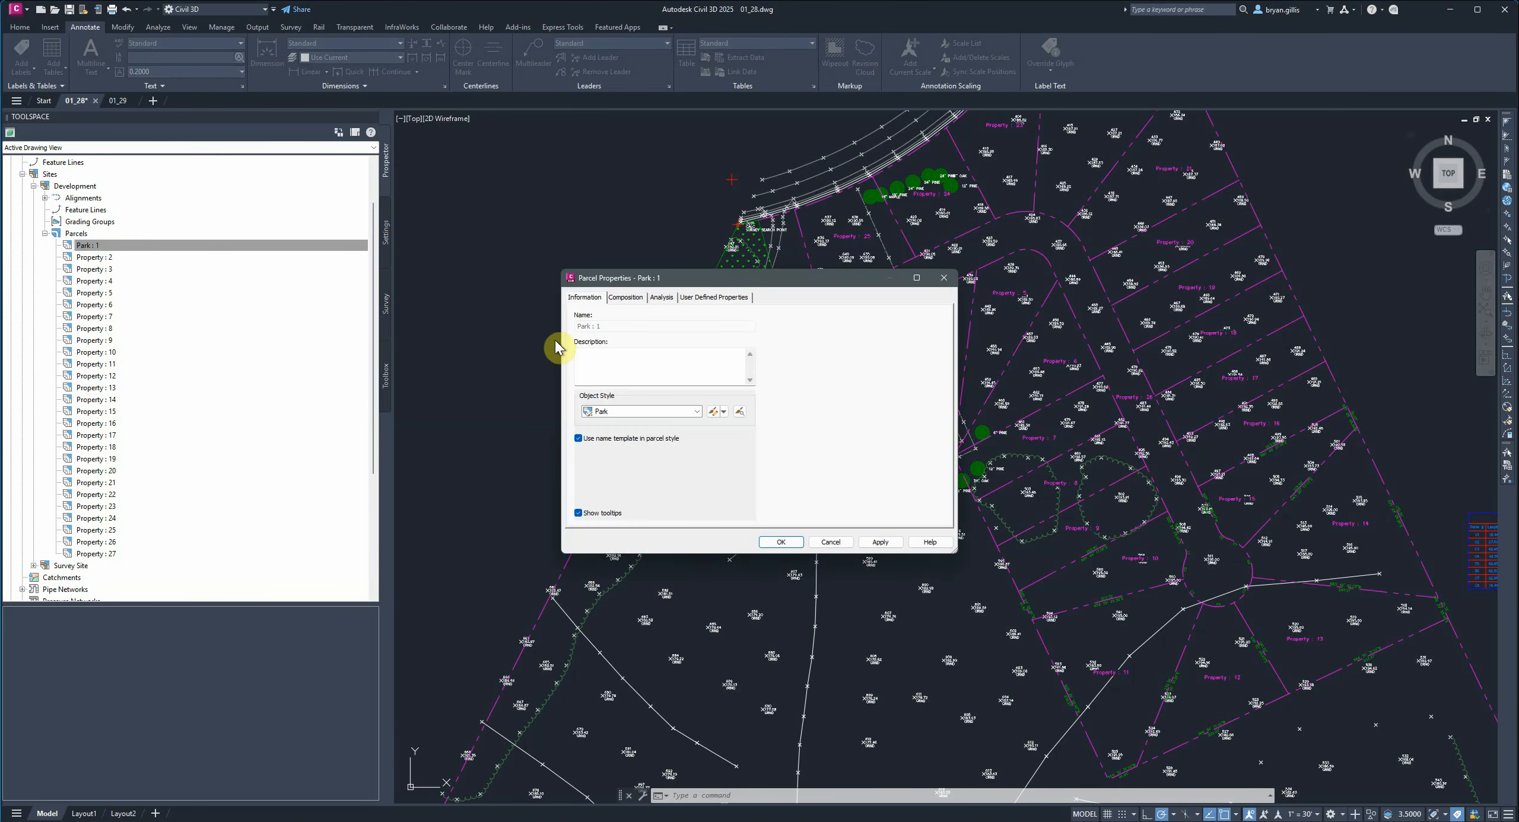
click(634, 301)
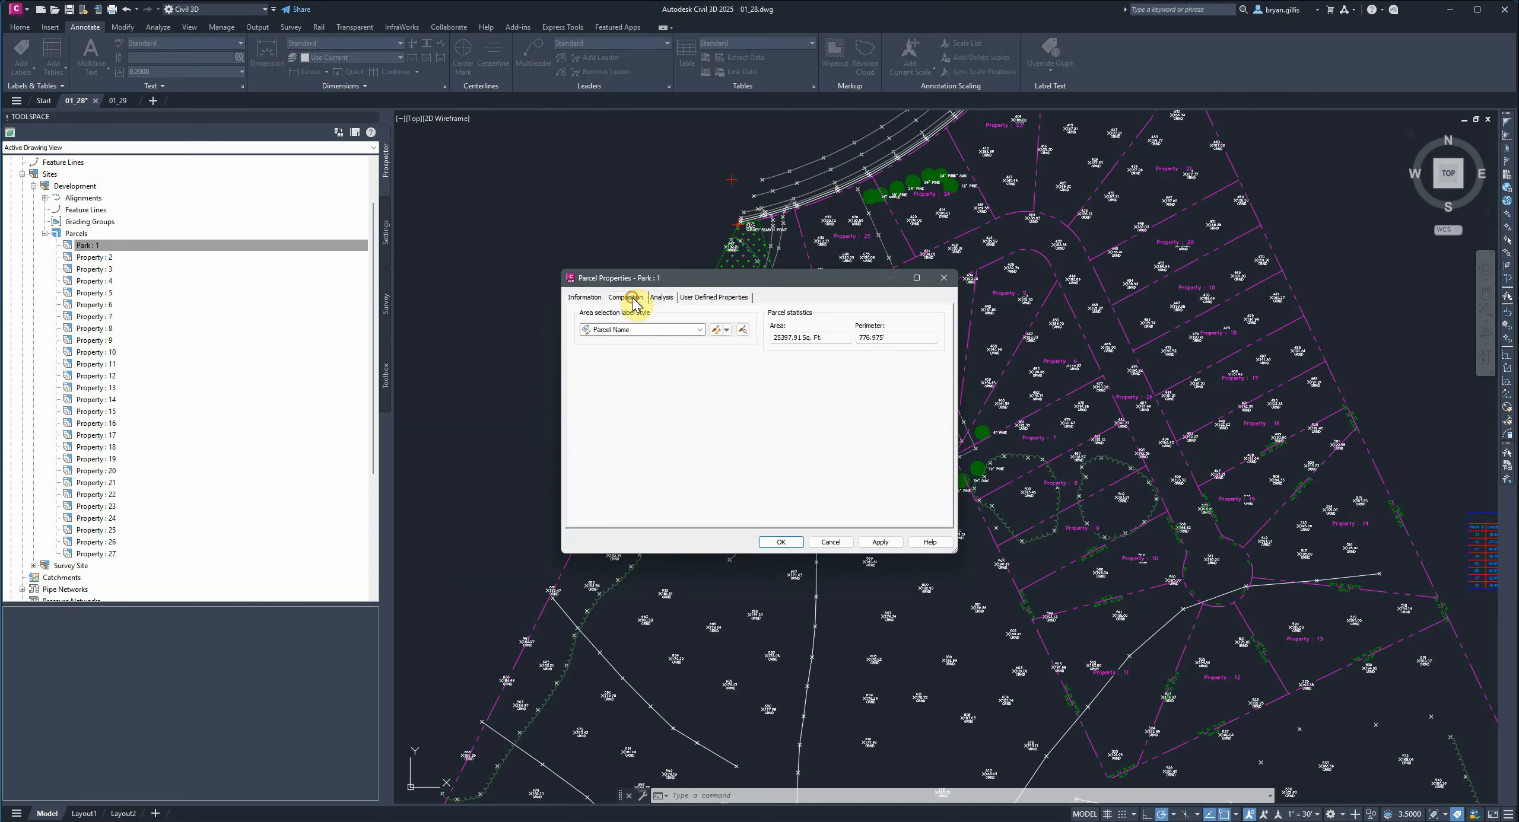
click(699, 329)
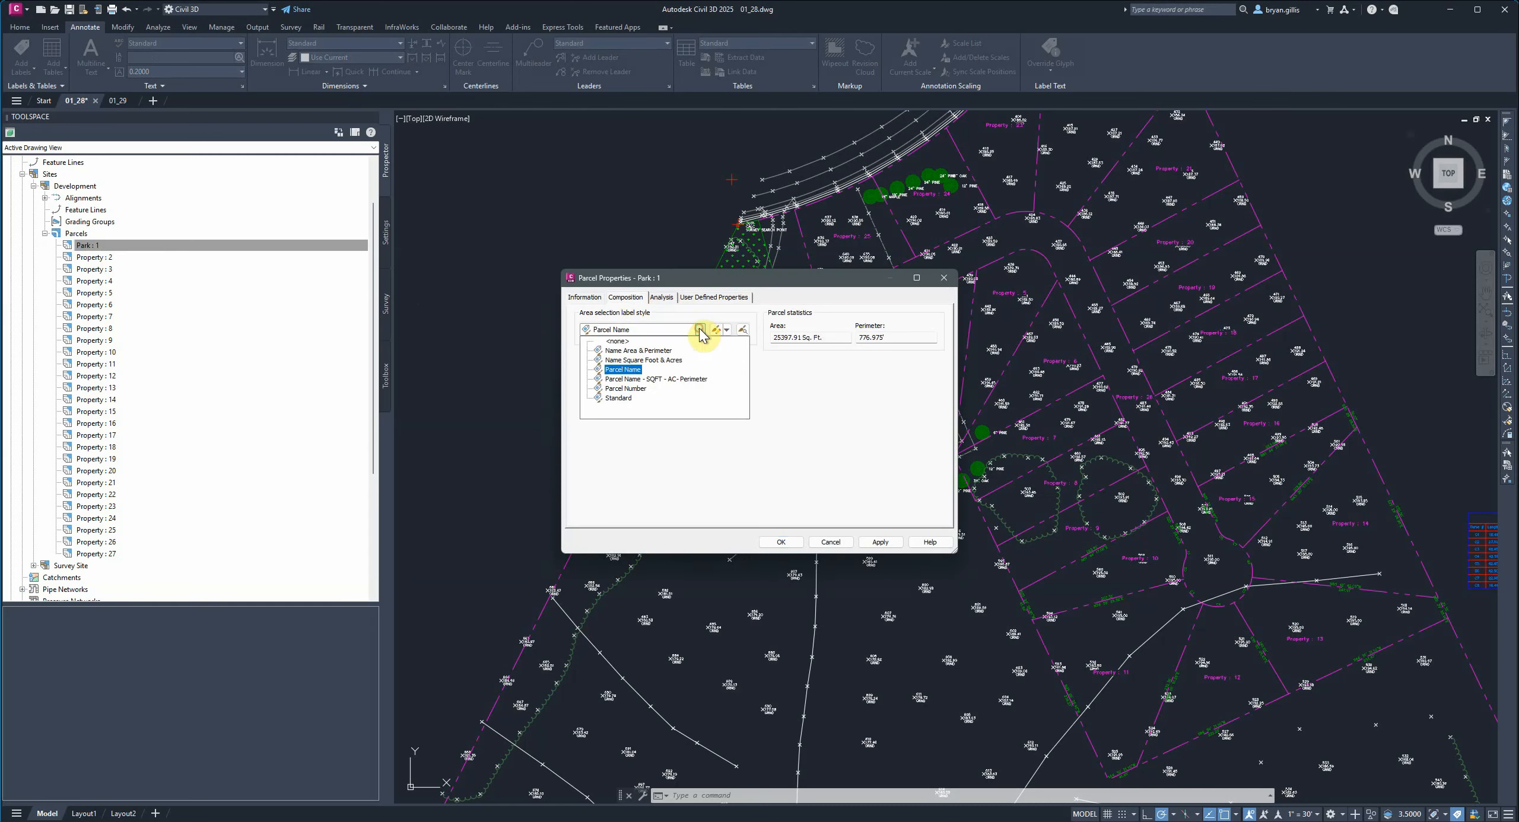
click(666, 380)
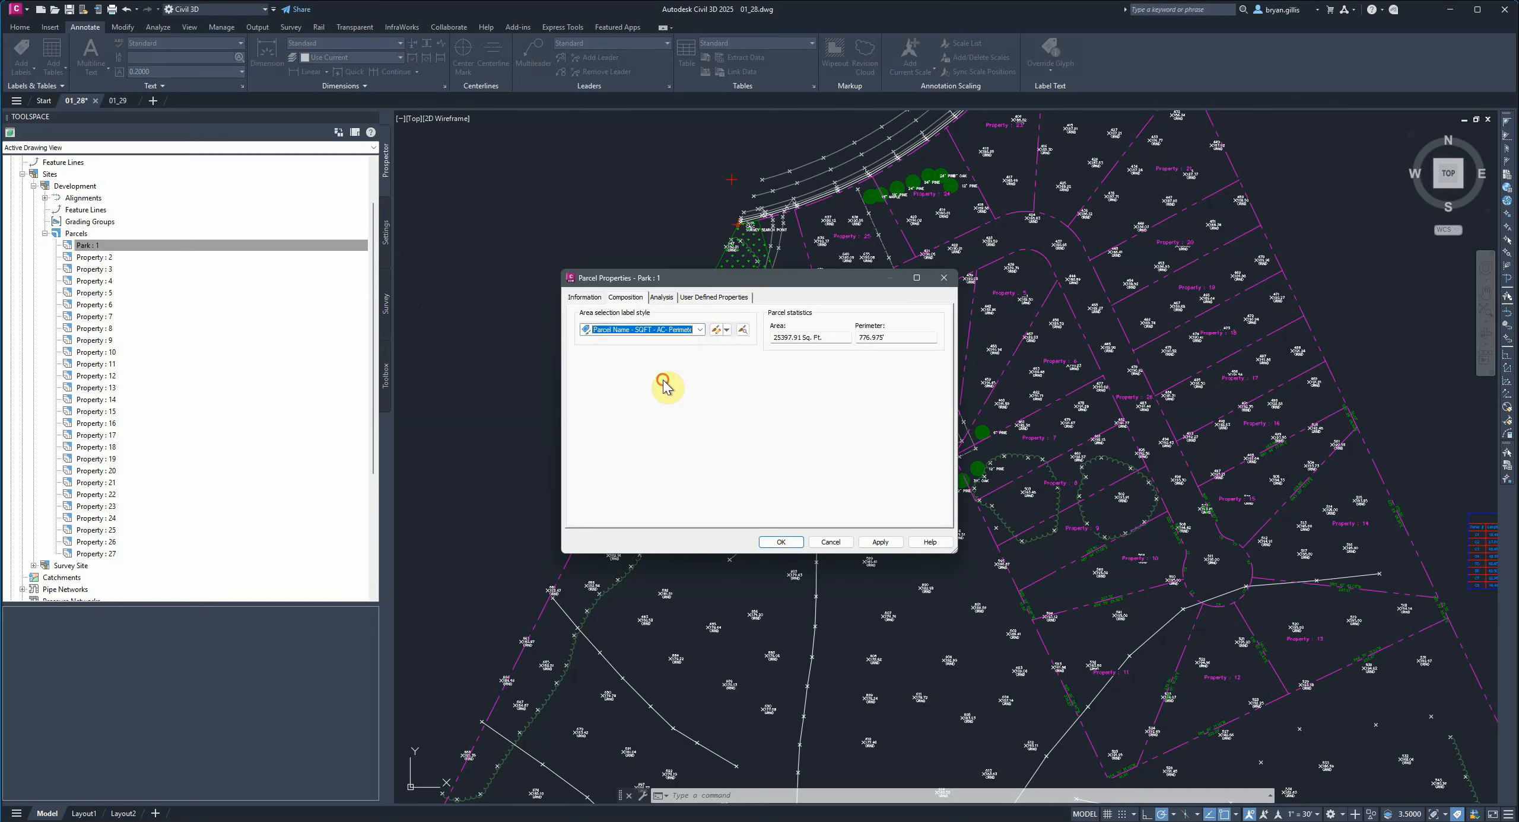
click(886, 549)
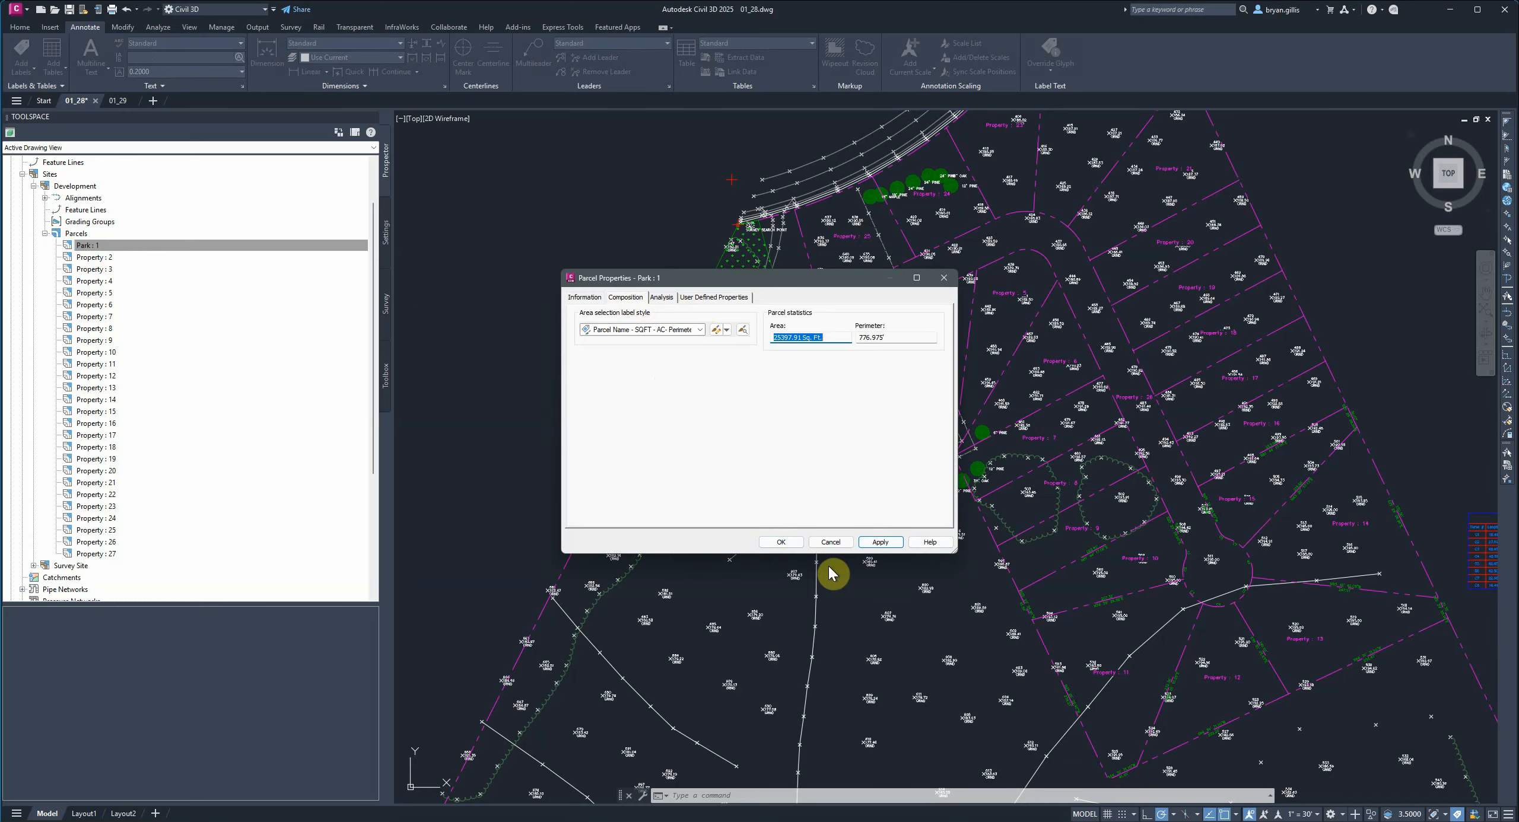
click(782, 542)
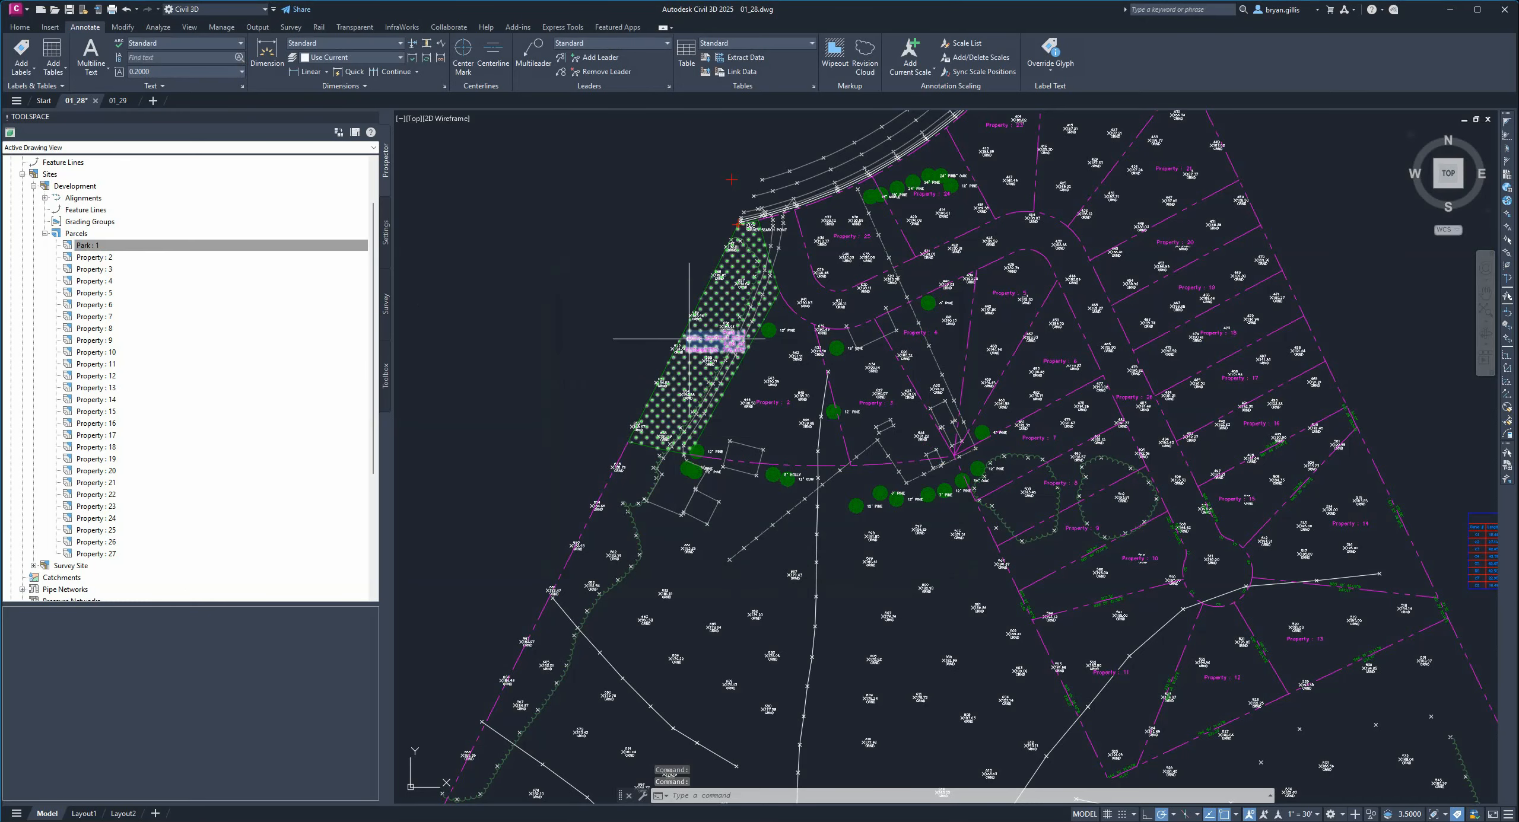
Move the park parcel's area label slightly down and to the right.
scroll(705, 324, up, 6)
middle_drag(705, 324, 762, 371)
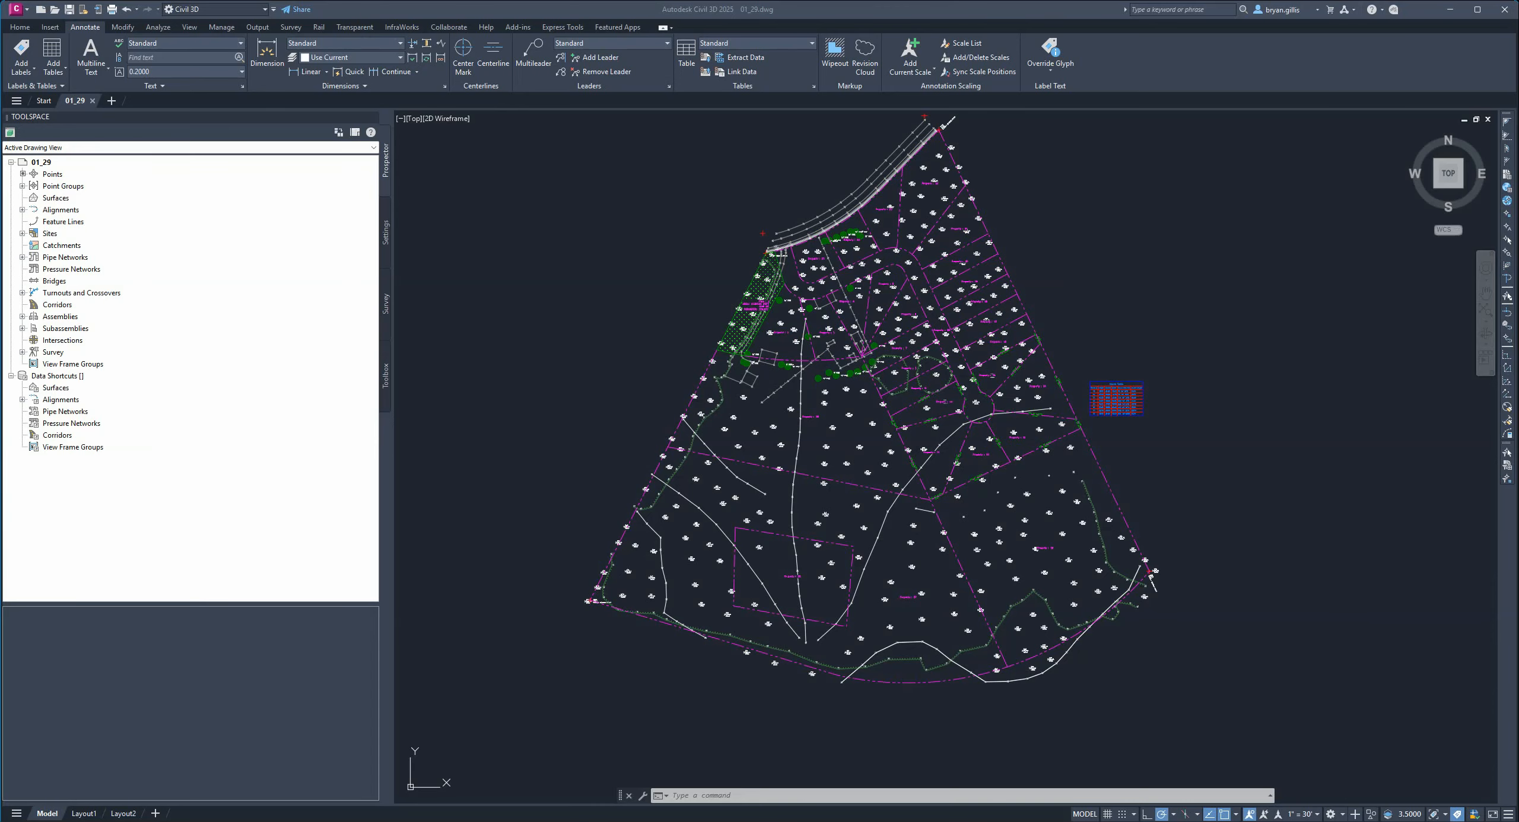
Erase the parcel segment enclosing Property : 28.
scroll(810, 608, up, 8)
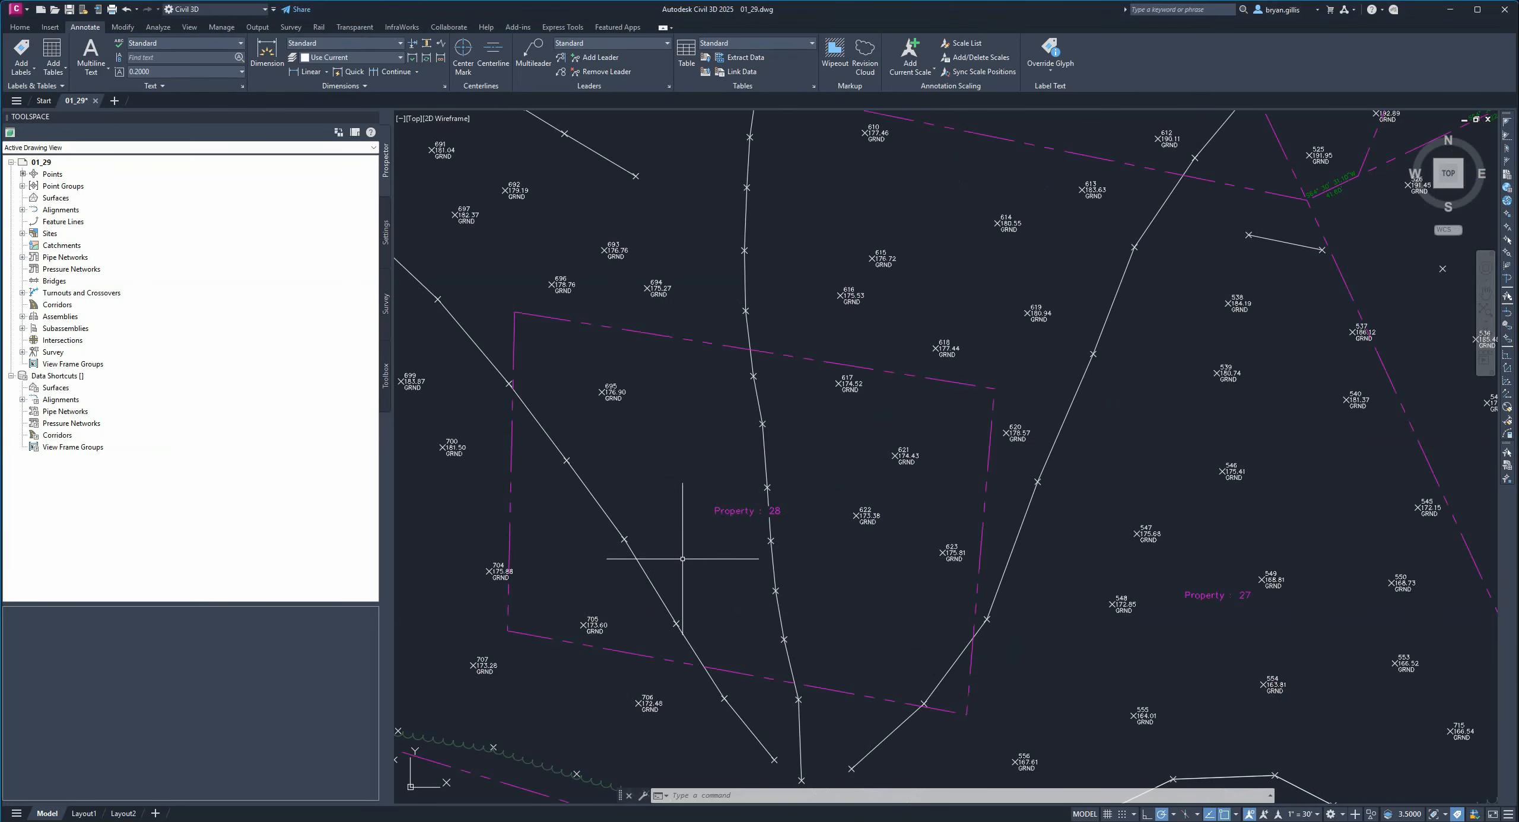
mouse_move(682, 593)
middle_down()
mouse_move(761, 536)
mouse_move(819, 523)
middle_up()
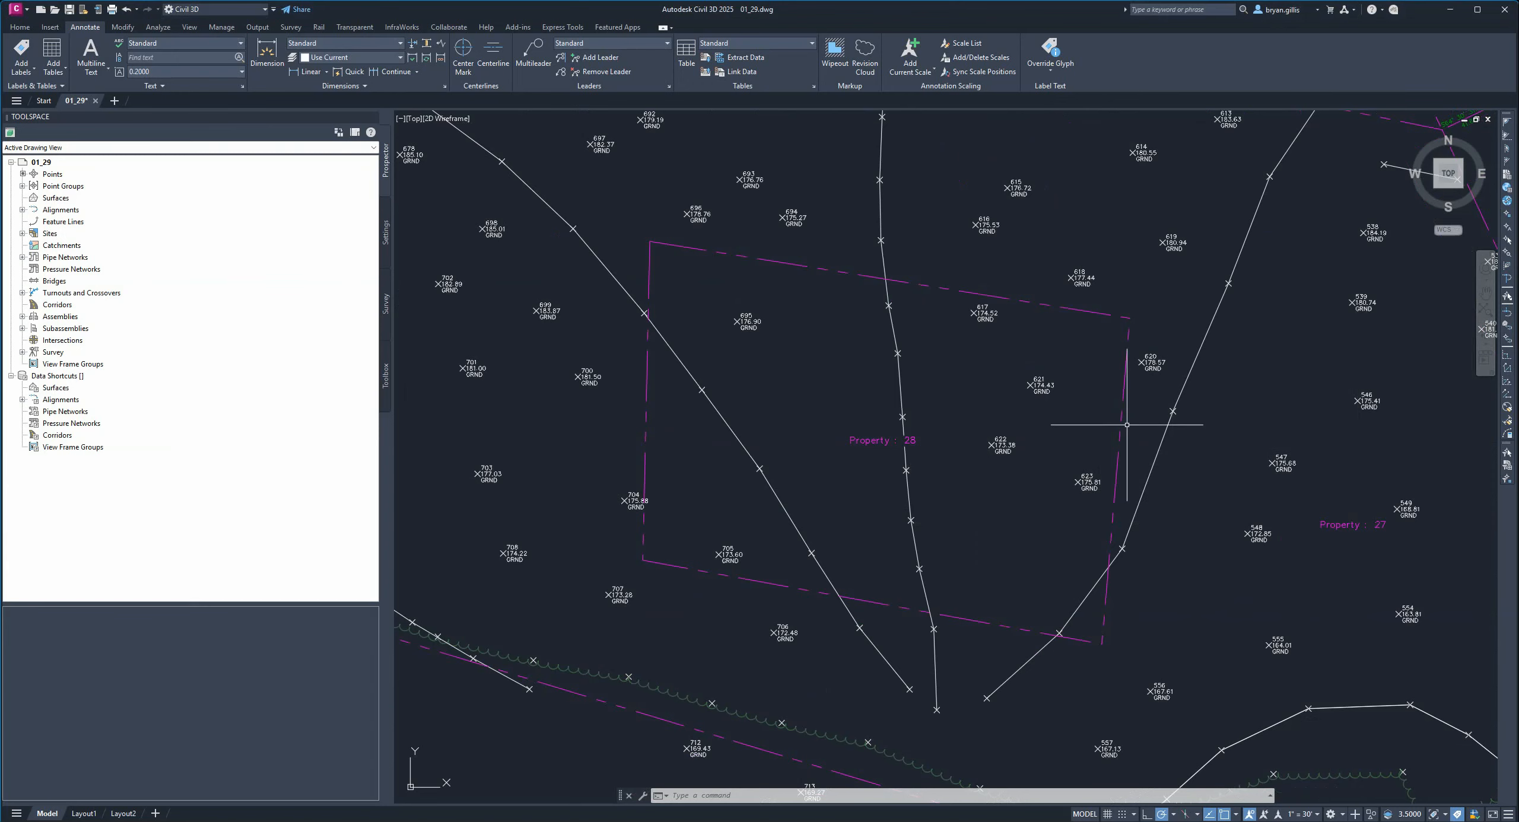
click(1127, 396)
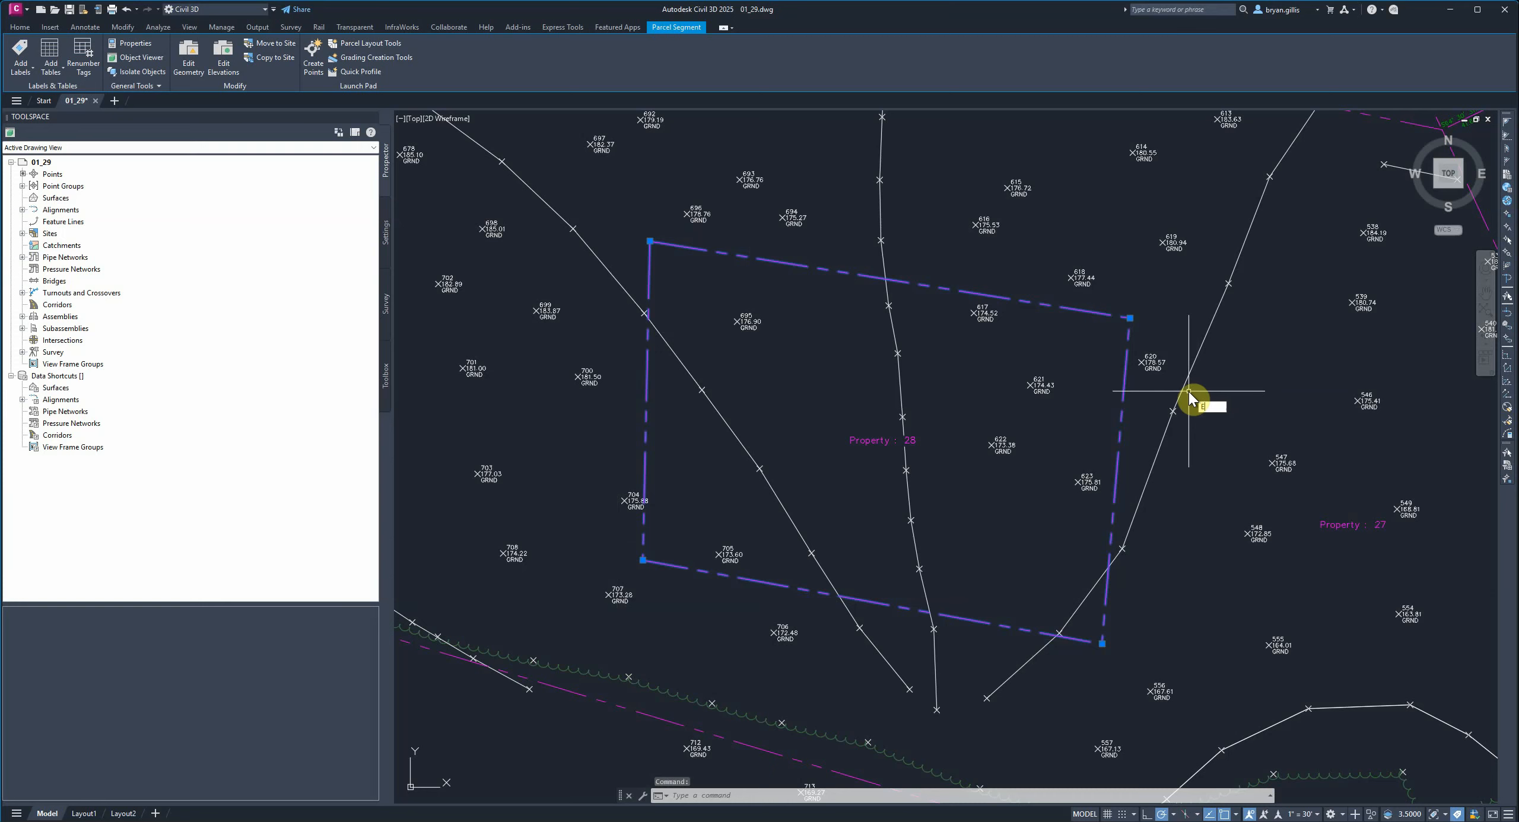
text(E)
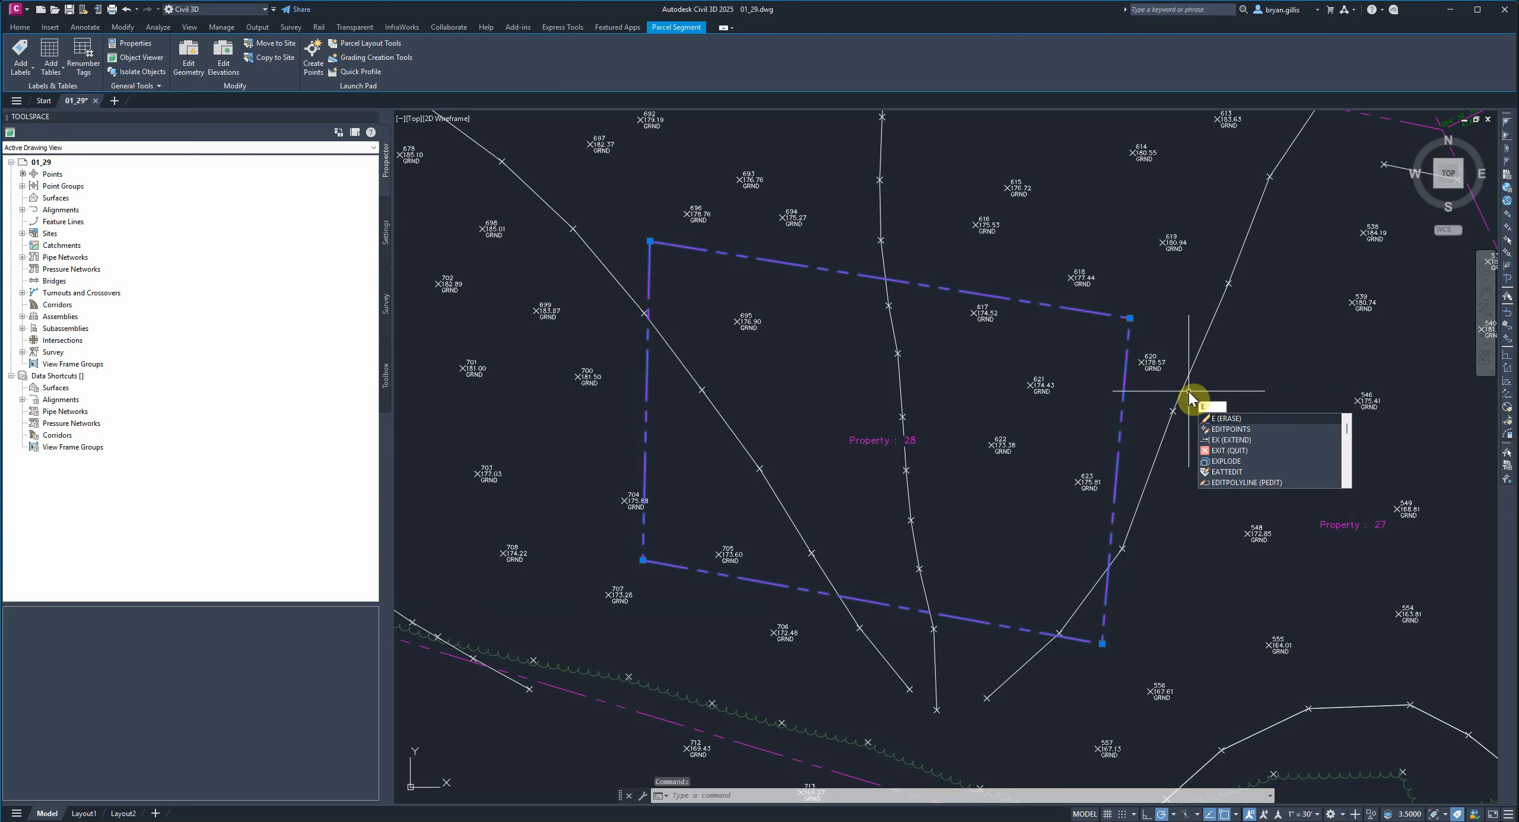
key(Return)
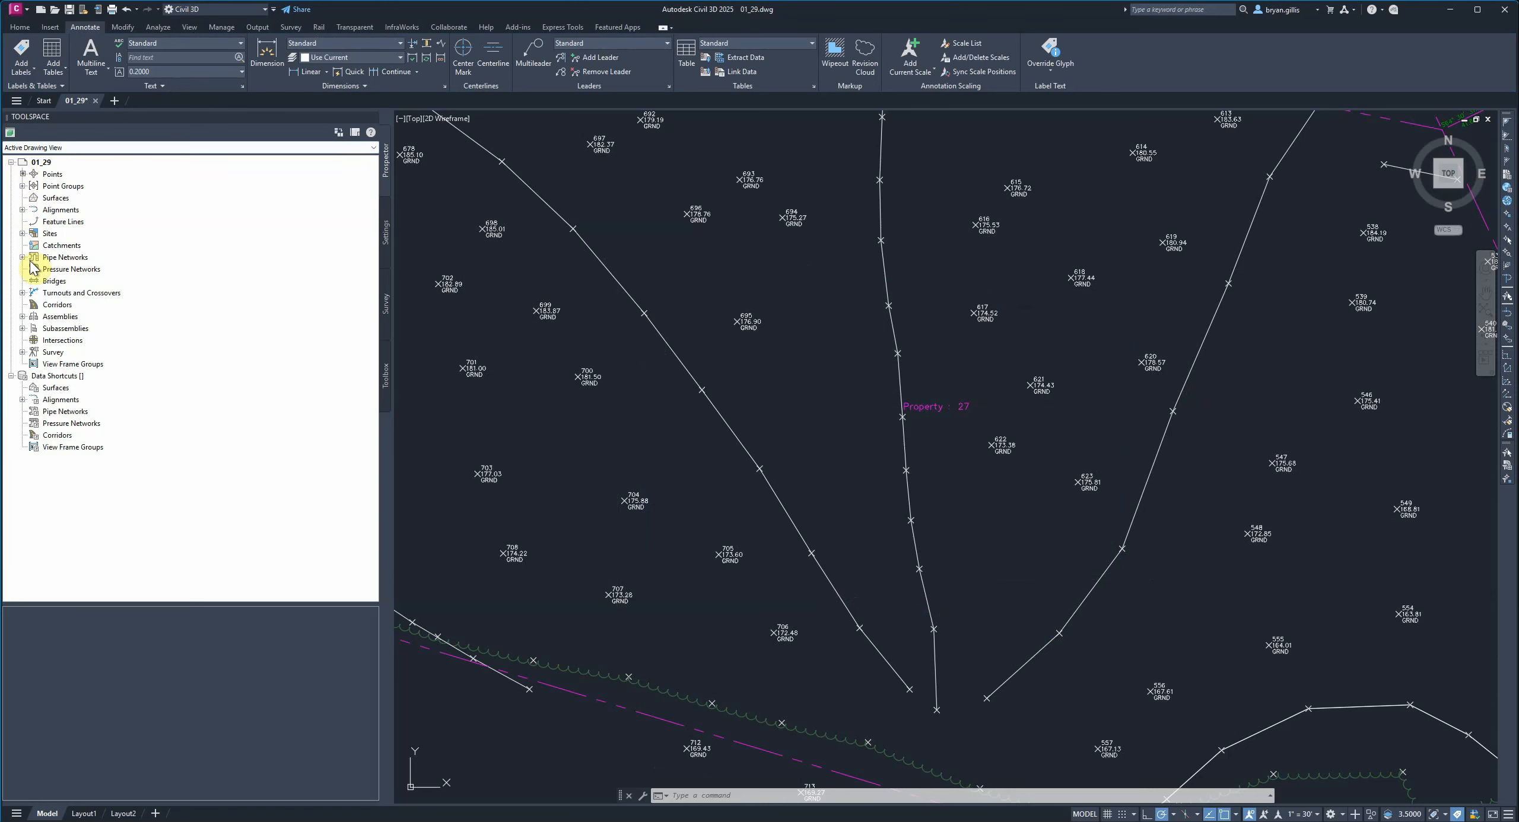
Expand the Development site's Parcels collection in Prospector to review the parcel list.
click(22, 234)
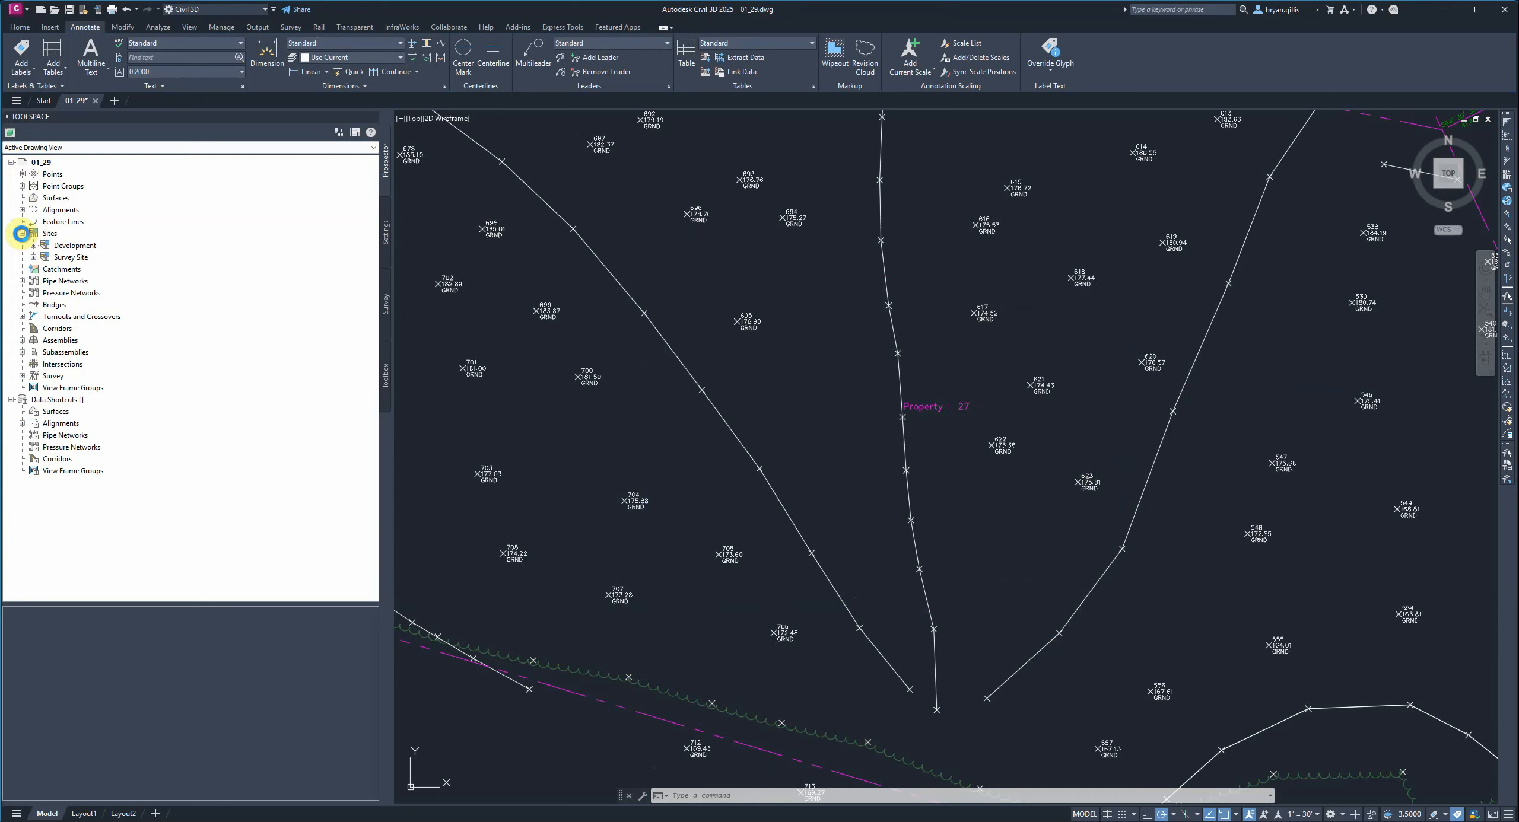
click(34, 246)
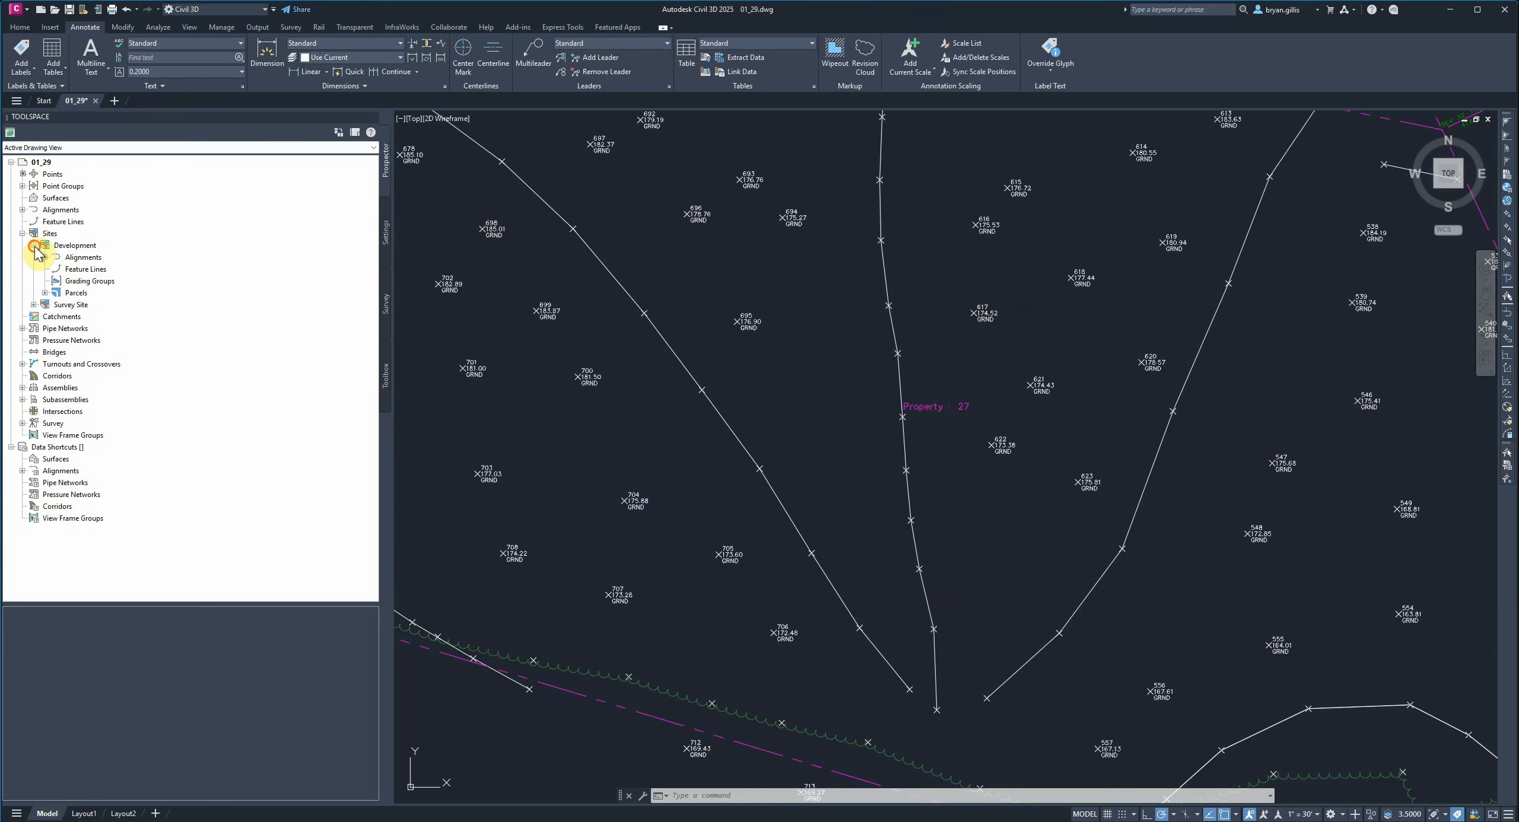
click(45, 294)
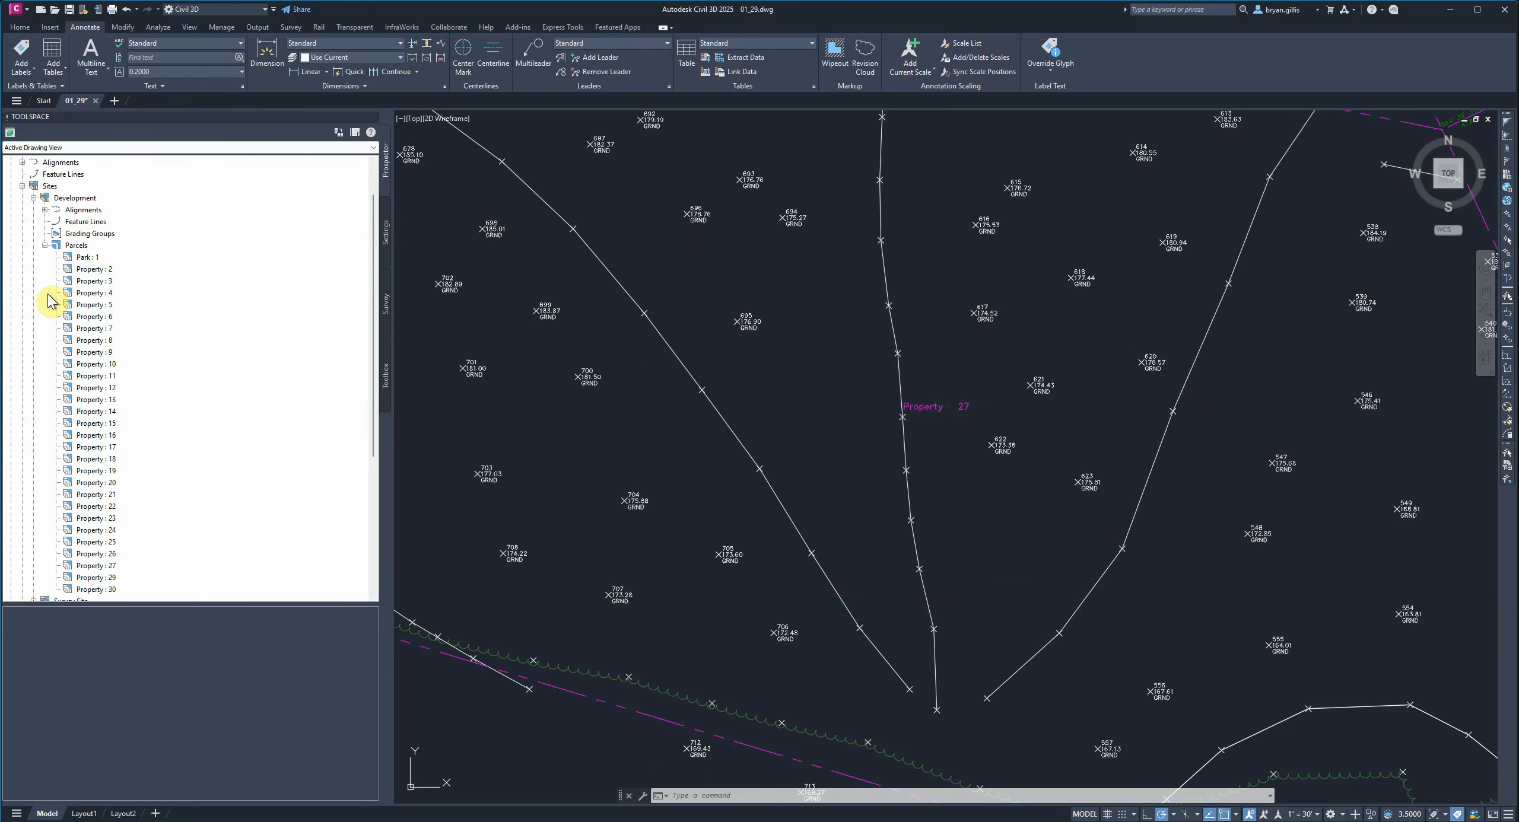
scroll(119, 362, down, 1)
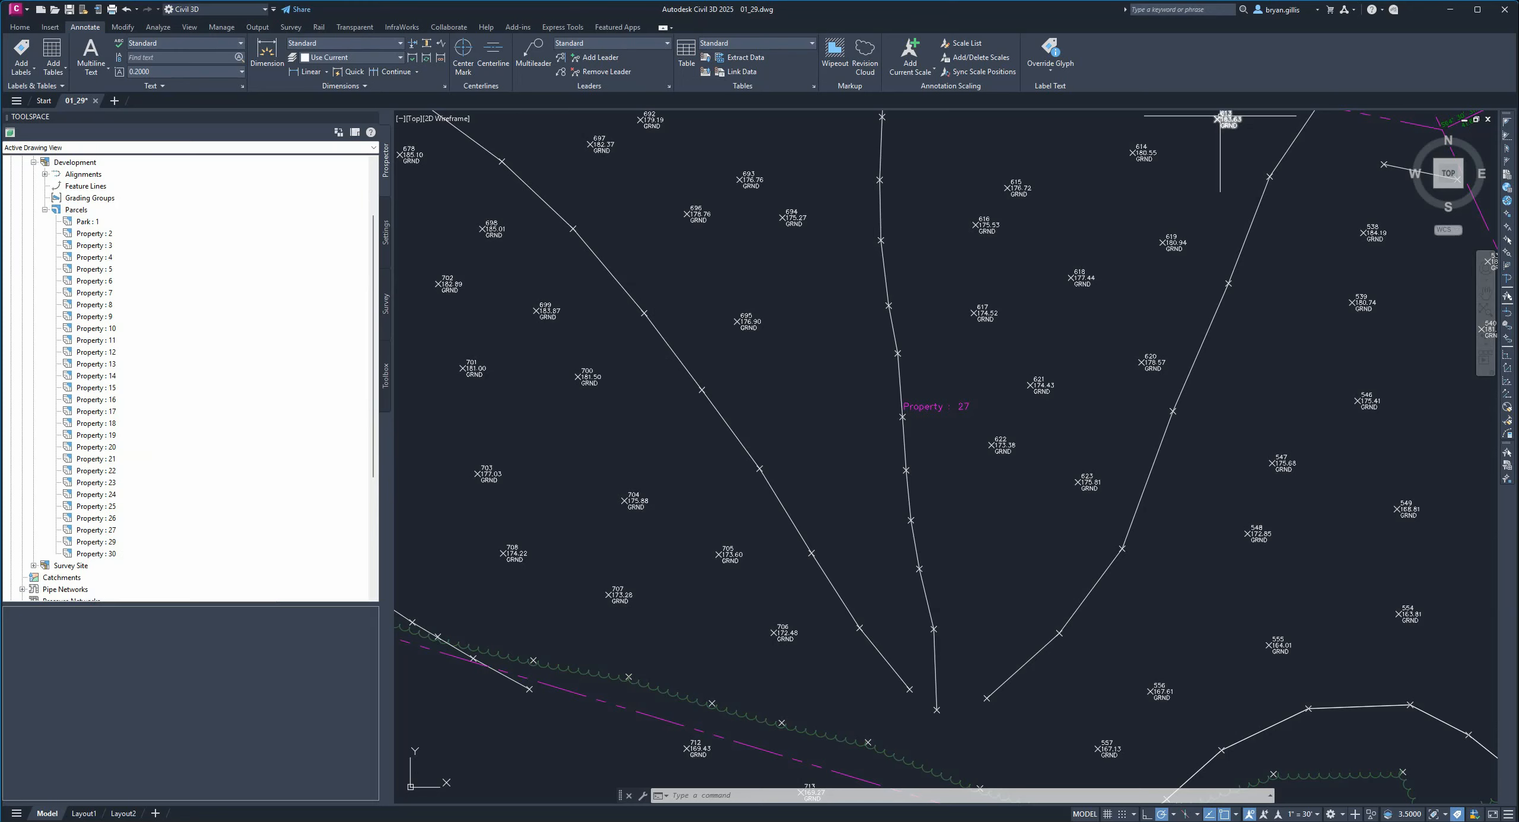
scroll(933, 509, down, 5)
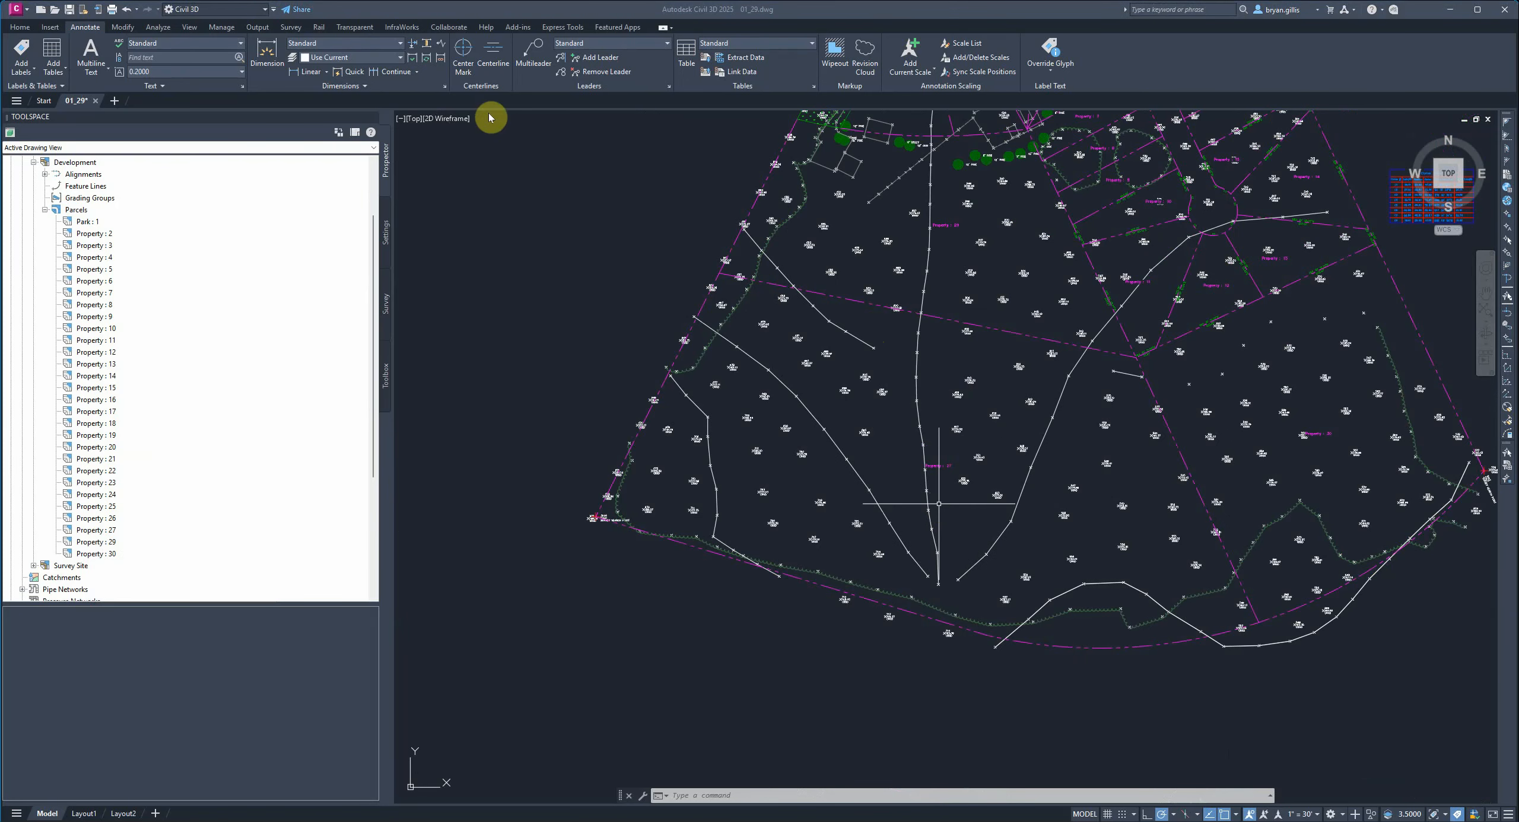
Open Parcel Layout Tools and delete the parcel line sub-entity crossing the middle of the site.
click(19, 28)
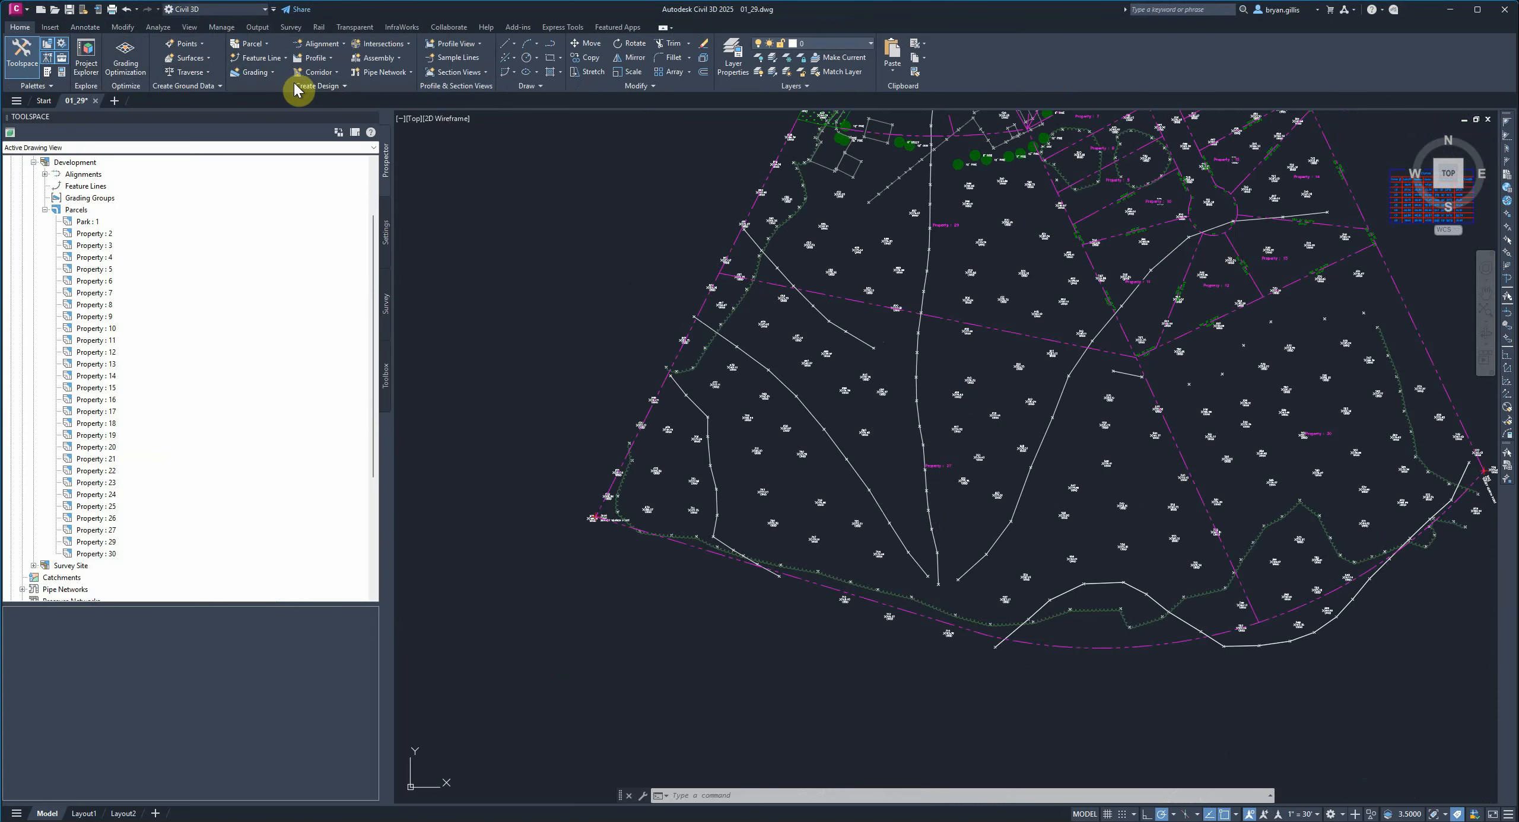
click(267, 46)
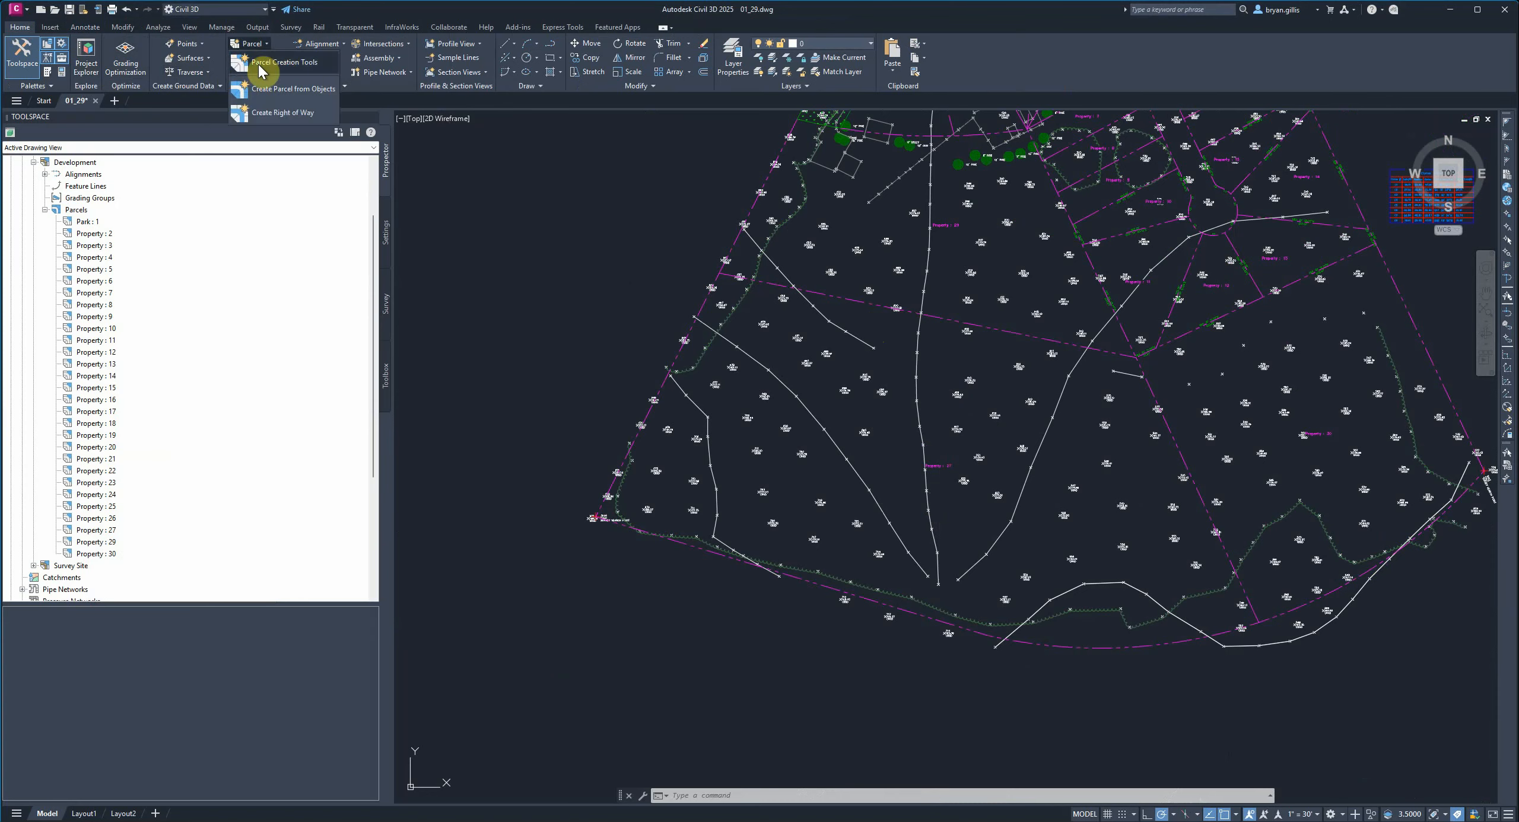
click(292, 64)
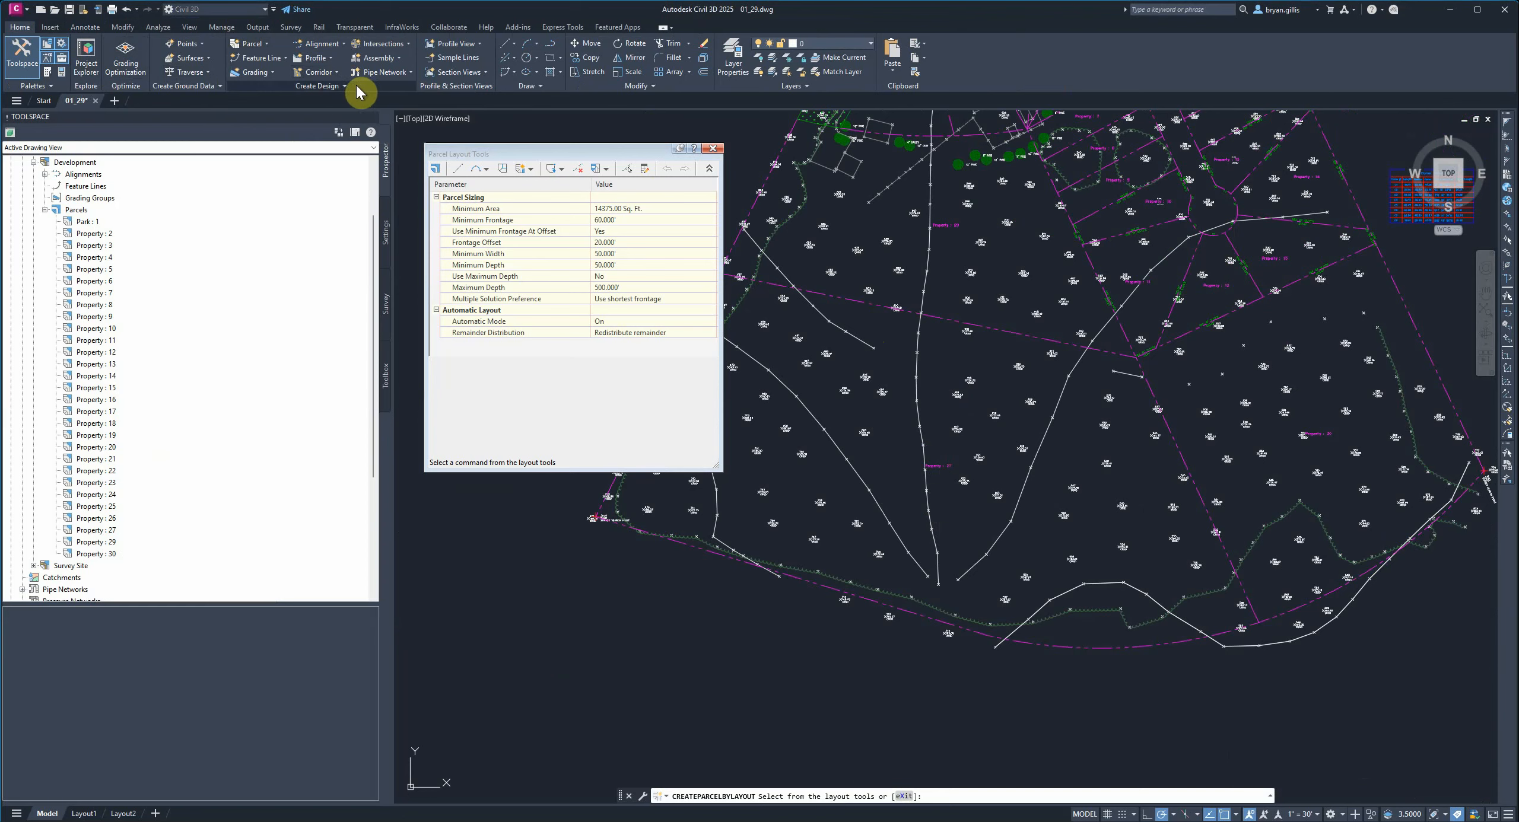
click(577, 169)
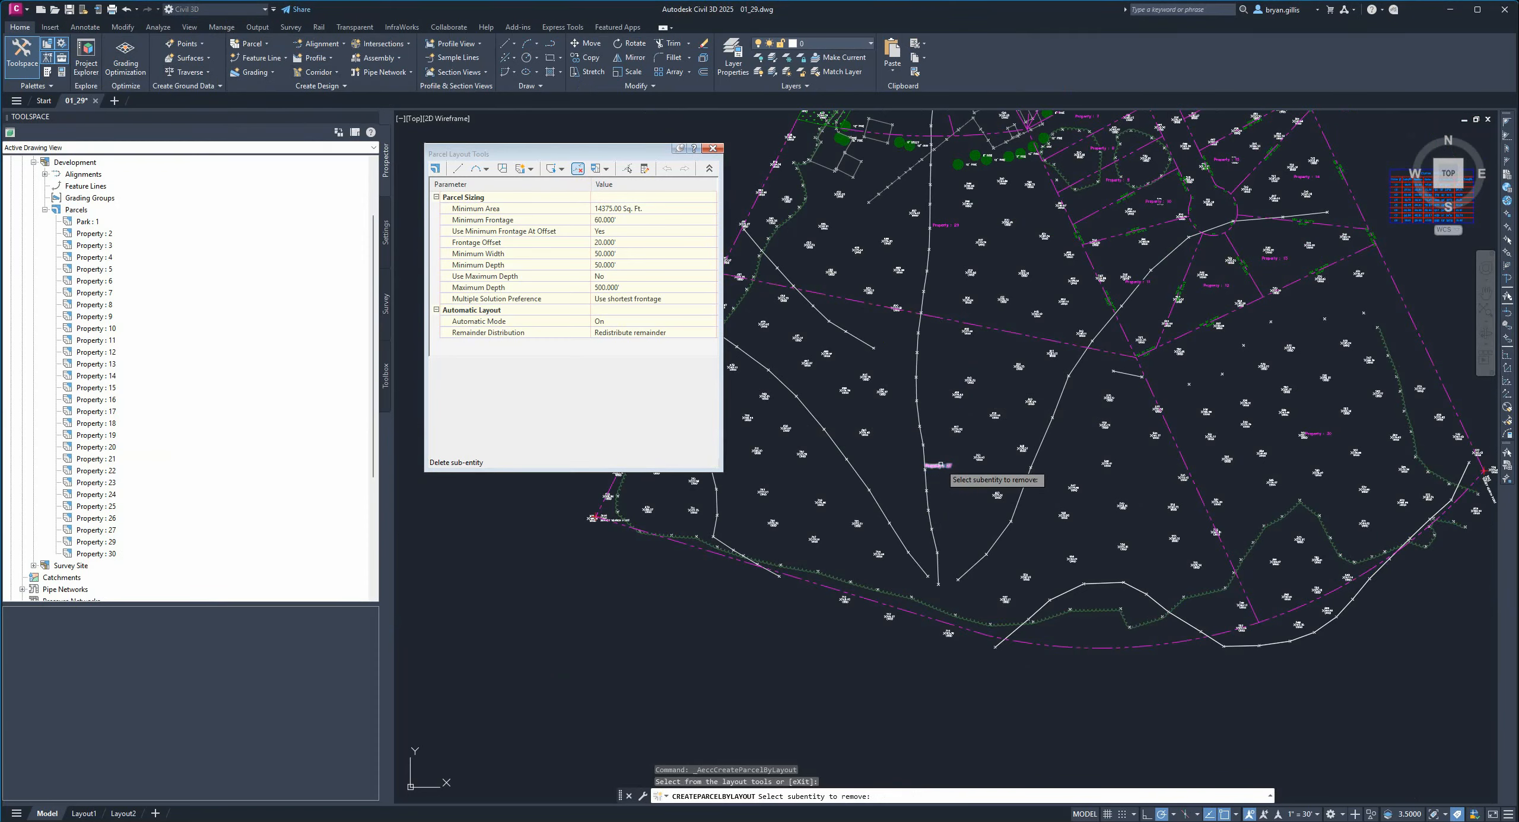
click(938, 316)
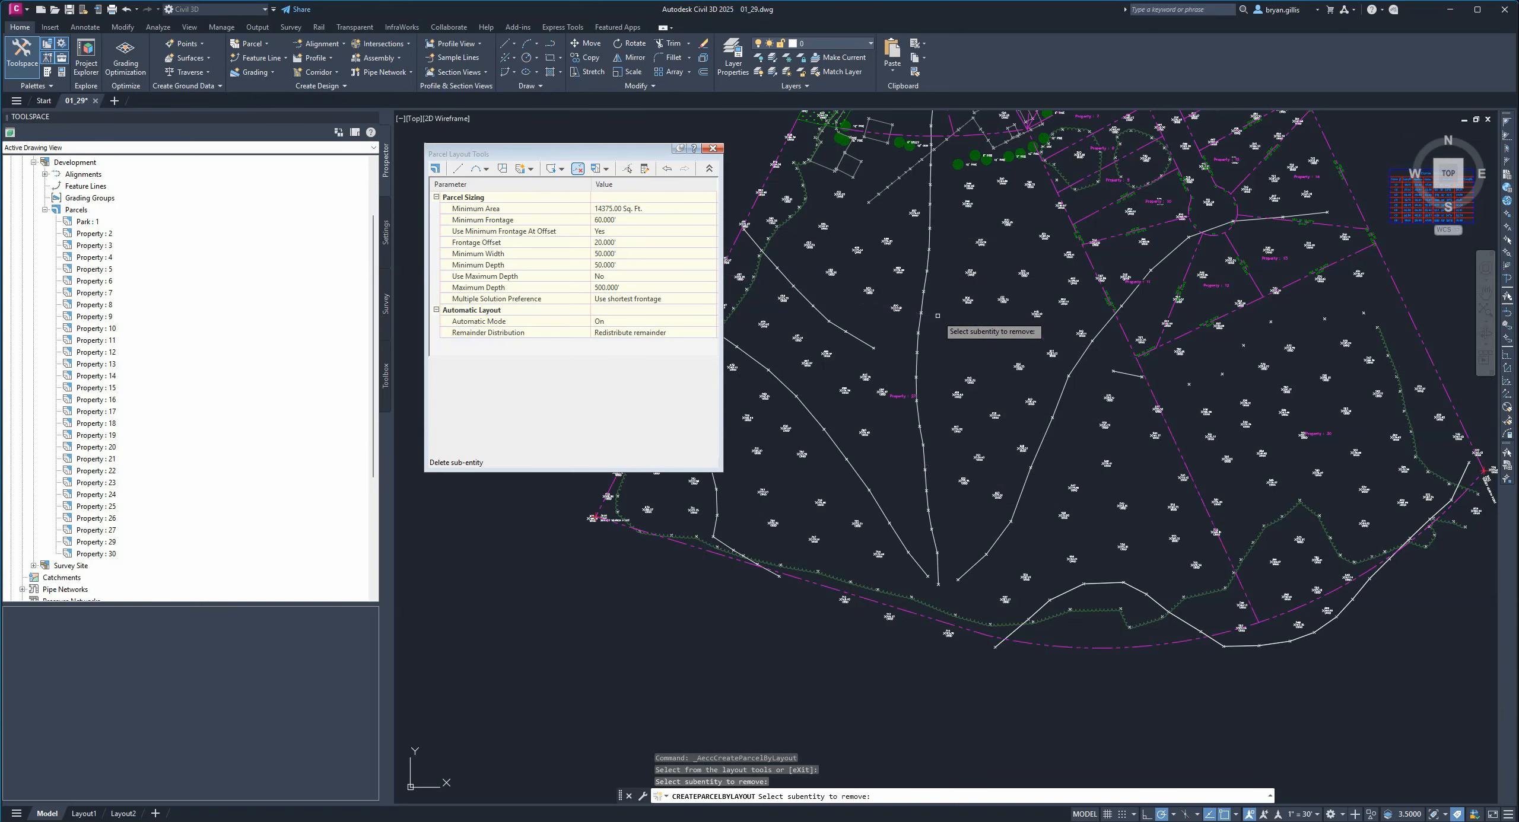
Inspect the northern corner near the survey search point and the park parcel's boundary.
scroll(897, 401, up, 5)
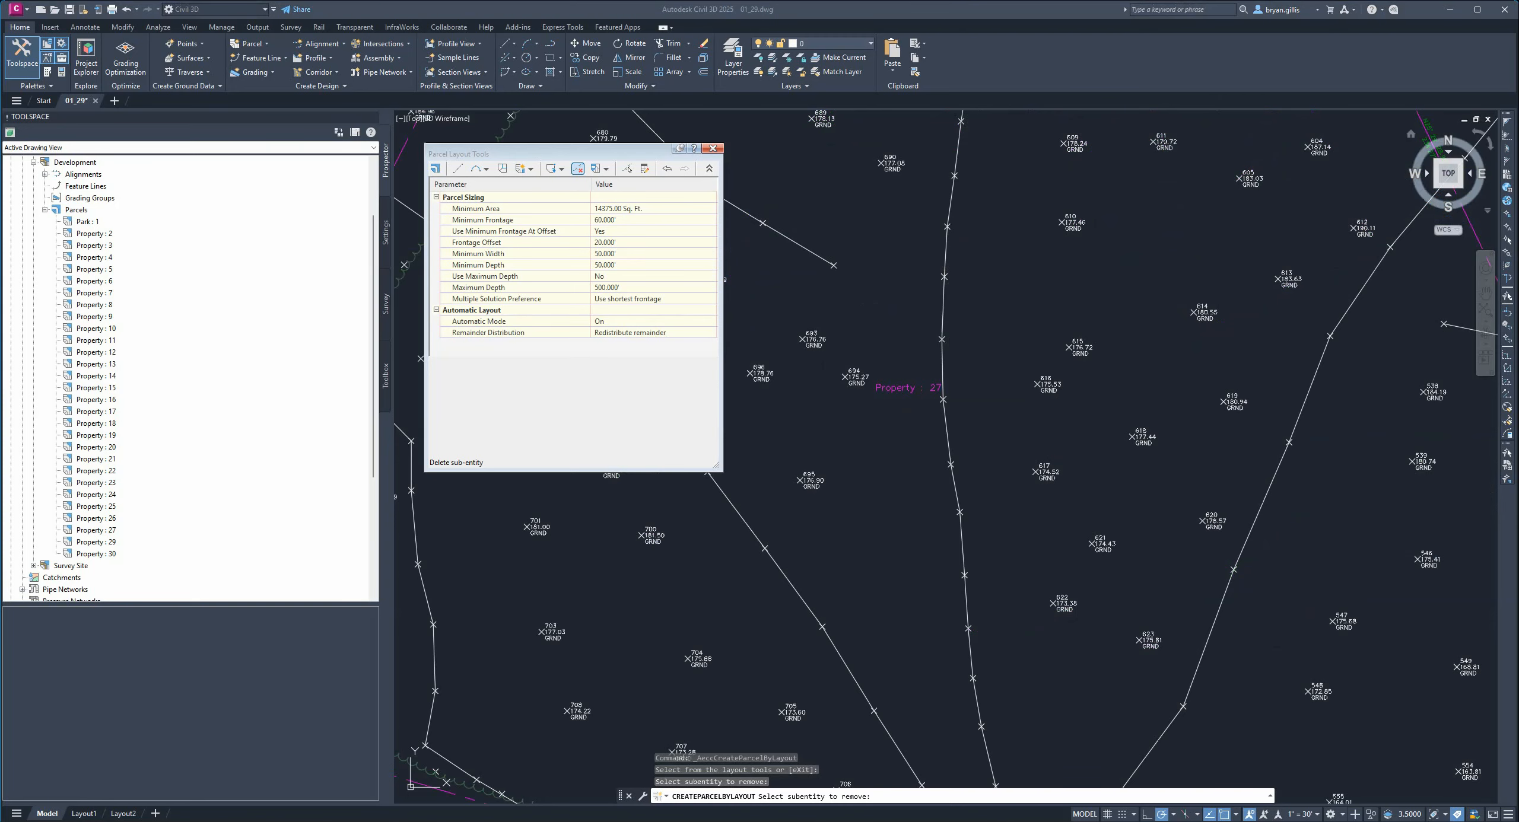
scroll(889, 346, down, 5)
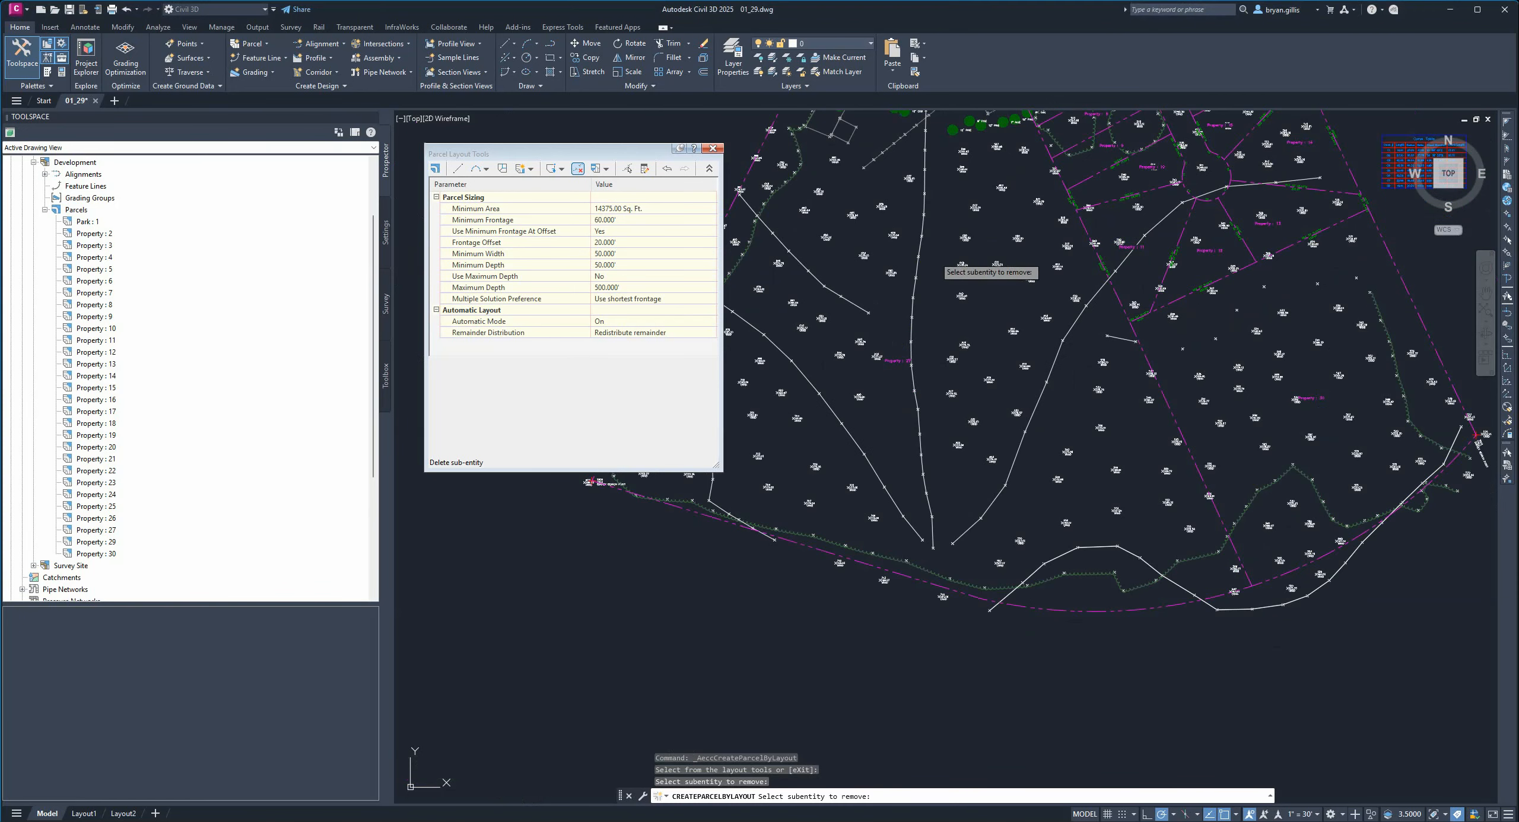
middle_drag(936, 258, 981, 565)
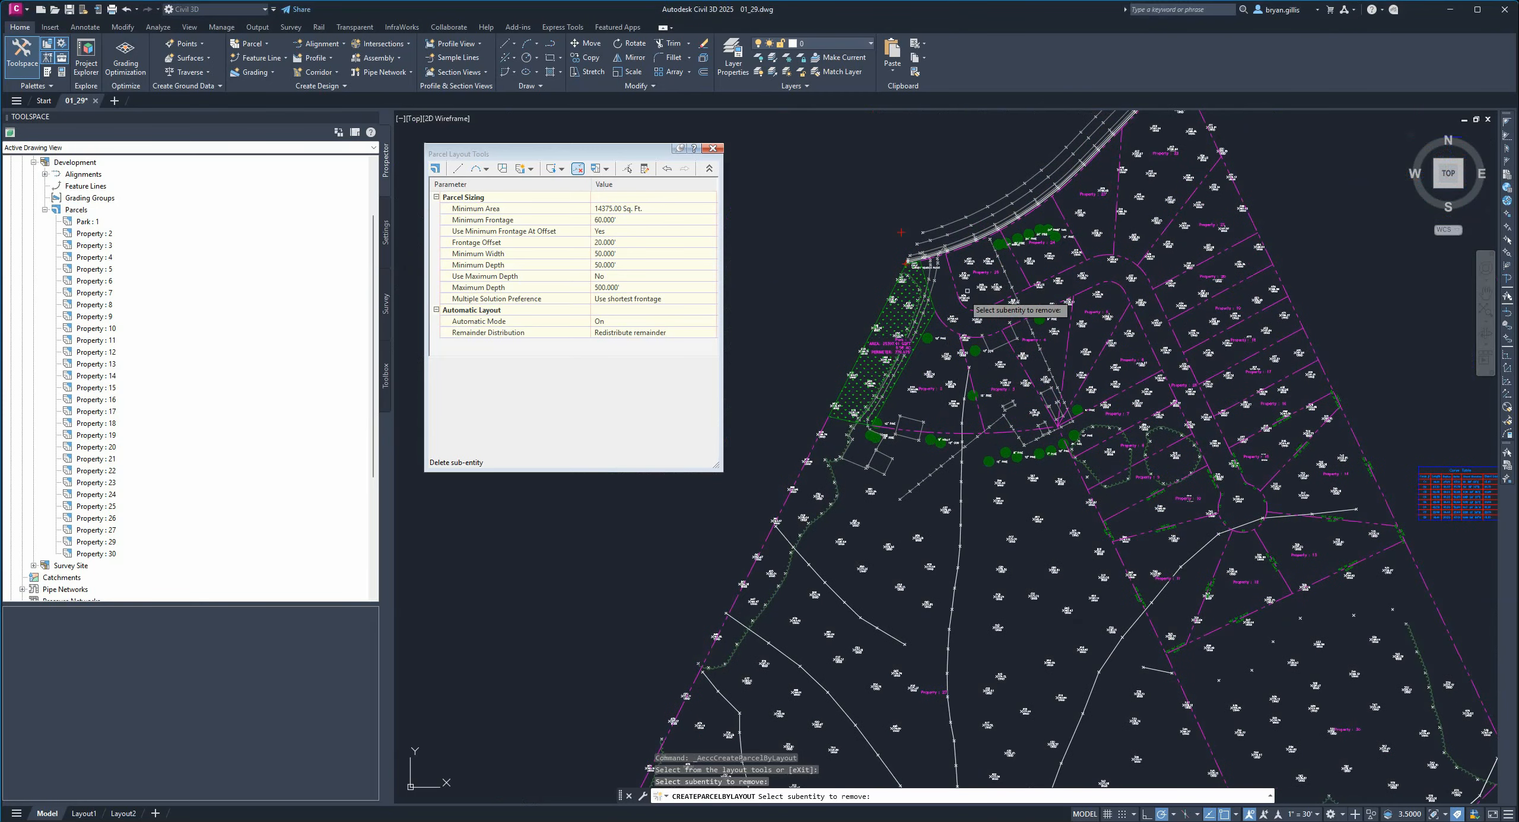
scroll(924, 261, up, 8)
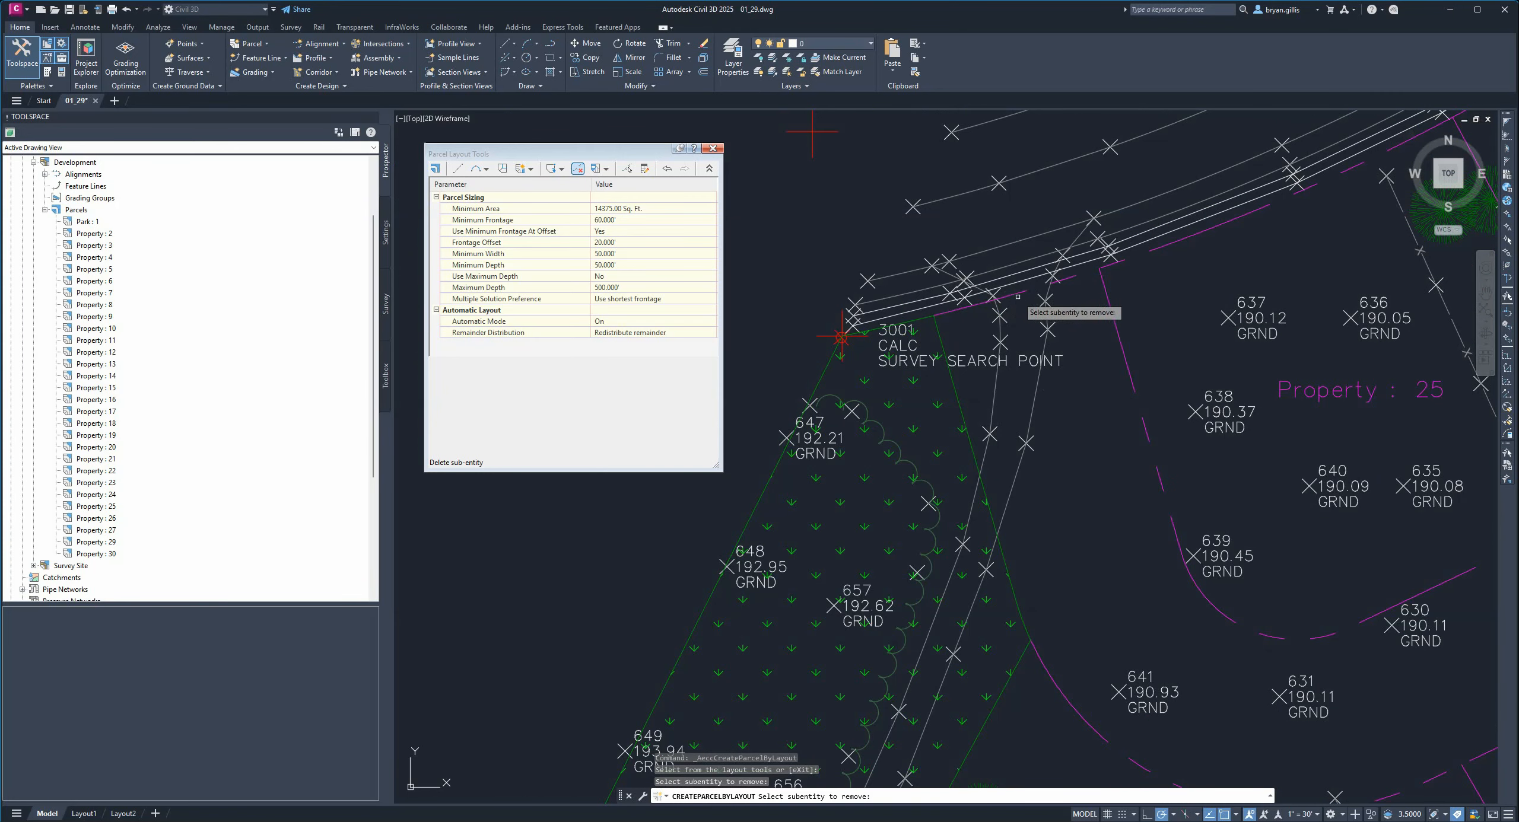
scroll(1020, 290, down, 6)
middle_drag(1111, 439, 1065, 418)
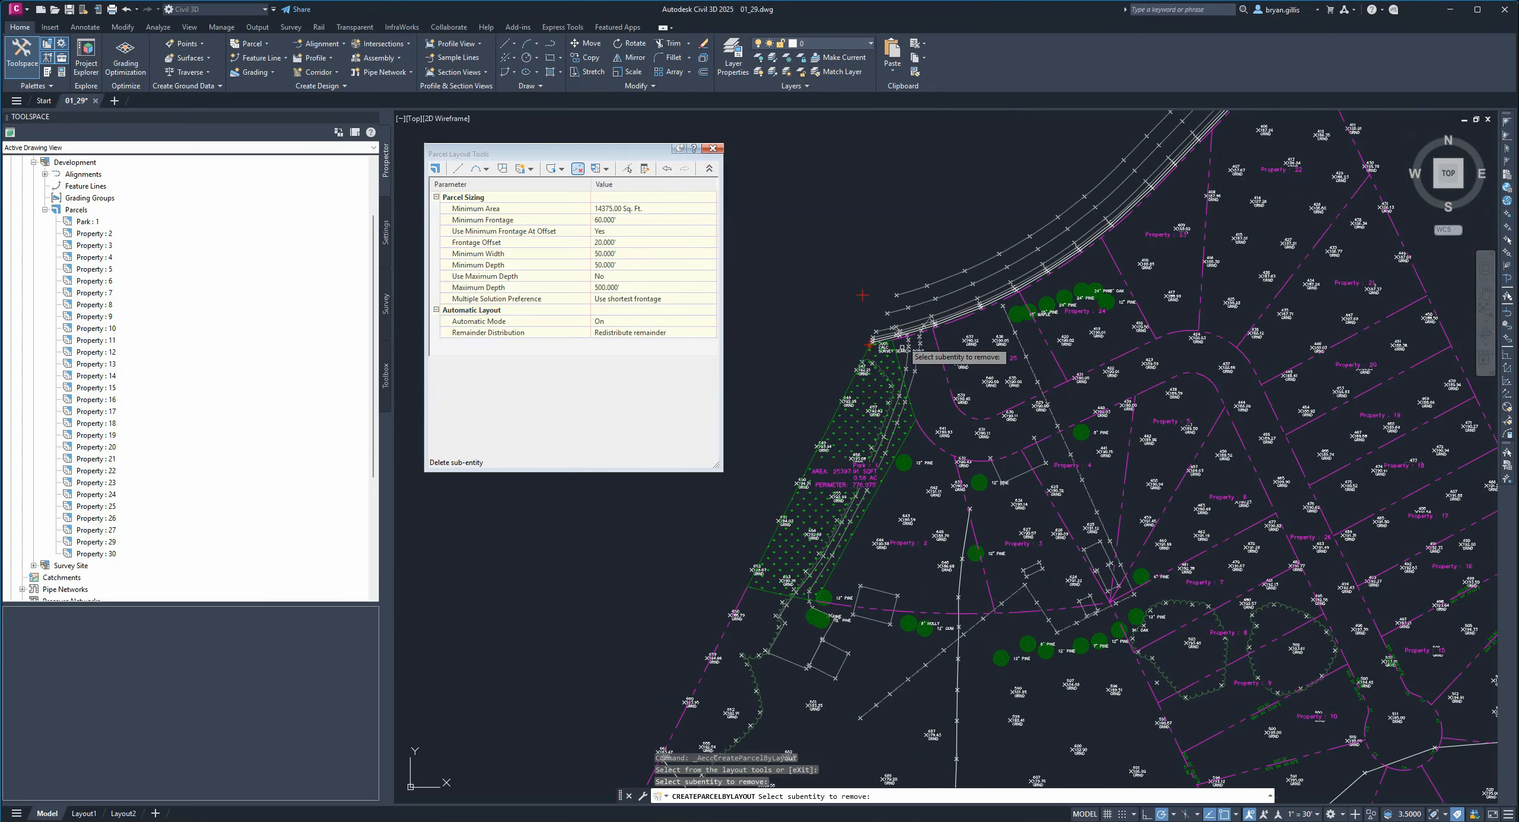
scroll(913, 336, up, 4)
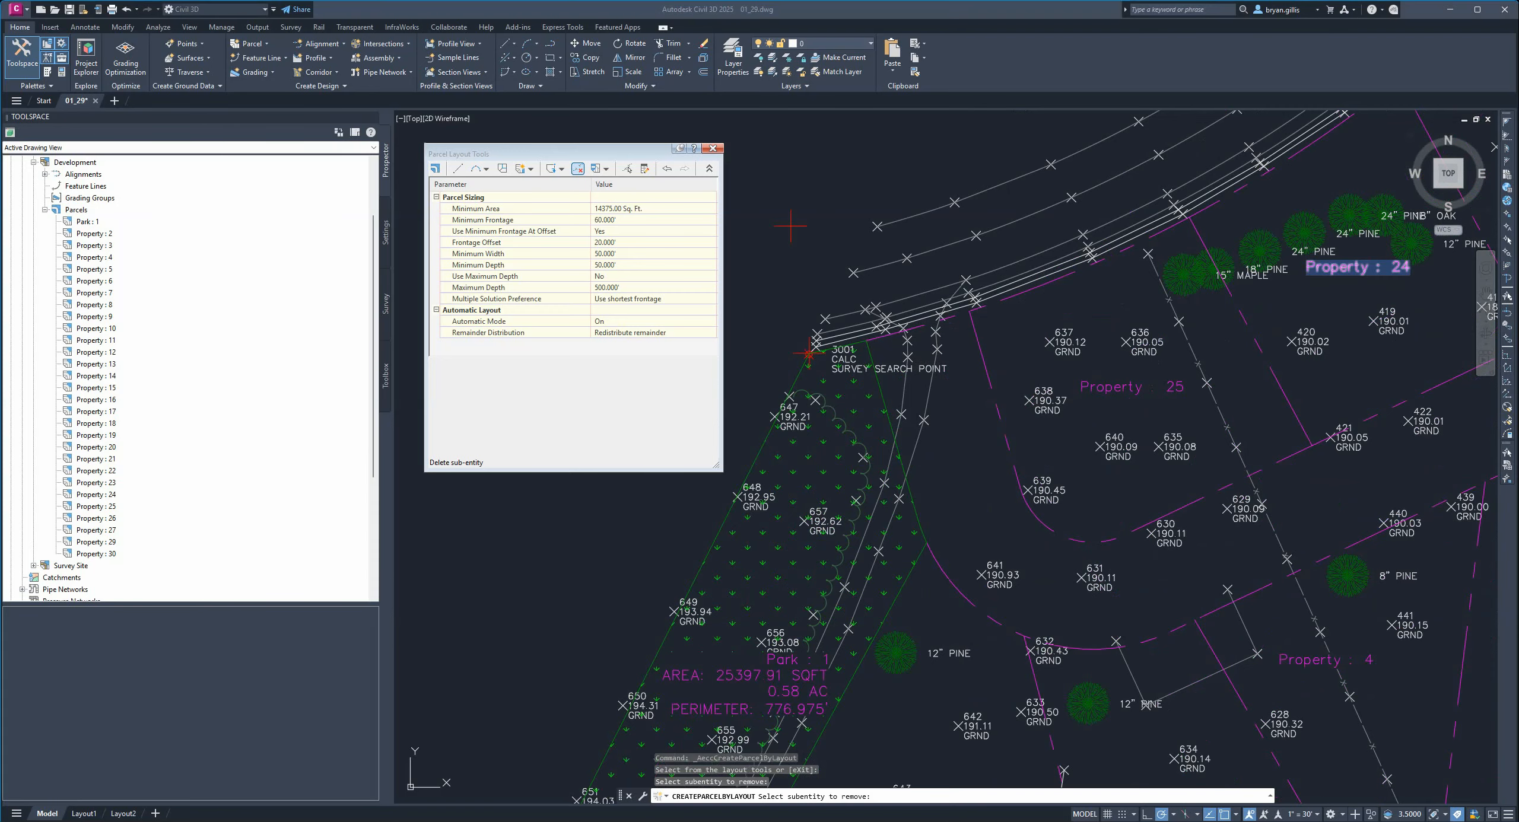
scroll(878, 116, down, 2)
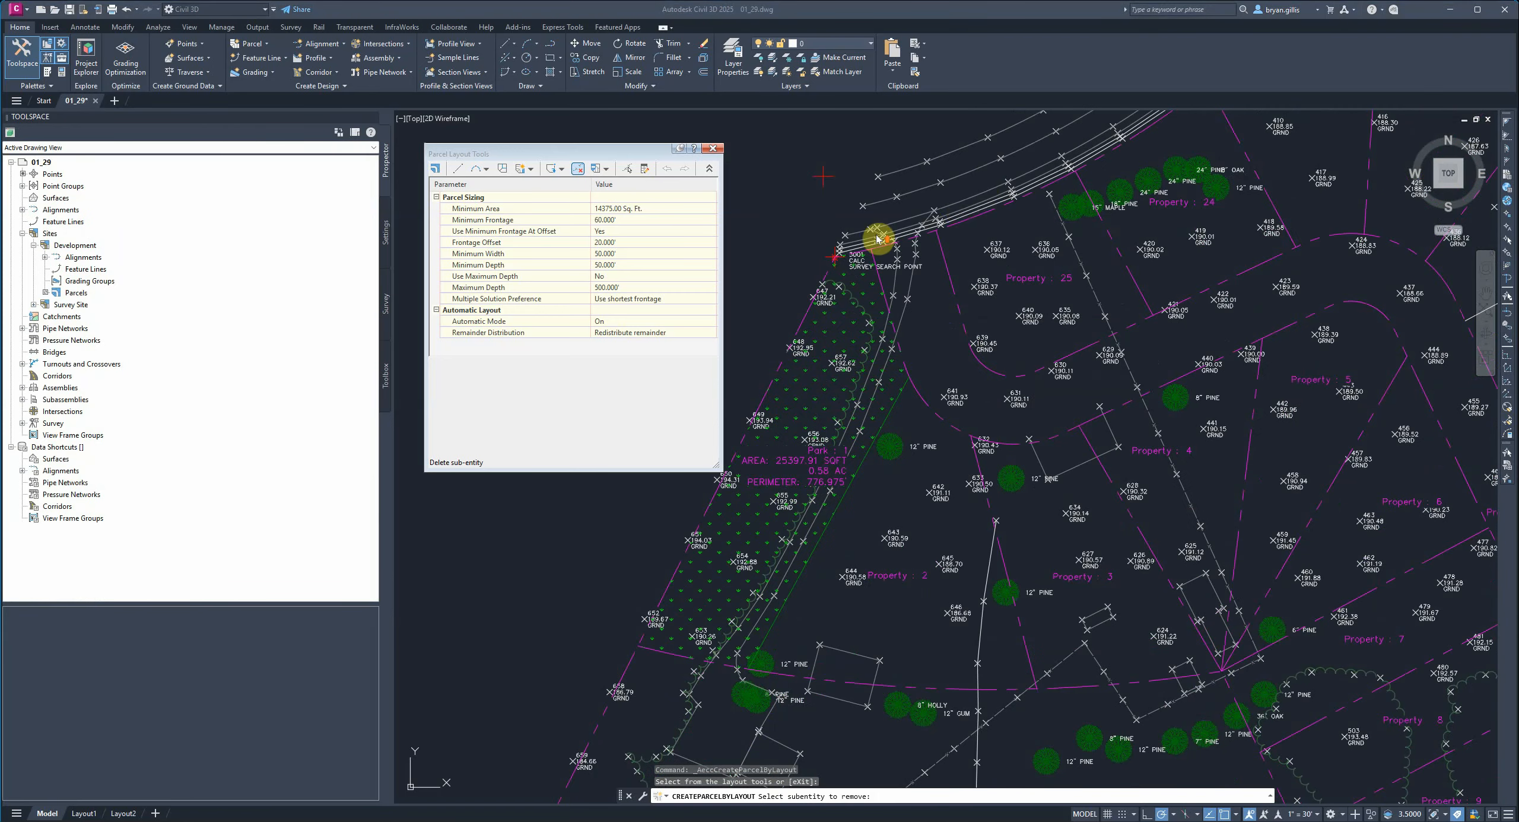
scroll(878, 239, up, 2)
scroll(914, 250, up, 2)
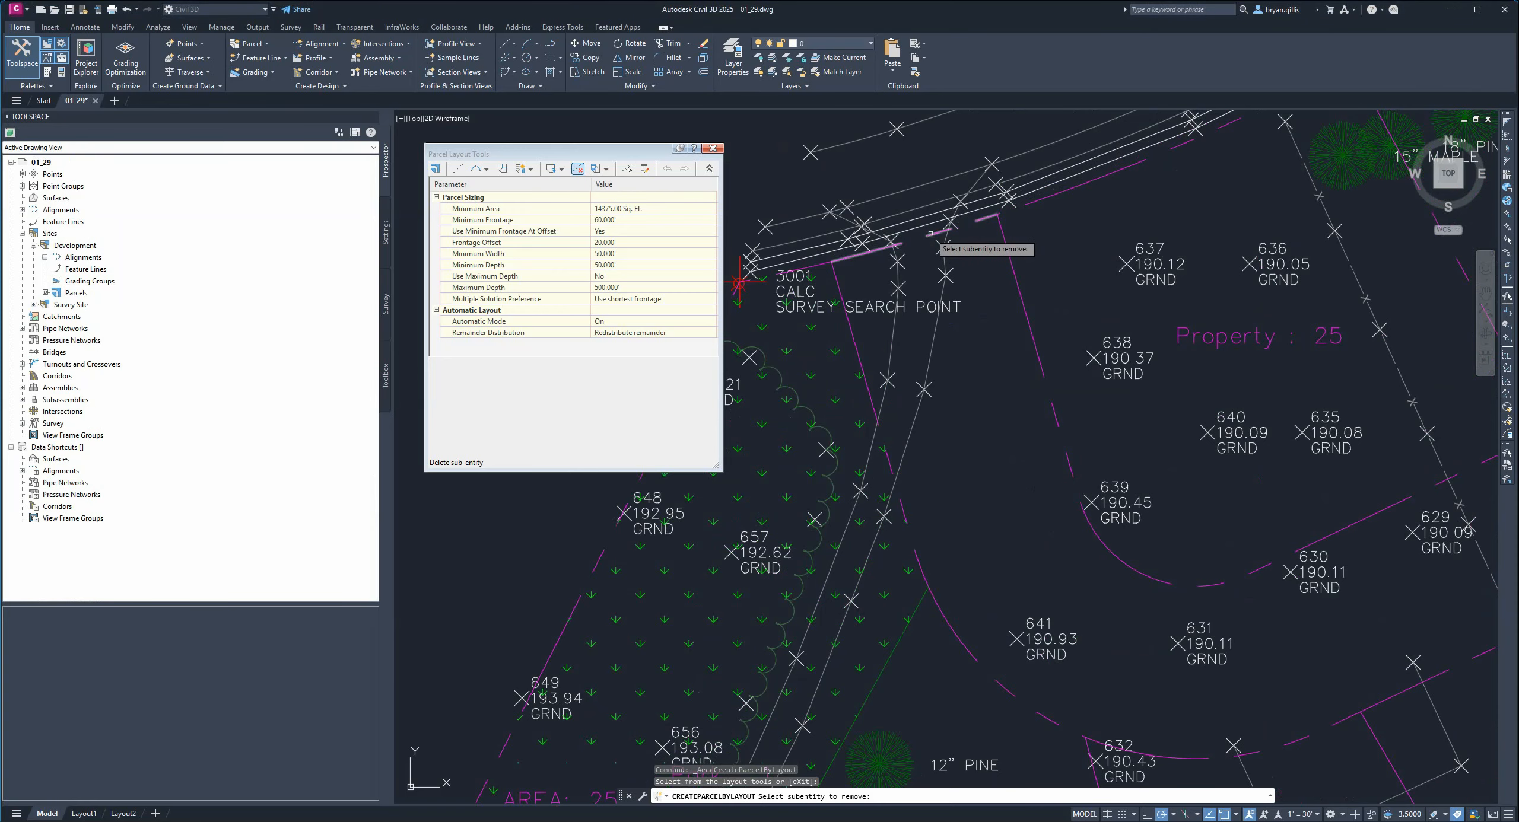
scroll(1032, 336, down, 6)
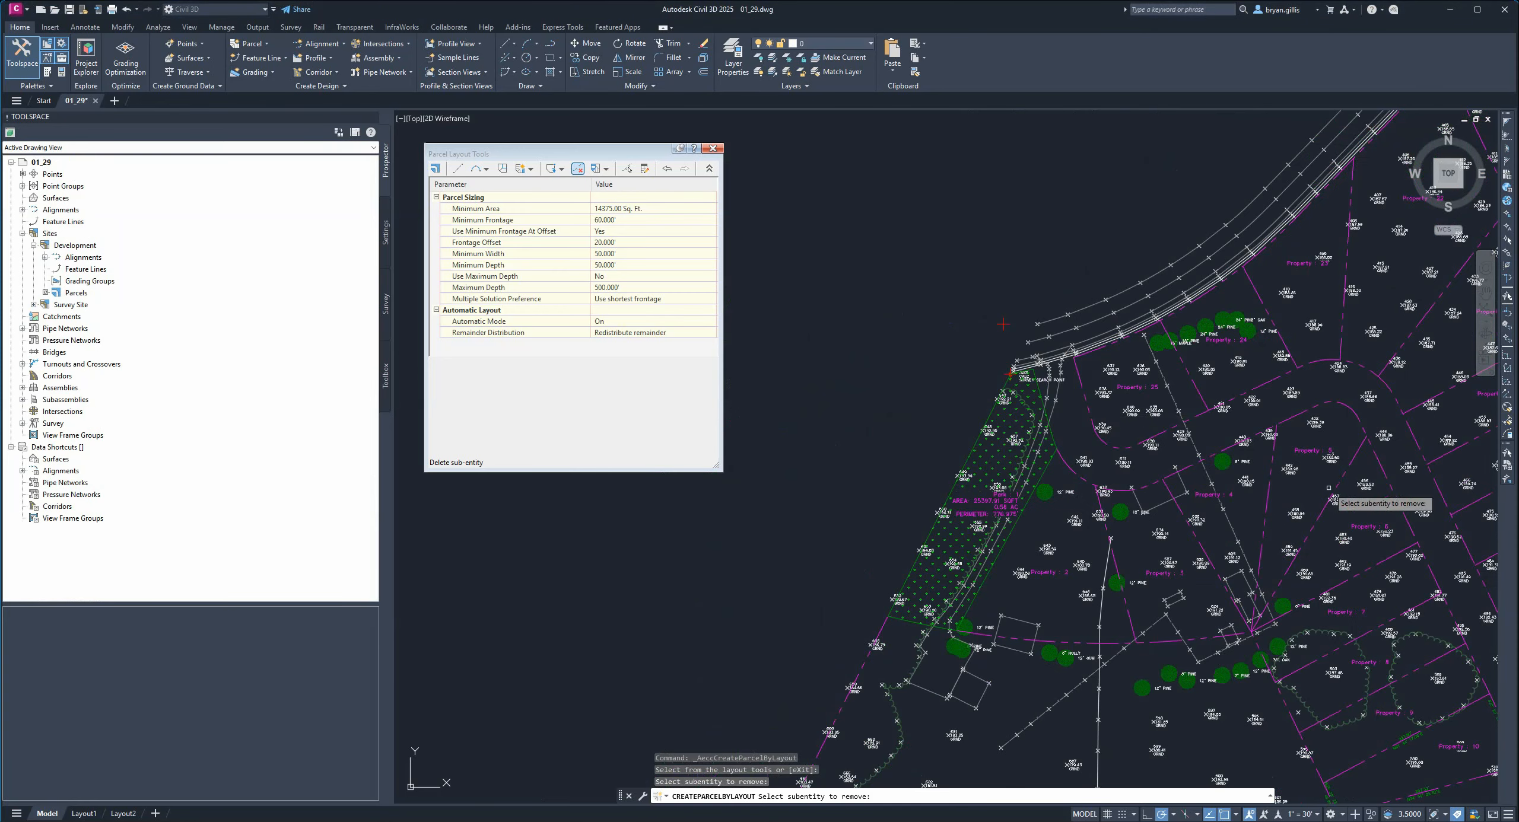
middle_drag(1326, 488, 1027, 271)
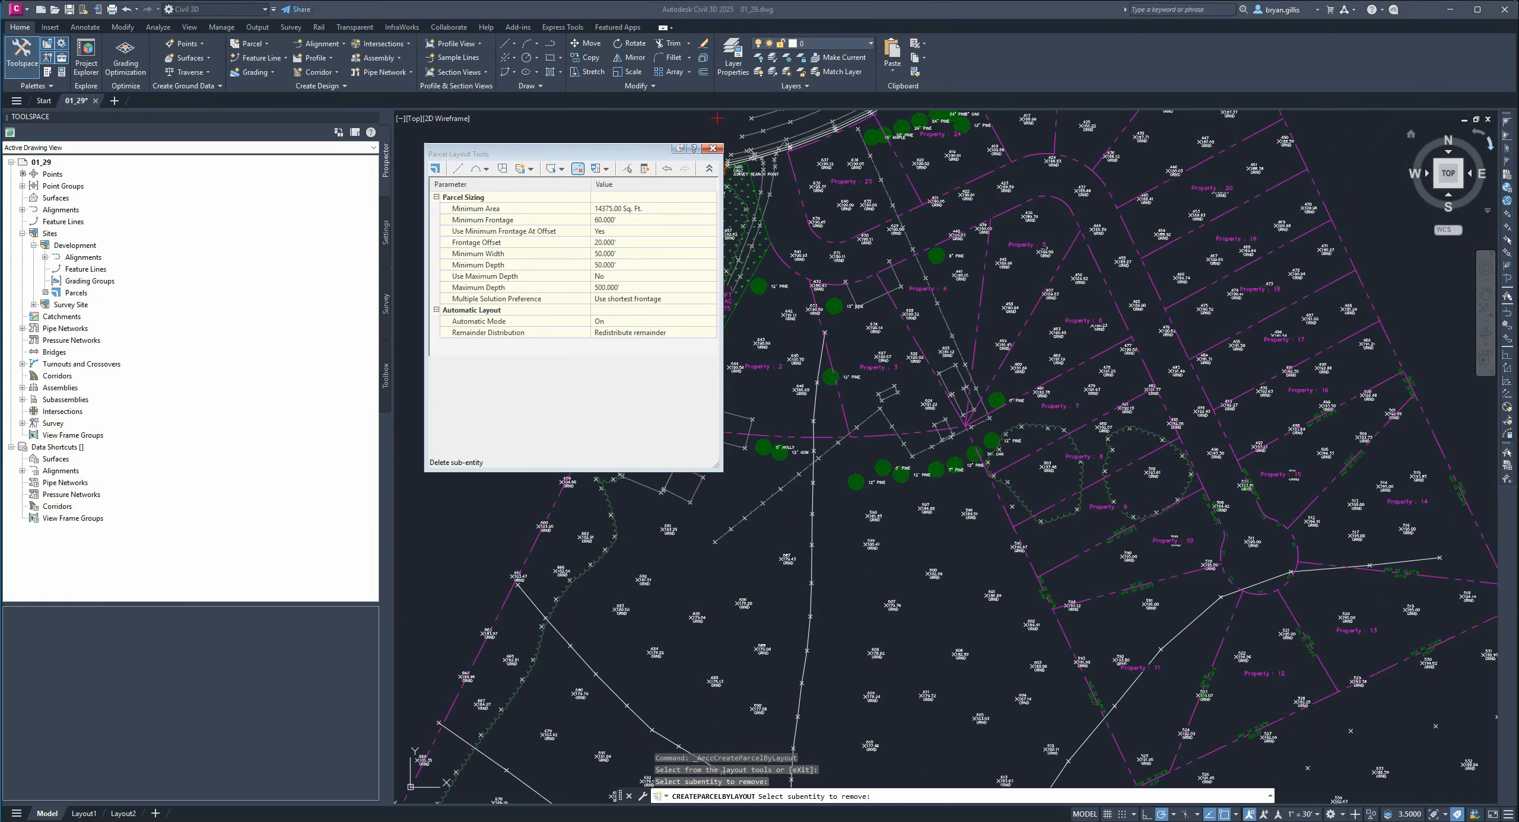
Merge two neighbouring parcels into a destination parcel with Parcel Union.
click(605, 170)
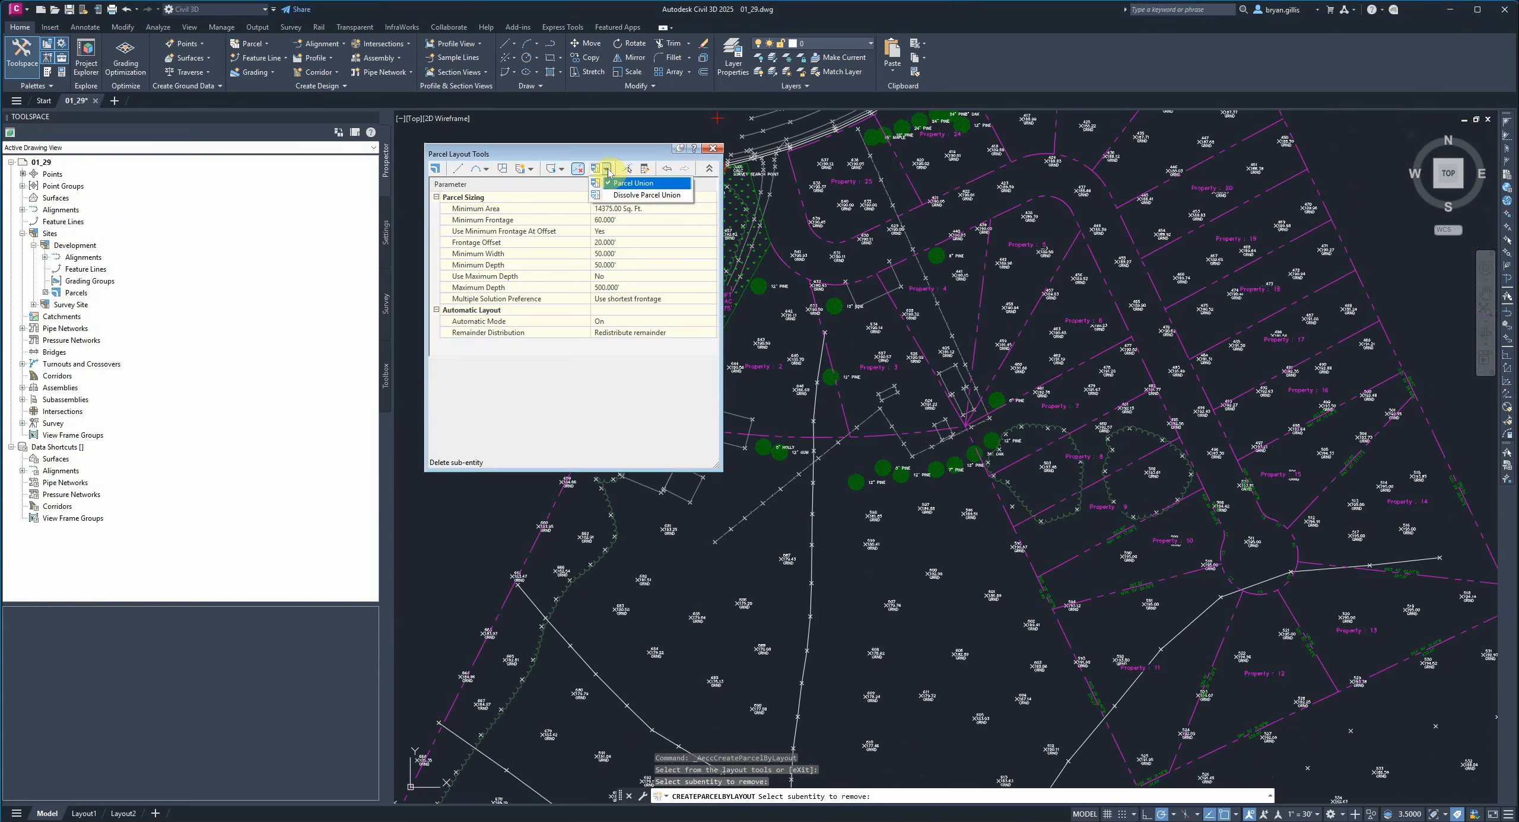
click(627, 183)
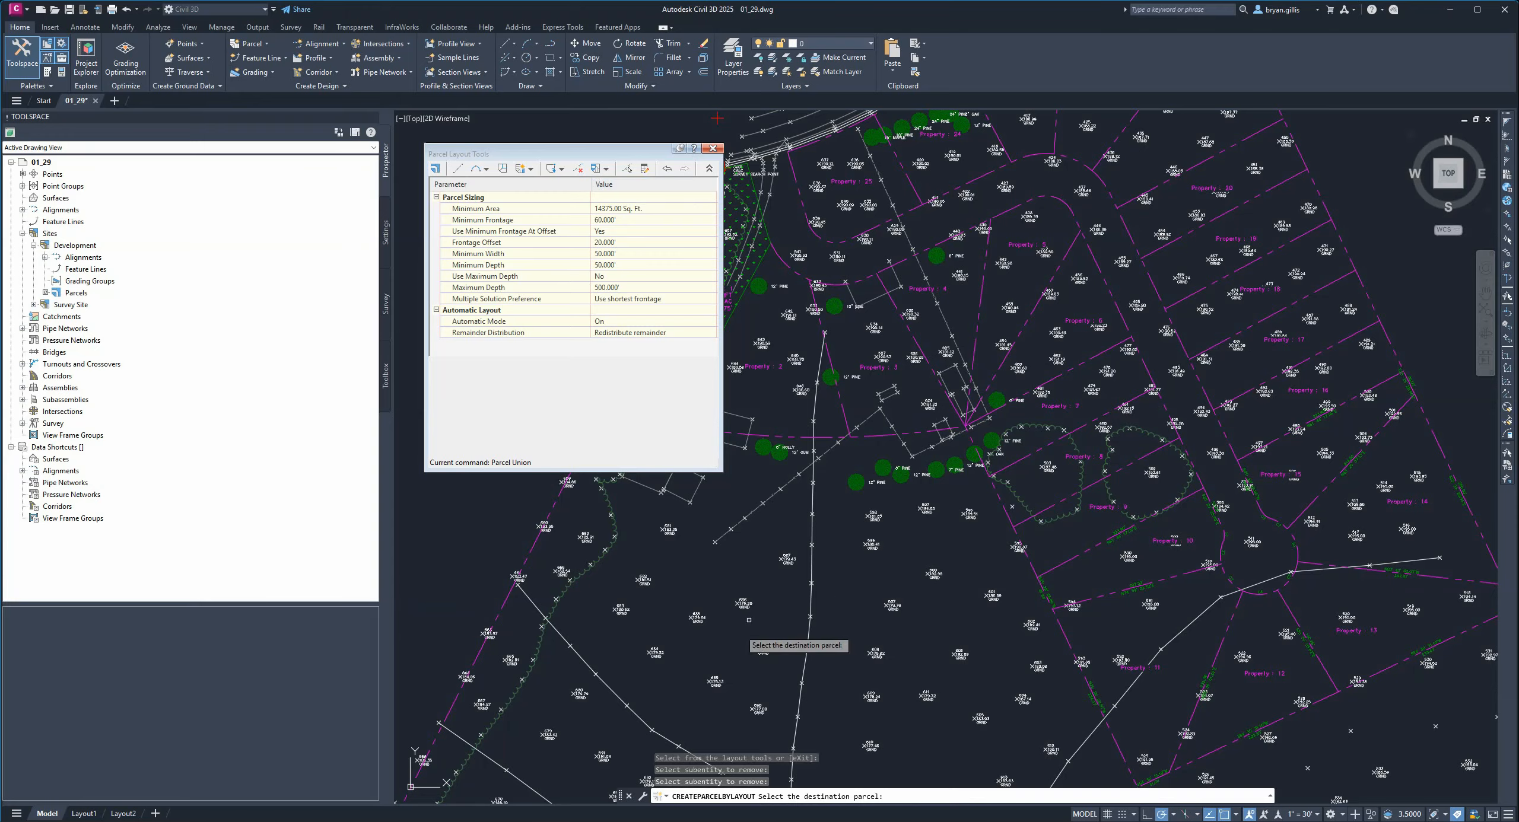
mouse_move(742, 614)
middle_down()
mouse_move(762, 561)
mouse_move(924, 466)
middle_up()
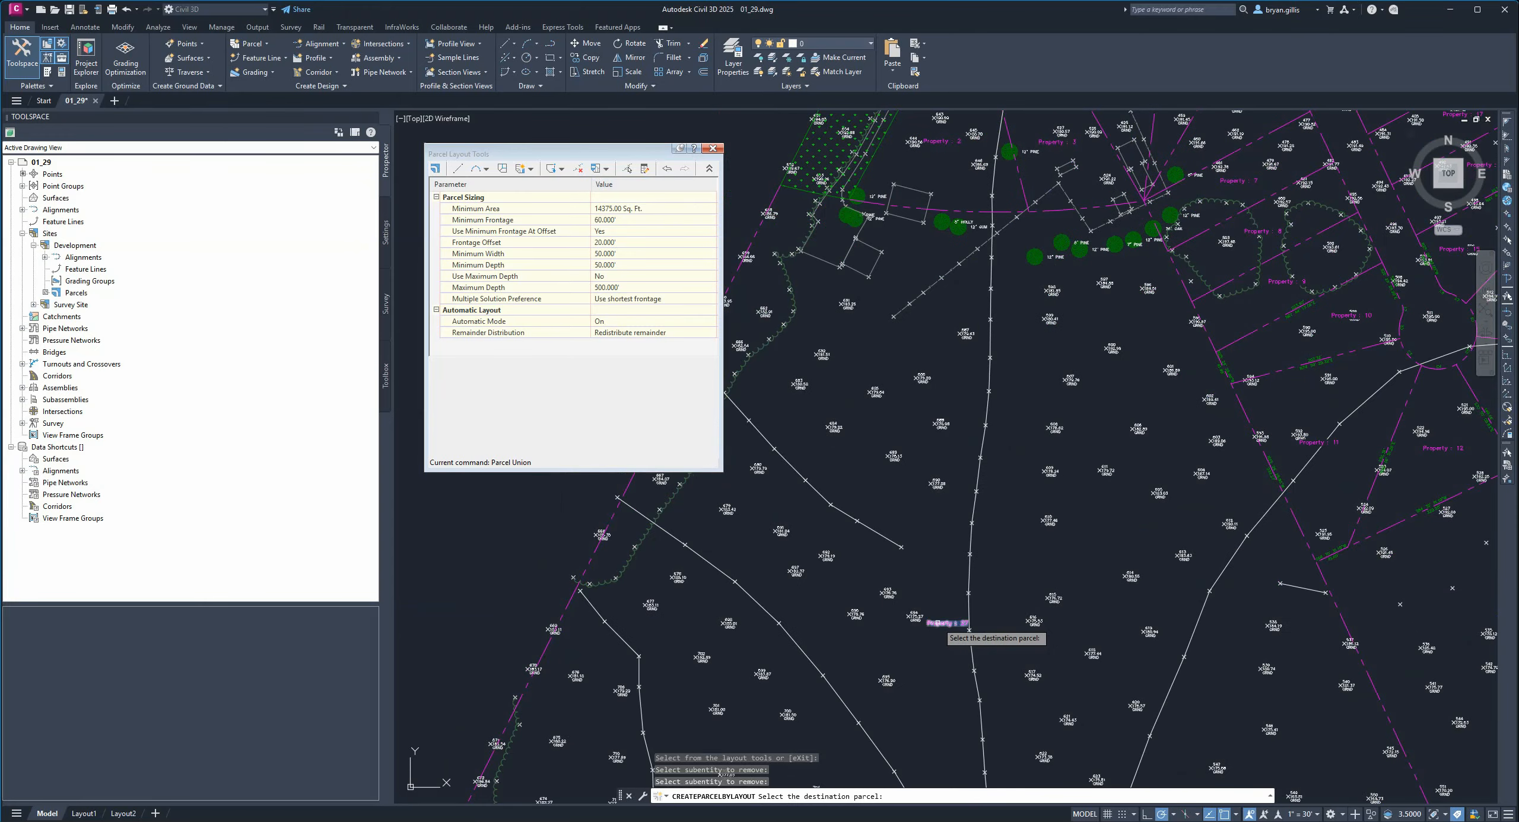
click(938, 623)
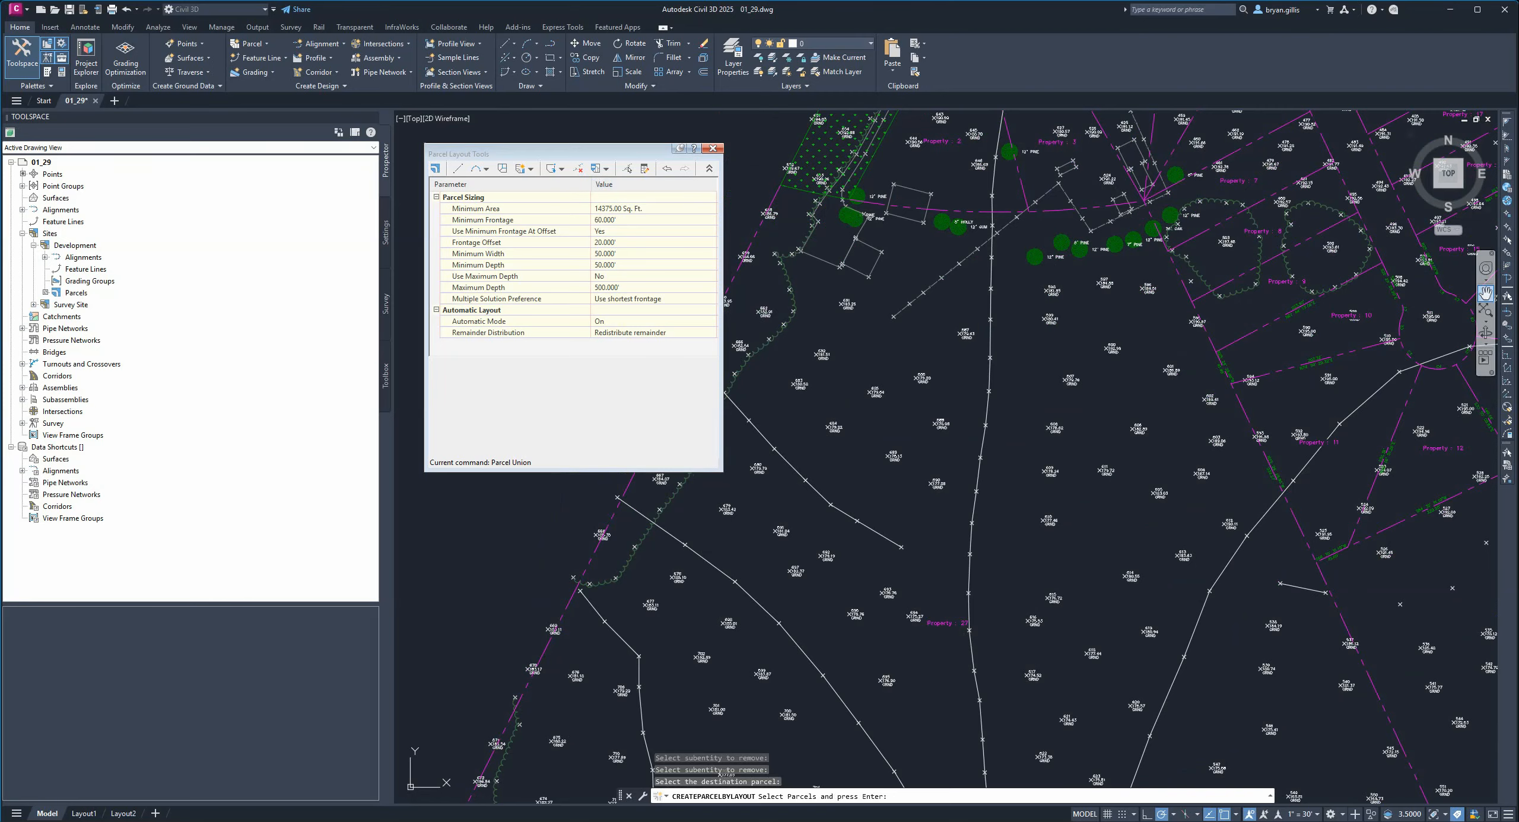
click(1485, 293)
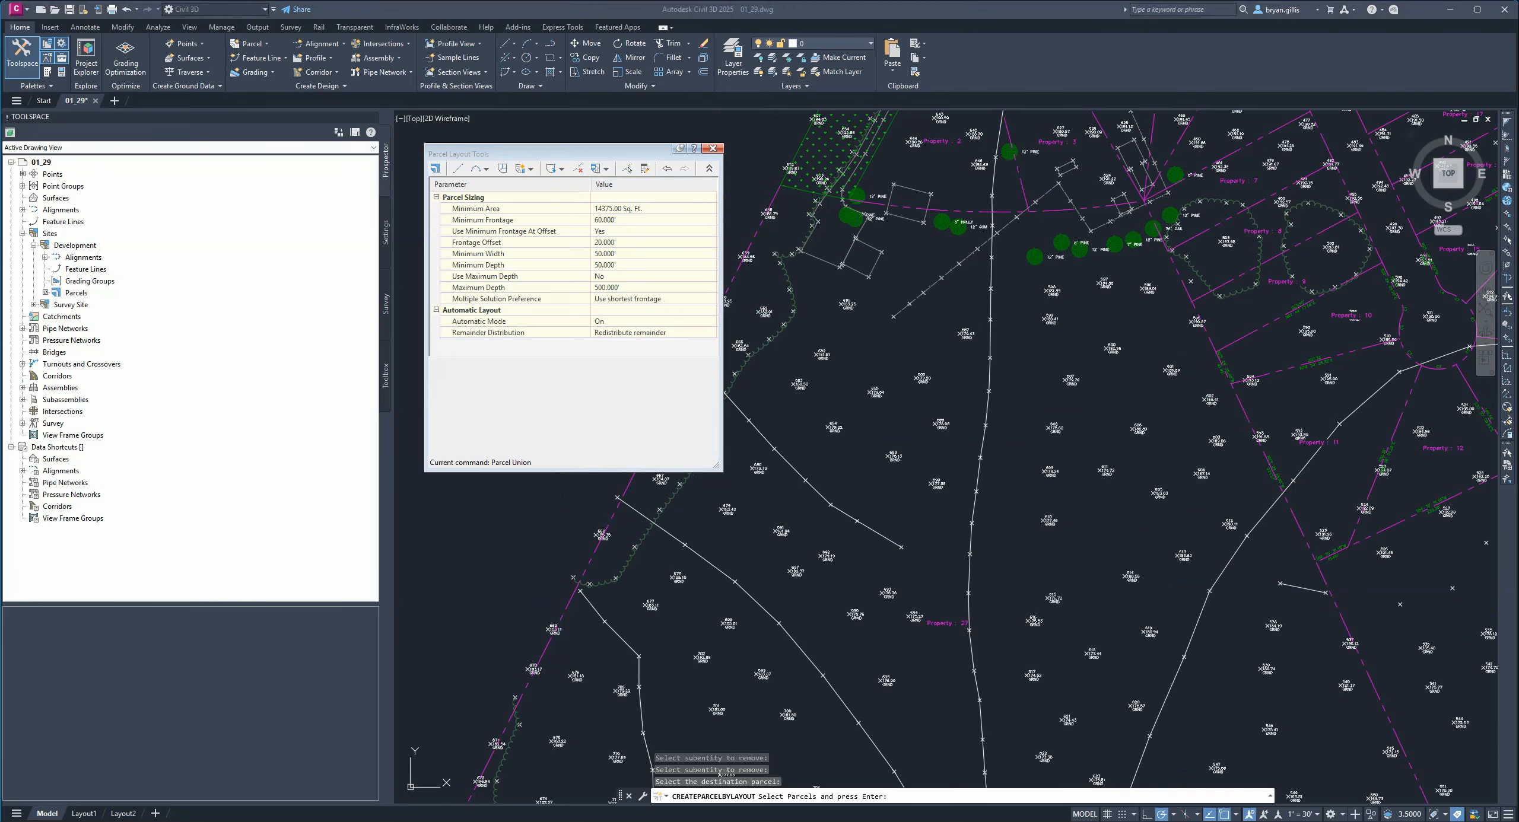
drag(1137, 586, 843, 178)
key(Escape)
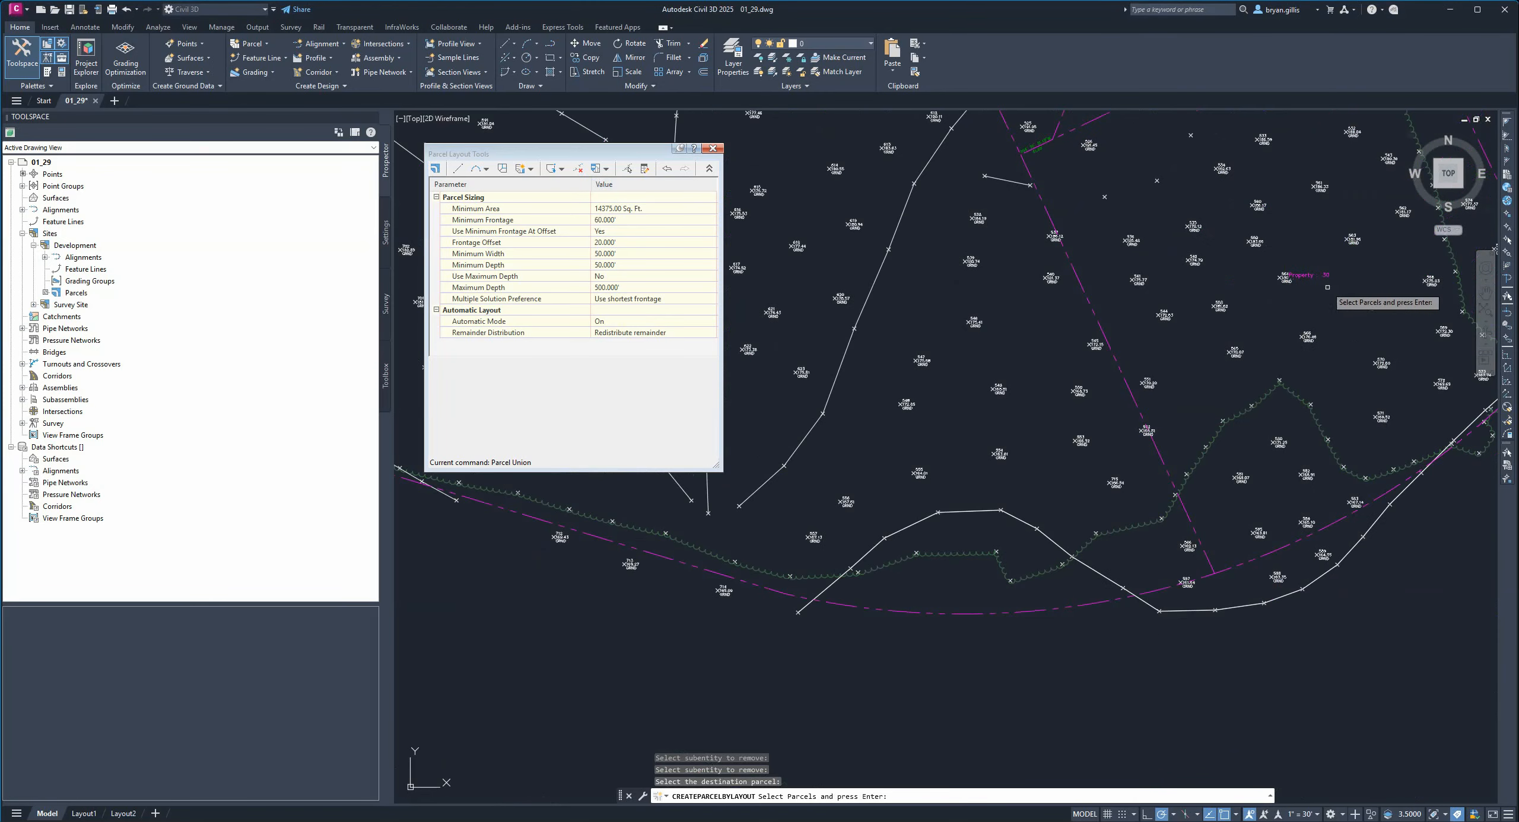
click(1312, 275)
mouse_move(1039, 326)
middle_down()
mouse_move(1387, 382)
mouse_move(1349, 388)
middle_up()
click(955, 278)
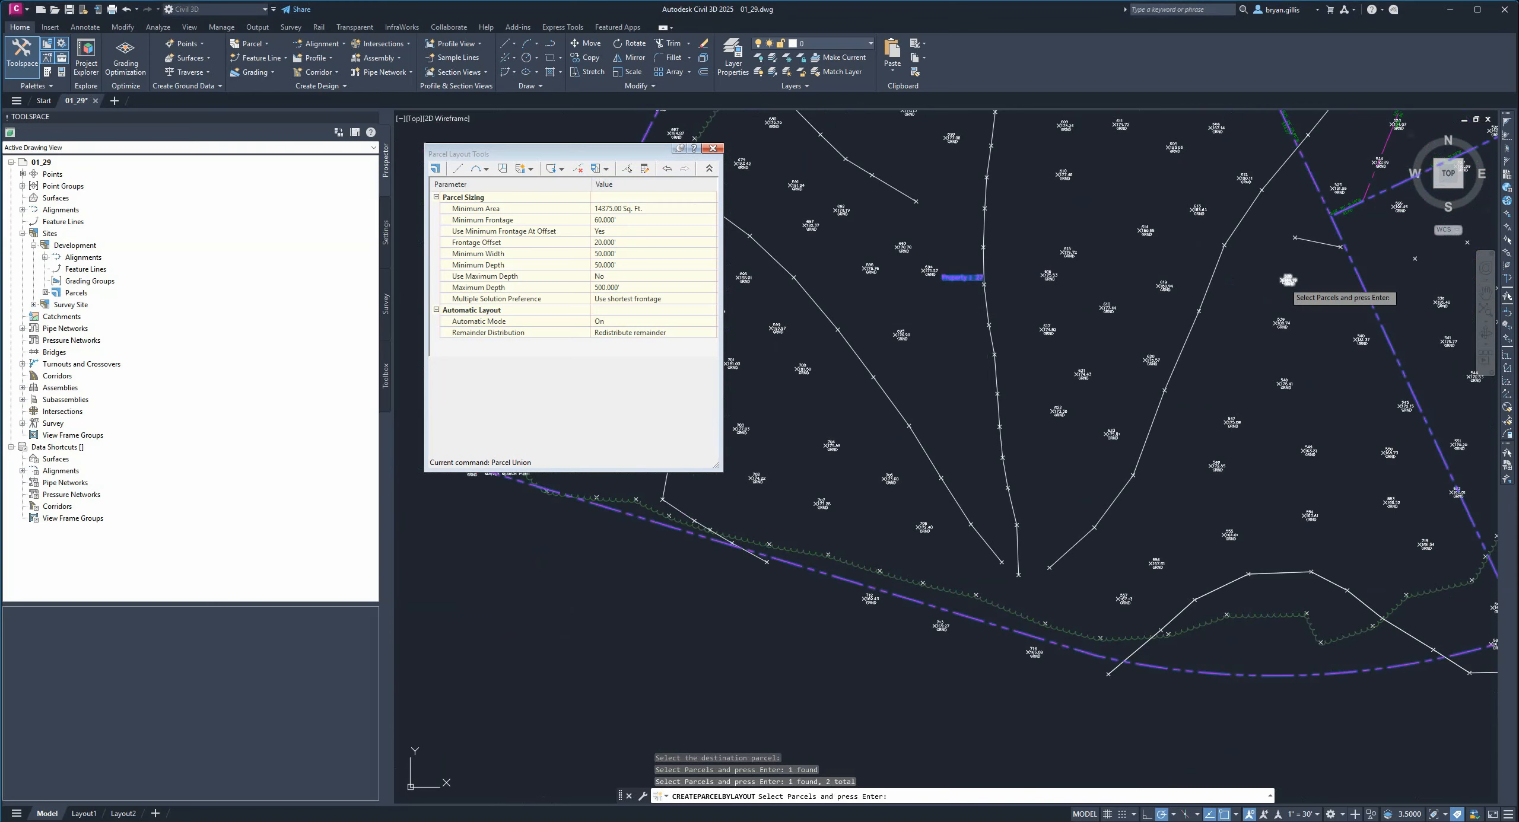
right_click(1284, 282)
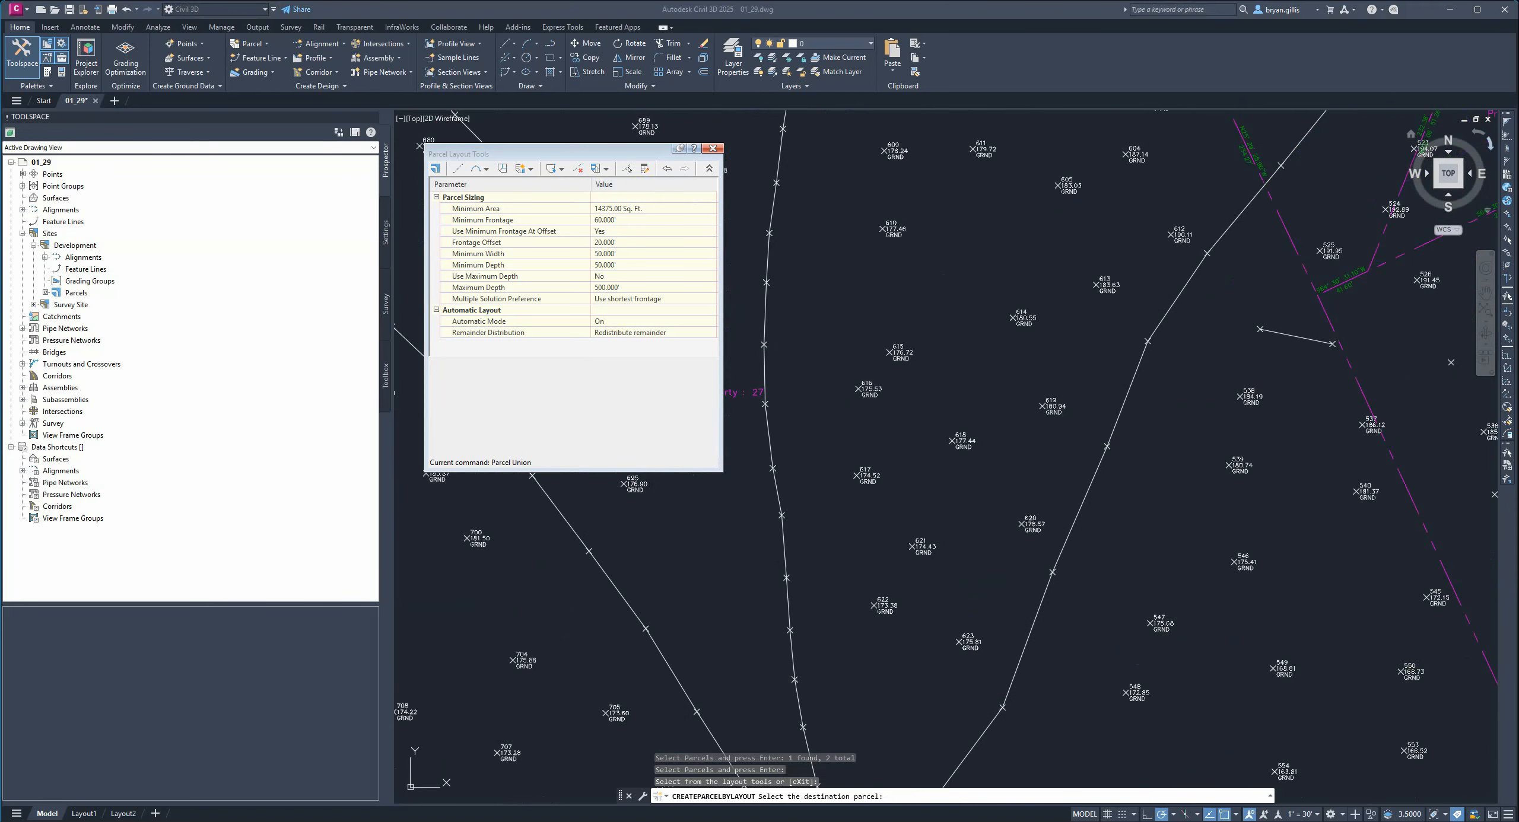
click(943, 498)
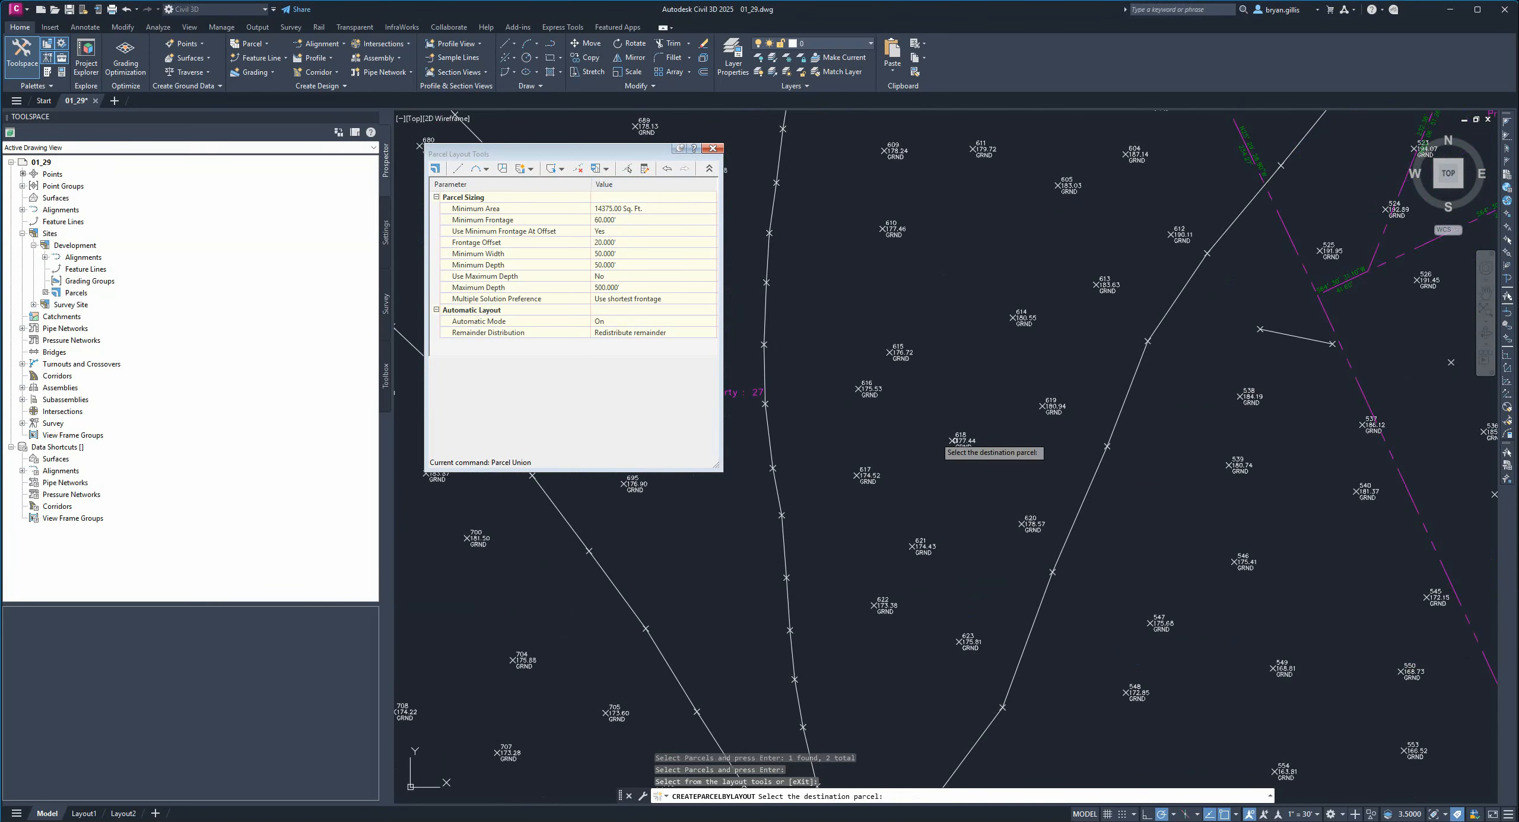
right_click(871, 433)
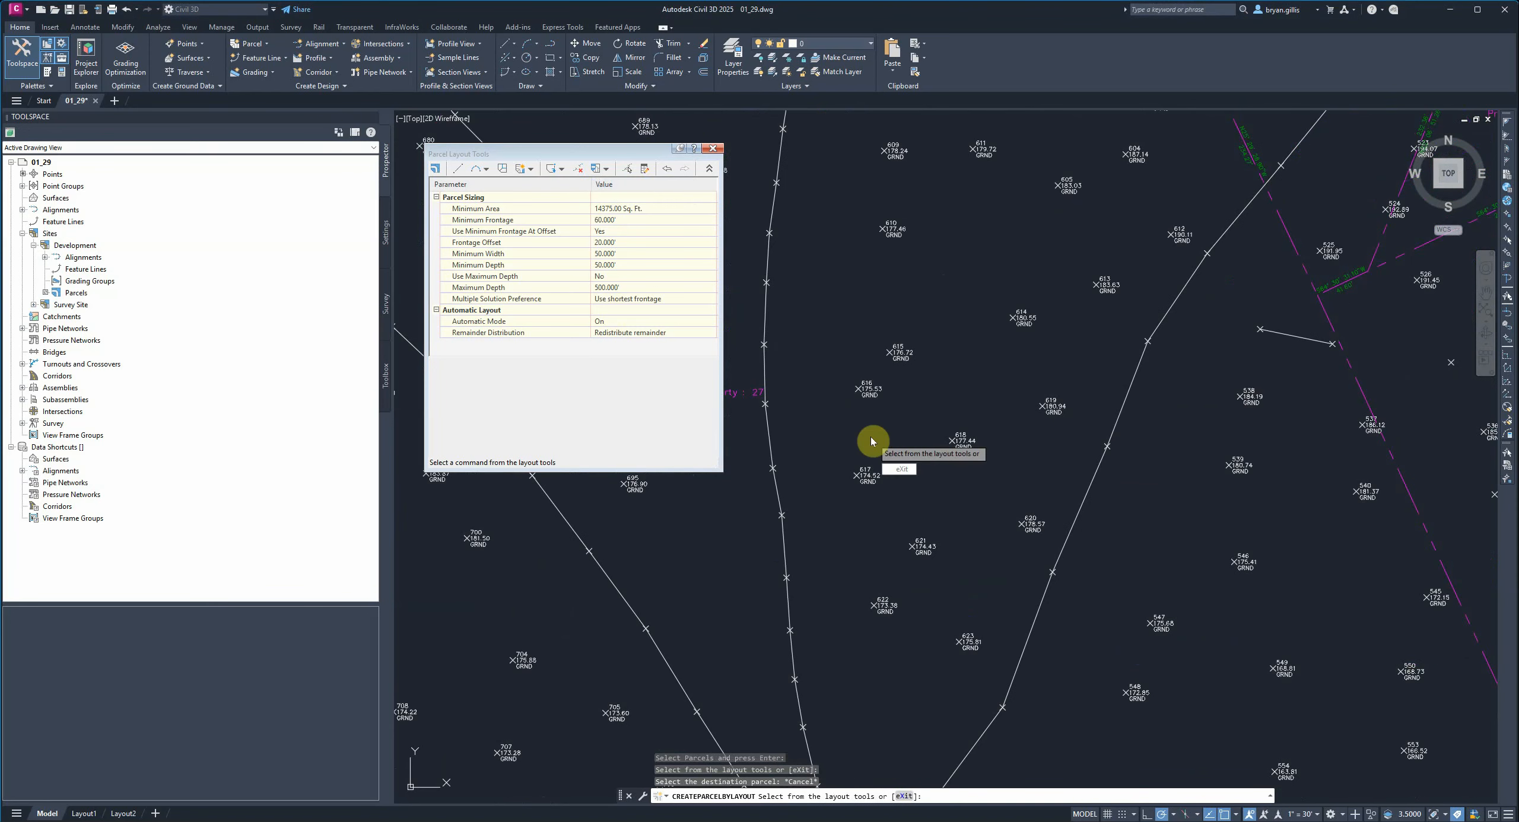
Close Parcel Layout Tools and erase the parcel line segment running southeast across the lower part of the site.
key(Escape)
click(736, 395)
scroll(860, 432, down, 5)
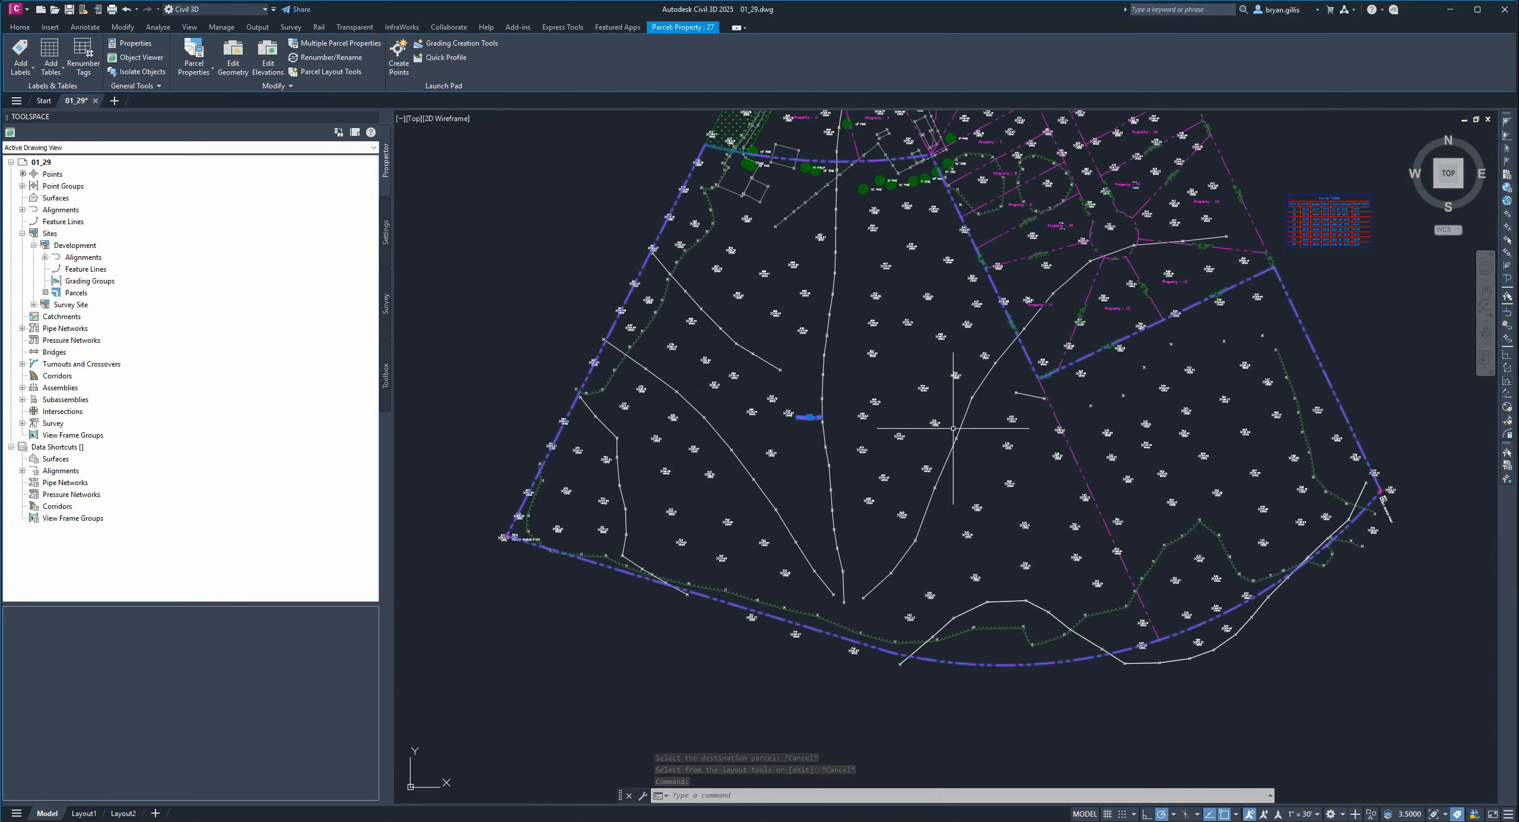
scroll(953, 428, up, 5)
key(Escape)
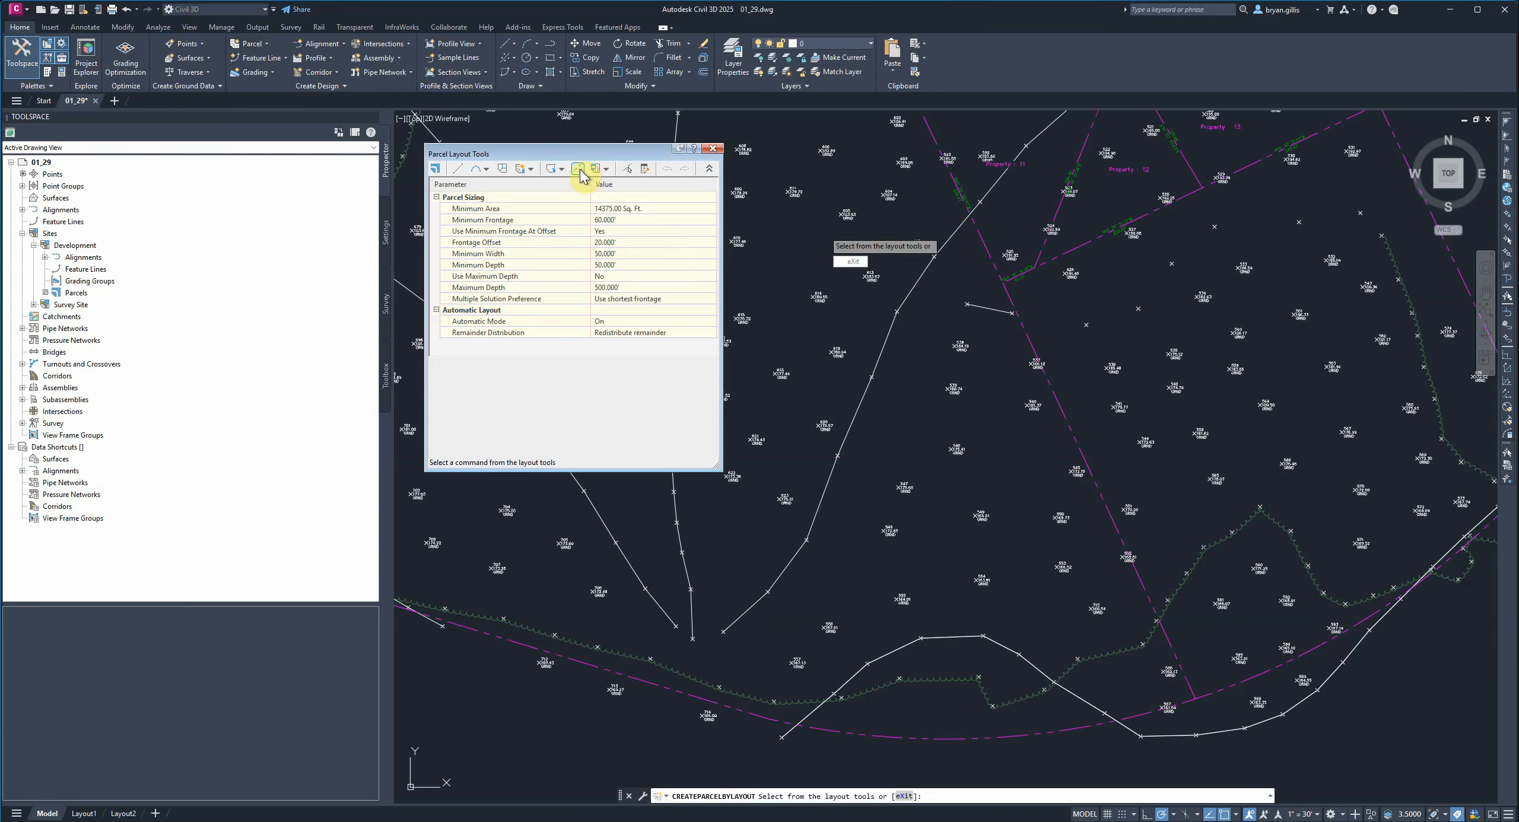
click(713, 148)
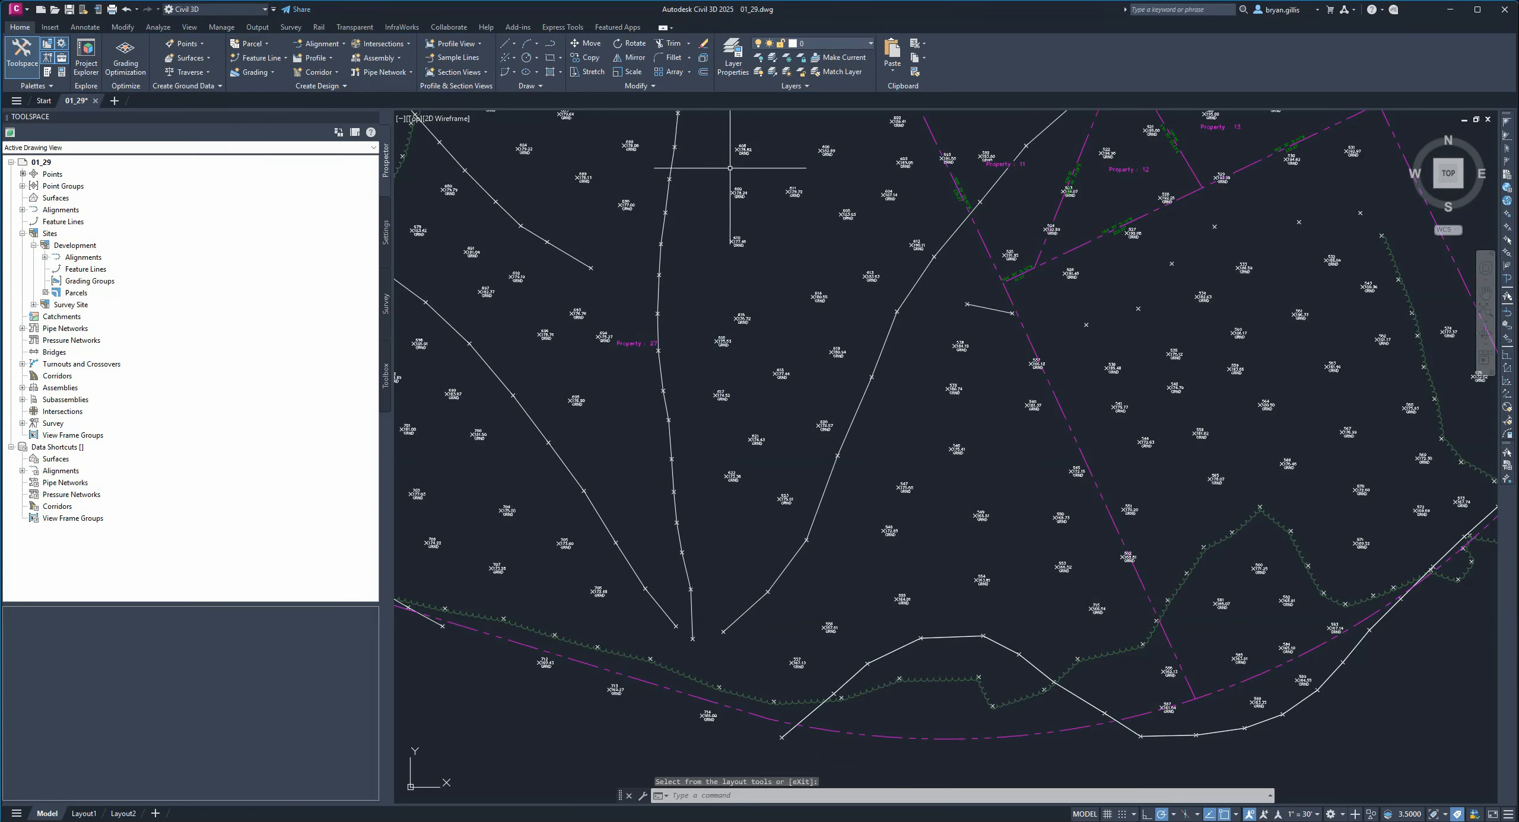
key(Escape)
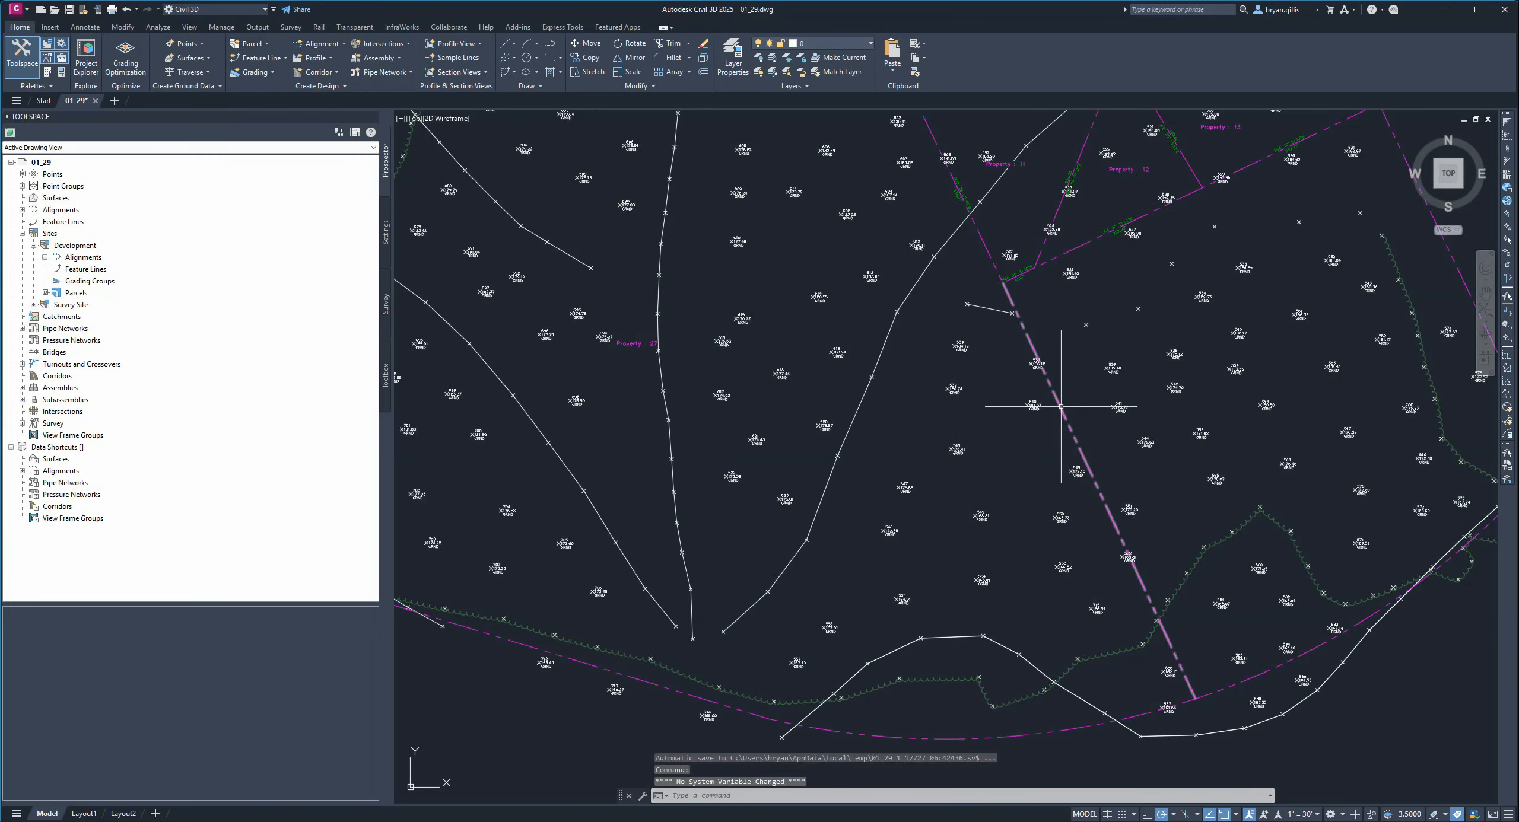
click(1068, 409)
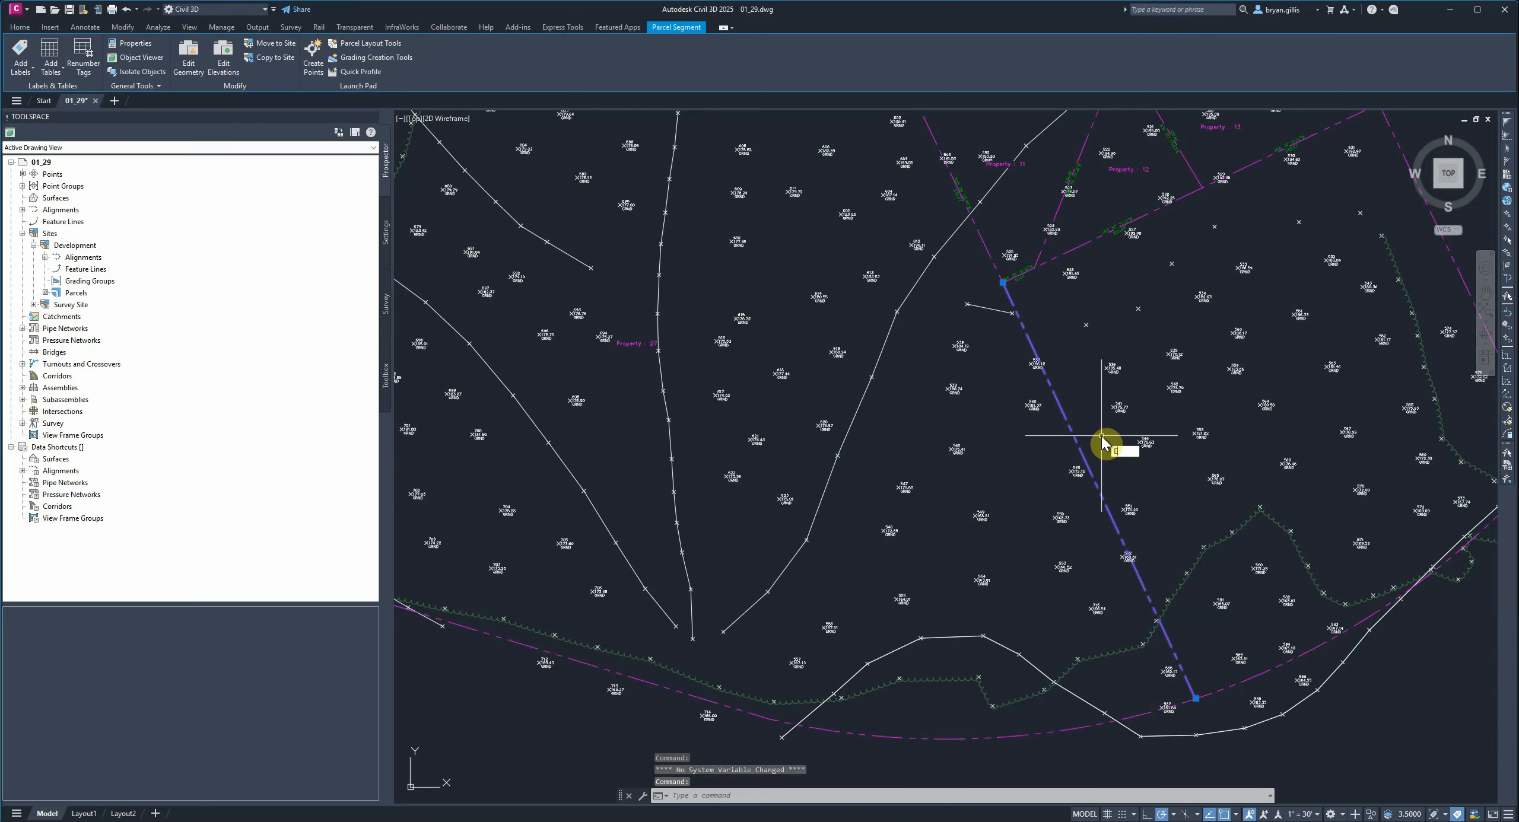
text(e)
key(Return)
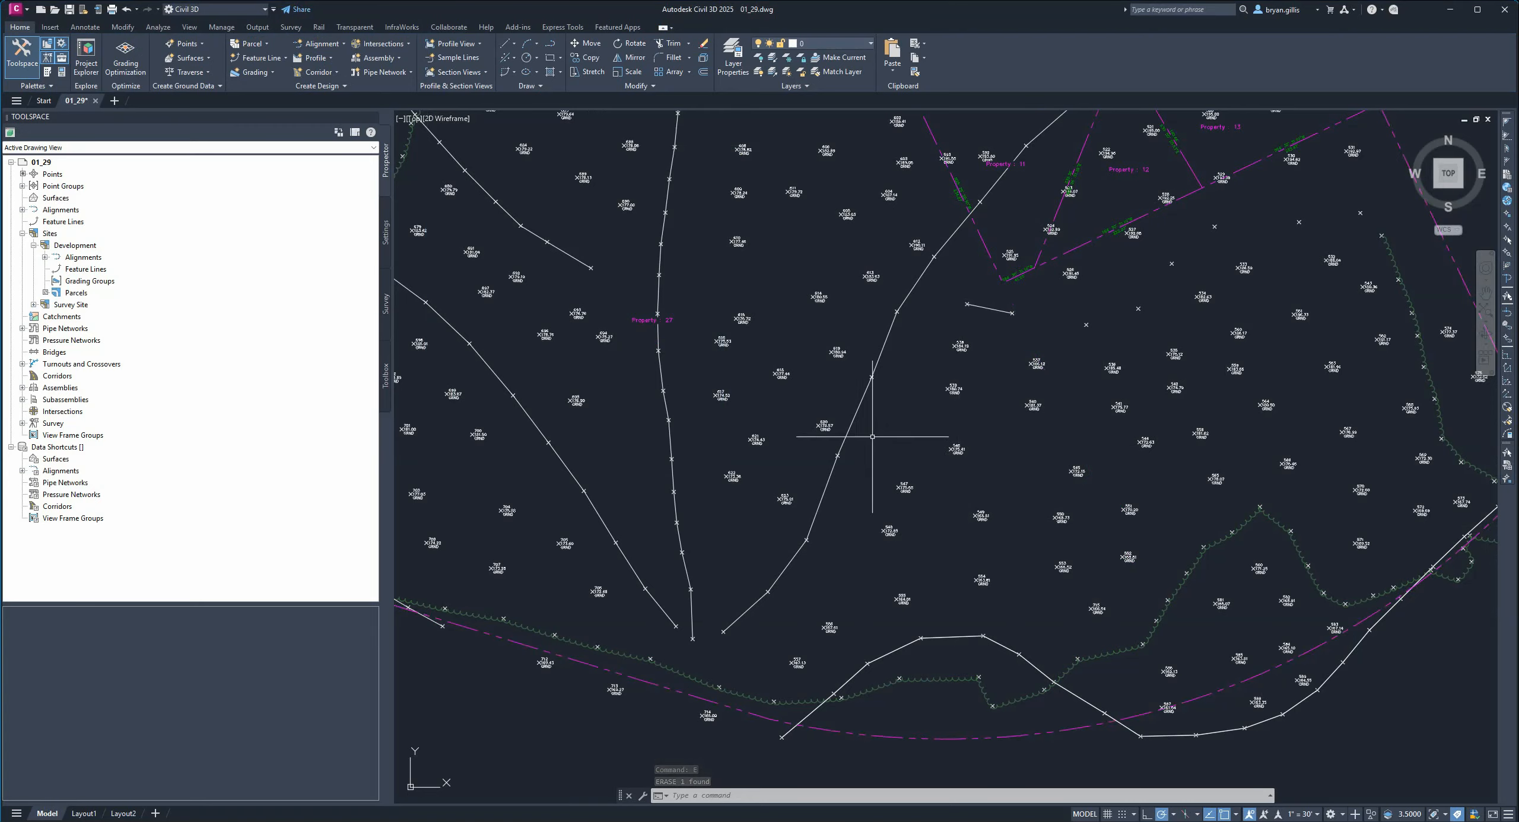
Review the remaining parcels across the site, zooming in on the park parcel near the survey search point.
scroll(870, 444, down, 2)
mouse_move(867, 446)
middle_down()
mouse_move(896, 491)
mouse_move(913, 603)
middle_up()
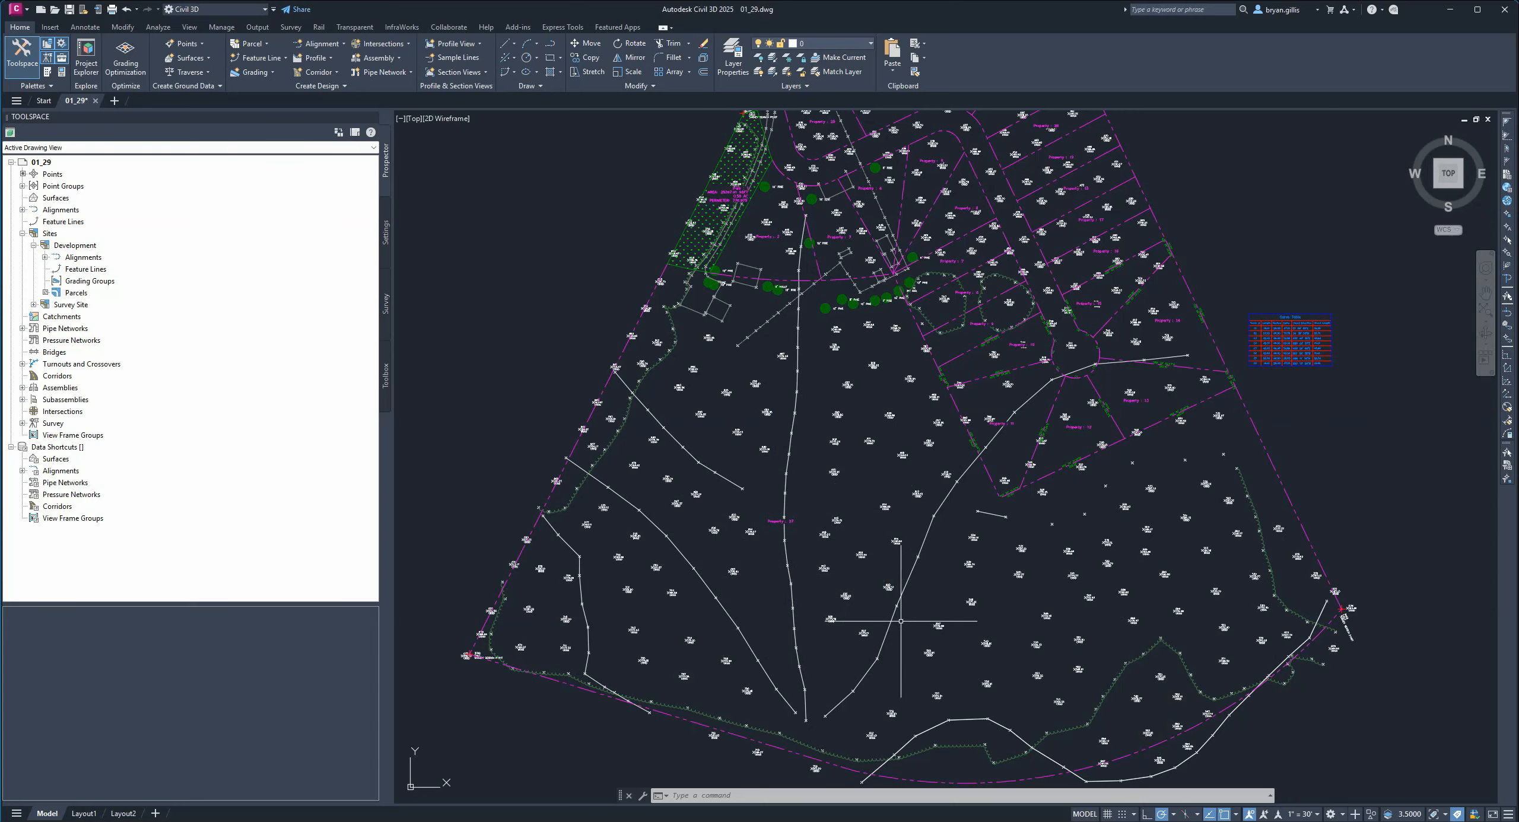
middle_drag(920, 260, 942, 442)
scroll(943, 441, up, 2)
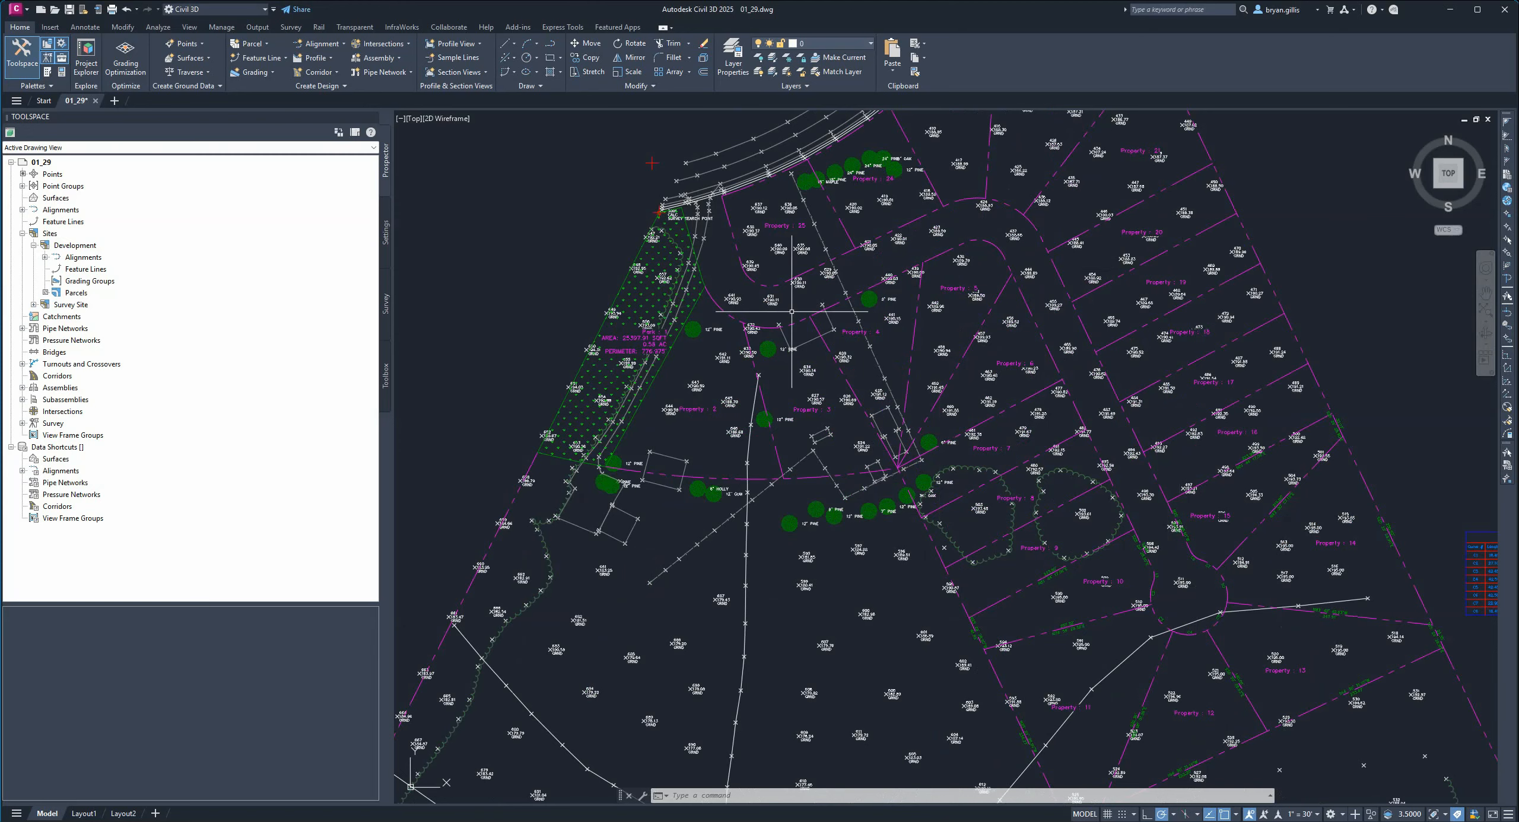
scroll(718, 202, up, 4)
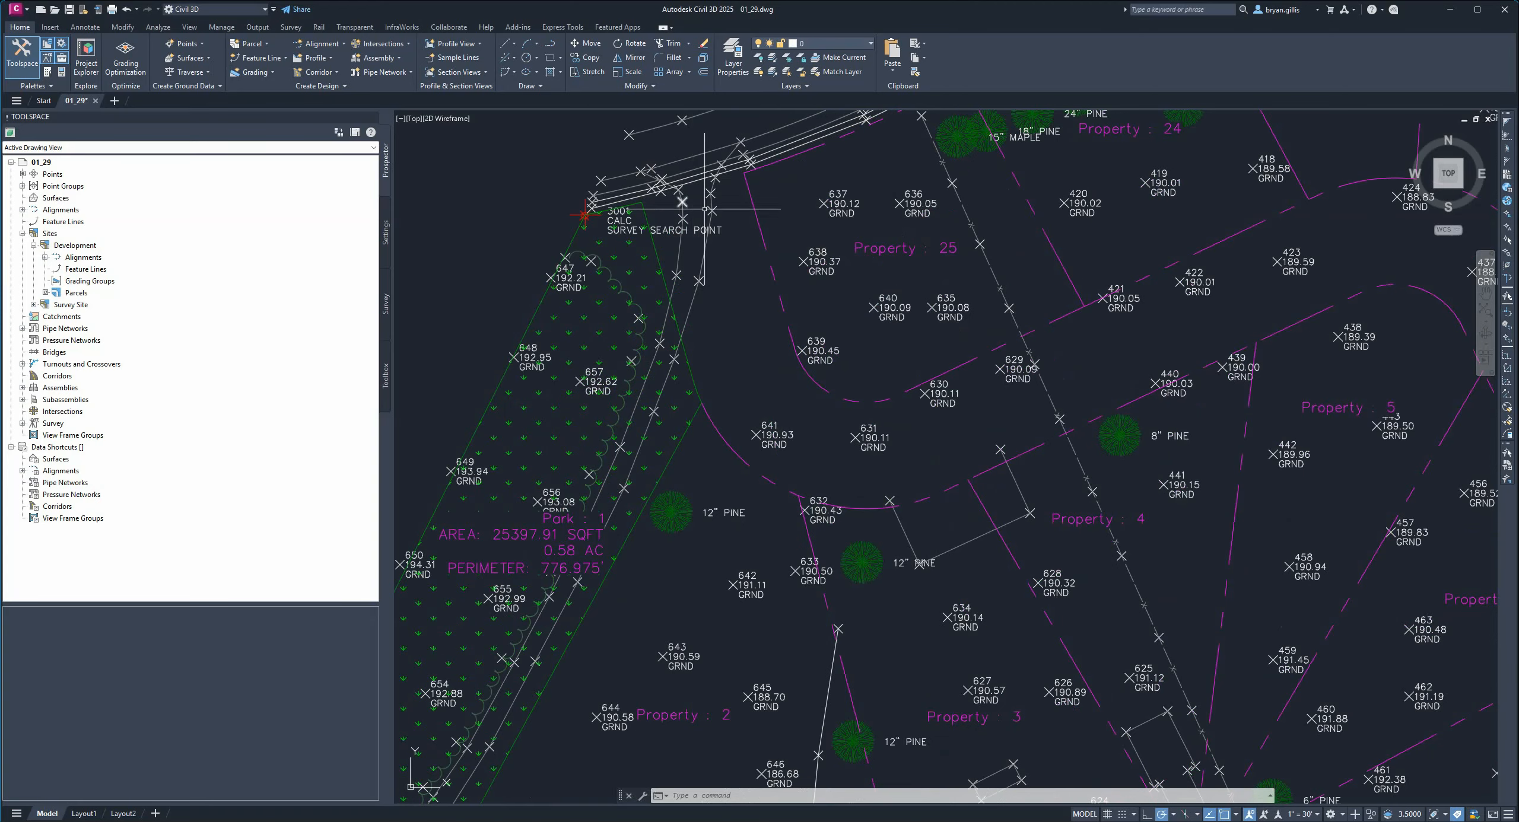
scroll(682, 190, down, 4)
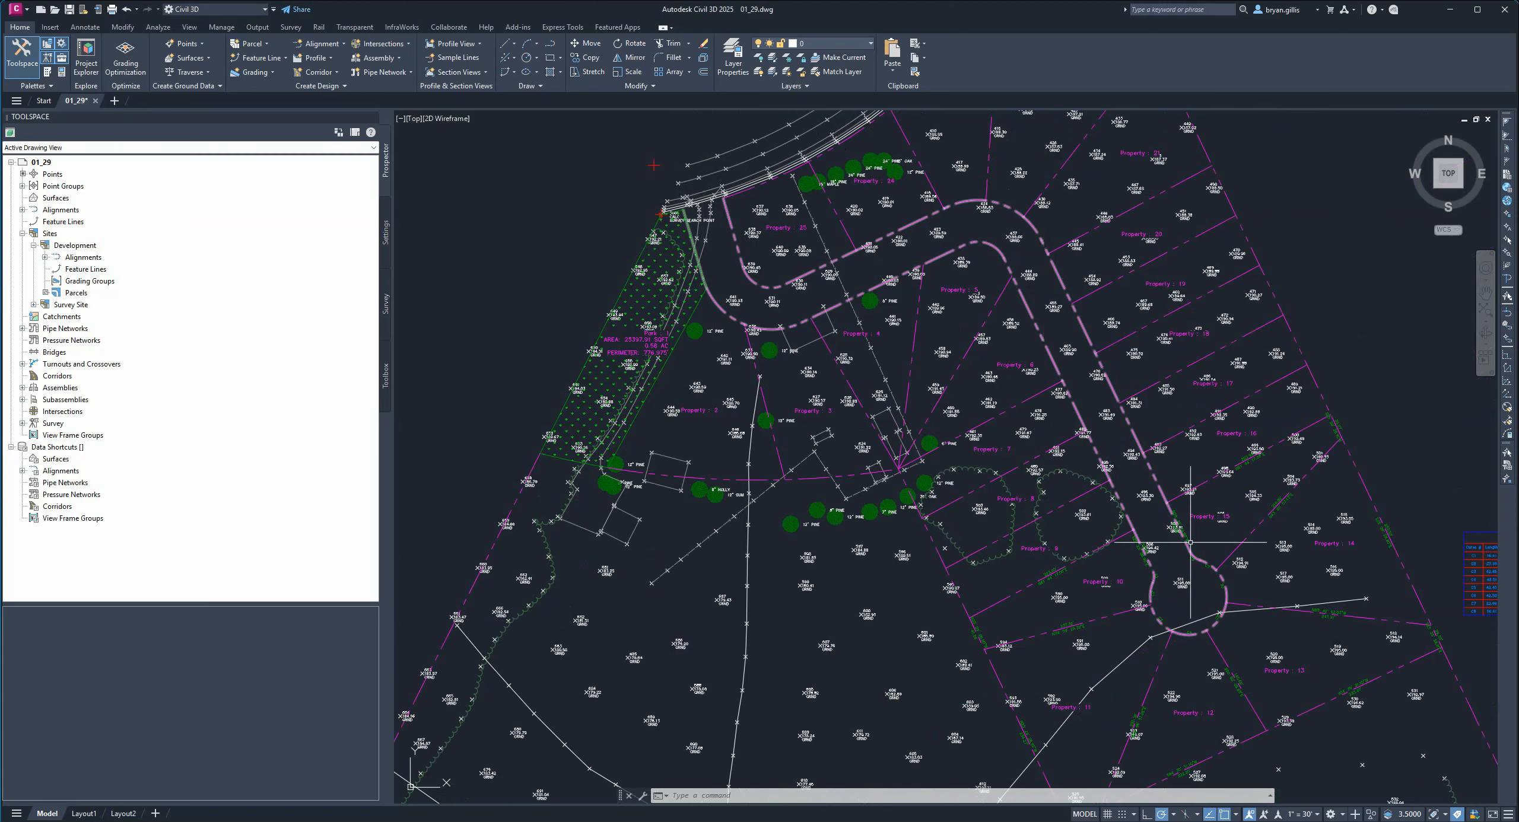
click(267, 43)
click(273, 74)
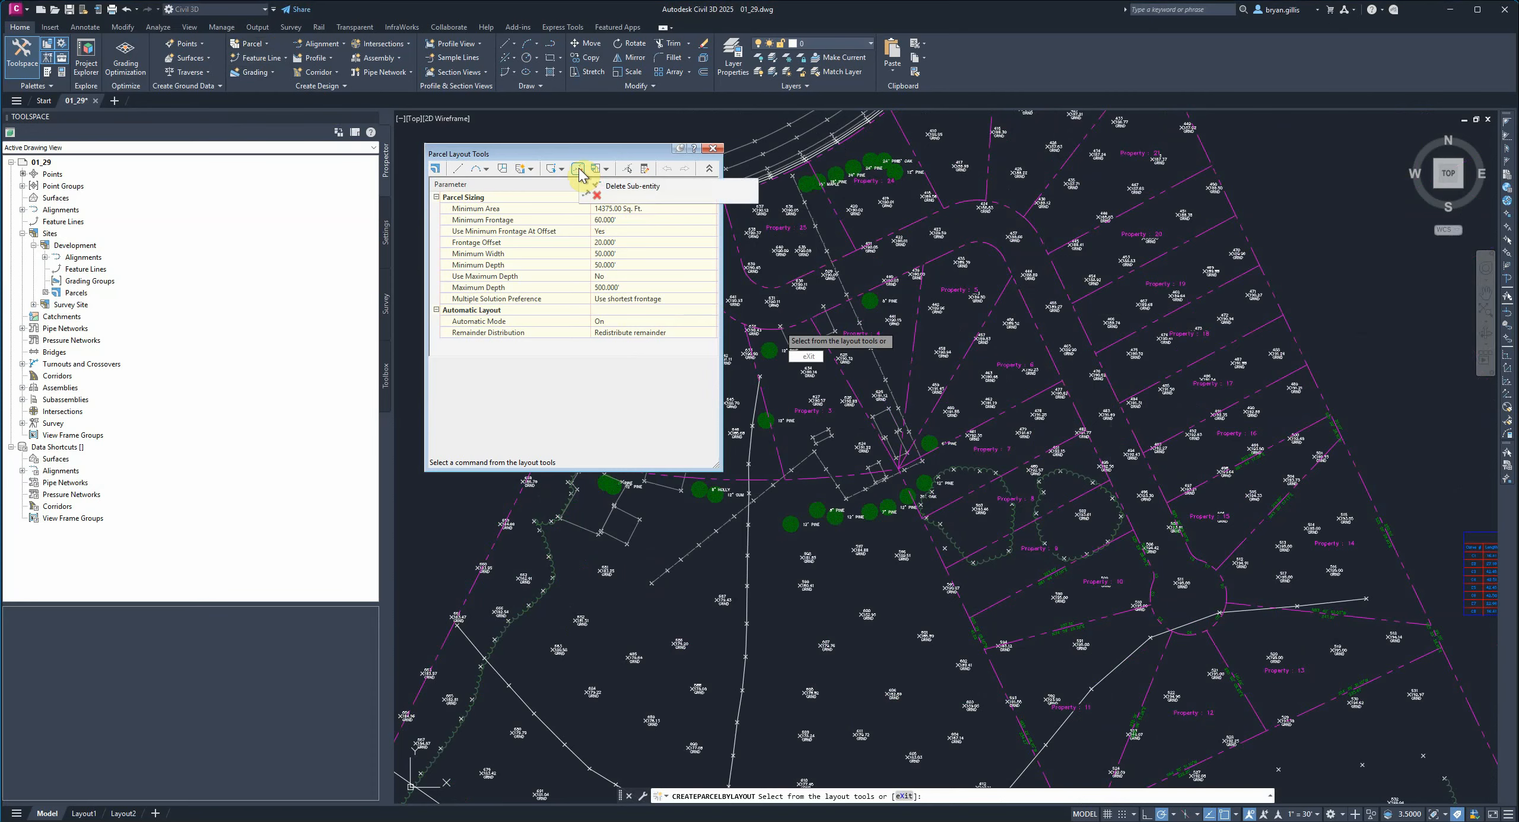
click(713, 149)
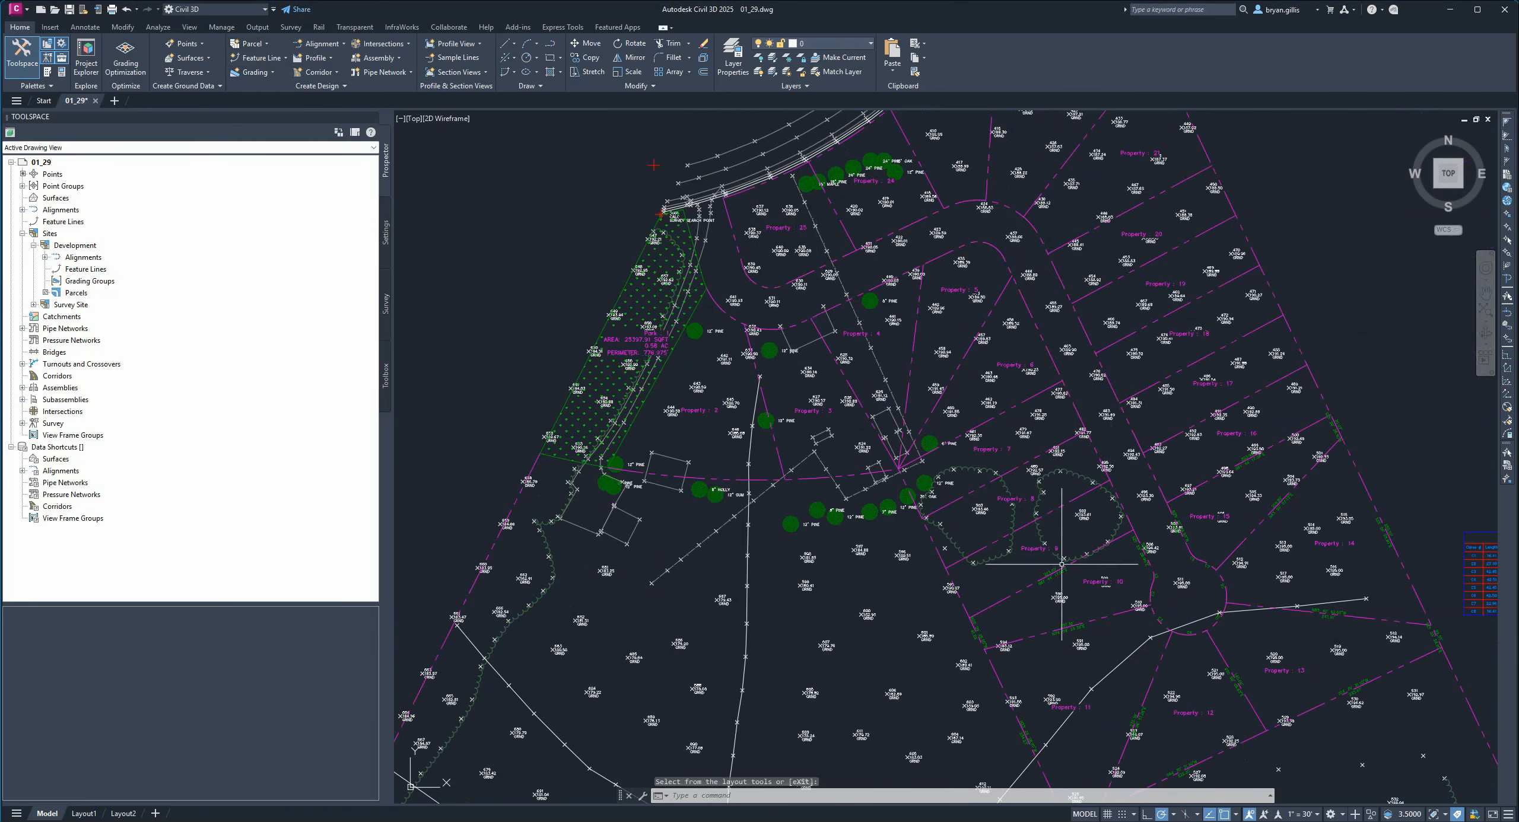
scroll(1044, 569, down, 2)
middle_drag(997, 655, 967, 511)
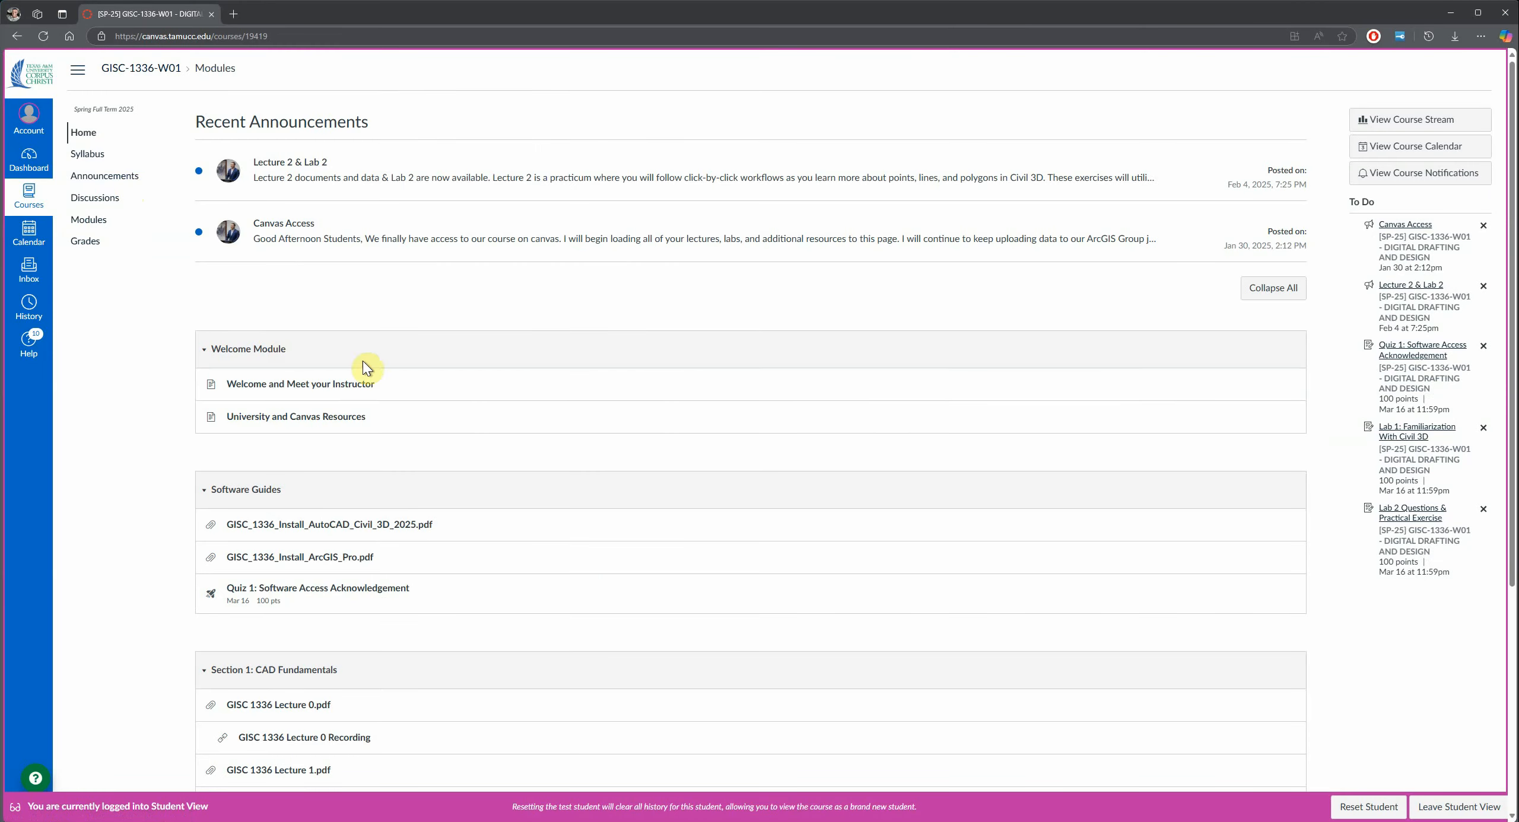
Switch to the course site in the browser and open the Lab 2 Questions & Practical Exercise assignment.
scroll(363, 365, down, 5)
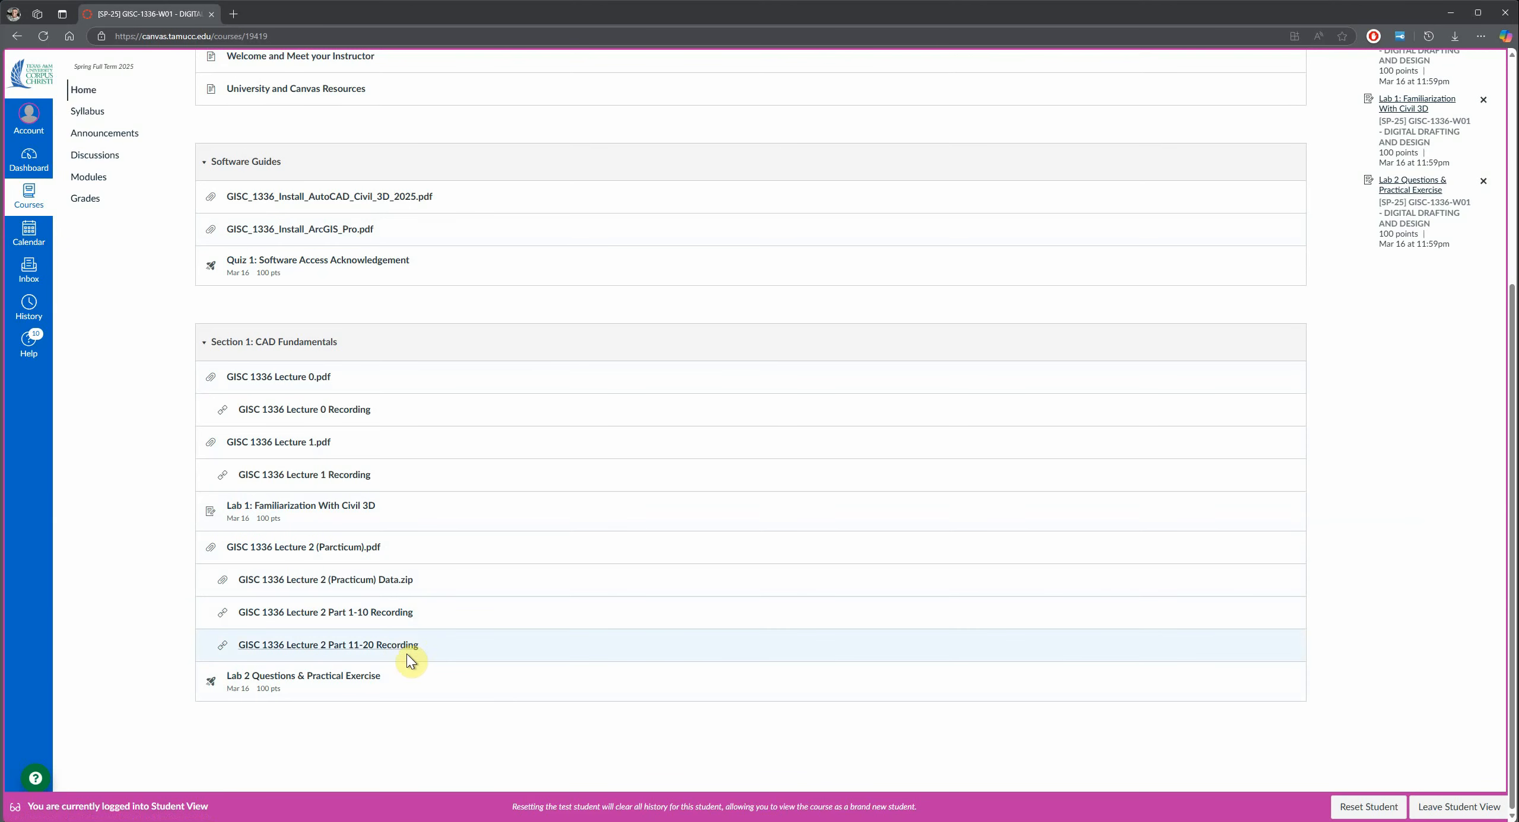
click(288, 682)
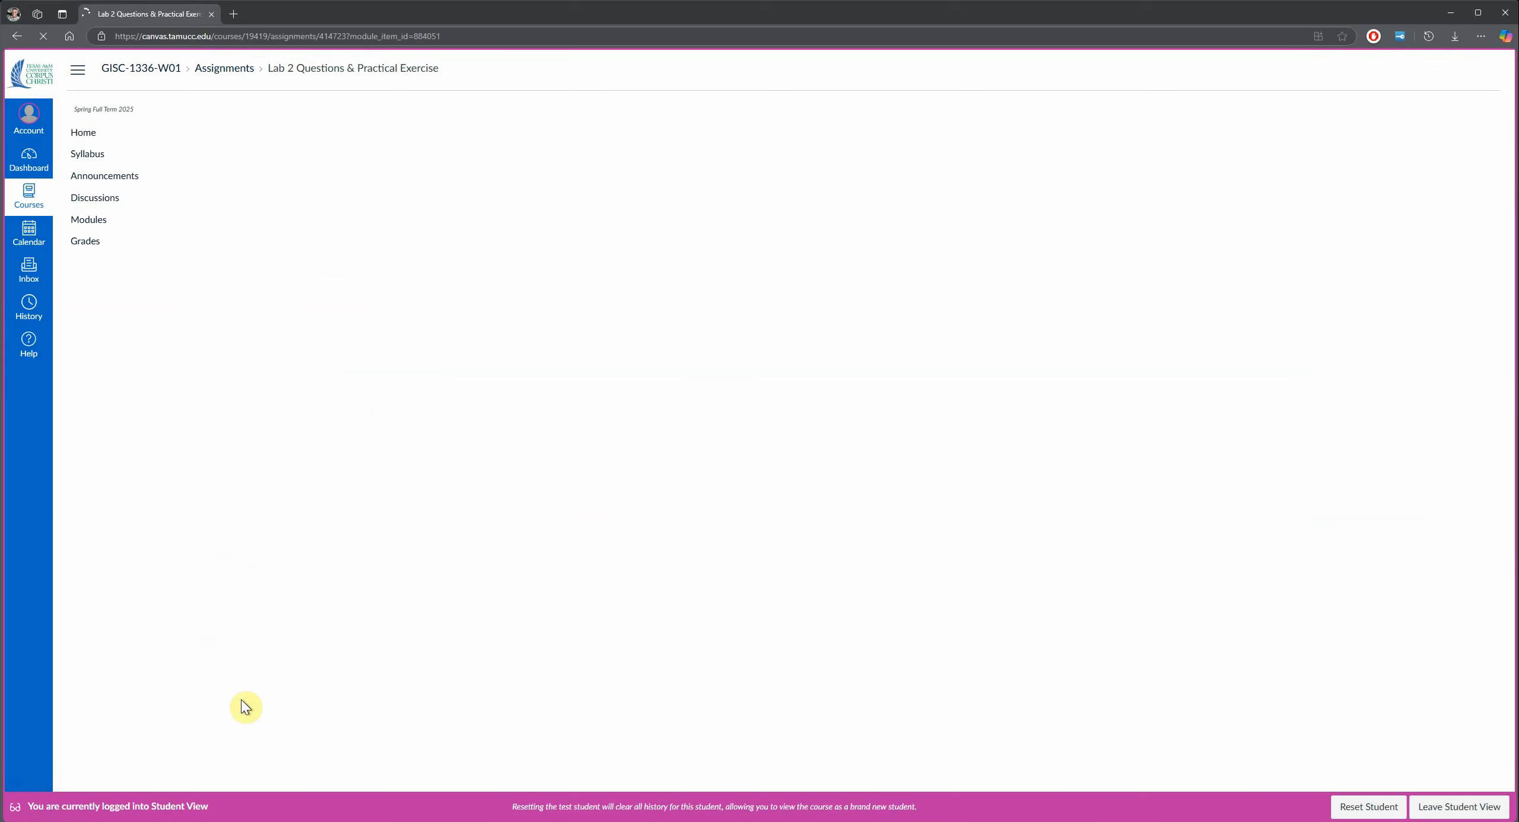